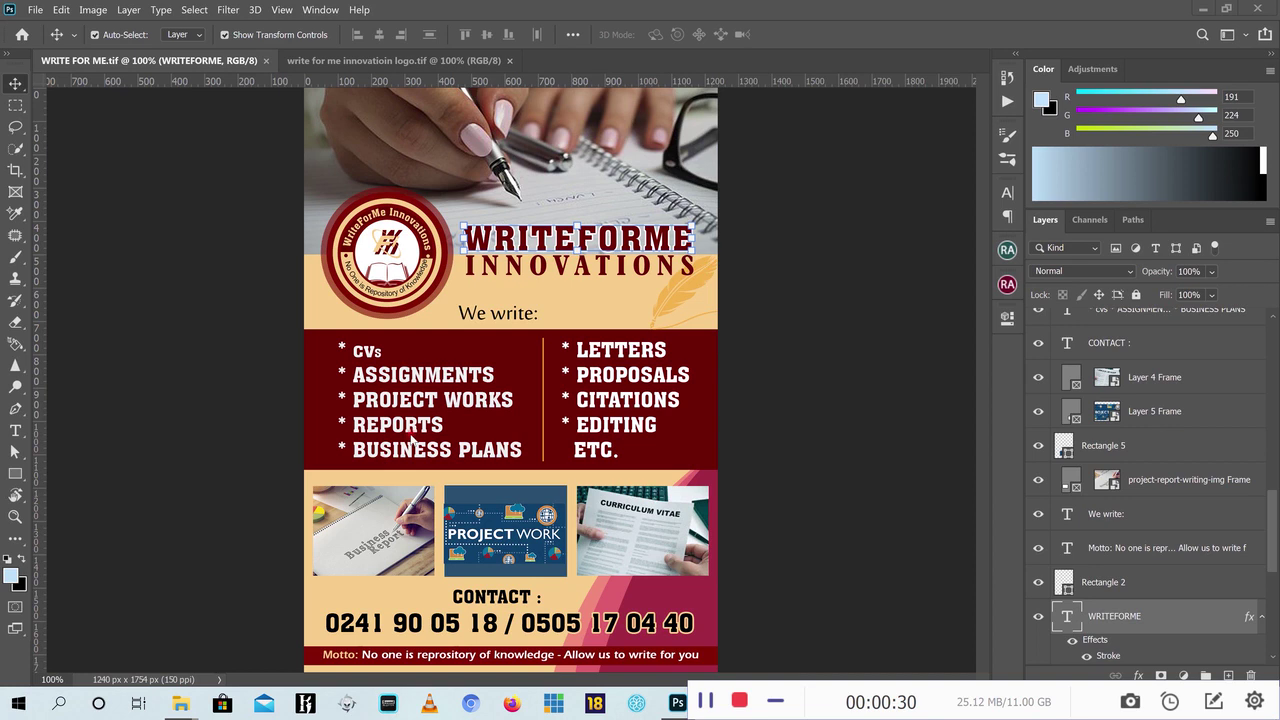
Step: Create a new white A4 (210 × 297 mm) International Paper document at 200 pixels per inch
click(36, 10)
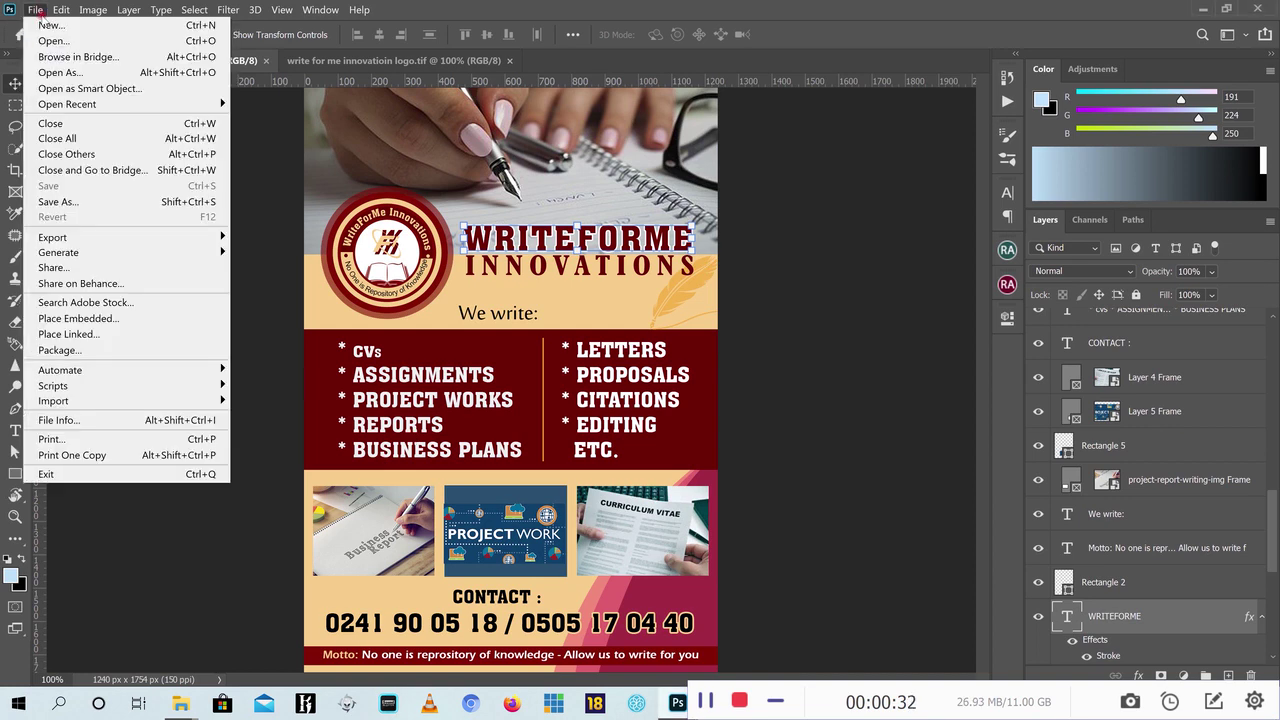
click(46, 26)
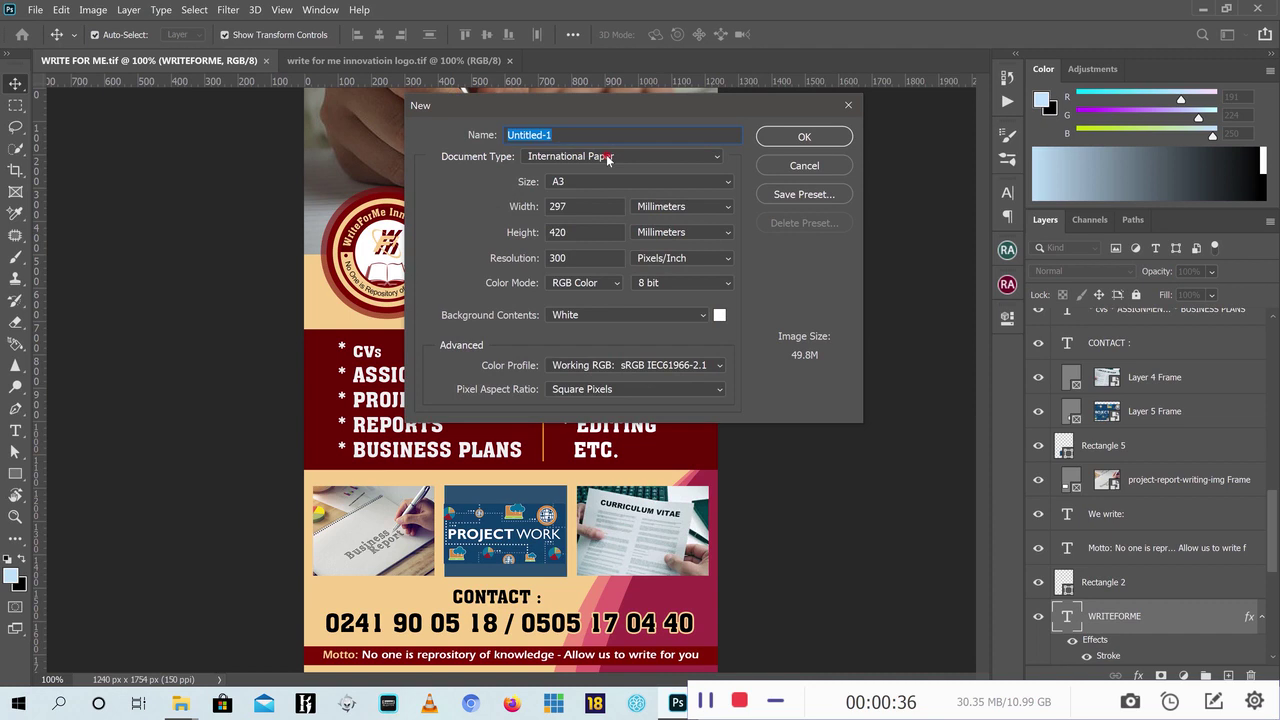
click(609, 157)
click(594, 228)
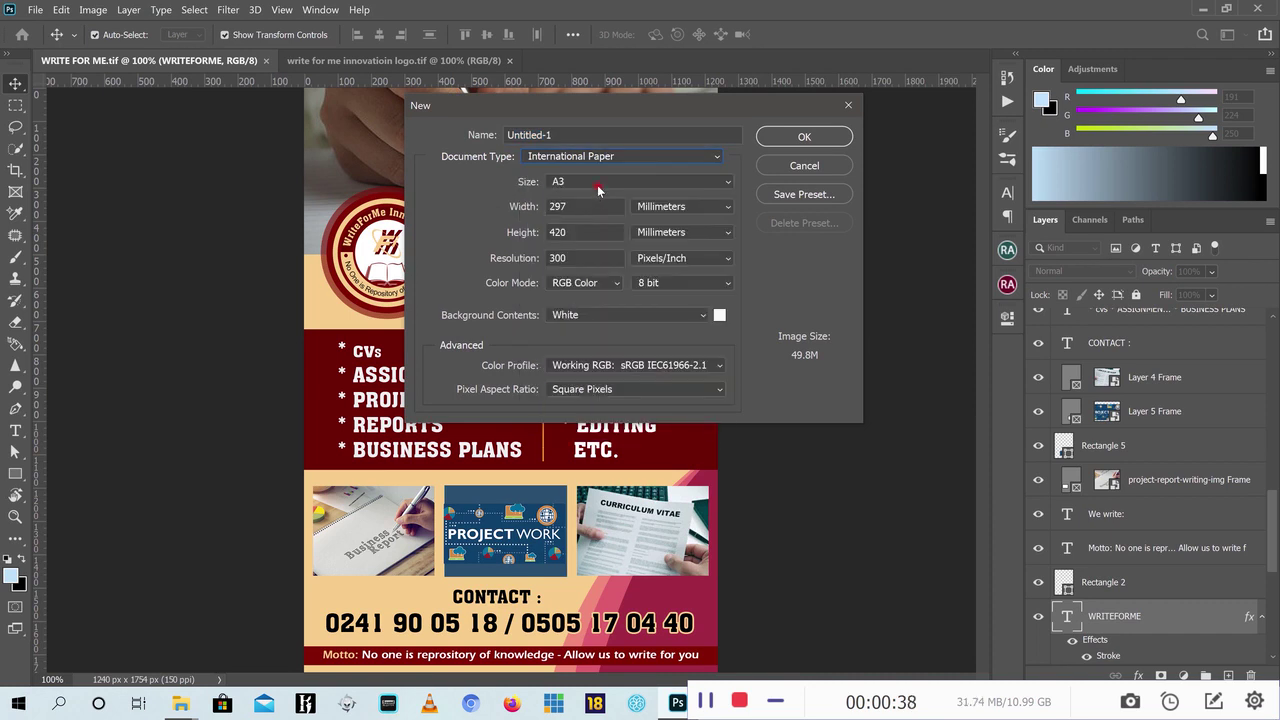
click(597, 186)
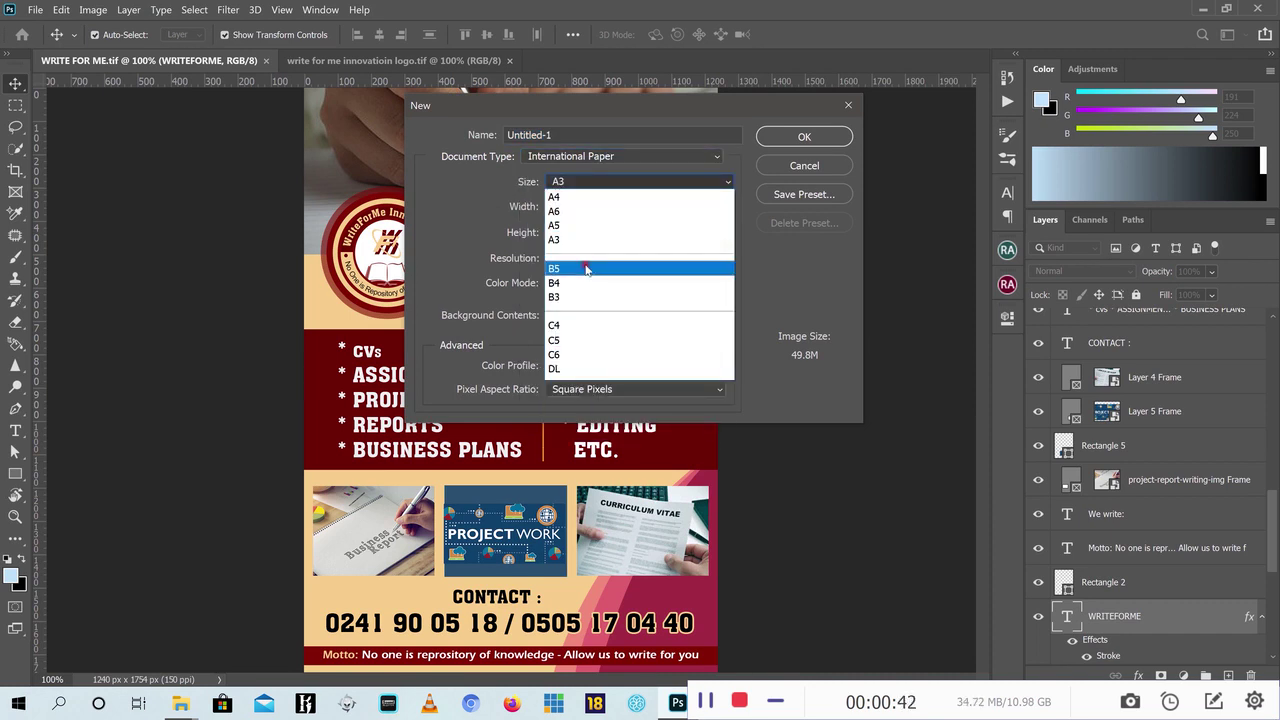
click(585, 197)
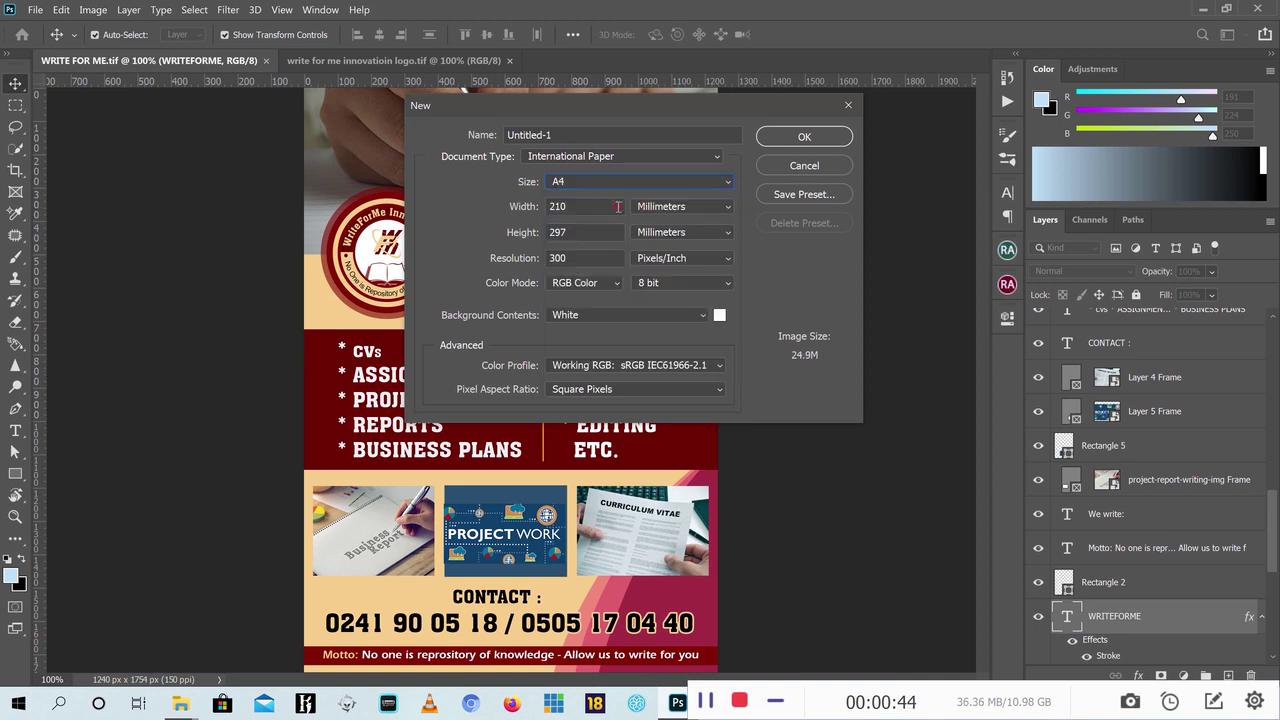
double_click(553, 258)
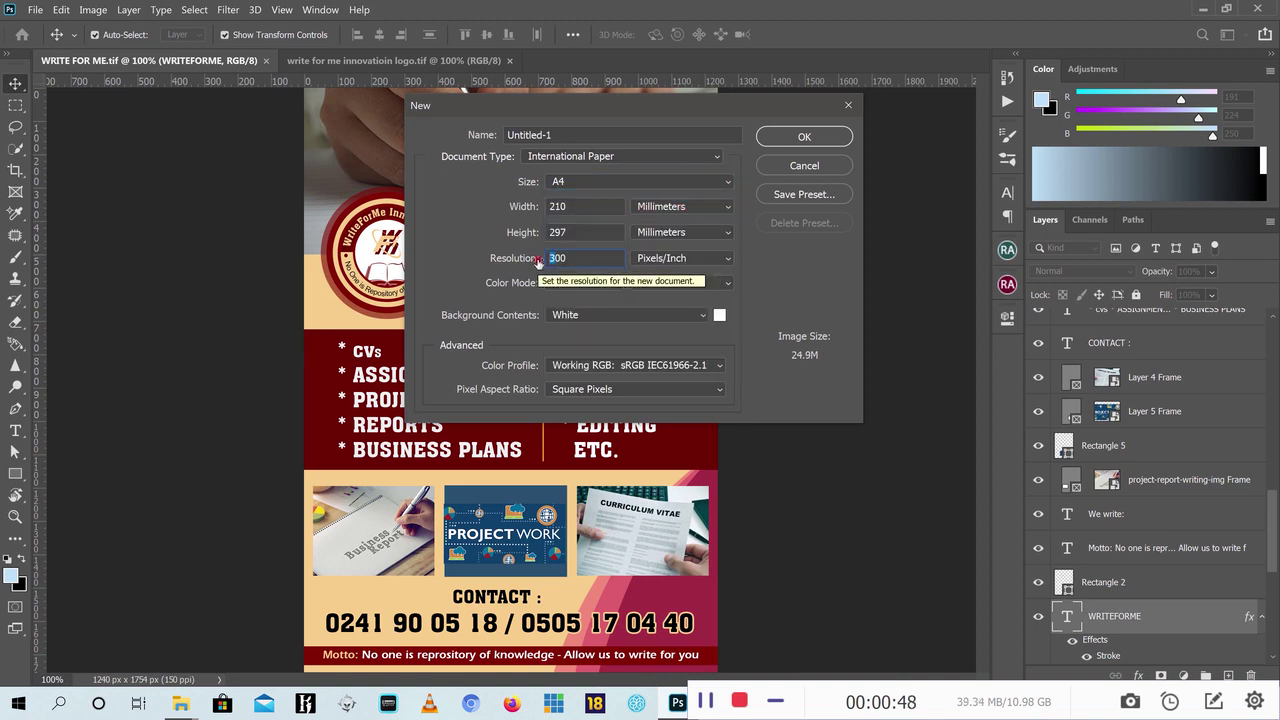
text(200)
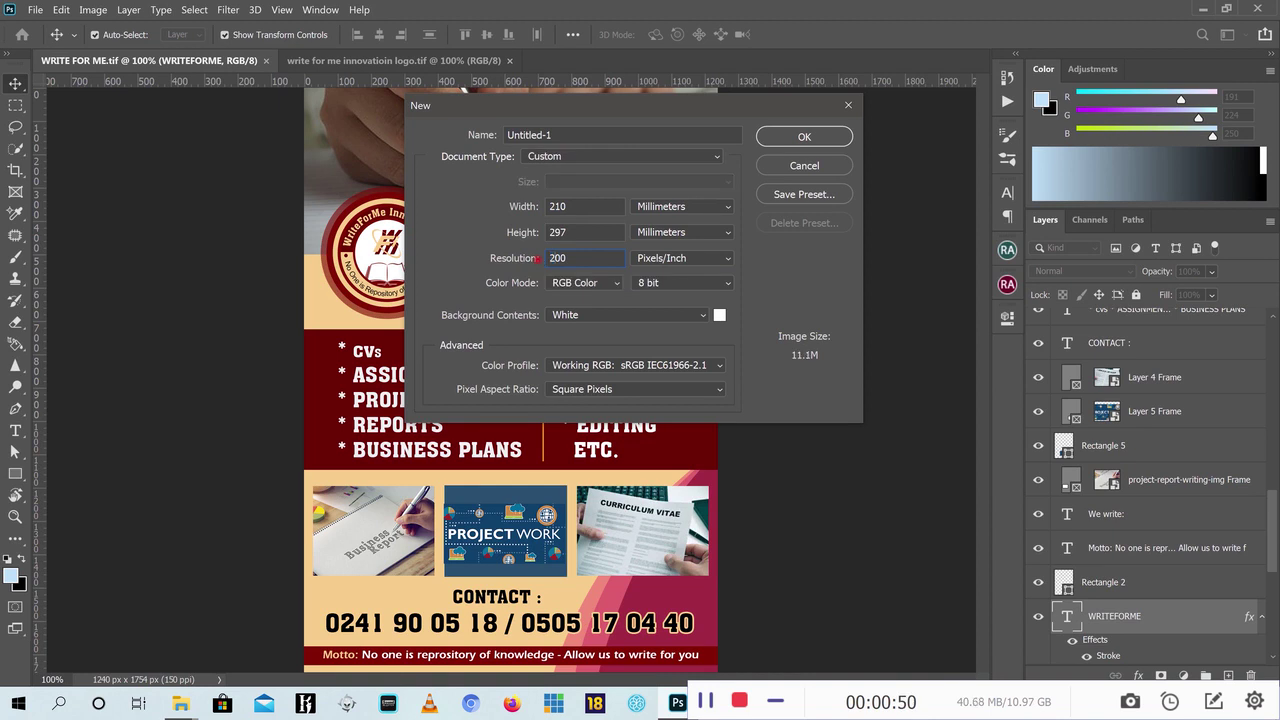
click(805, 138)
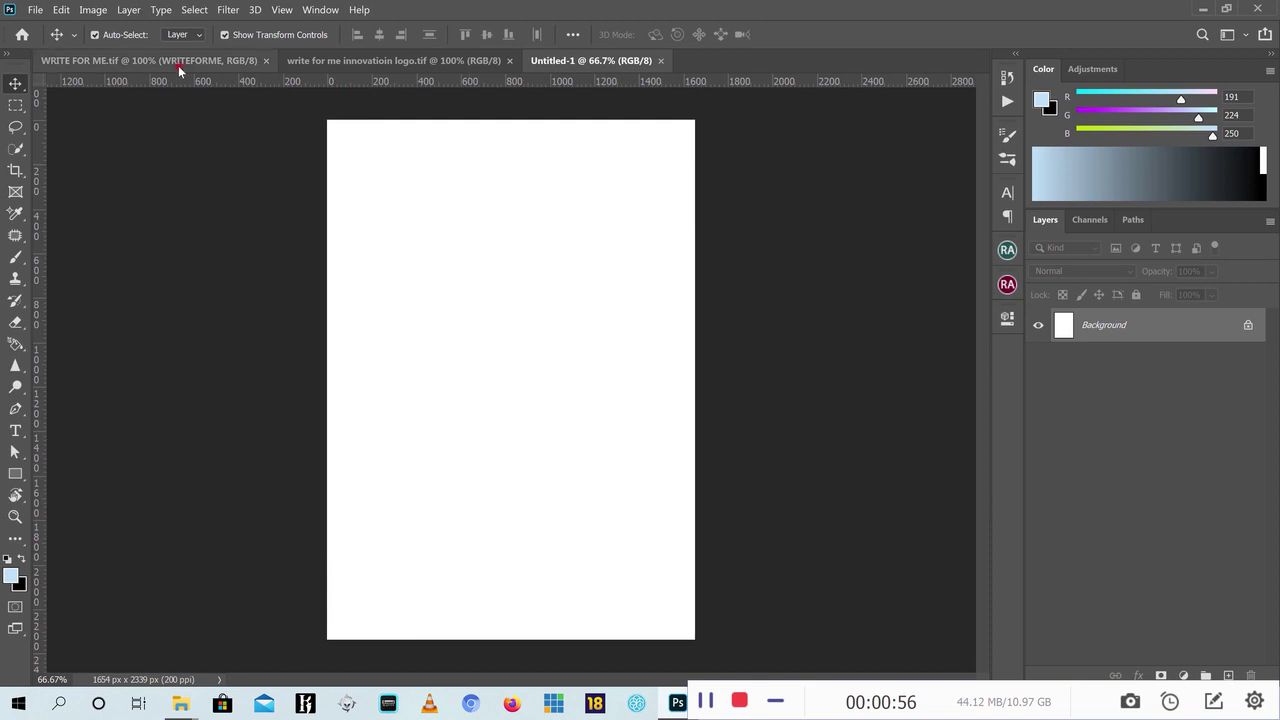
click(165, 64)
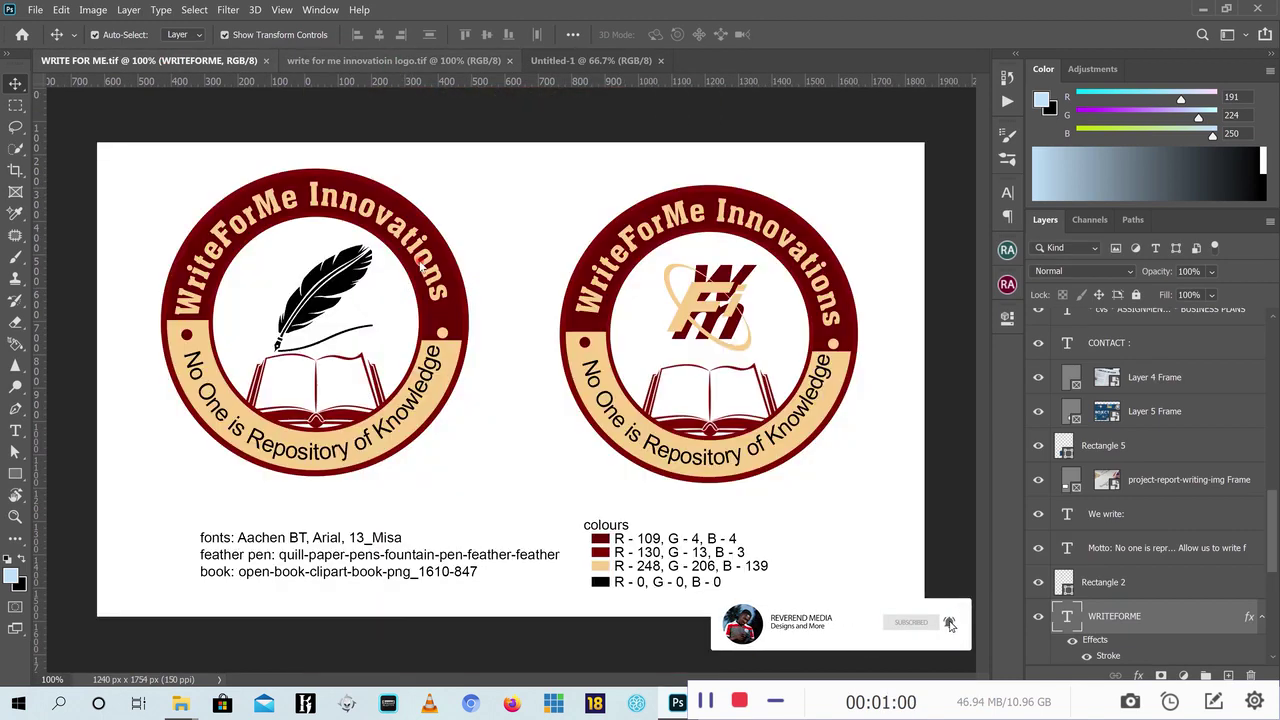
click(392, 59)
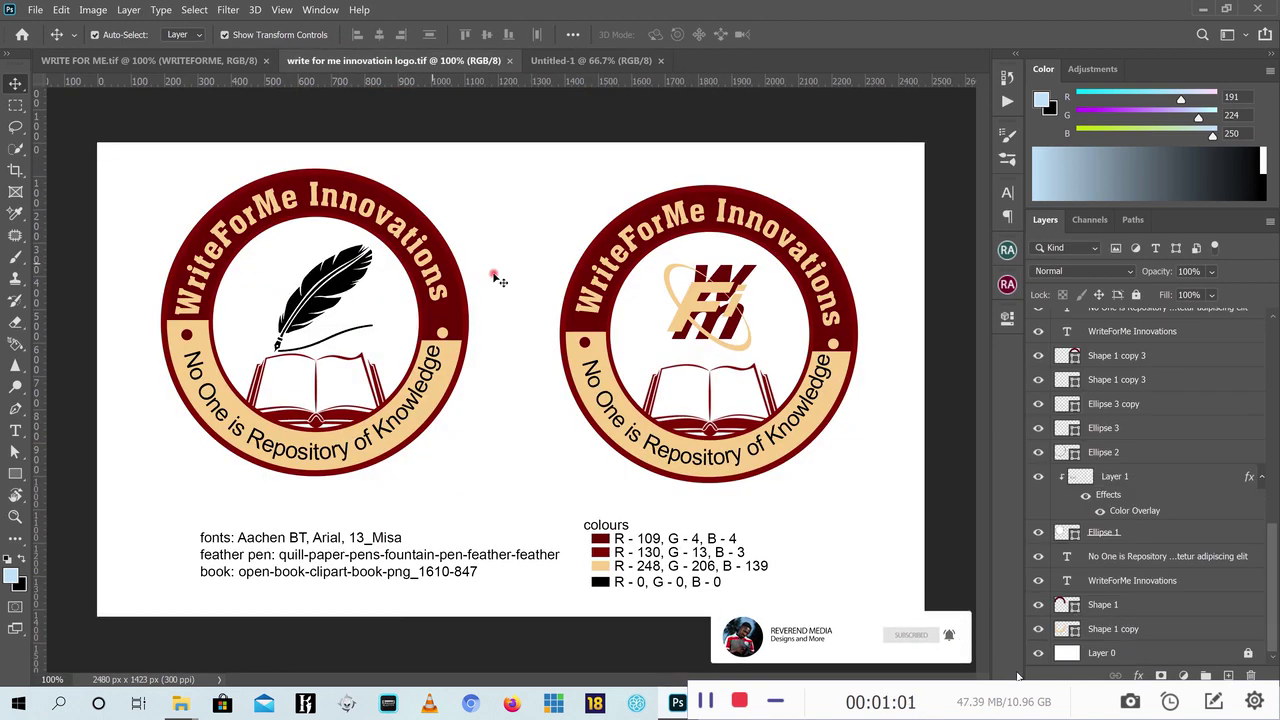
click(172, 61)
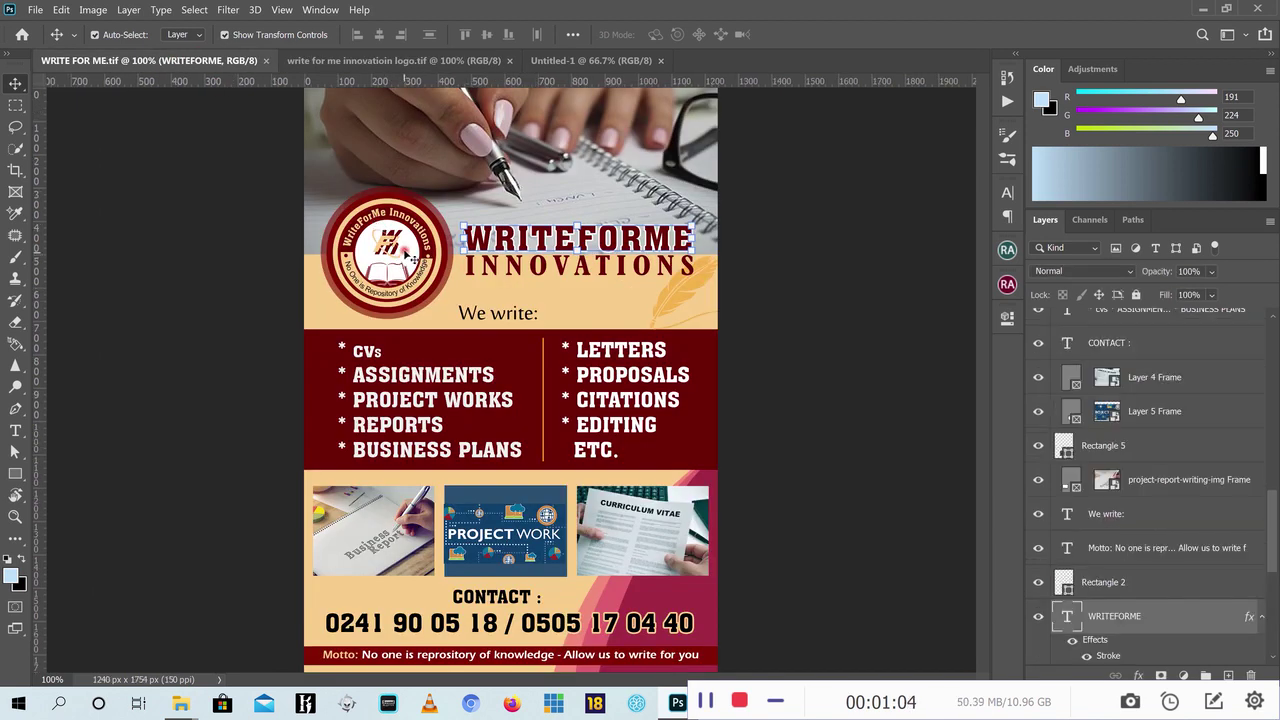
click(398, 60)
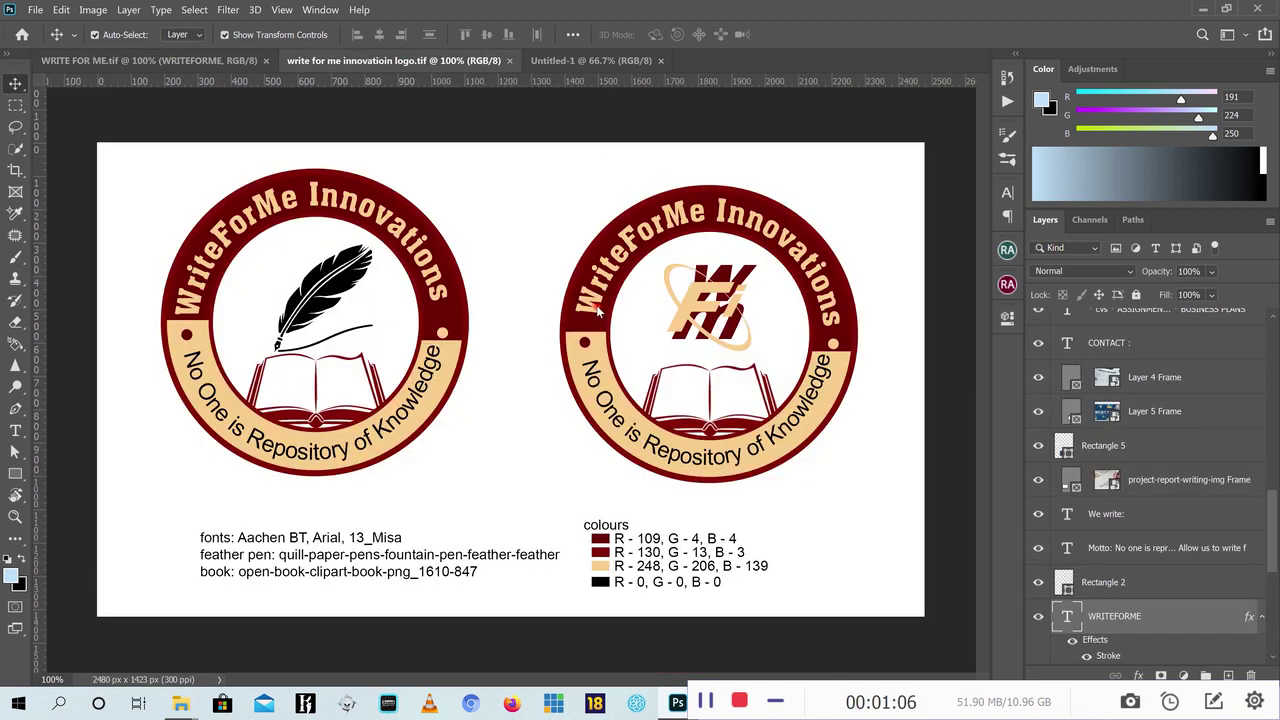
click(172, 60)
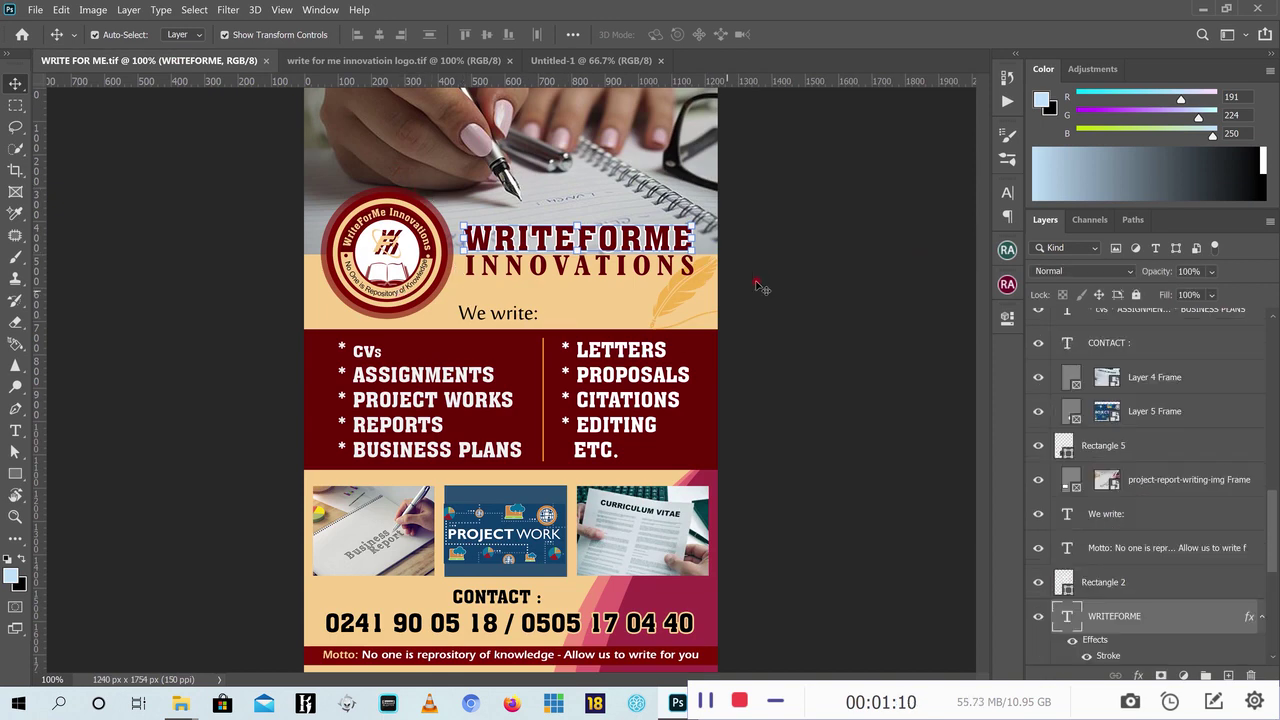
click(330, 600)
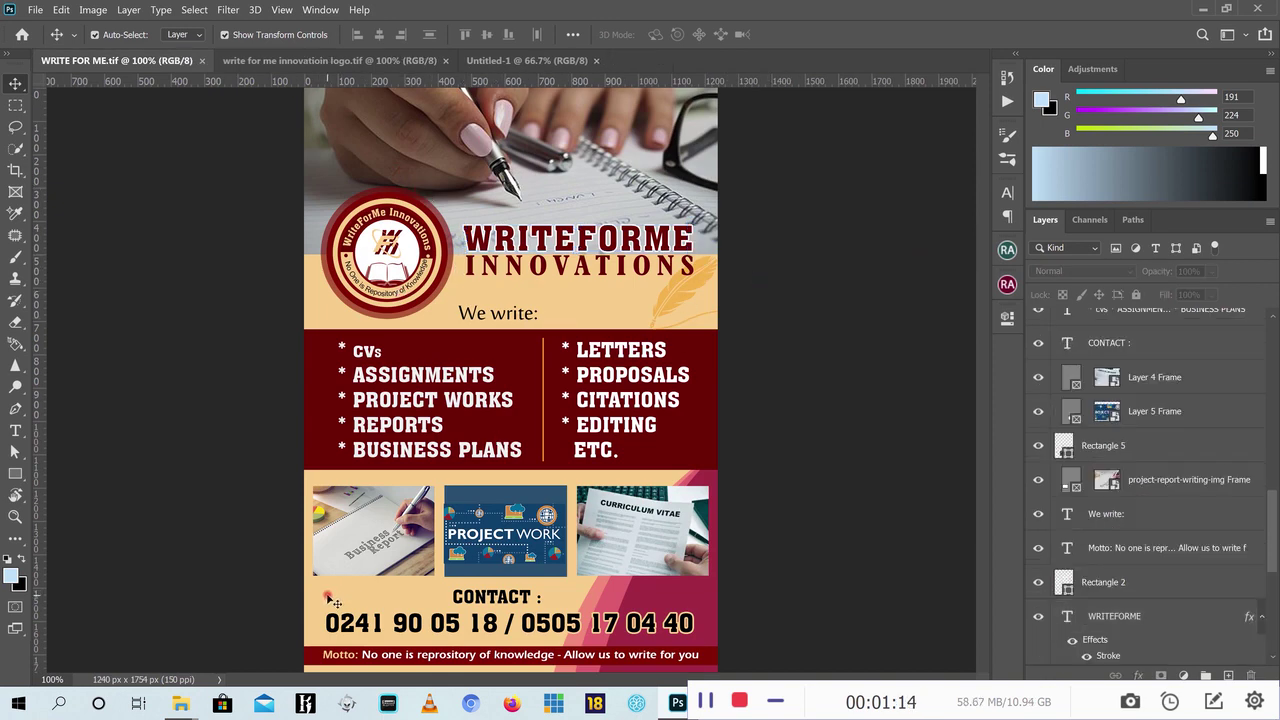
click(599, 298)
click(626, 129)
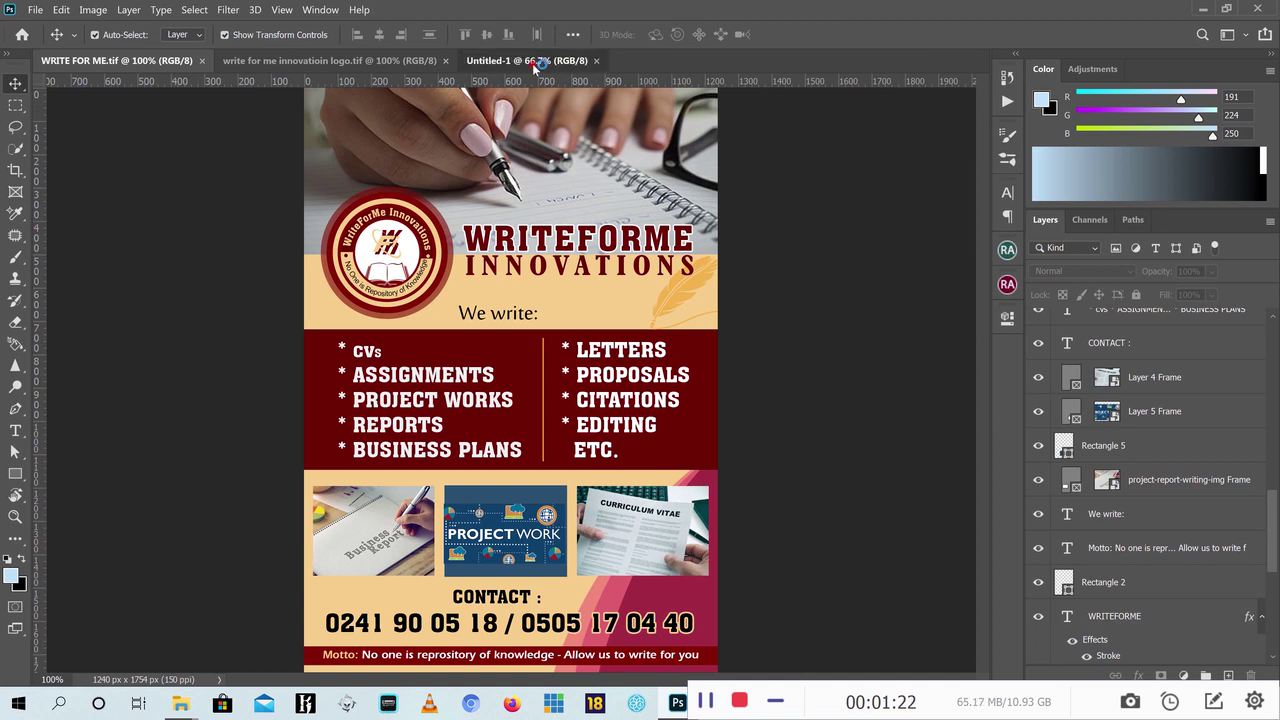
click(532, 62)
click(619, 253)
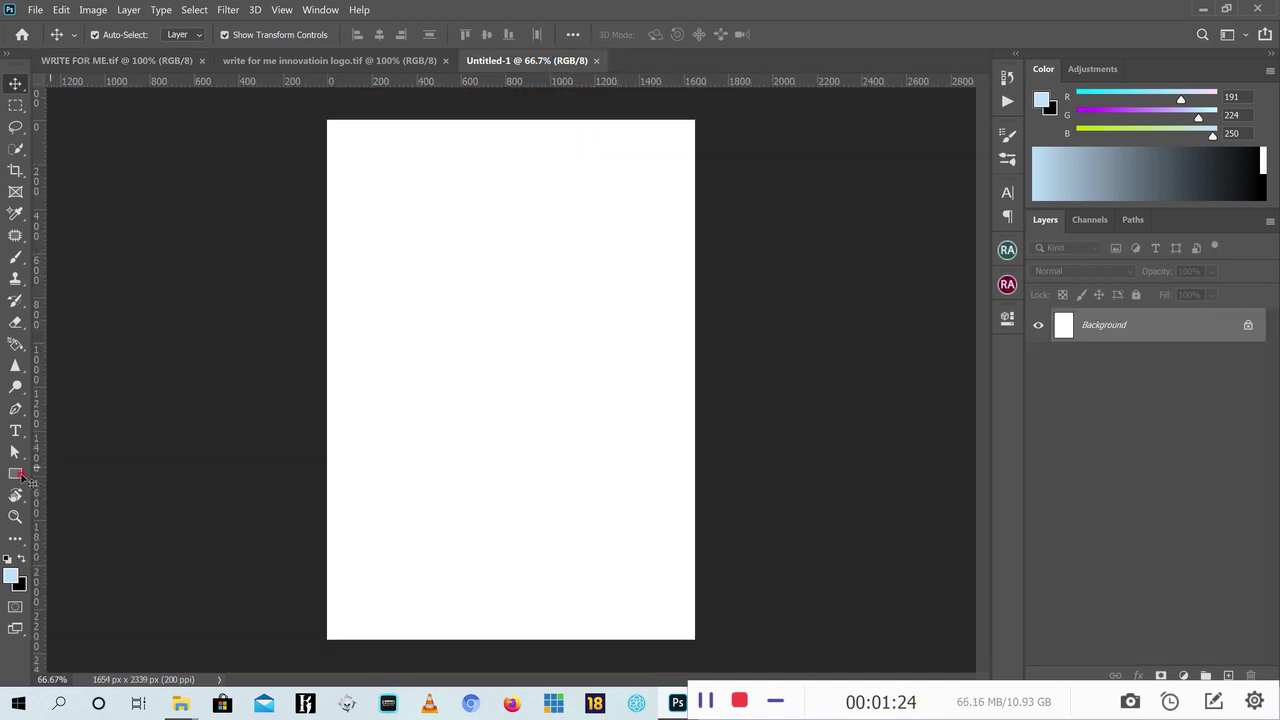
Step: Draw a rectangle over the whole page and enlarge it slightly past the edges
click(16, 474)
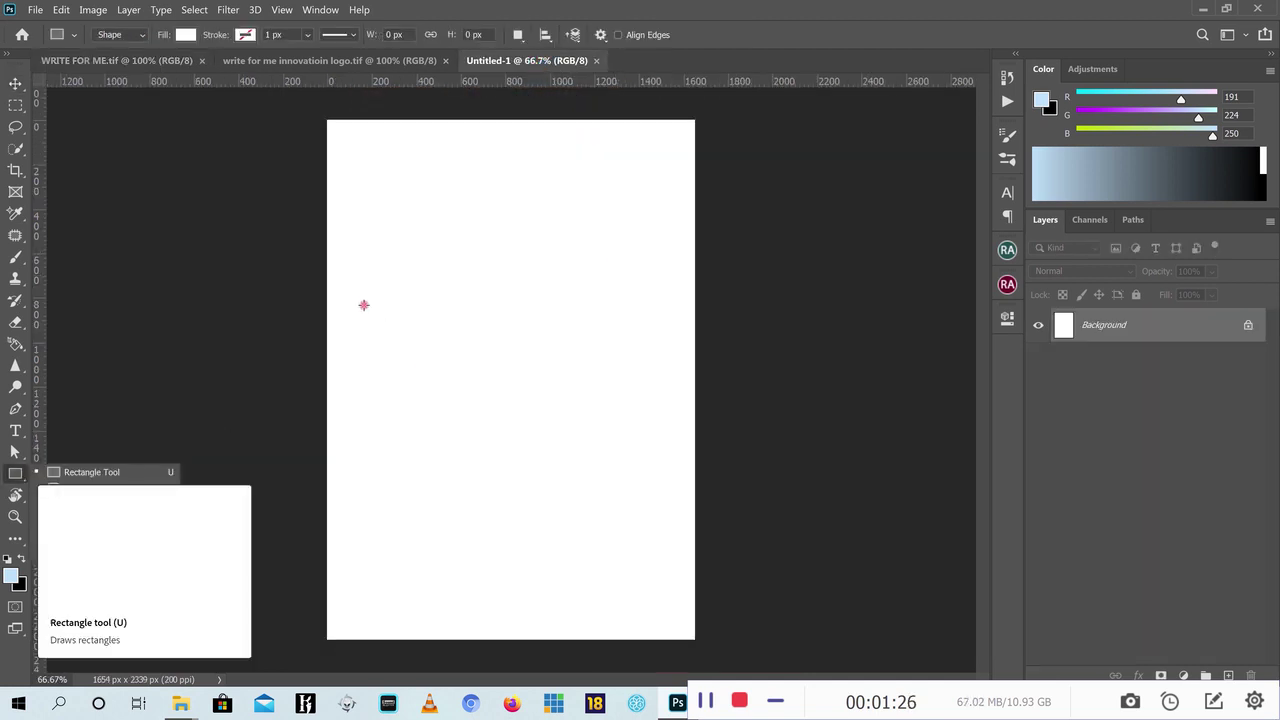
click(117, 474)
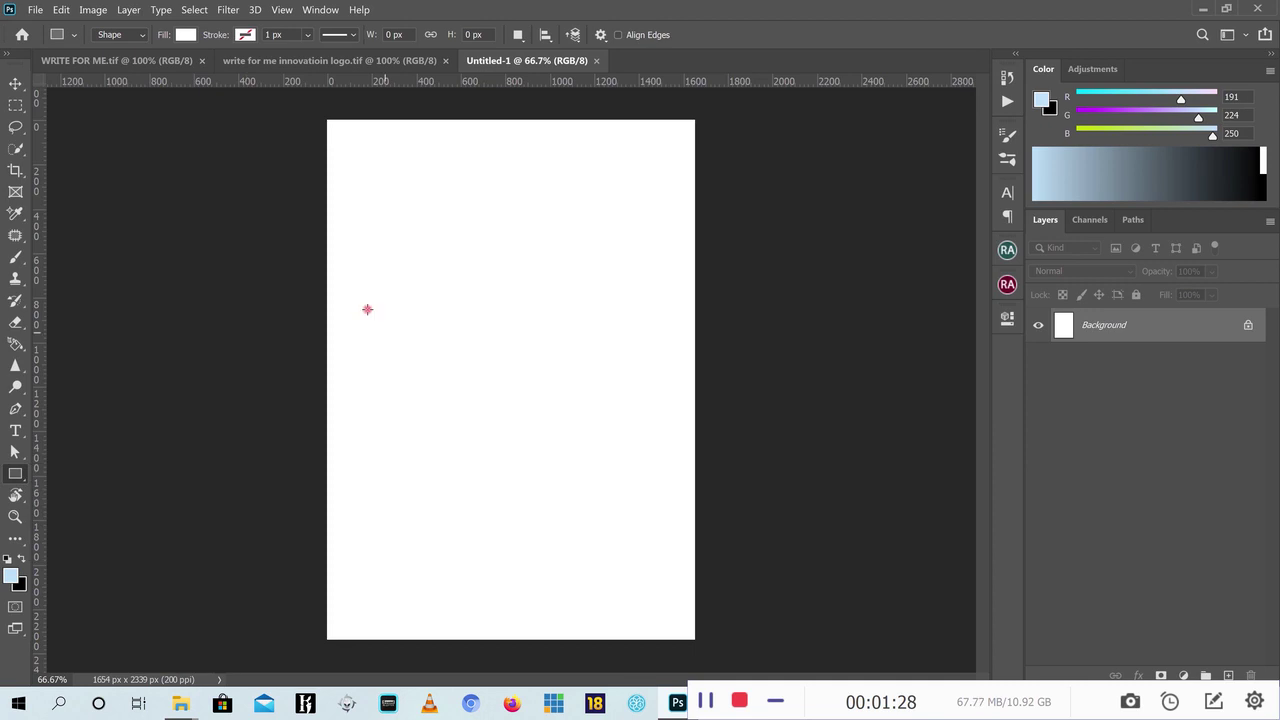
drag(329, 120, 695, 640)
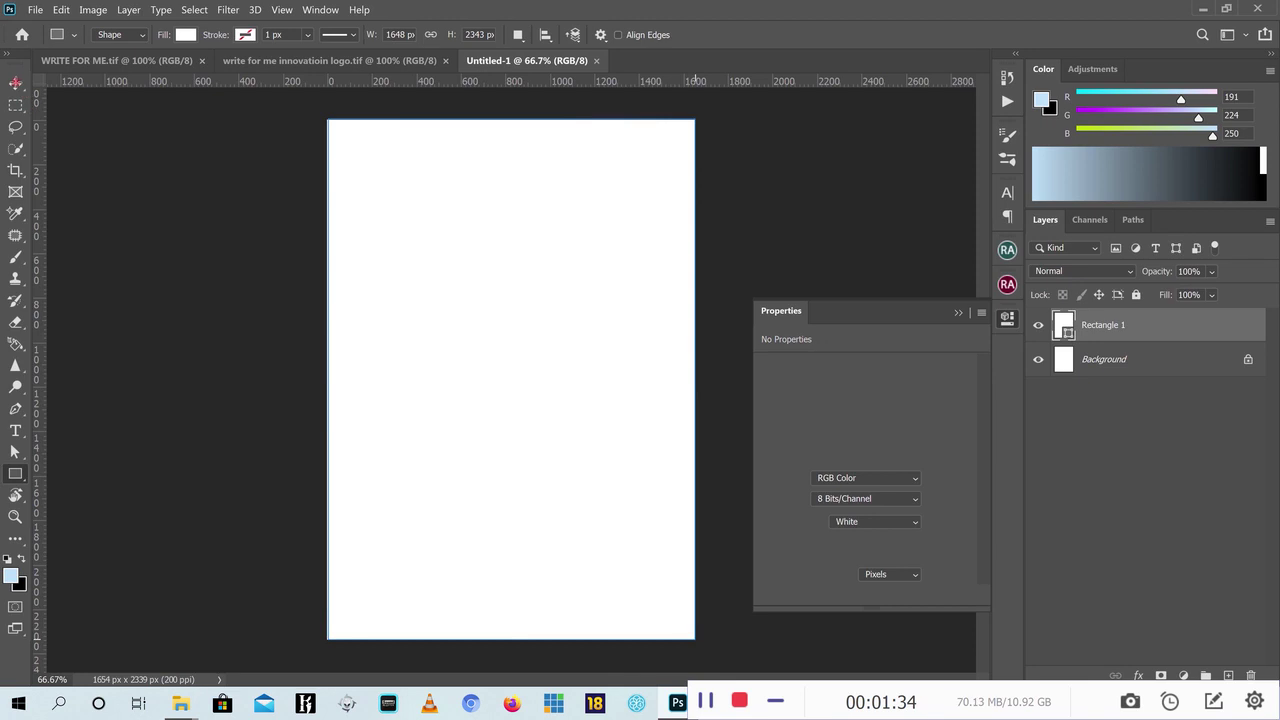
key(v)
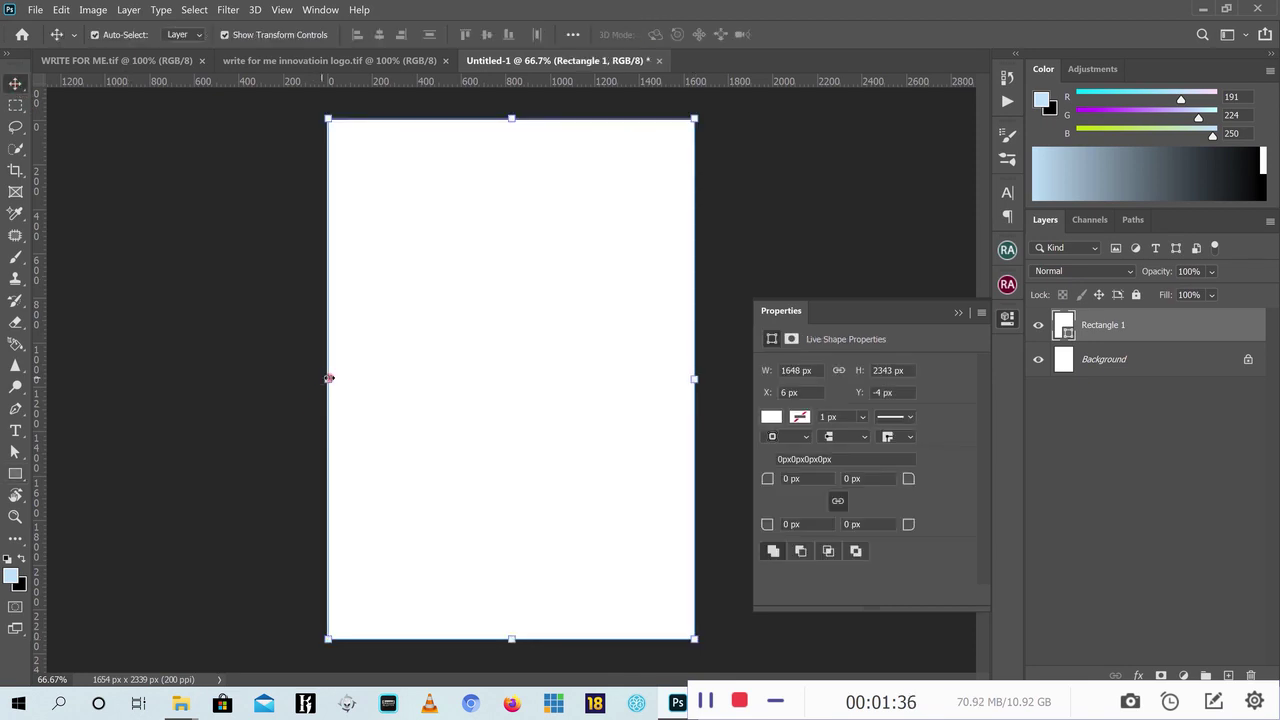
drag(329, 378, 320, 378)
click(829, 35)
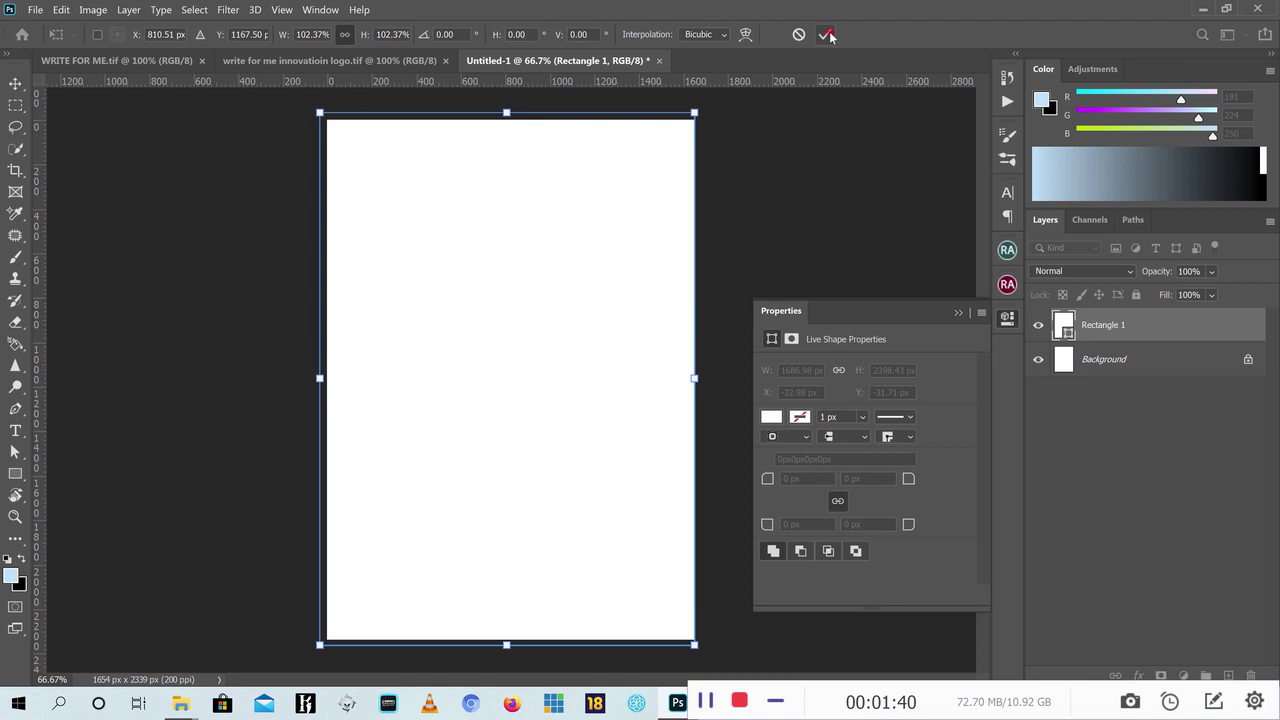
Step: Fill the rectangle with beige #f7c87d
click(16, 476)
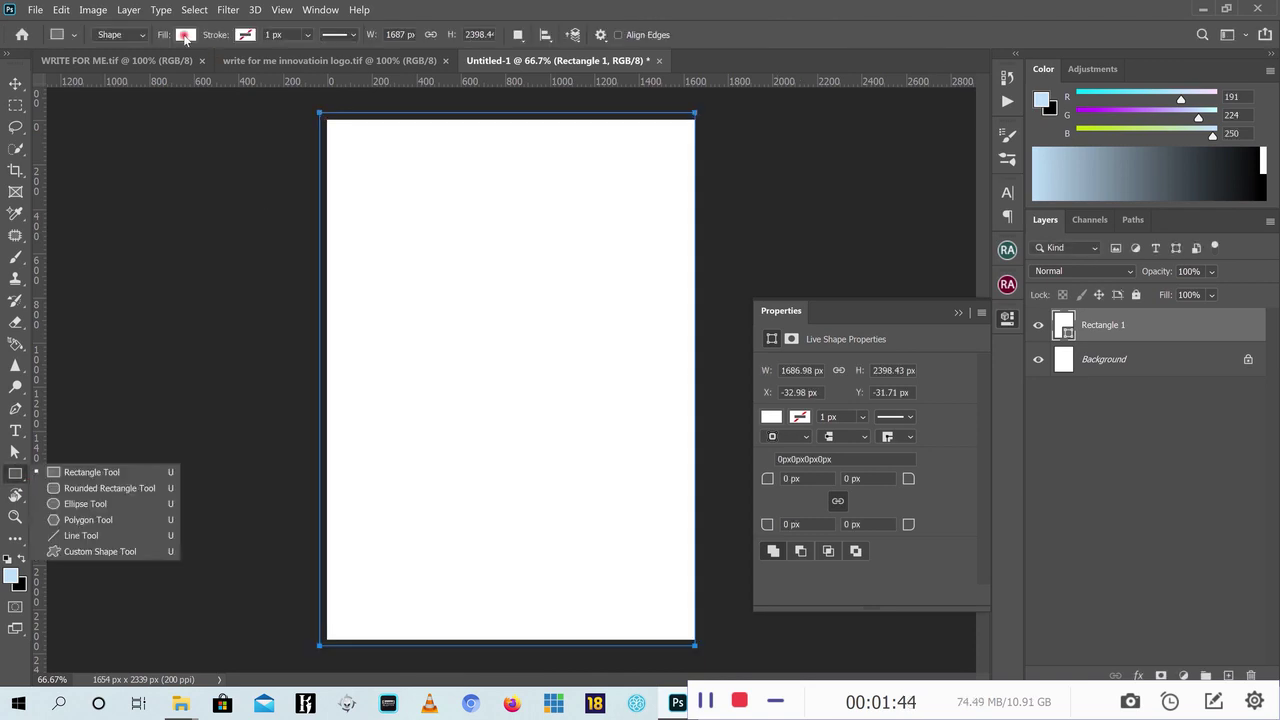
click(185, 35)
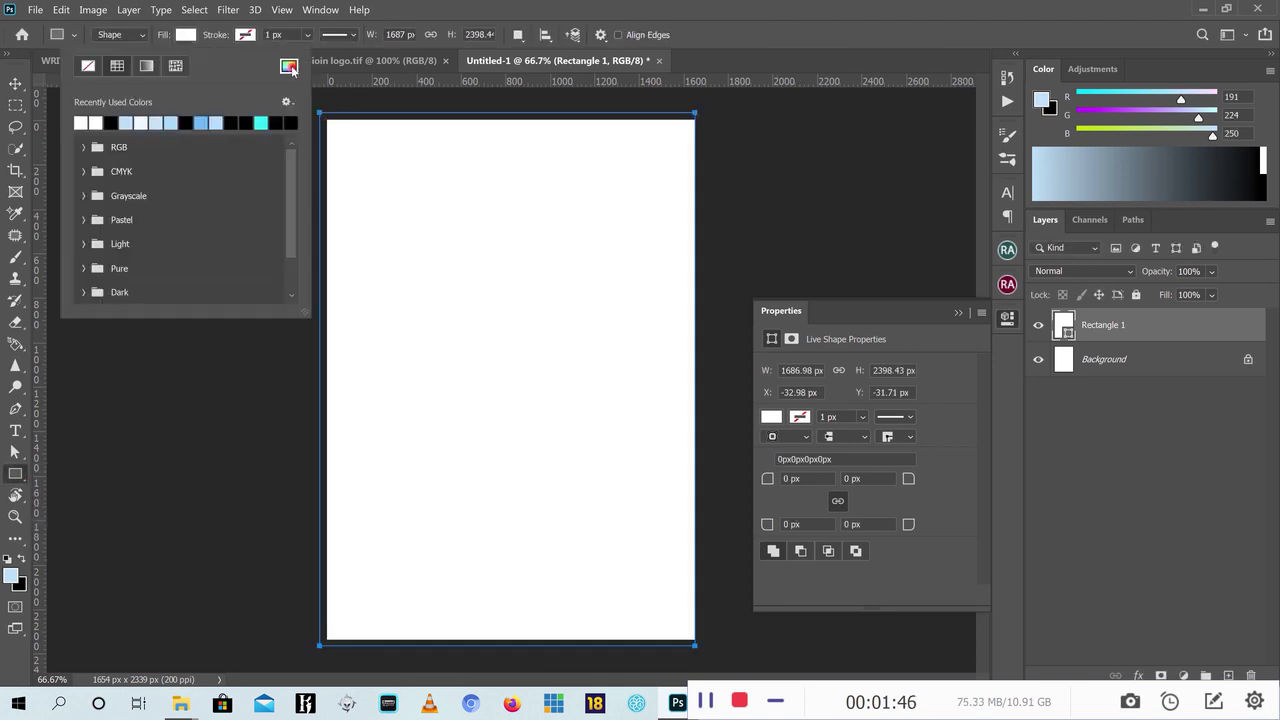
click(289, 66)
drag(1032, 516, 1032, 536)
mouse_move(906, 352)
mouse_down()
mouse_move(895, 349)
mouse_move(906, 353)
mouse_up()
click(1197, 341)
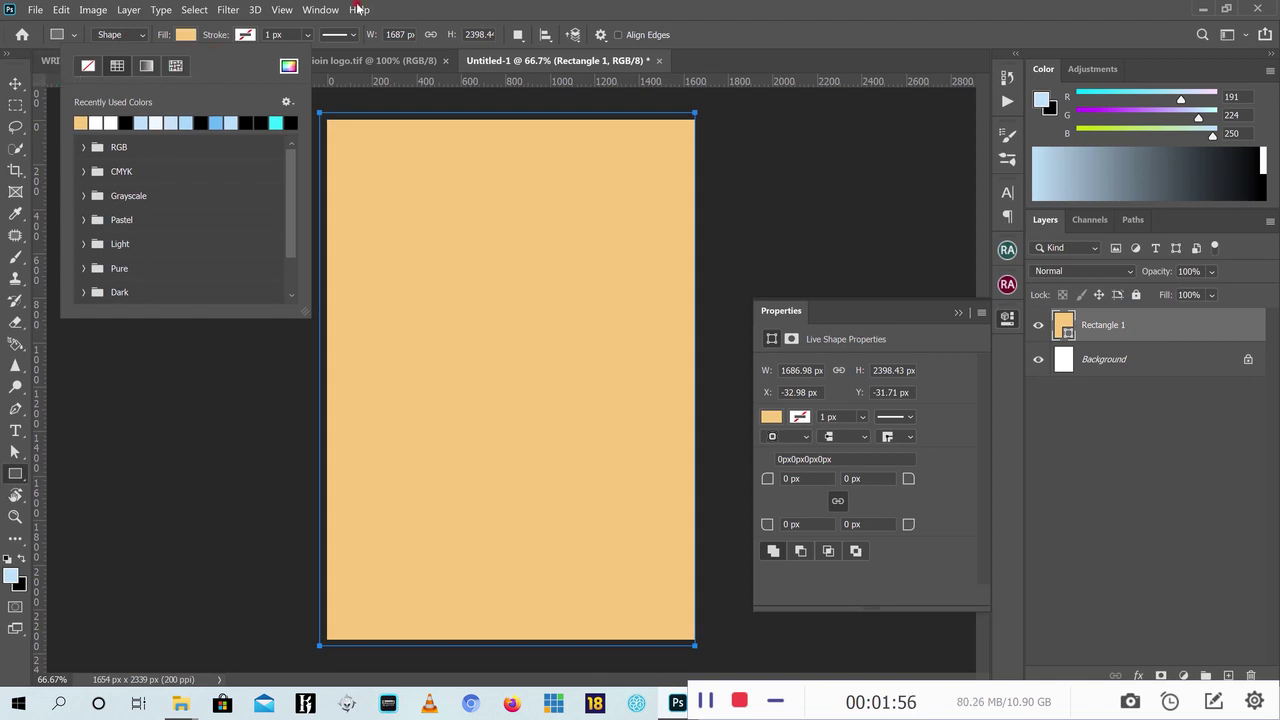
click(58, 82)
Step: Deselect the rectangle, close the properties panel, and switch to the WRITE FOR ME.tif logo file
click(14, 84)
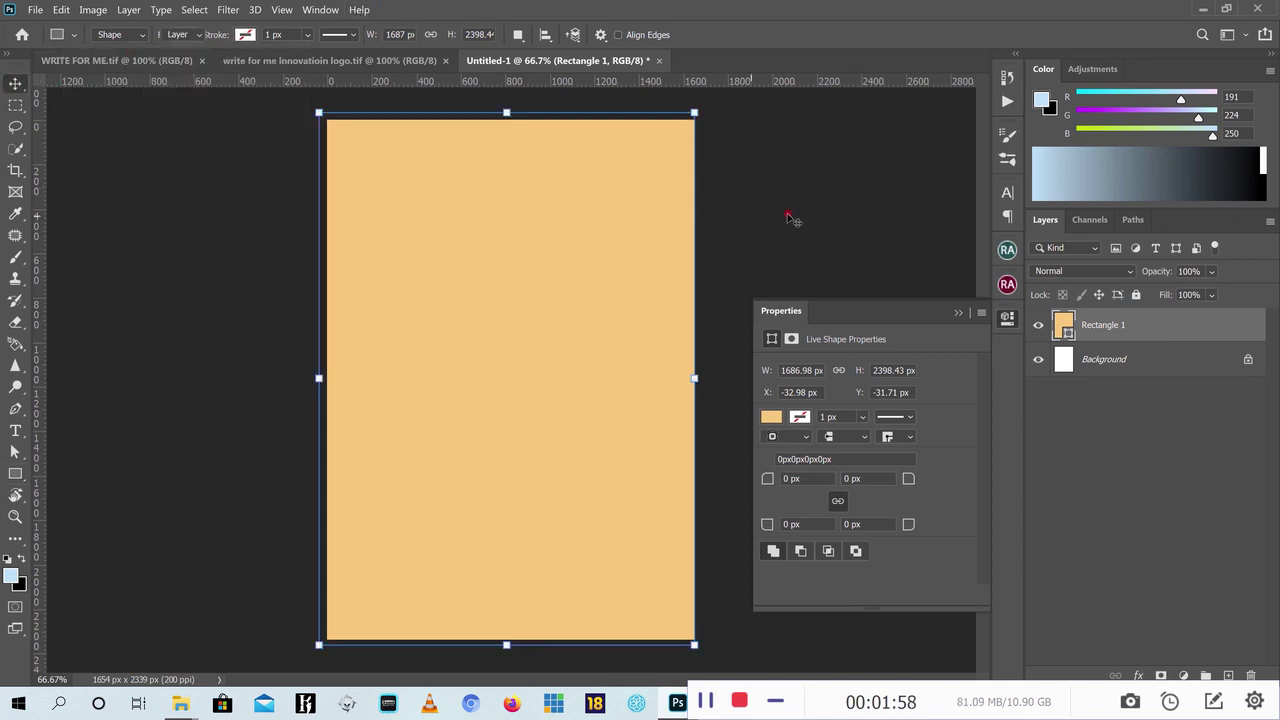
click(791, 214)
click(956, 315)
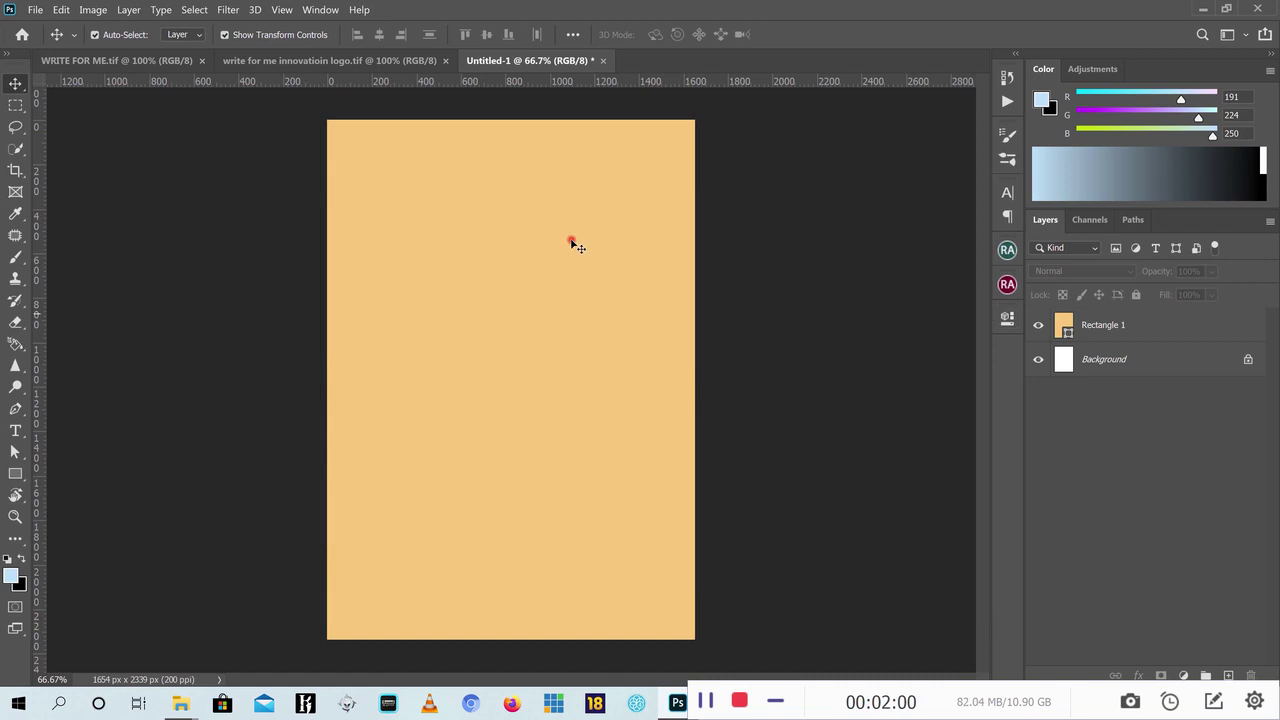
click(283, 65)
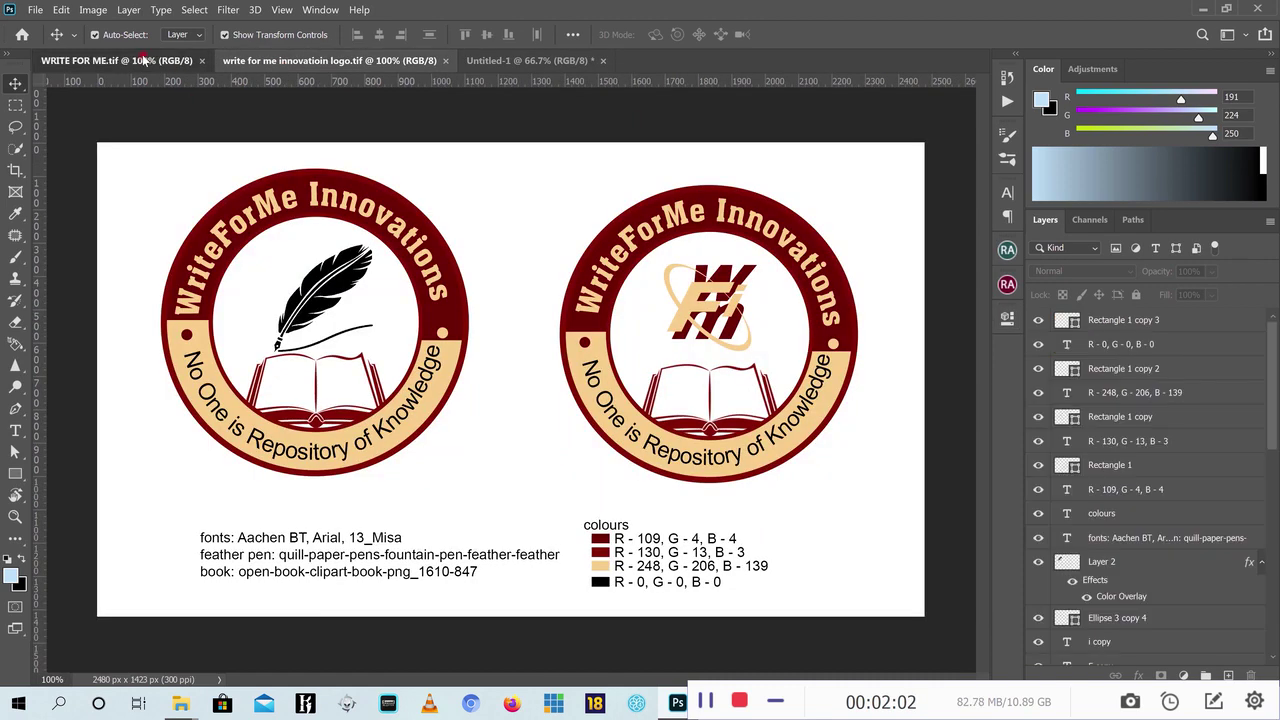
Step: Preview image2.png.jpg in the Downloads folder, then drag it onto Photoshop to open it
click(116, 60)
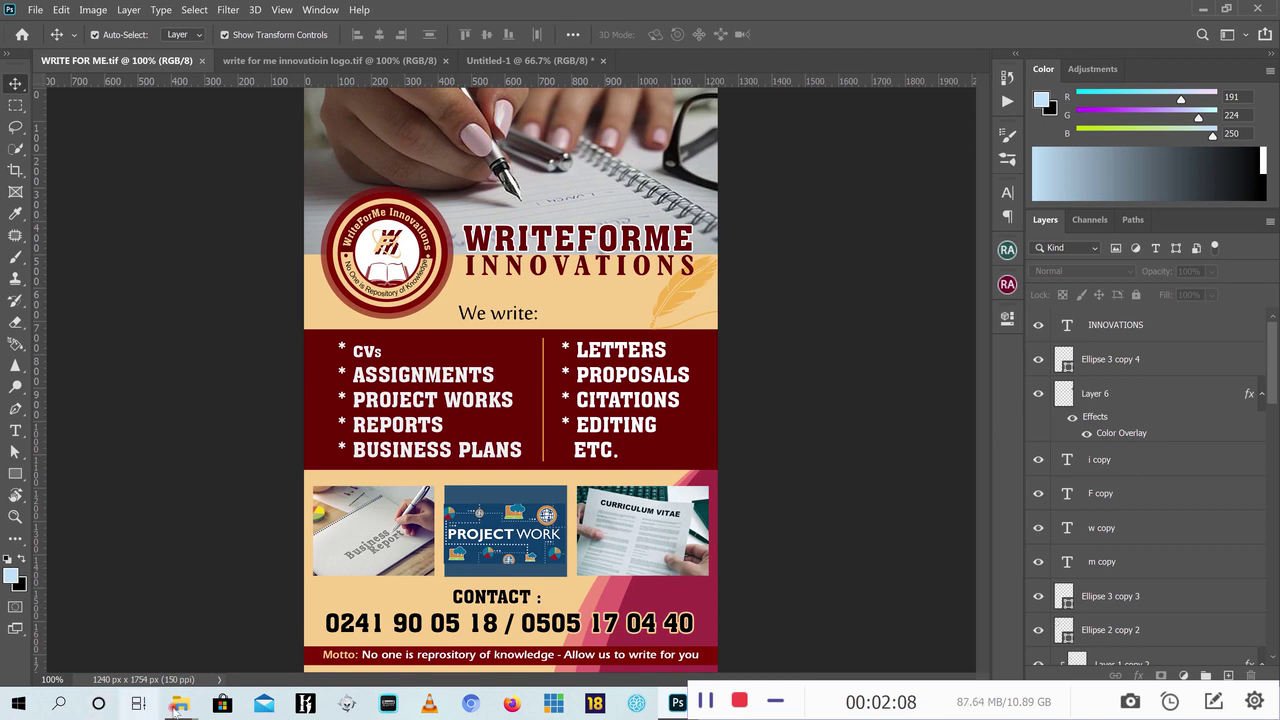
mouse_move(223, 689)
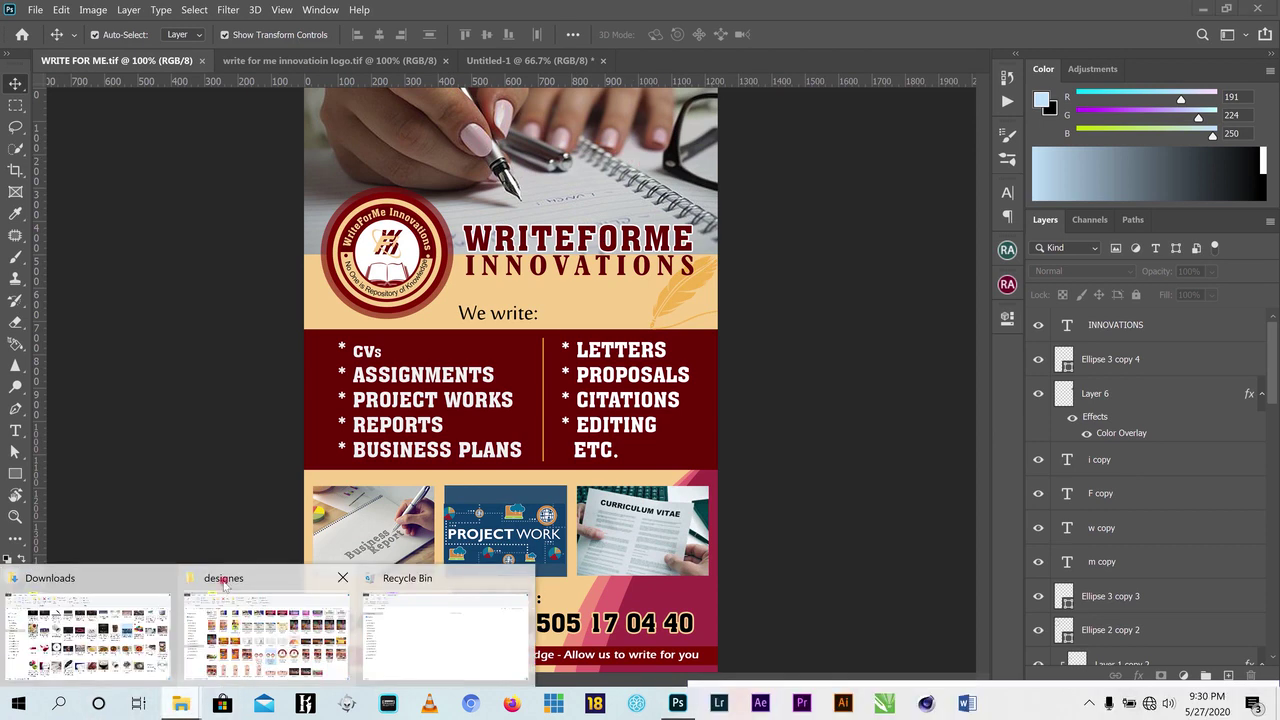
click(96, 582)
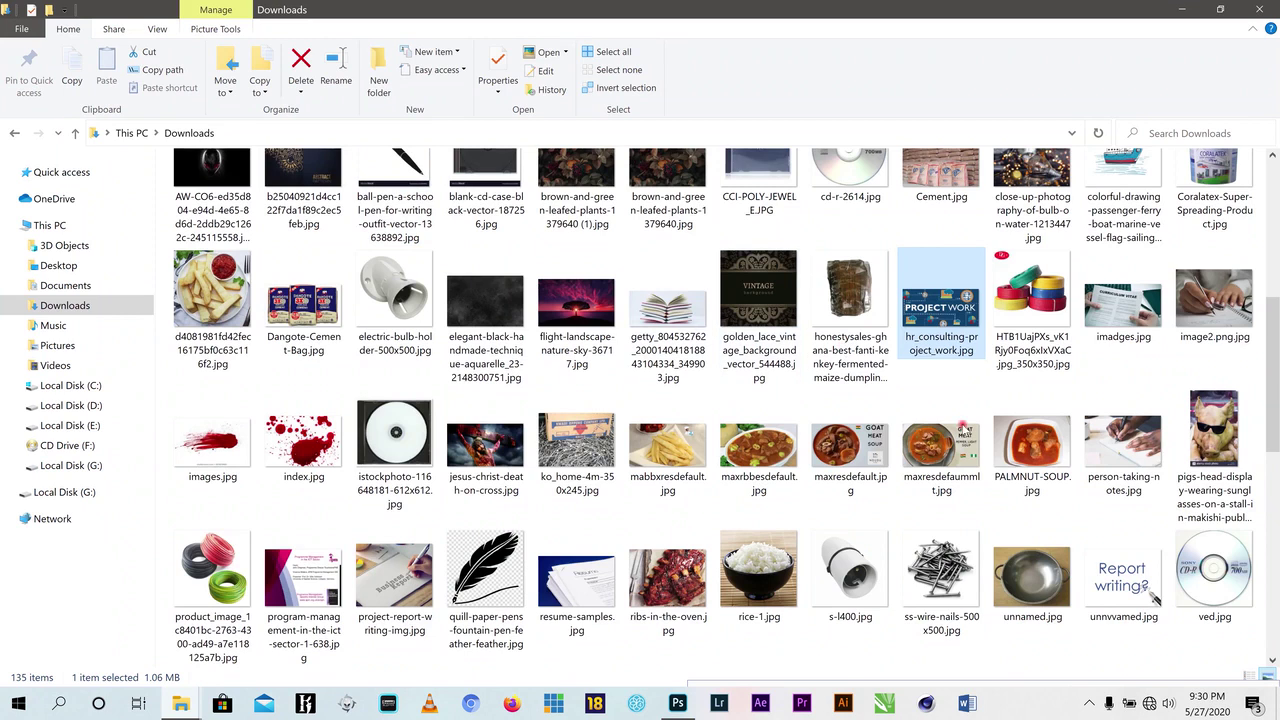
scroll(1006, 412, up, 2)
scroll(1006, 412, down, 2)
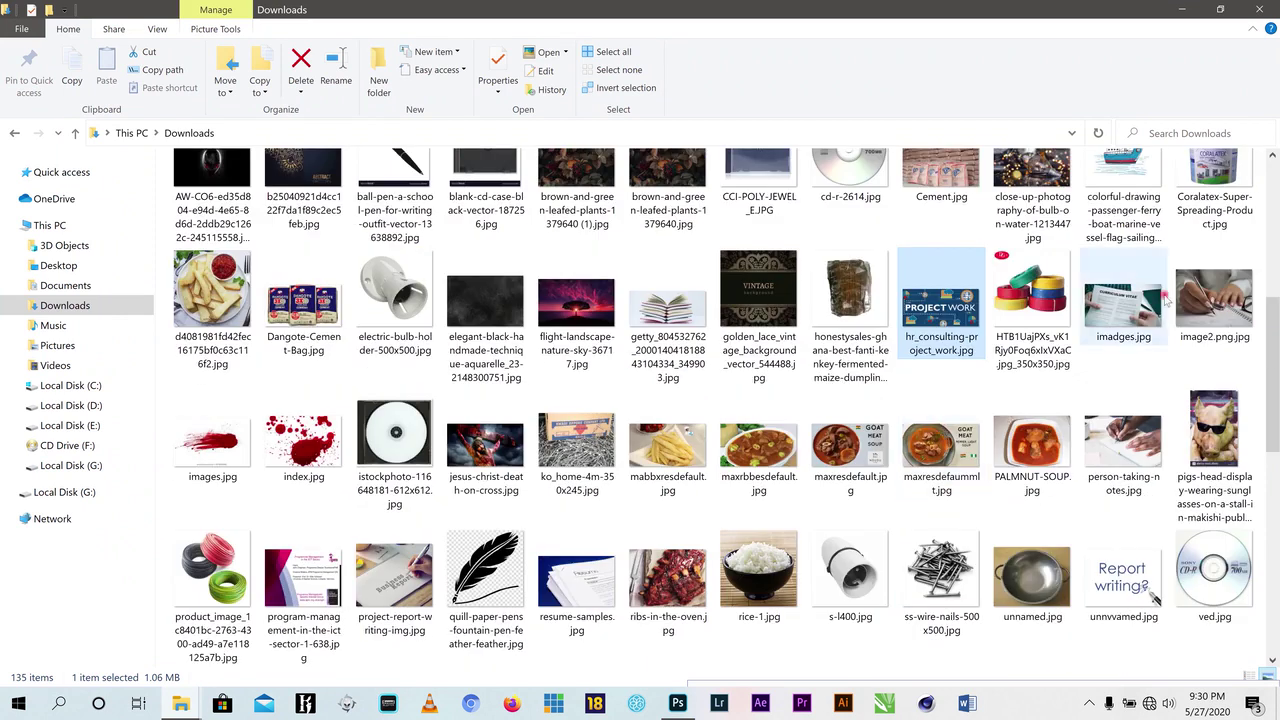
double_click(1208, 313)
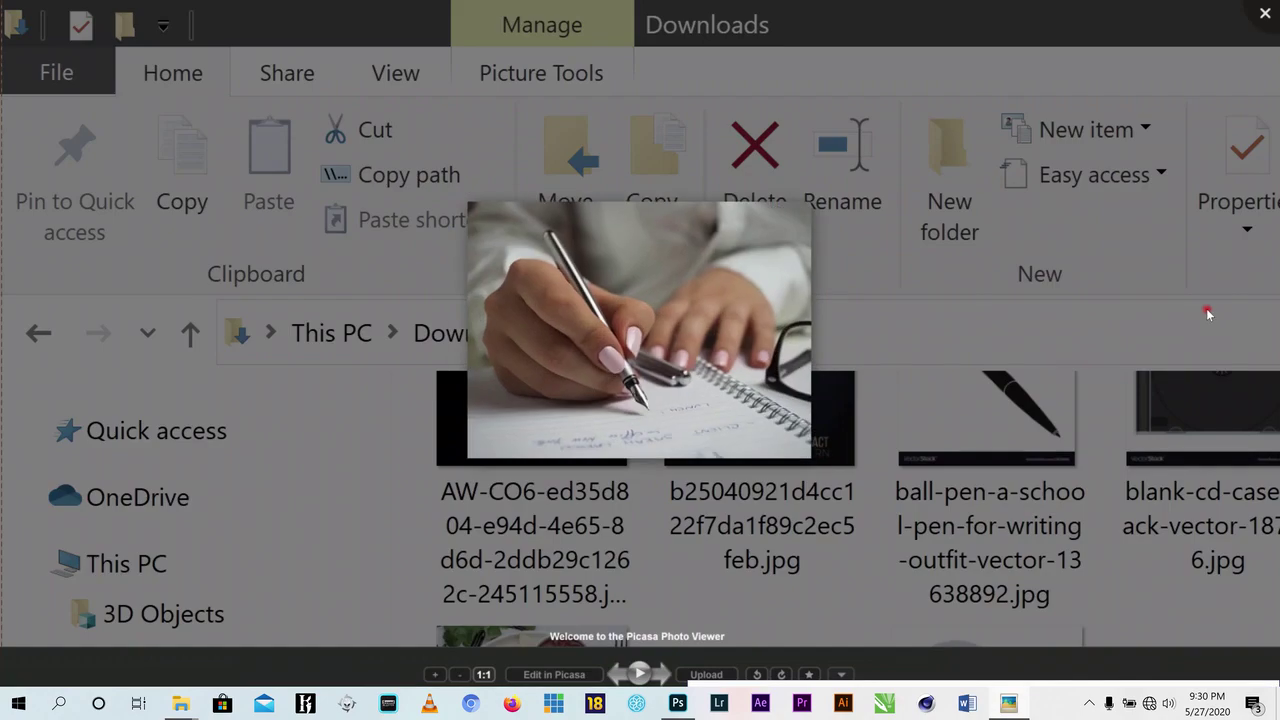
click(1263, 8)
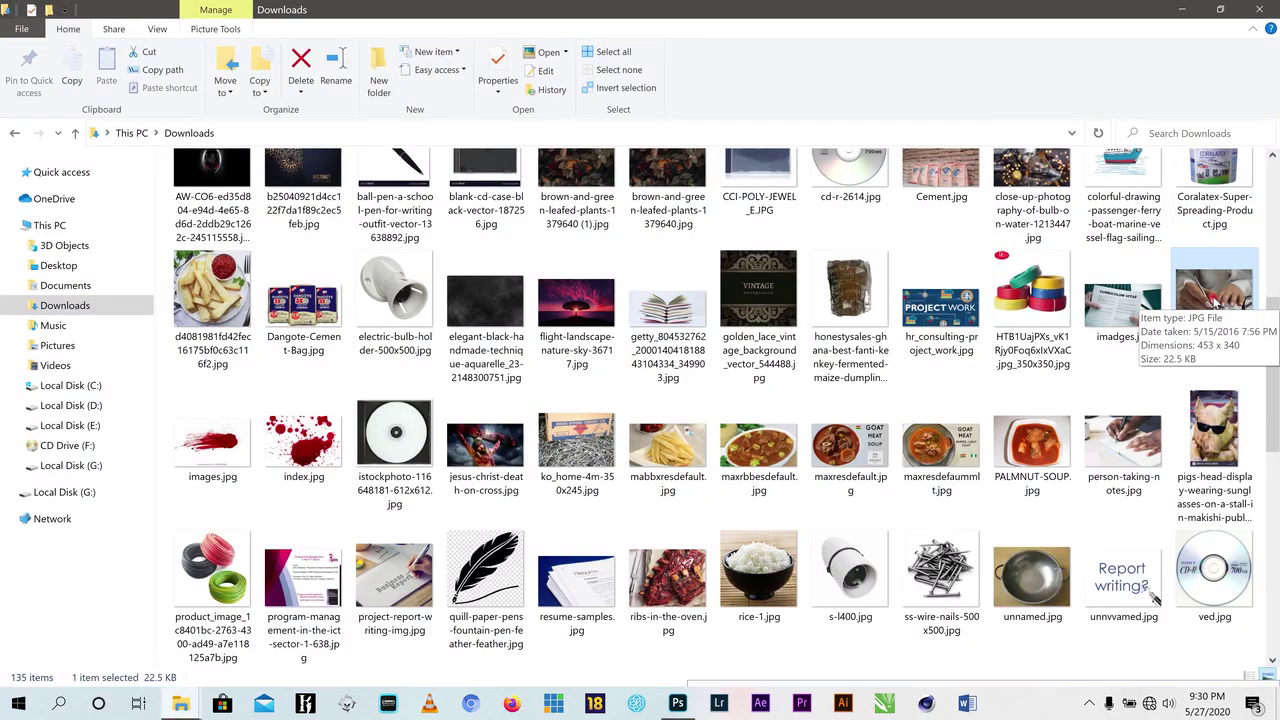
drag(1220, 295, 700, 62)
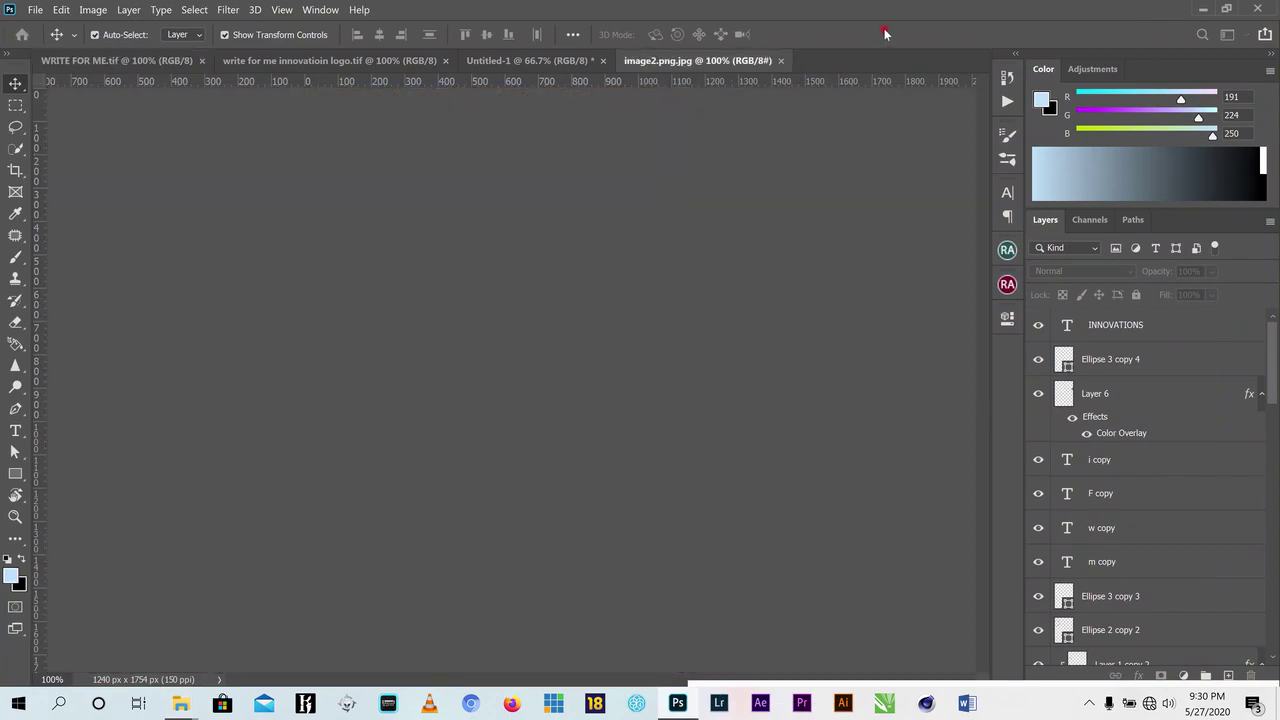
Step: Drag the pen photo into Untitled-1 and position it across the top, comparing with the reference flyer
drag(531, 347, 521, 195)
drag(563, 239, 722, 367)
click(825, 34)
drag(569, 190, 548, 174)
click(140, 63)
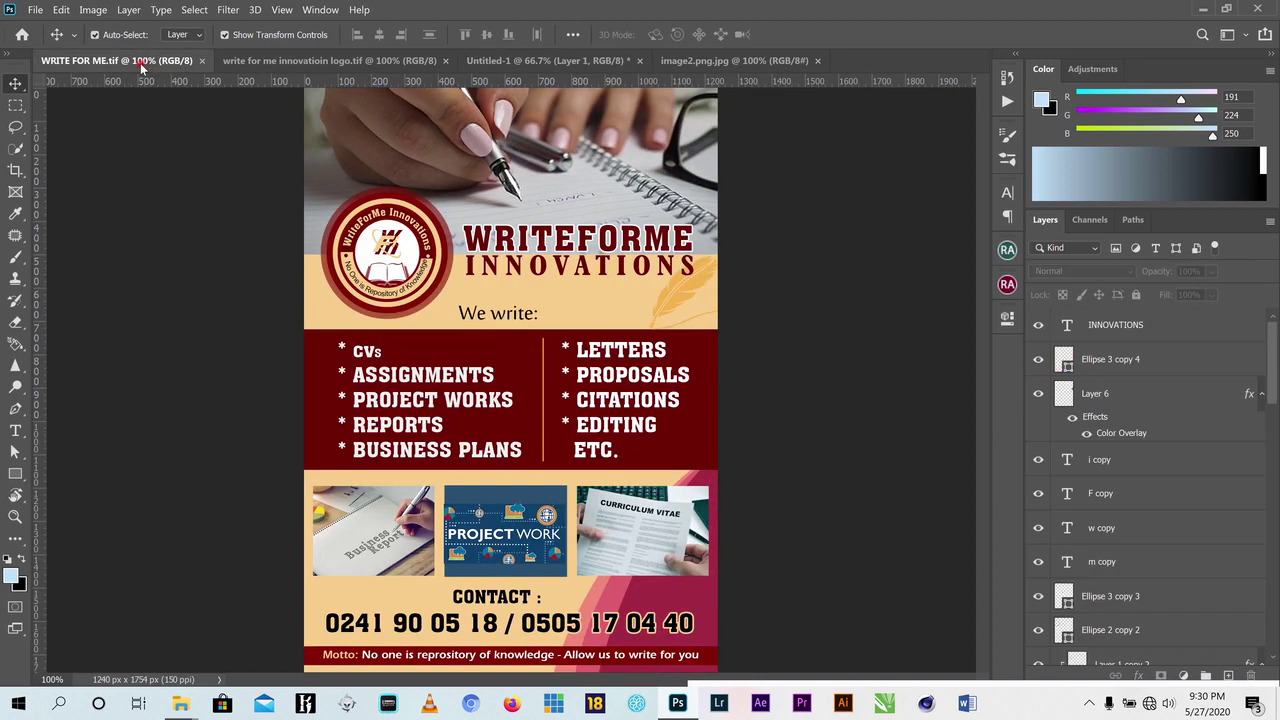
click(604, 63)
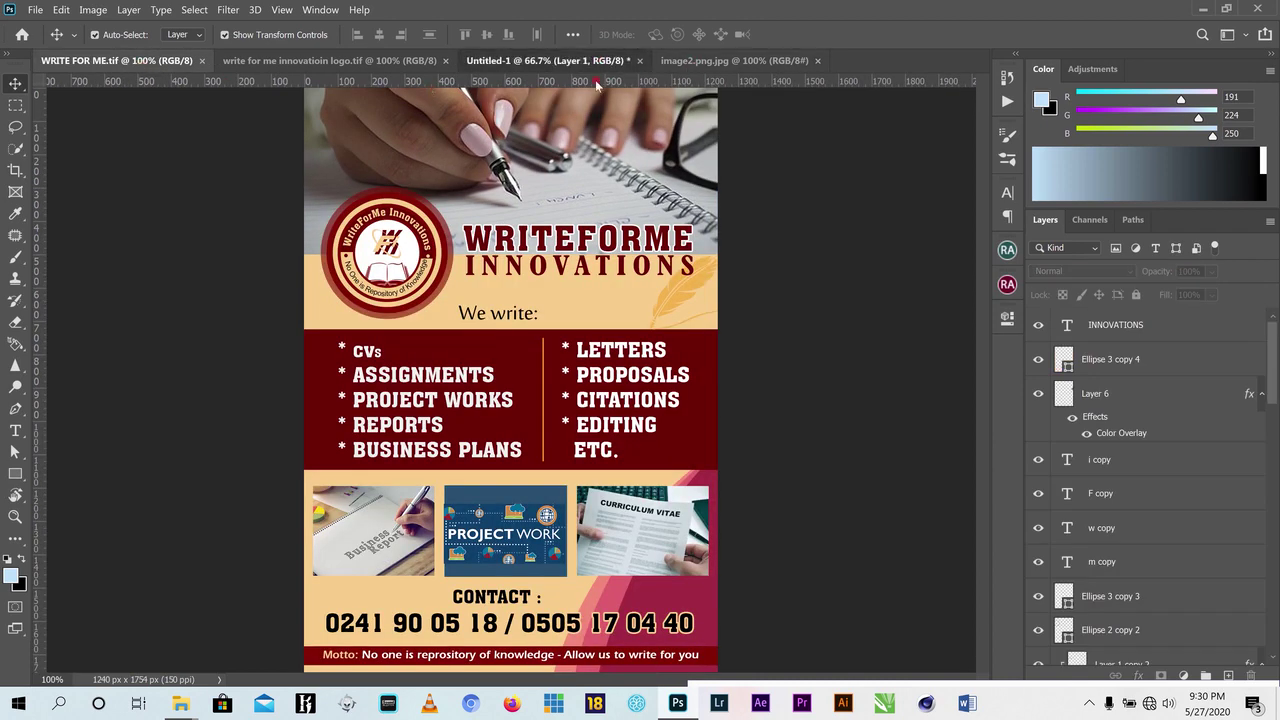
drag(540, 190, 541, 187)
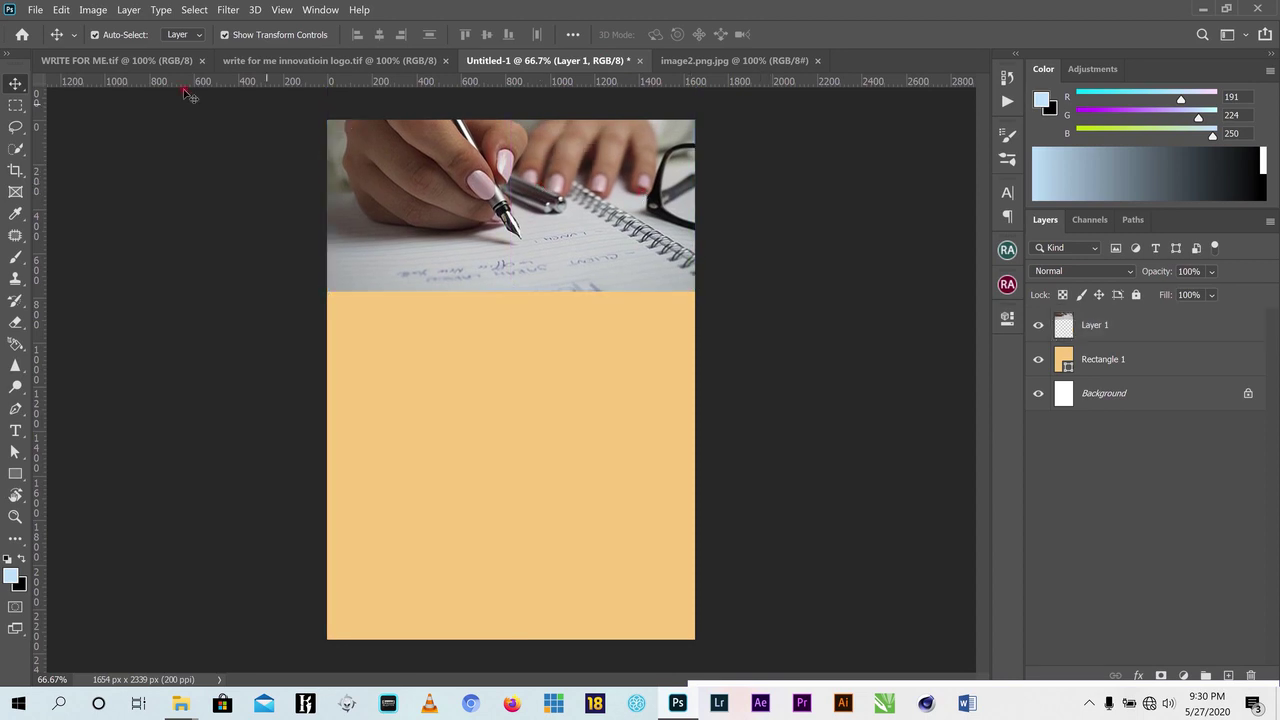
click(136, 59)
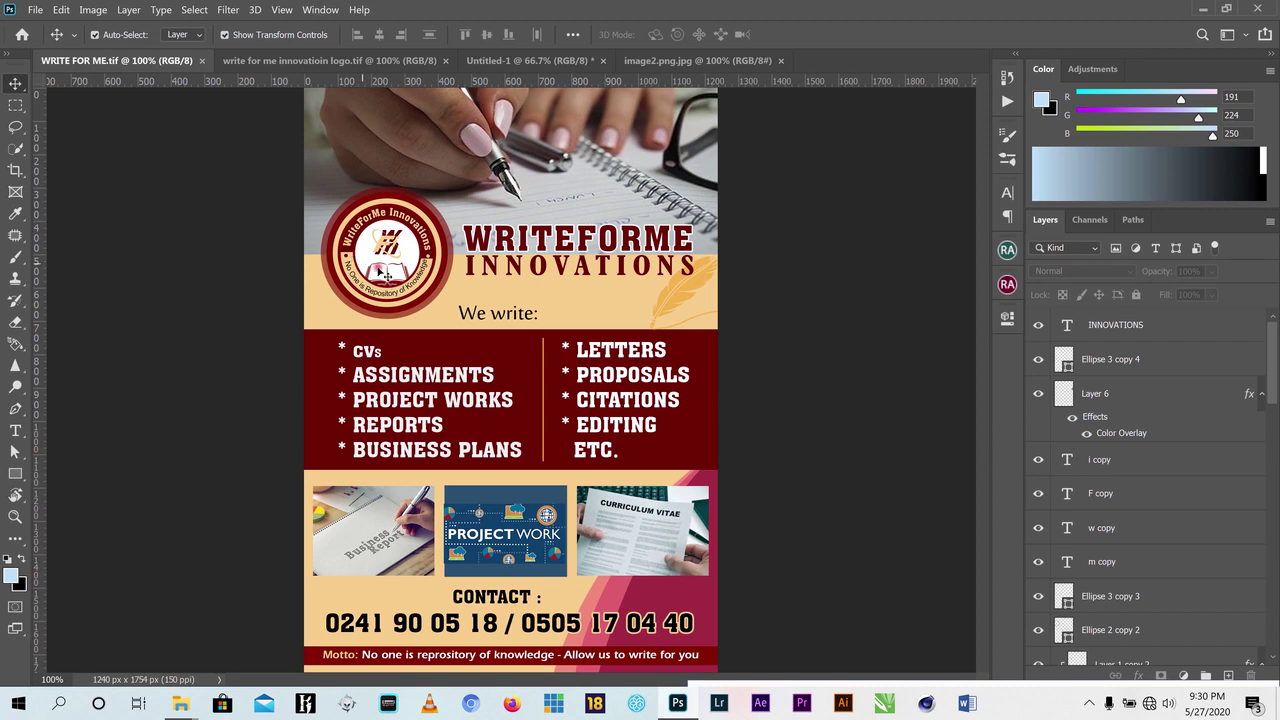
Step: Close the separate image2.png.jpg document and select the Ellipse Tool
click(685, 62)
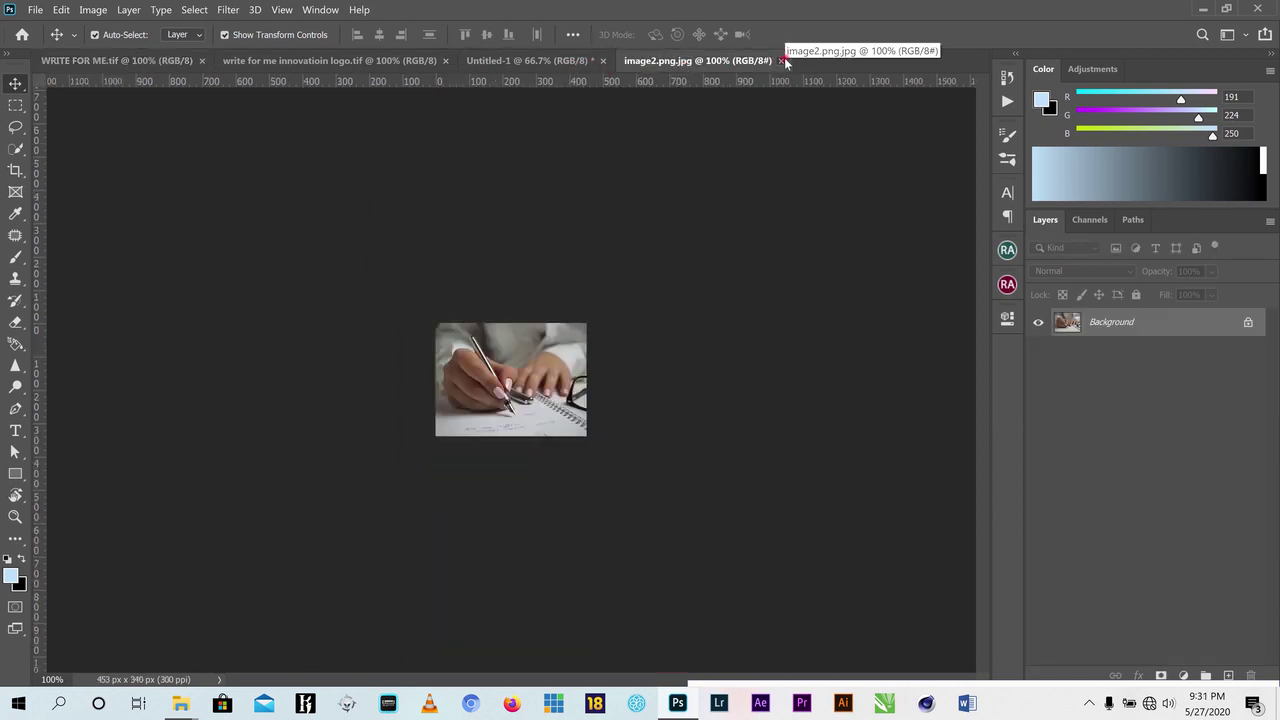
click(784, 62)
click(528, 61)
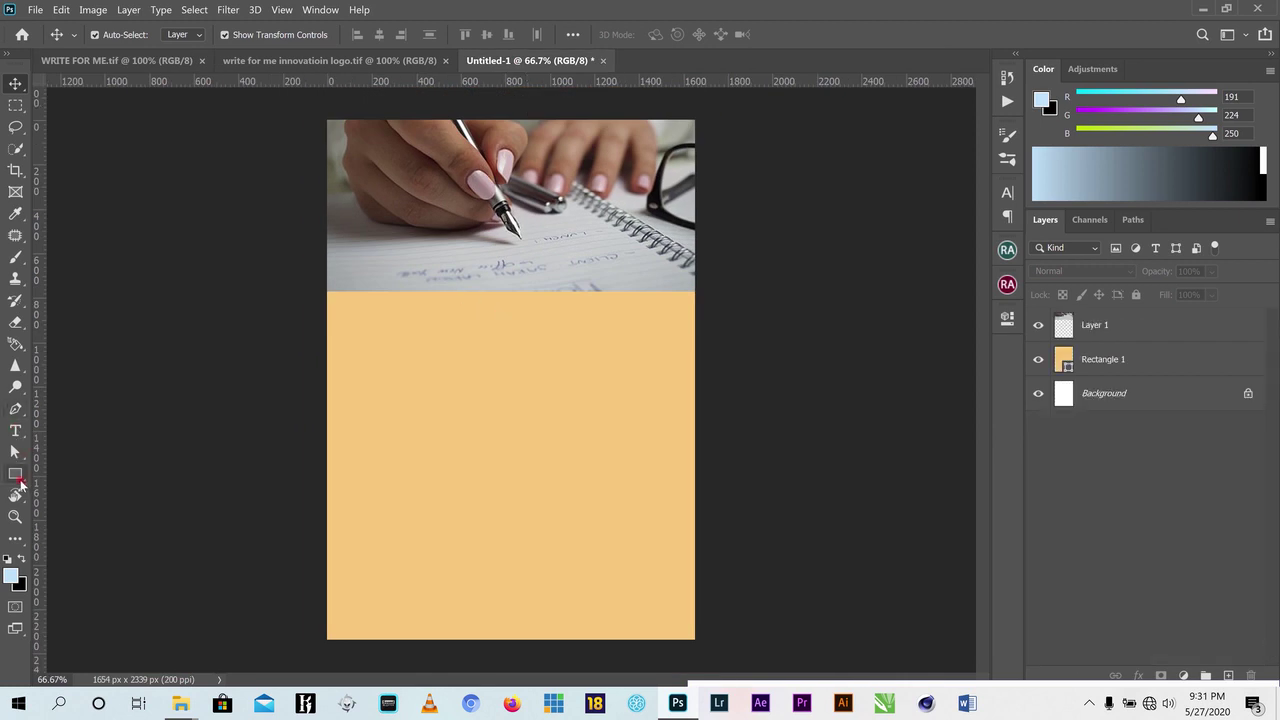
click(19, 481)
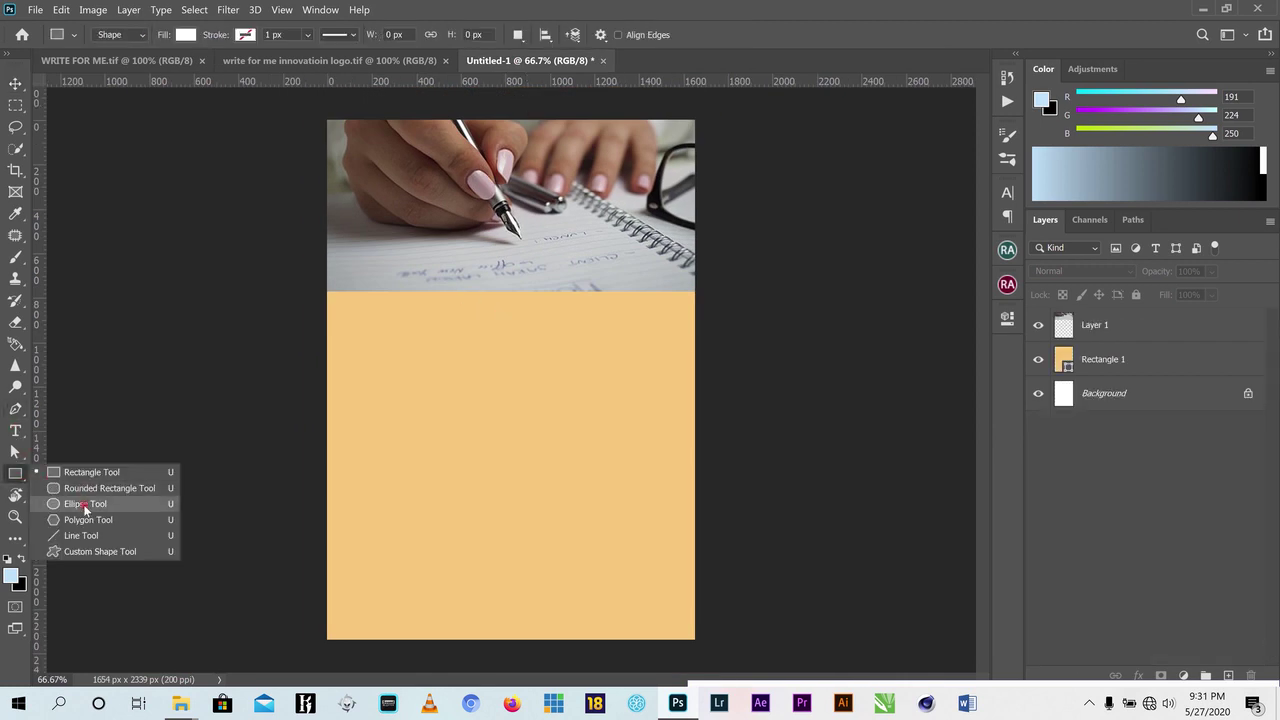
click(138, 510)
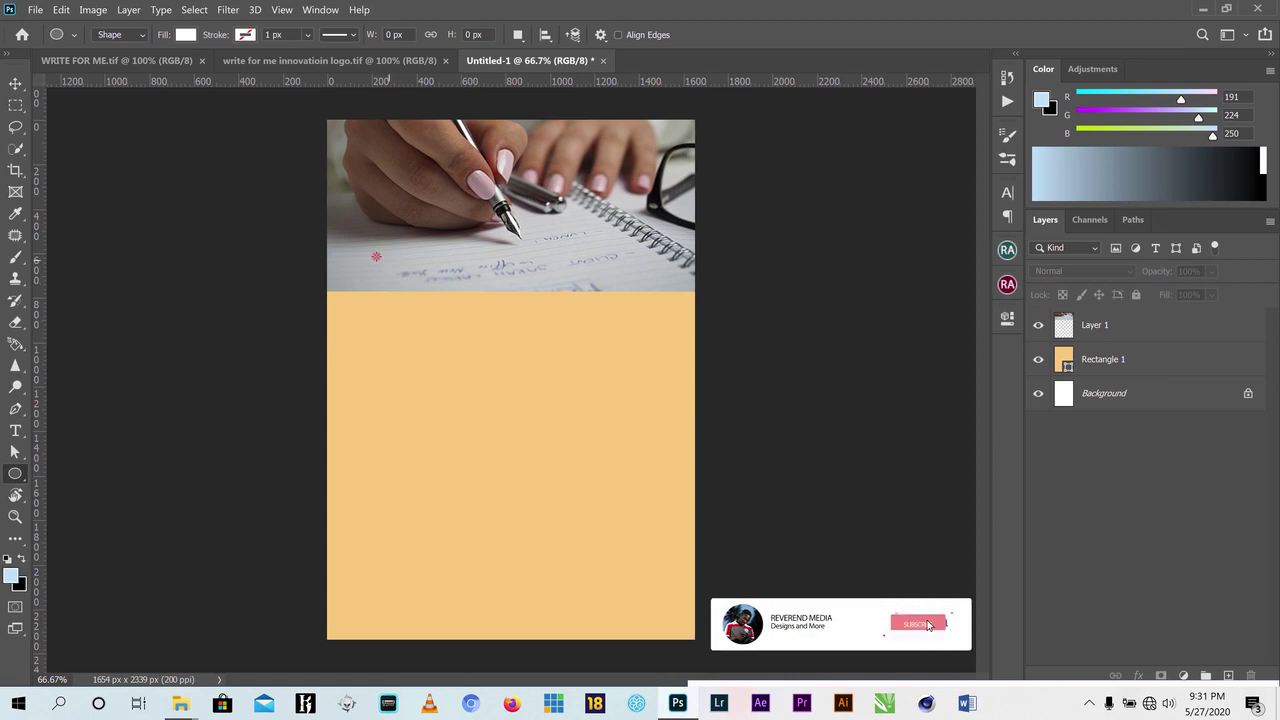
Step: Draw a 534 px circle at the photo's lower edge and fill it dark red 550202
drag(480, 368, 492, 384)
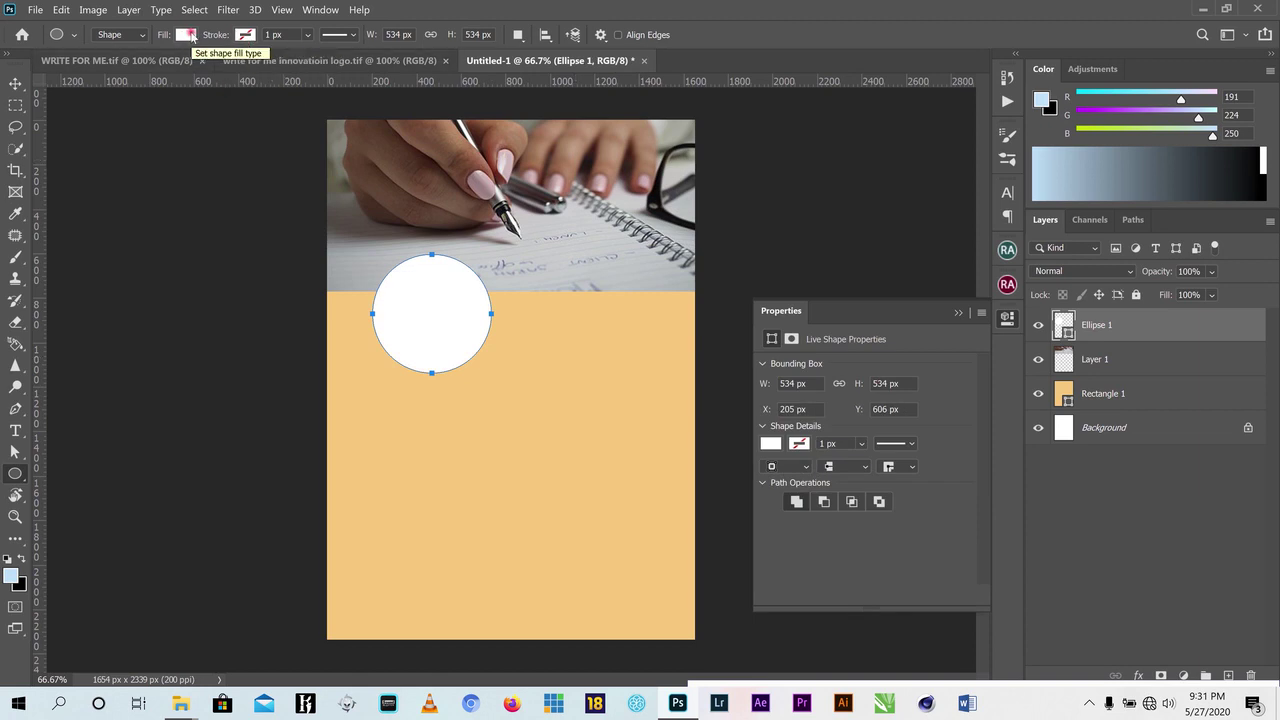
click(190, 36)
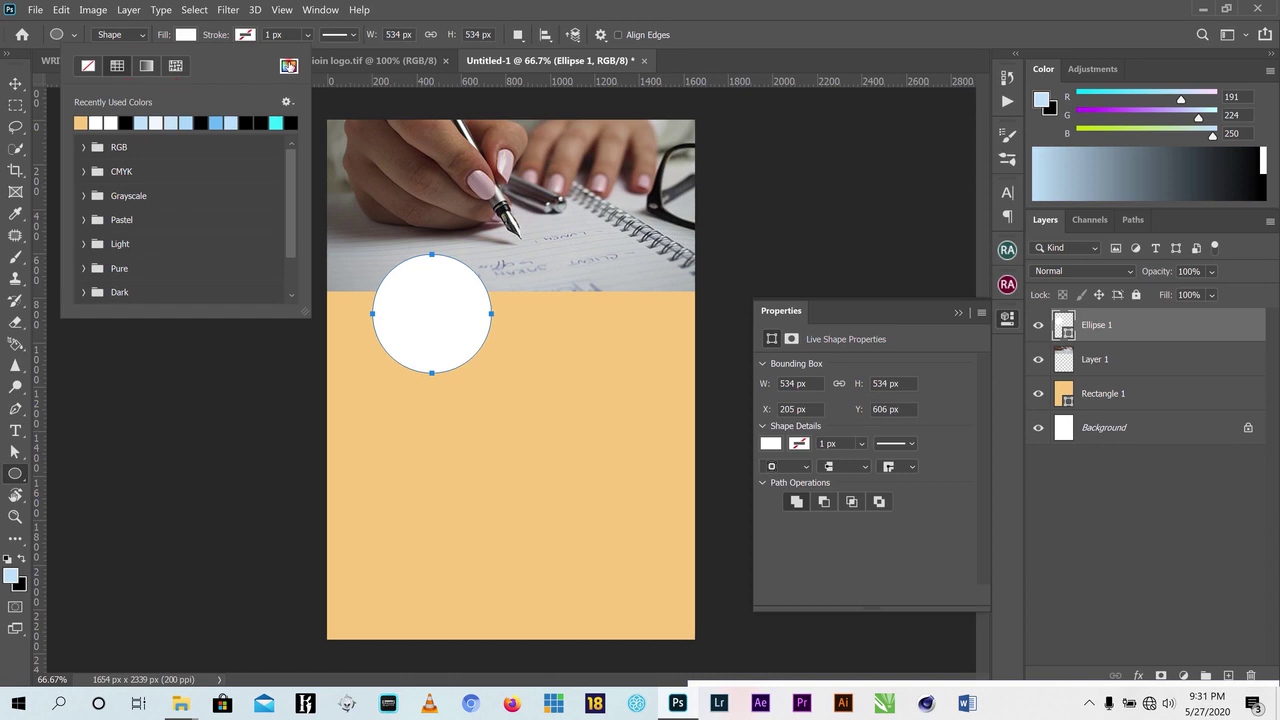
click(289, 66)
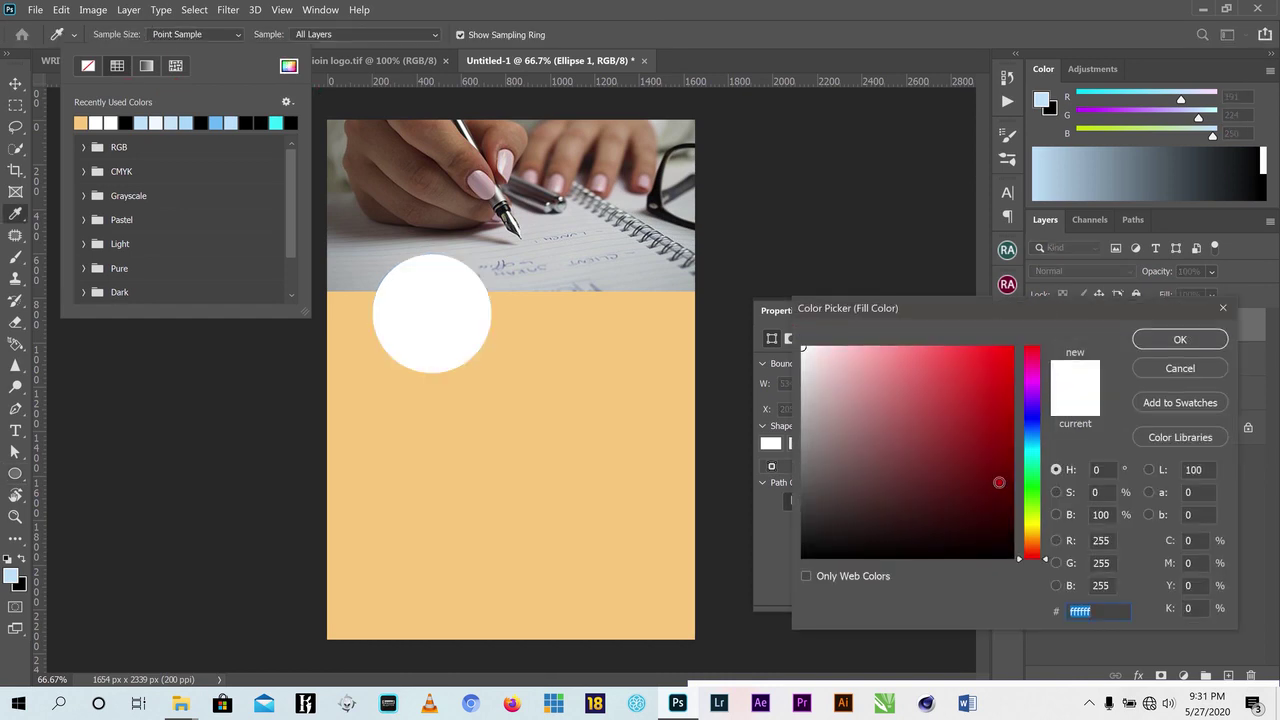
click(1008, 488)
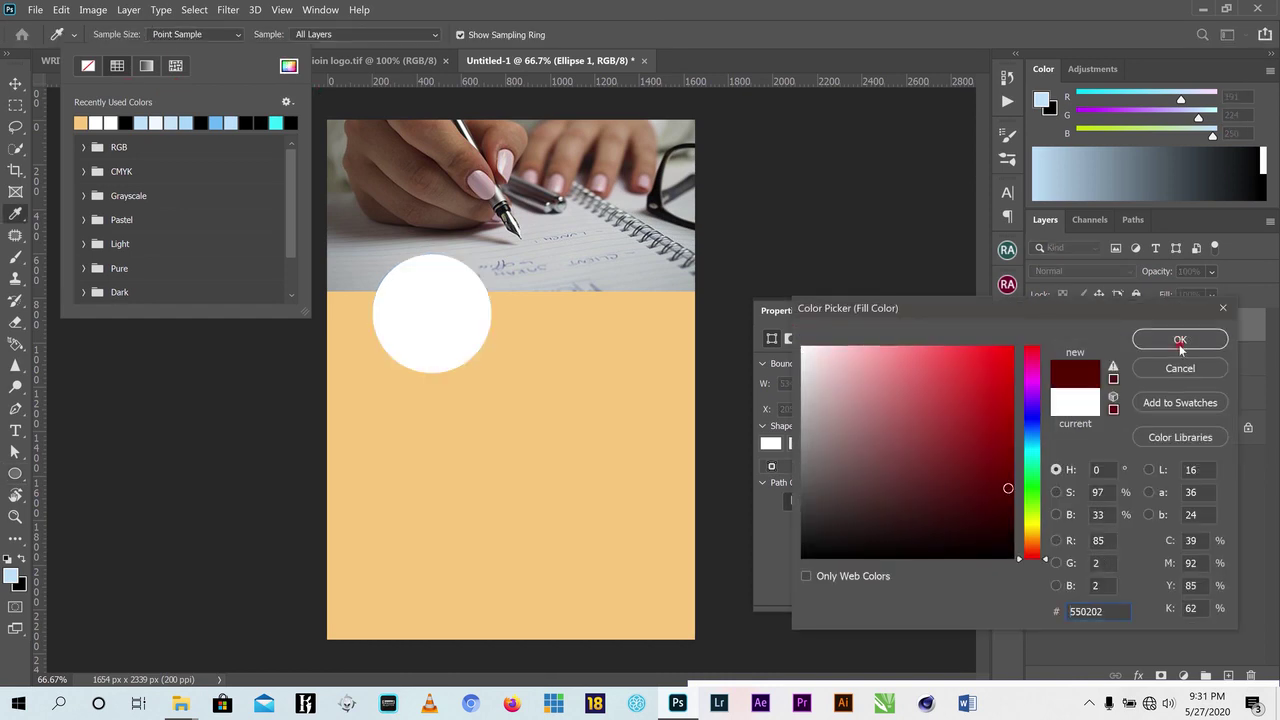
key(Return)
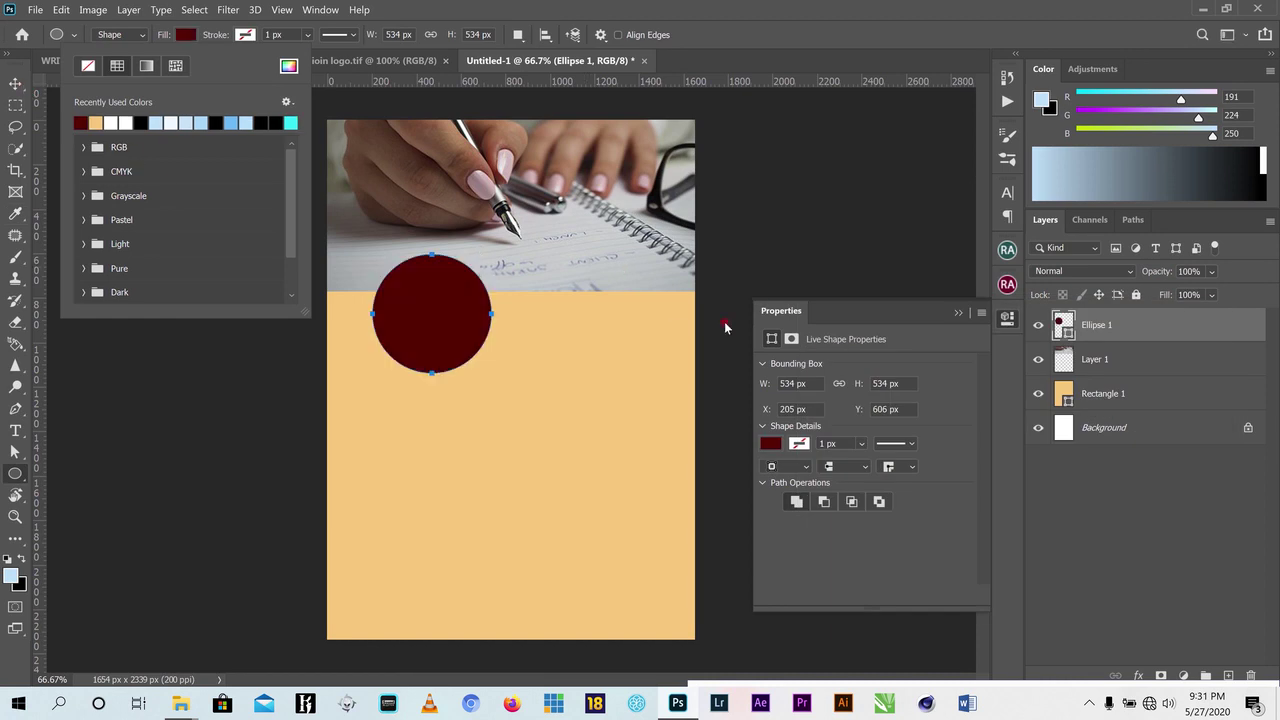
key(v)
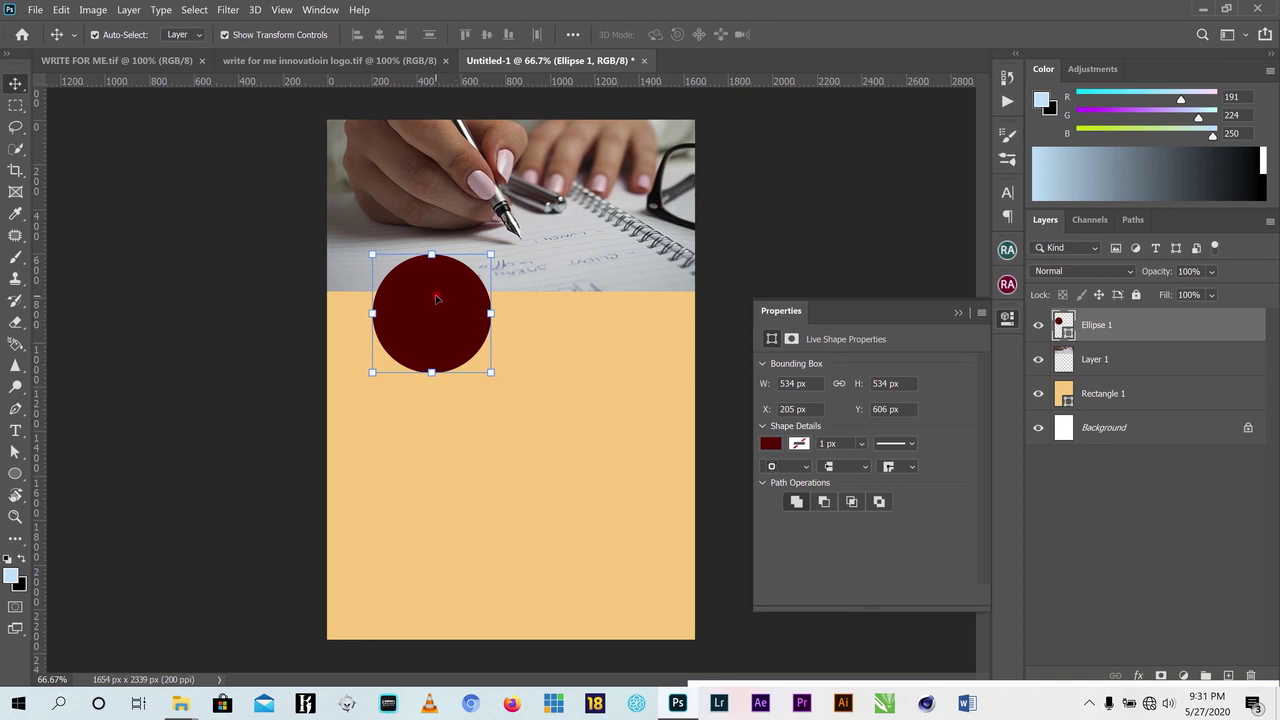
Step: Duplicate Ellipse 1, enlarge the copy to about 579 px, and move it beneath Ellipse 1
right_click(1133, 327)
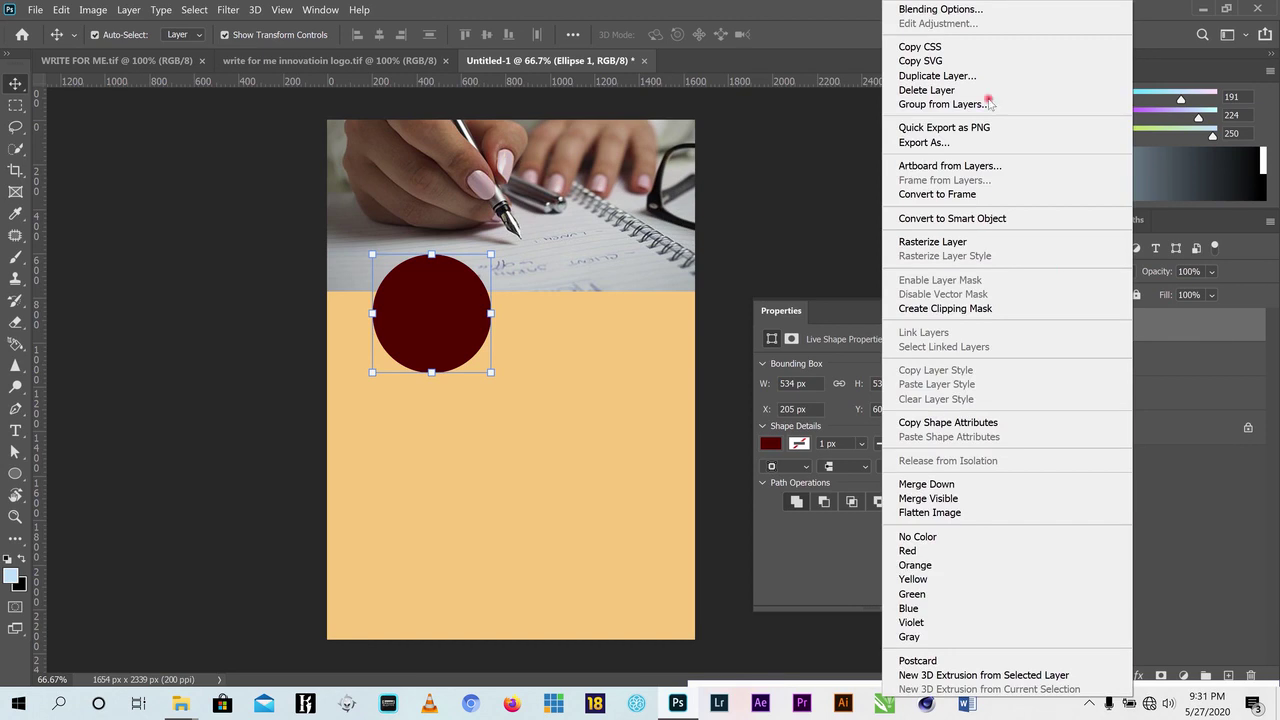
click(957, 78)
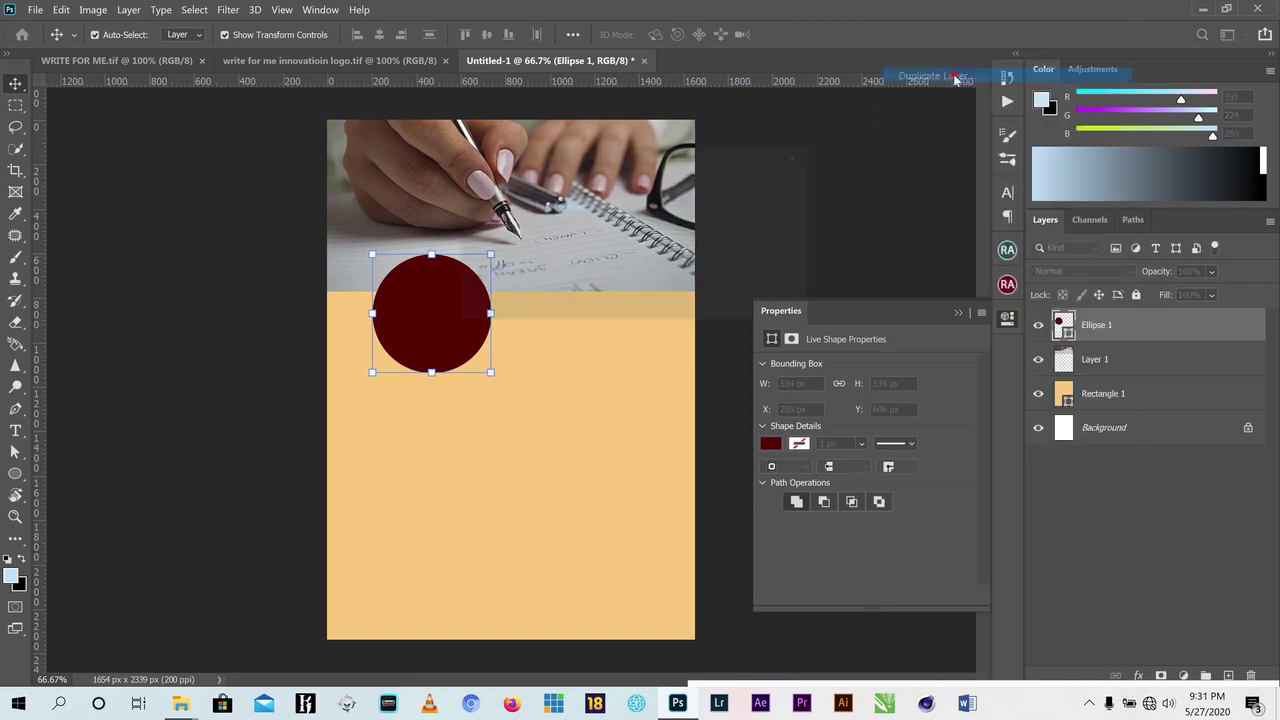
click(776, 190)
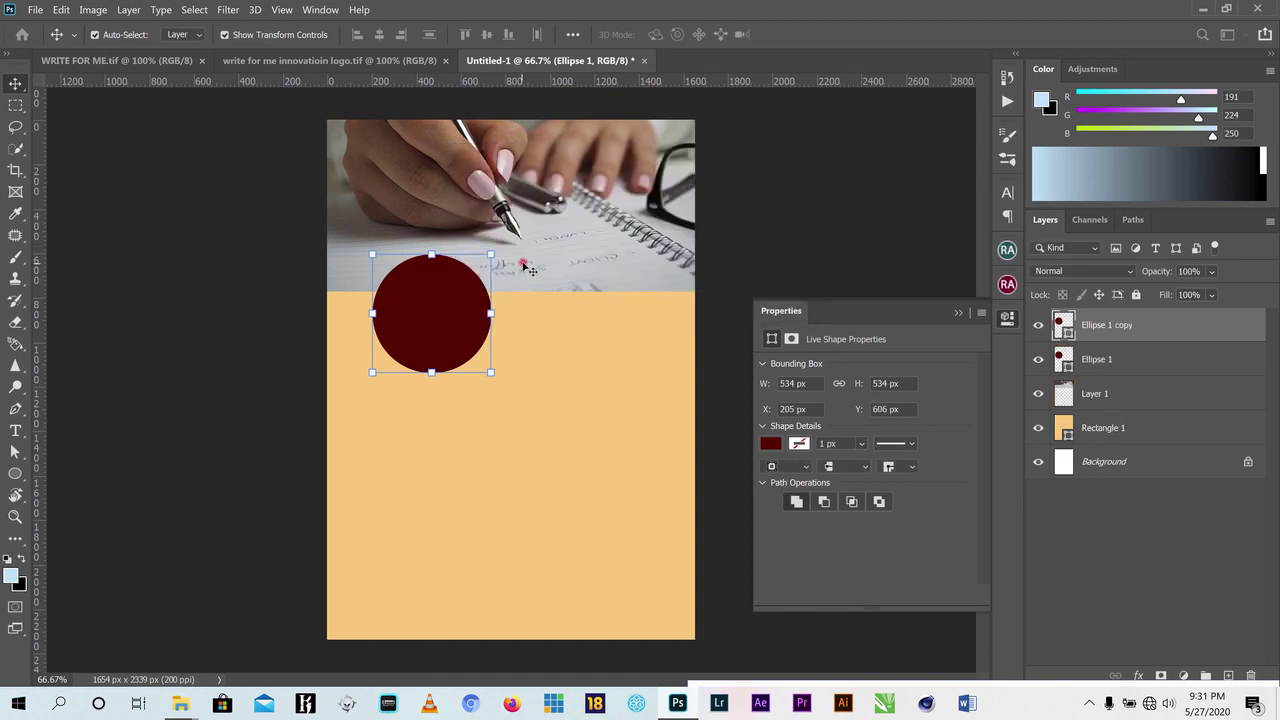
drag(493, 254, 496, 251)
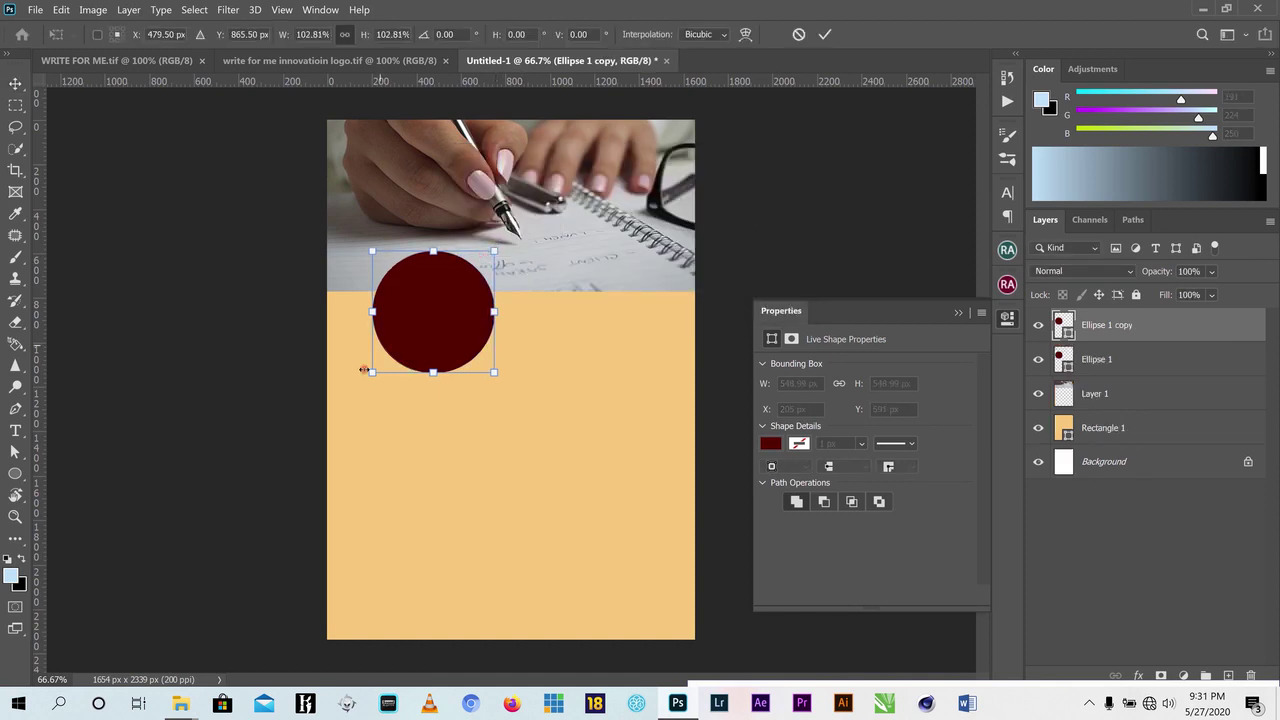
drag(370, 372, 365, 378)
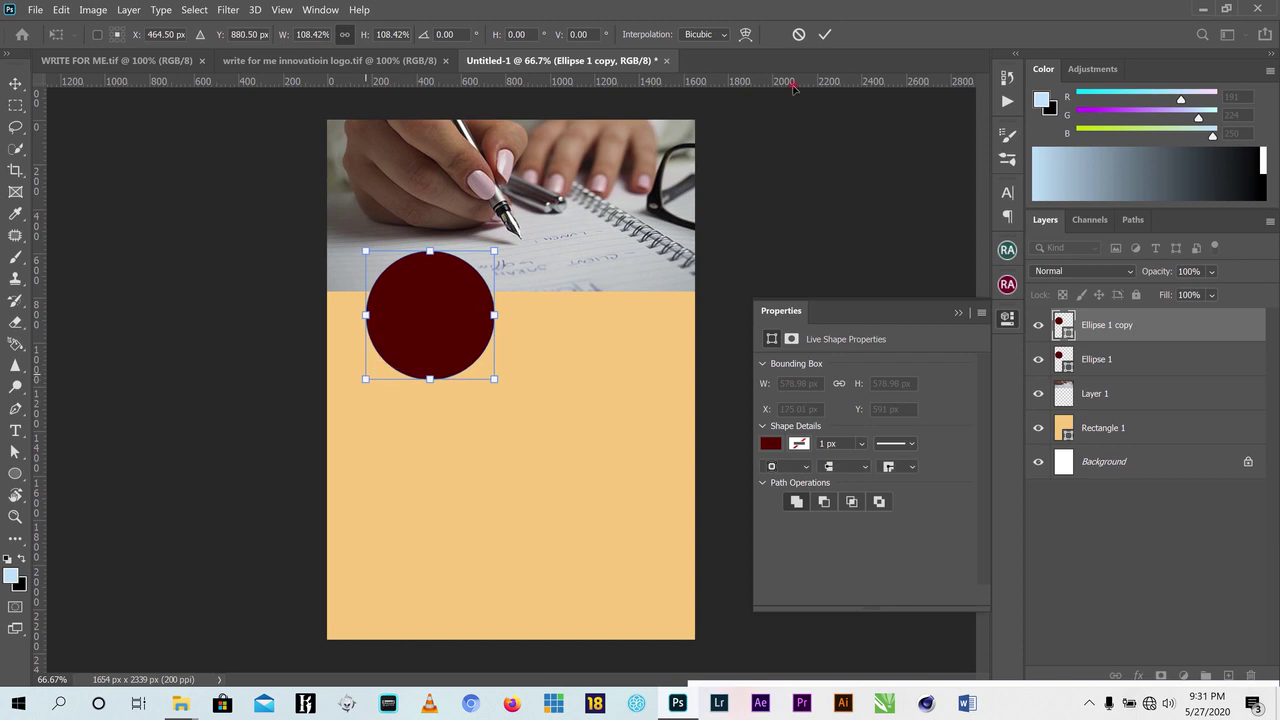
click(822, 37)
click(829, 166)
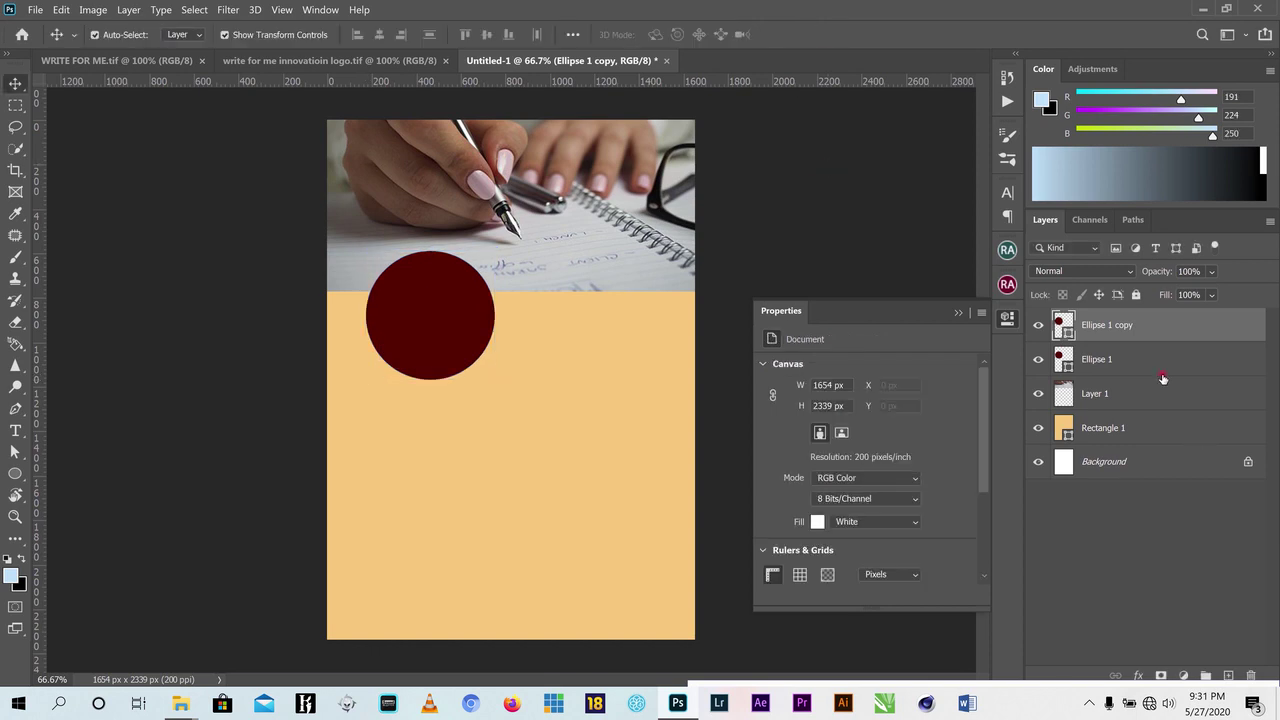
click(457, 308)
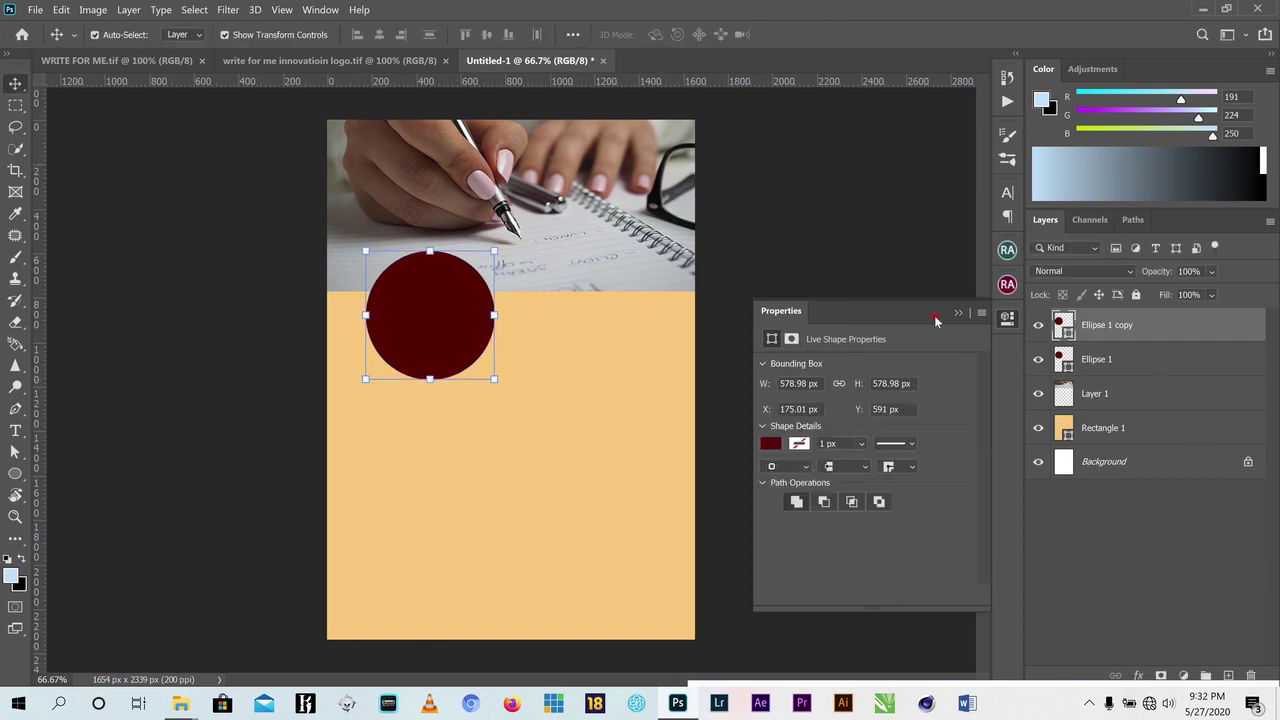
drag(1113, 326, 1113, 369)
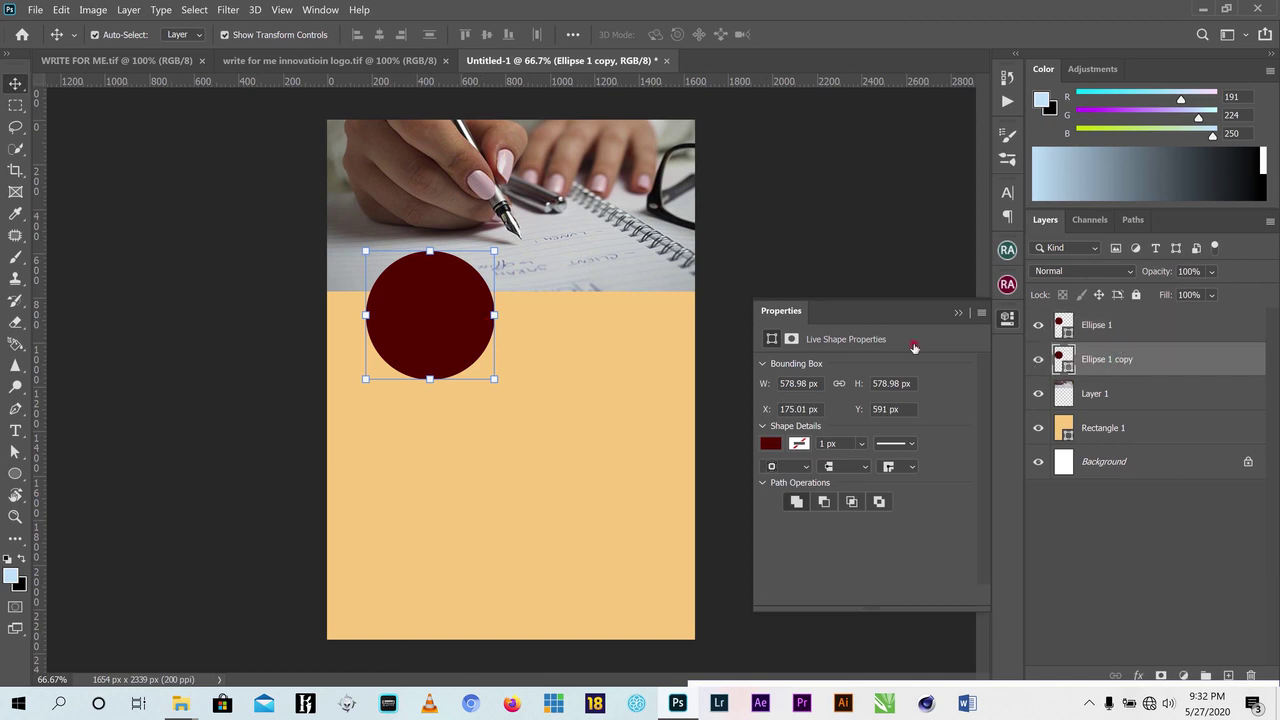
Step: Lower the Ellipse 1 copy's opacity to 71% to form a soft rim
click(15, 473)
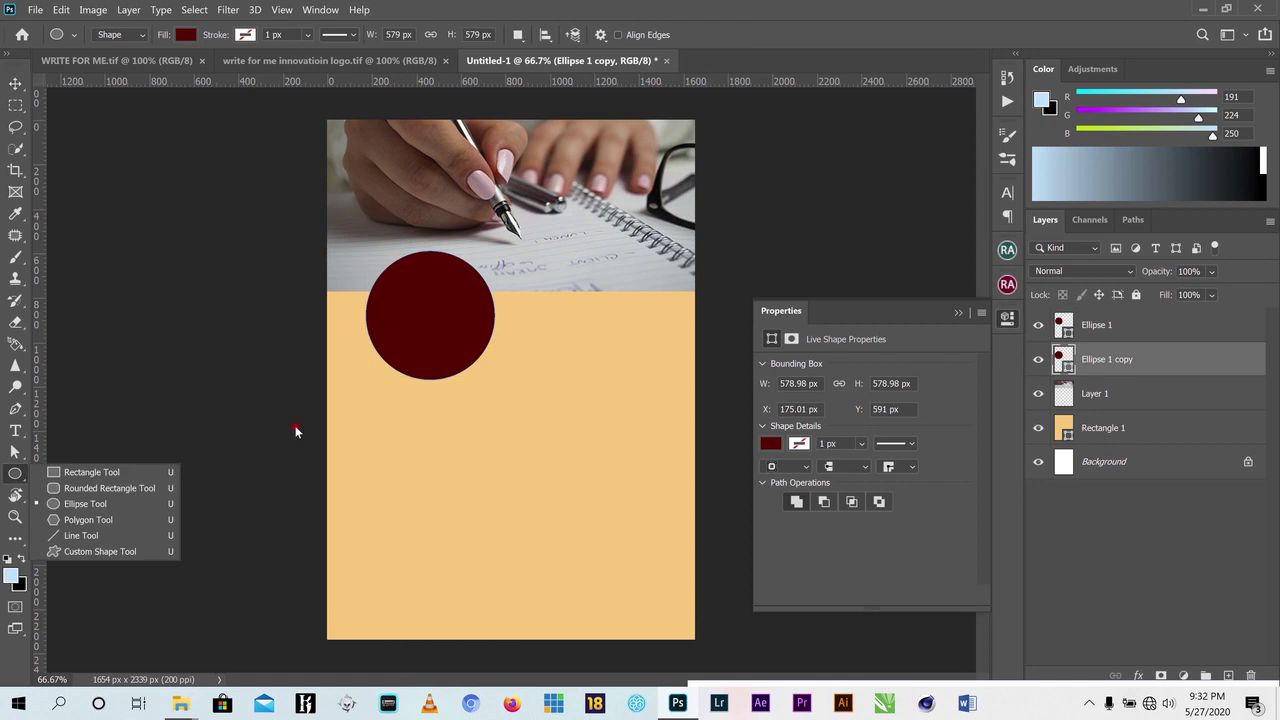
click(185, 35)
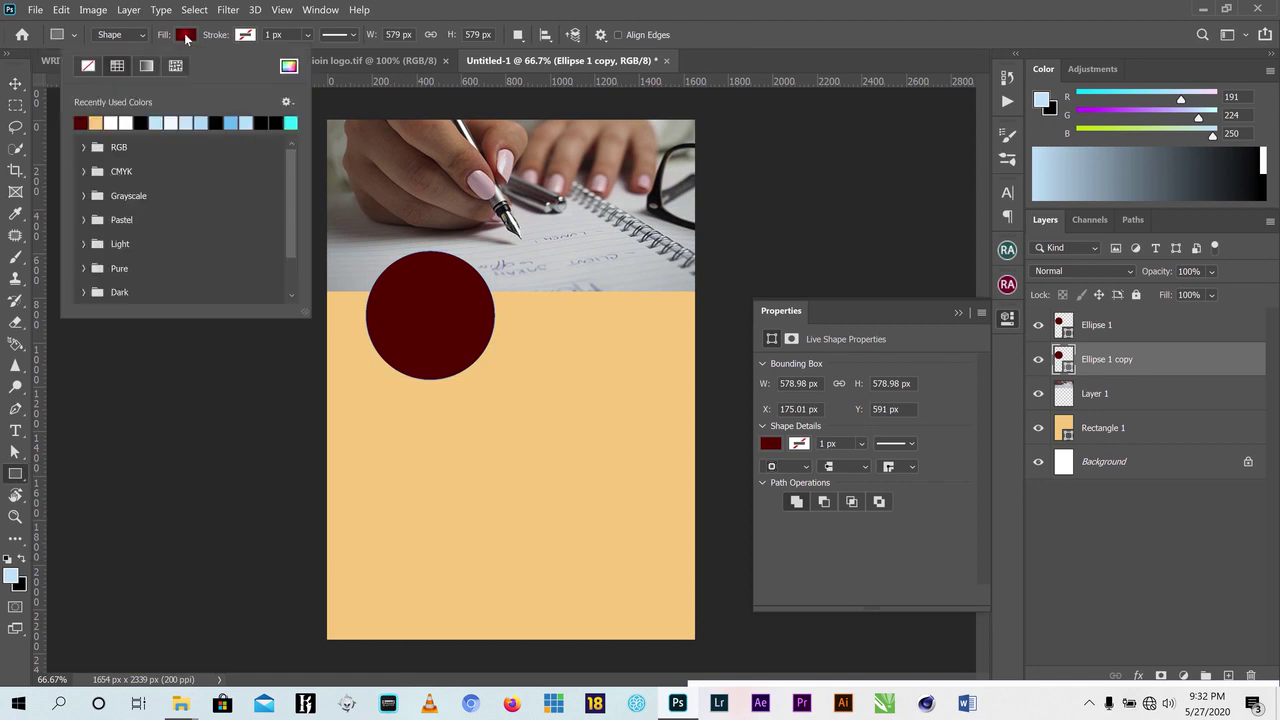
click(222, 38)
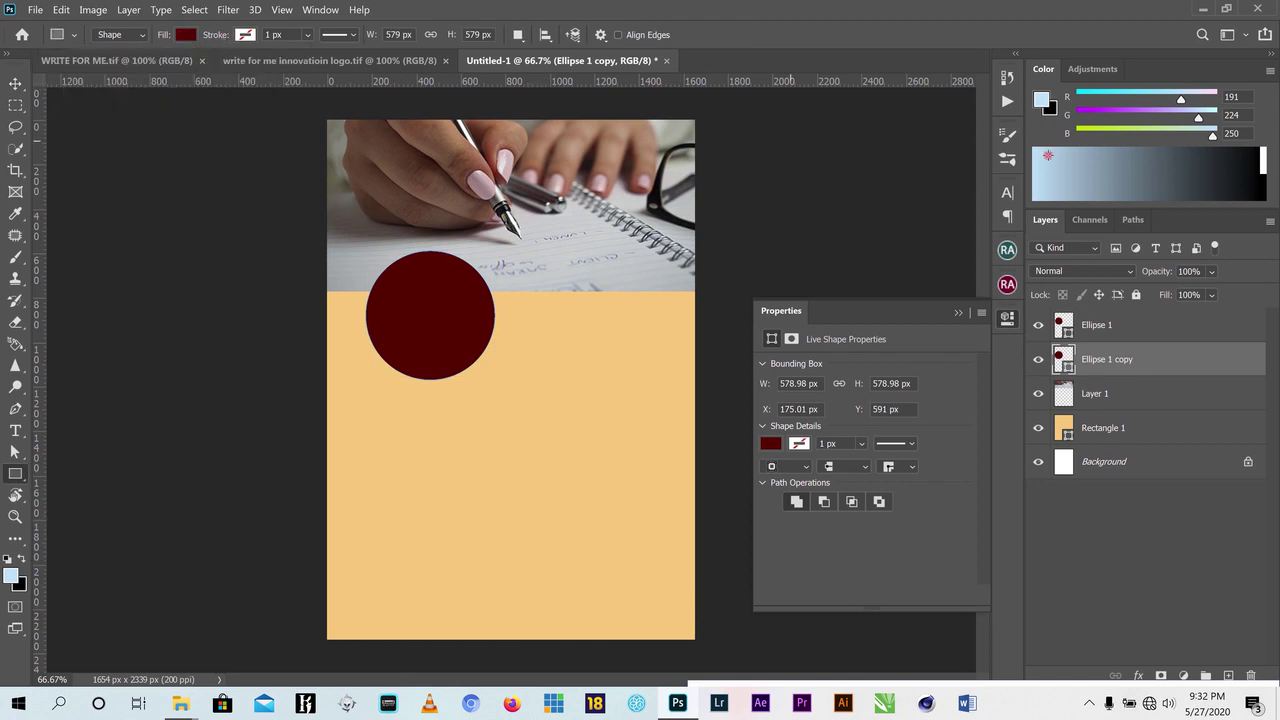
click(1214, 274)
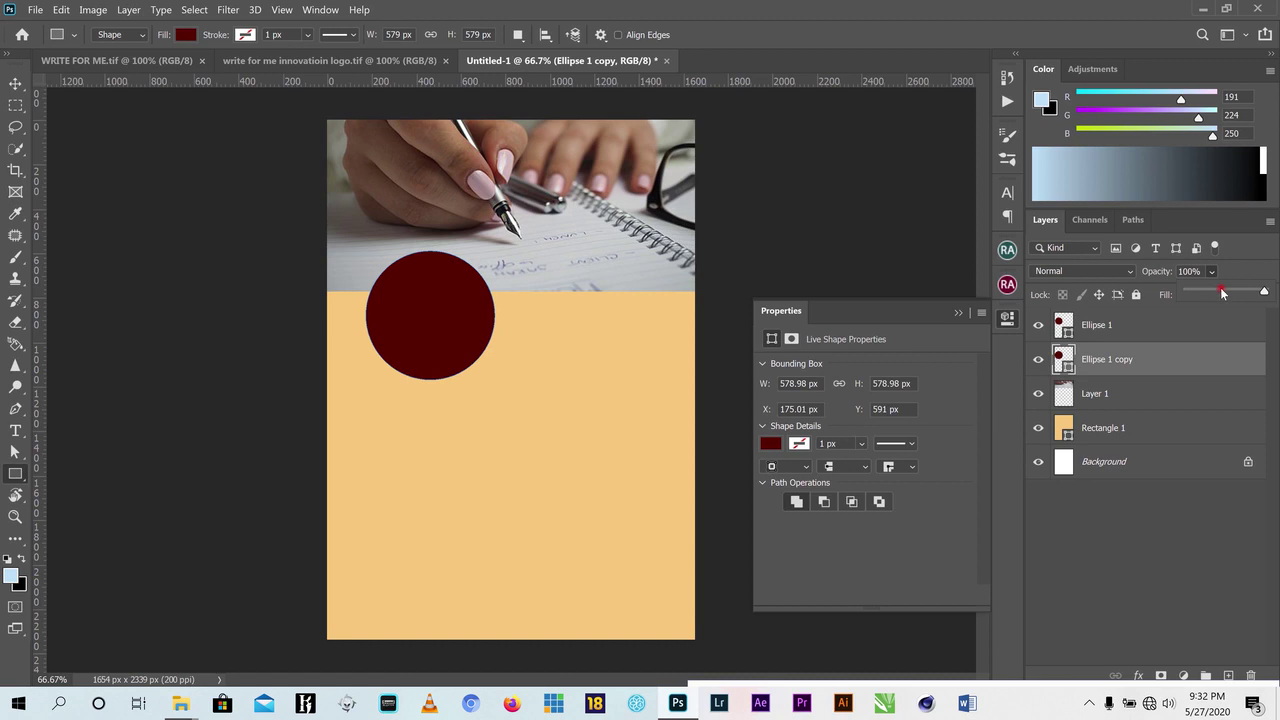
drag(1265, 293, 1238, 300)
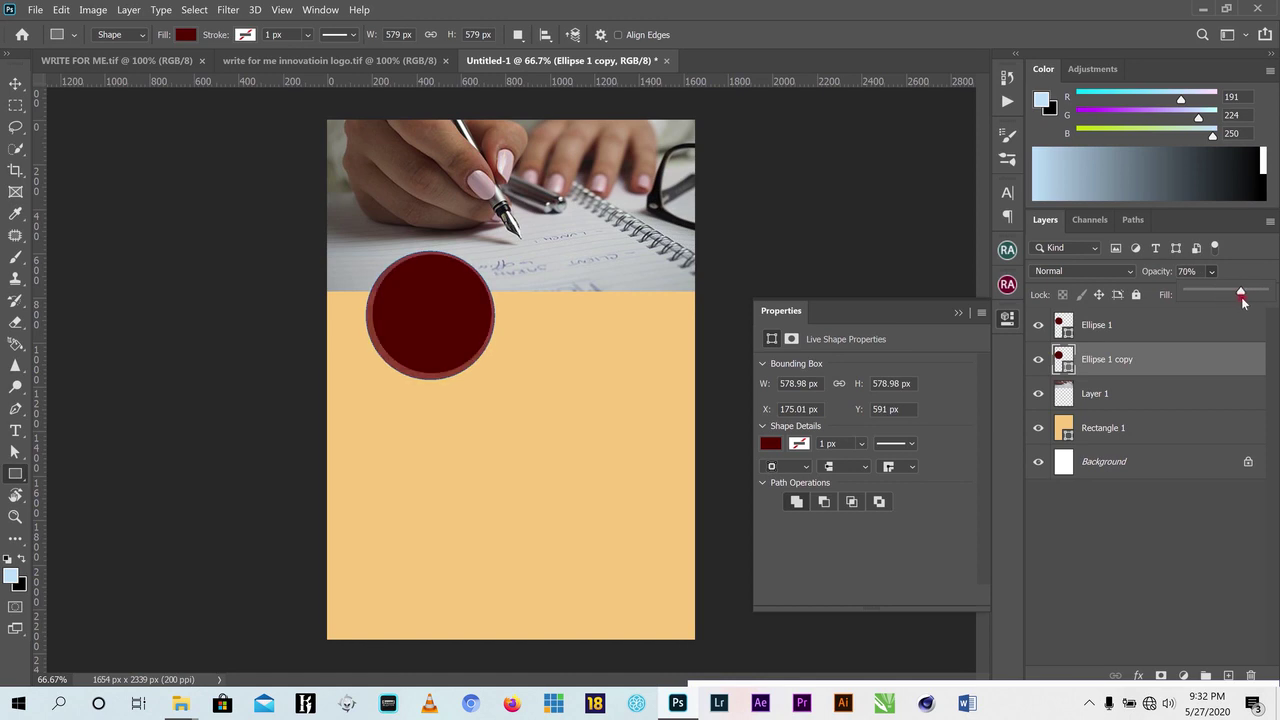
Step: Nudge the inner Ellipse 1 circle slightly, then view the WRITE FOR ME flyer
click(18, 84)
click(505, 280)
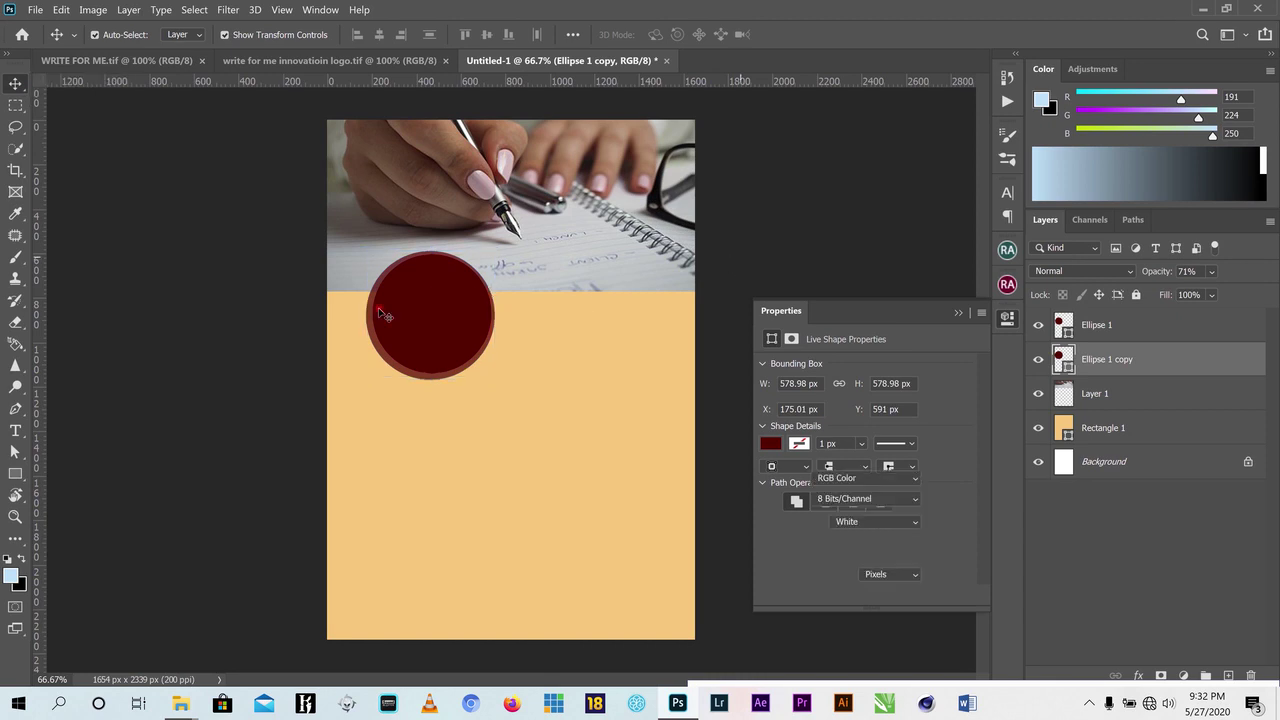
drag(464, 313, 449, 309)
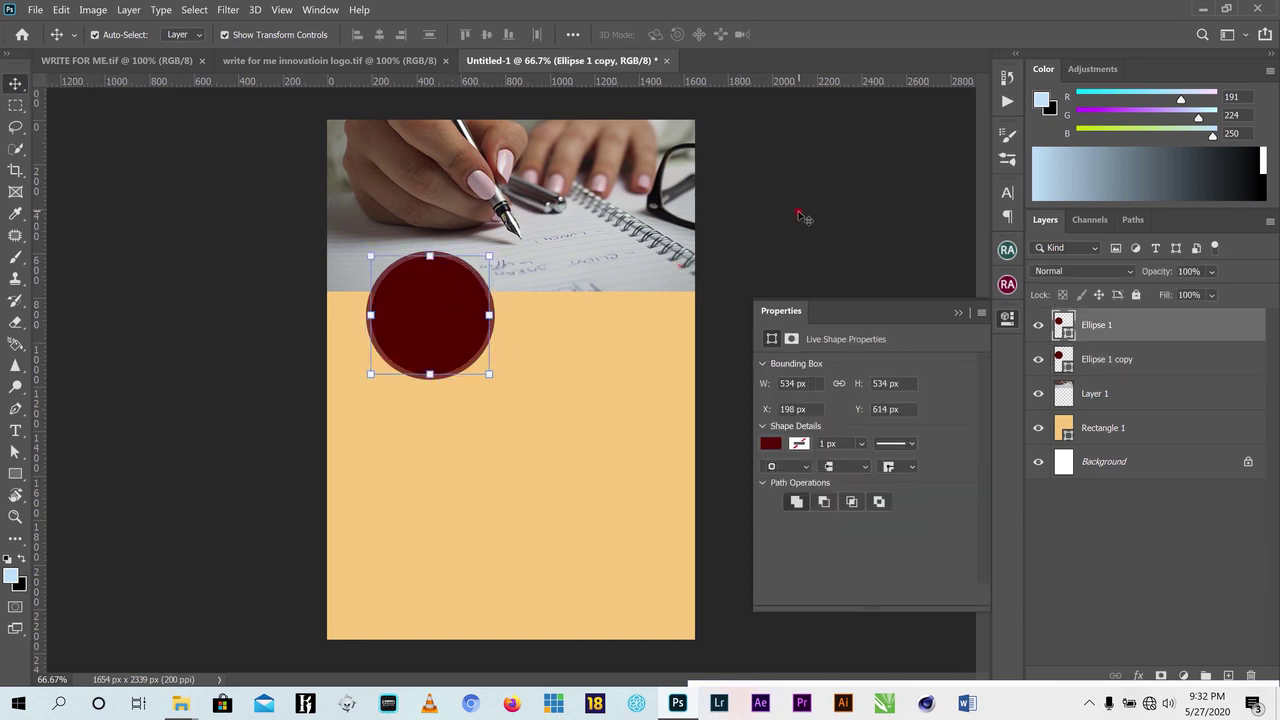
click(281, 178)
click(140, 60)
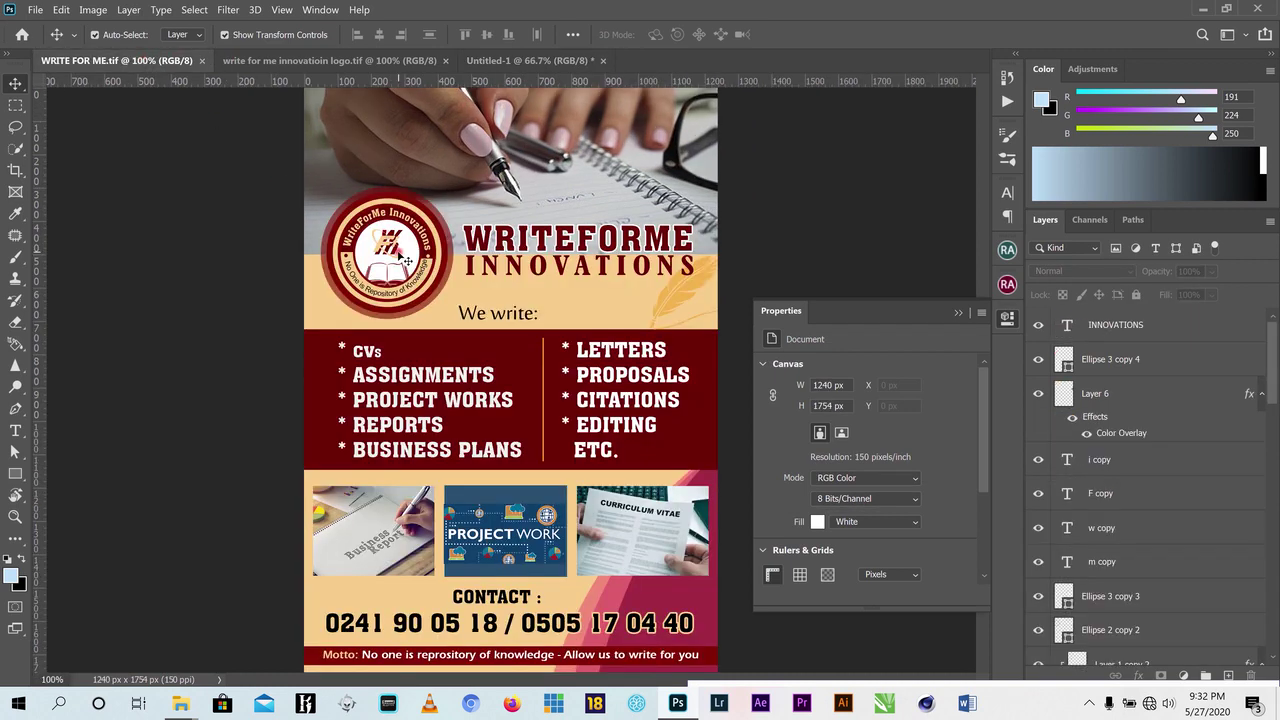
Step: Resize Ellipse 1 to about 507 px and centre it inside the faded rim
click(330, 60)
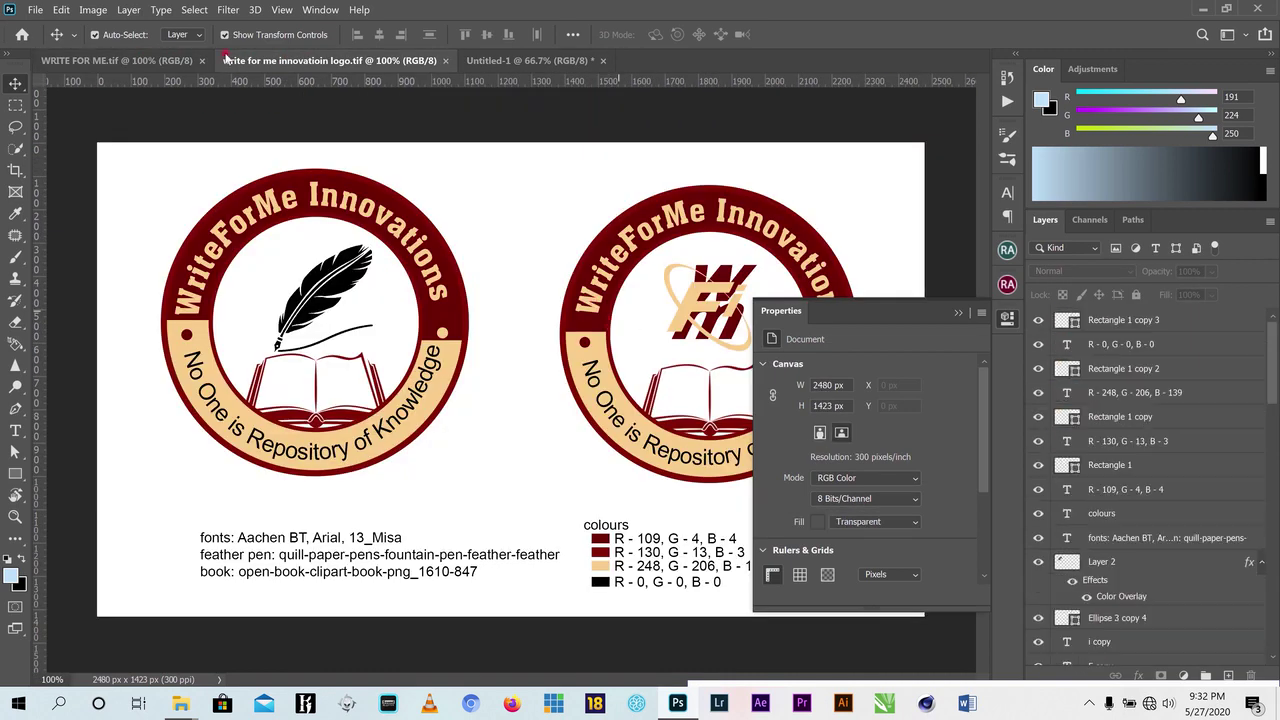
click(530, 60)
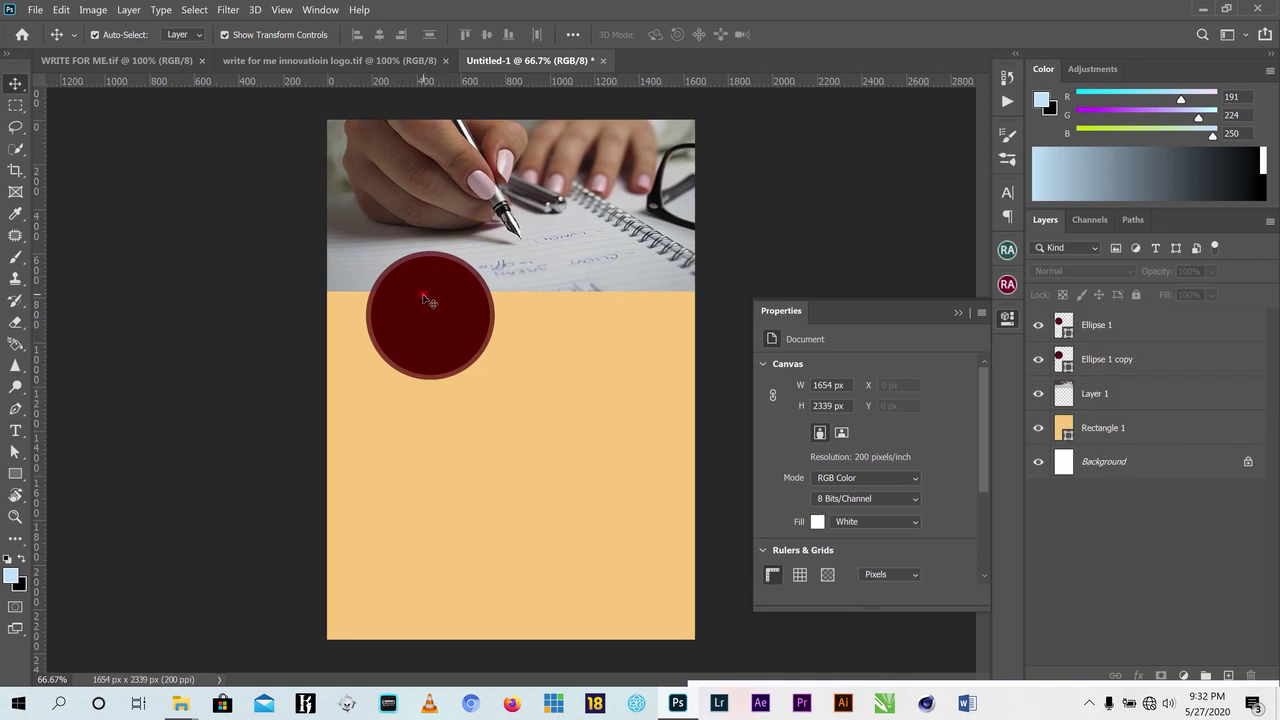
click(428, 290)
scroll(491, 256, up, 4)
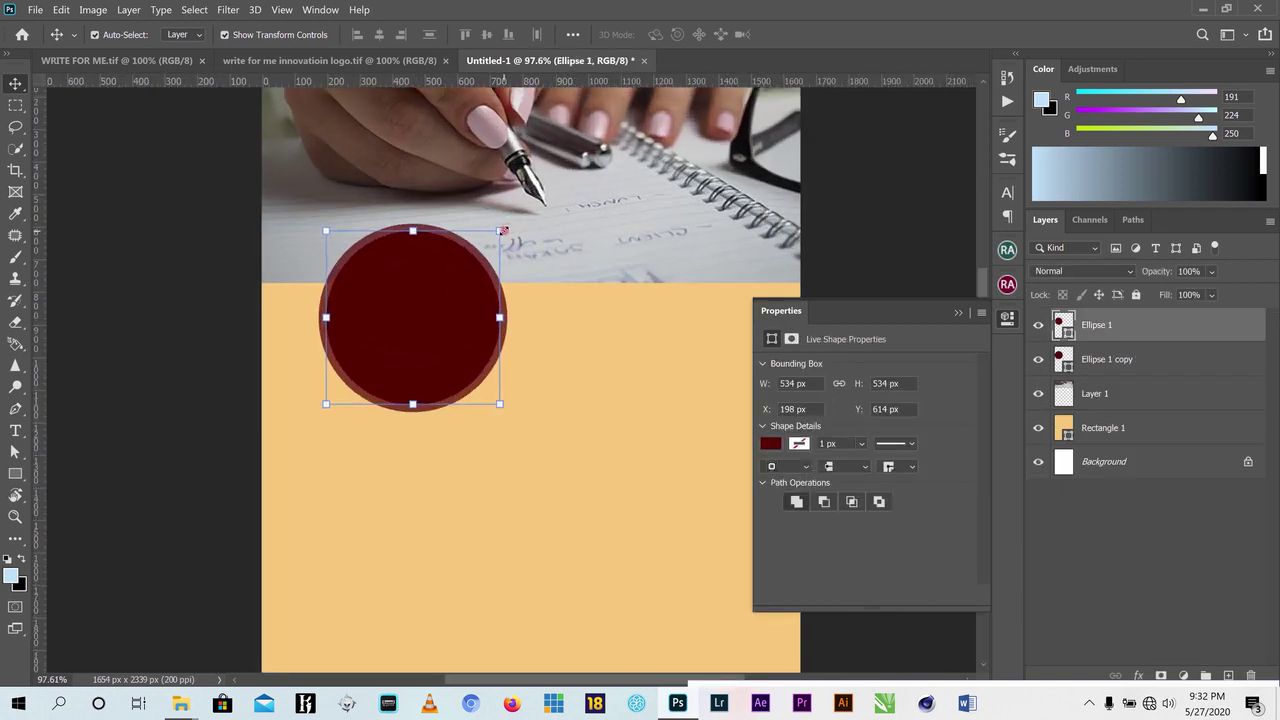
drag(499, 233, 491, 240)
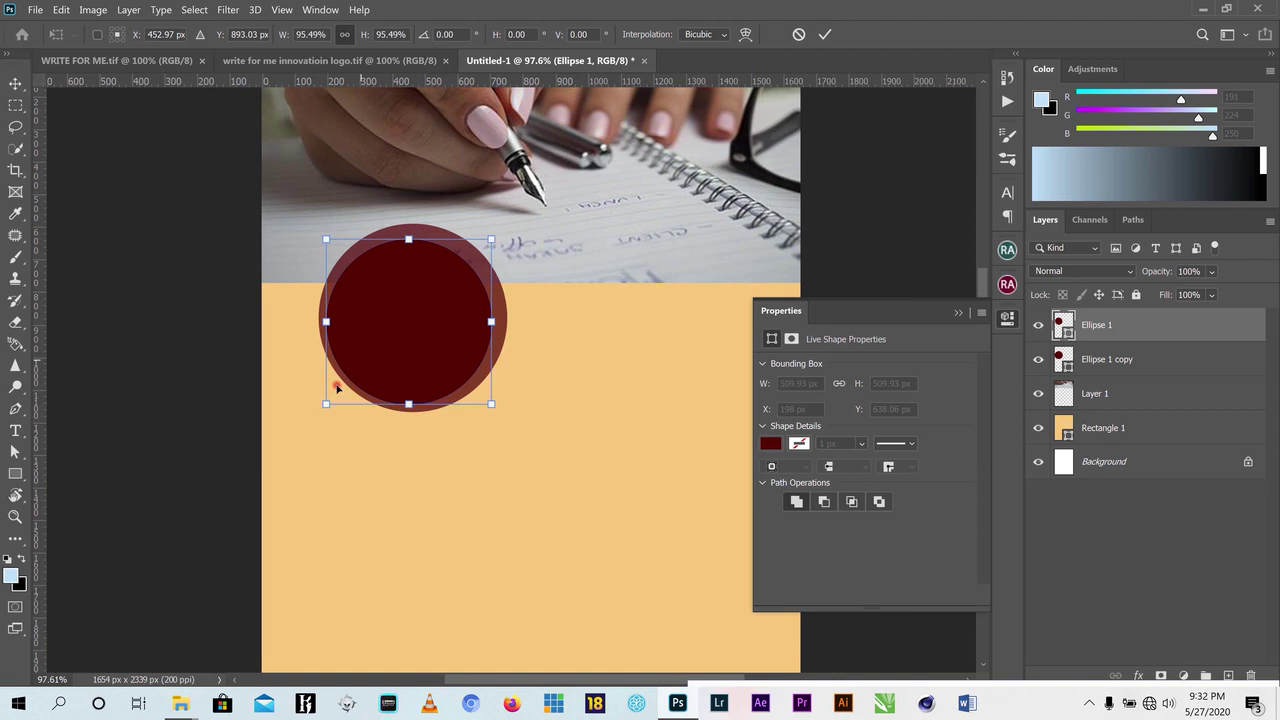
drag(324, 405, 330, 400)
drag(492, 237, 495, 235)
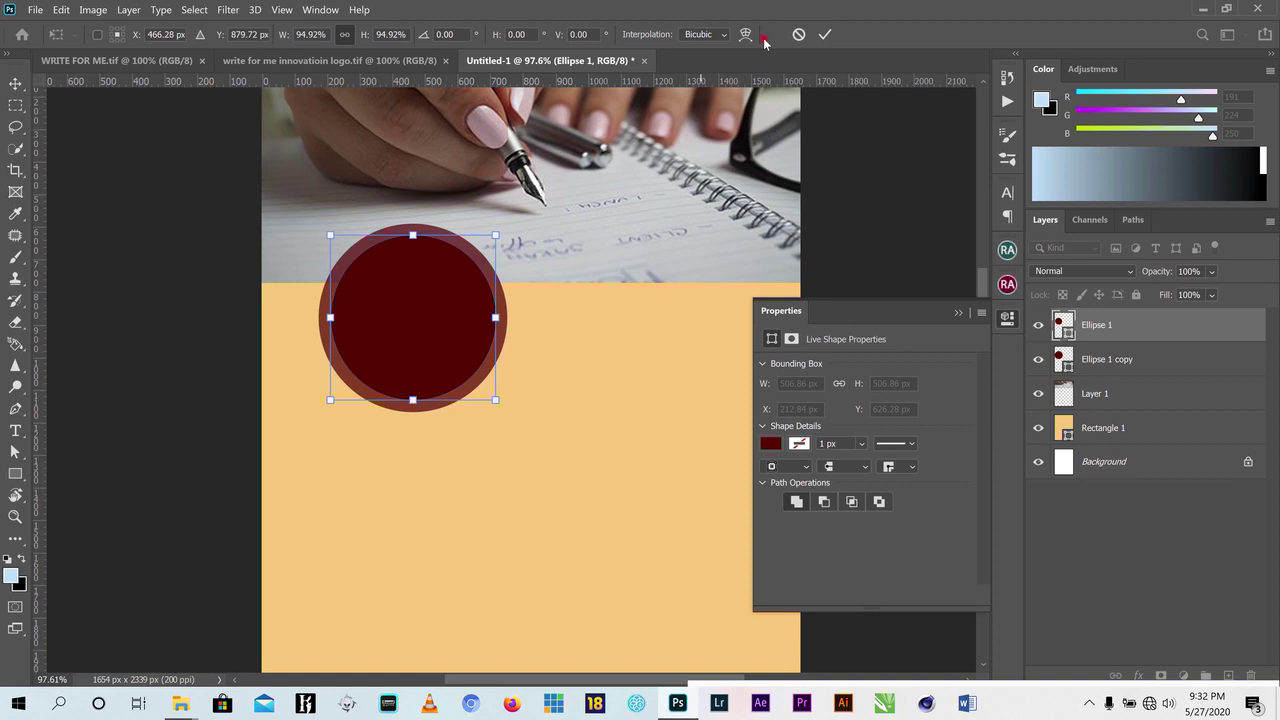
click(823, 36)
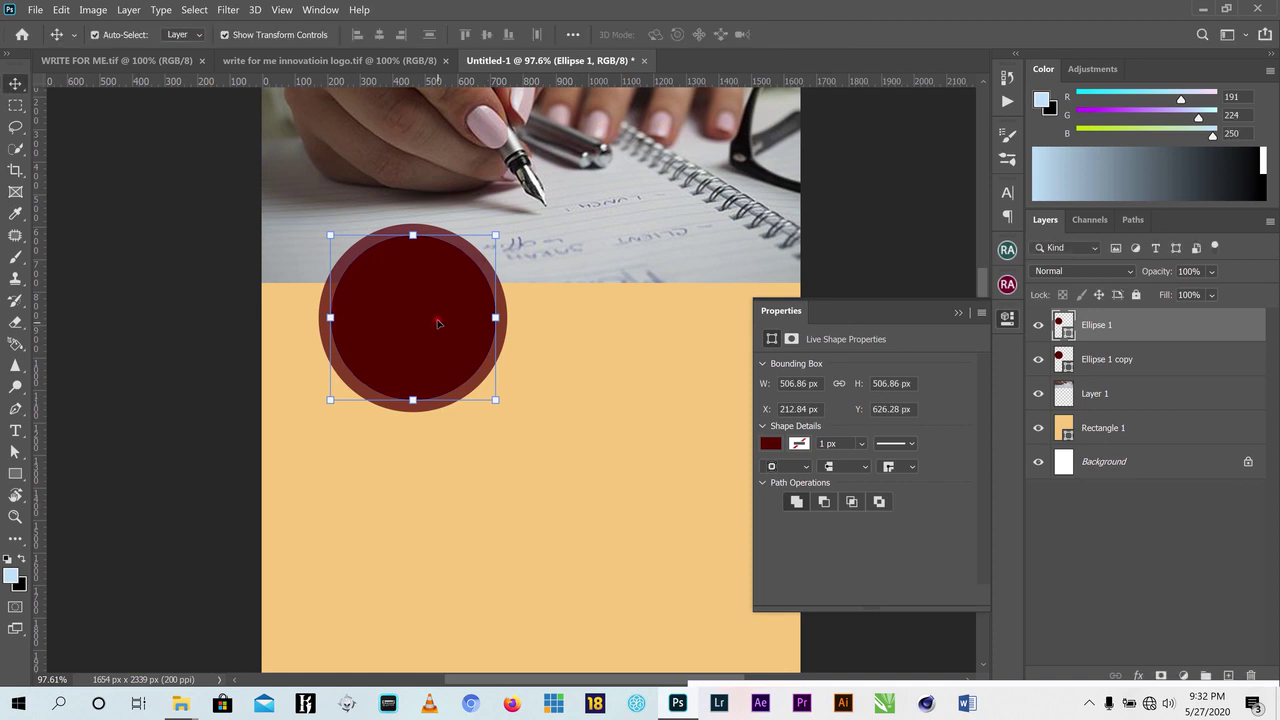
drag(437, 322, 436, 322)
scroll(531, 314, down, 2)
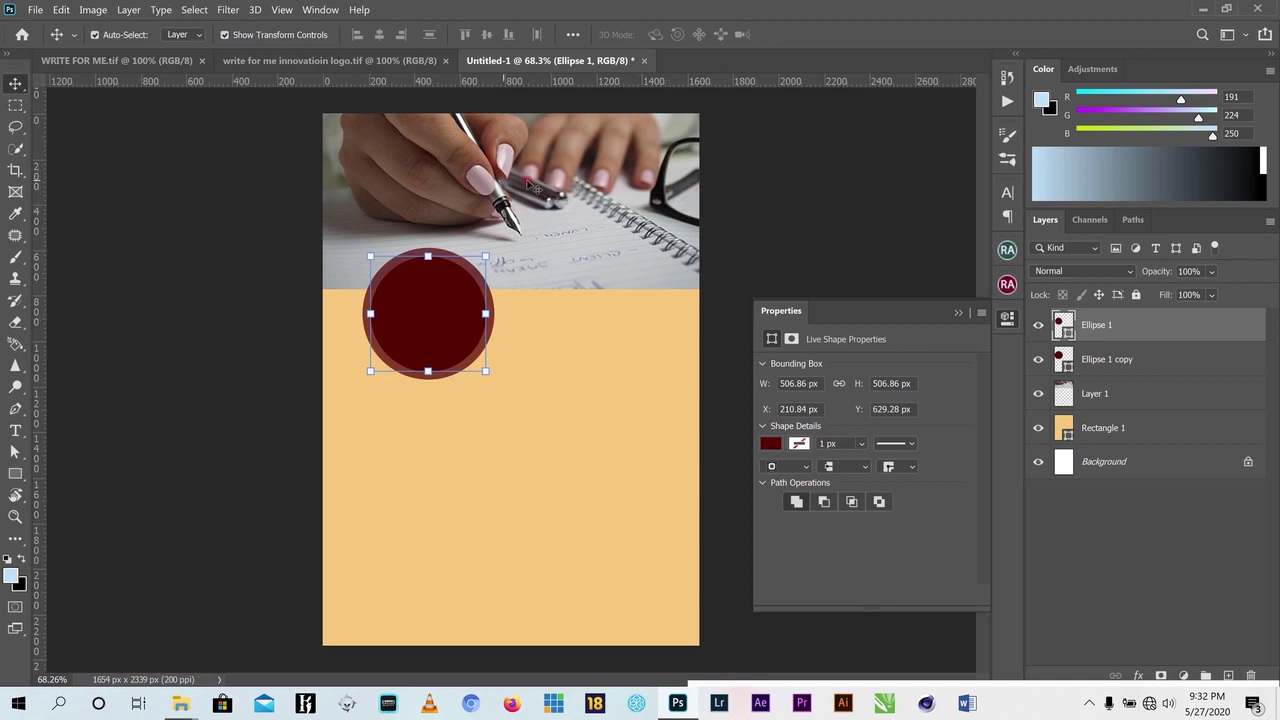
Step: Lock the pen photo Layer 1 and the beige Rectangle 1 layers
click(533, 186)
click(1136, 295)
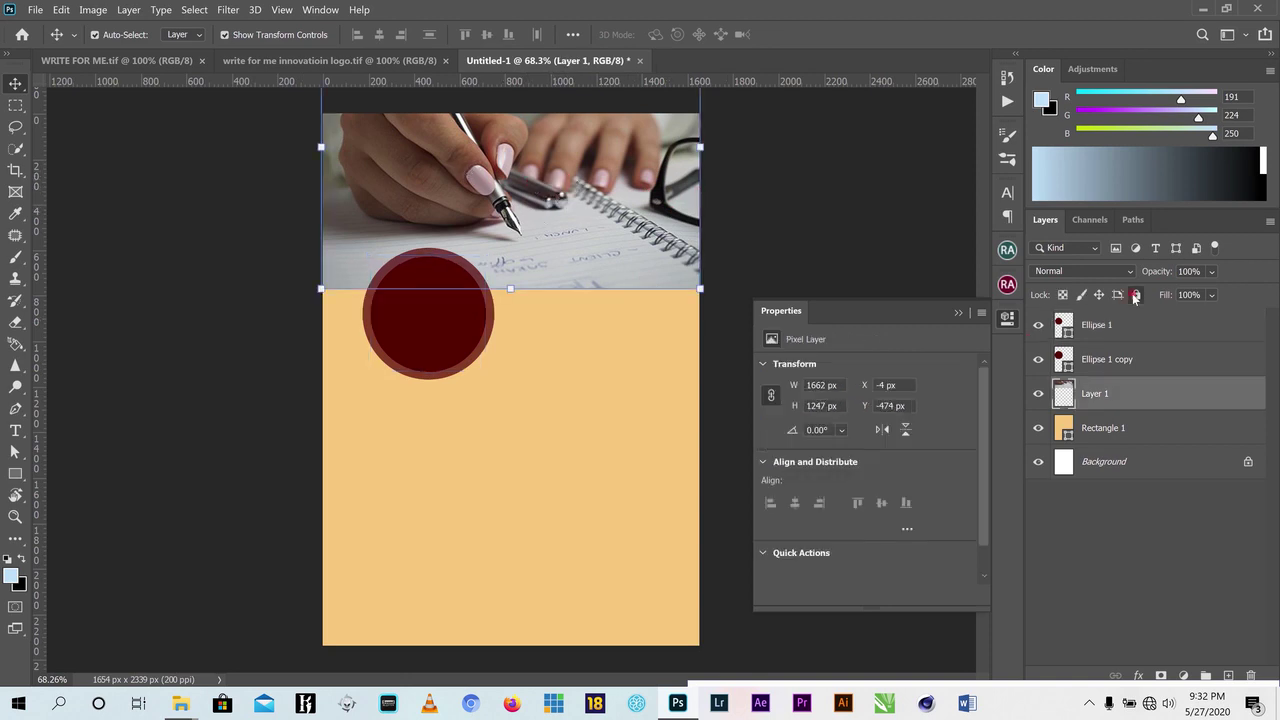
click(645, 365)
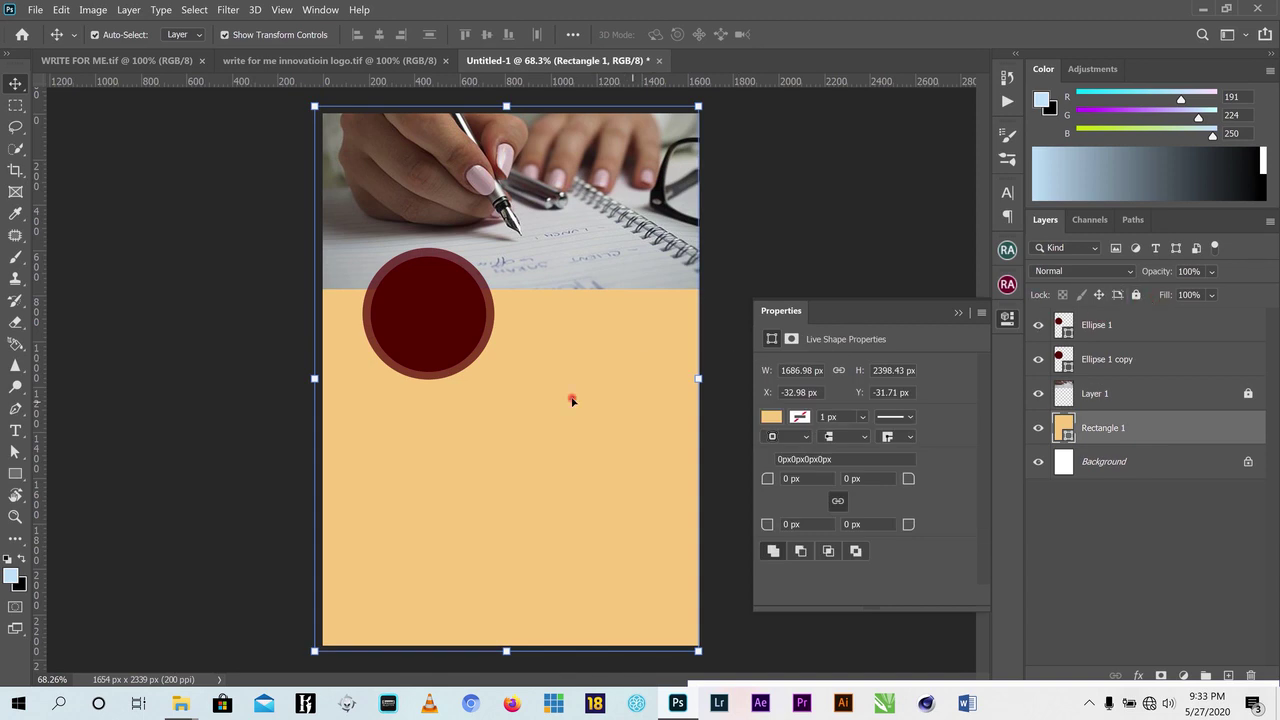
click(1136, 295)
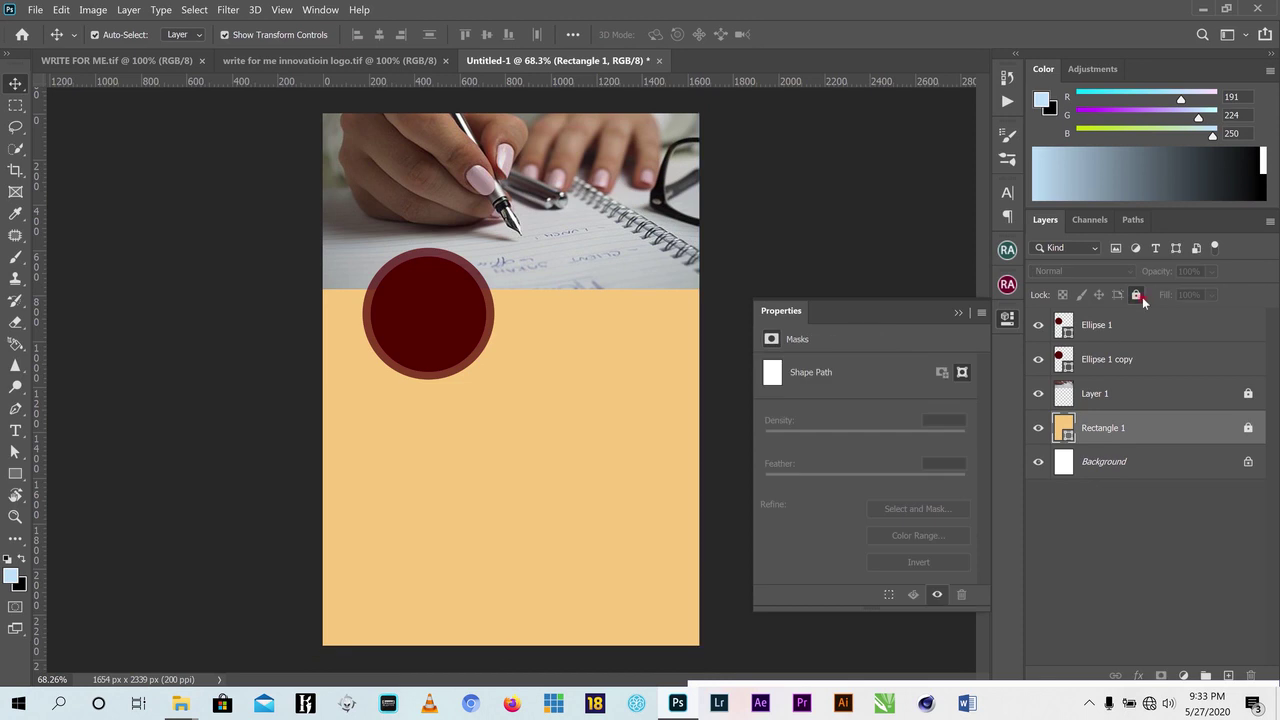
click(954, 316)
Step: Scale both circles together to 74.70% (about 432 px), then view the WRITE FOR ME.tif flyer
drag(312, 240, 450, 349)
click(824, 36)
click(113, 61)
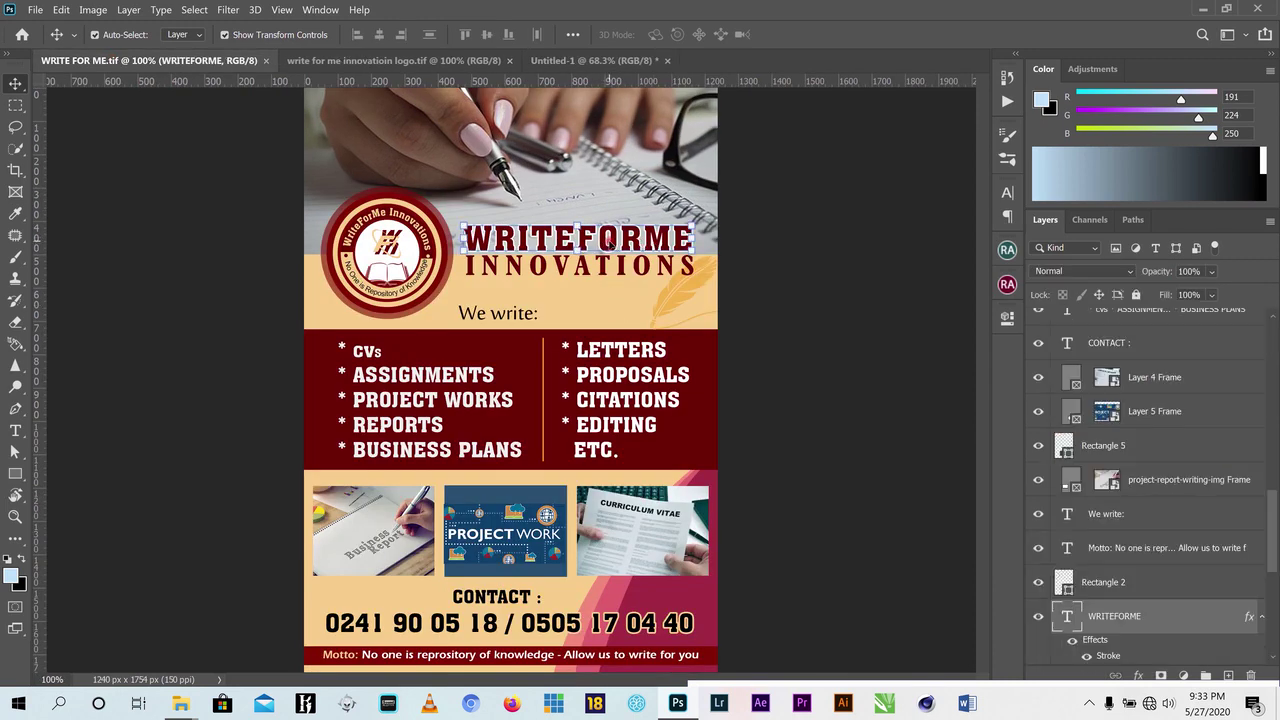
Step: Check the reference flyer's title font settings and the logo document
click(1009, 193)
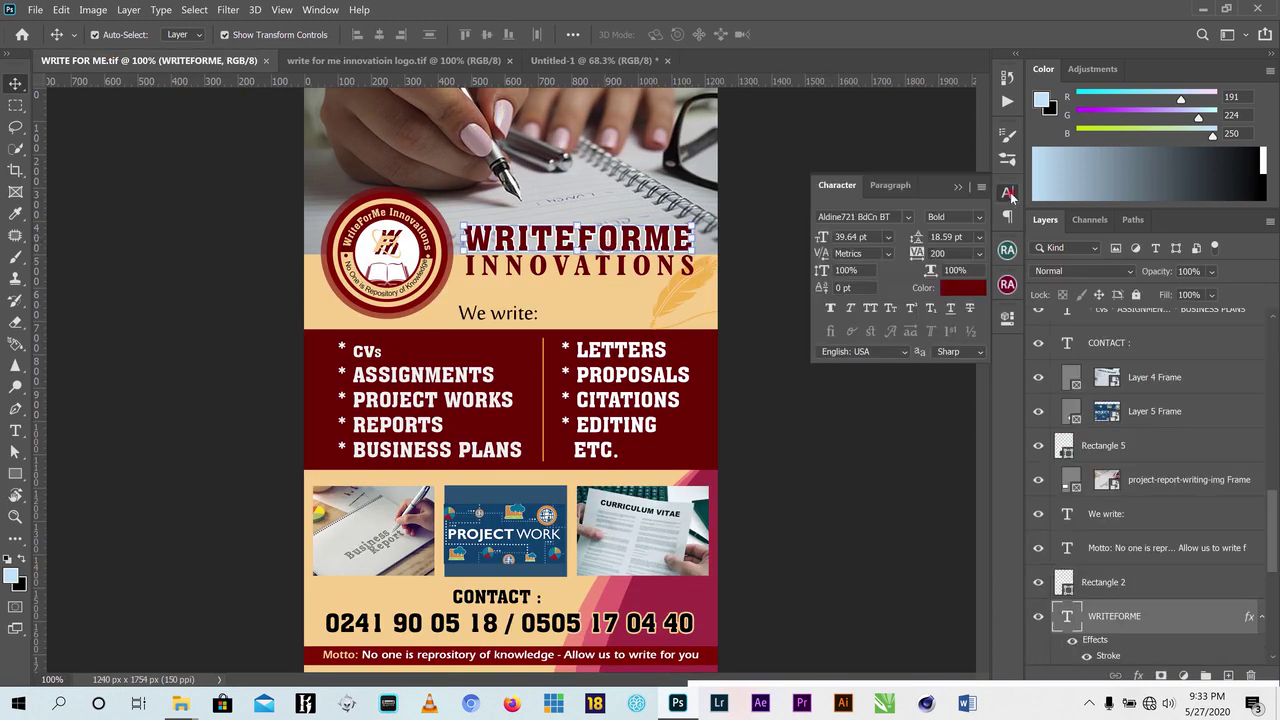
click(1010, 194)
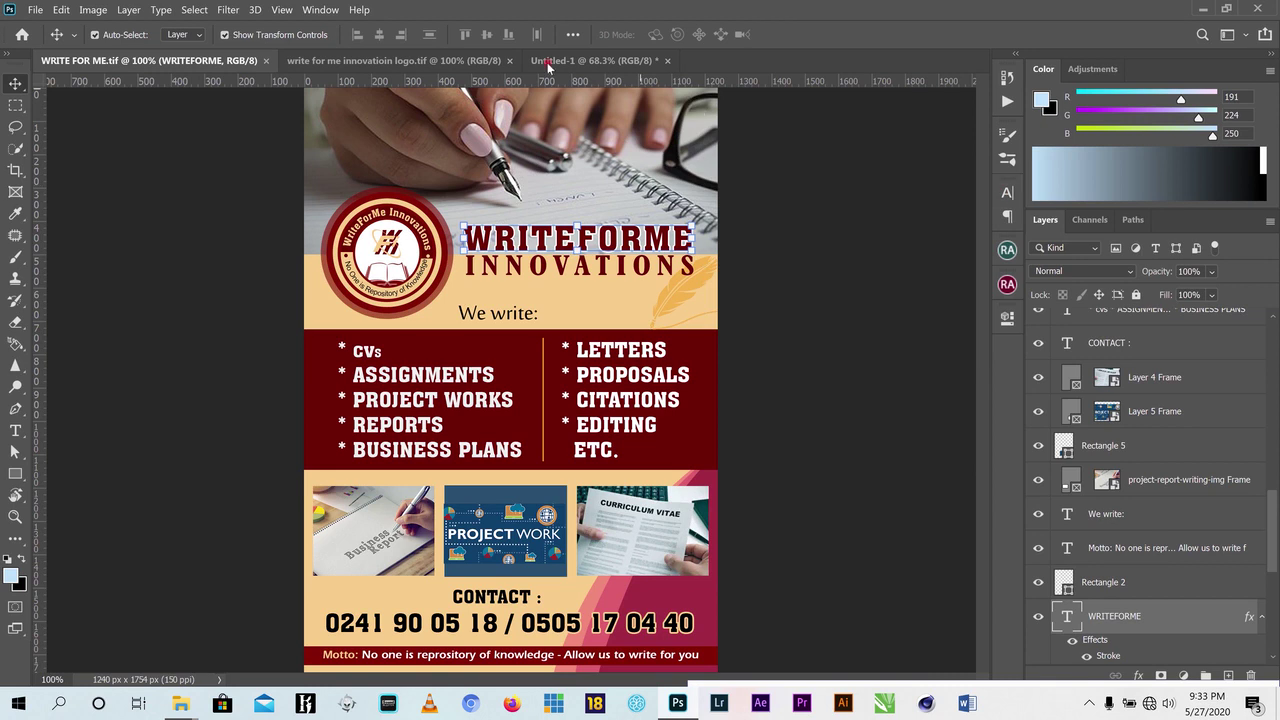
click(432, 61)
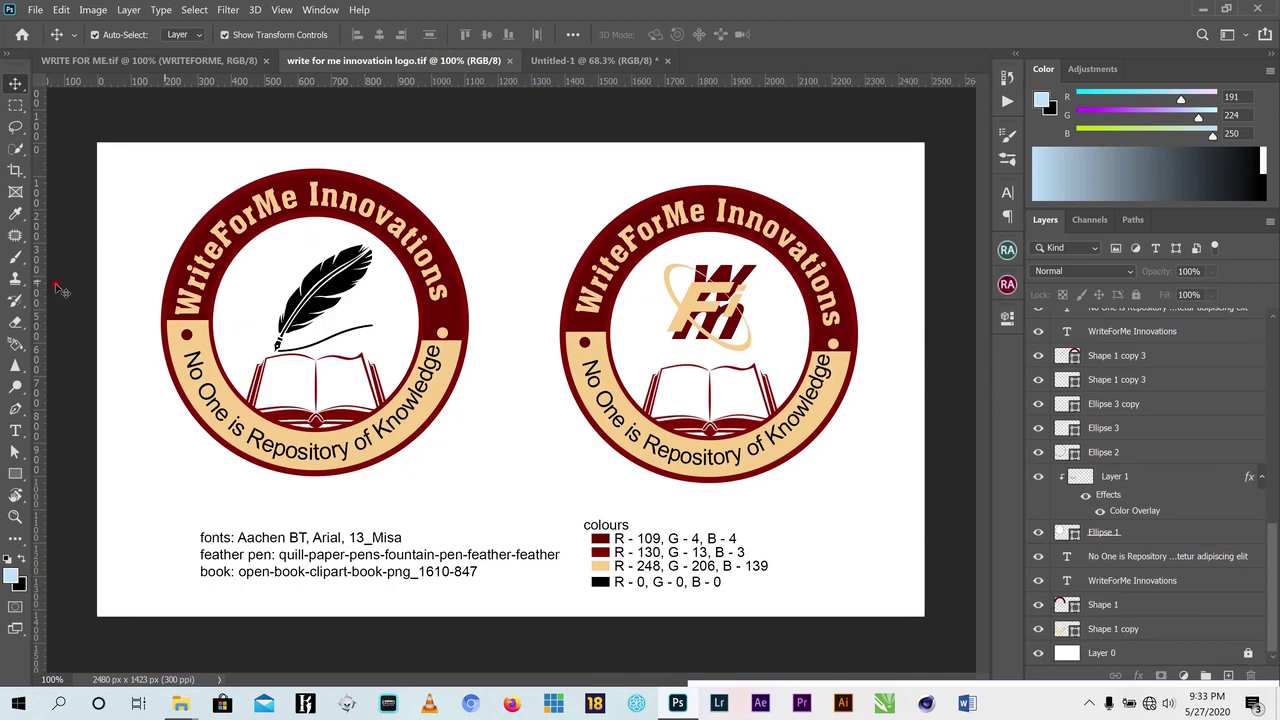
click(592, 61)
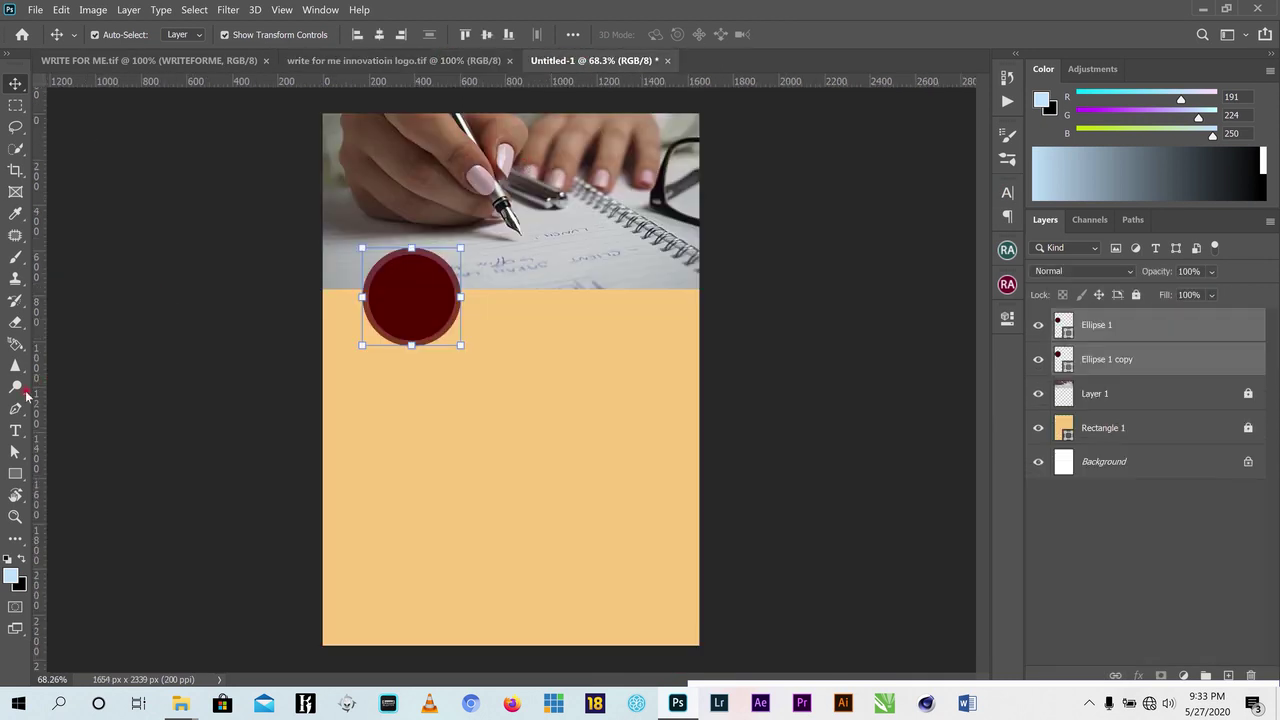
Step: Add the title WRITEFORME at 60 pt on the beige area and commit it
click(17, 432)
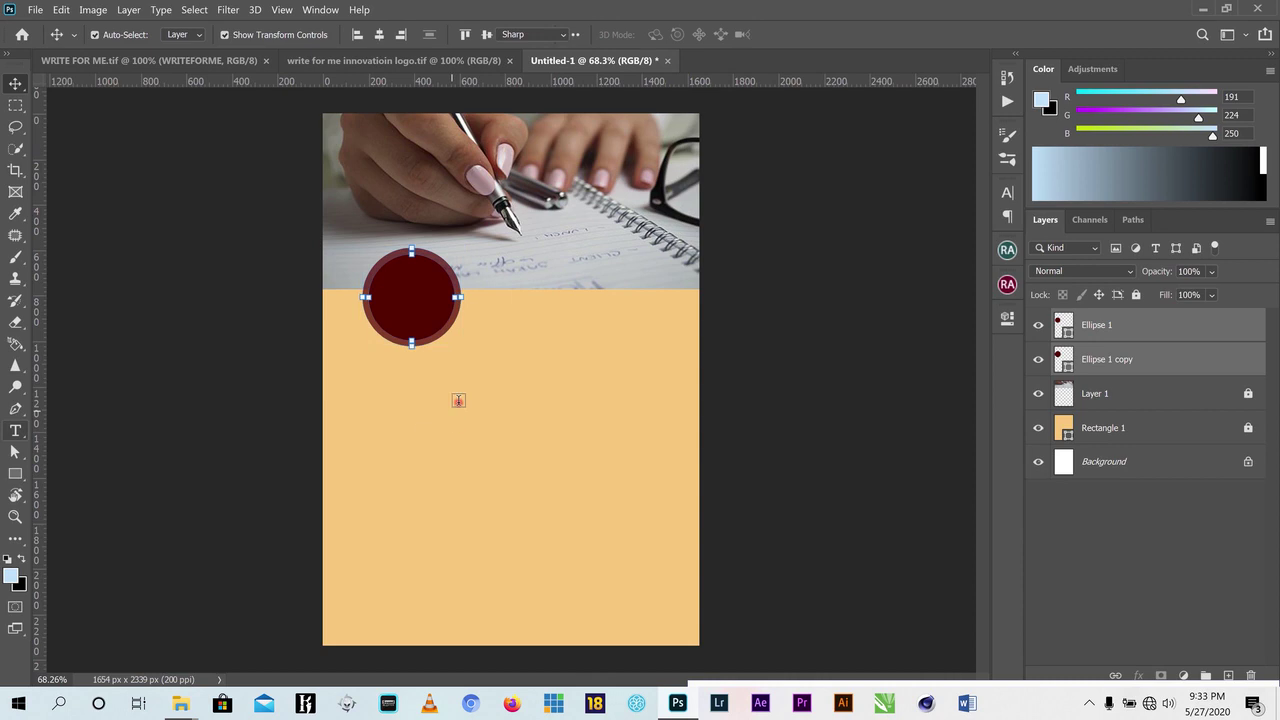
click(552, 380)
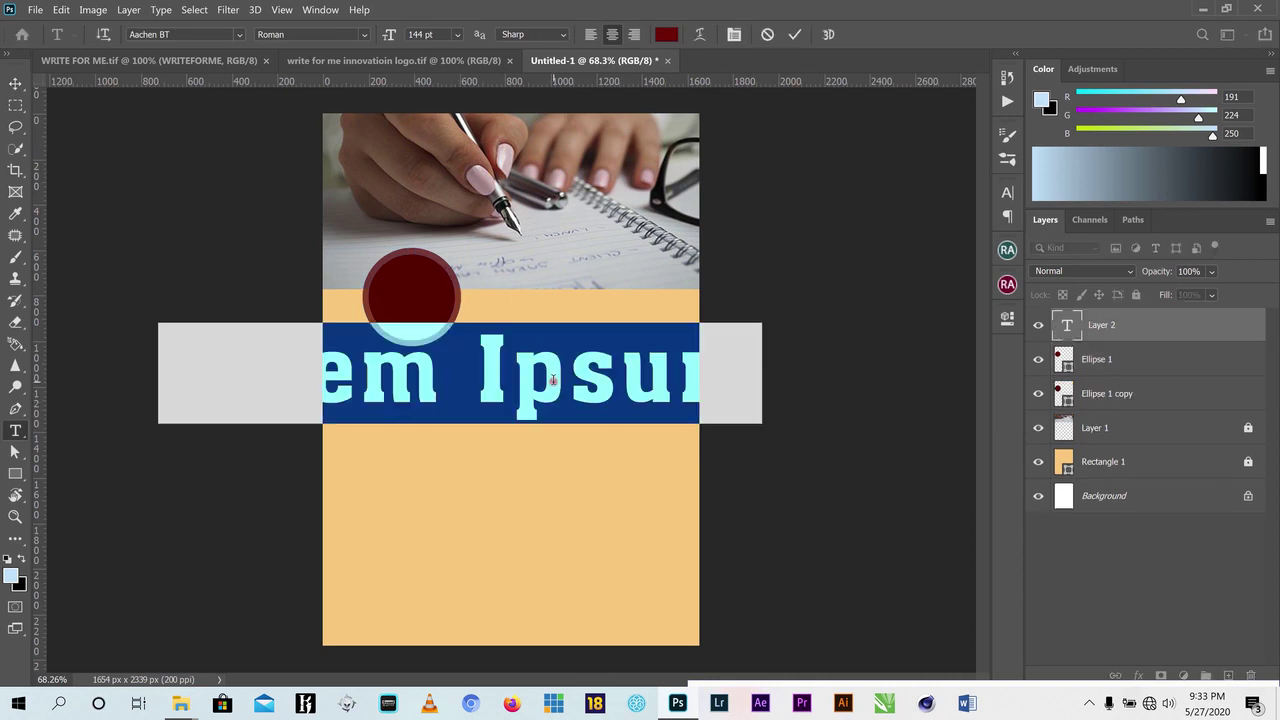
text(WRITEW)
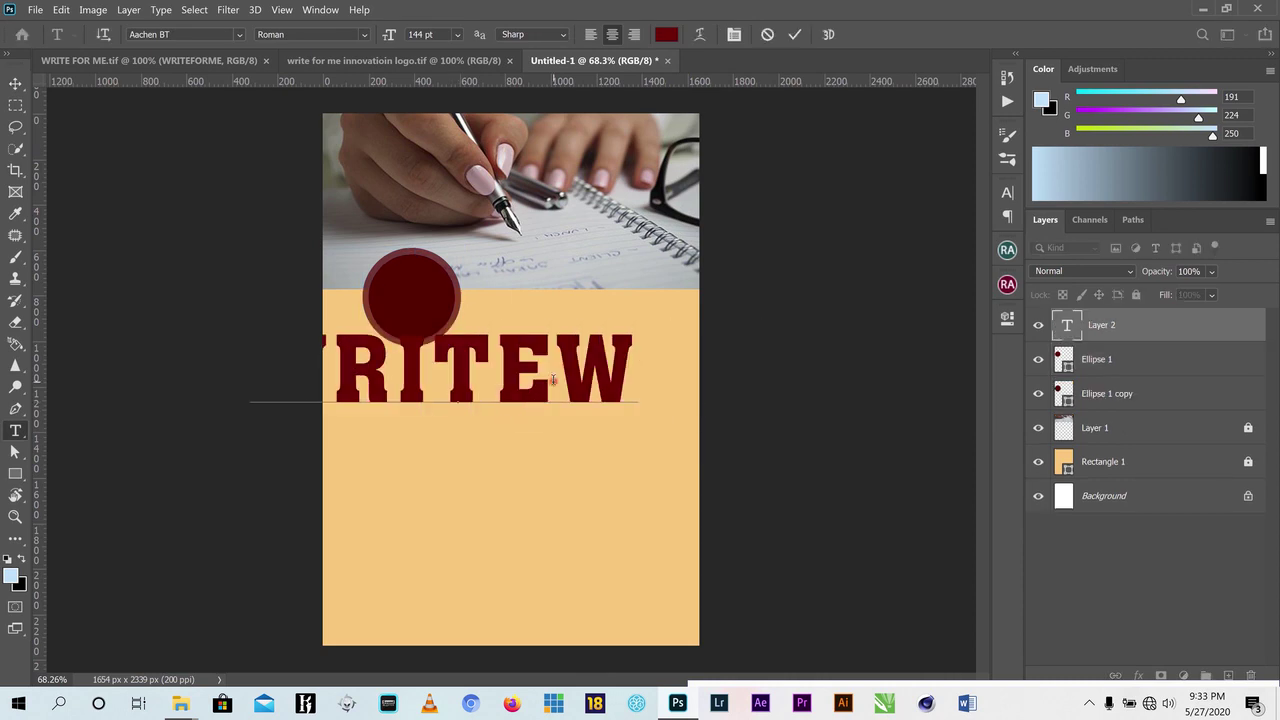
key(BackSpace)
key(BackSpace)
key(BackSpace)
key(BackSpace)
key(BackSpace)
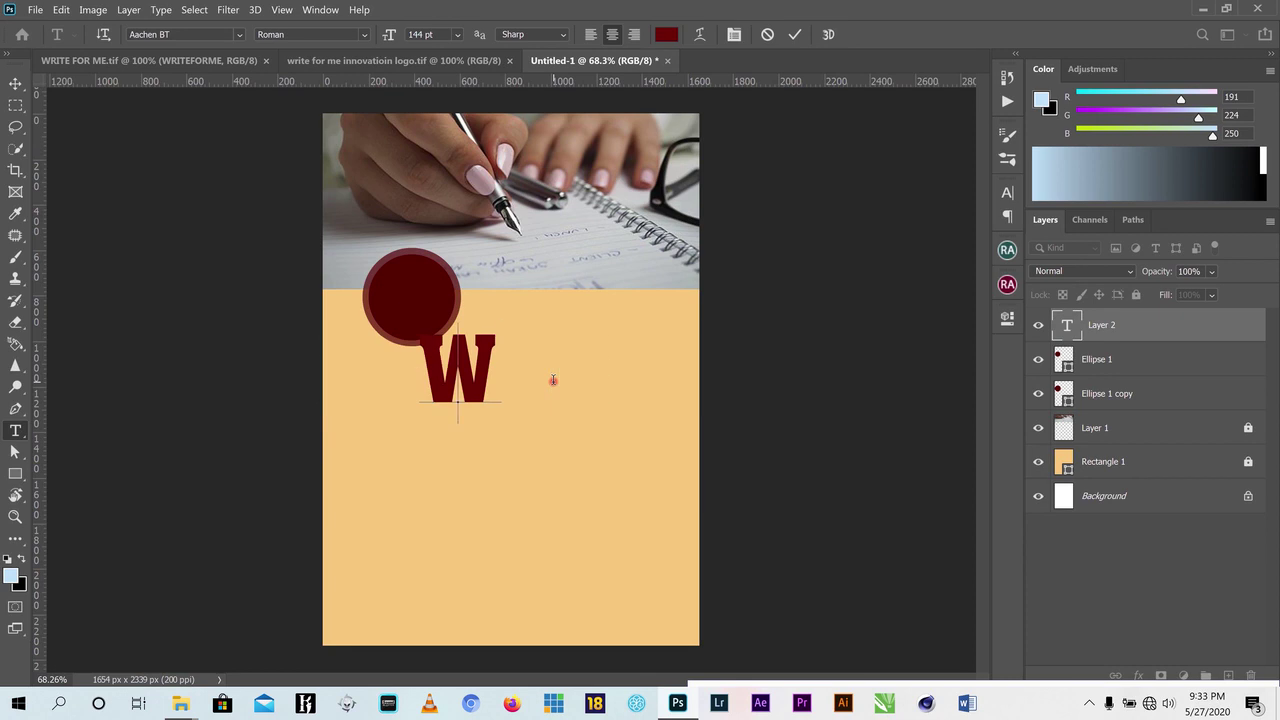
key(BackSpace)
click(458, 36)
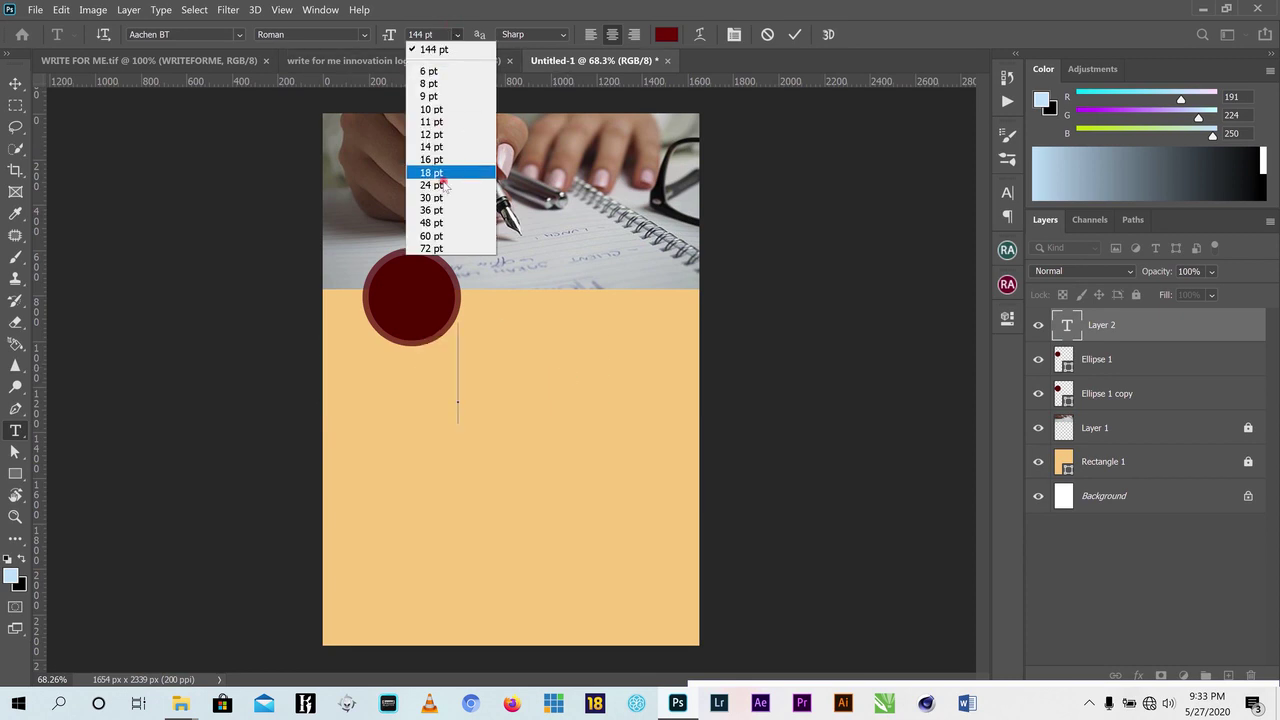
click(445, 238)
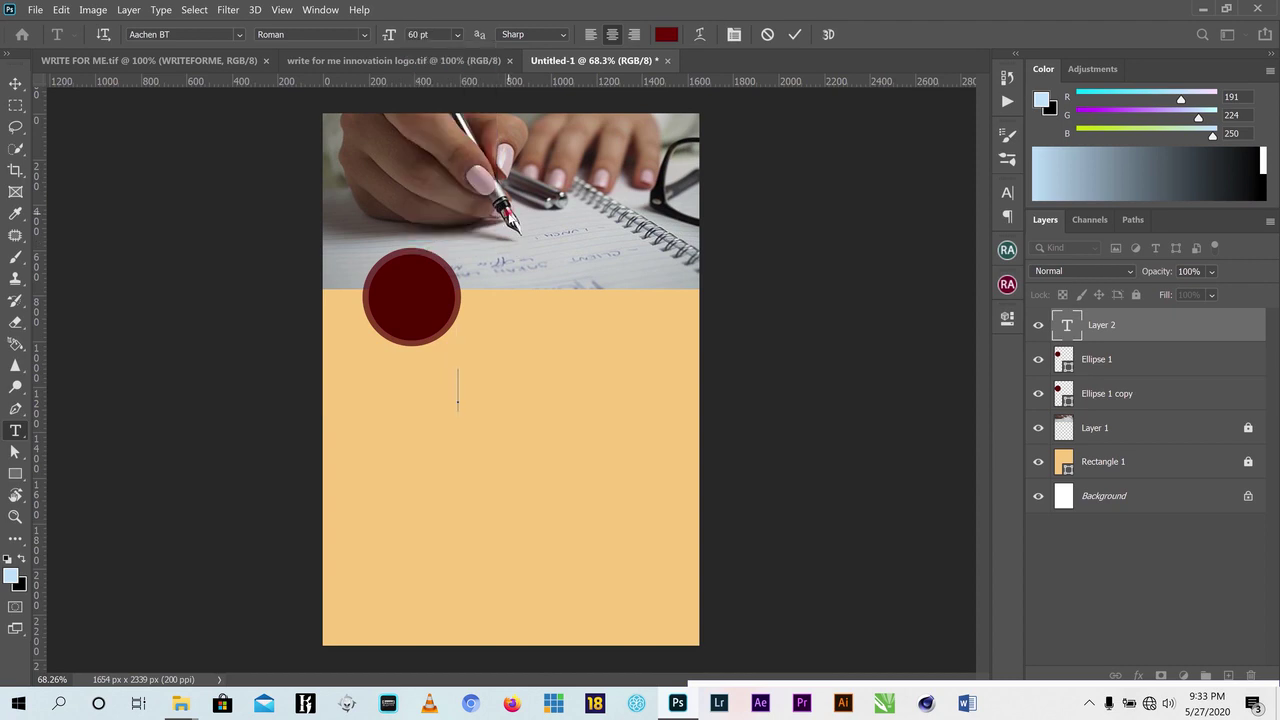
text(WRITE FORE)
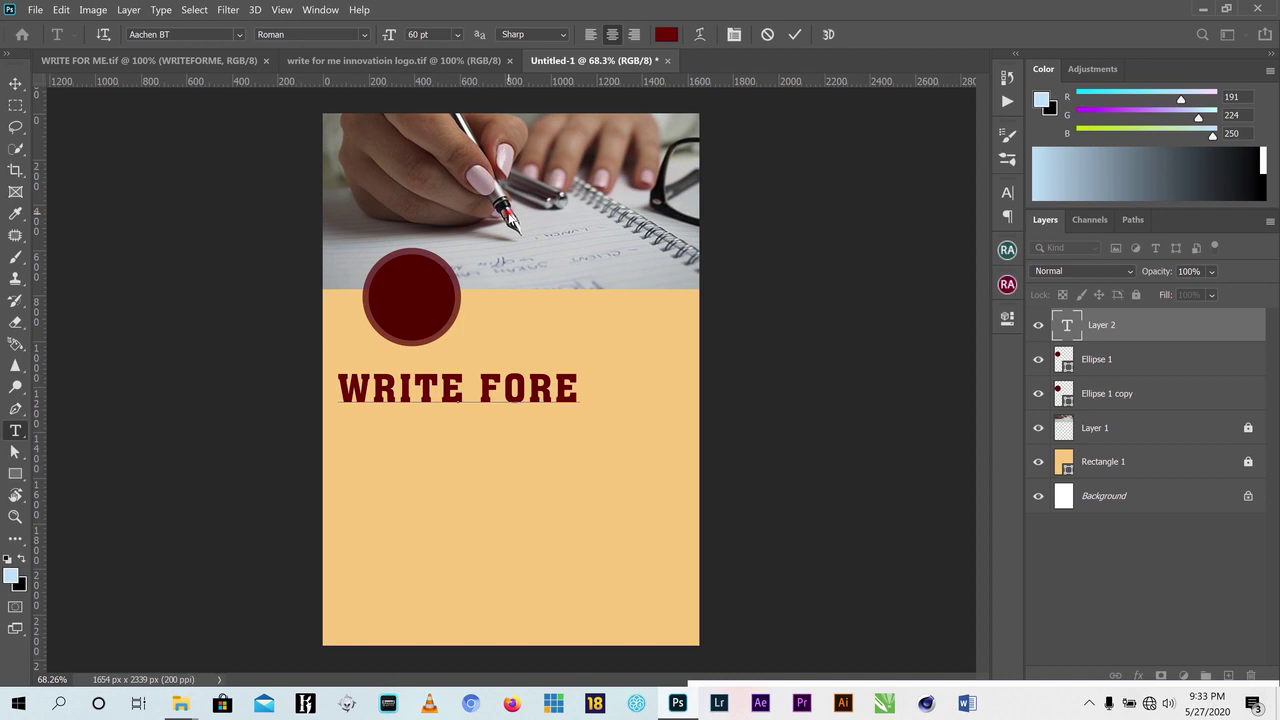
key(BackSpace)
key(BackSpace)
key(BackSpace)
key(BackSpace)
key(BackSpace)
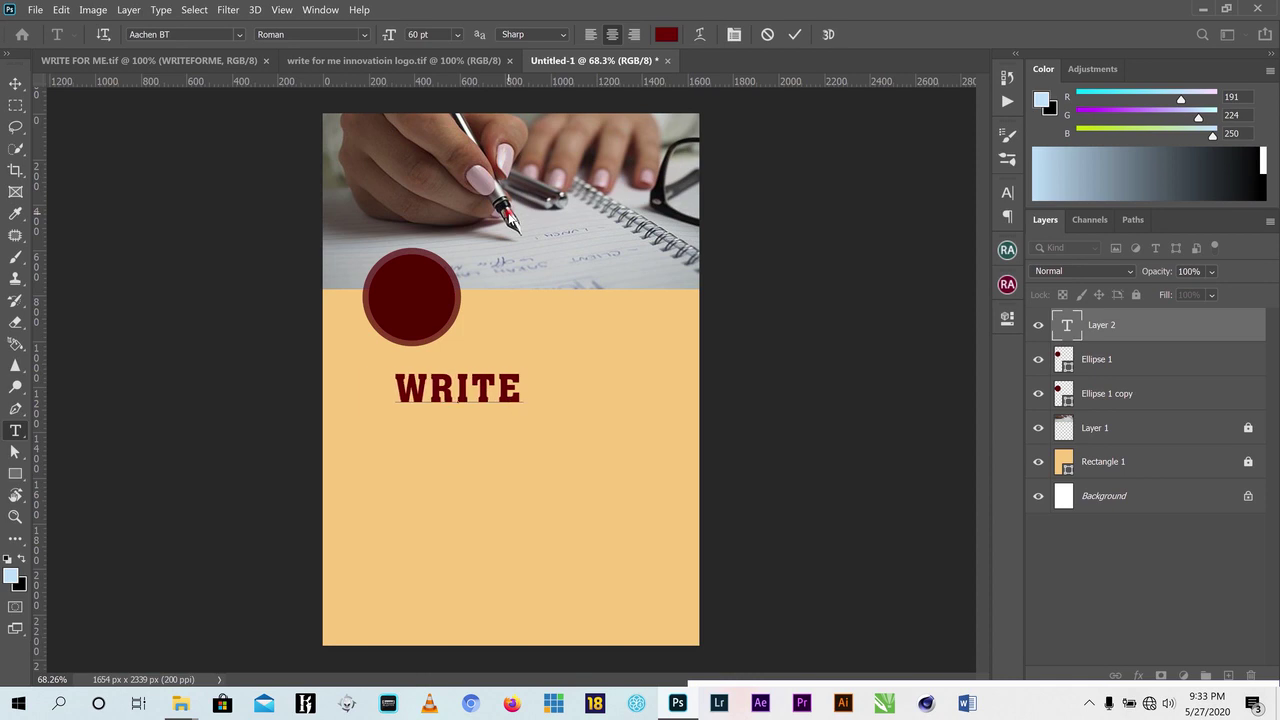
text(FORME)
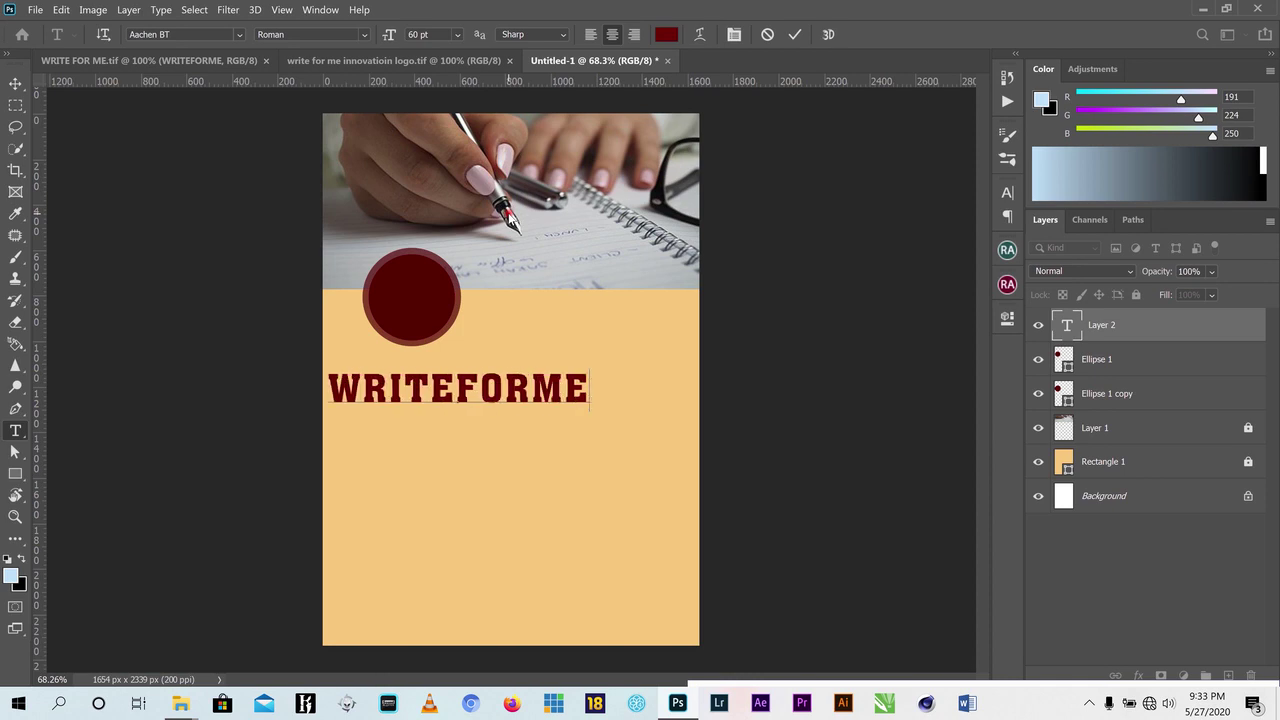
click(795, 34)
Step: Scale the WRITEFORME title down to 70.30% and place it right of the dark red circle
click(17, 84)
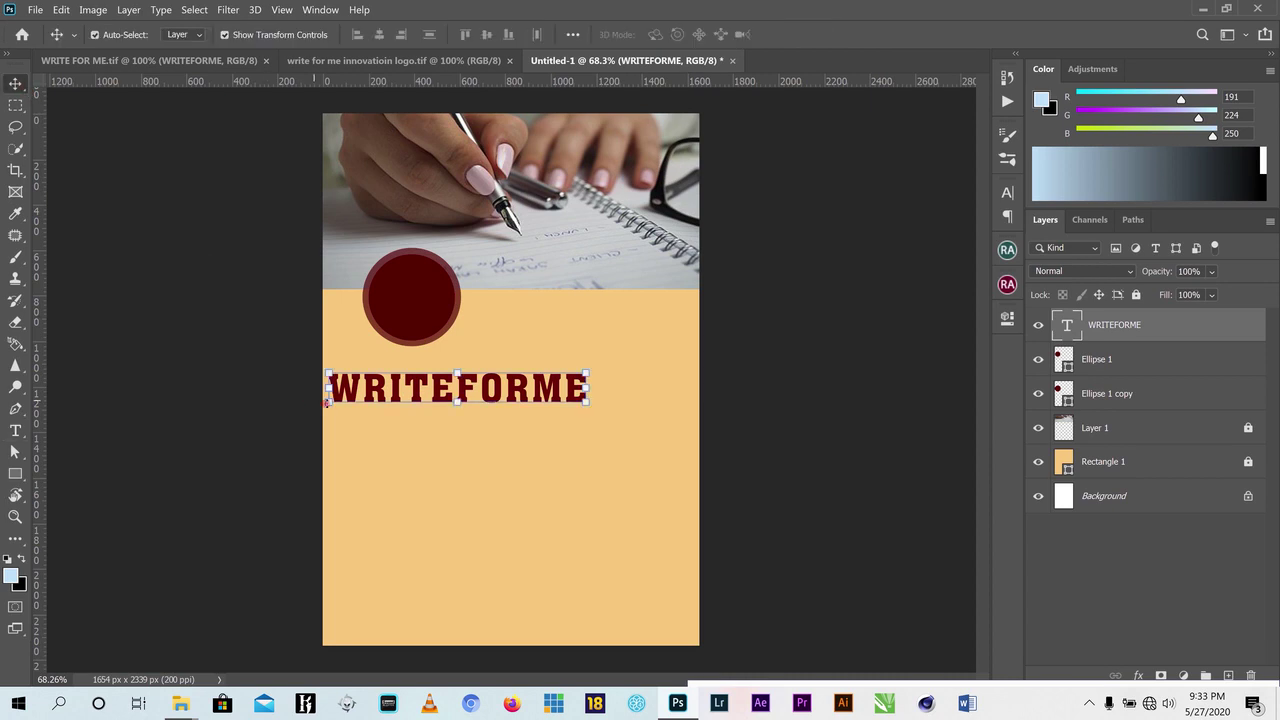
drag(328, 402, 388, 397)
drag(521, 374, 608, 272)
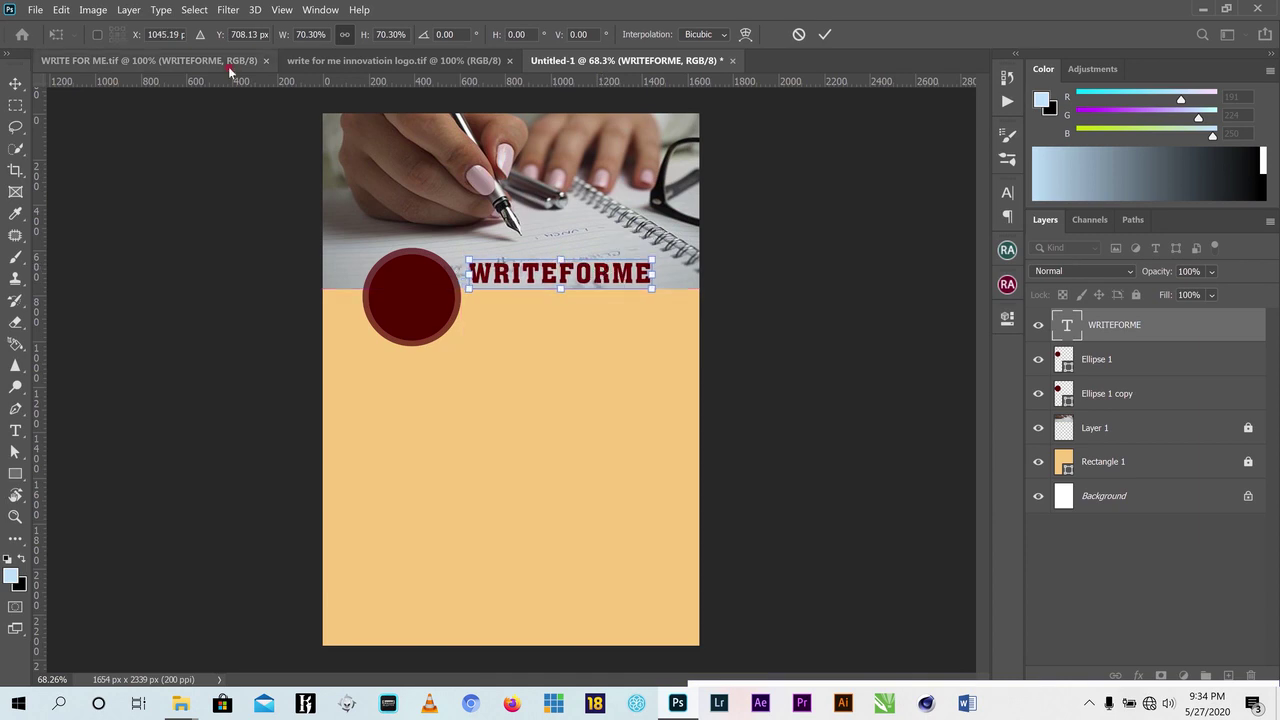
click(825, 34)
Step: Check the reference flyer's INNOVATIONS character settings and the logo file, then return to the flyer
click(190, 63)
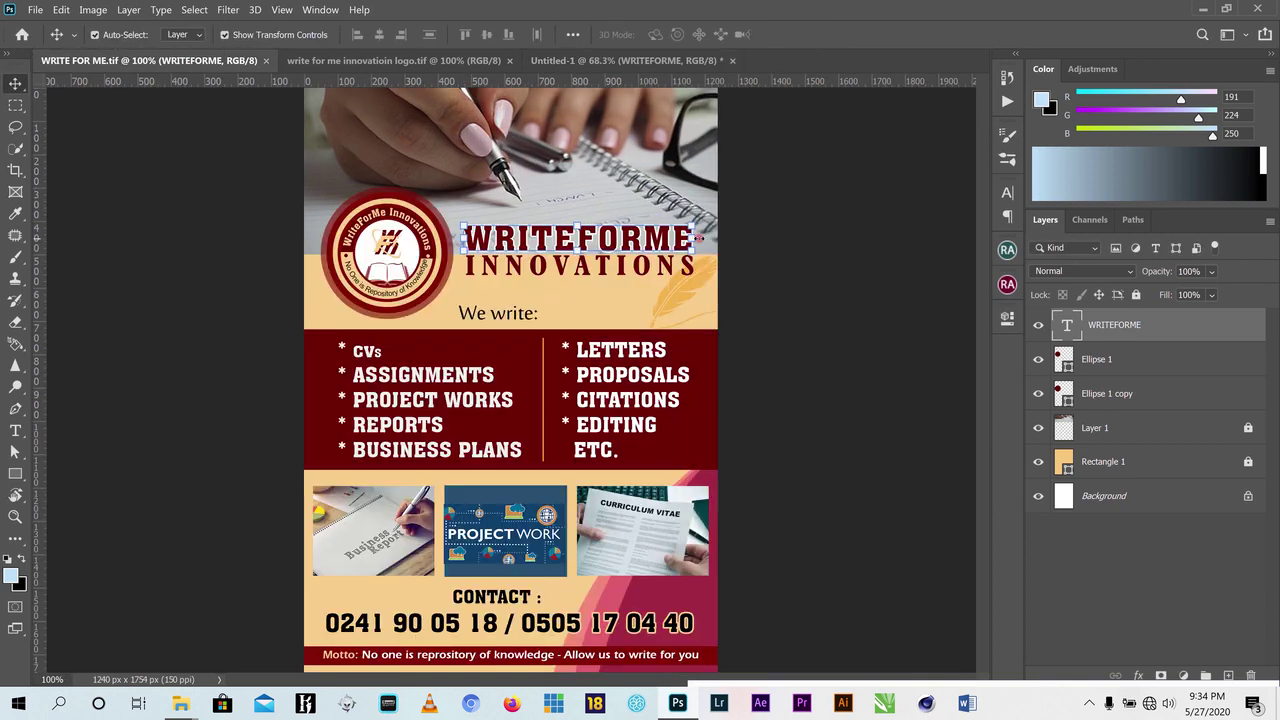
click(693, 270)
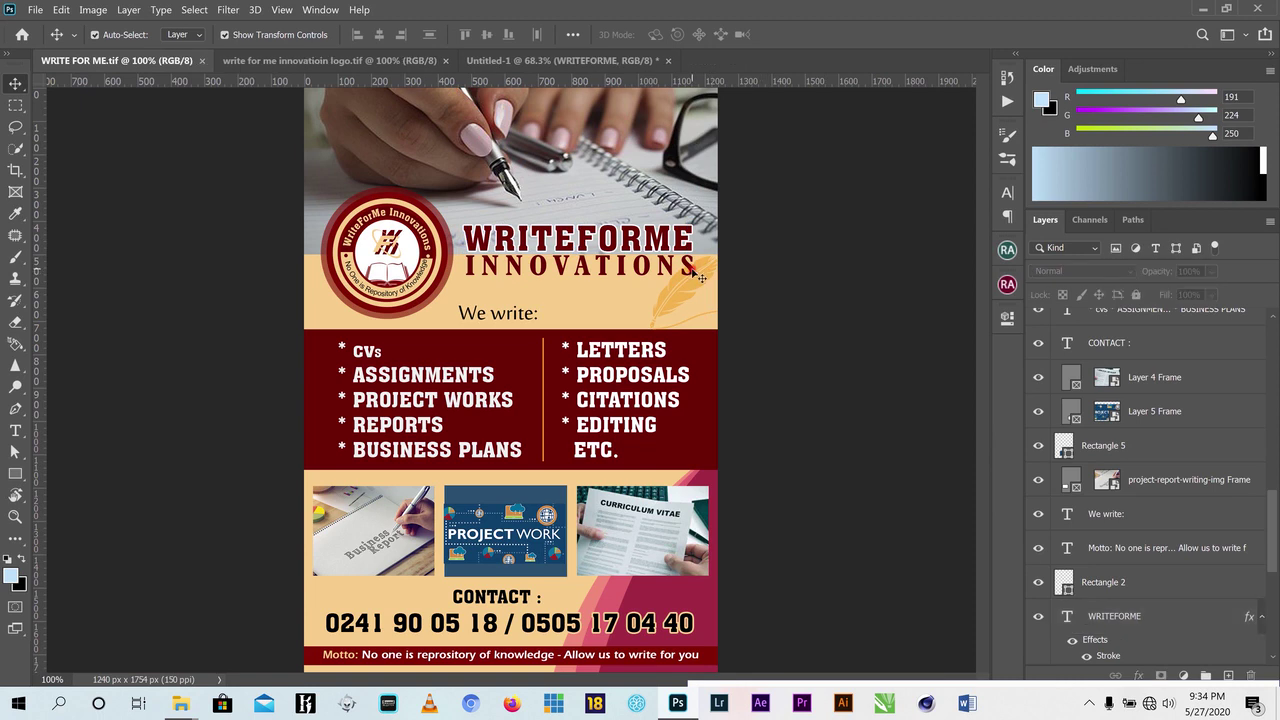
click(1008, 192)
click(1009, 194)
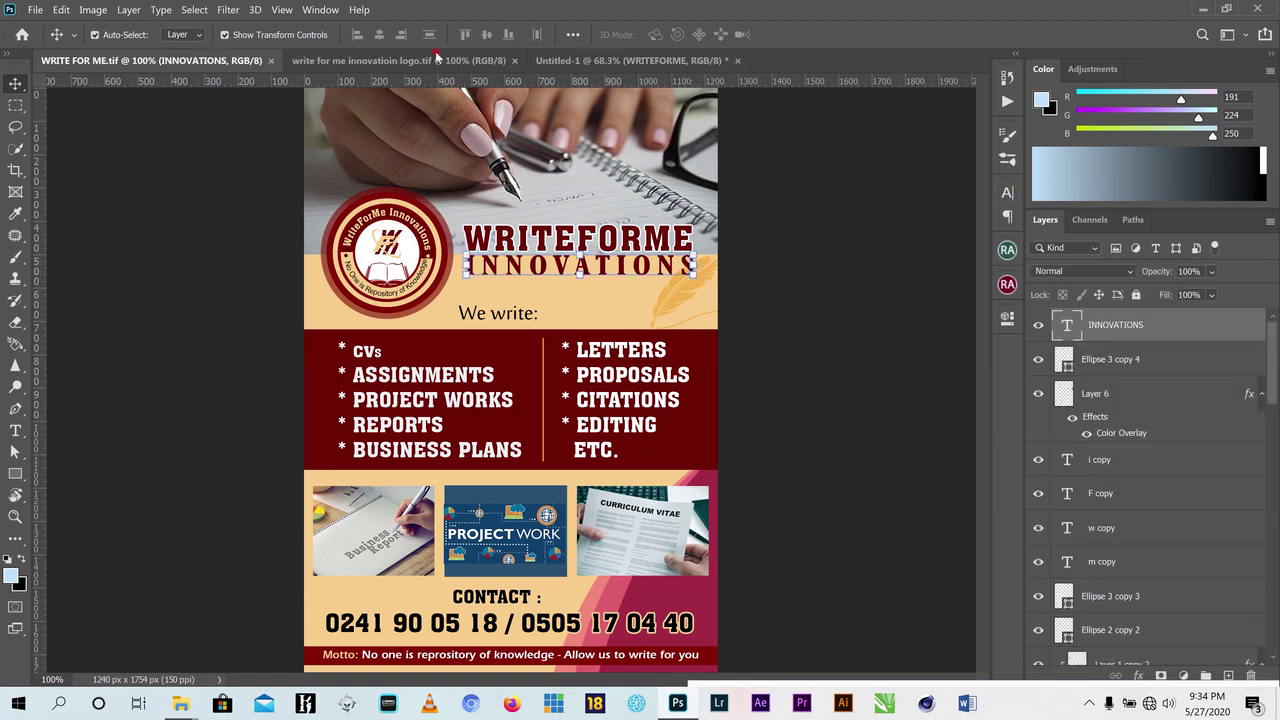
click(398, 60)
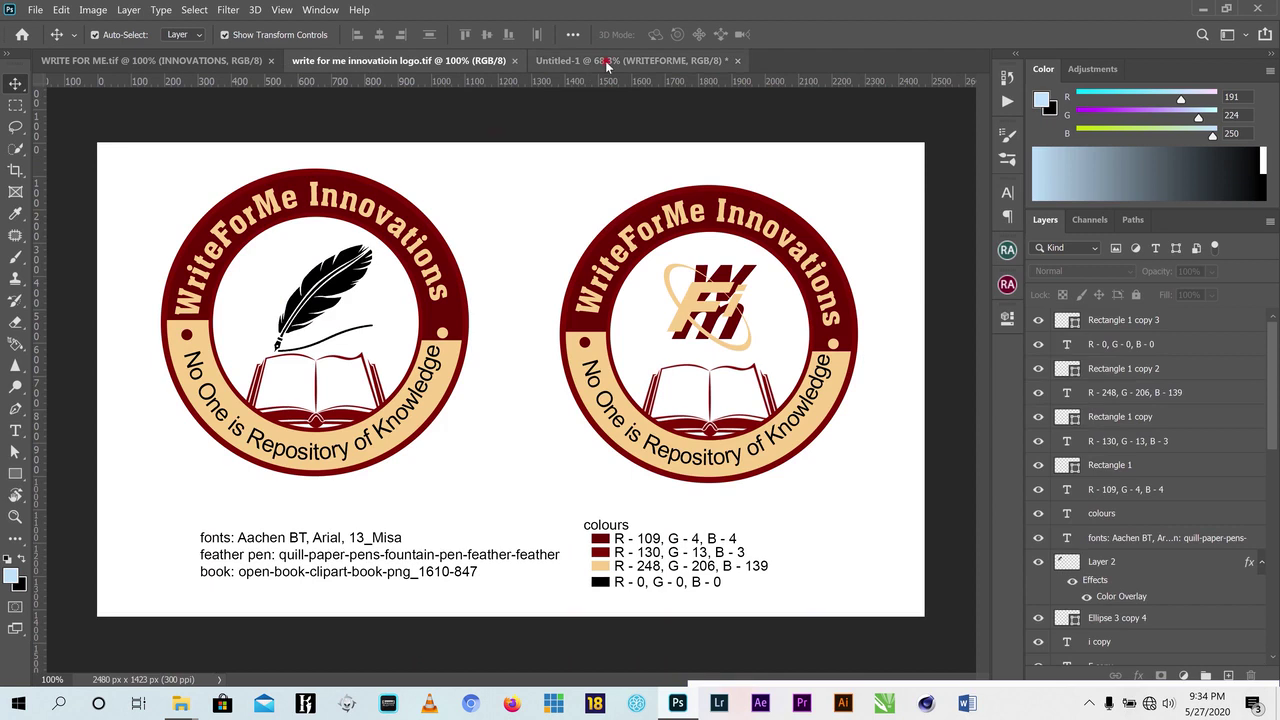
click(606, 60)
click(15, 431)
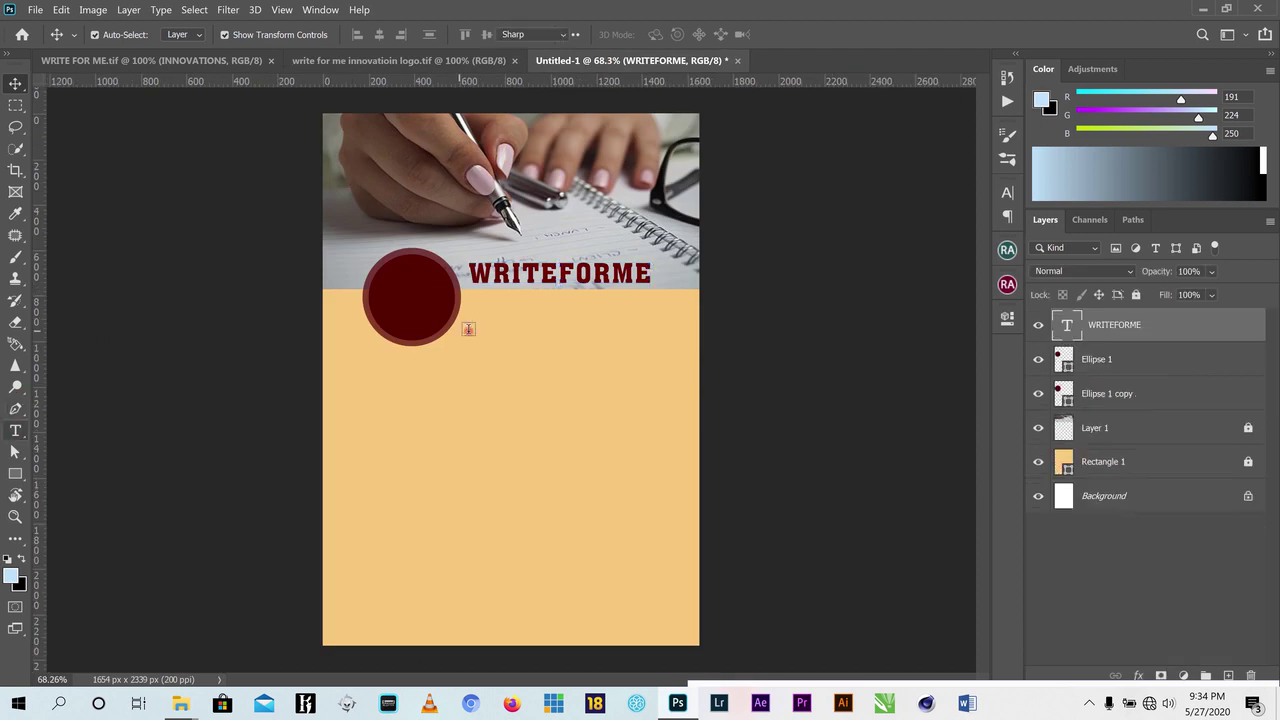
Step: Type INNOVATIONS as a new text line below the circle
click(472, 383)
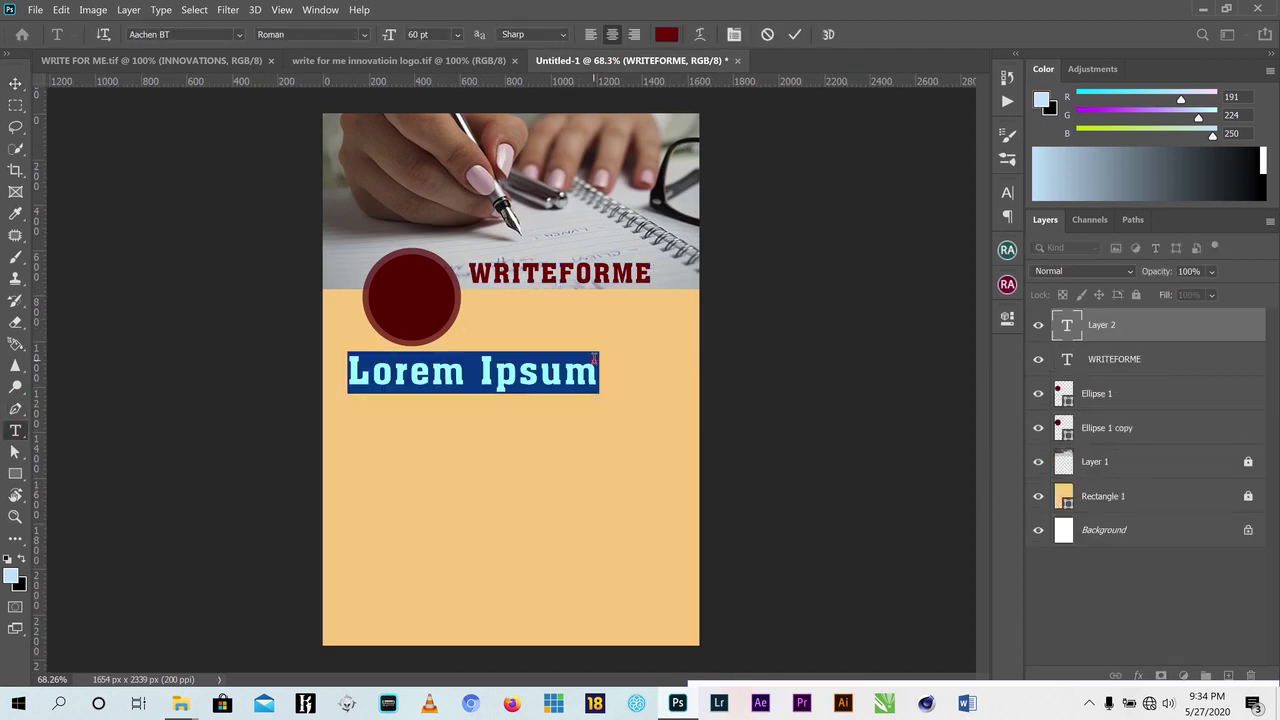
text(IN)
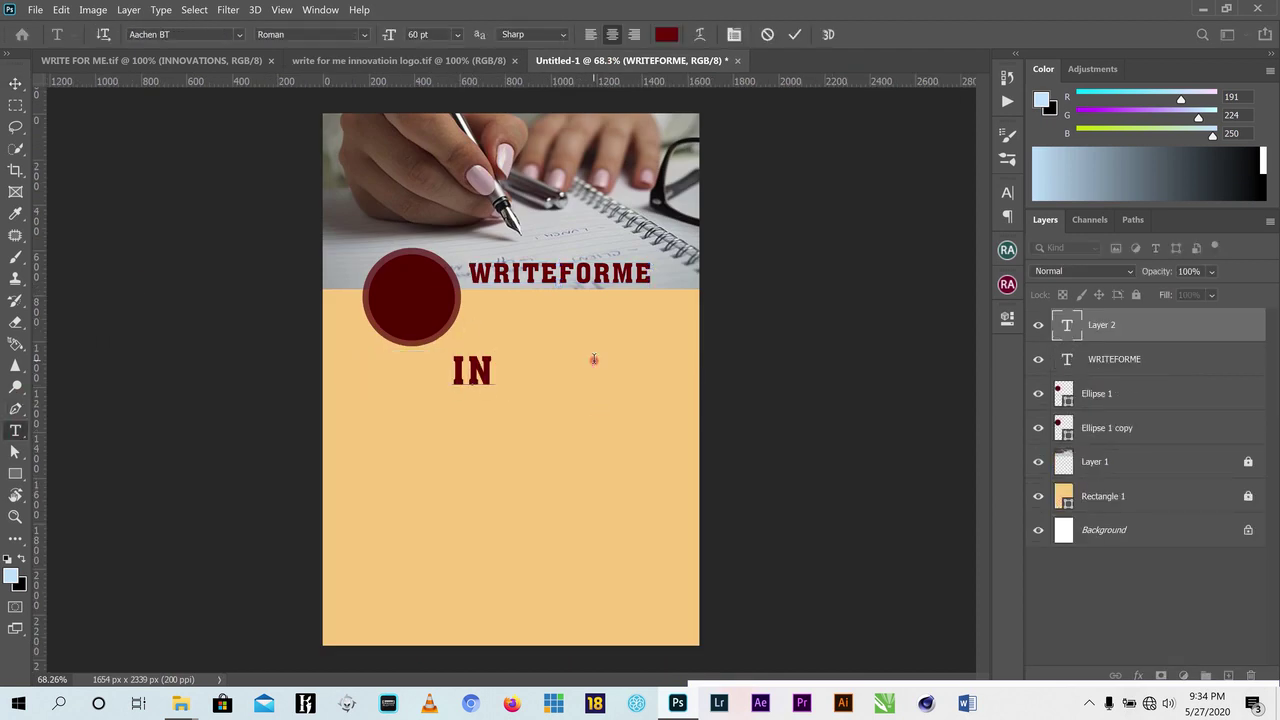
text(NOVA)
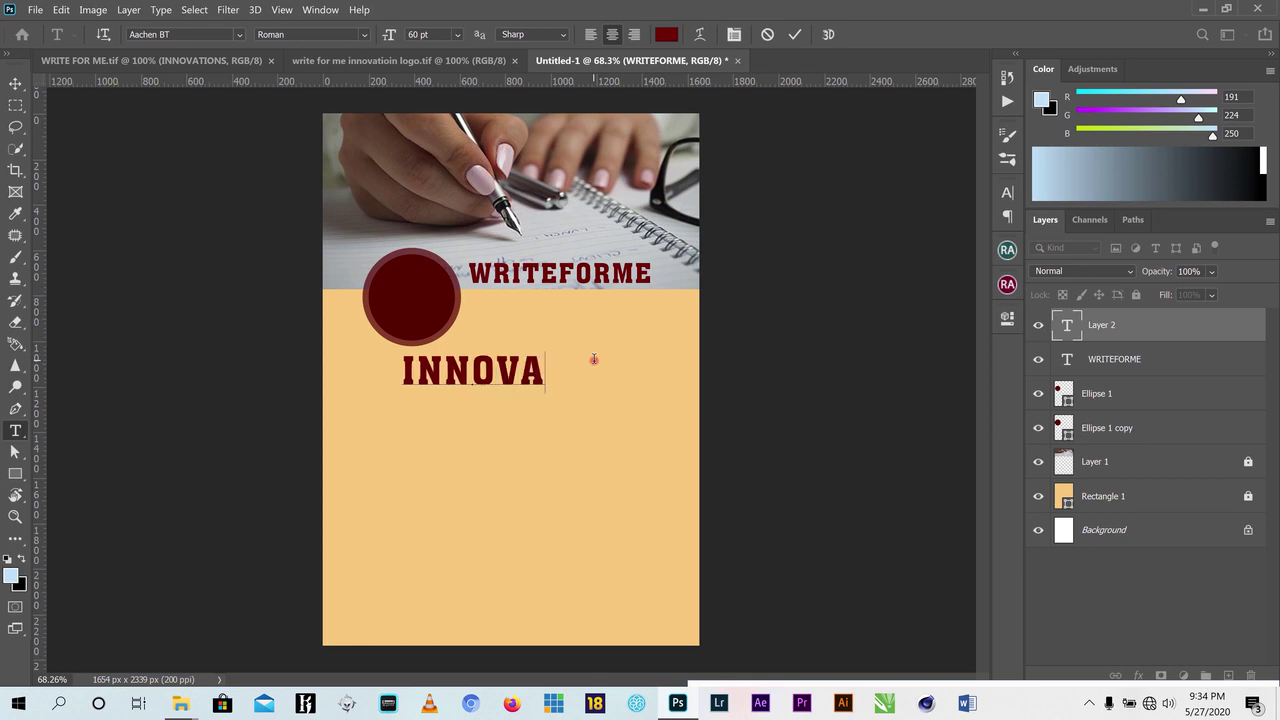
text(TIONS)
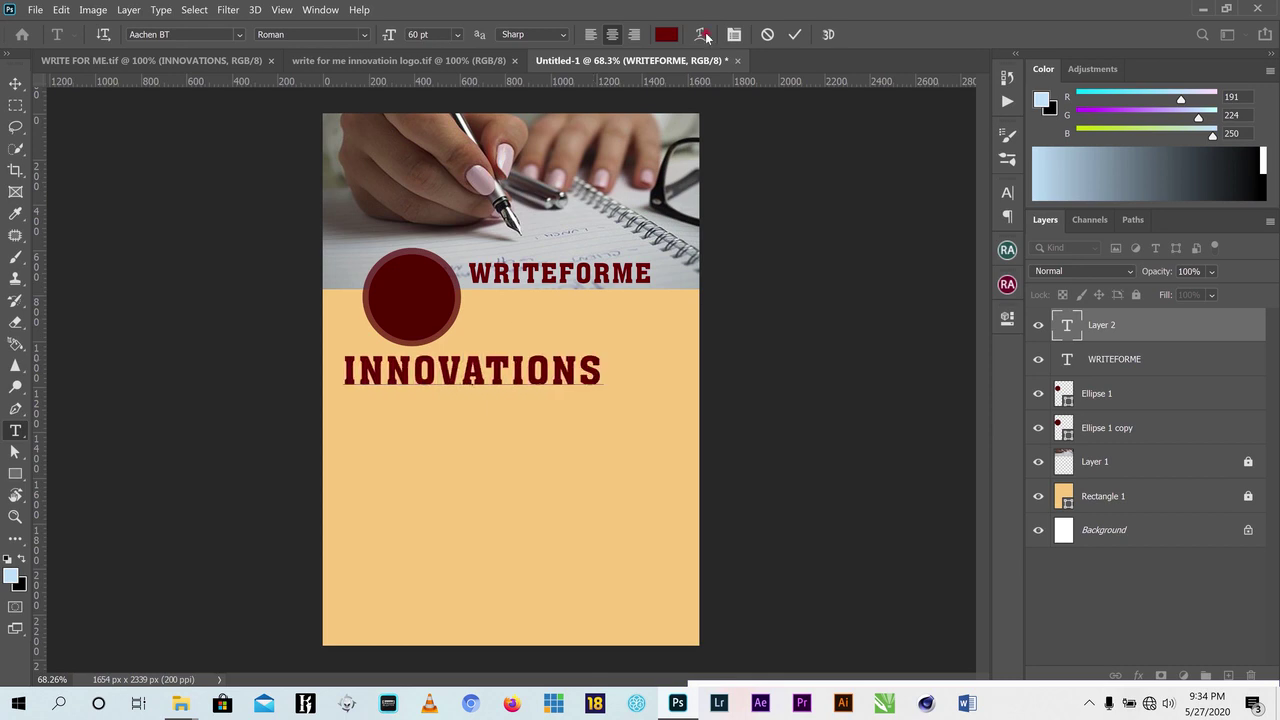
click(15, 83)
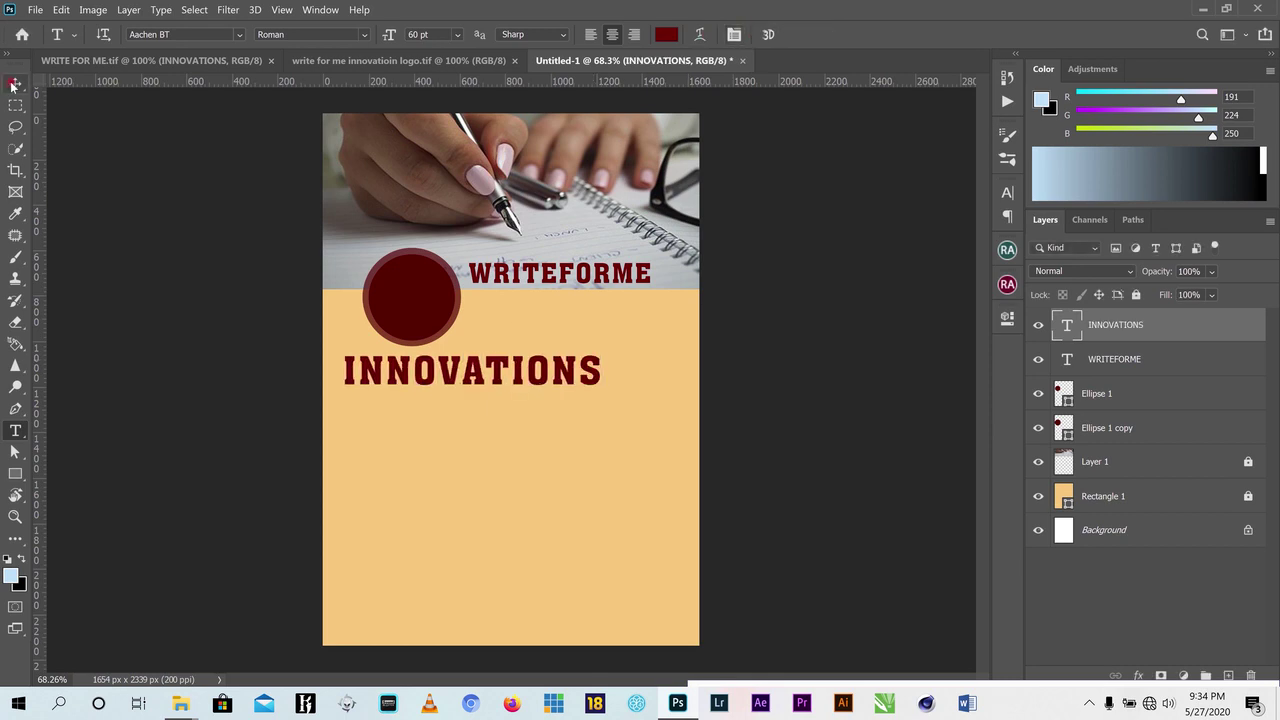
Step: Set INNOVATIONS to Aldine721 BdCn BT and move it up under the WRITEFORME title
click(1007, 195)
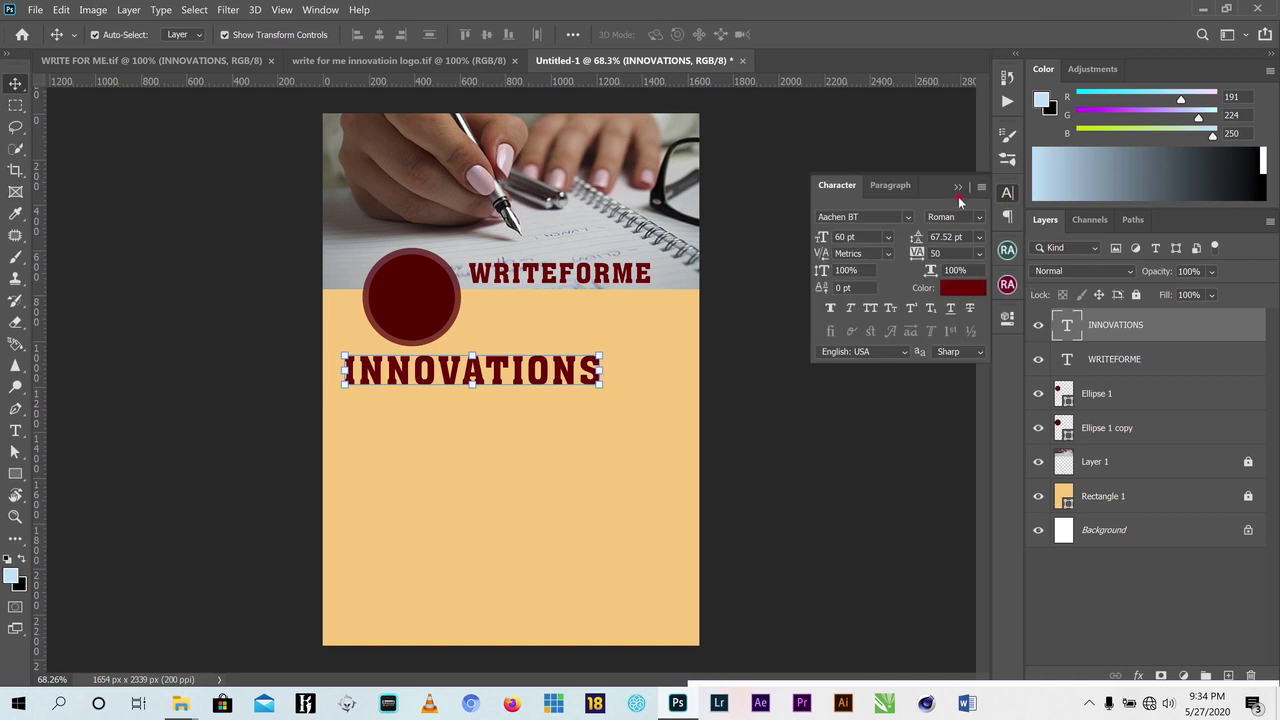
click(909, 217)
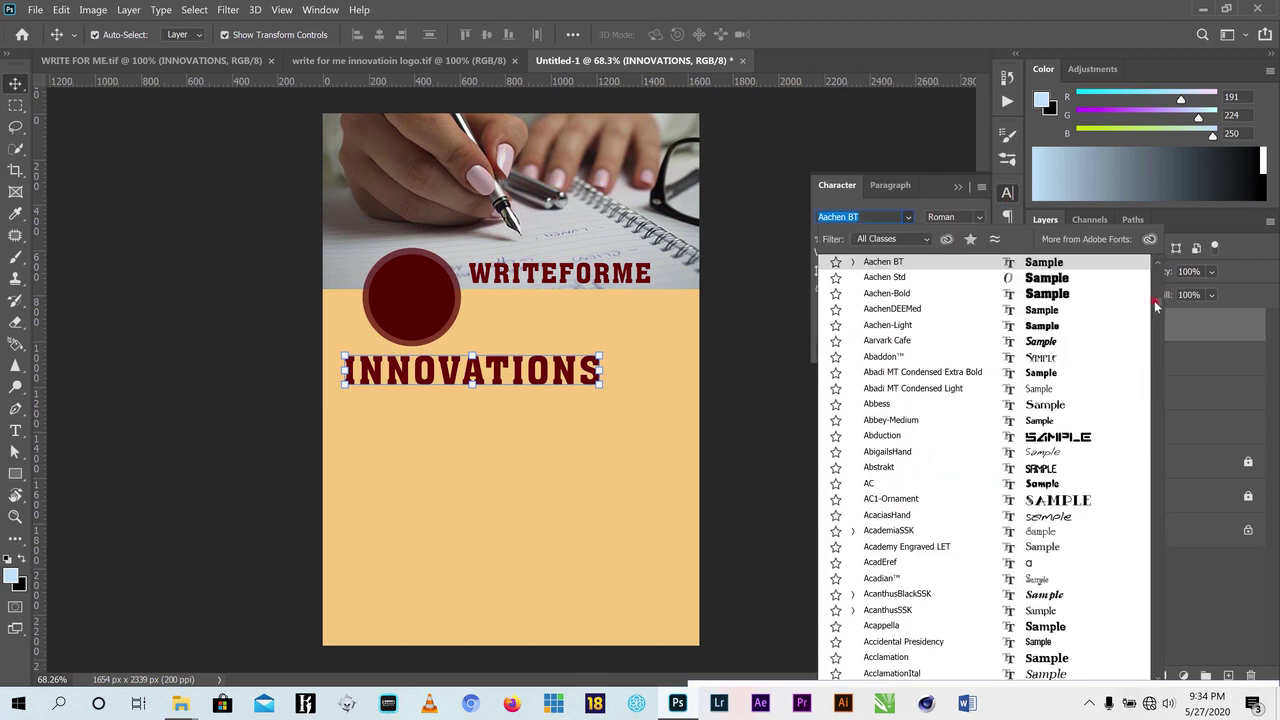
scroll(1155, 307, up, 5)
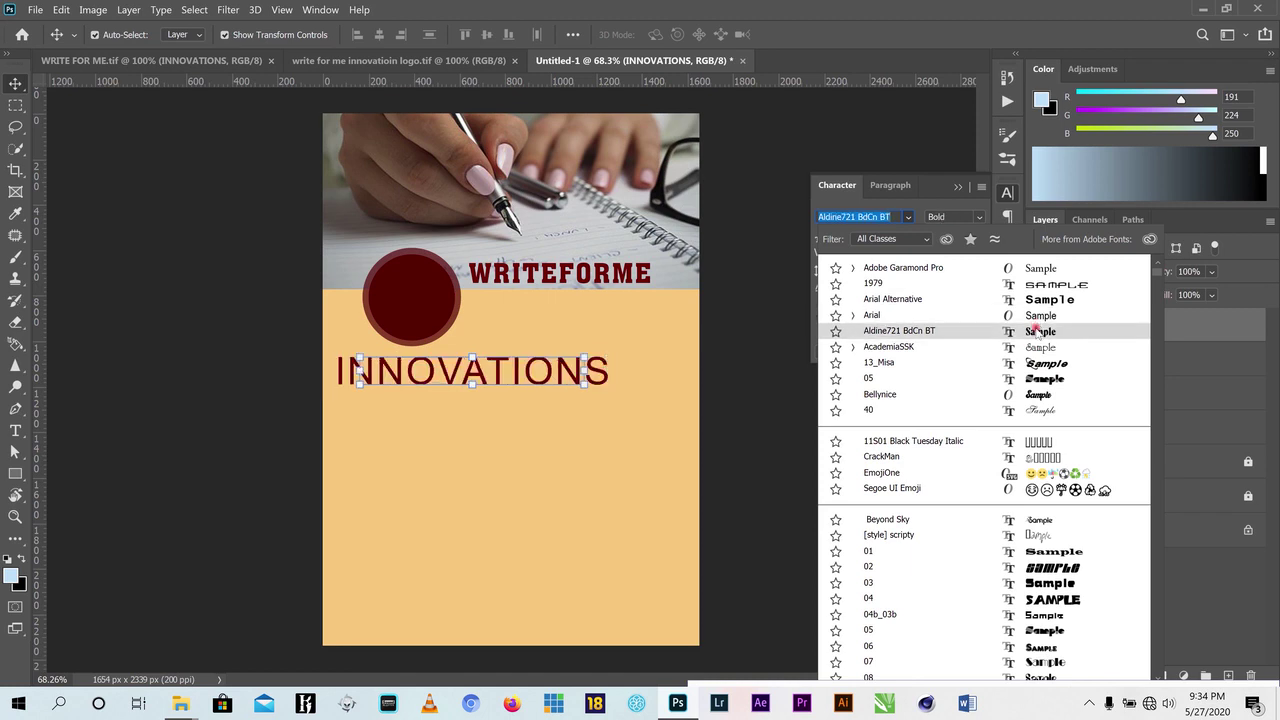
click(1037, 330)
drag(534, 360, 652, 313)
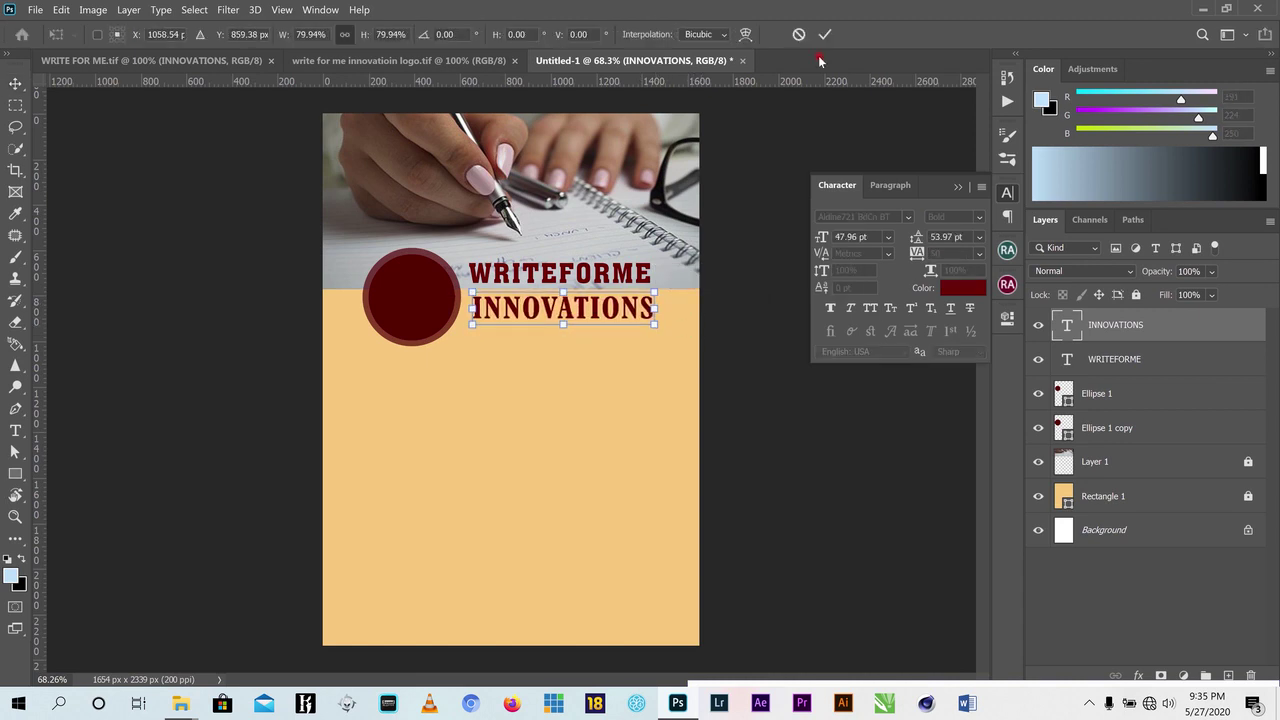
Step: Nudge the WRITEFORME title down and enlarge it to 112.04%
click(829, 35)
scroll(580, 276, up, 4)
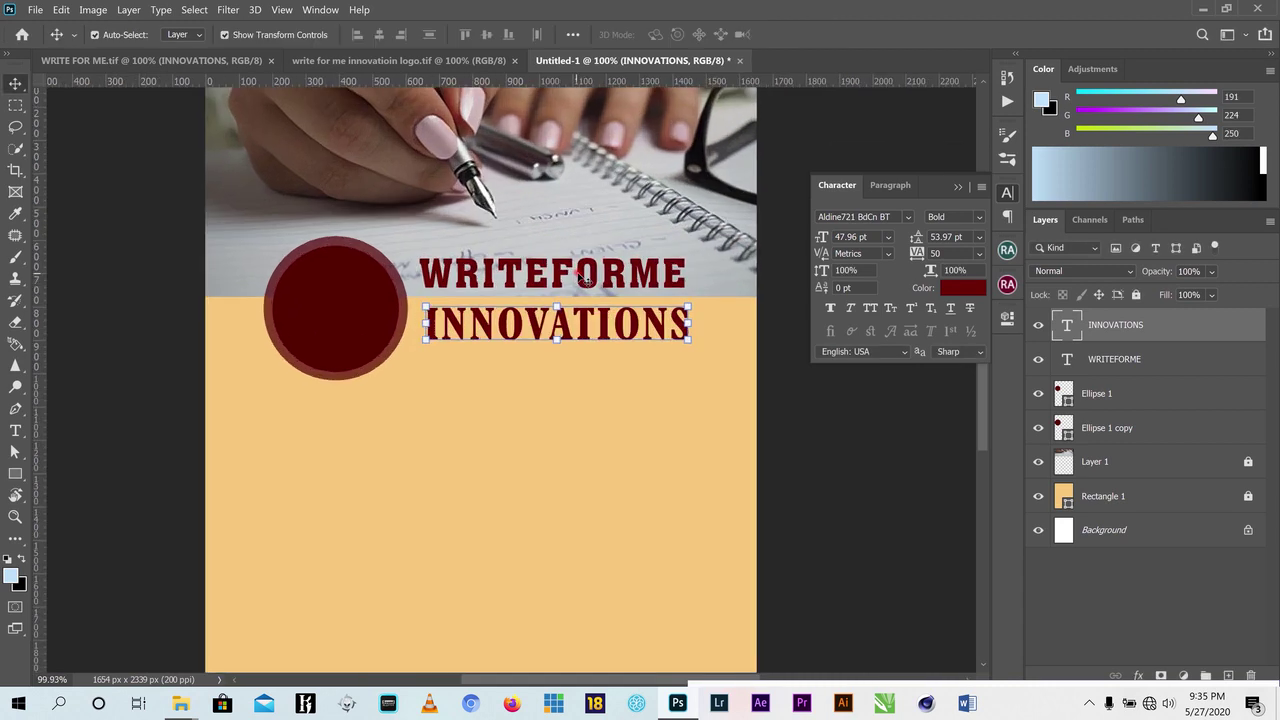
click(587, 279)
drag(587, 278, 585, 281)
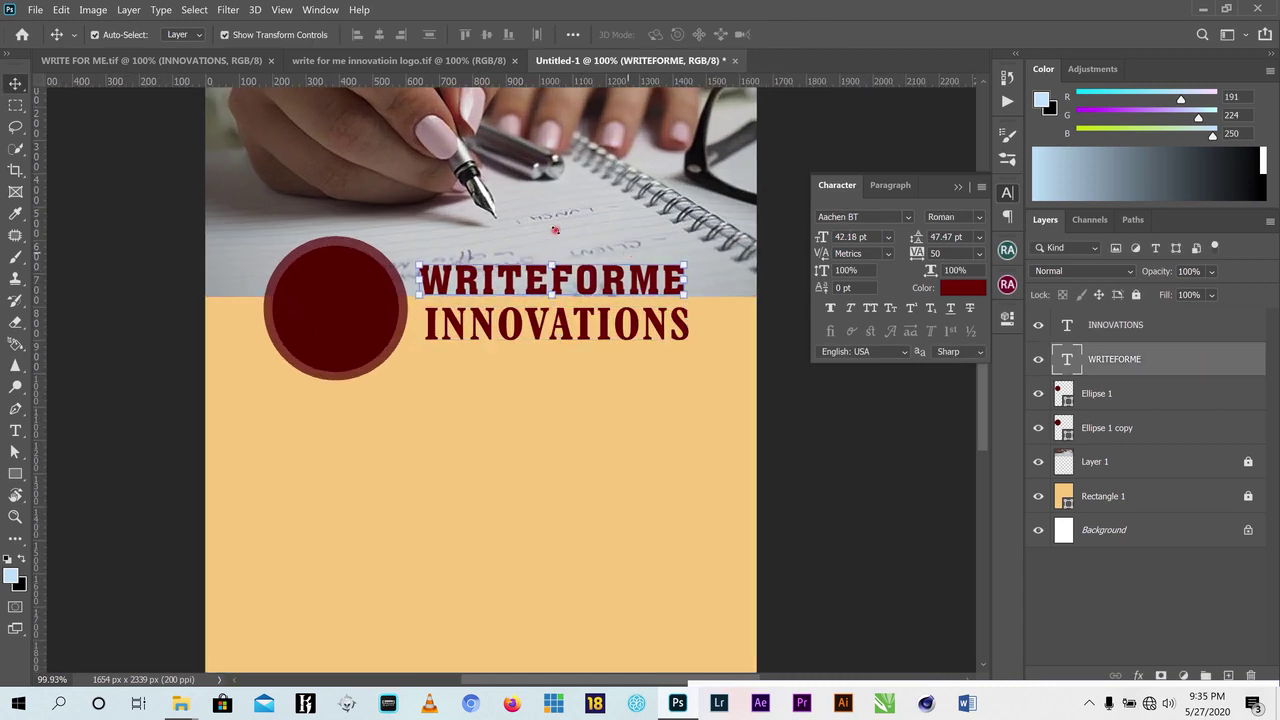
drag(682, 260, 627, 267)
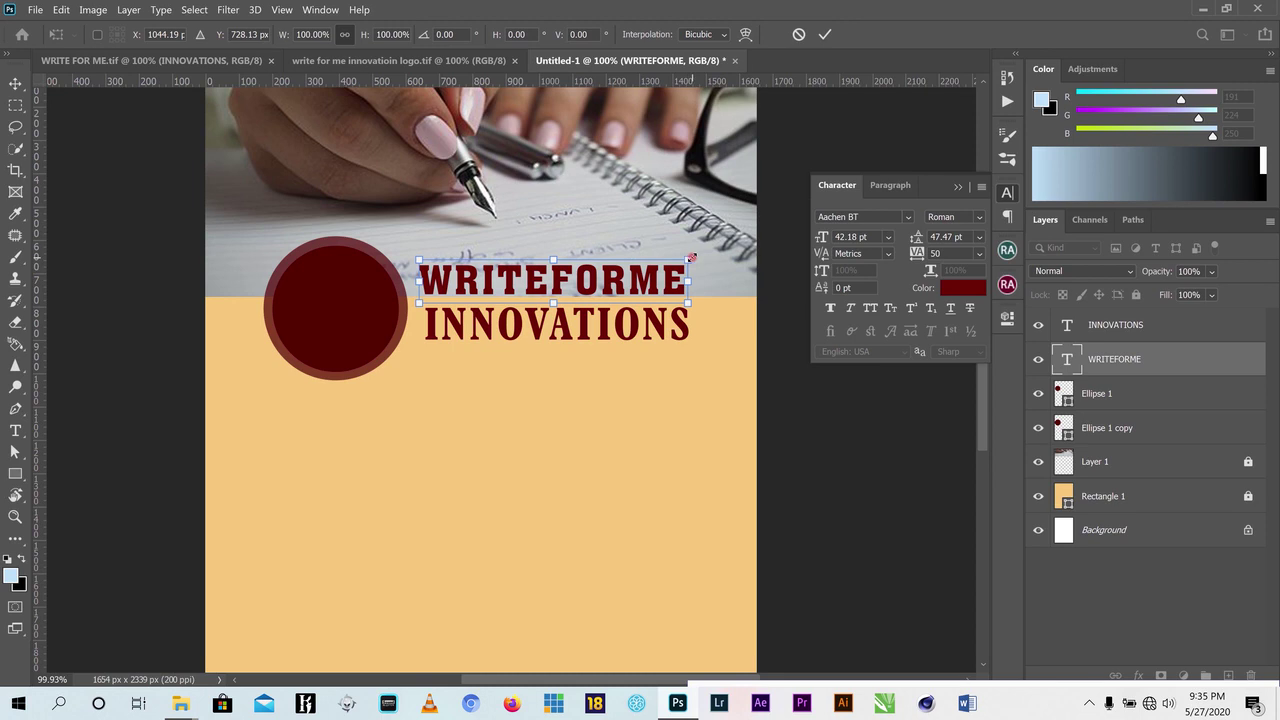
drag(691, 258, 720, 242)
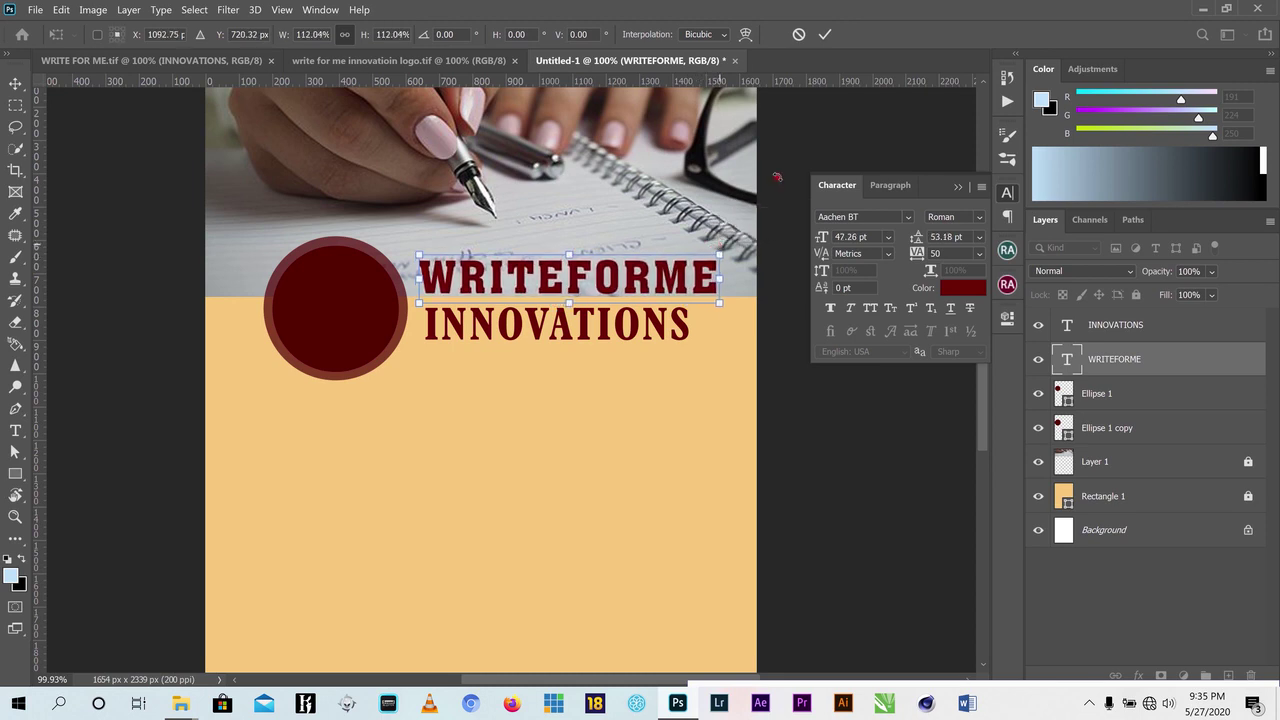
click(826, 36)
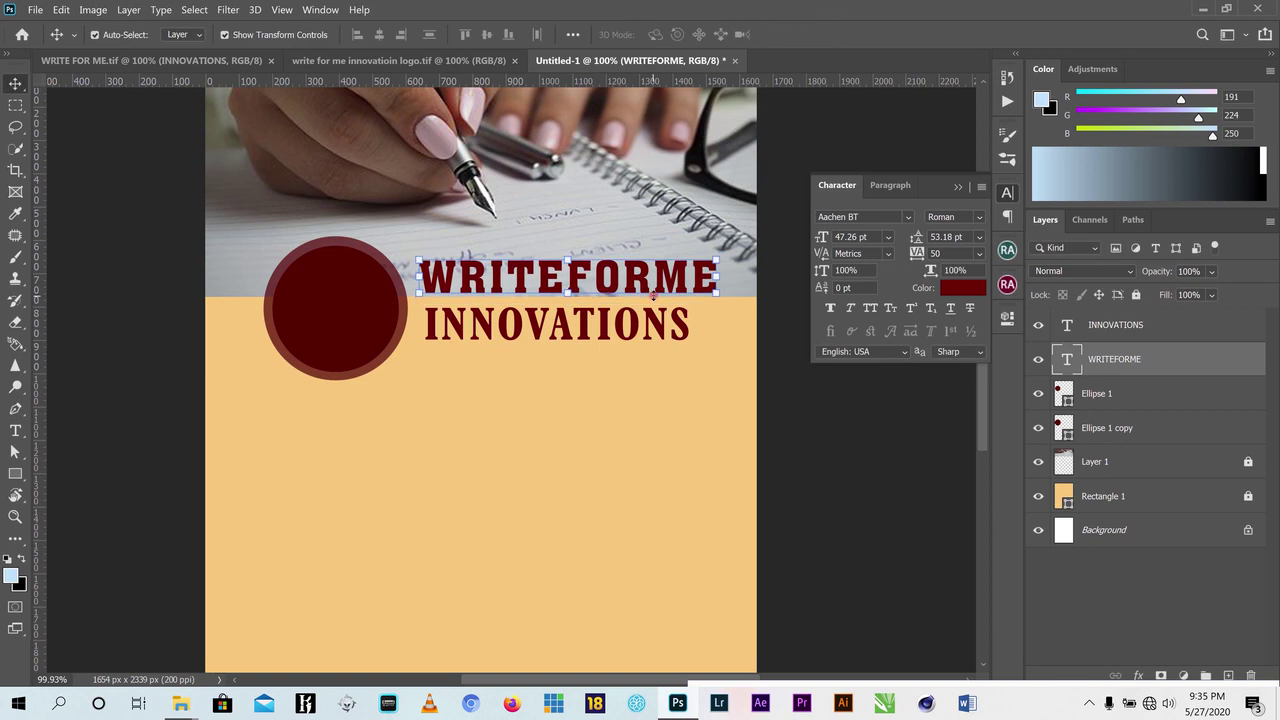
Step: Move INNOVATIONS up snugly beneath WRITEFORME
click(585, 332)
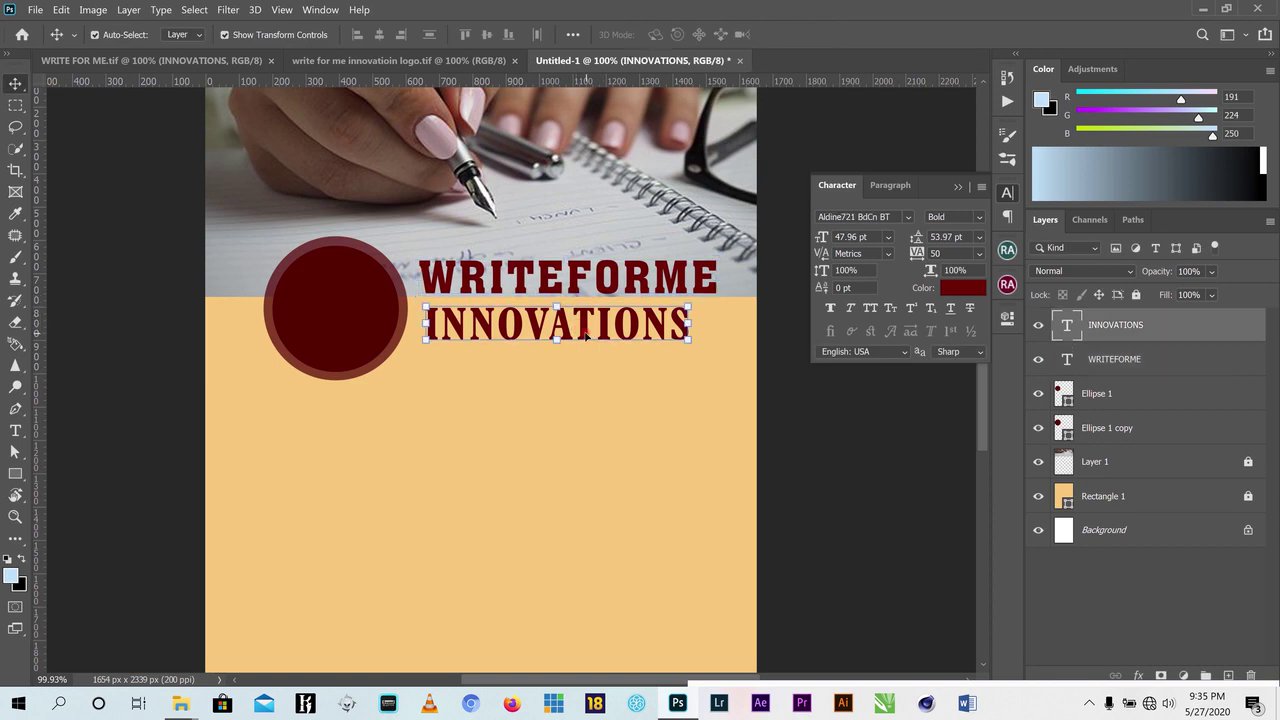
drag(585, 332, 596, 322)
key(Down)
key(Down)
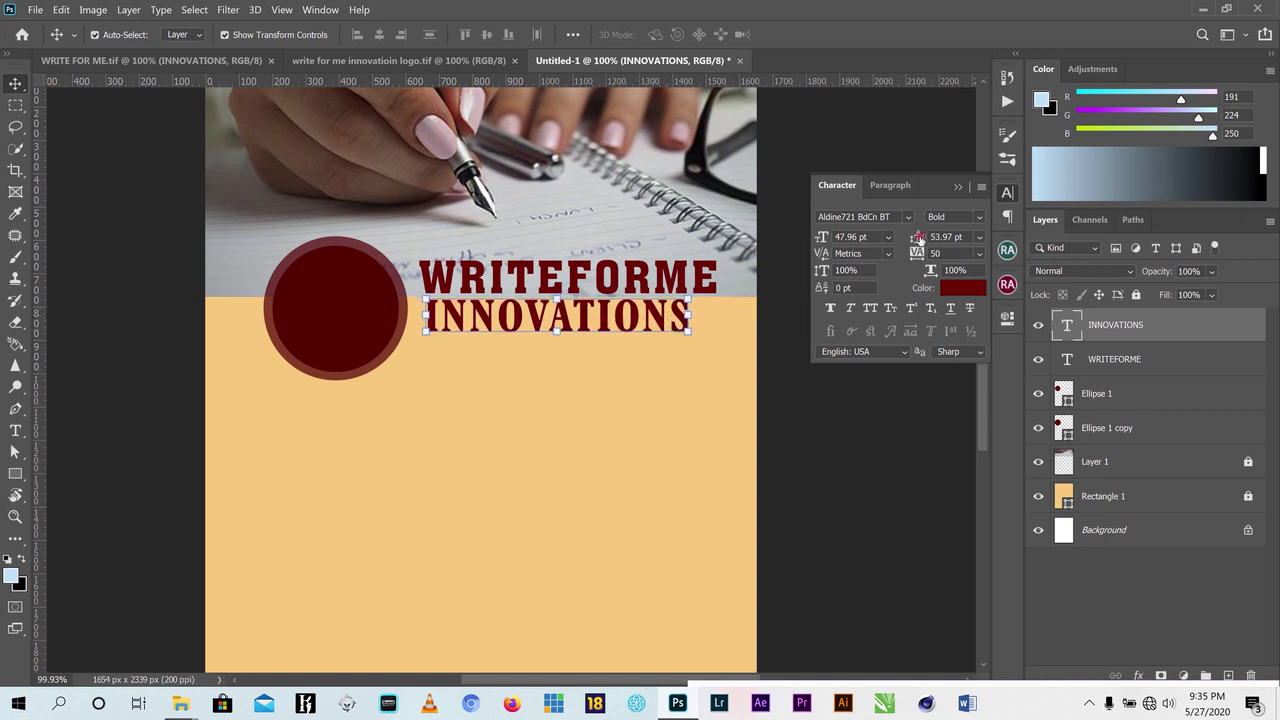
Step: Set INNOVATIONS tracking to 100 and nudge it right to line up under WRITEFORME
click(980, 253)
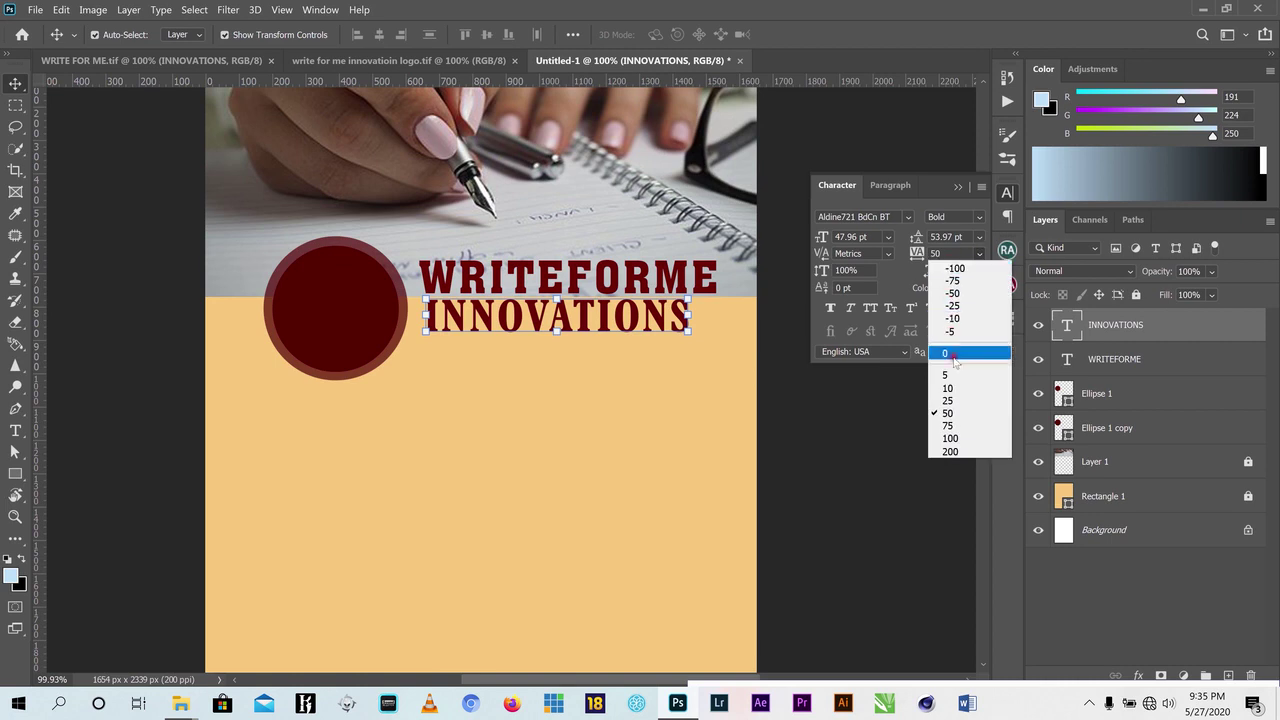
click(957, 428)
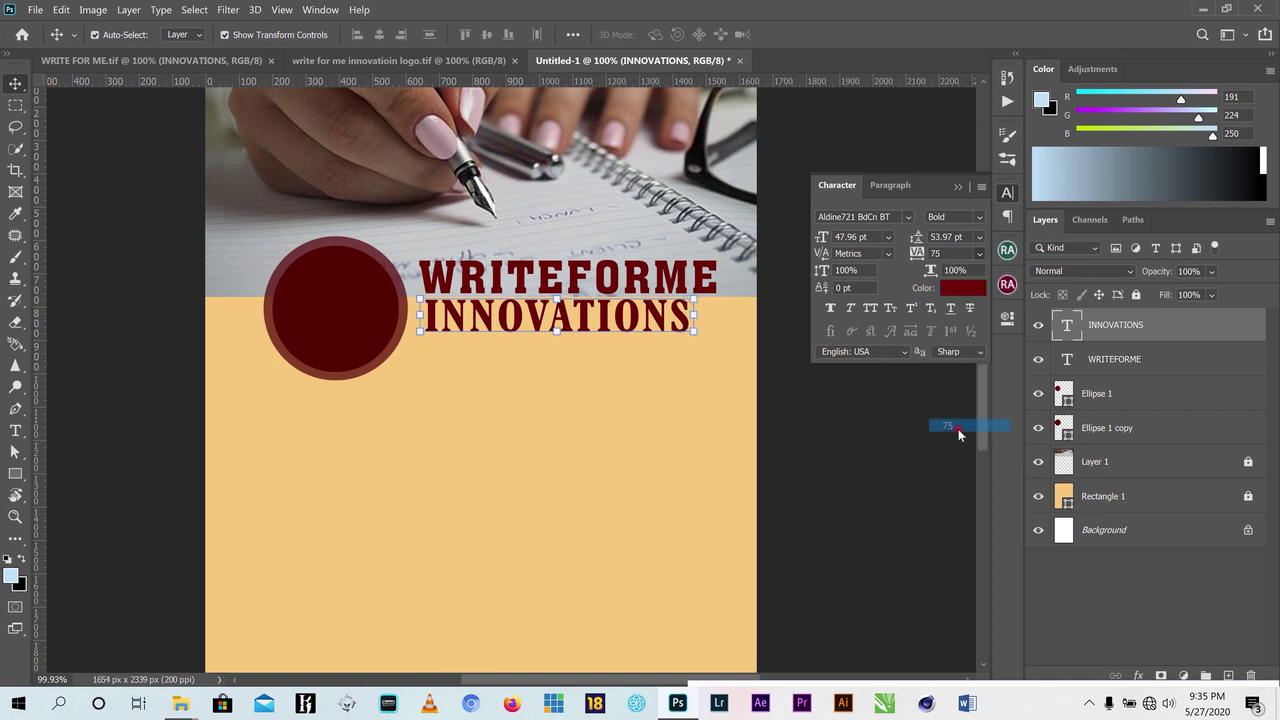
click(981, 254)
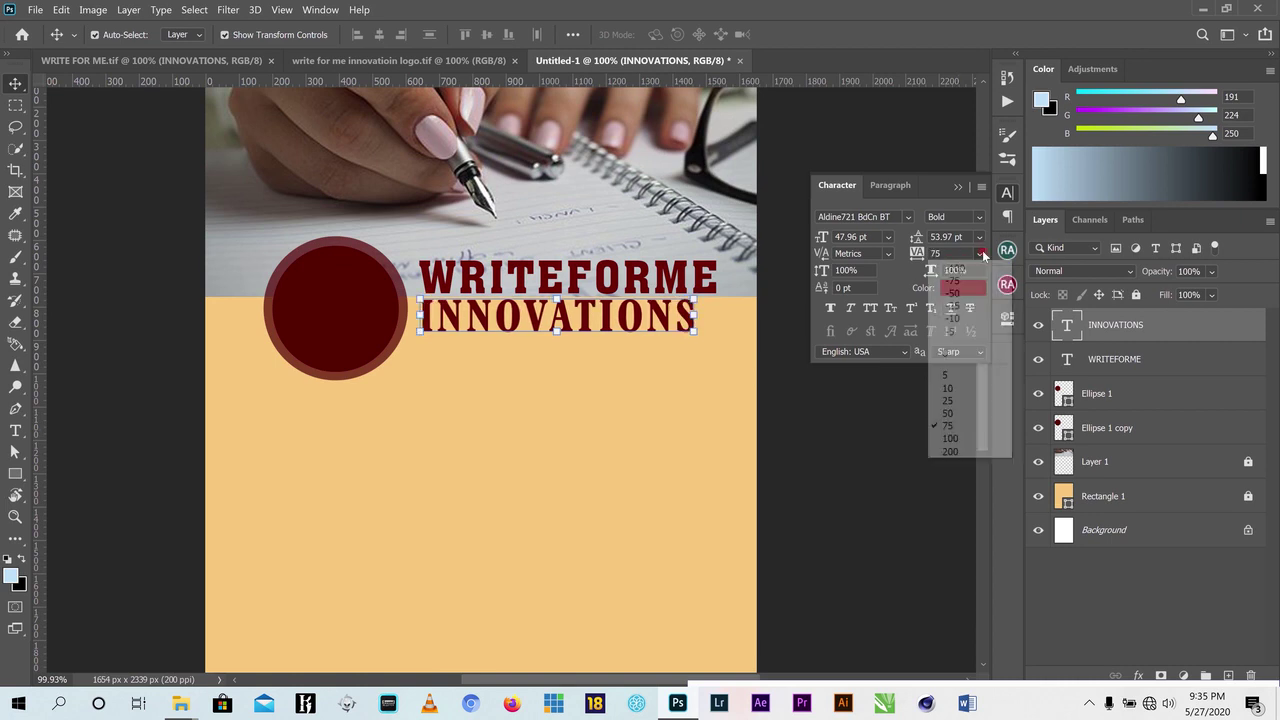
click(983, 438)
drag(639, 319, 649, 320)
Step: Compare with the WRITE FOR ME.tif and logo files, then select WRITEFORME in Untitled-1
click(167, 62)
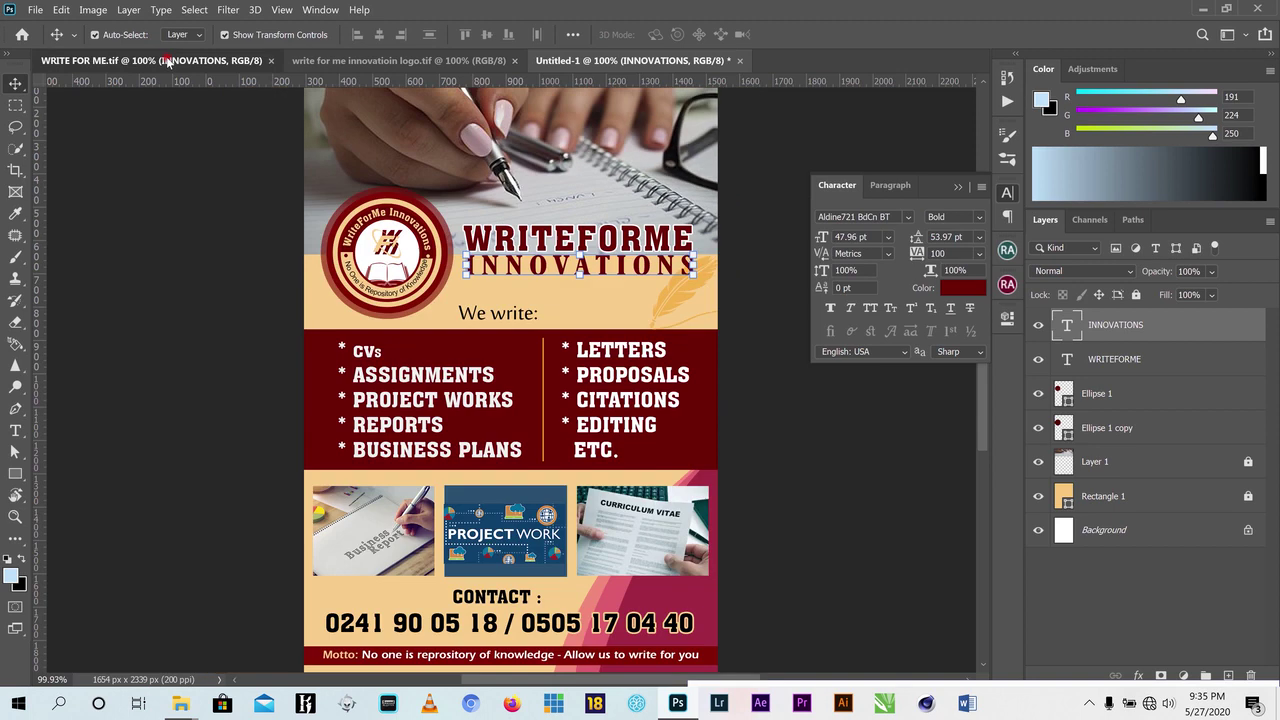
click(340, 61)
click(80, 60)
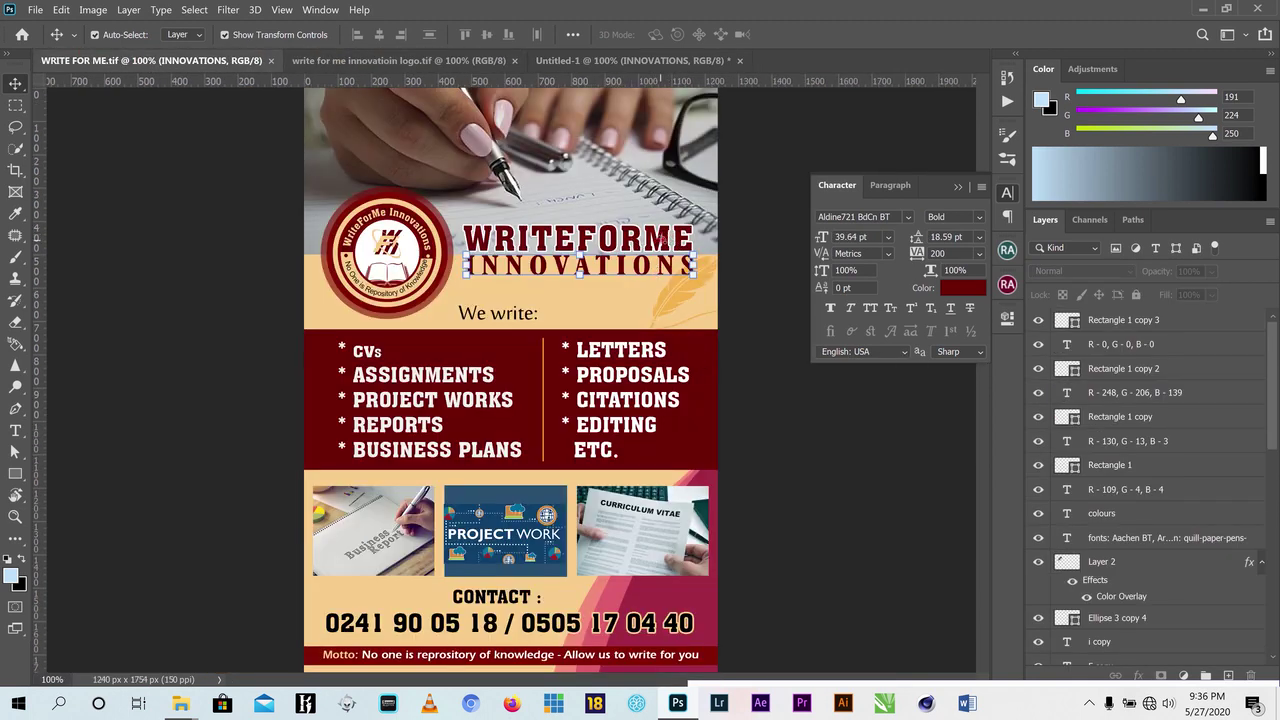
click(605, 61)
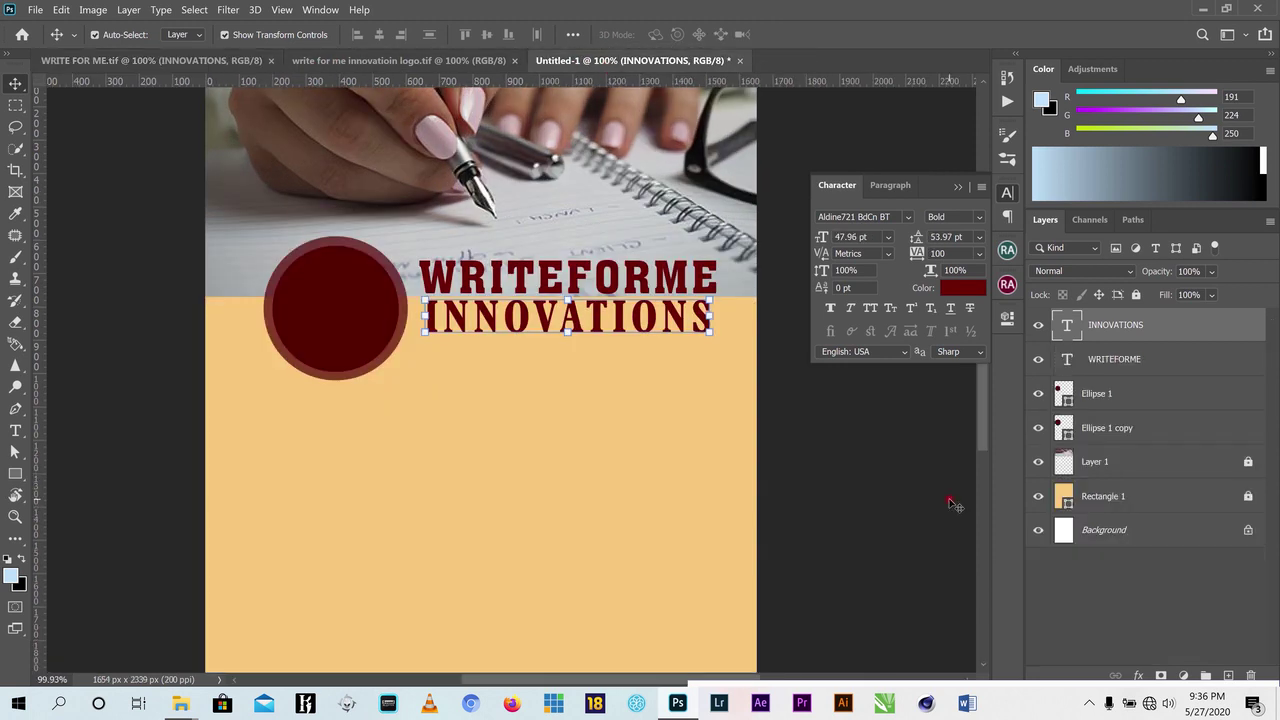
click(688, 284)
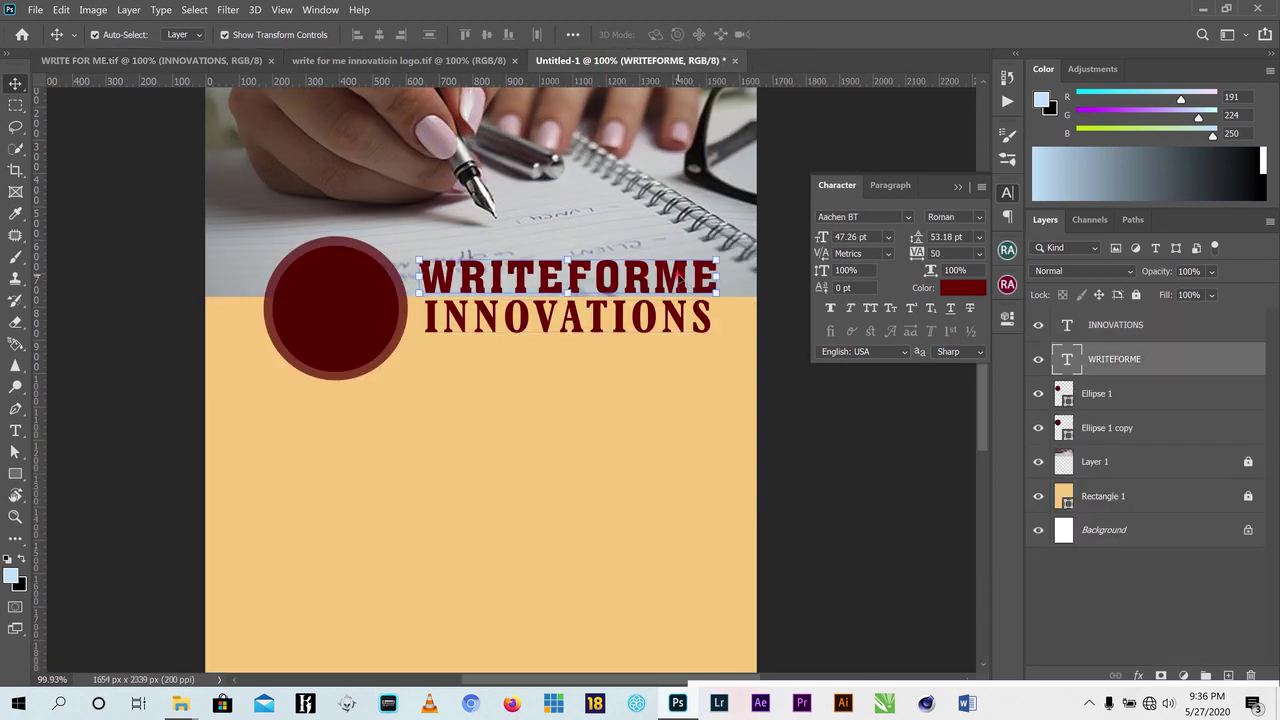
Step: Add a white 7 px Stroke layer effect to the WRITEFORME title
click(1138, 676)
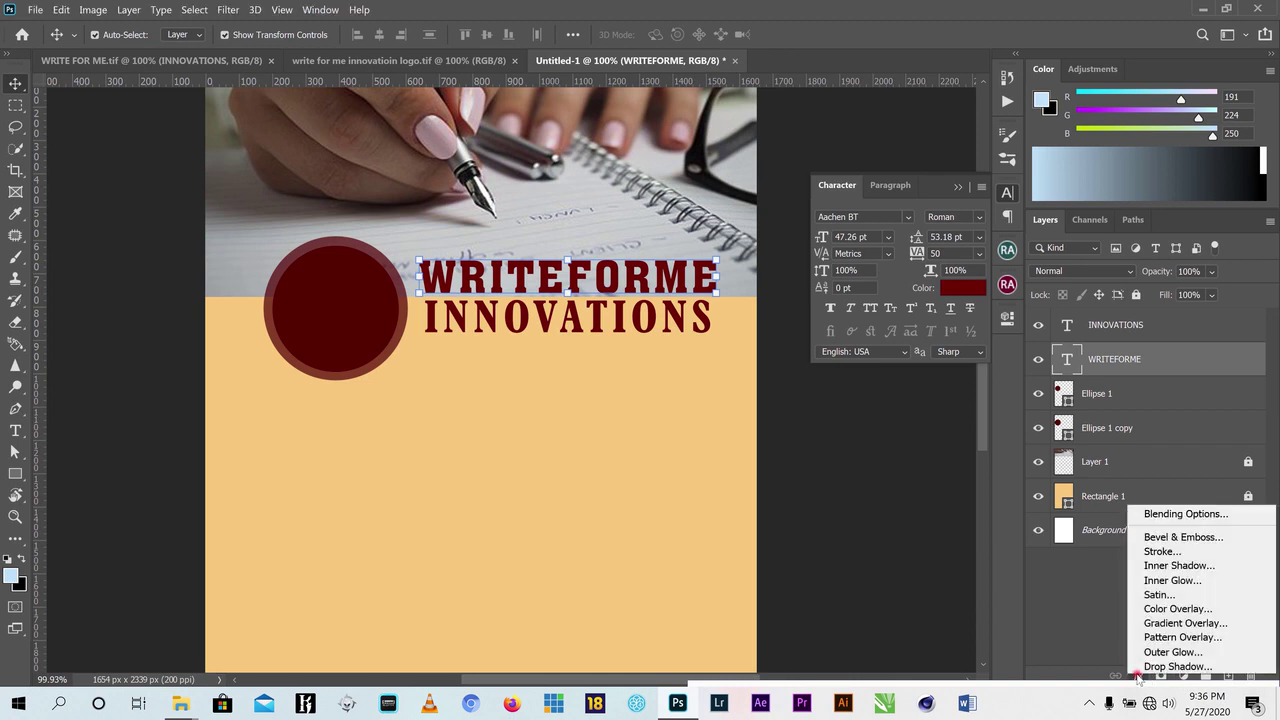
click(1178, 553)
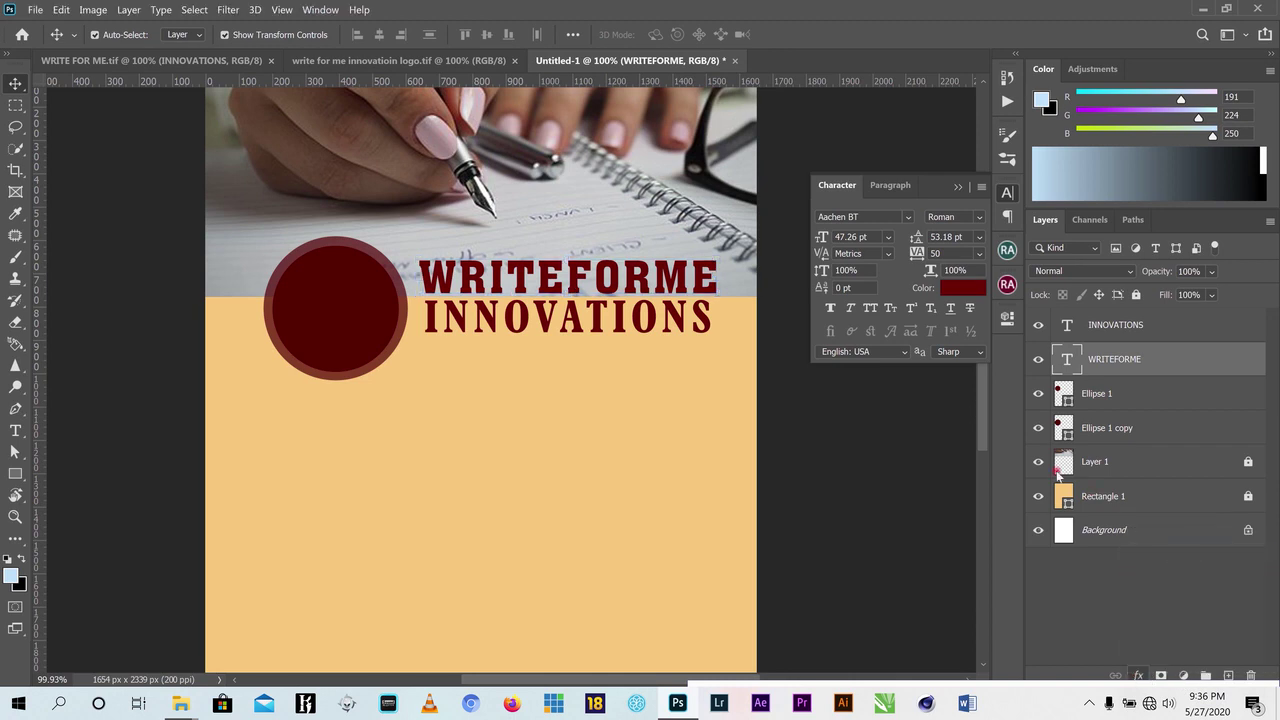
drag(838, 284, 1008, 150)
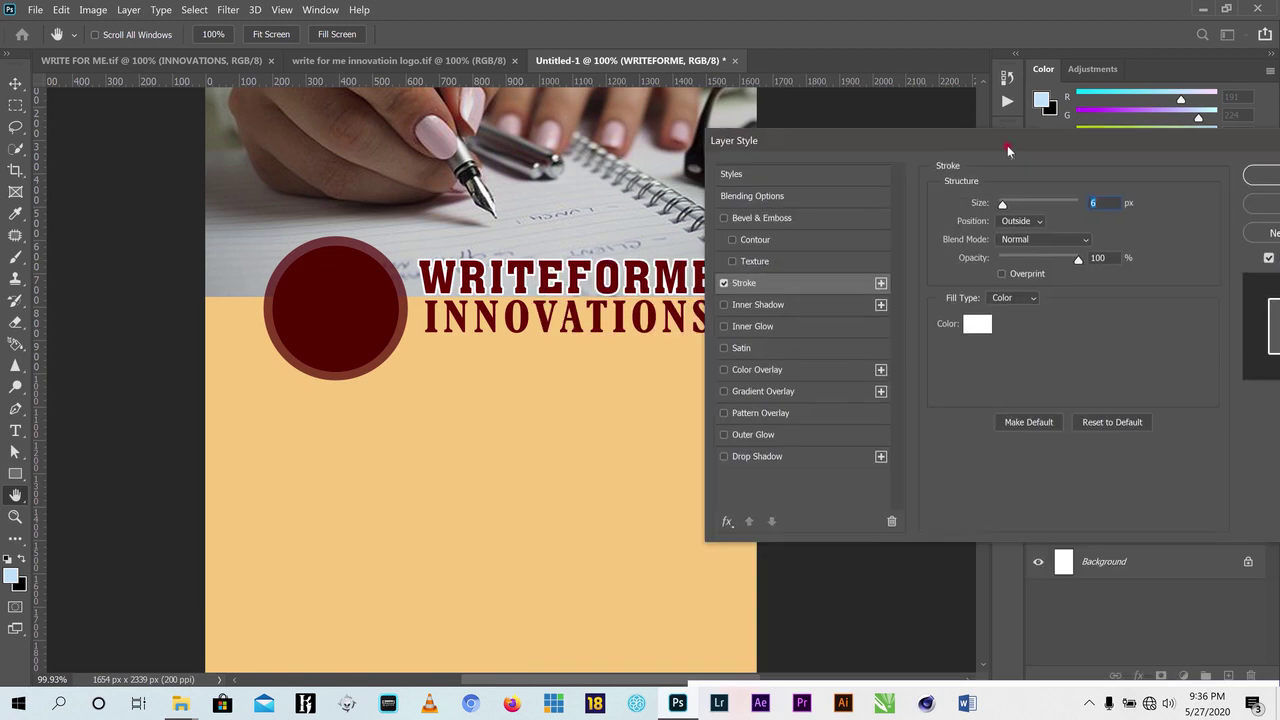
click(972, 326)
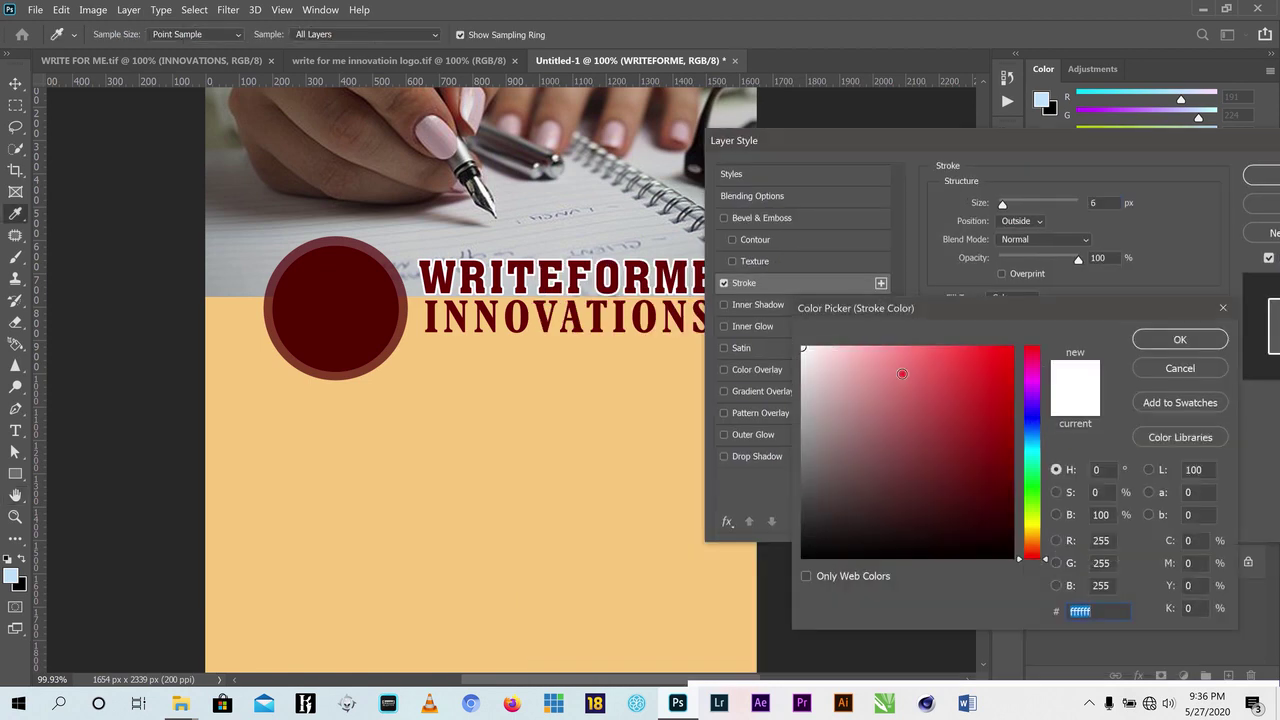
click(1180, 341)
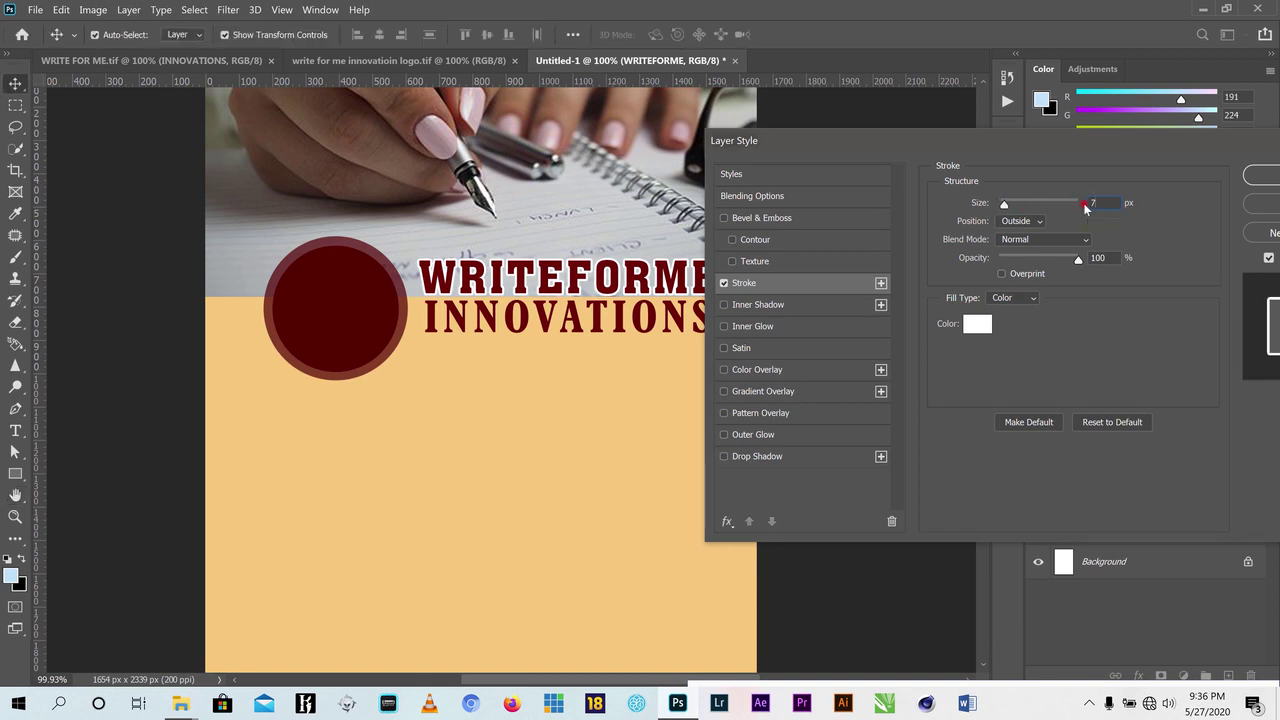
key(Return)
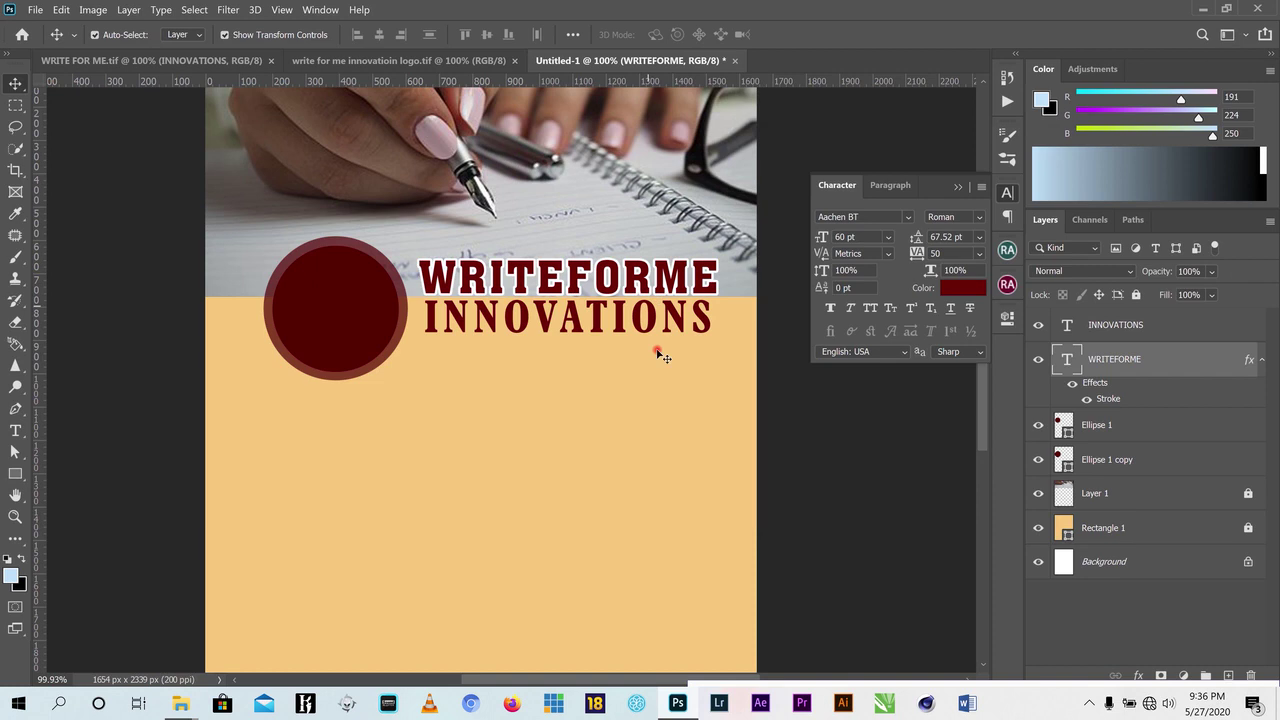
Step: Inspect the We write: heading in the WRITE FOR ME.tif reference flyer
scroll(530, 318, down, 2)
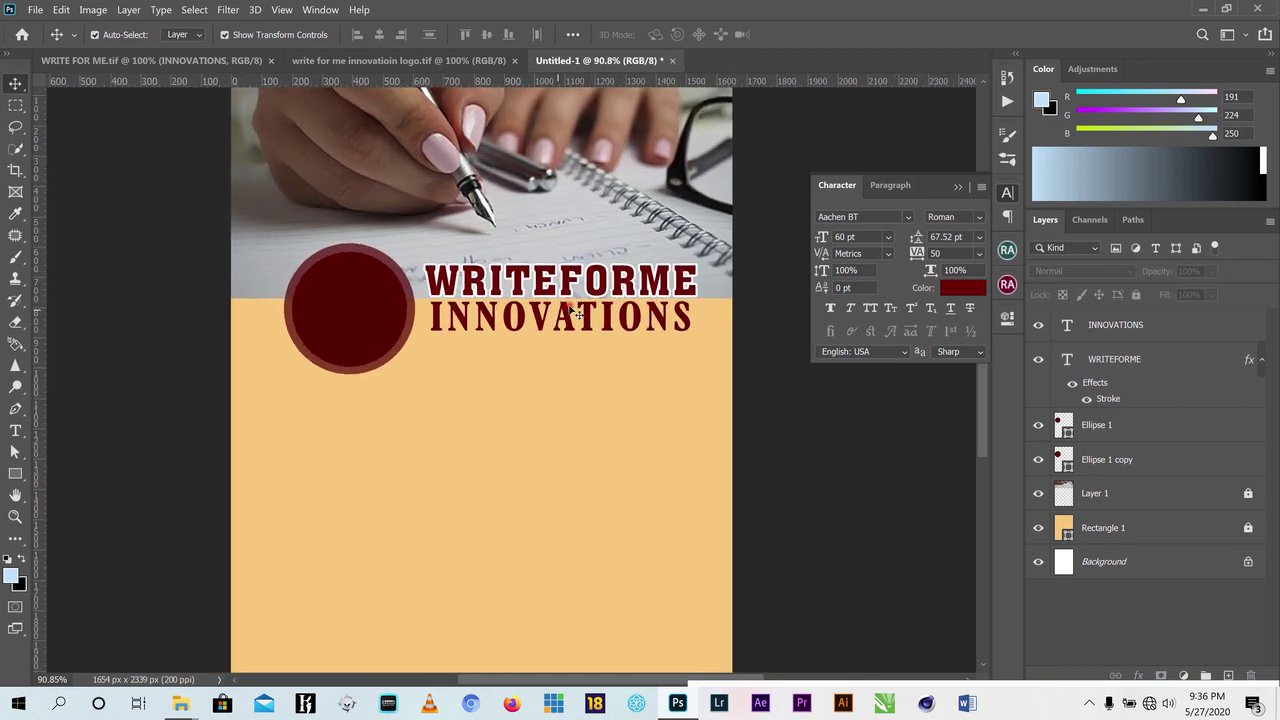
click(175, 65)
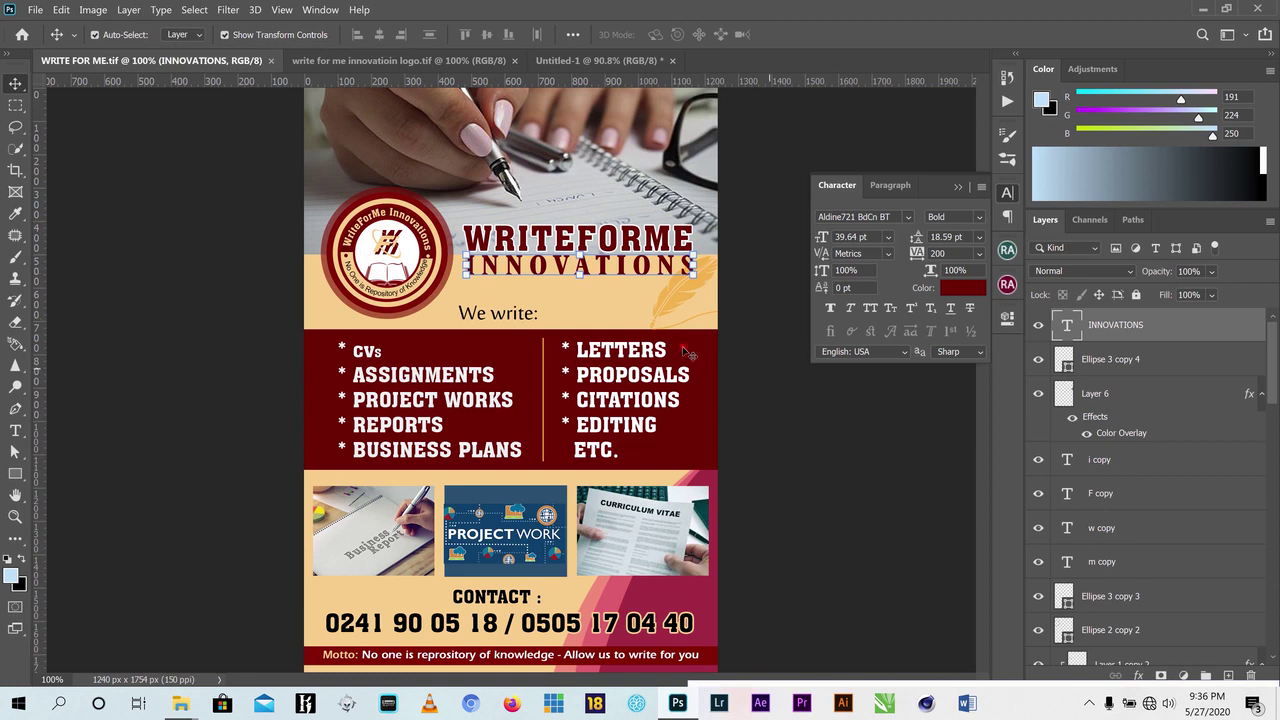
click(518, 318)
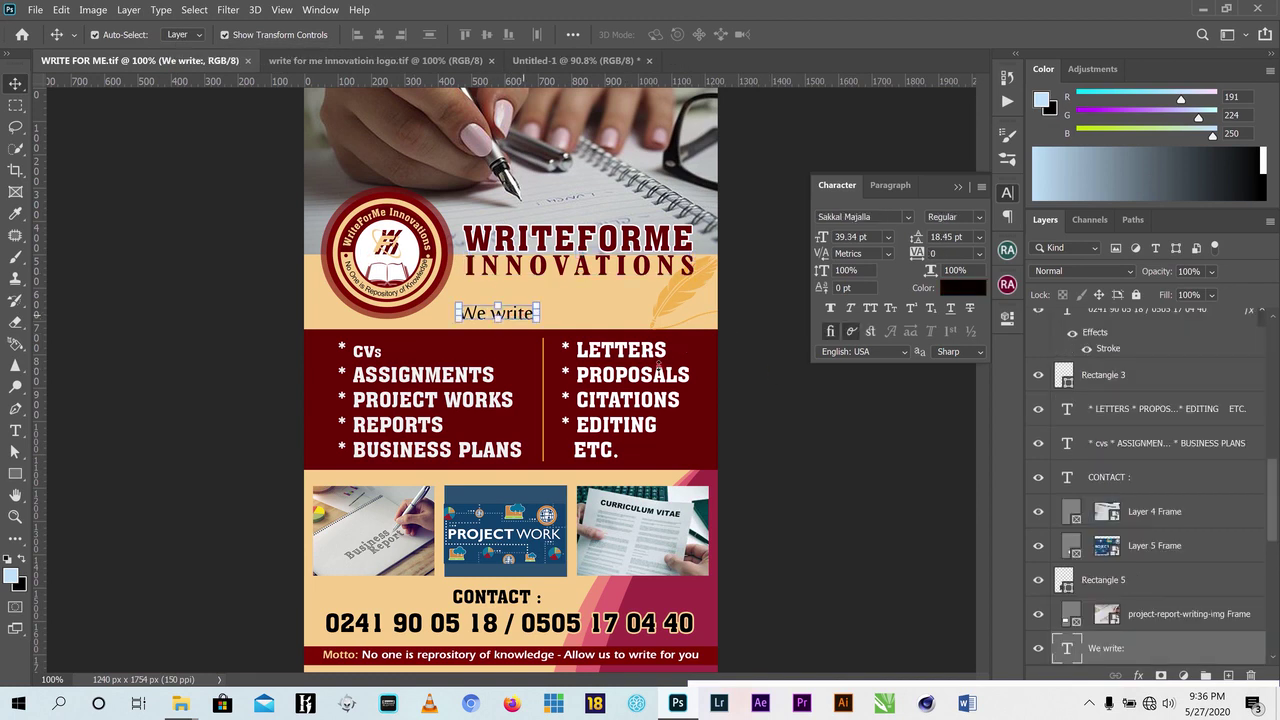
Step: Draw a full-width rectangle band across the middle of Untitled-1
click(705, 353)
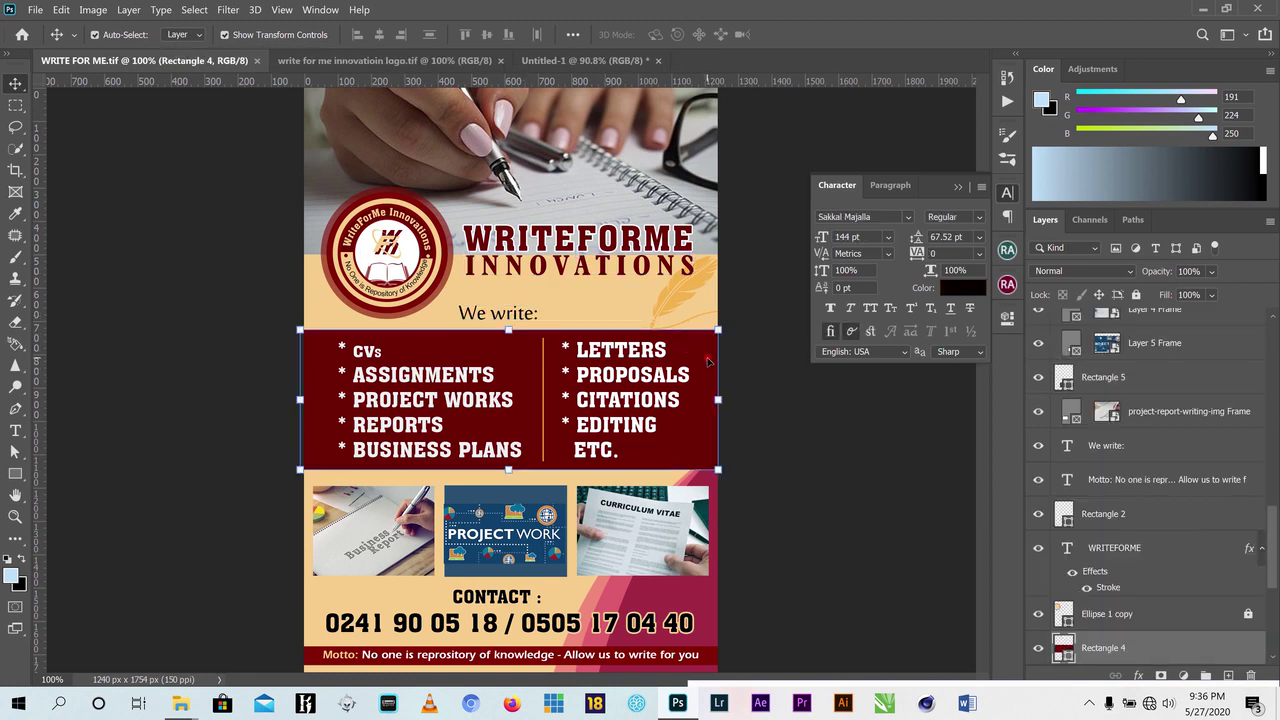
click(562, 58)
scroll(640, 370, down, 1)
scroll(640, 370, down, 2)
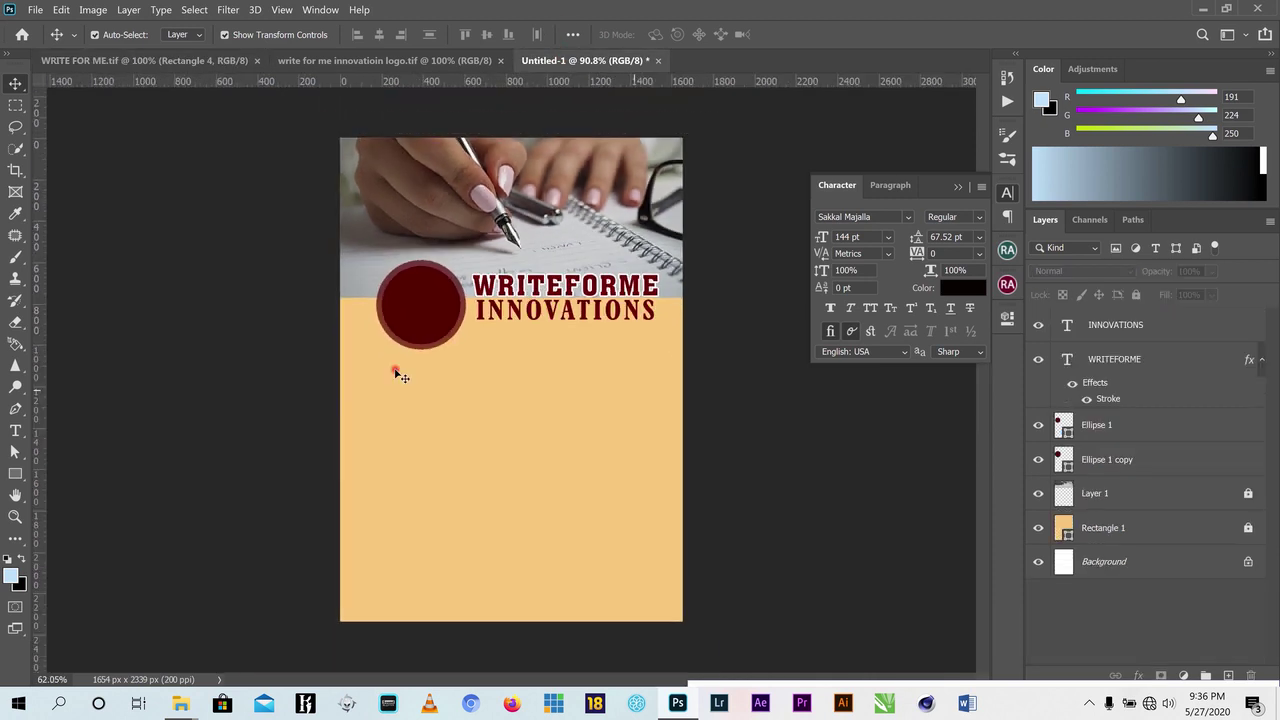
click(17, 475)
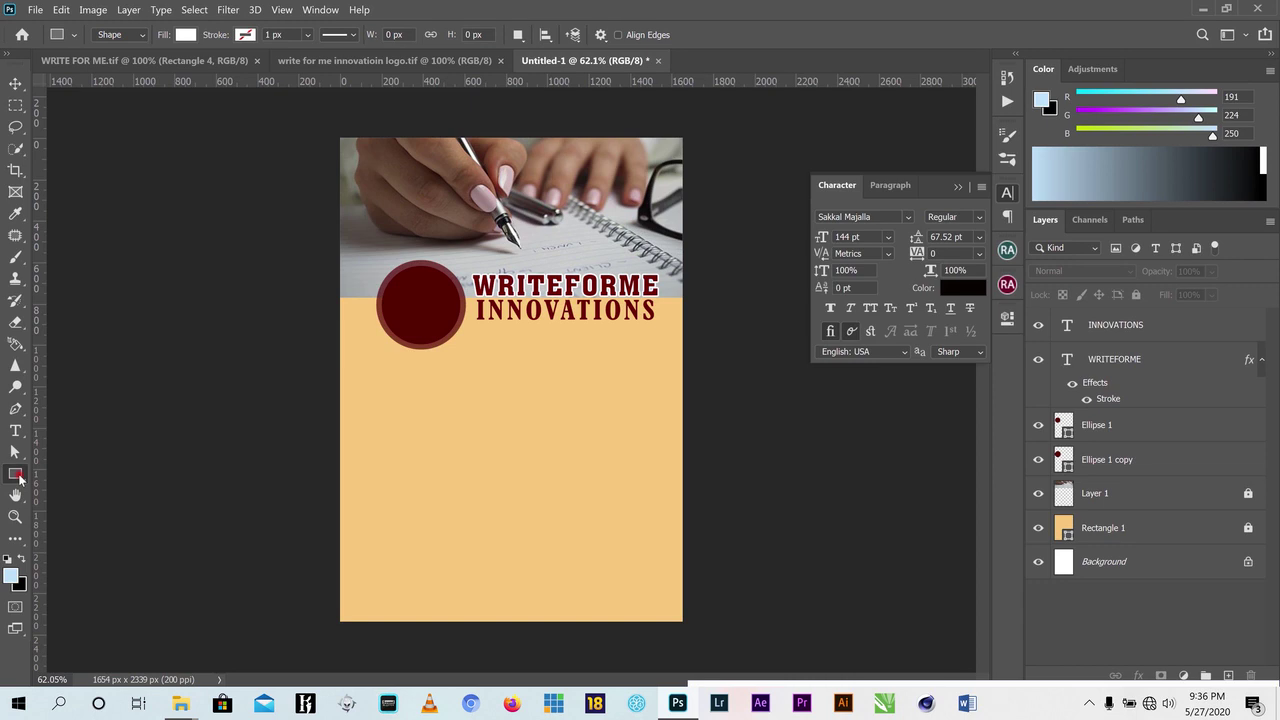
right_click(17, 475)
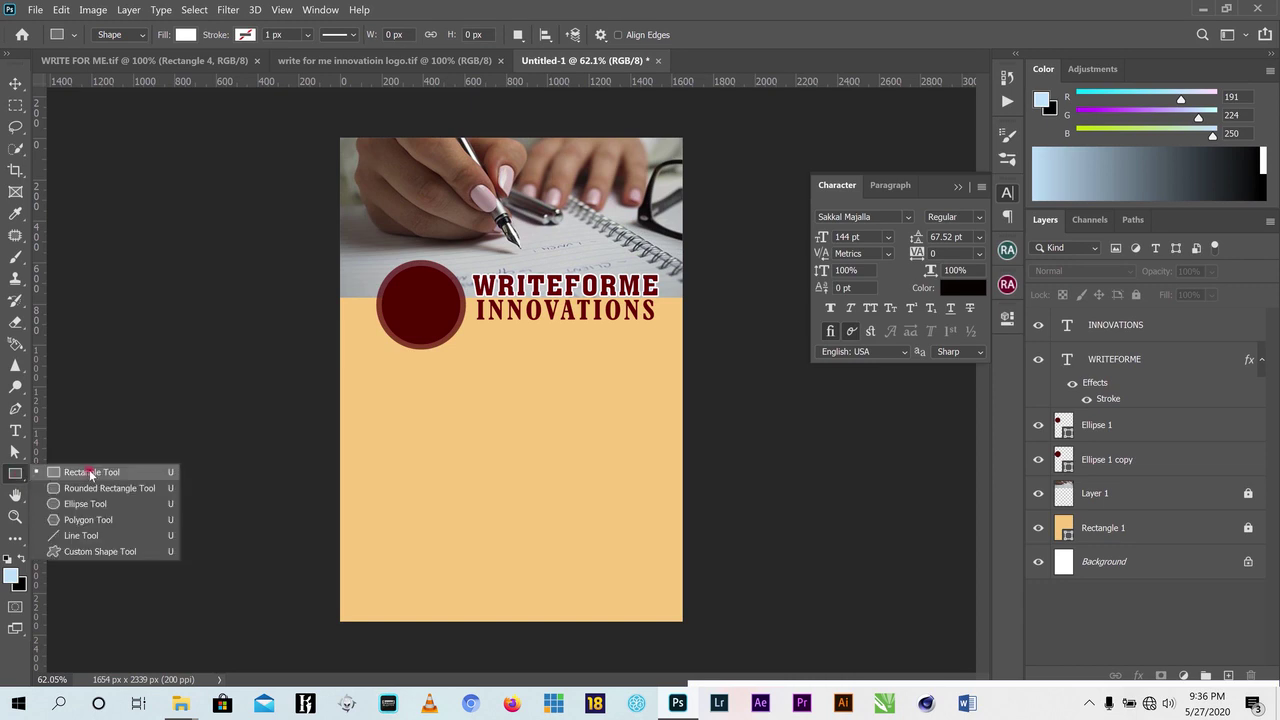
click(88, 474)
drag(339, 387, 692, 496)
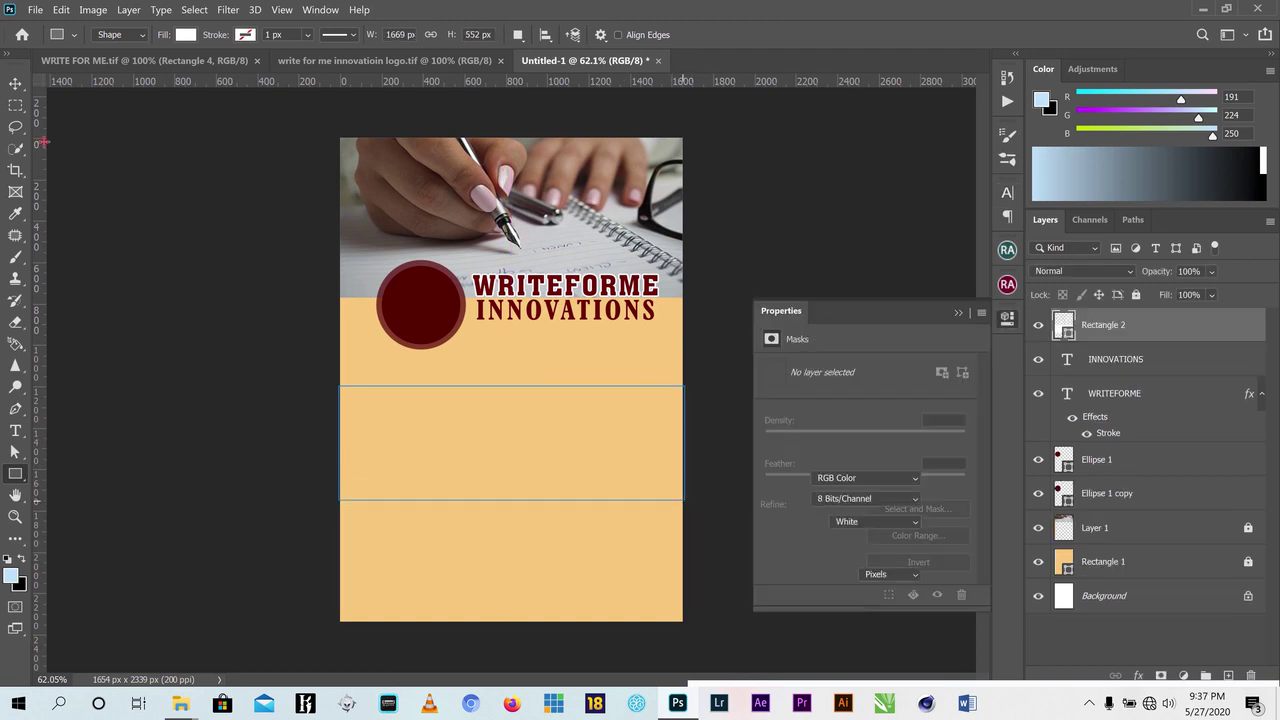
click(16, 84)
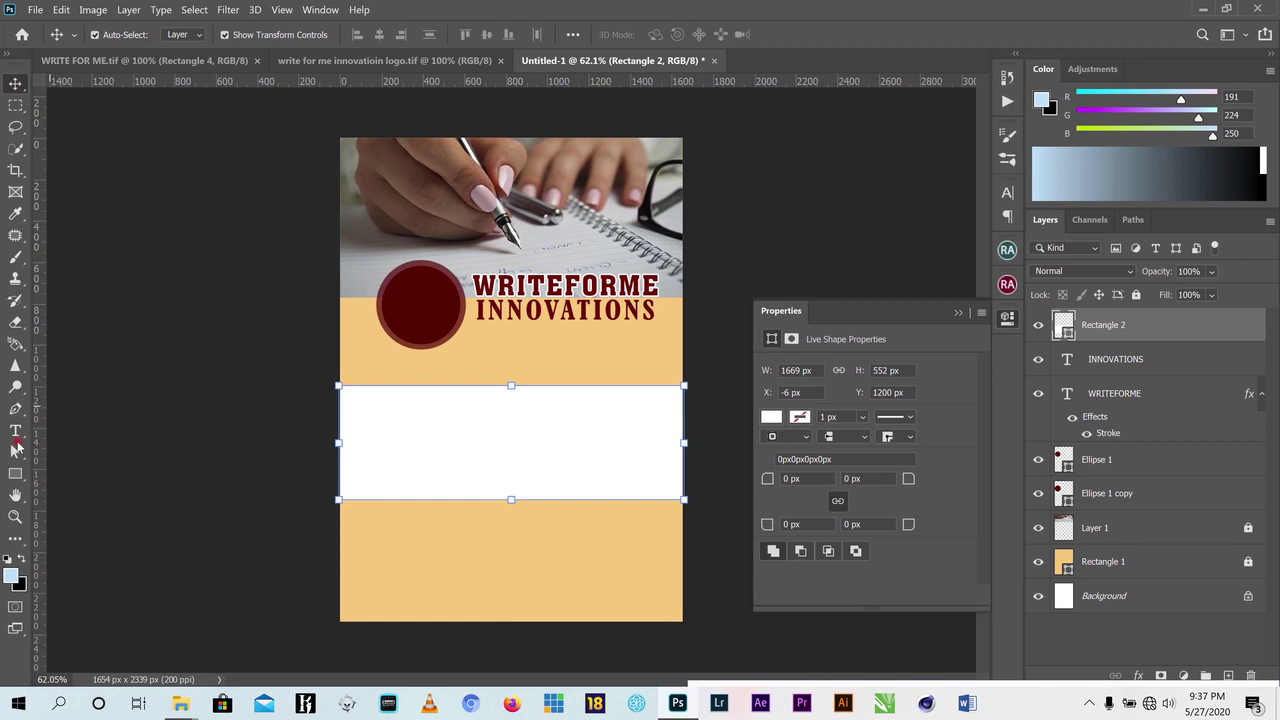
Step: Fill the band with the dark red swatch and move it up 30 px
click(15, 474)
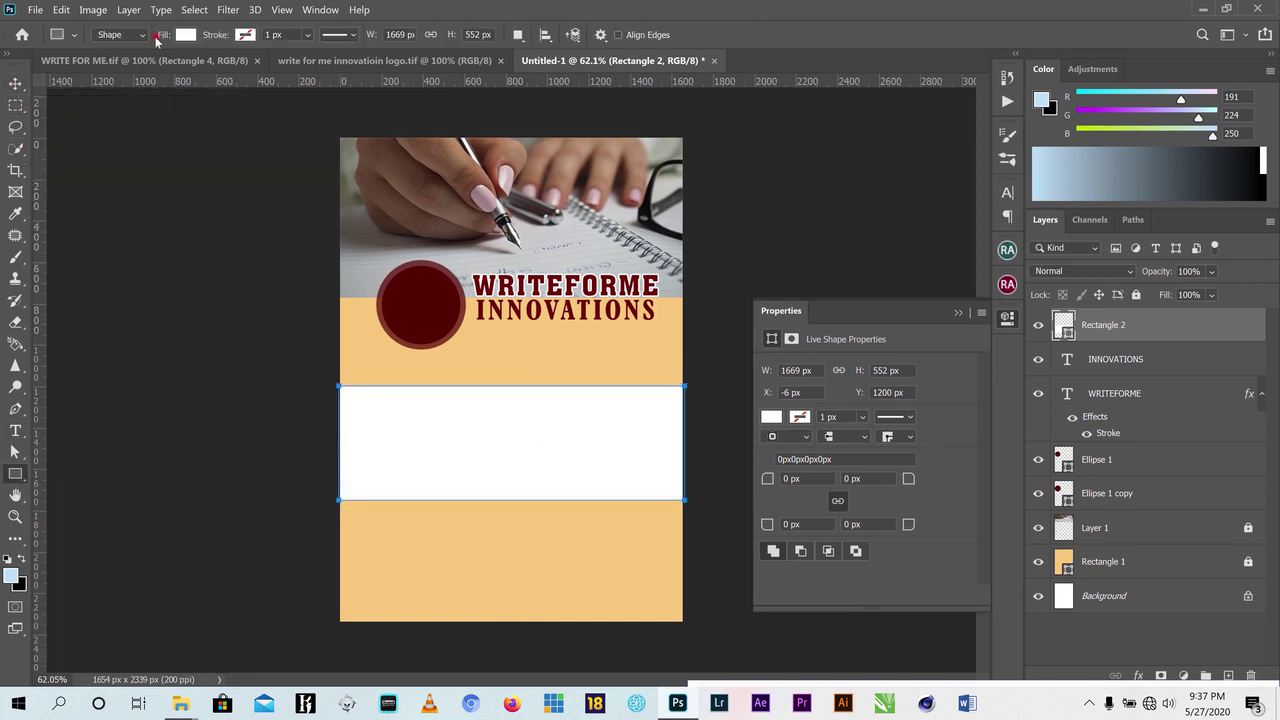
click(184, 35)
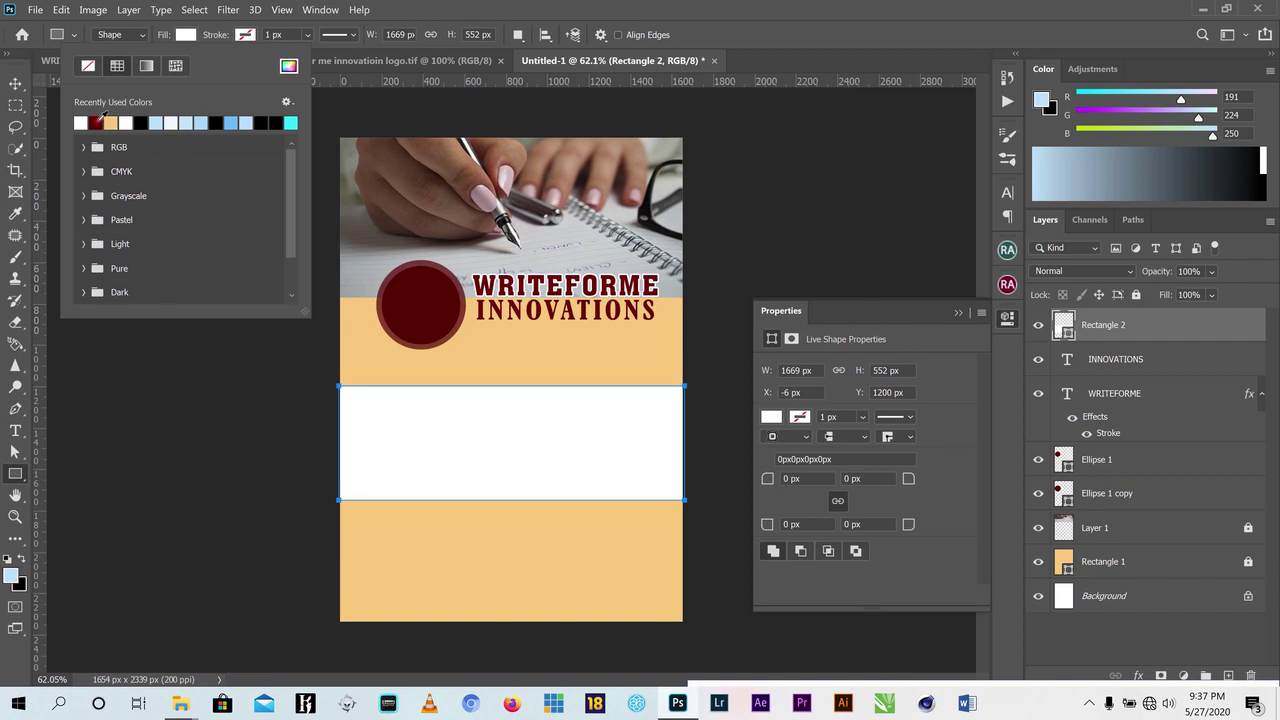
click(96, 122)
click(15, 83)
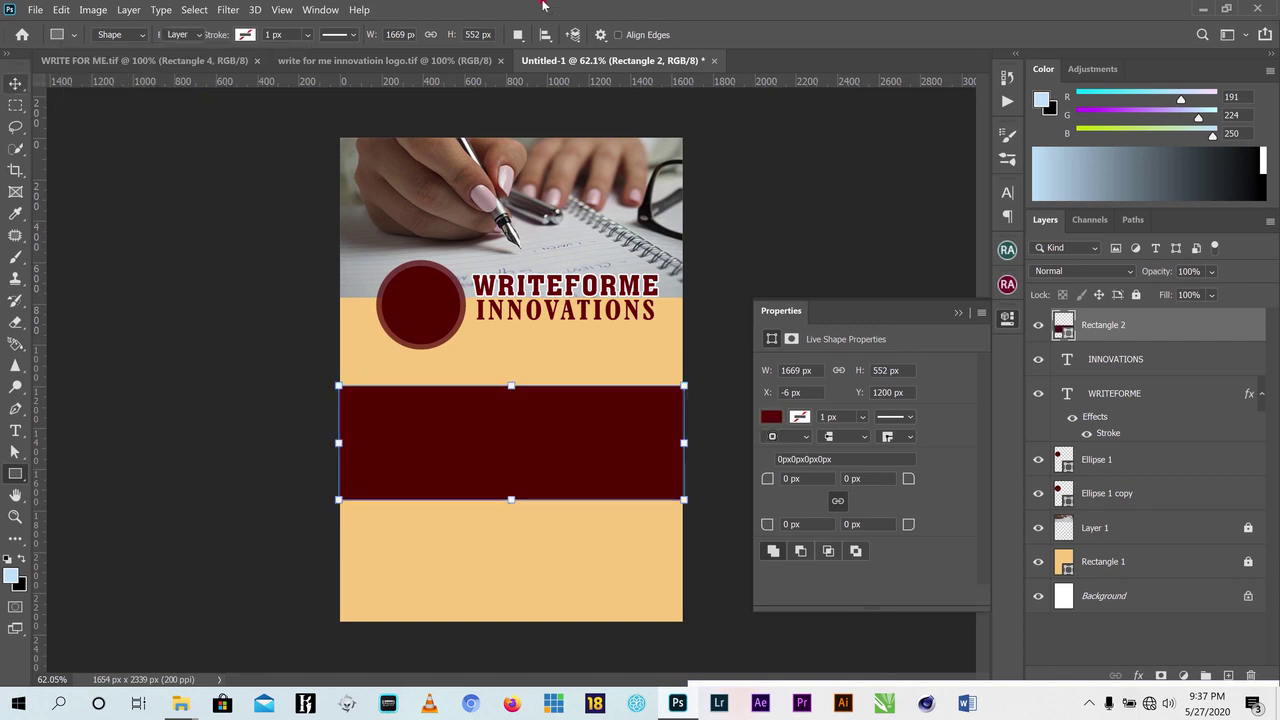
drag(533, 421, 534, 406)
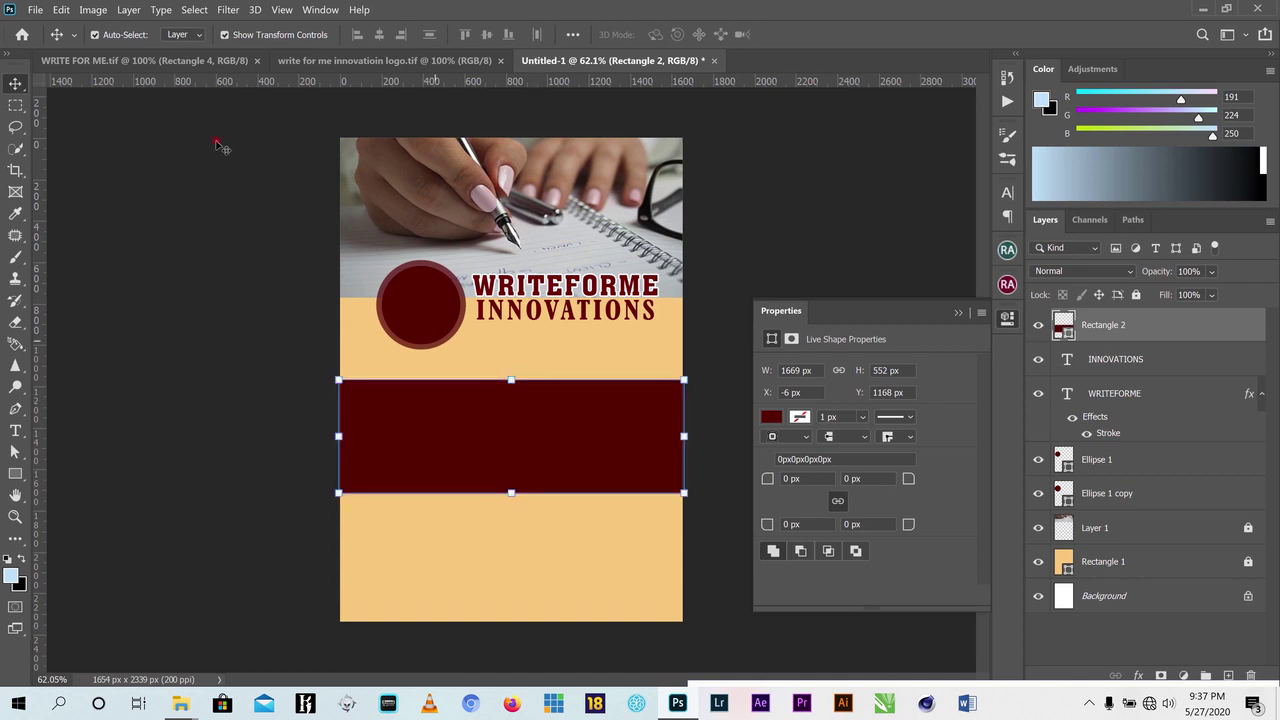
click(135, 61)
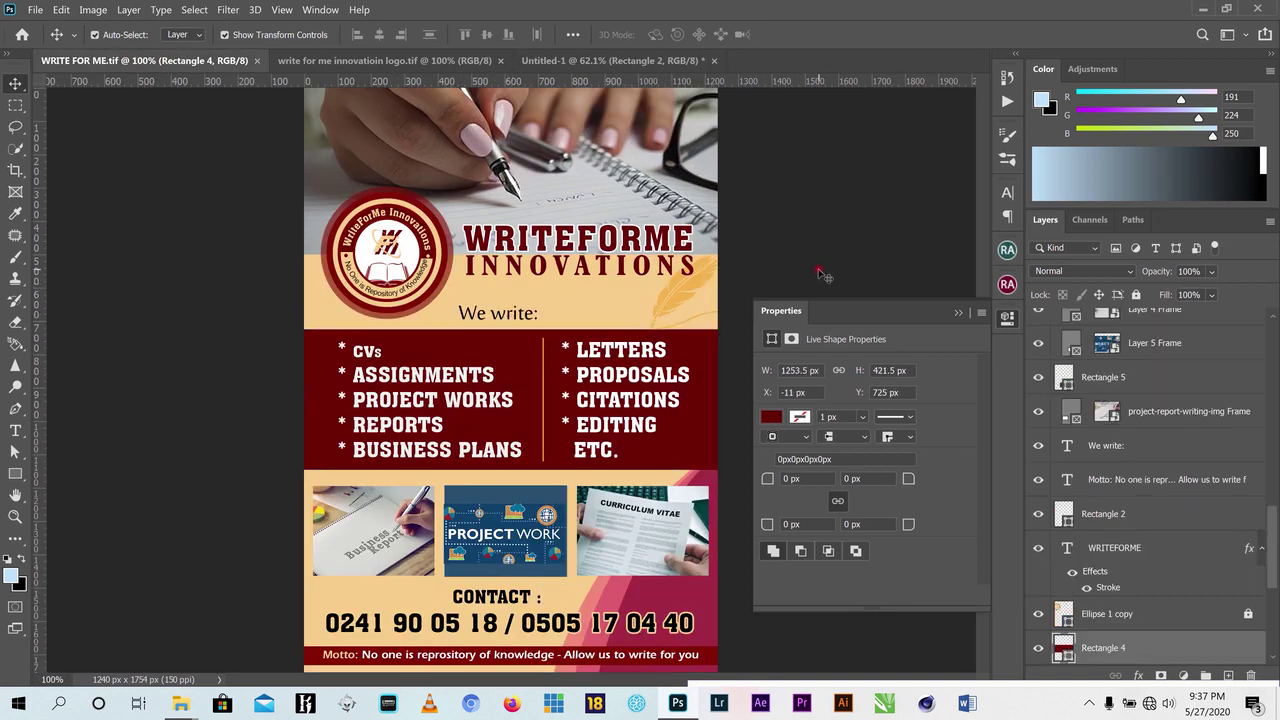
Step: Add a 24 pt WE WRITE text layer below the INNOVATIONS title
click(503, 318)
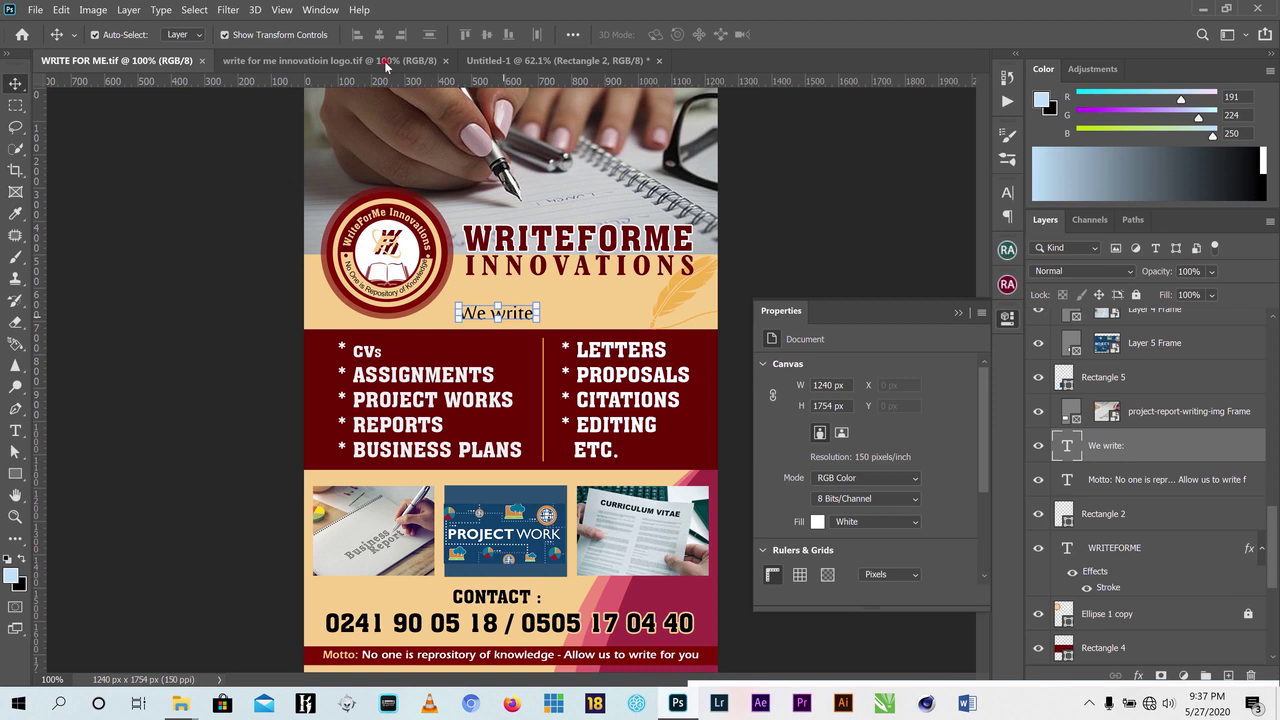
click(535, 62)
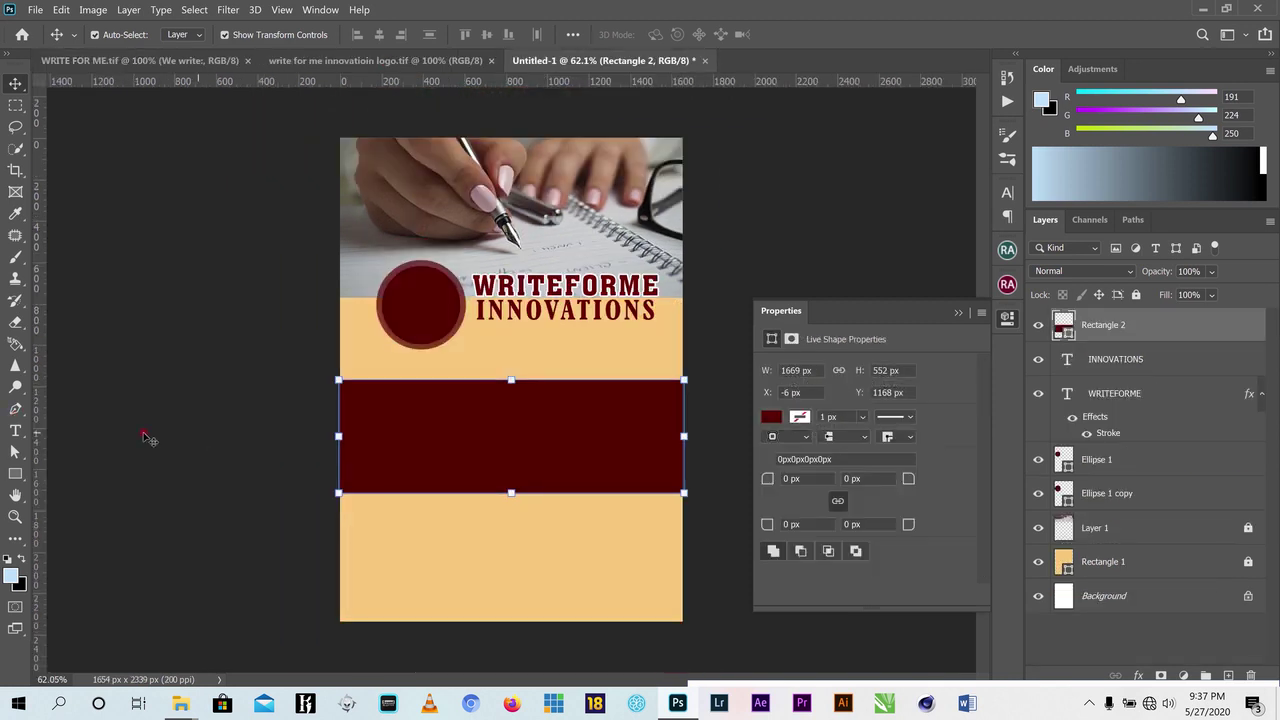
click(27, 428)
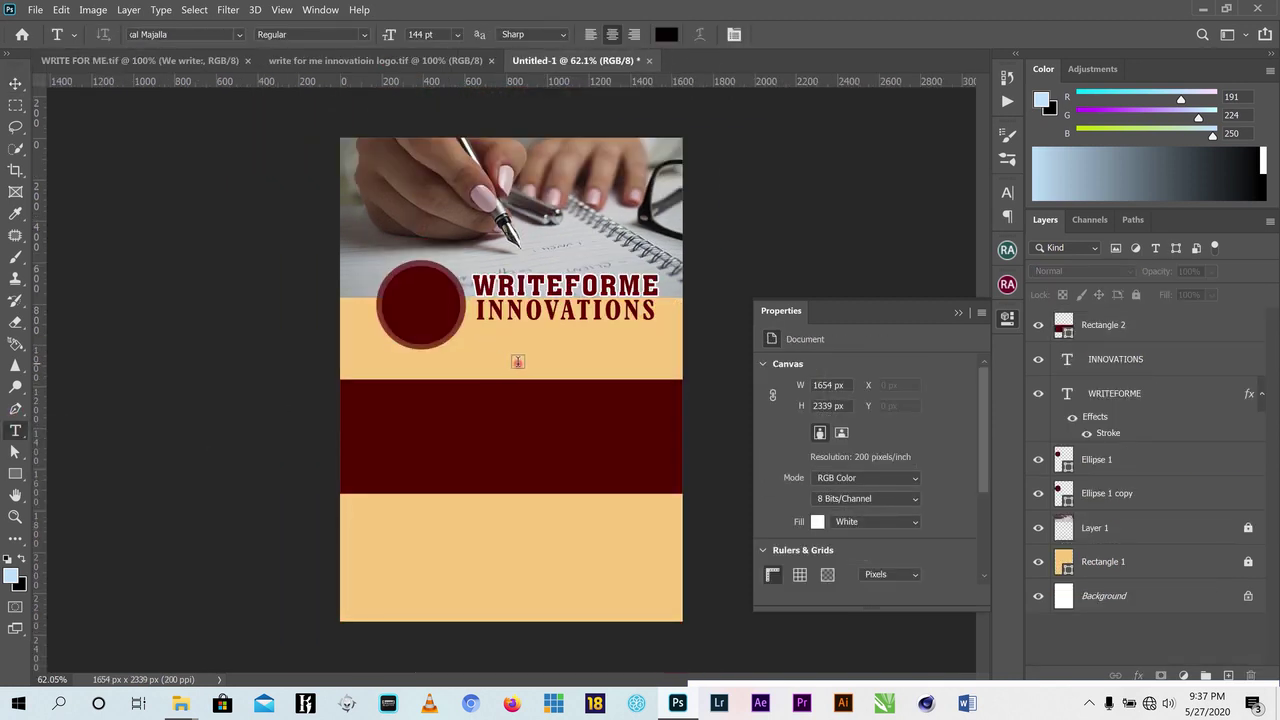
click(597, 373)
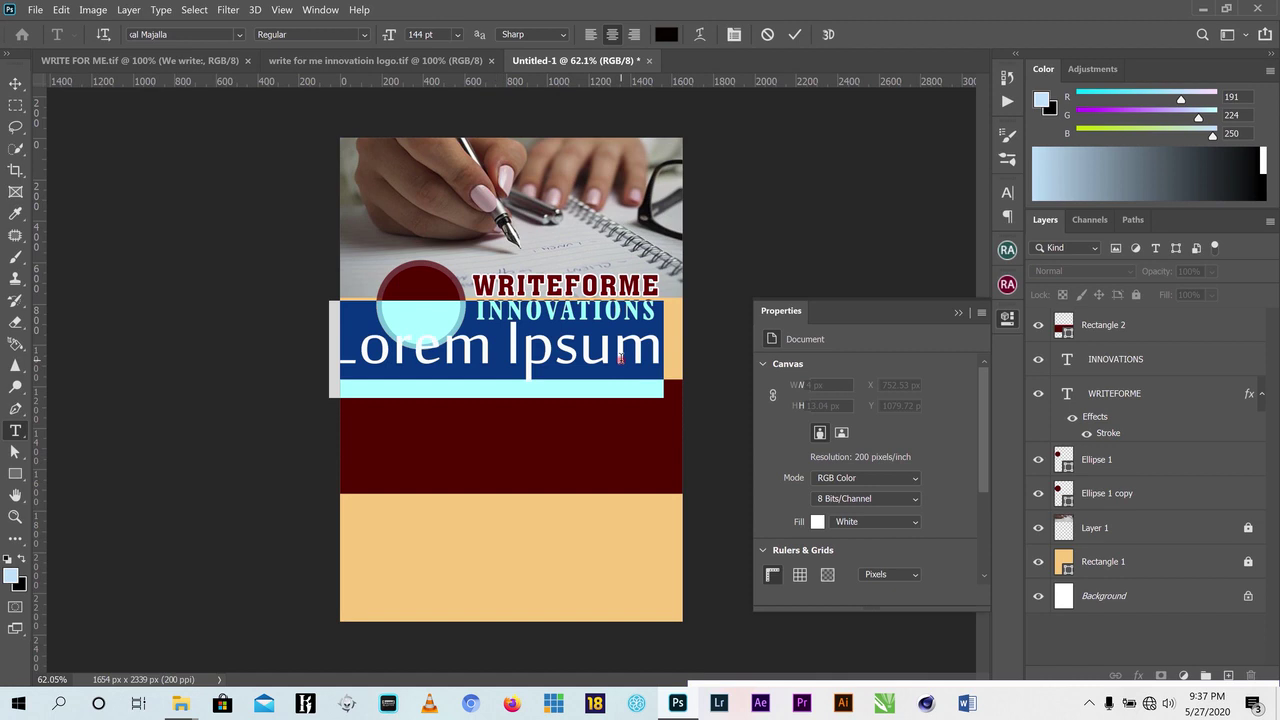
click(460, 35)
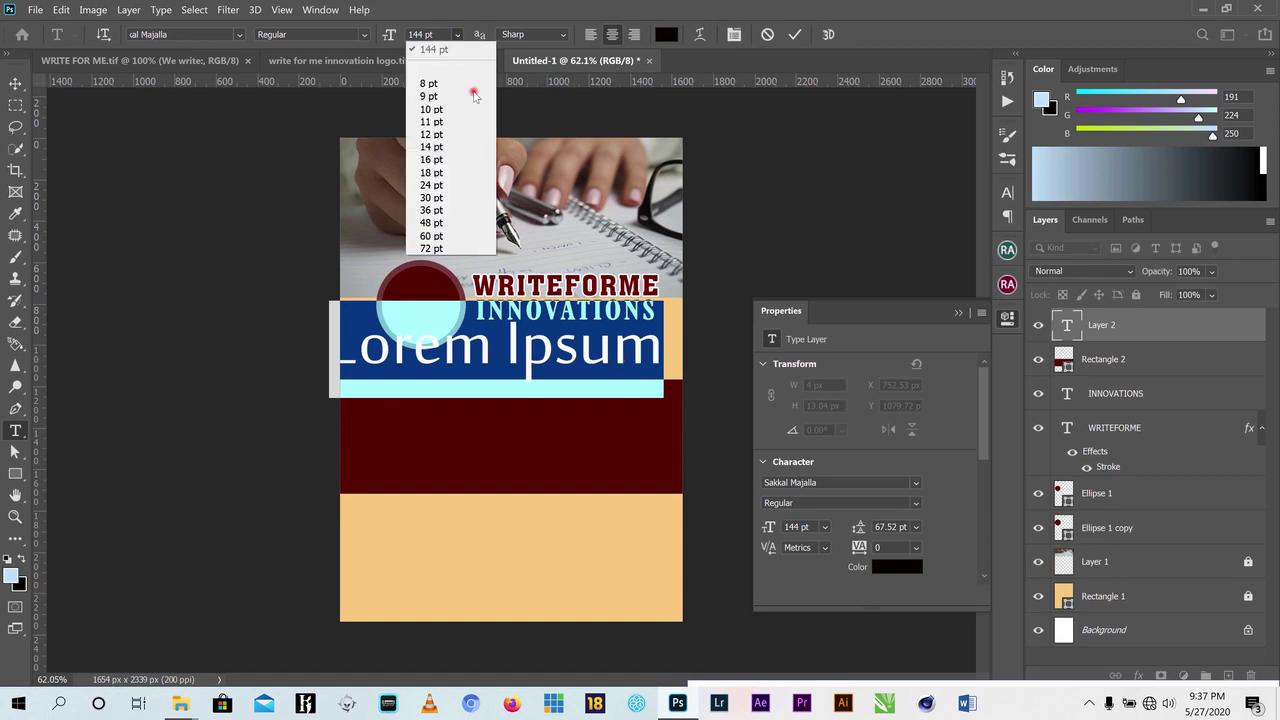
click(438, 187)
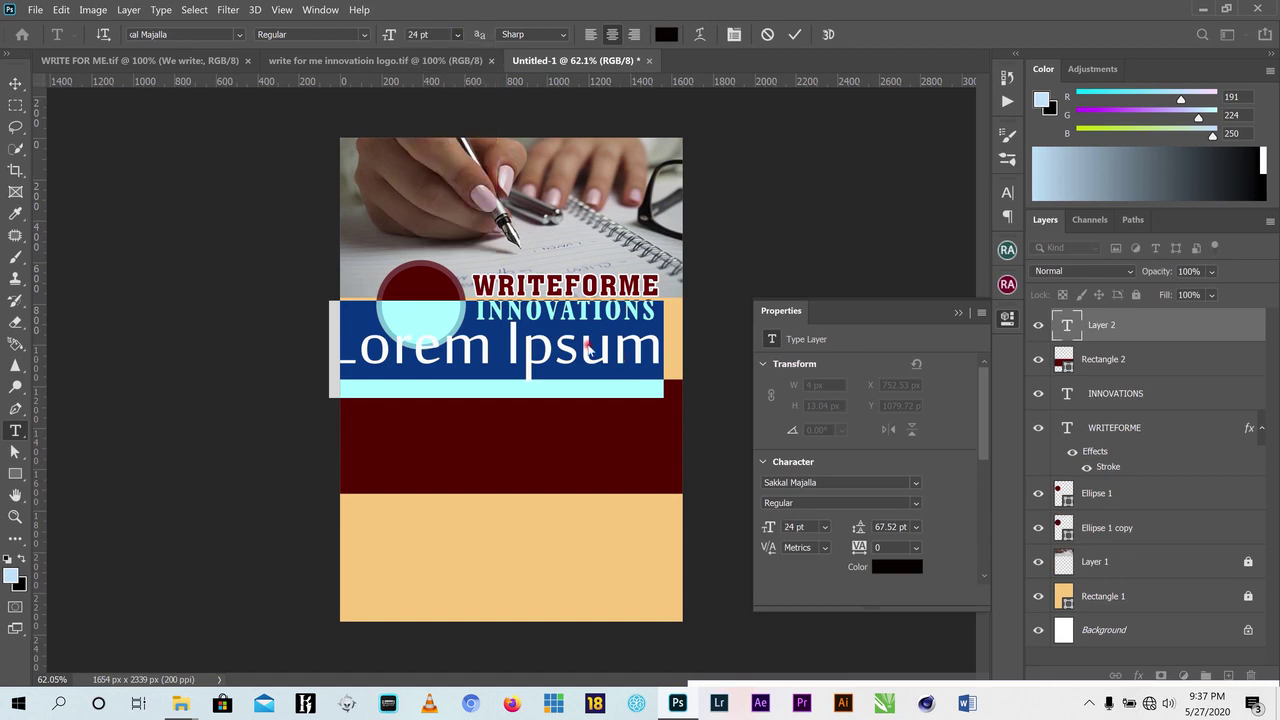
click(530, 357)
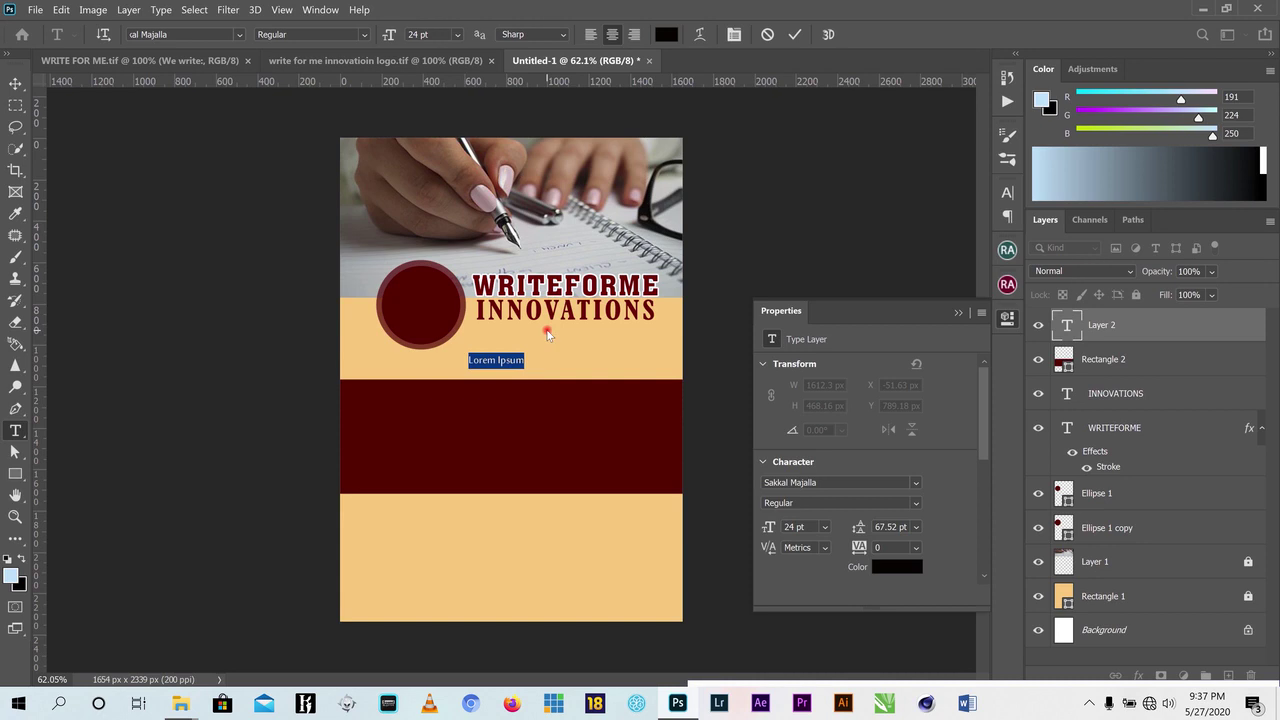
text(we)
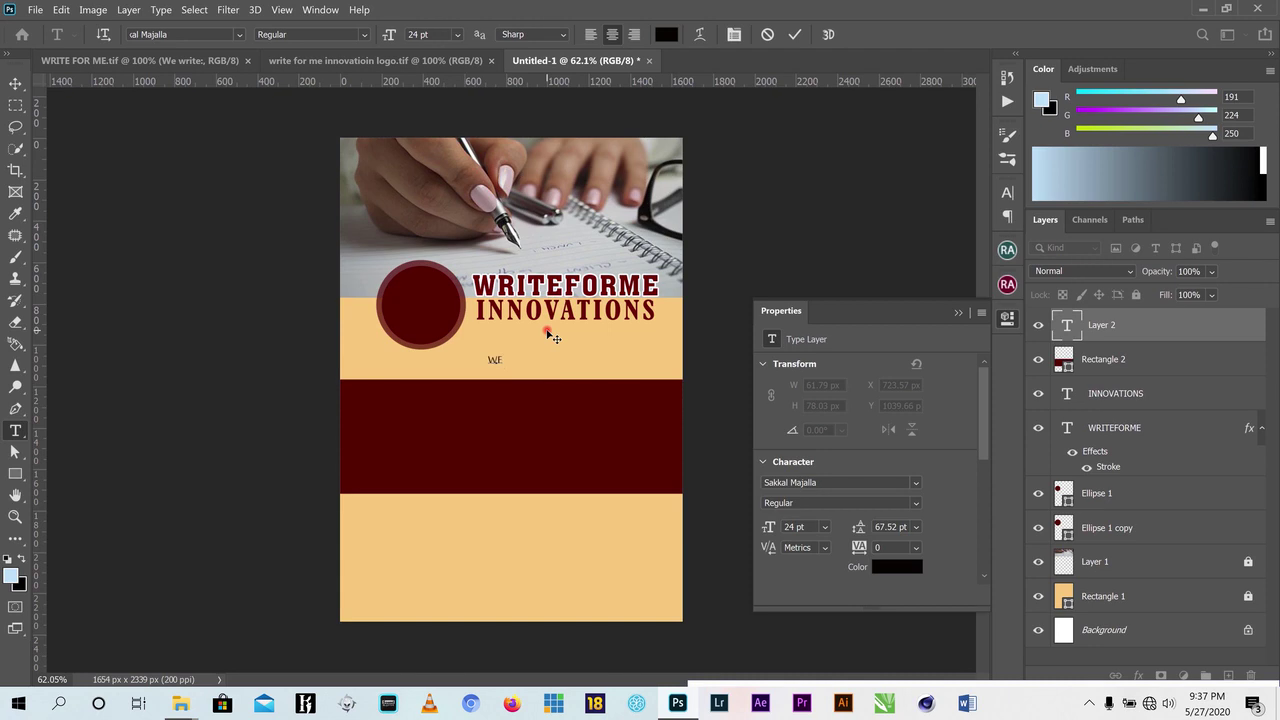
text(write)
click(791, 34)
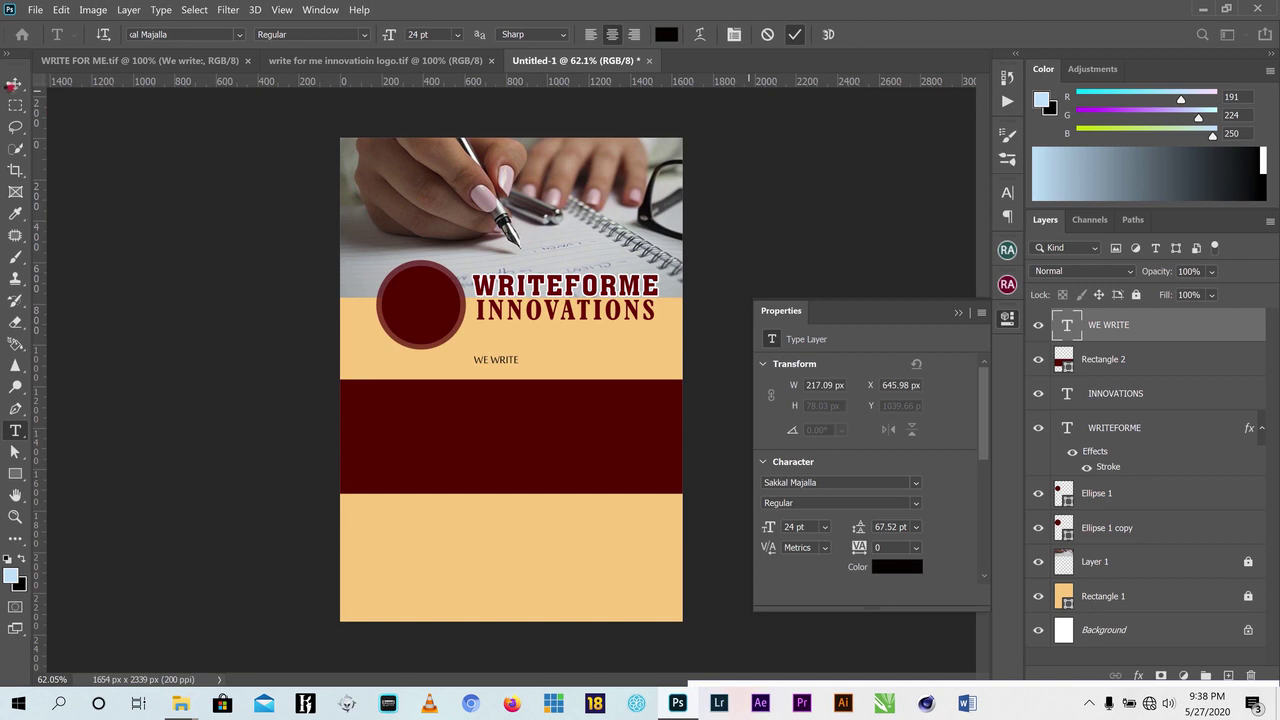
Step: Enlarge WE WRITE to 133% and nudge it left and down above the band
click(16, 83)
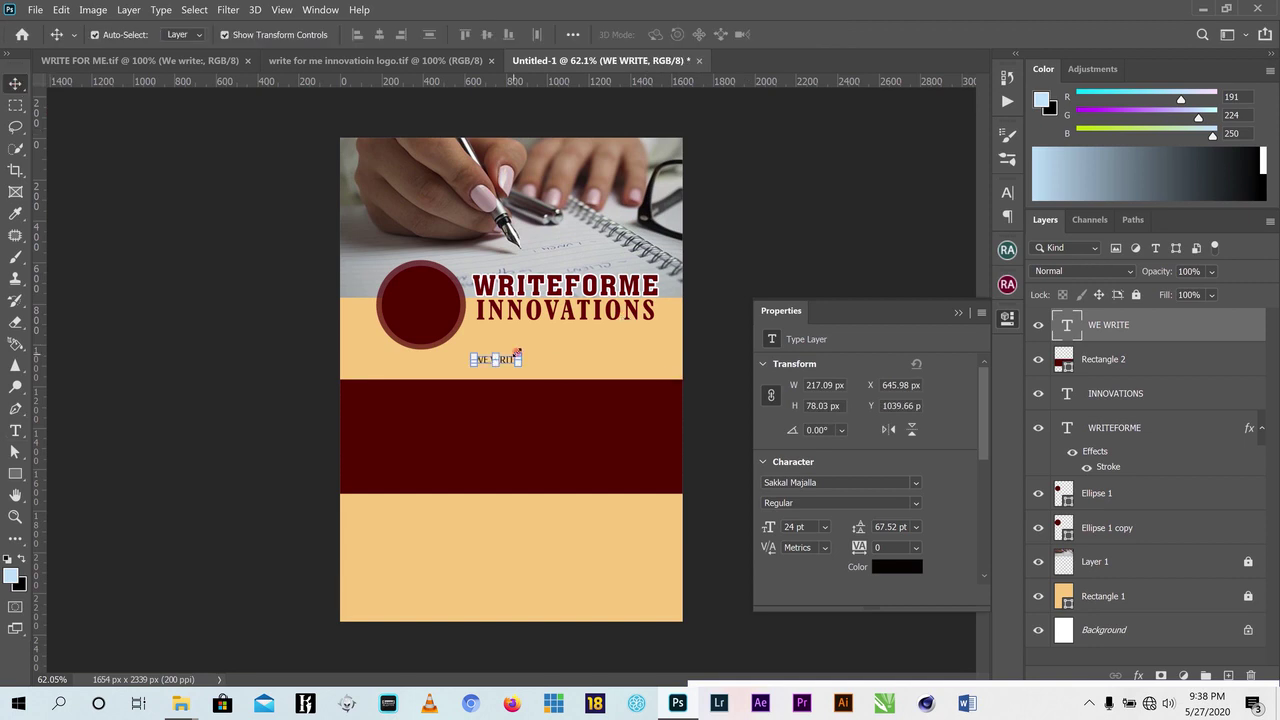
click(519, 353)
drag(529, 346, 544, 340)
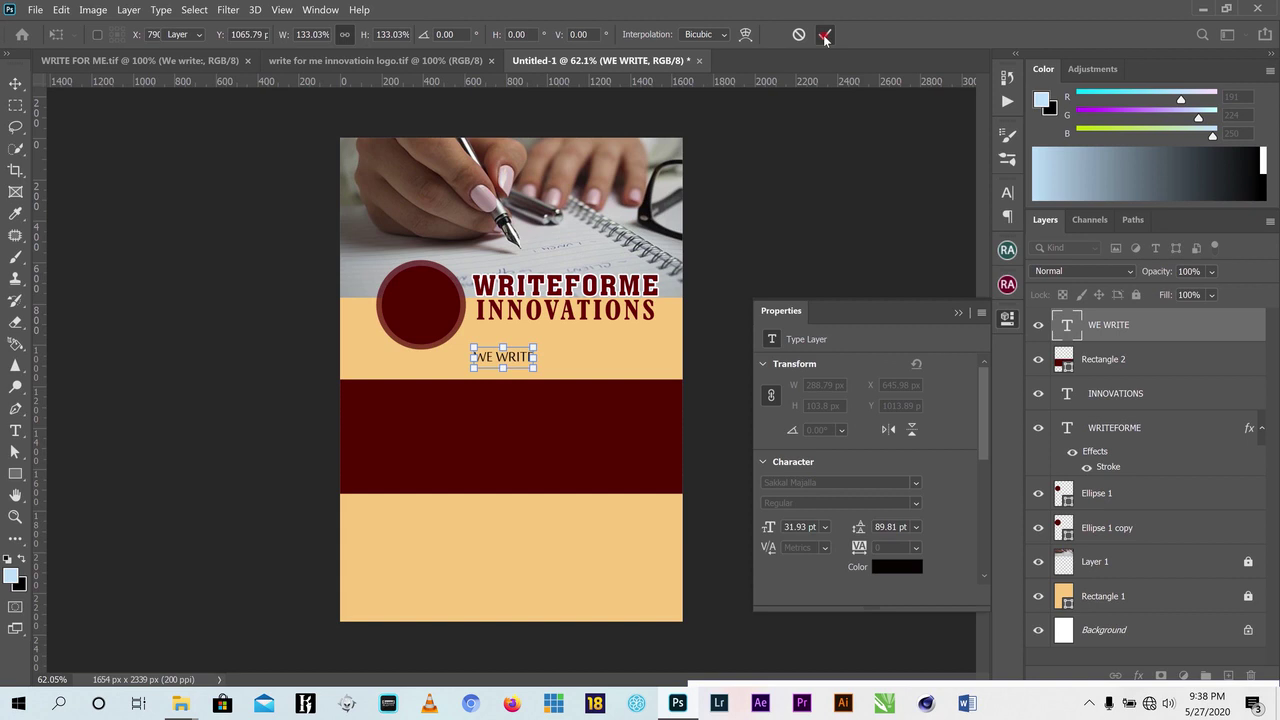
key(Return)
drag(515, 353, 500, 369)
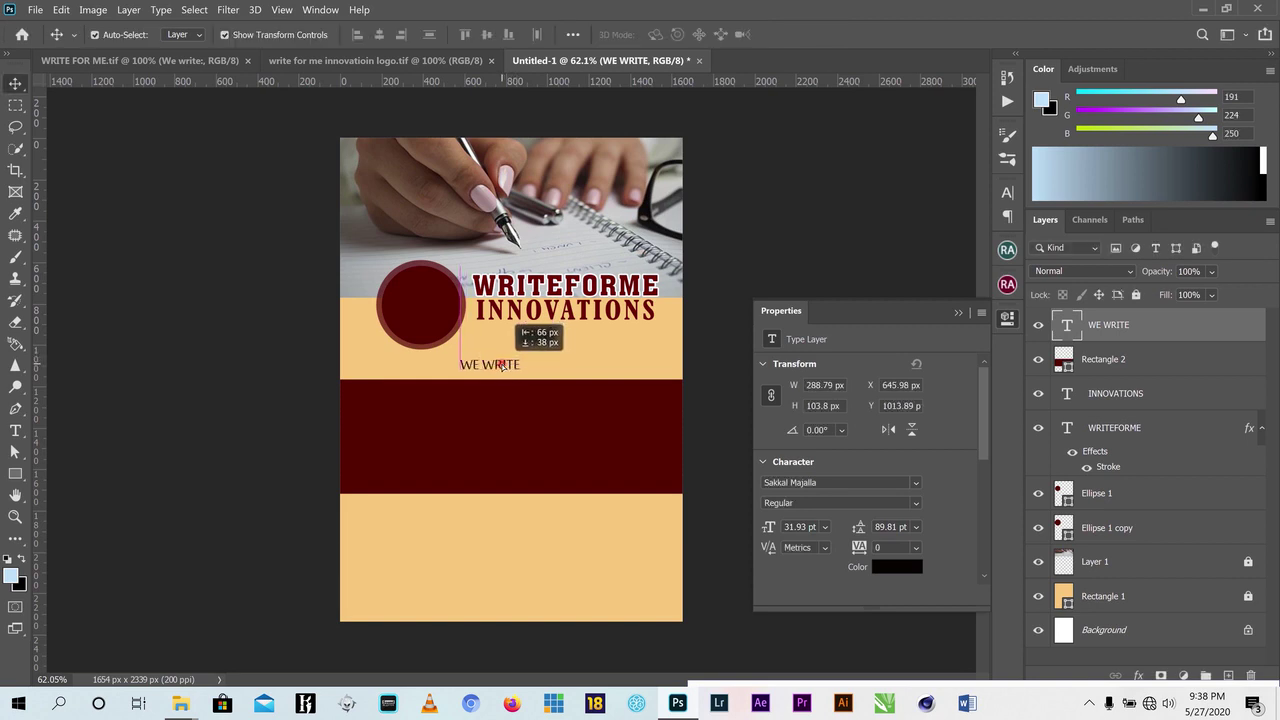
click(527, 399)
key(ctrl+t)
Step: Nudge WE WRITE up slightly and raise the dark red band with arrow keys
click(824, 34)
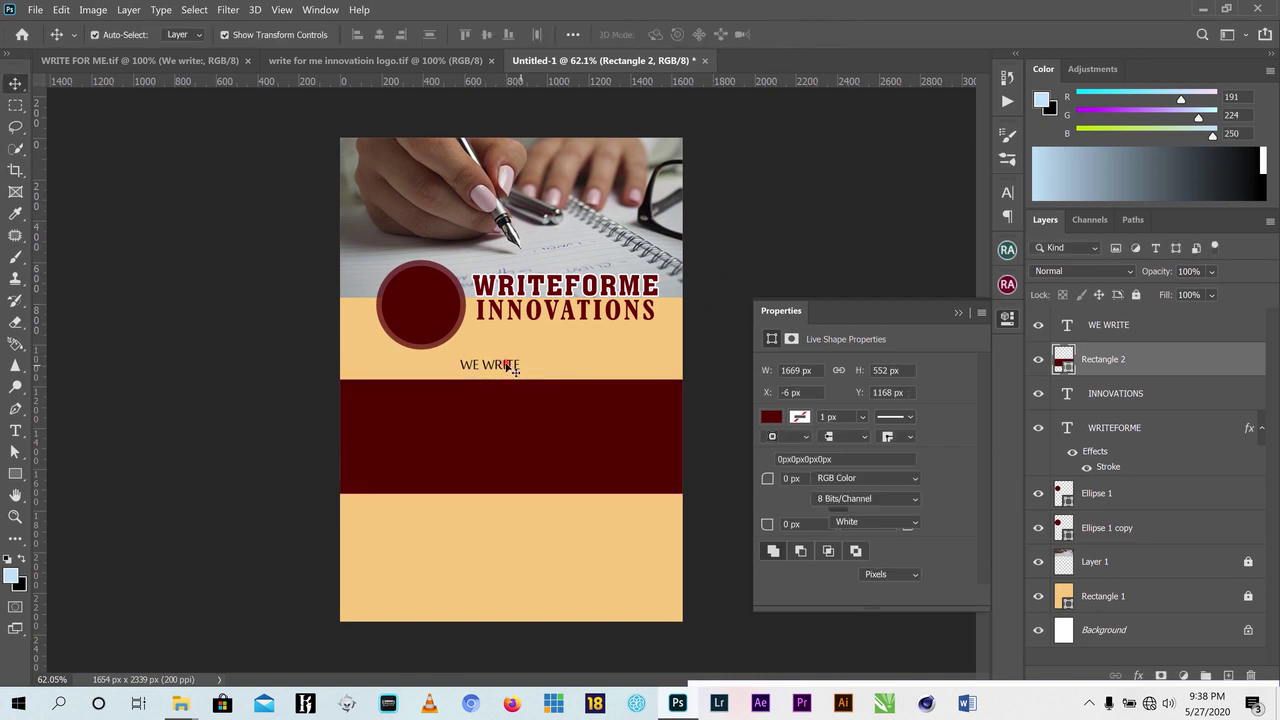
drag(508, 363, 508, 358)
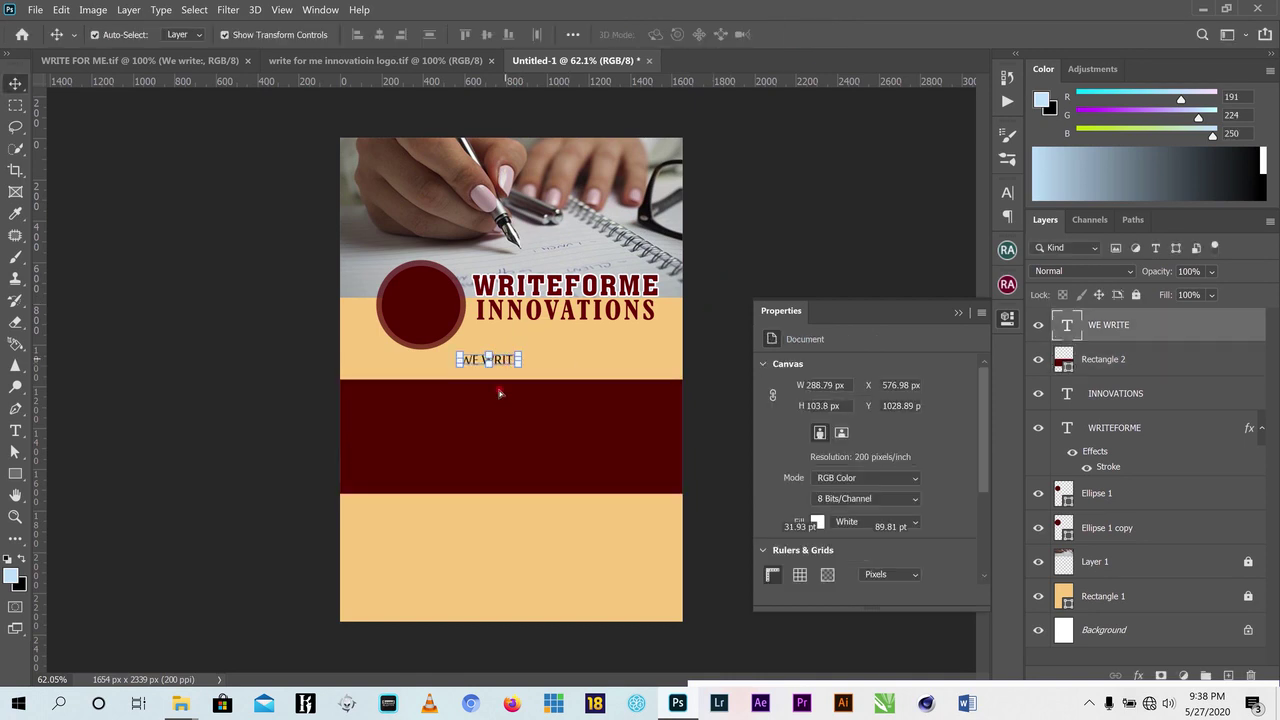
click(500, 393)
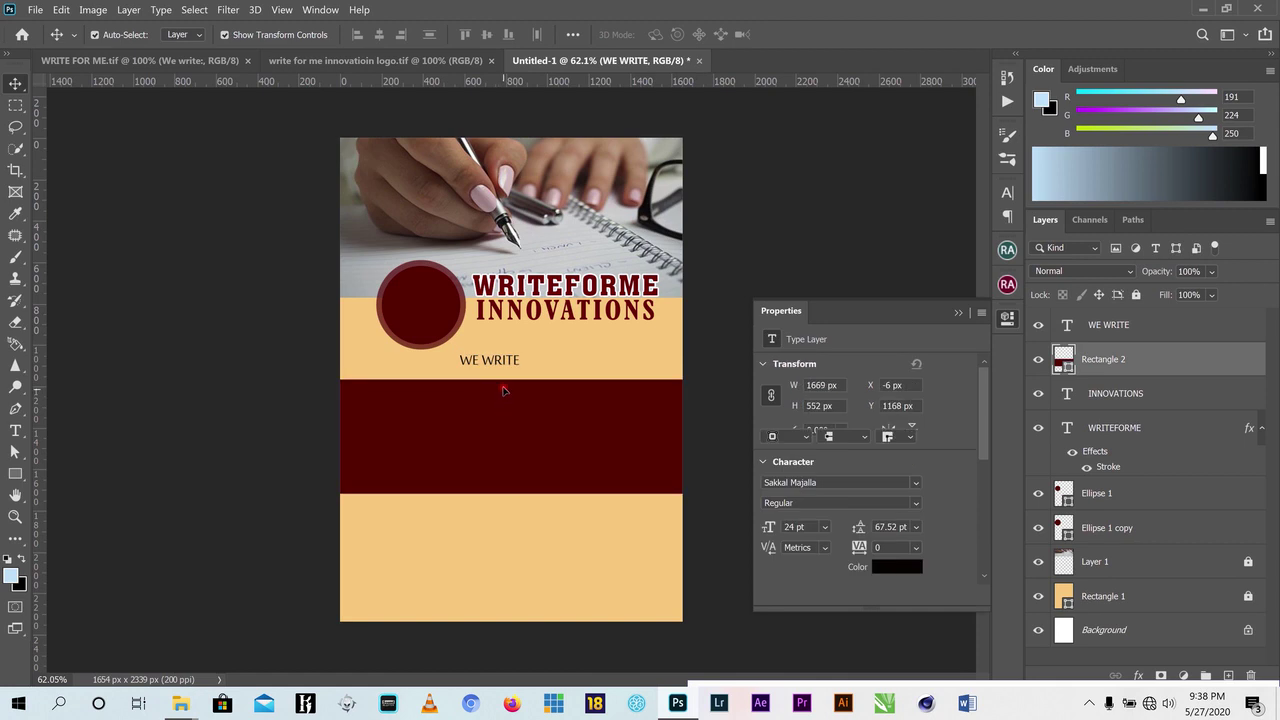
key(shift+Up)
key(Up)
key(Down)
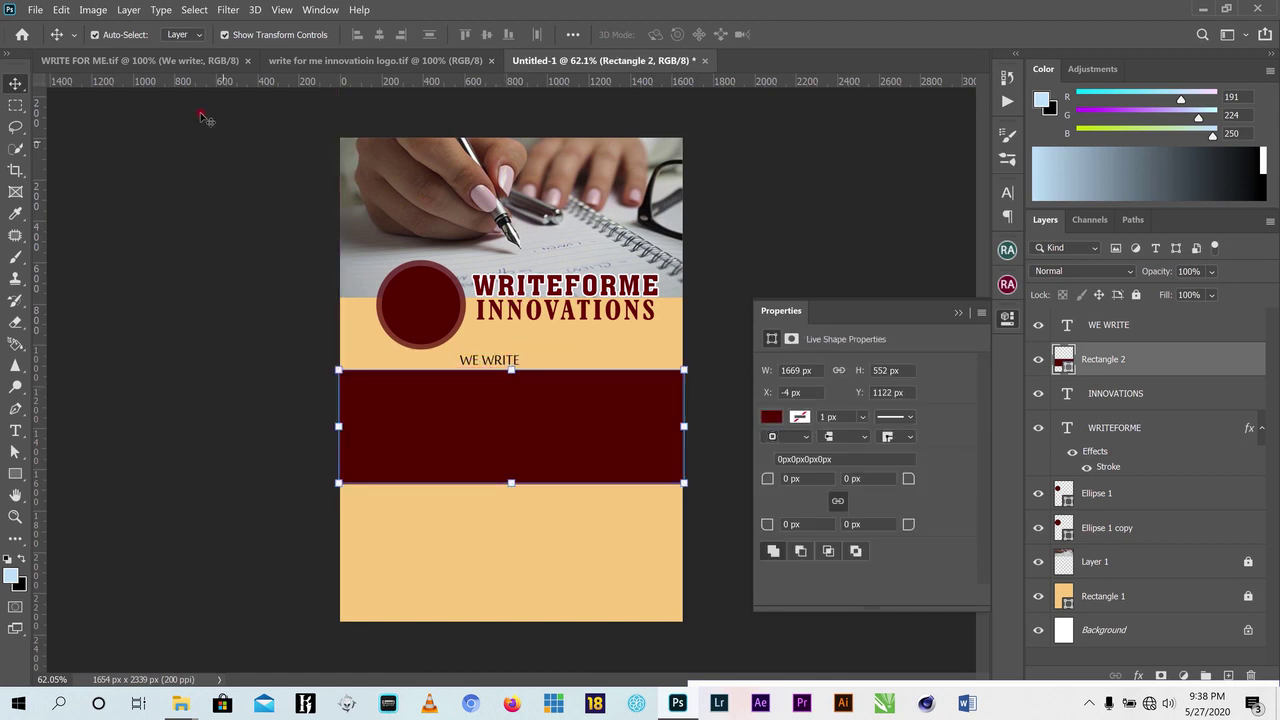
click(197, 64)
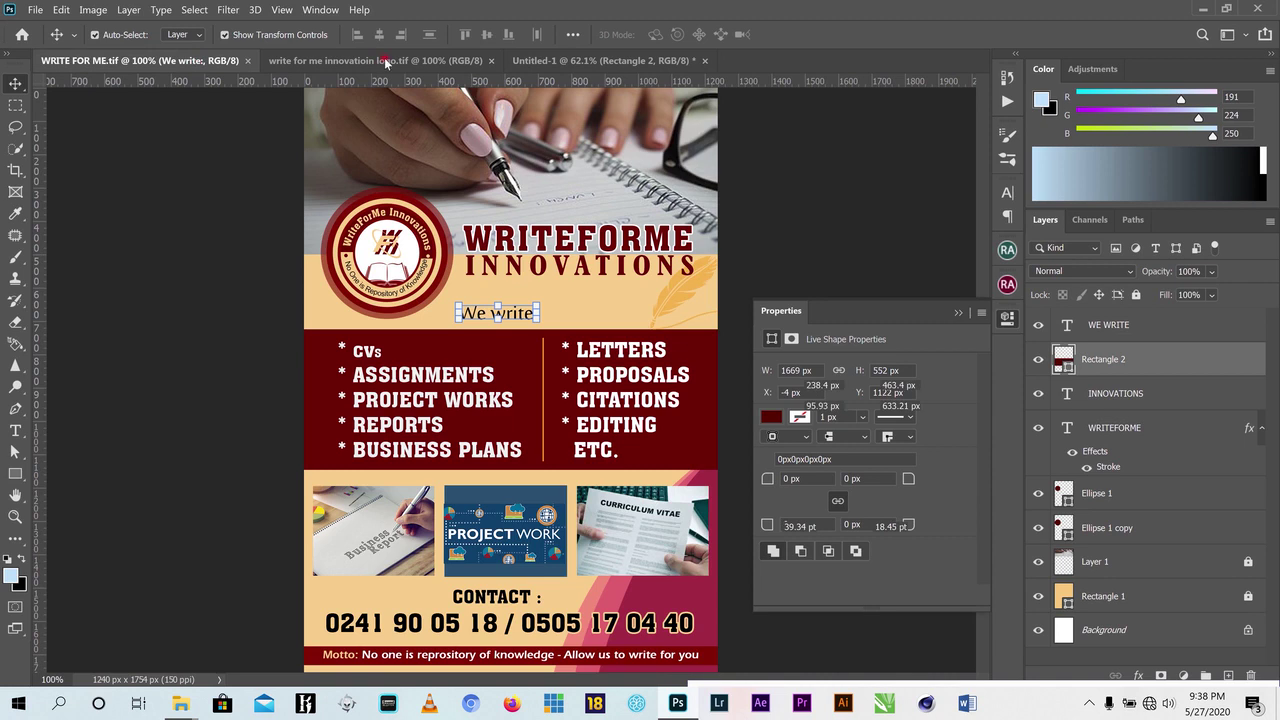
click(573, 61)
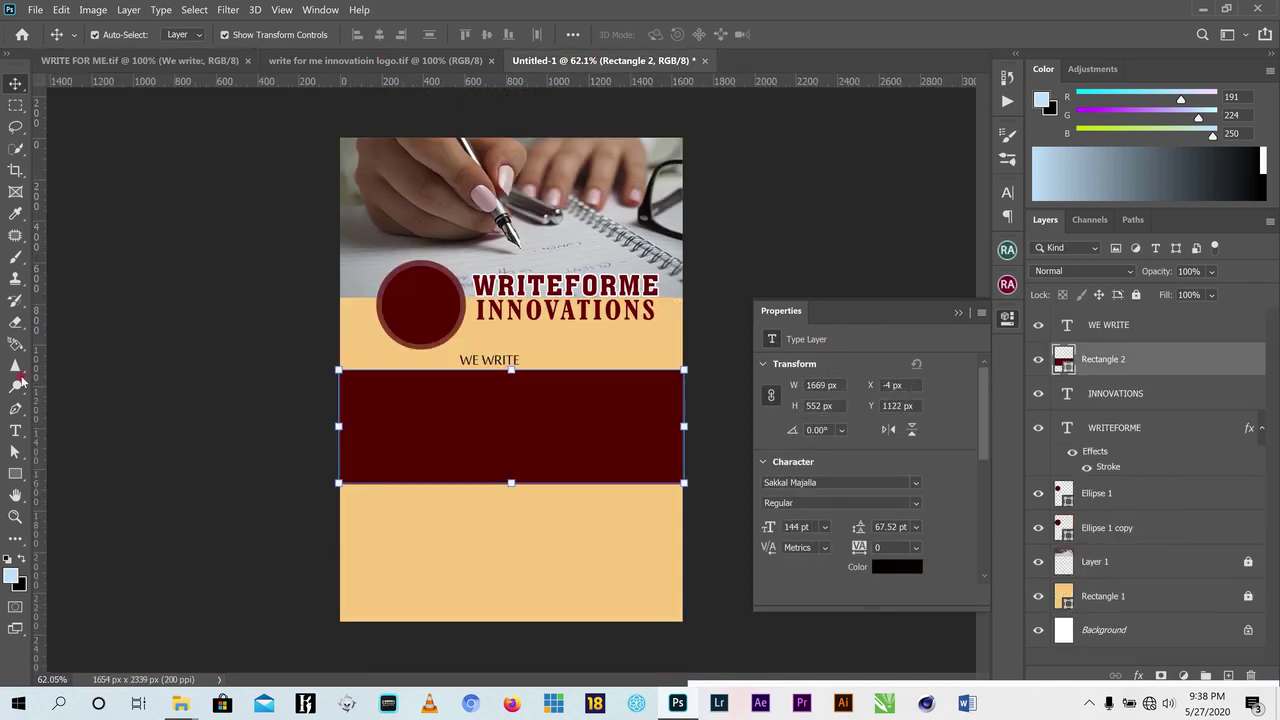
Step: Retype the heading as We Write in sentence case
click(15, 430)
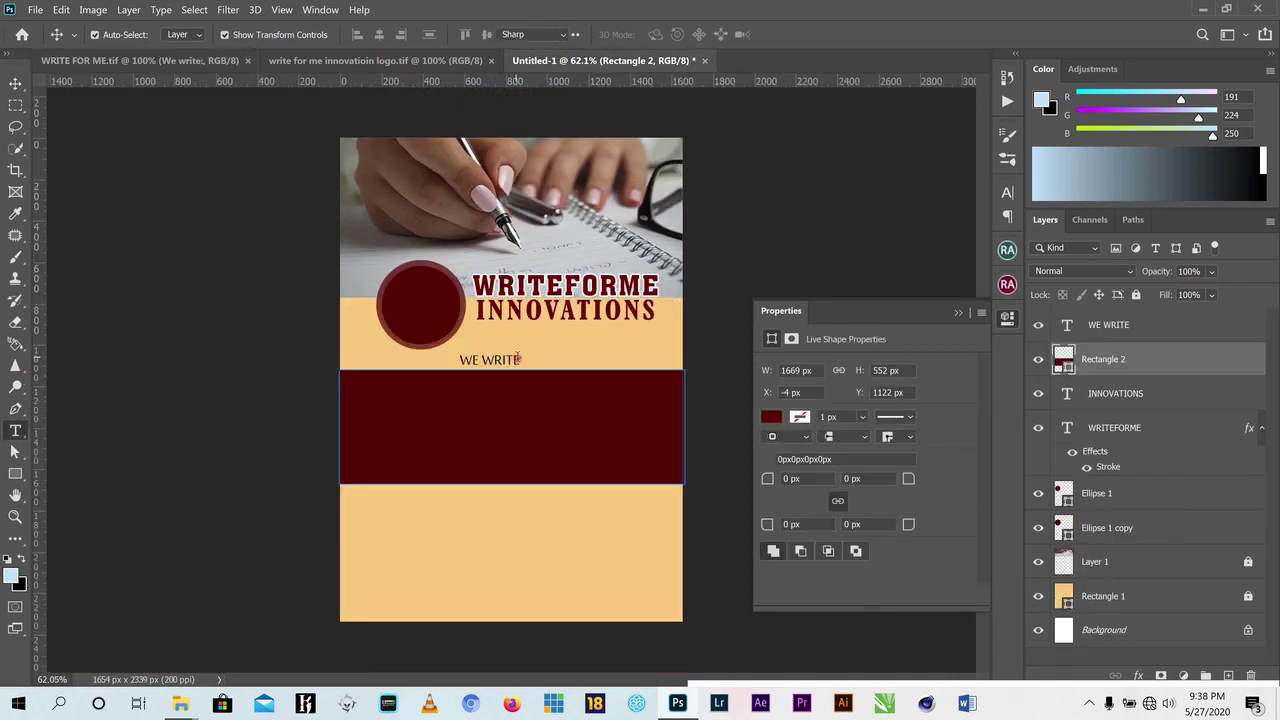
drag(518, 360, 480, 360)
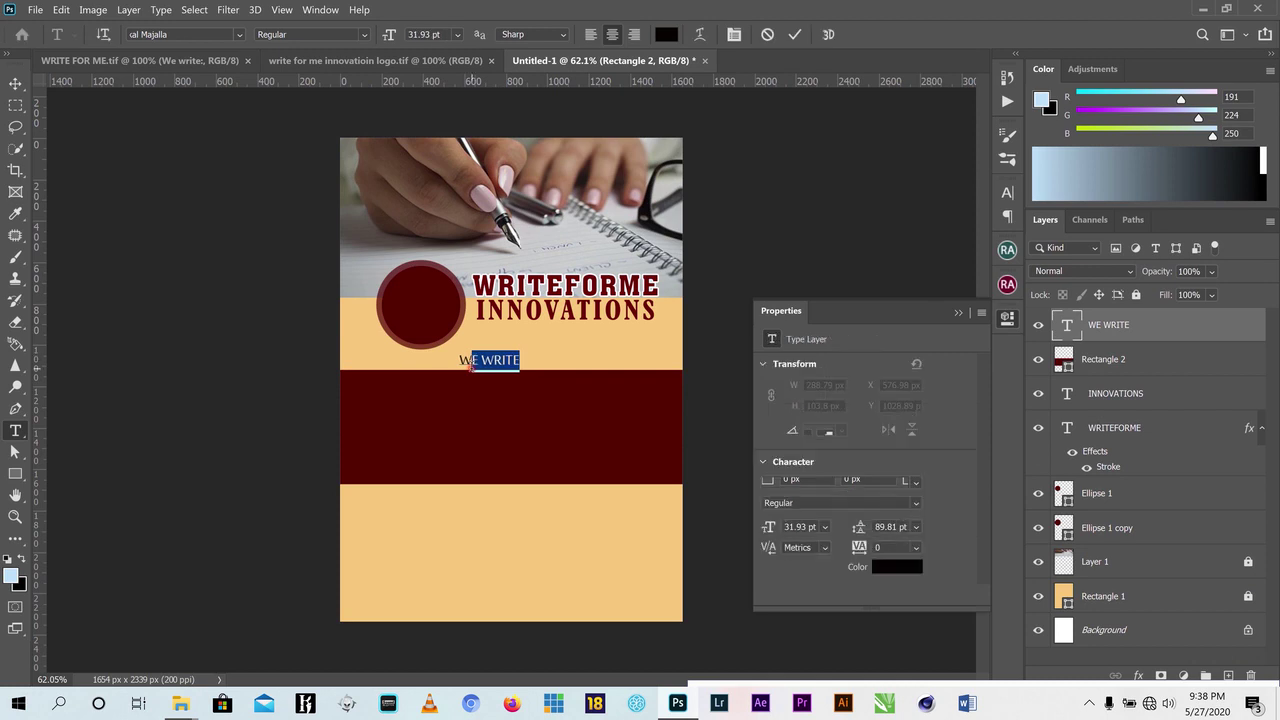
text(e)
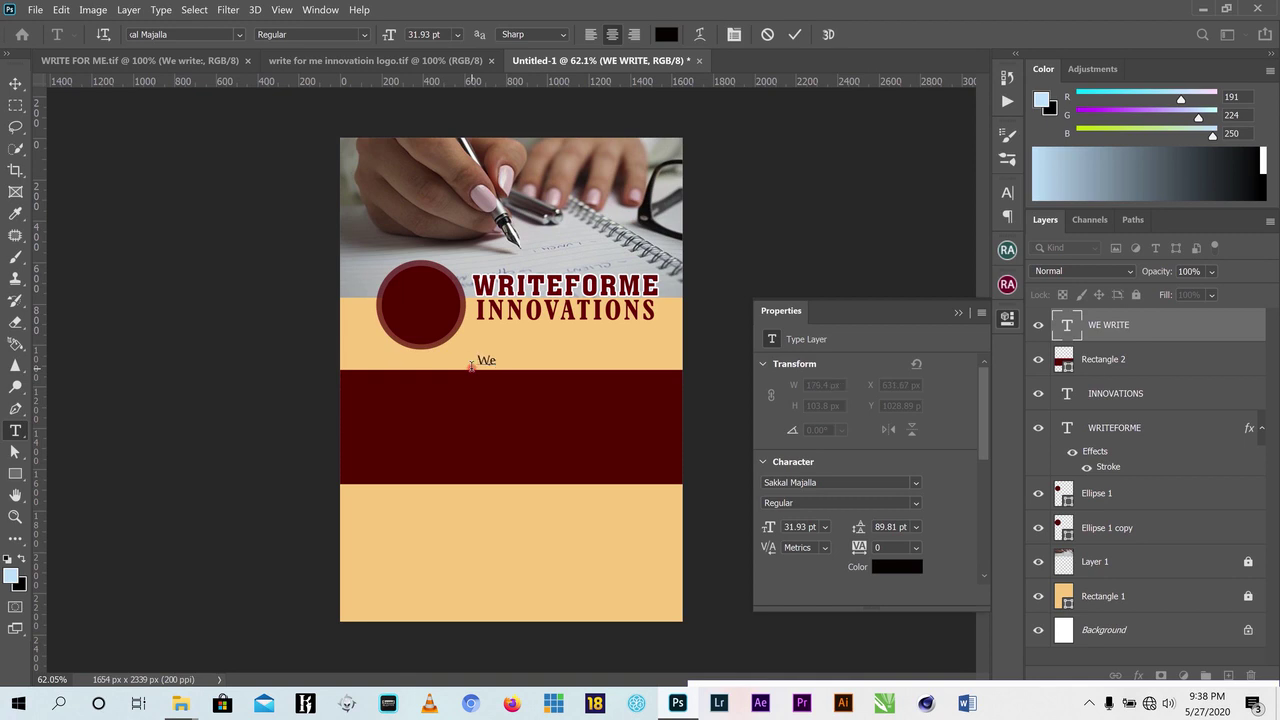
text(Write)
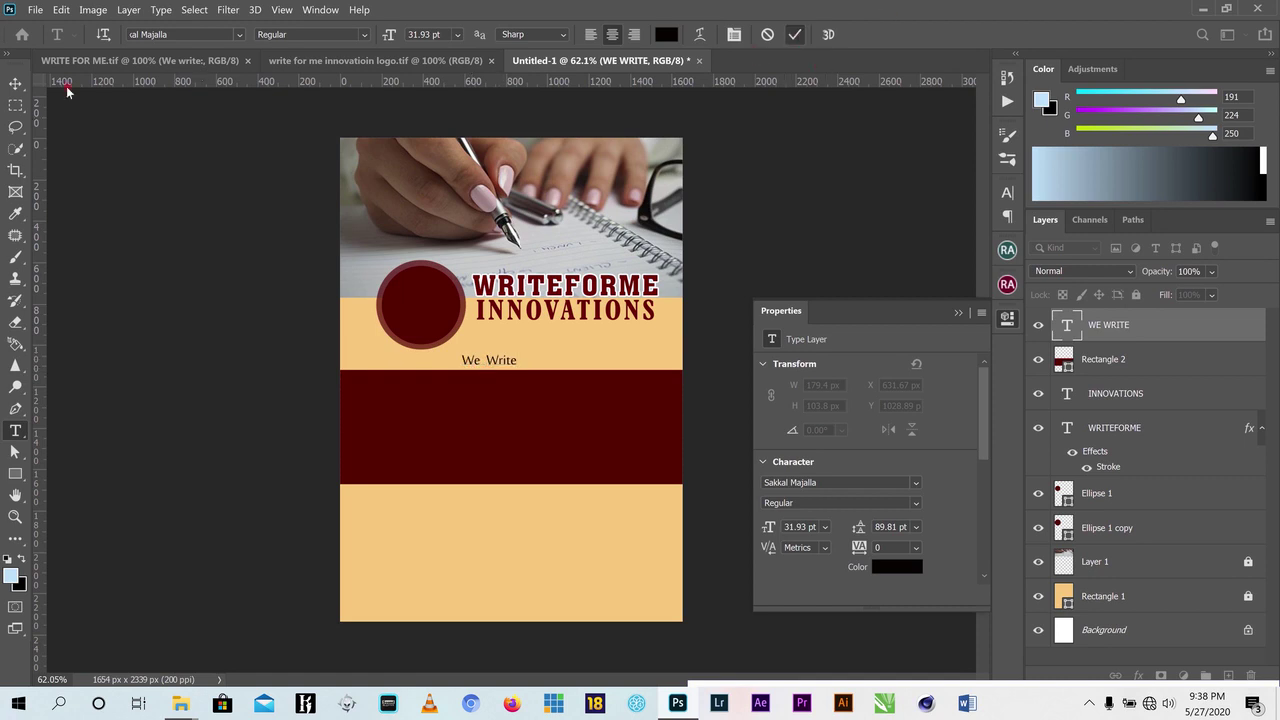
click(18, 84)
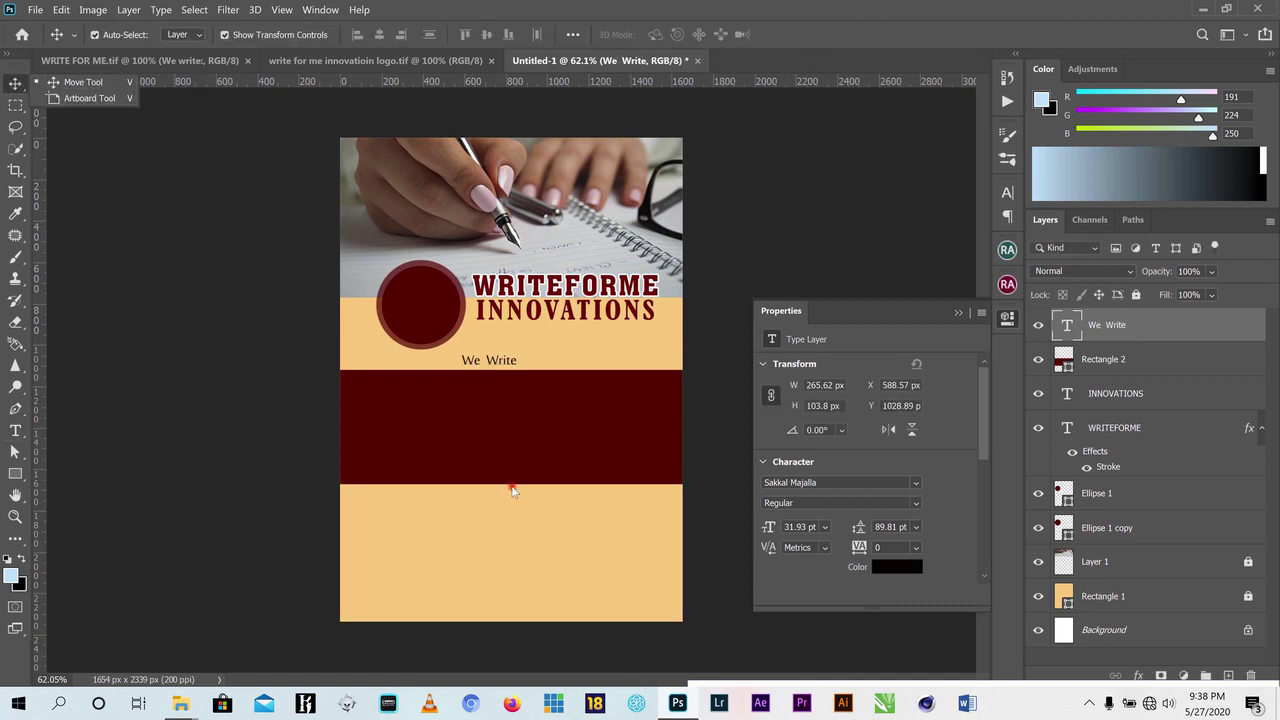
click(346, 62)
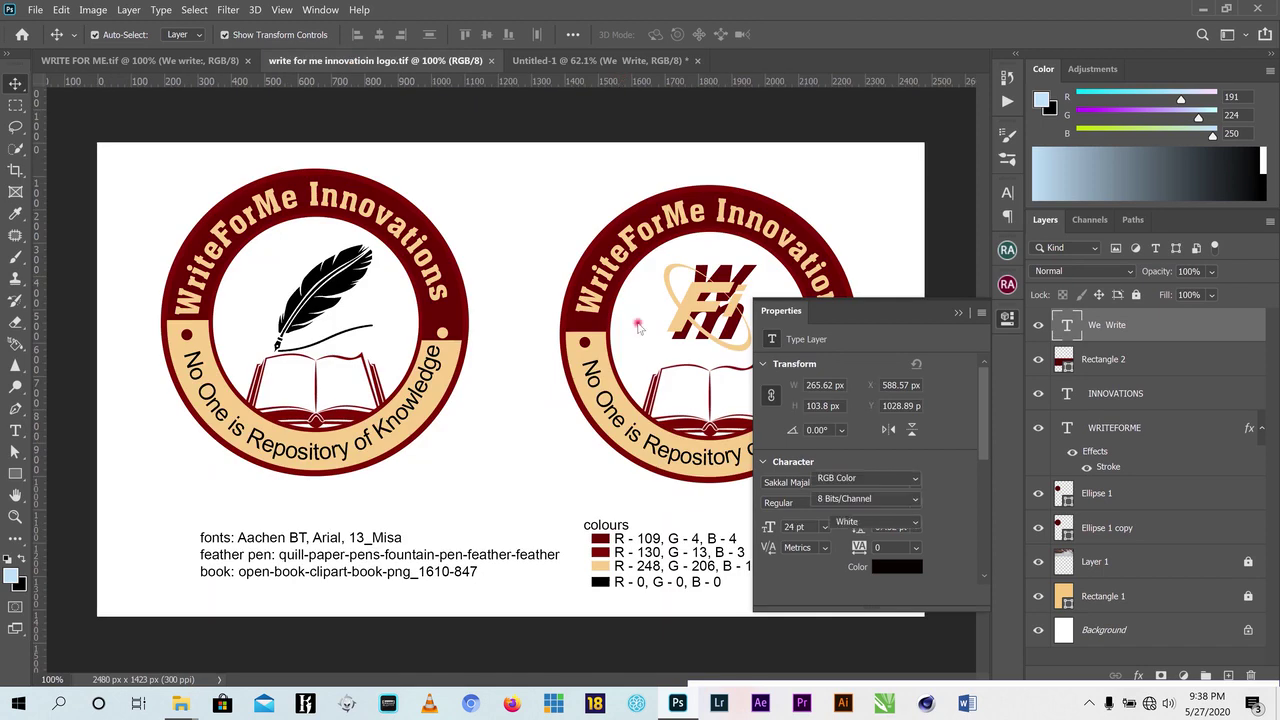
Step: Select the right-hand WriteForMe Innovations logo's layers and drag them onto the Untitled-1 flyer
click(958, 313)
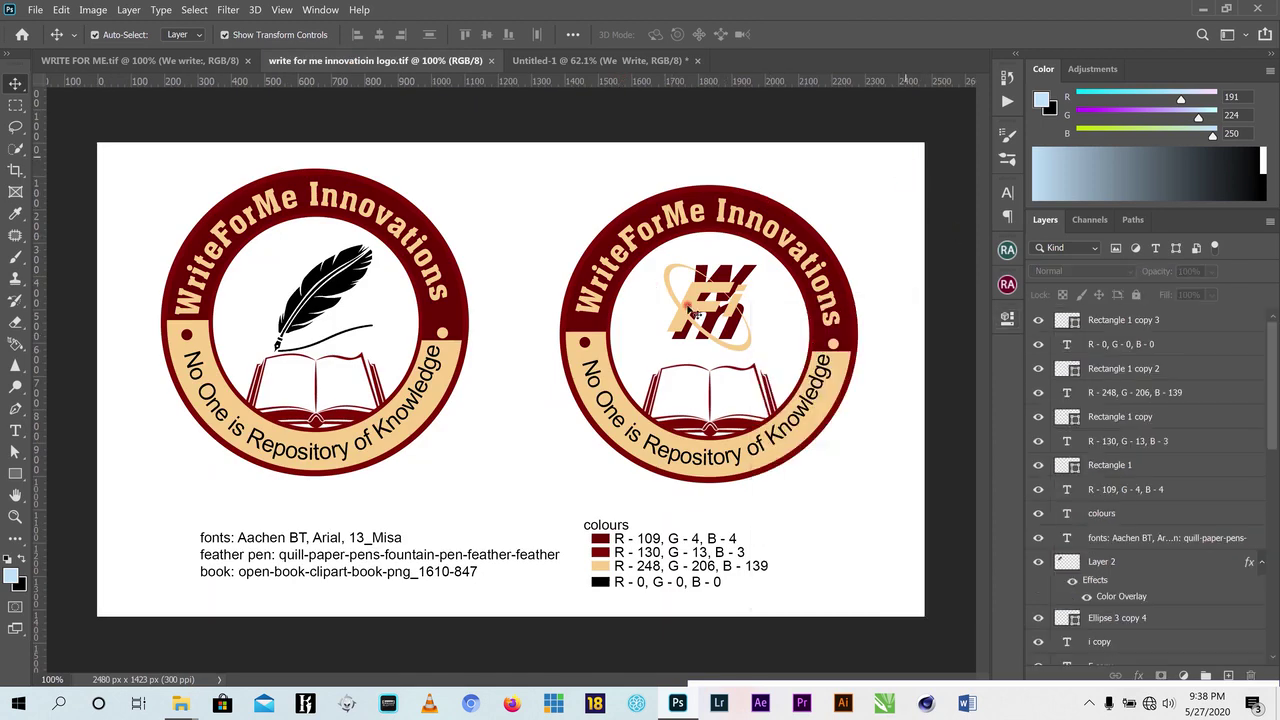
drag(889, 170, 550, 510)
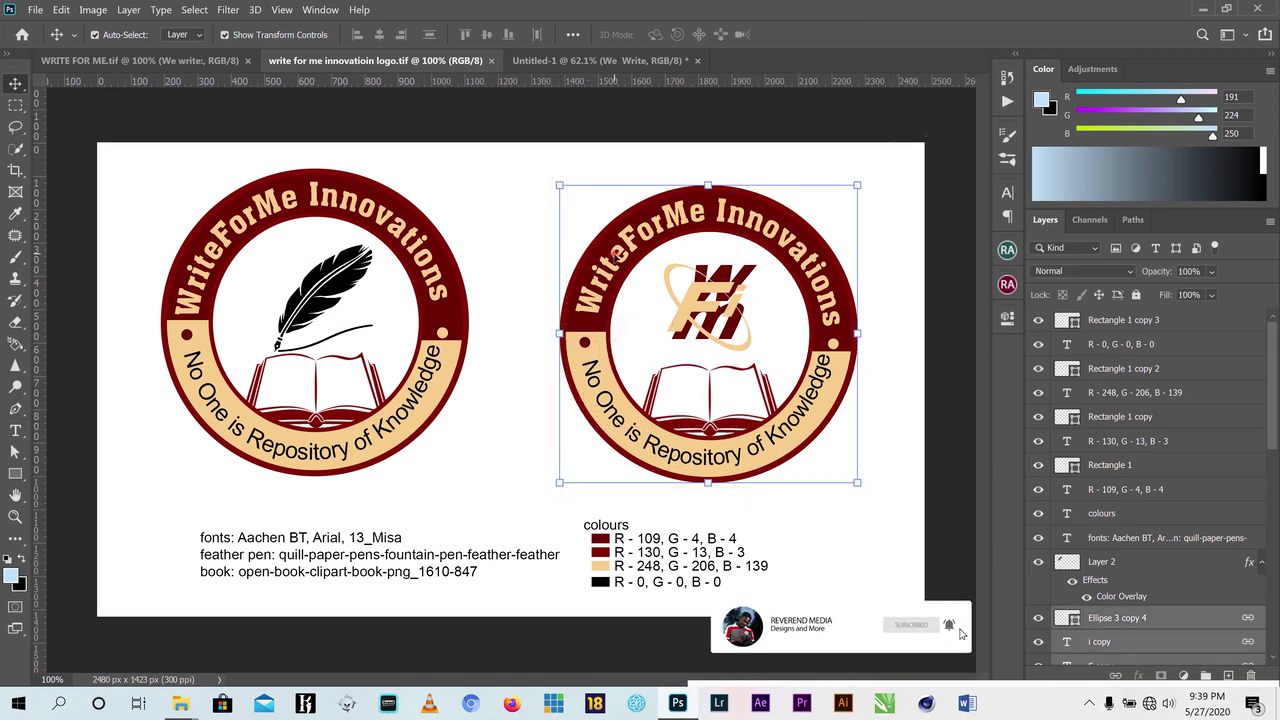
mouse_move(621, 253)
mouse_down()
mouse_move(606, 234)
mouse_move(580, 240)
mouse_move(621, 241)
mouse_up()
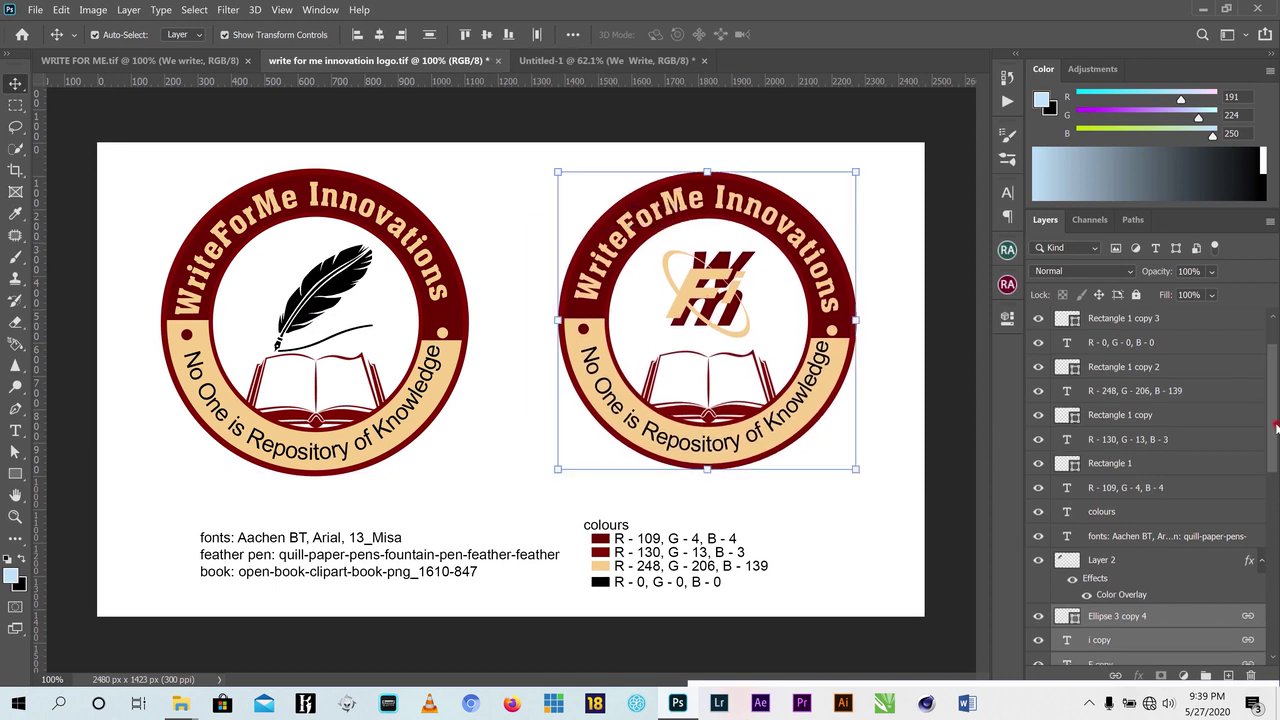
scroll(1274, 386, down, 6)
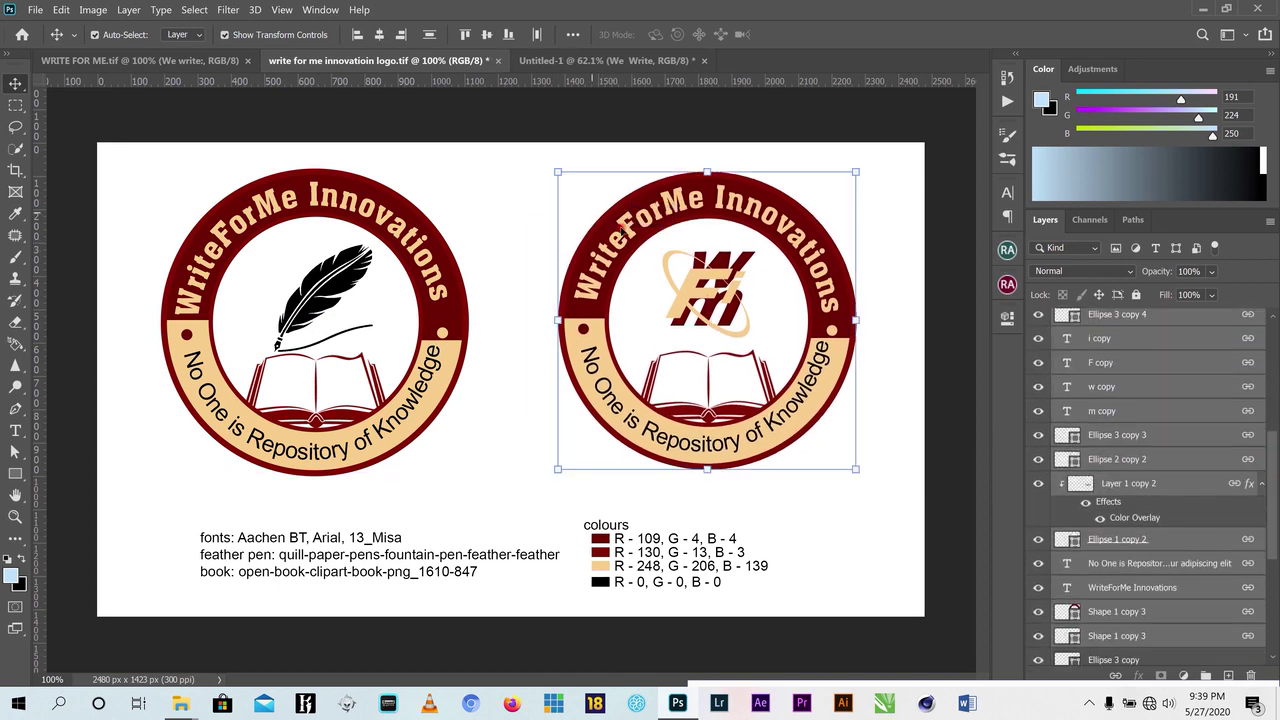
drag(627, 231, 604, 354)
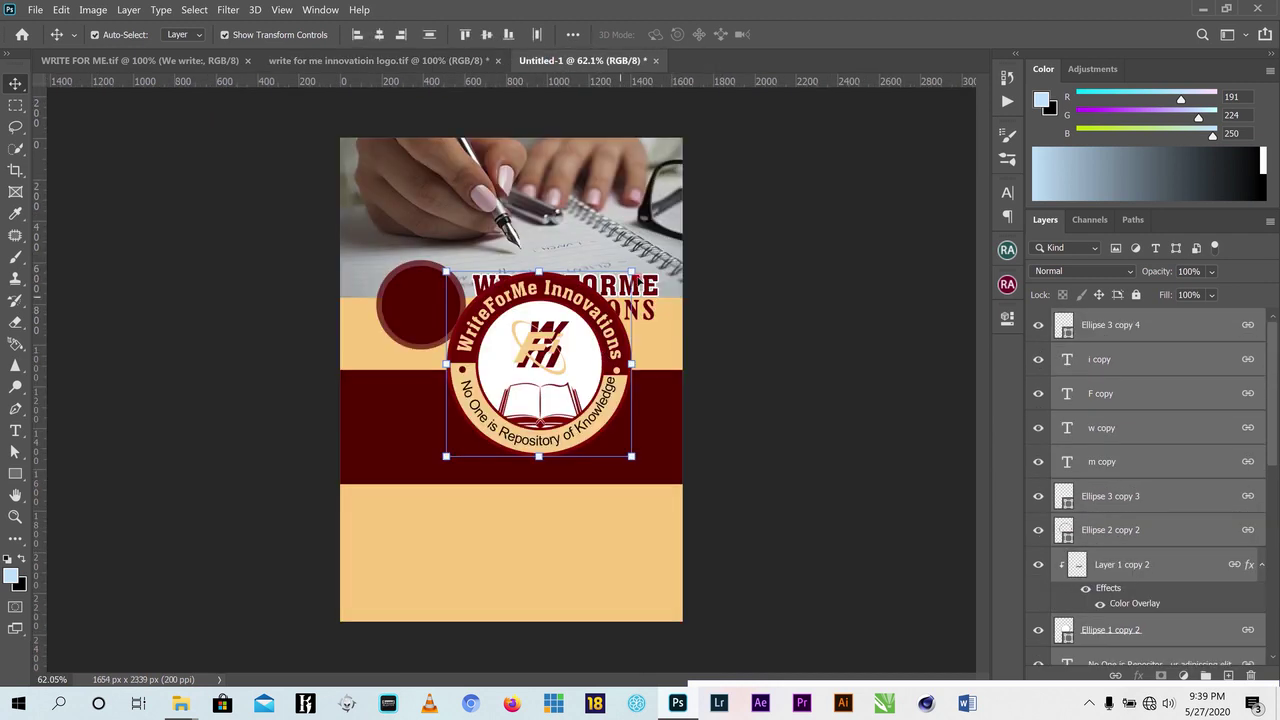
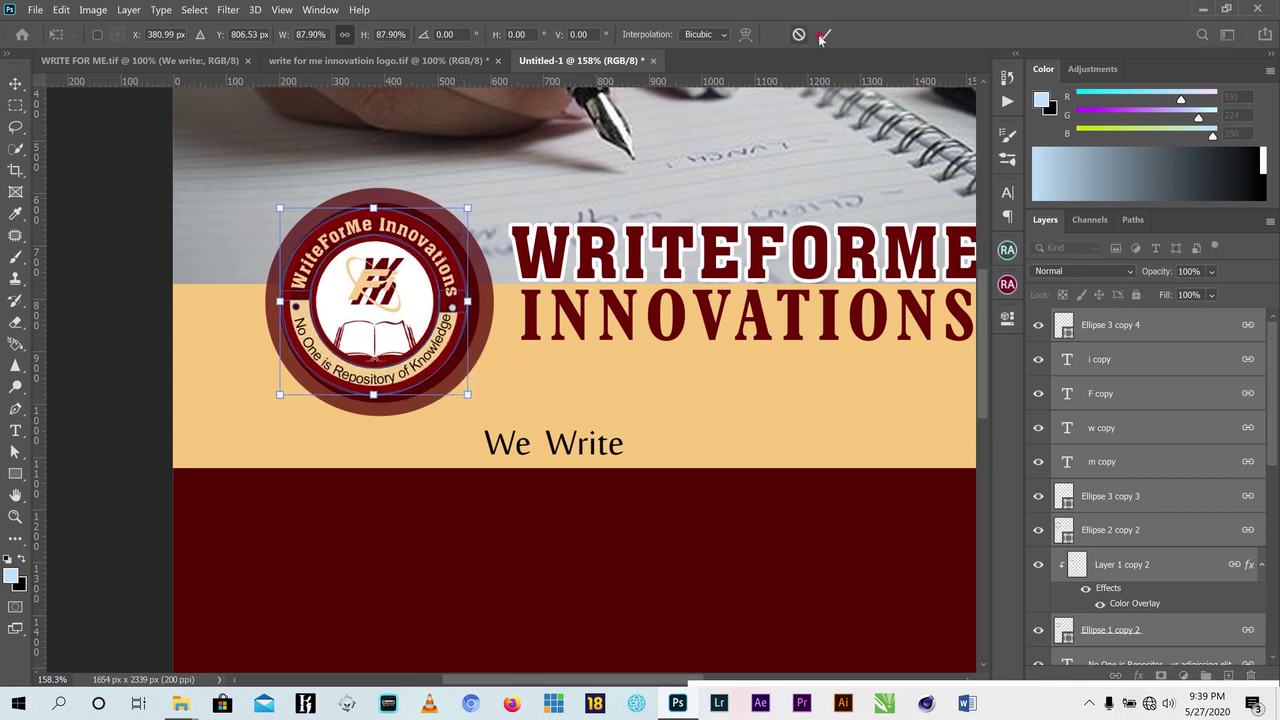
Step: Select all the logo badge layers, enlarge them to 116.75% and commit
key(Return)
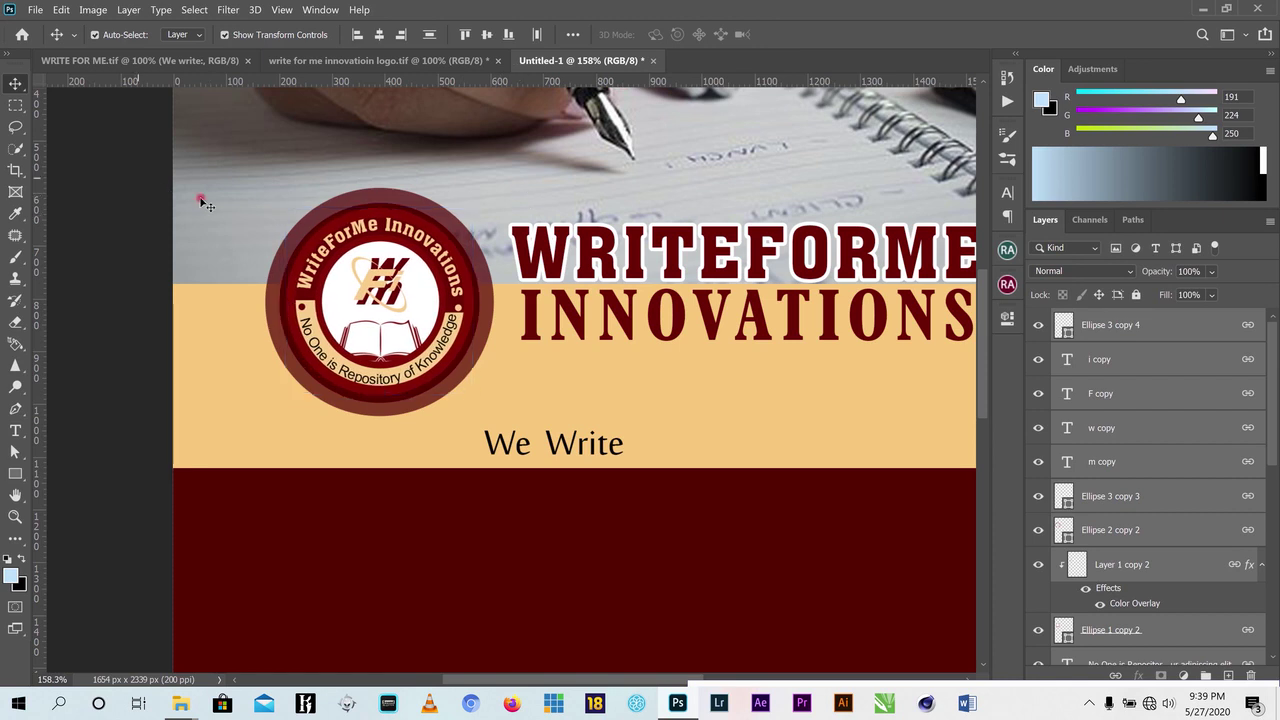
scroll(197, 187, down, 2)
drag(290, 204, 452, 368)
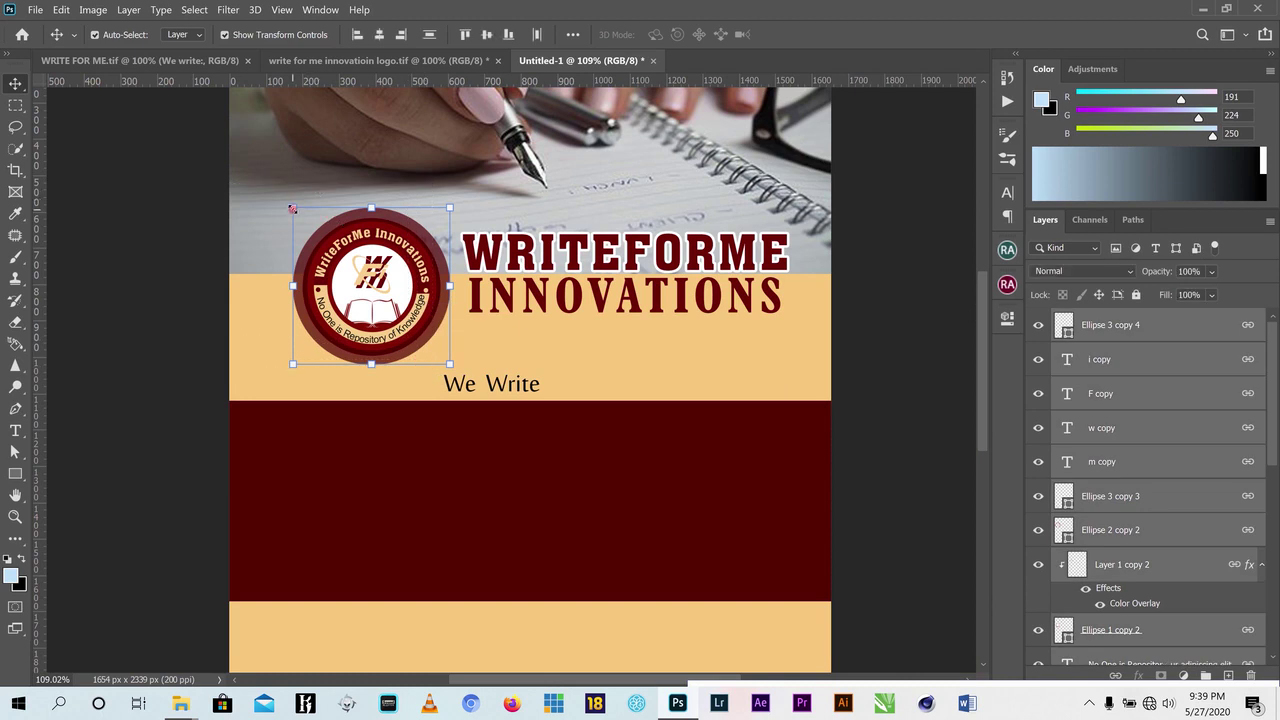
drag(292, 209, 263, 182)
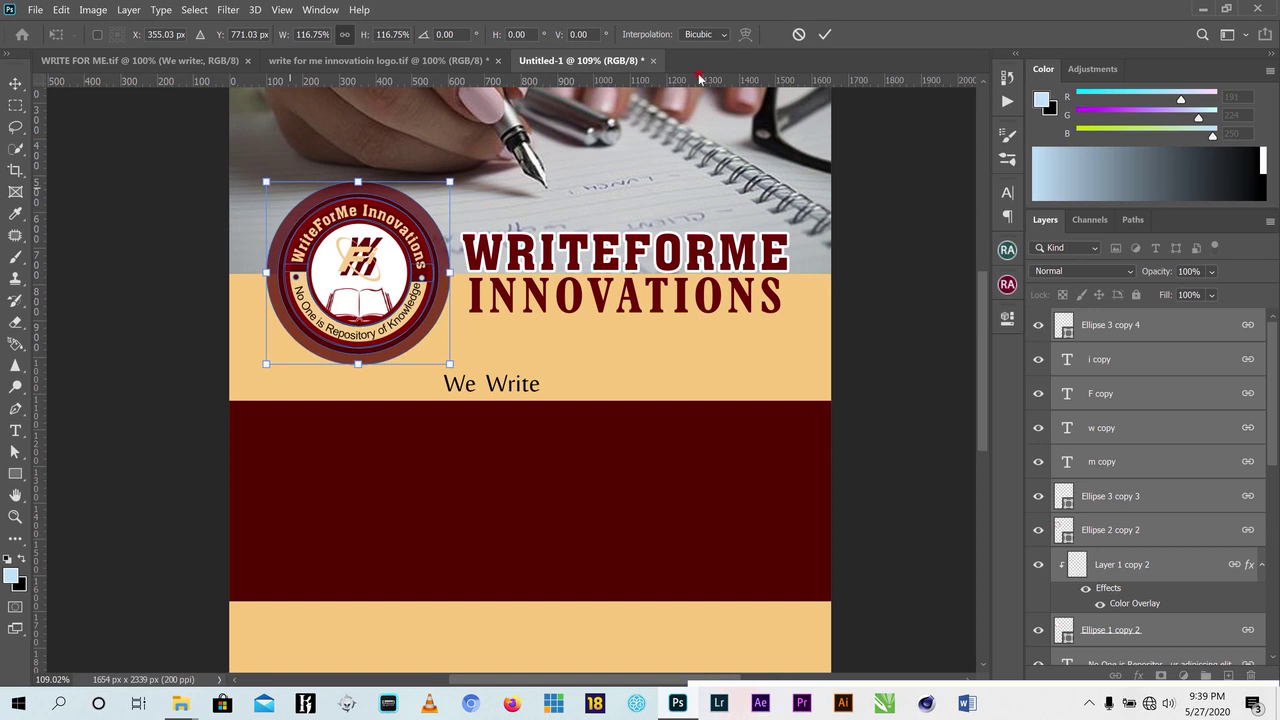
click(825, 35)
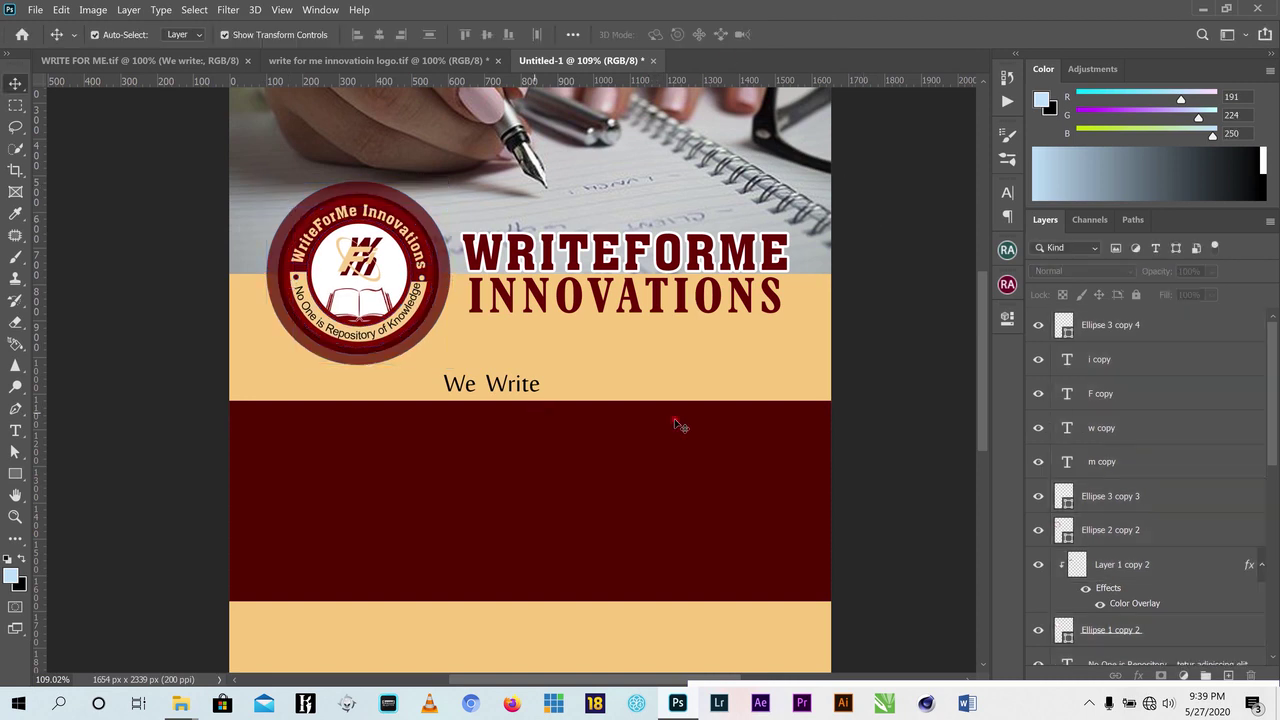
Step: Compare with the WRITE FOR ME.tif reference flyer, then return to Untitled-1
scroll(676, 424, down, 3)
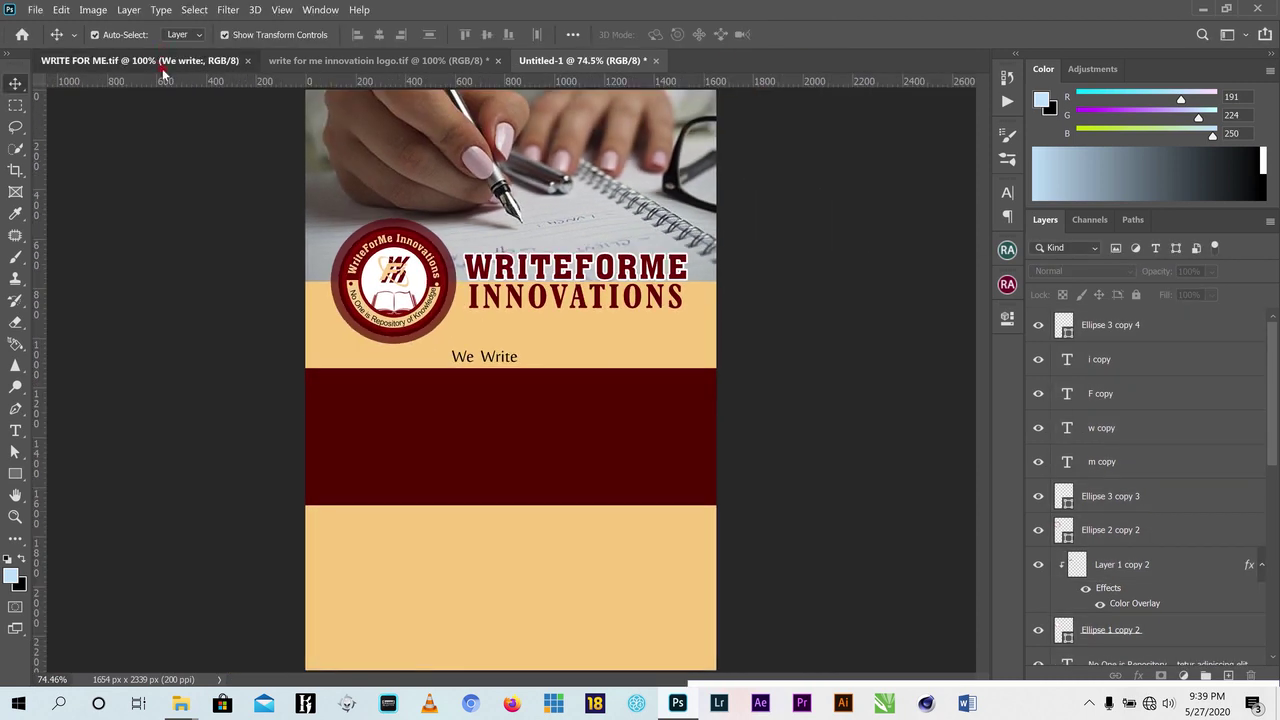
key(ctrl+Tab)
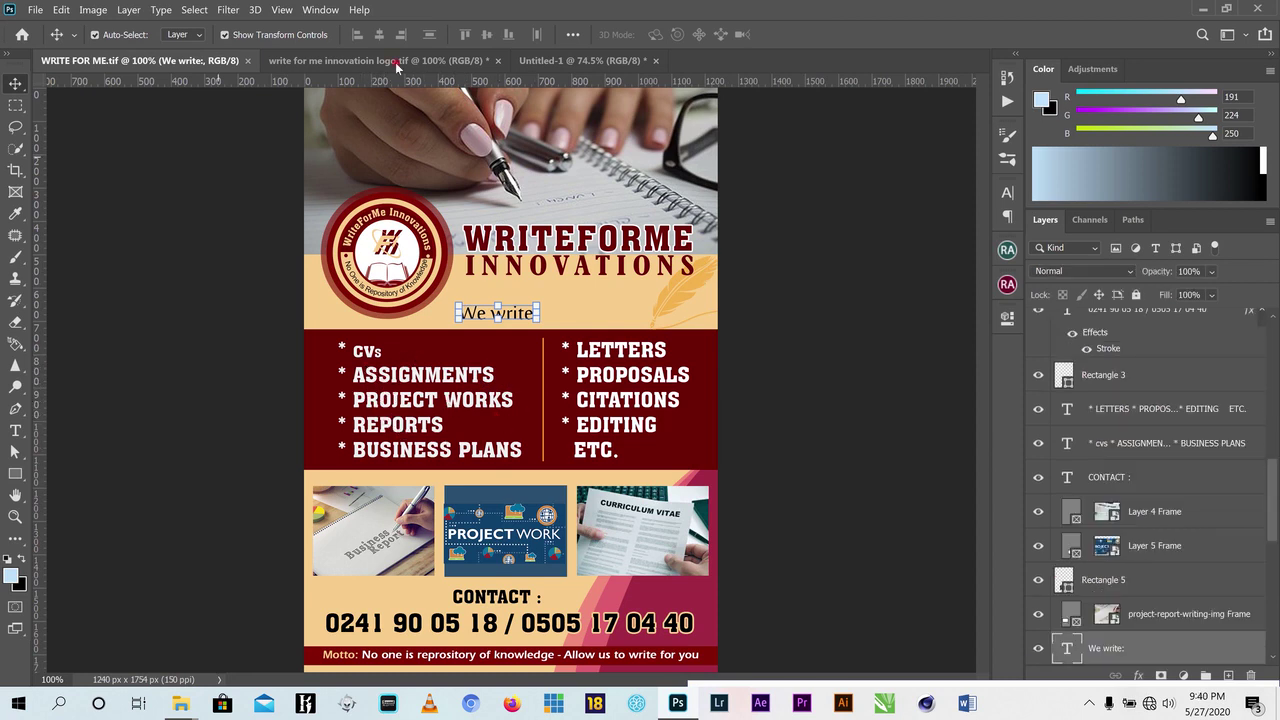
click(580, 61)
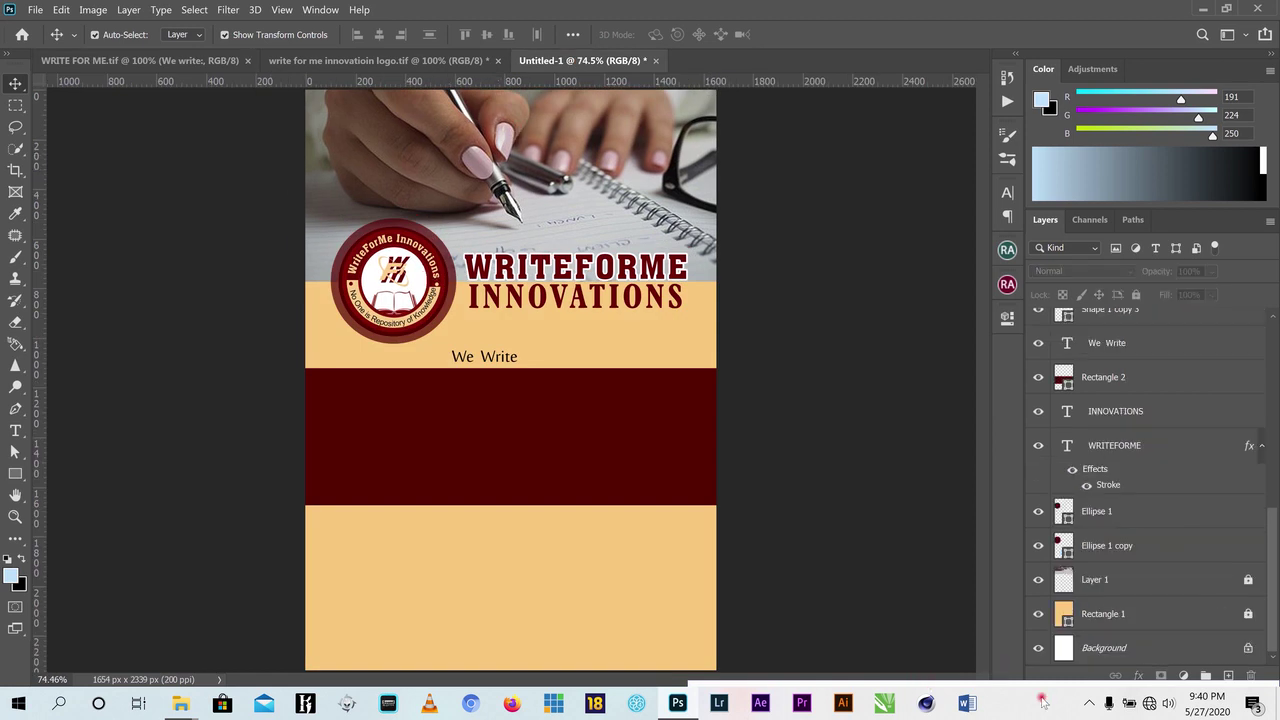
Step: Remove the extra space before EDITED in the services list and commit the edit
mouse_move(695, 680)
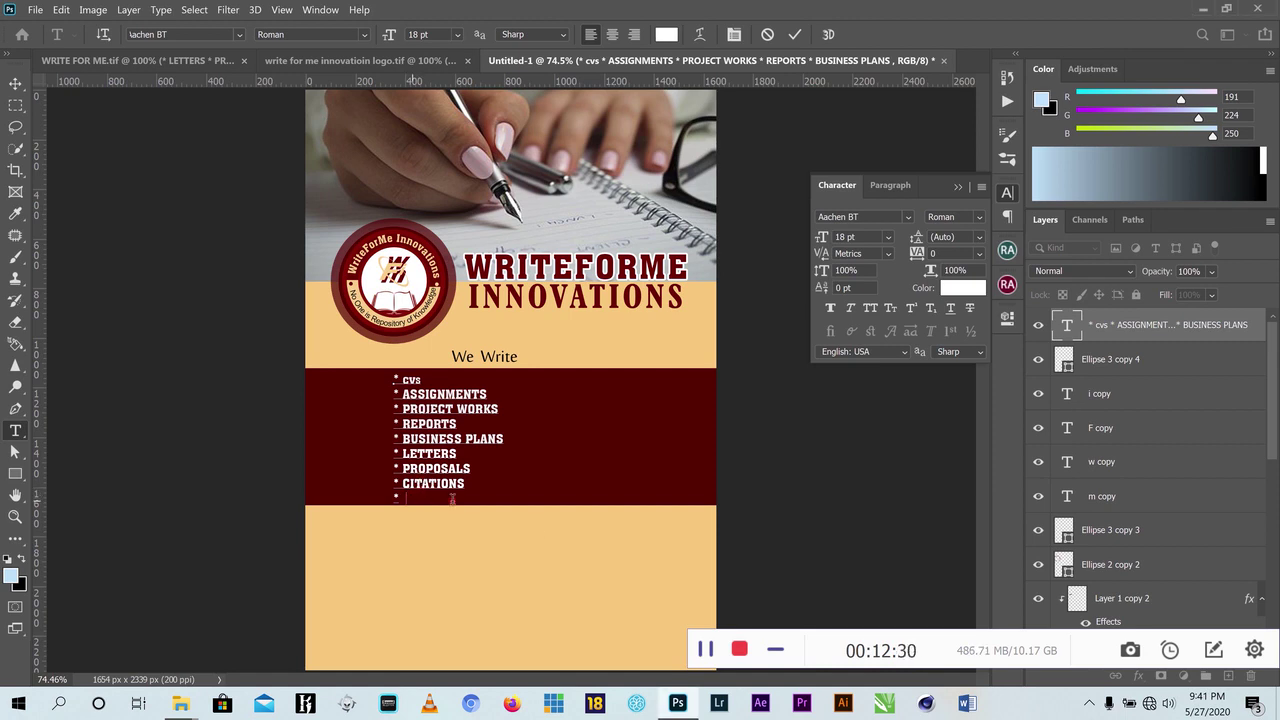
text(DITED)
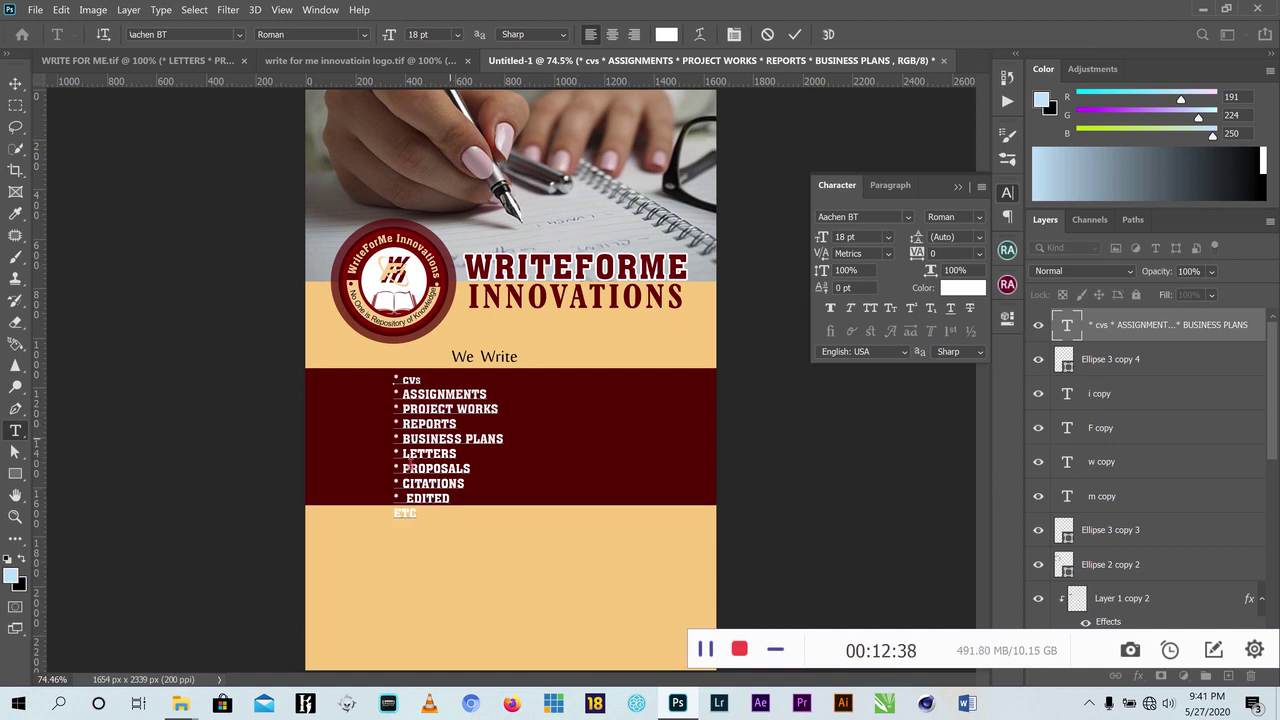
key(BackSpace)
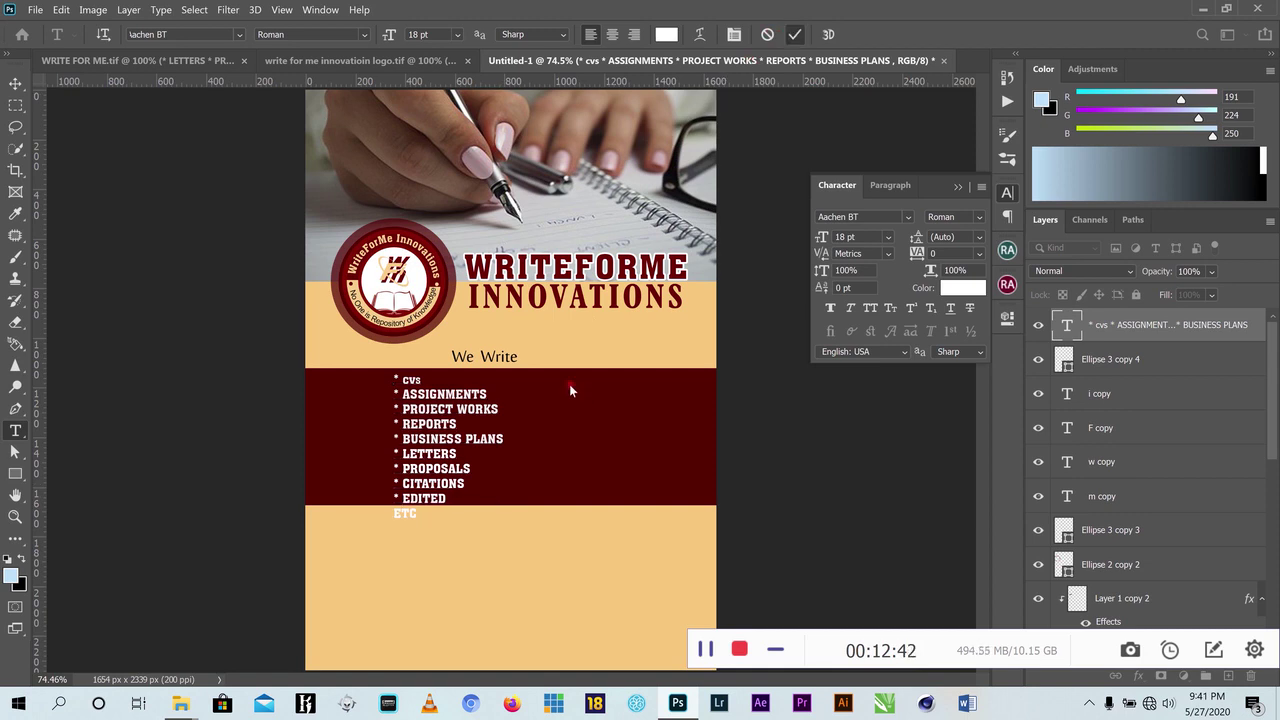
click(16, 83)
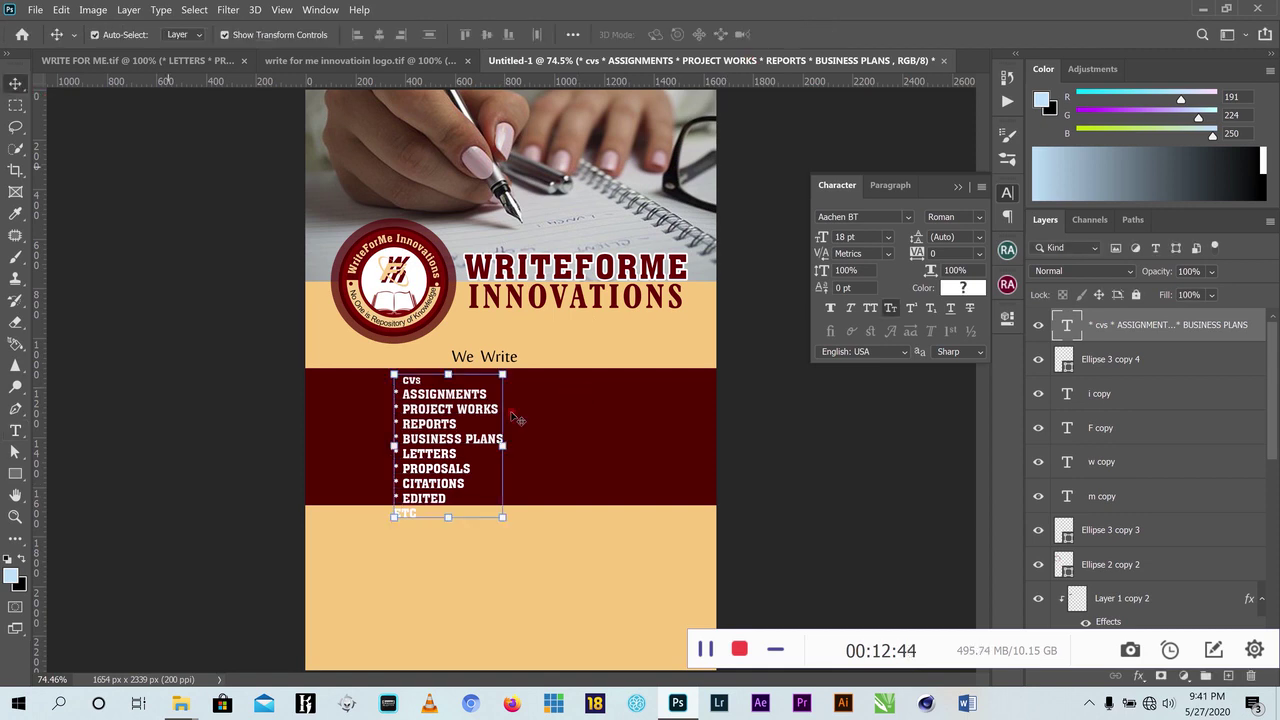
Step: Enlarge the services list and move it left onto the maroon band
drag(503, 517, 570, 610)
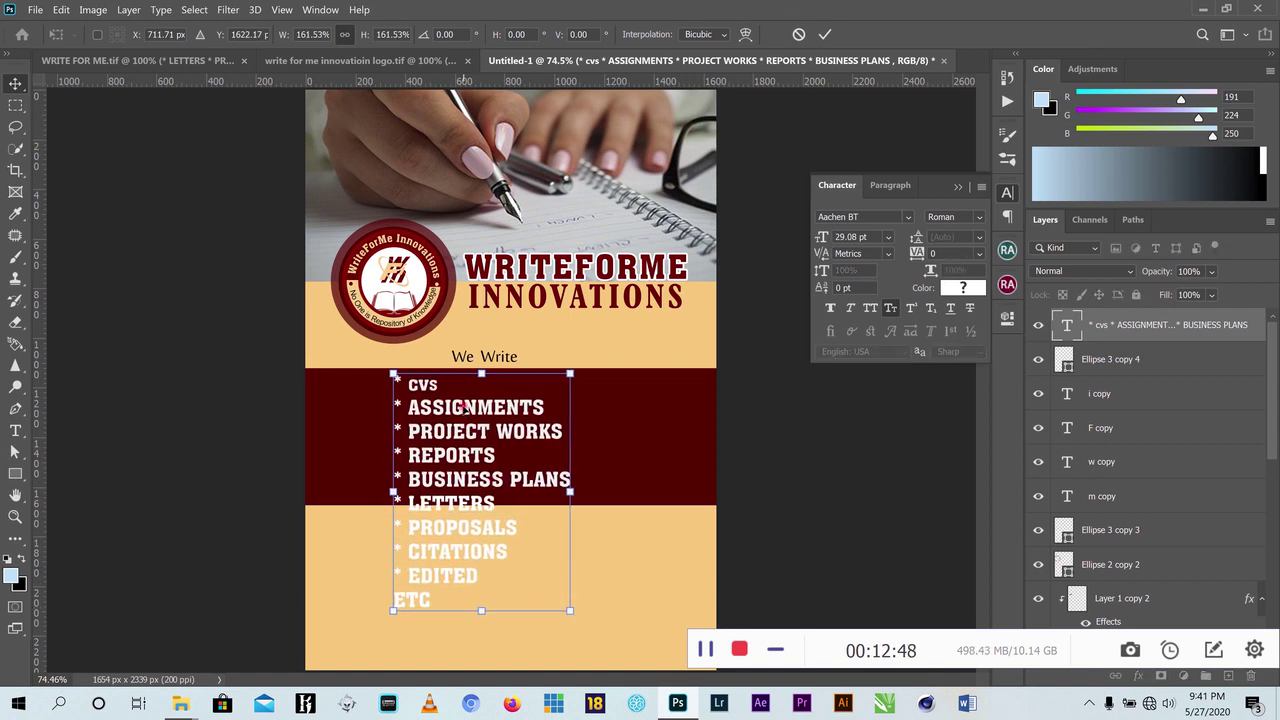
drag(460, 410, 418, 402)
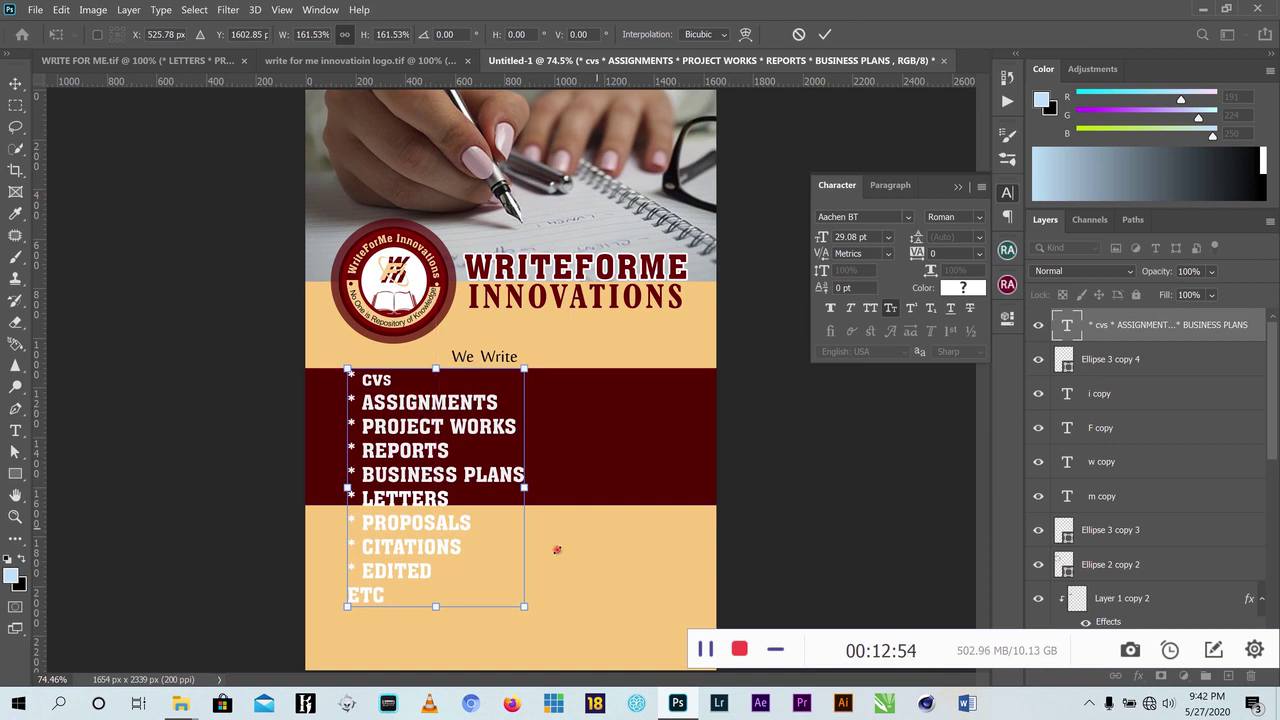
key(Down)
key(Down)
key(Down)
key(Down)
key(Down)
key(Down)
key(Down)
key(Down)
key(Down)
key(Down)
key(Down)
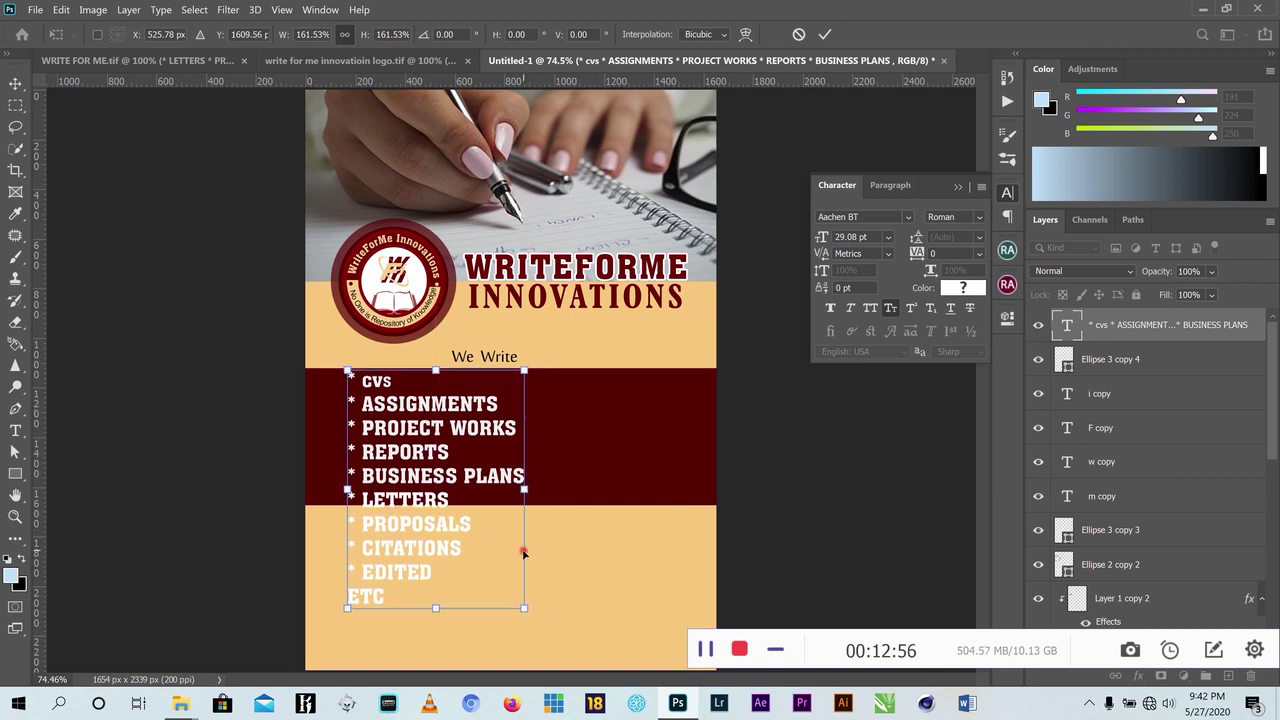
key(Down)
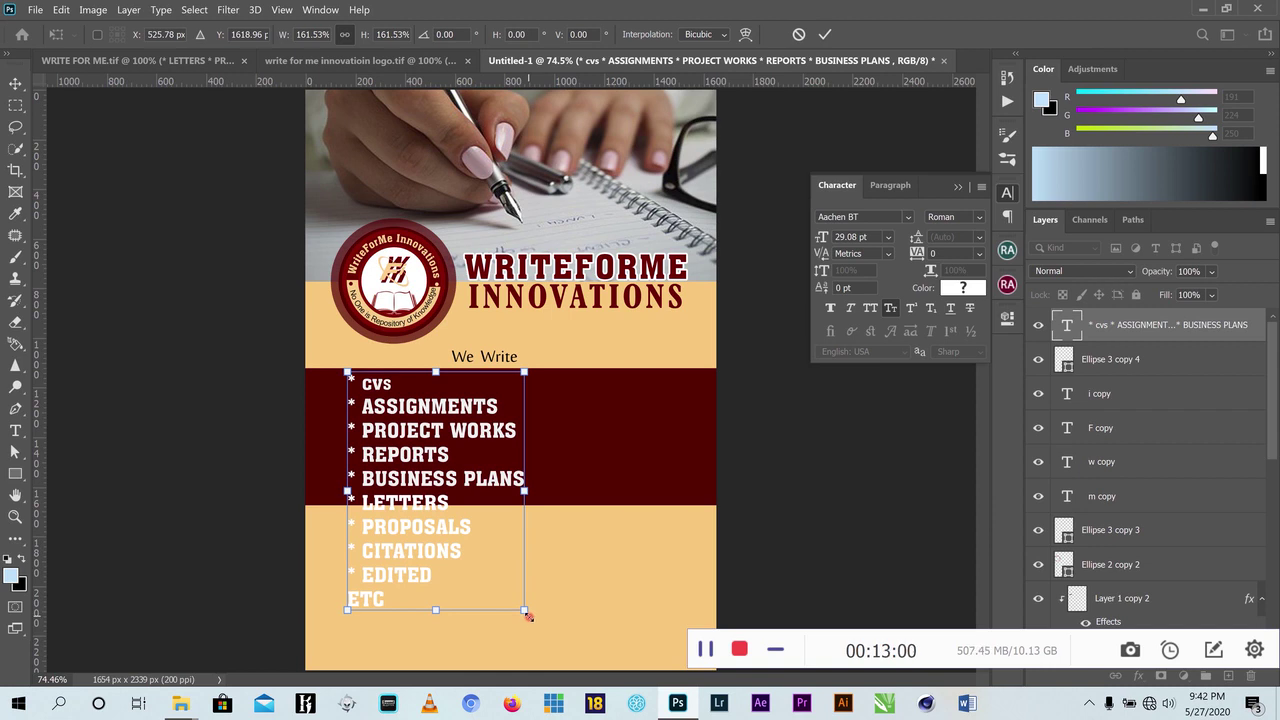
drag(528, 617, 531, 621)
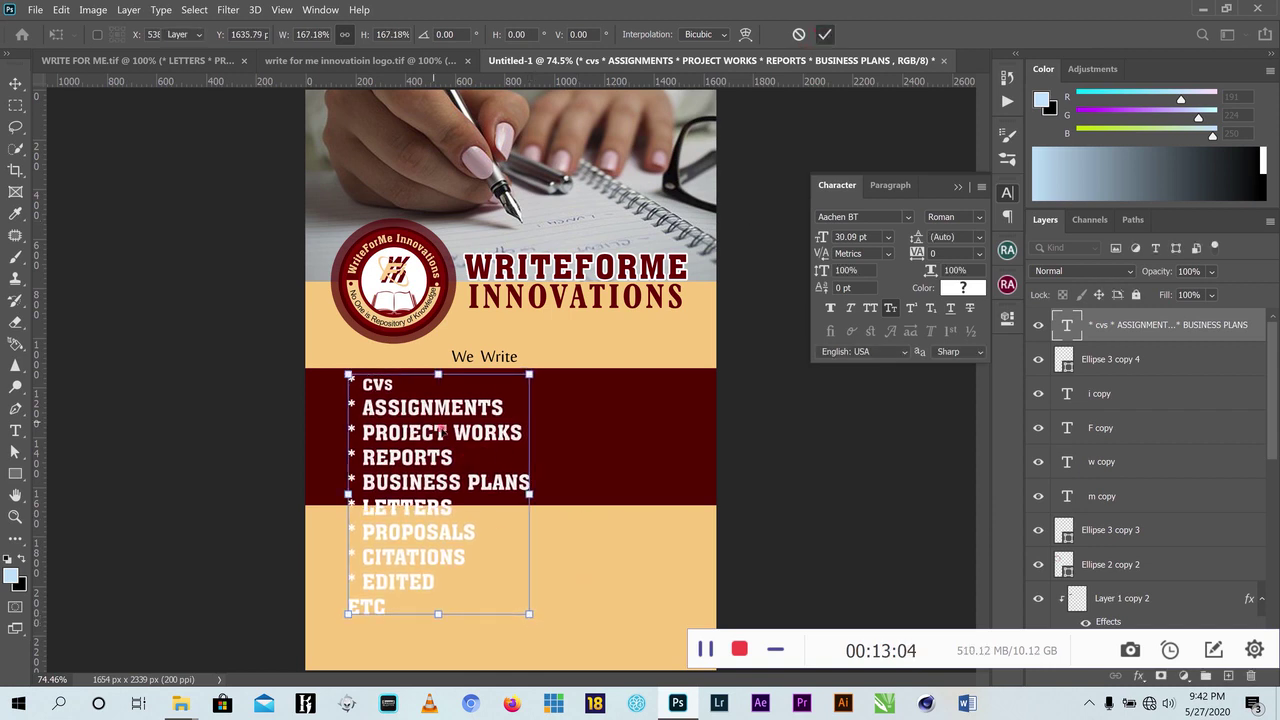
key(Return)
drag(441, 430, 428, 438)
Step: Cut the LETTERS through ETC lines so the list ends at BUSINESS PLANS
click(16, 431)
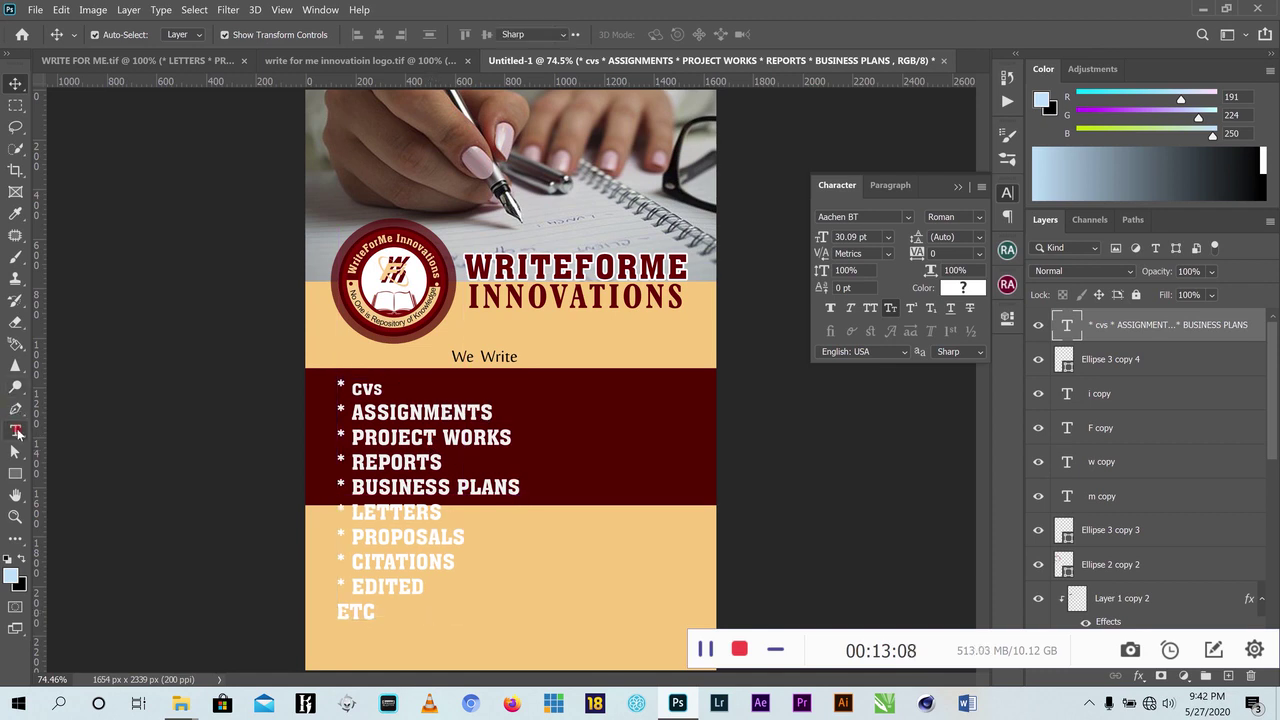
drag(376, 611, 336, 515)
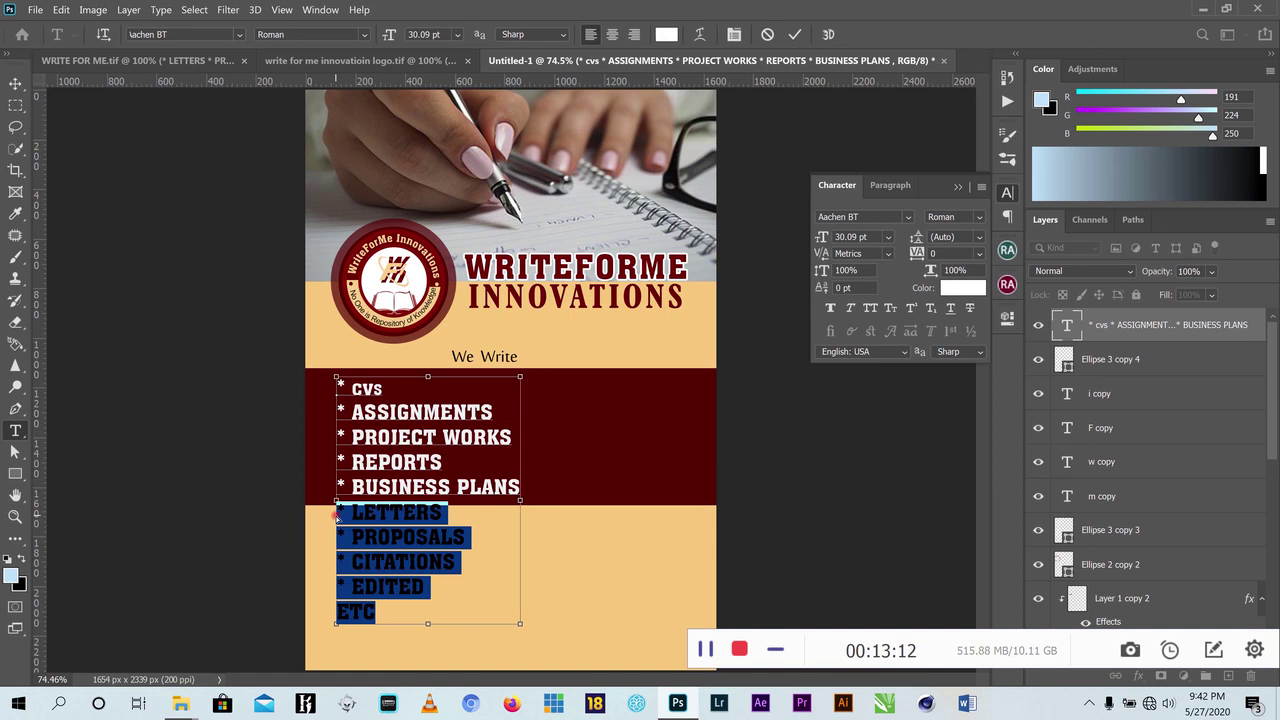
key(BackSpace)
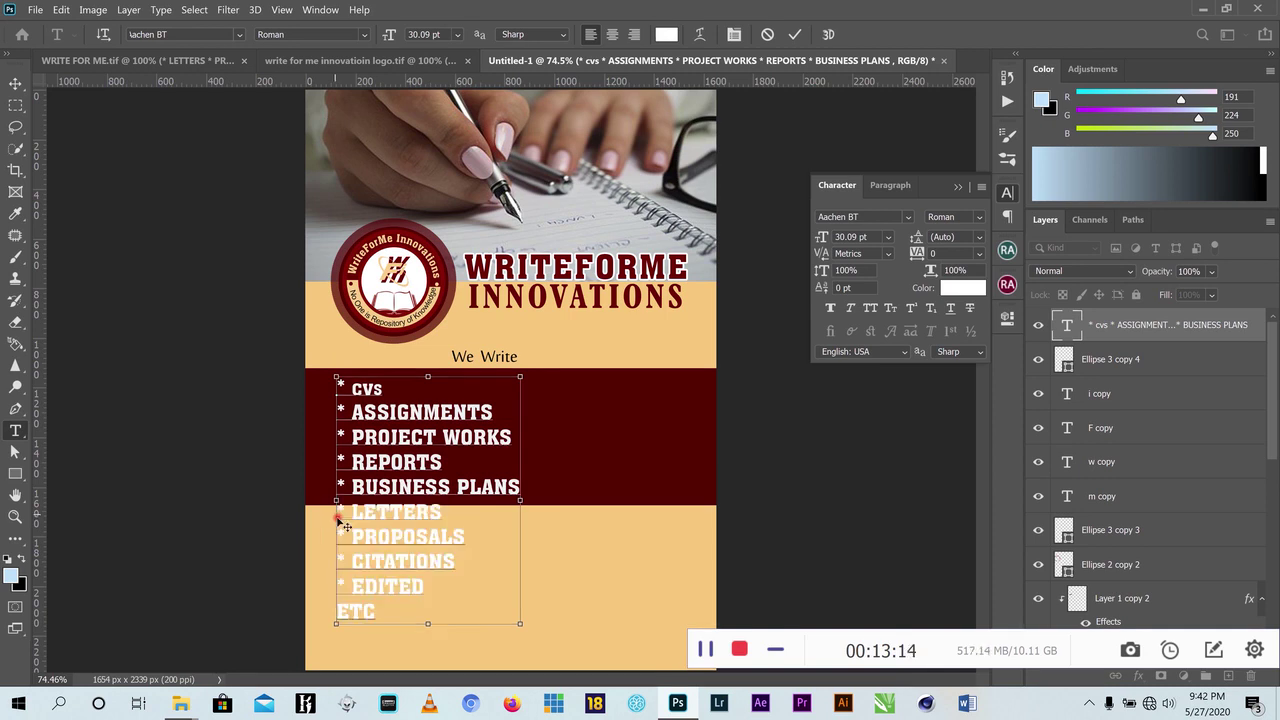
key(BackSpace)
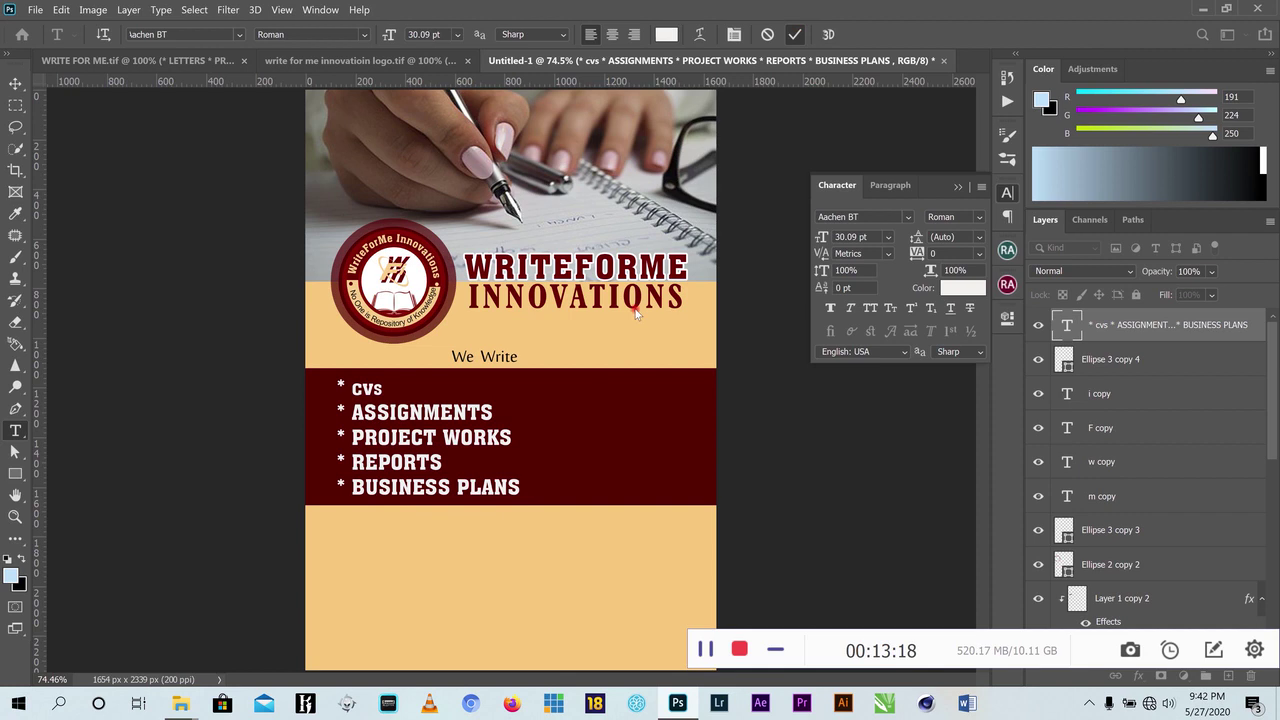
click(797, 36)
Step: Paste the cut LETTERS through ETC lines as a new text layer
click(752, 391)
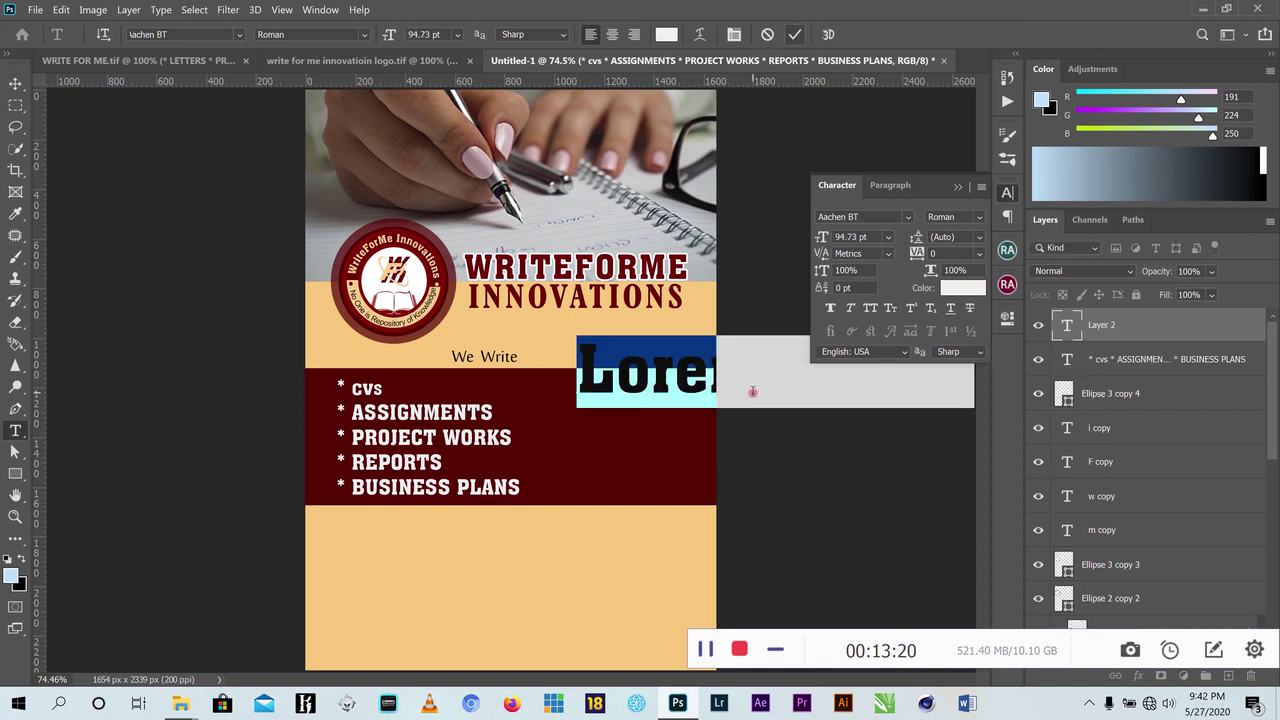
key(ctrl+v)
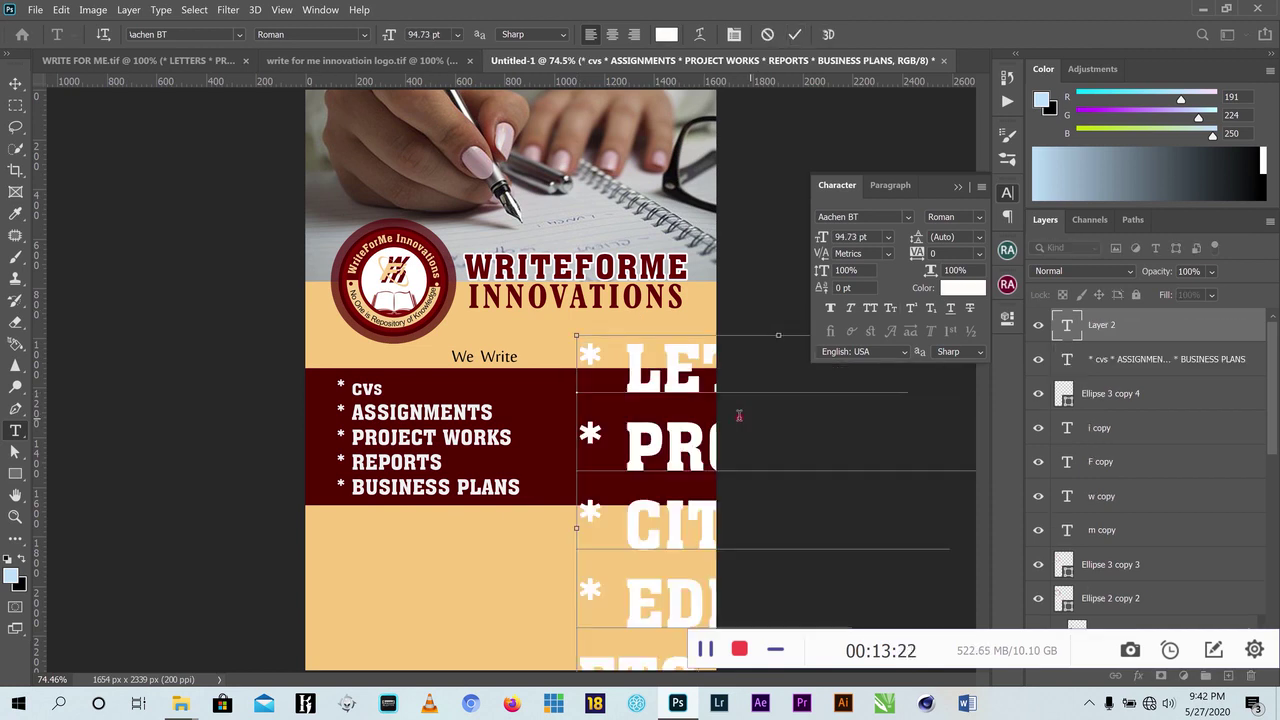
click(15, 83)
click(438, 415)
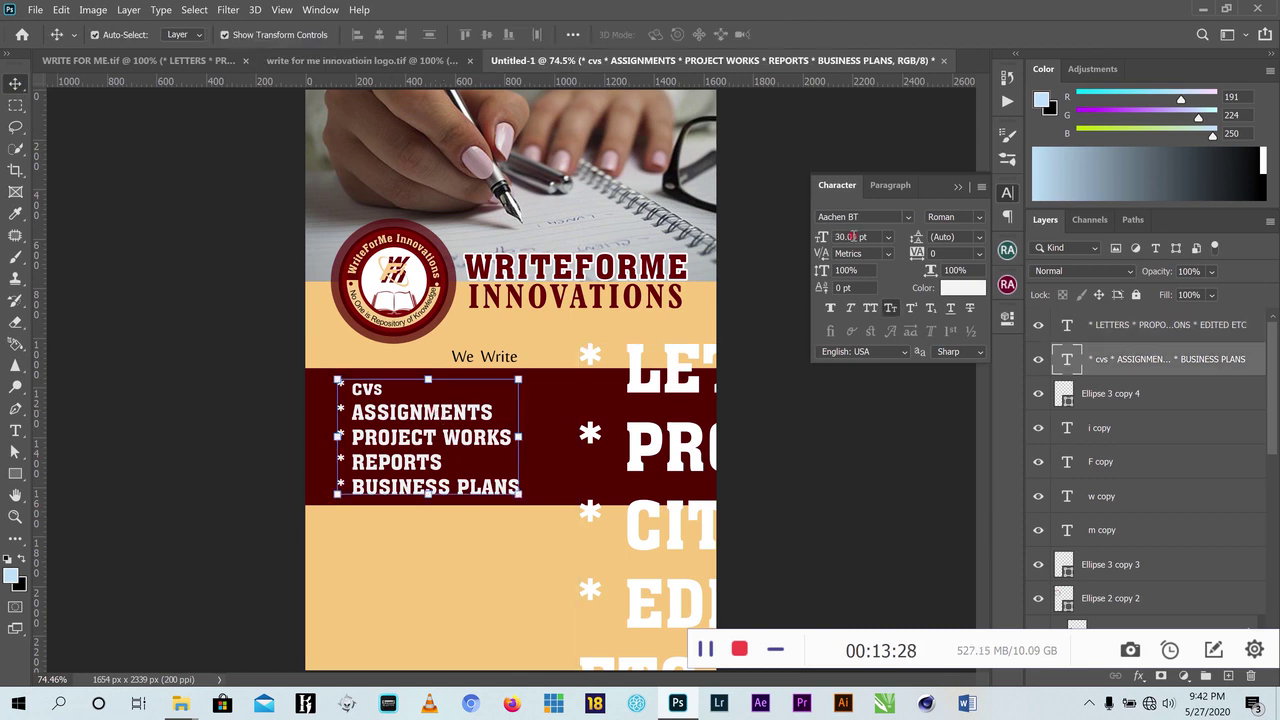
Step: Set the pasted text to 30.9 pt and place it beside the first list
drag(686, 365, 617, 348)
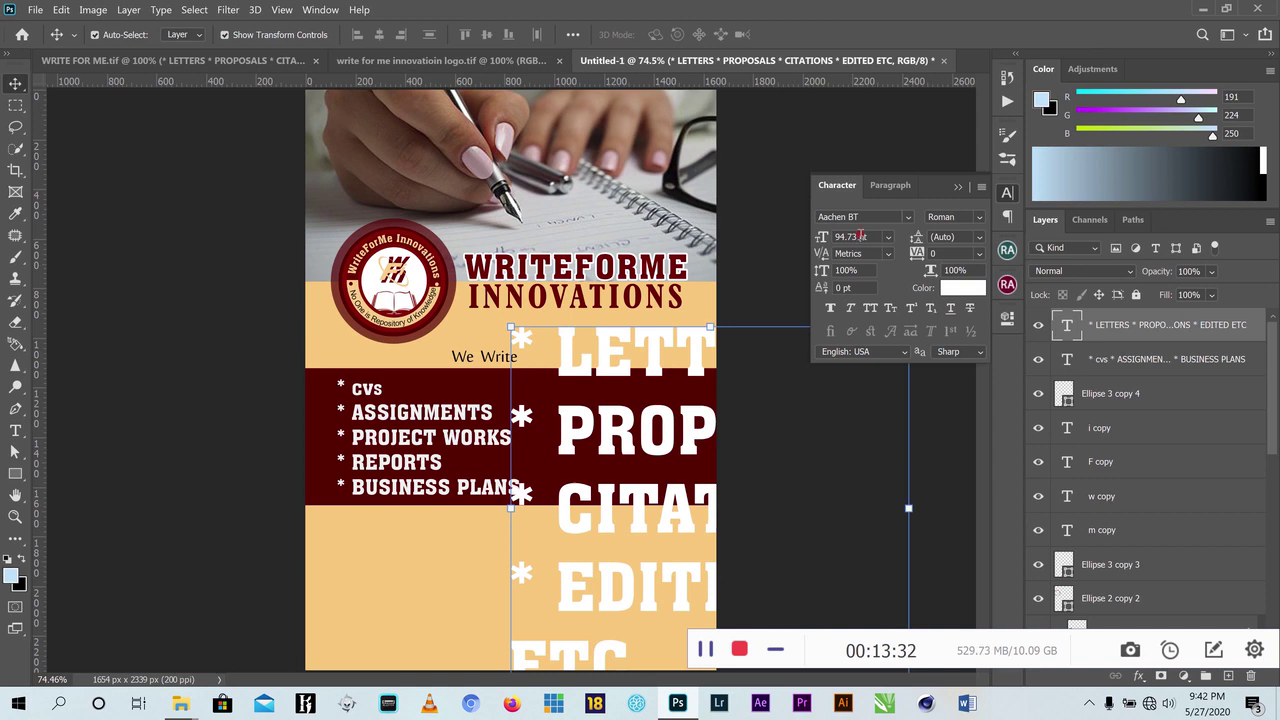
double_click(859, 236)
text(30.9pt)
key(Return)
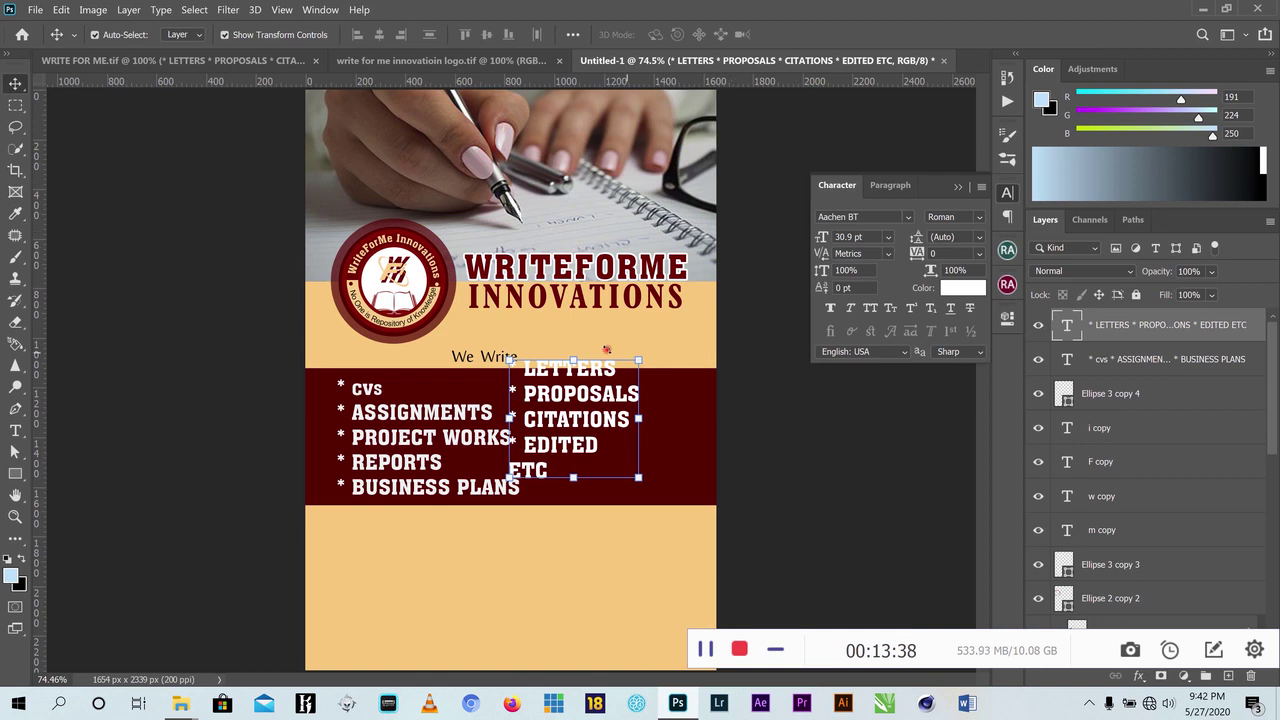
drag(595, 368, 653, 386)
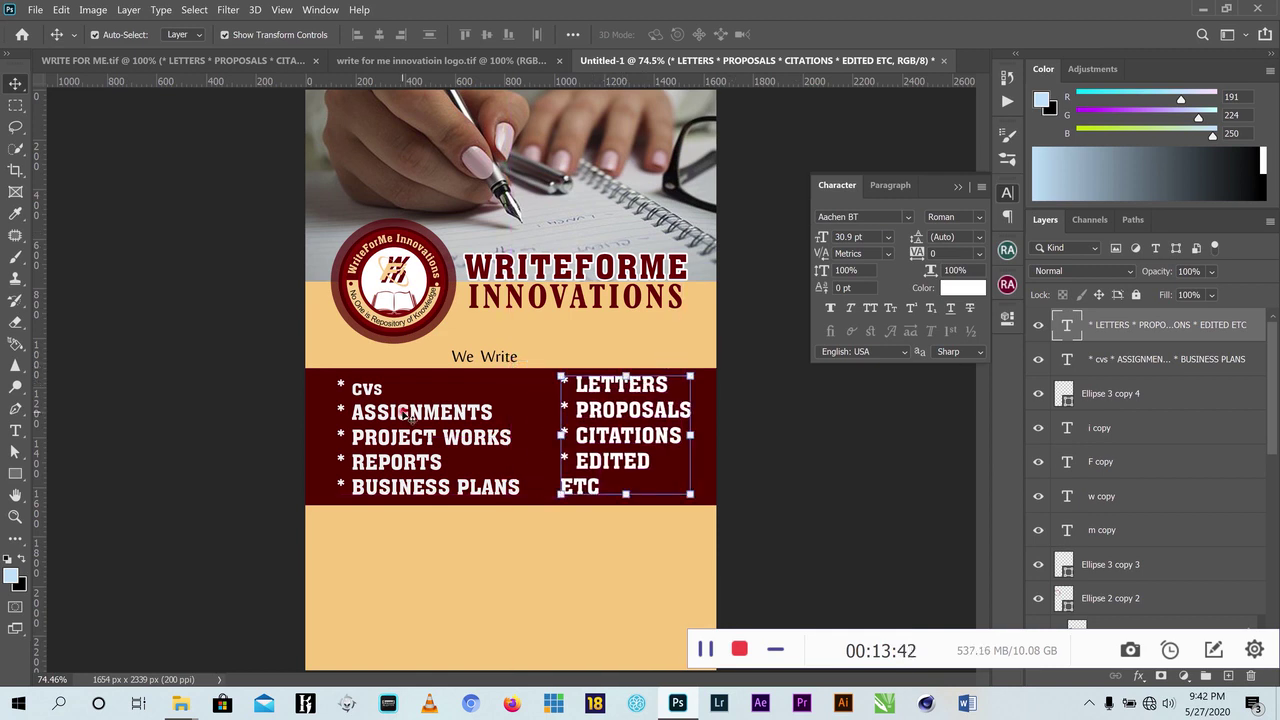
drag(408, 411, 400, 410)
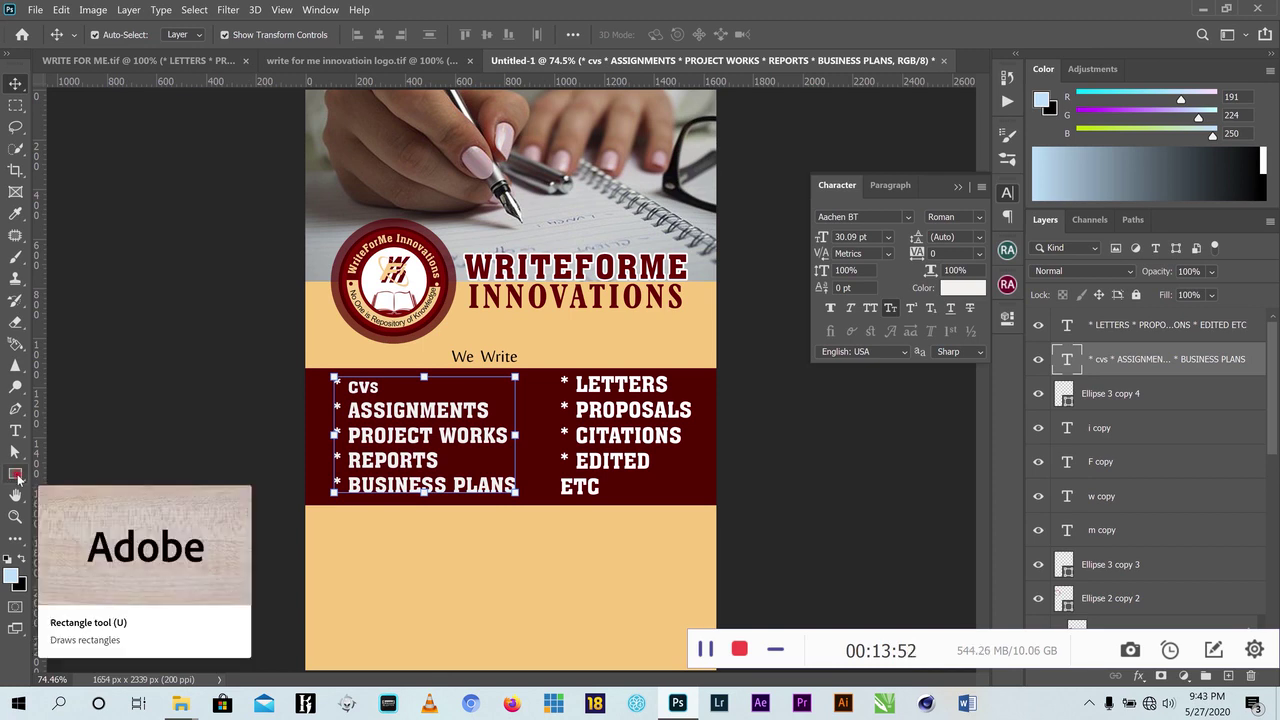
Step: Draw a vertical divider between the columns, filled with beige f7c87d sampled from the page
click(16, 475)
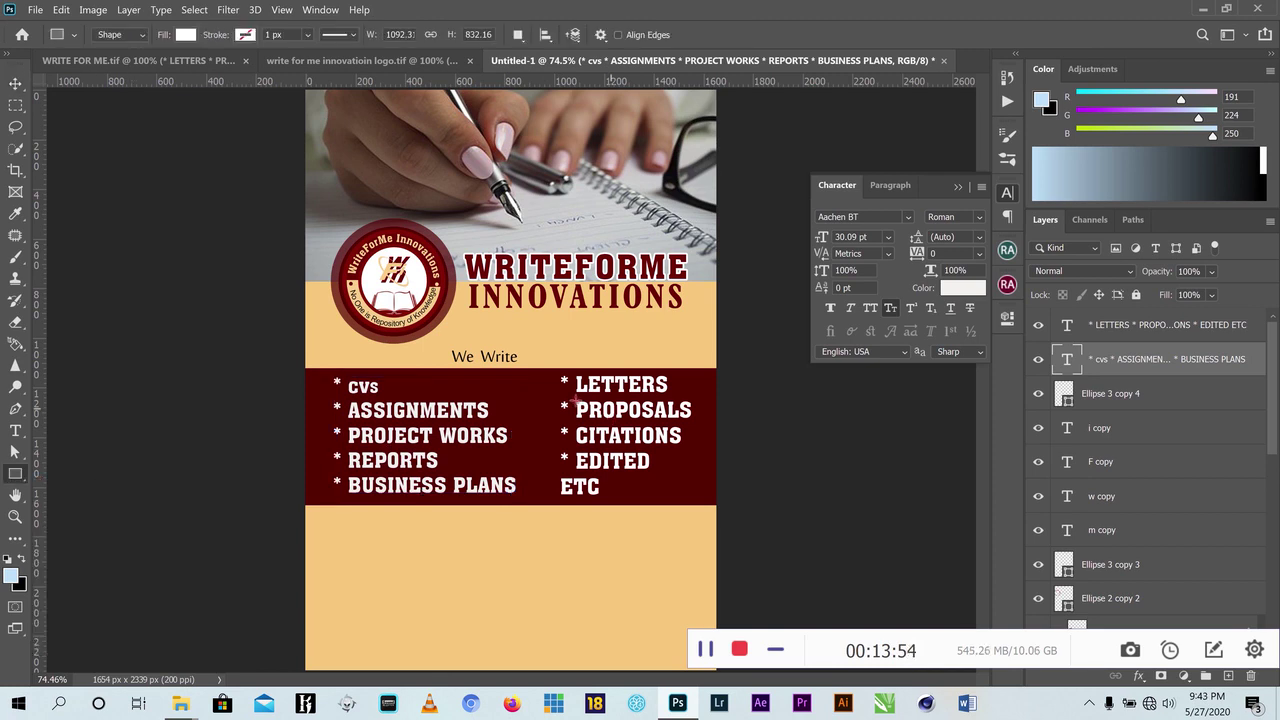
drag(531, 376, 535, 494)
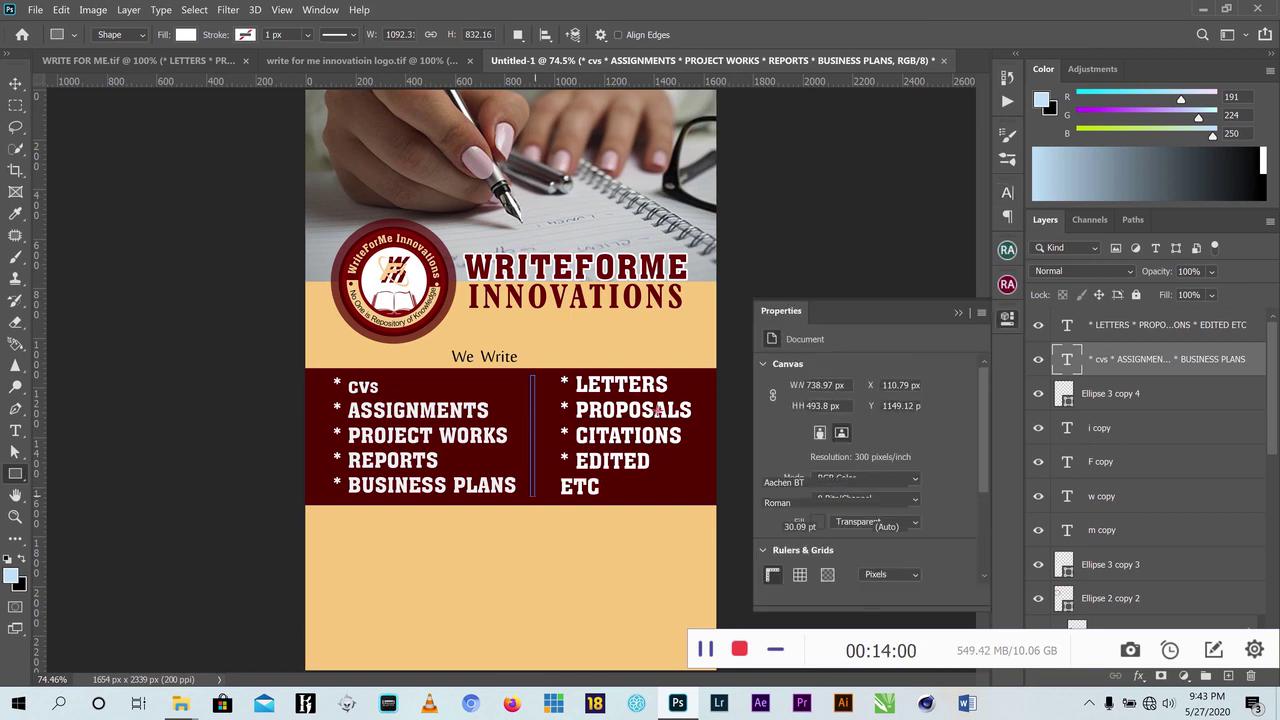
click(184, 36)
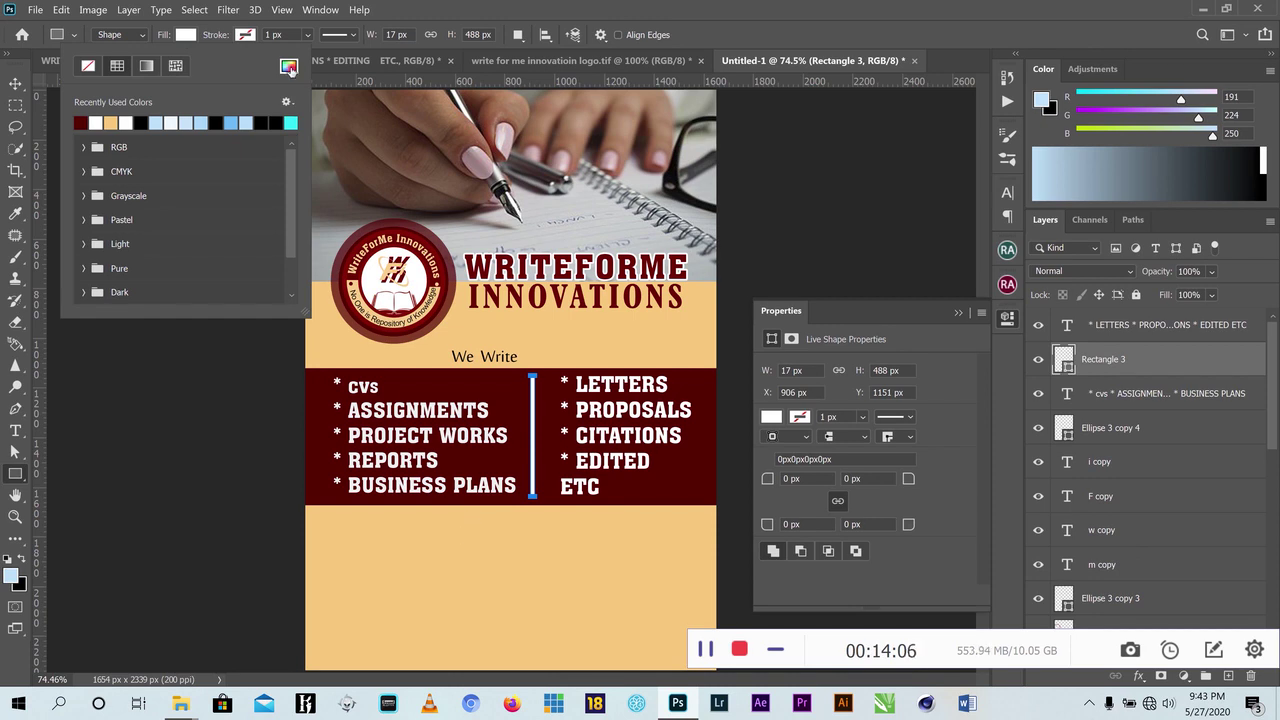
click(288, 67)
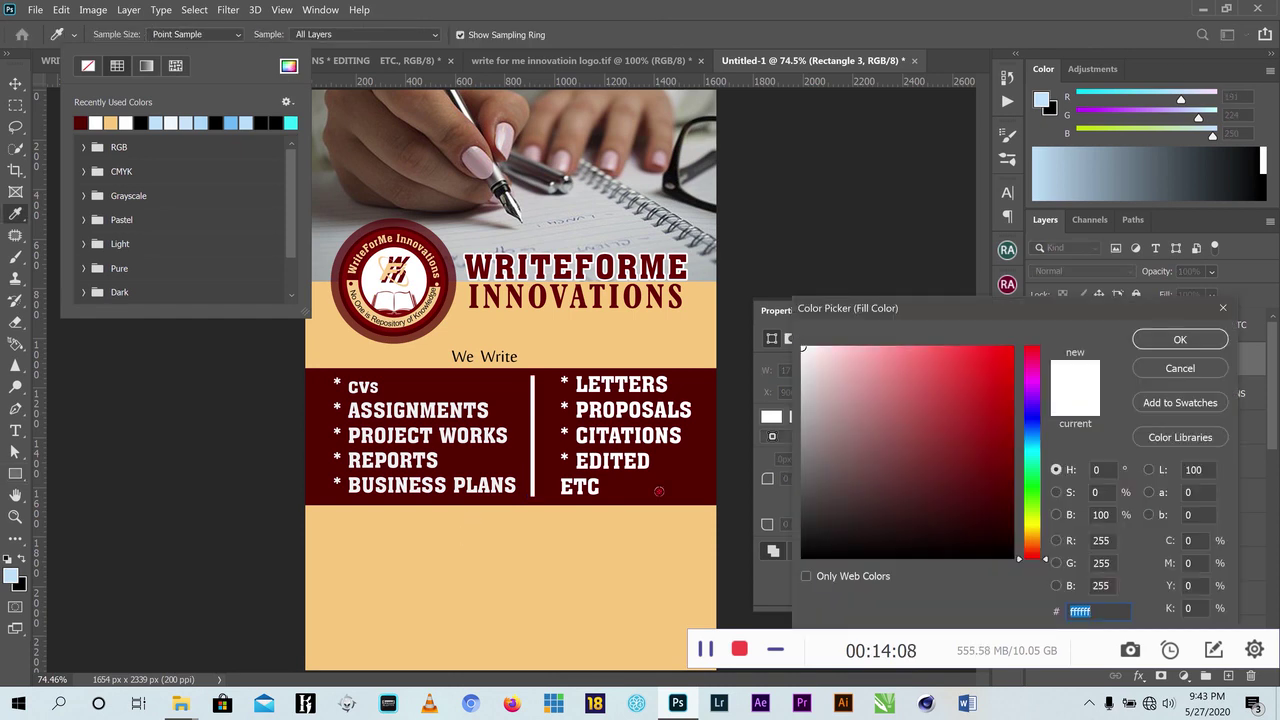
click(535, 543)
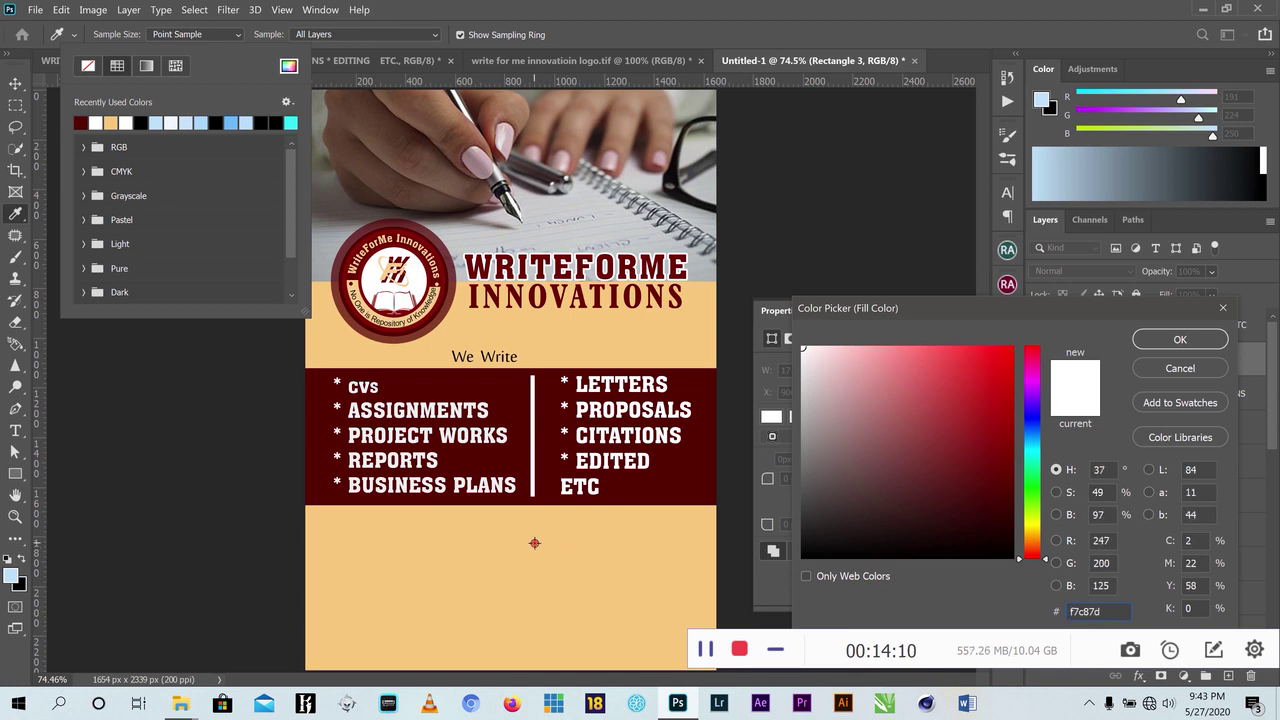
click(1180, 339)
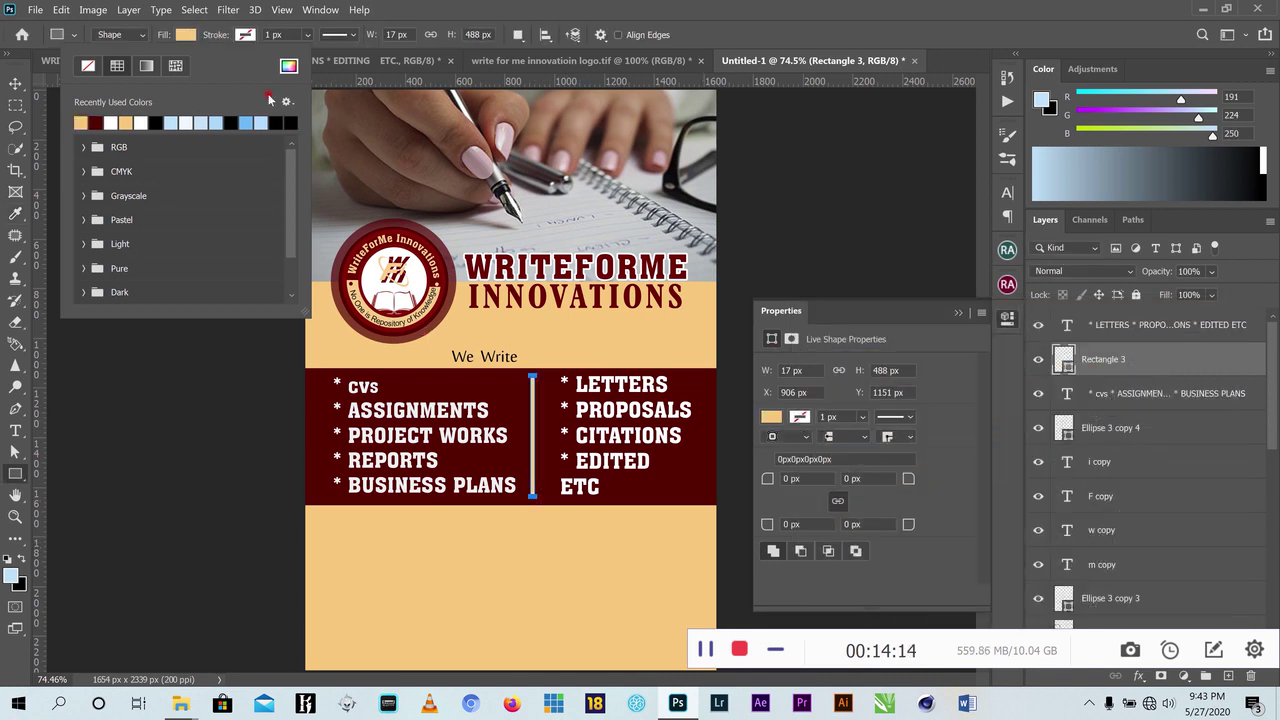
click(15, 83)
Step: Narrow the divider bar to about half its width, then view the WRITE FOR ME.tif flyer
scroll(536, 425, up, 5)
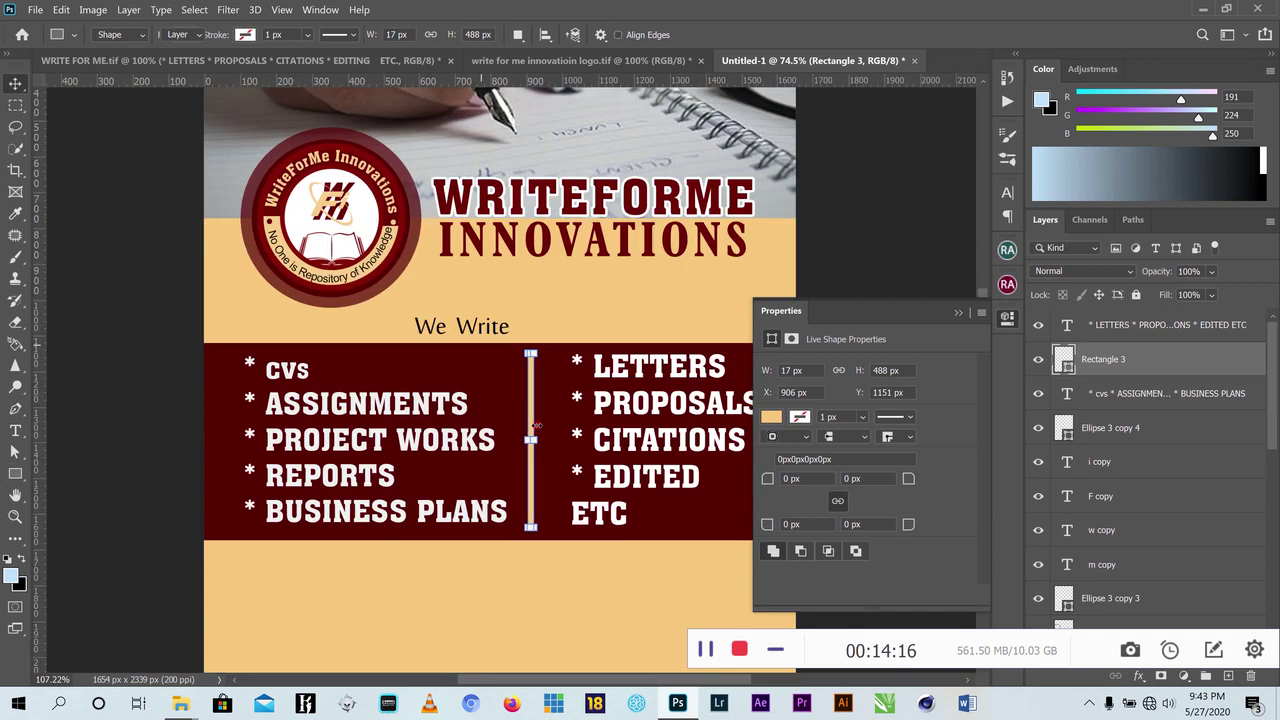
scroll(536, 425, up, 3)
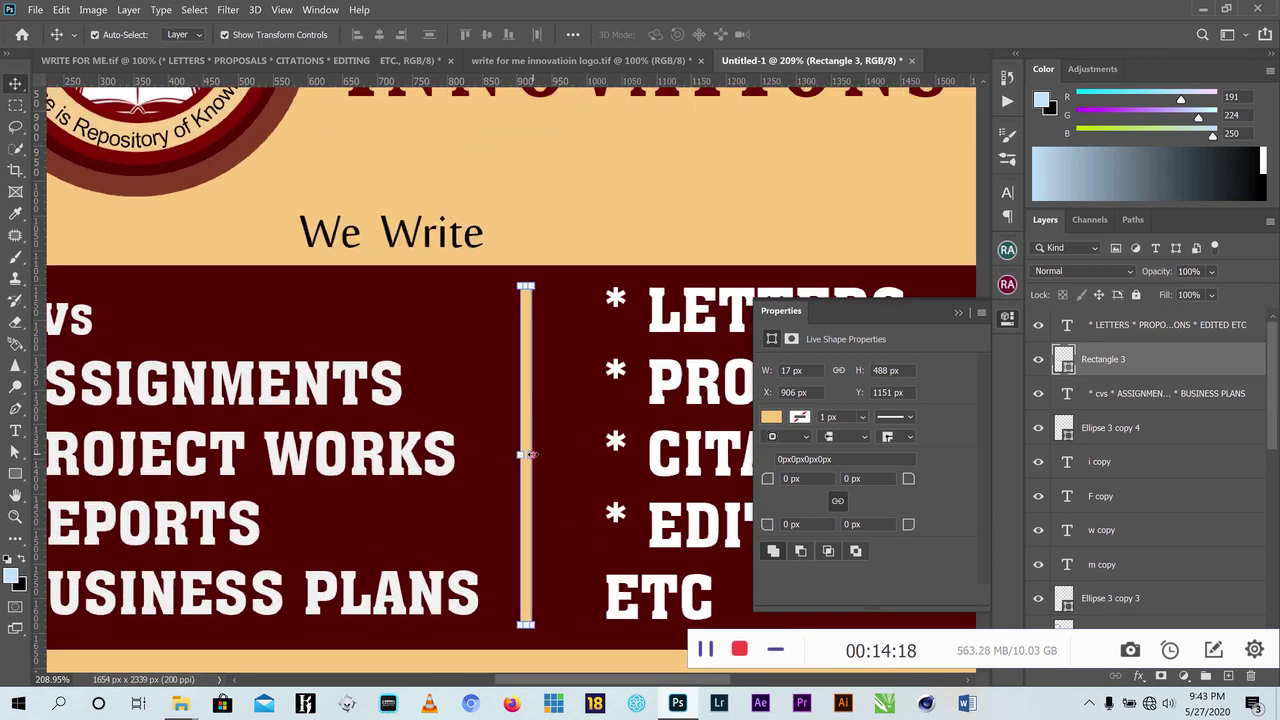
click(530, 454)
drag(530, 454, 523, 454)
scroll(523, 303, down, 6)
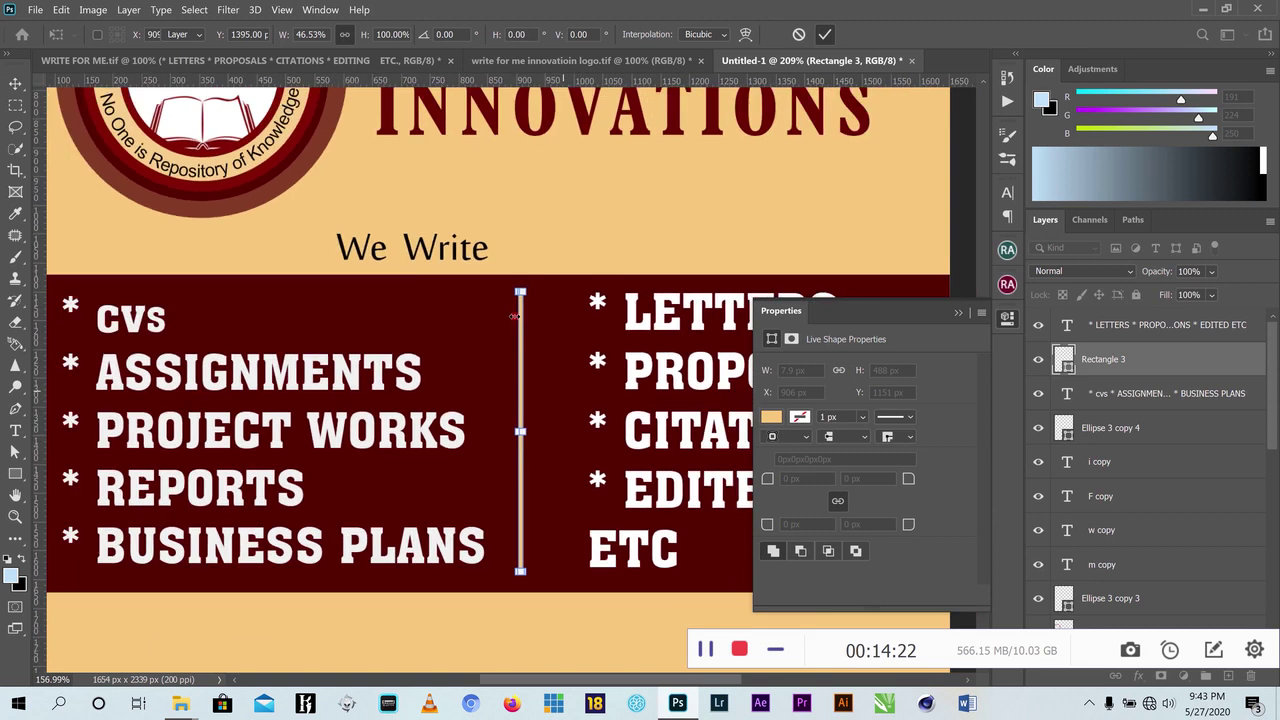
key(Return)
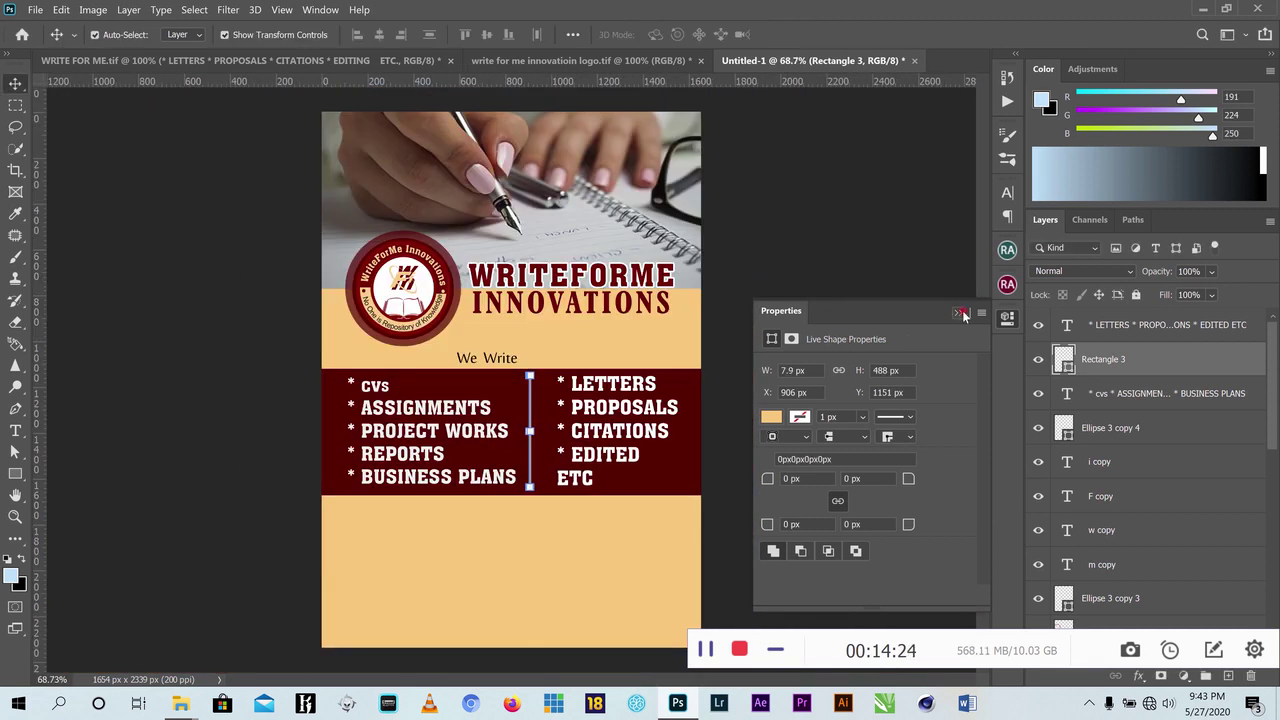
click(956, 313)
click(285, 62)
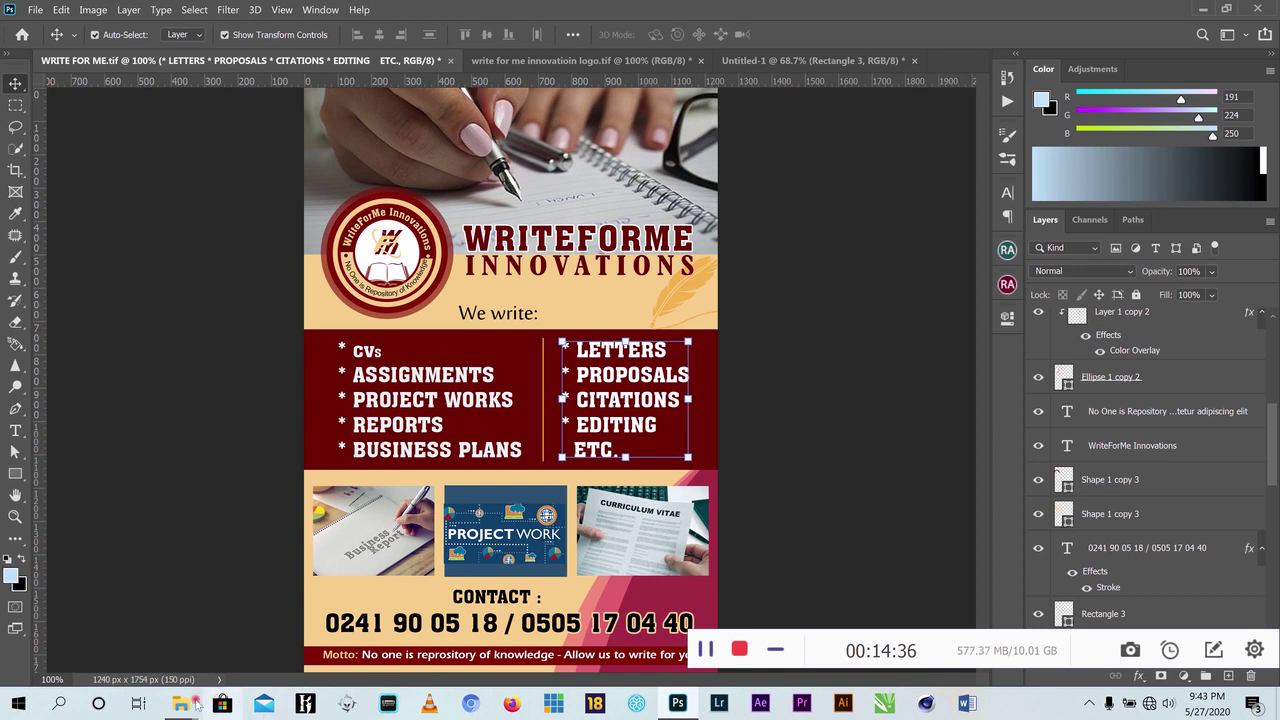
Step: Bring the File Explorer Downloads window in front of Photoshop
mouse_move(196, 704)
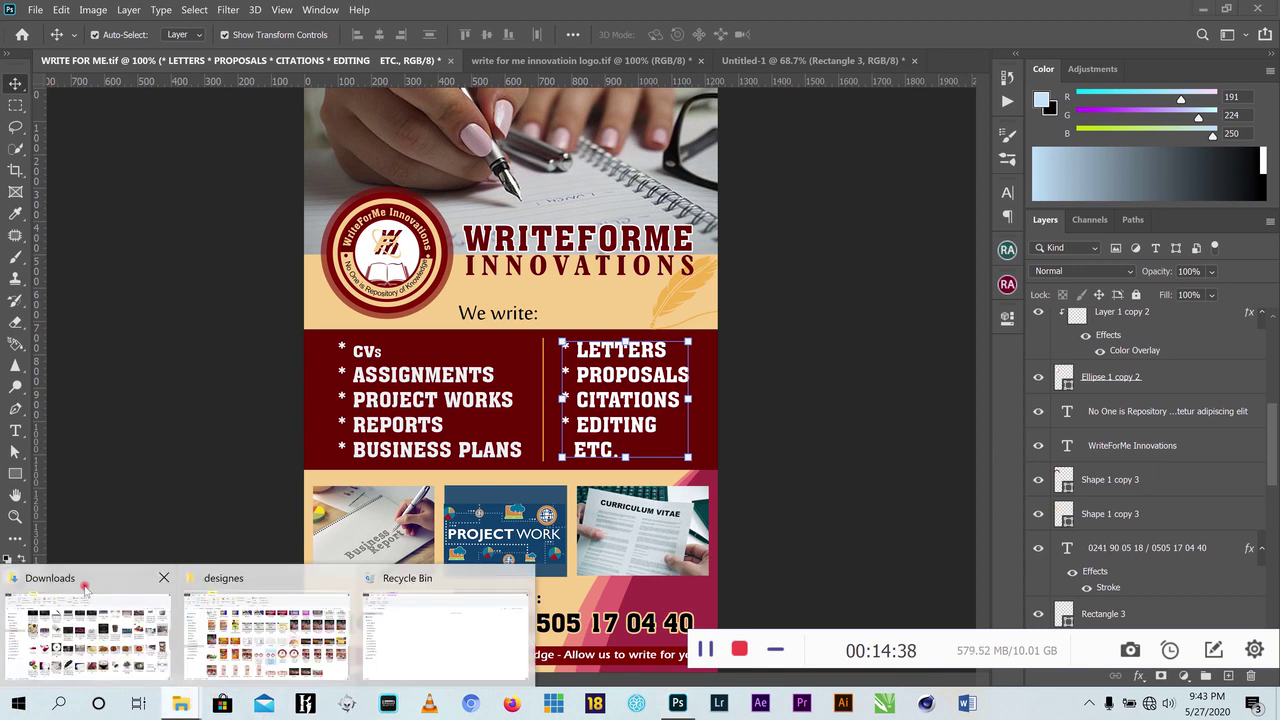
click(85, 588)
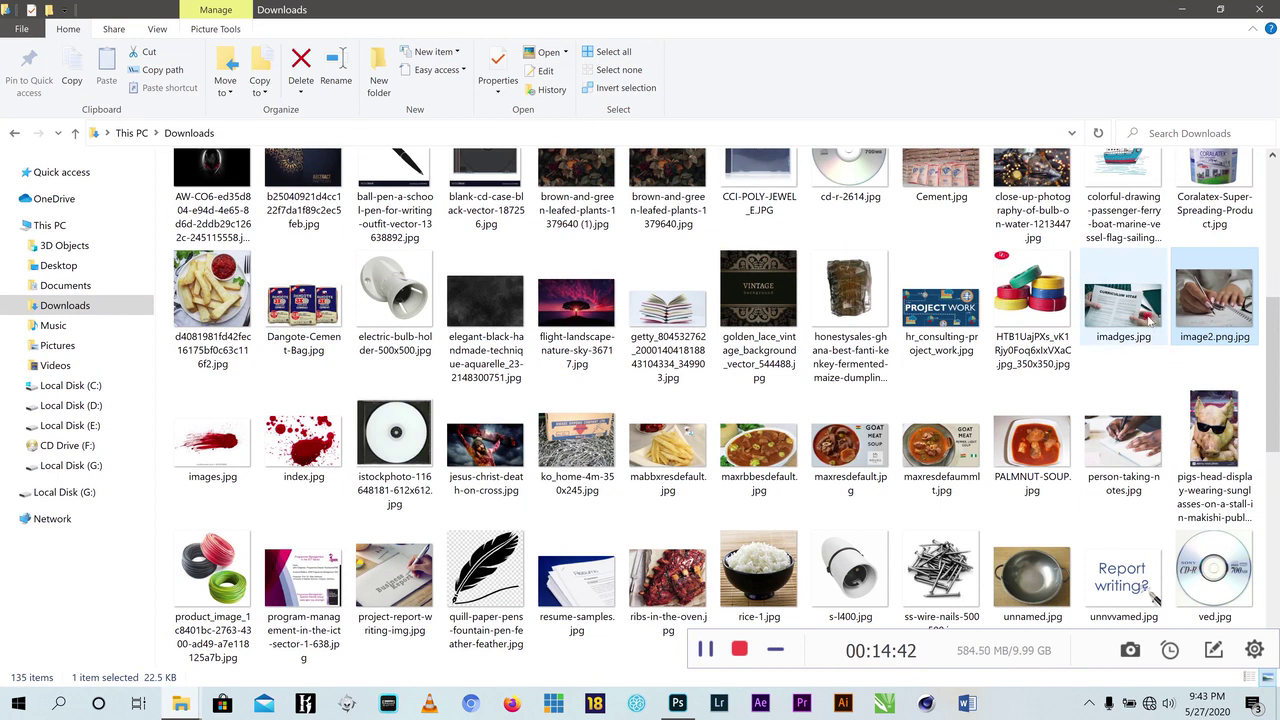
Step: Select imadges.jpg, hr_consulting-project_work.jpg and project-report-writing-img.jpg and drag them toward Photoshop
mouse_move(1108, 320)
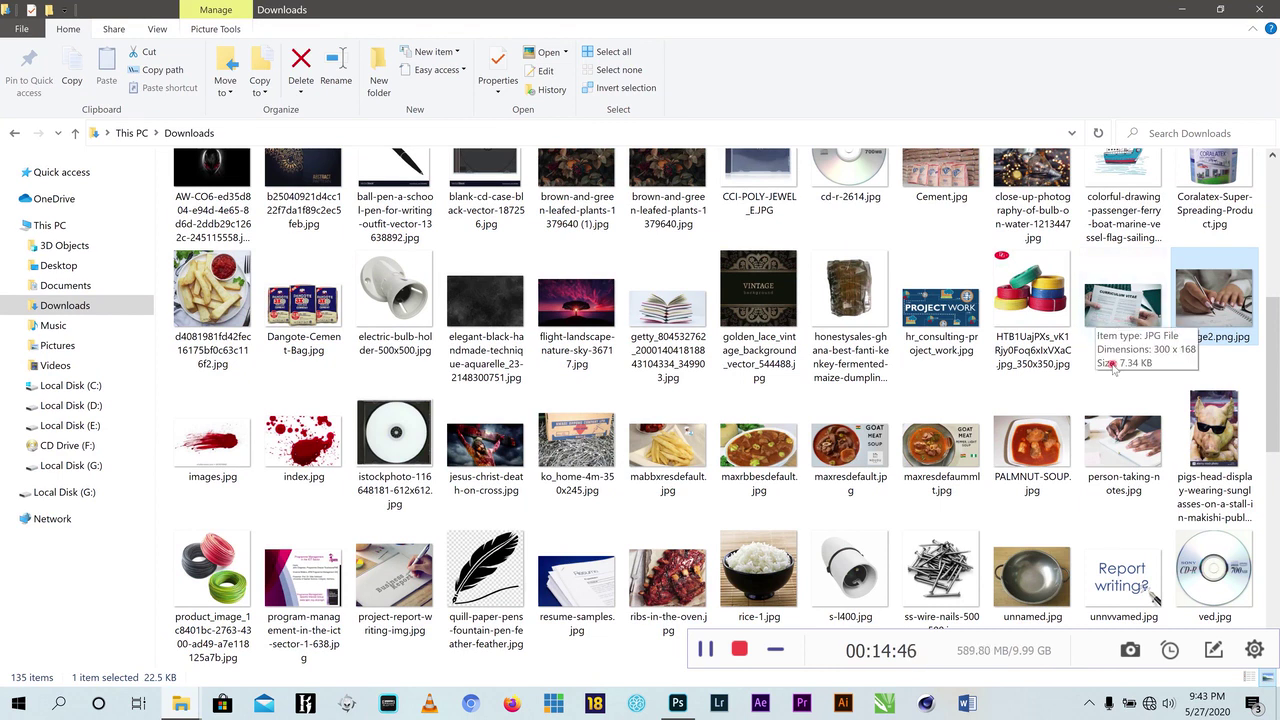
click(1118, 320)
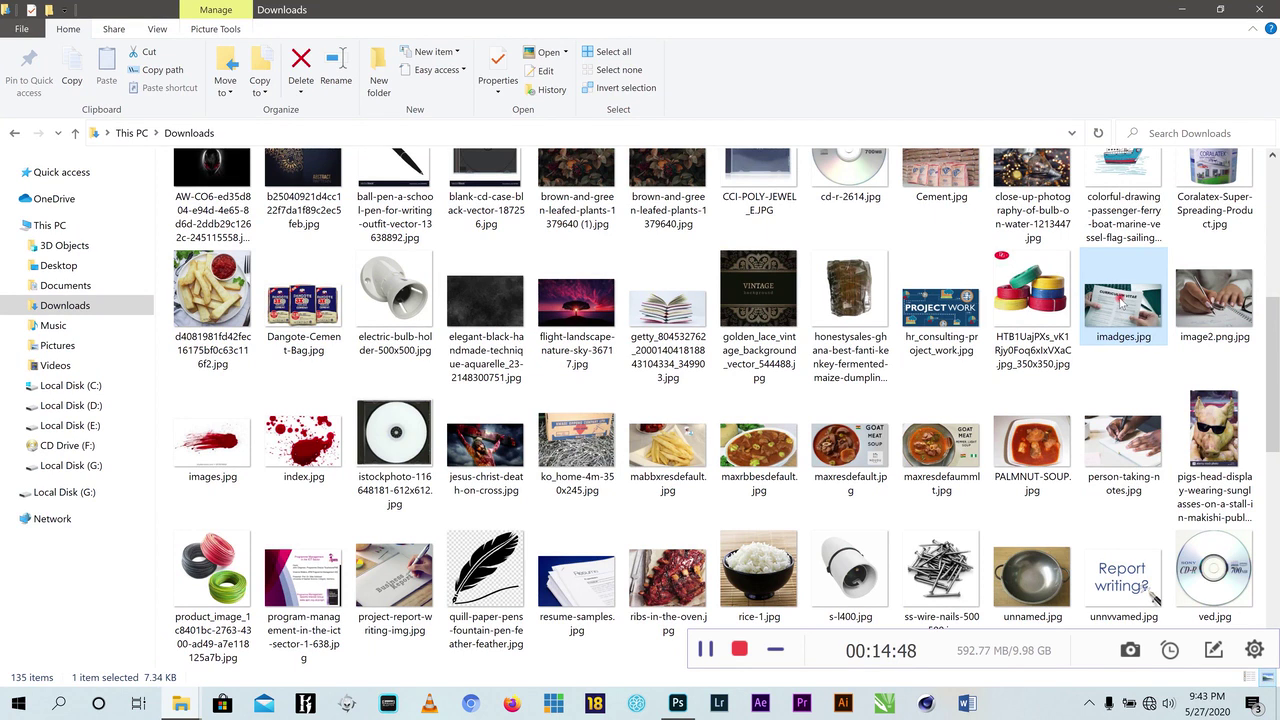
ctrl+click(932, 310)
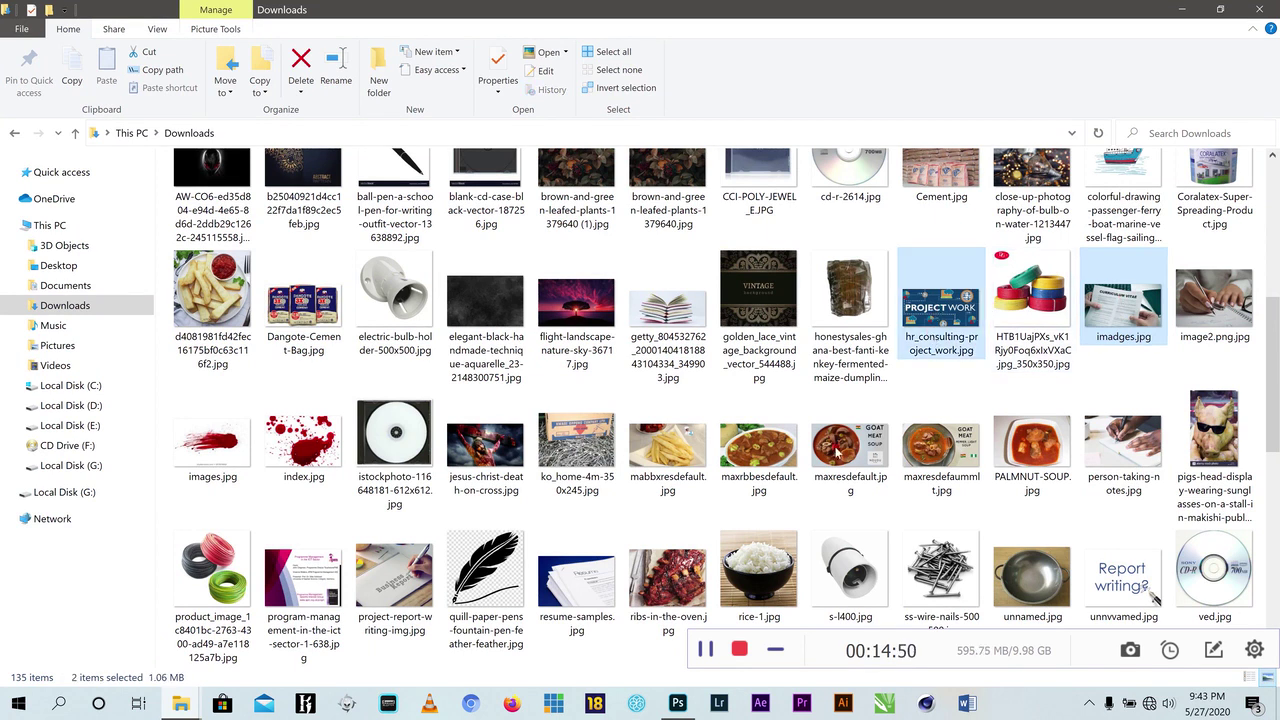
ctrl+click(394, 580)
drag(958, 308, 710, 517)
drag(672, 630, 775, 308)
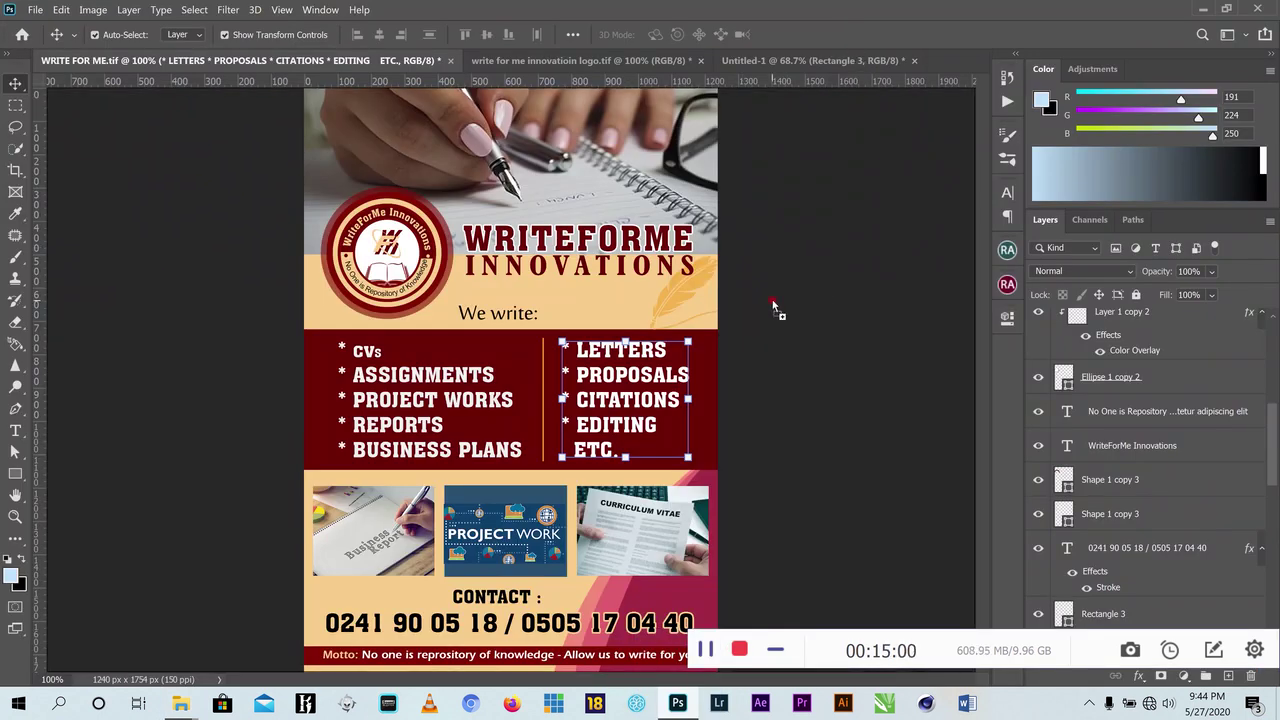
Step: Drop the three images into Photoshop, then close the separate documents they opened as
drag(724, 94, 848, 10)
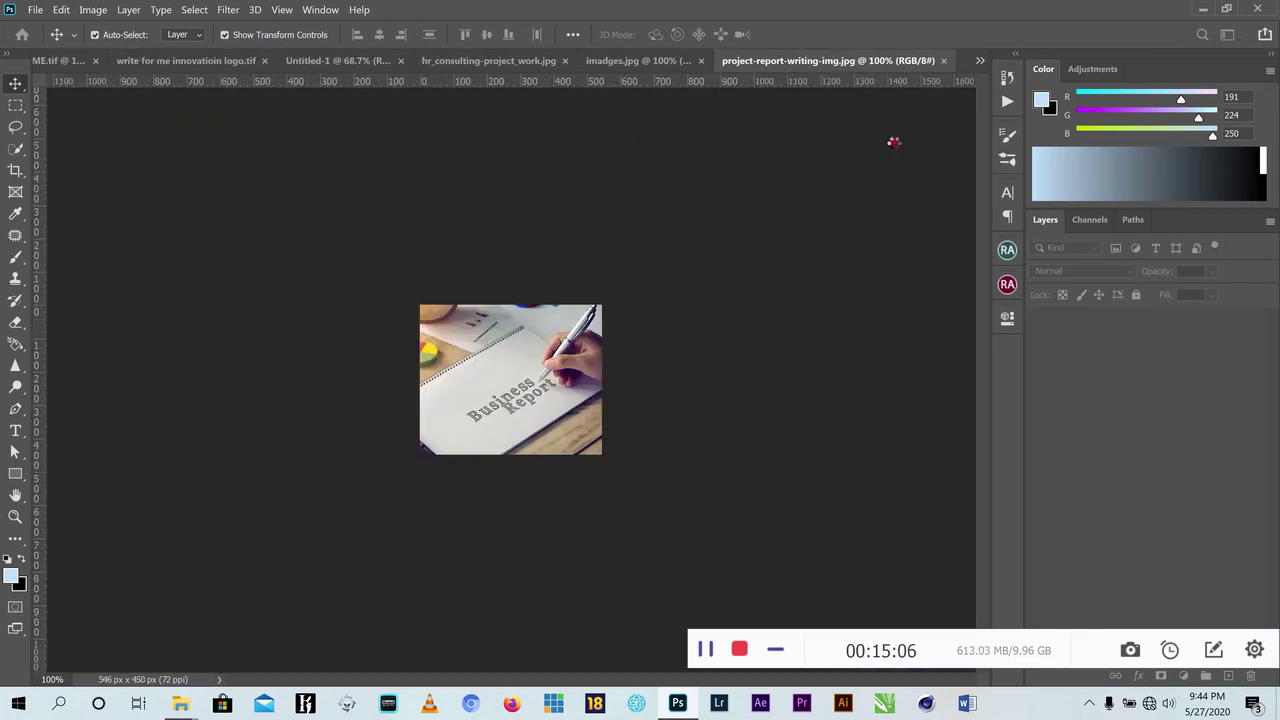
key(ctrl+w)
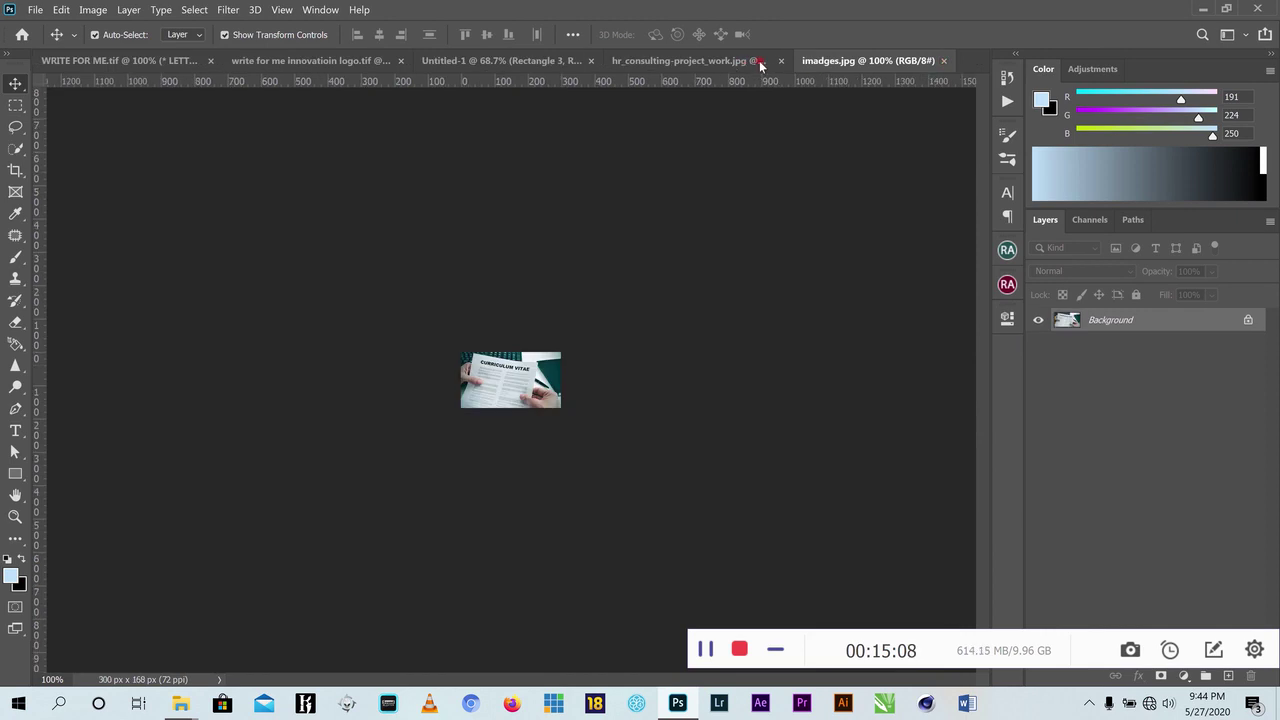
key(ctrl+w)
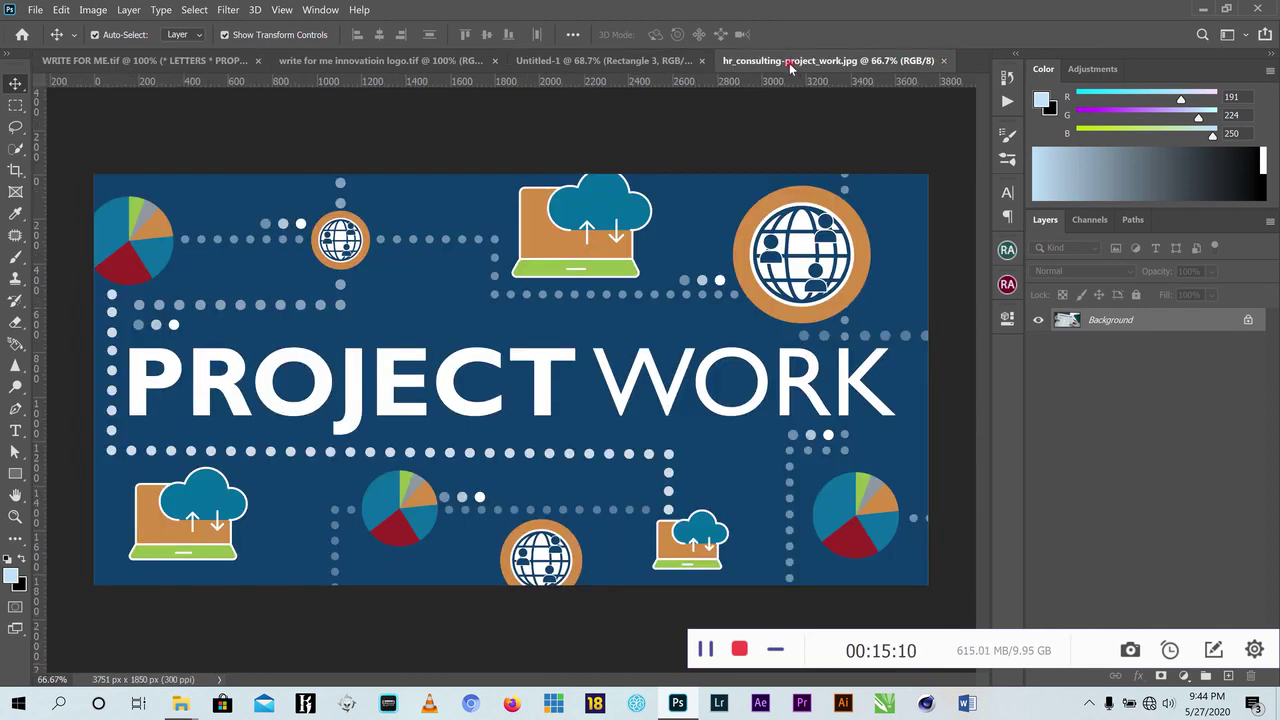
click(946, 61)
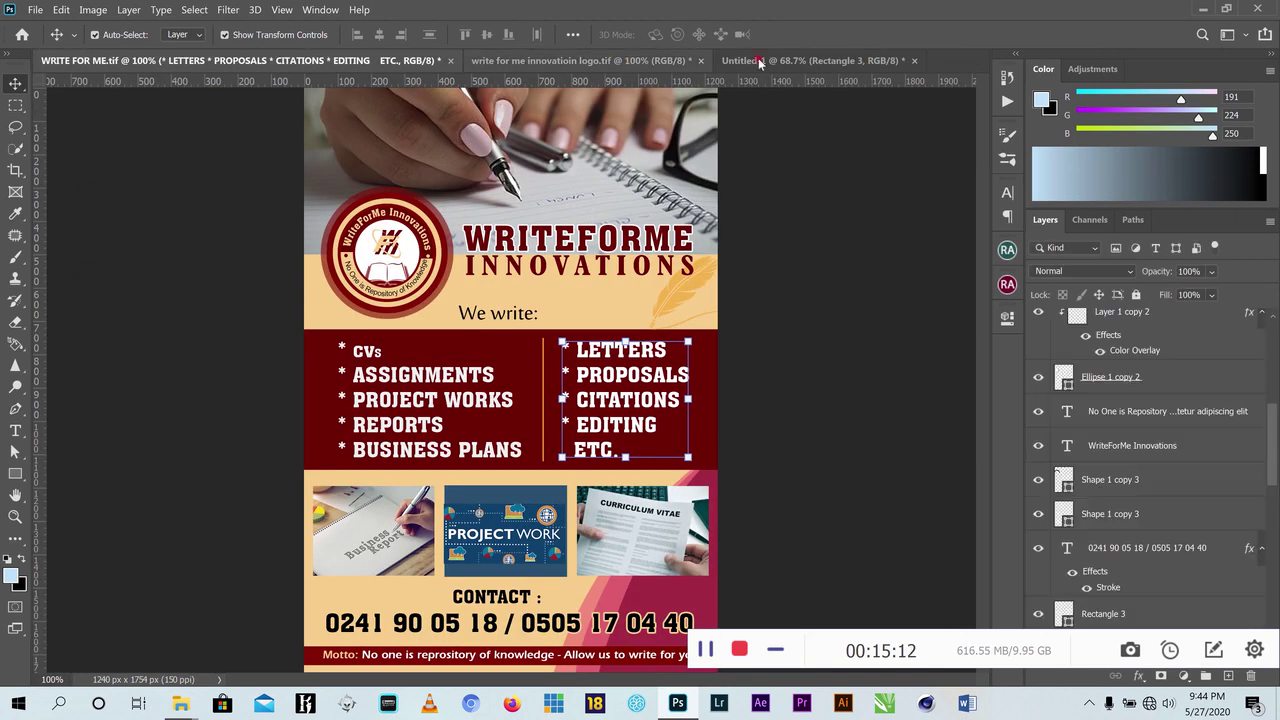
Step: Drag the three selected images from Downloads onto the Untitled-1 canvas as placed layers
click(810, 60)
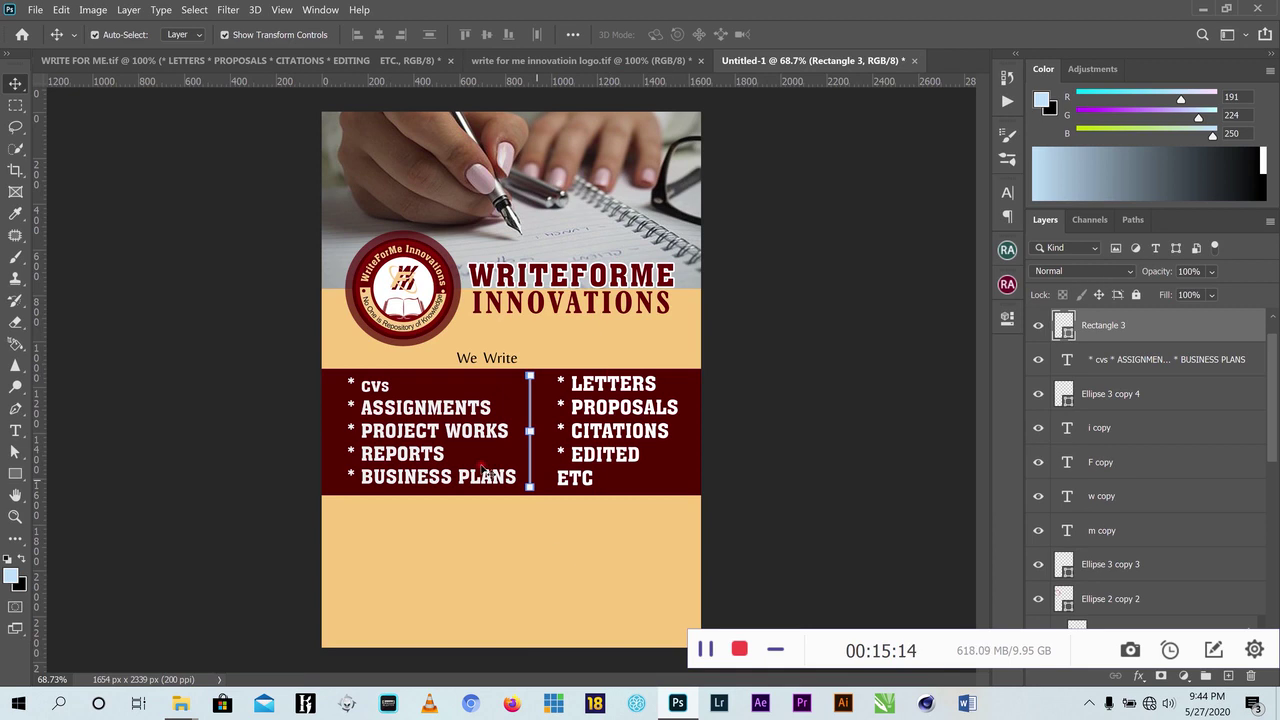
mouse_move(180, 704)
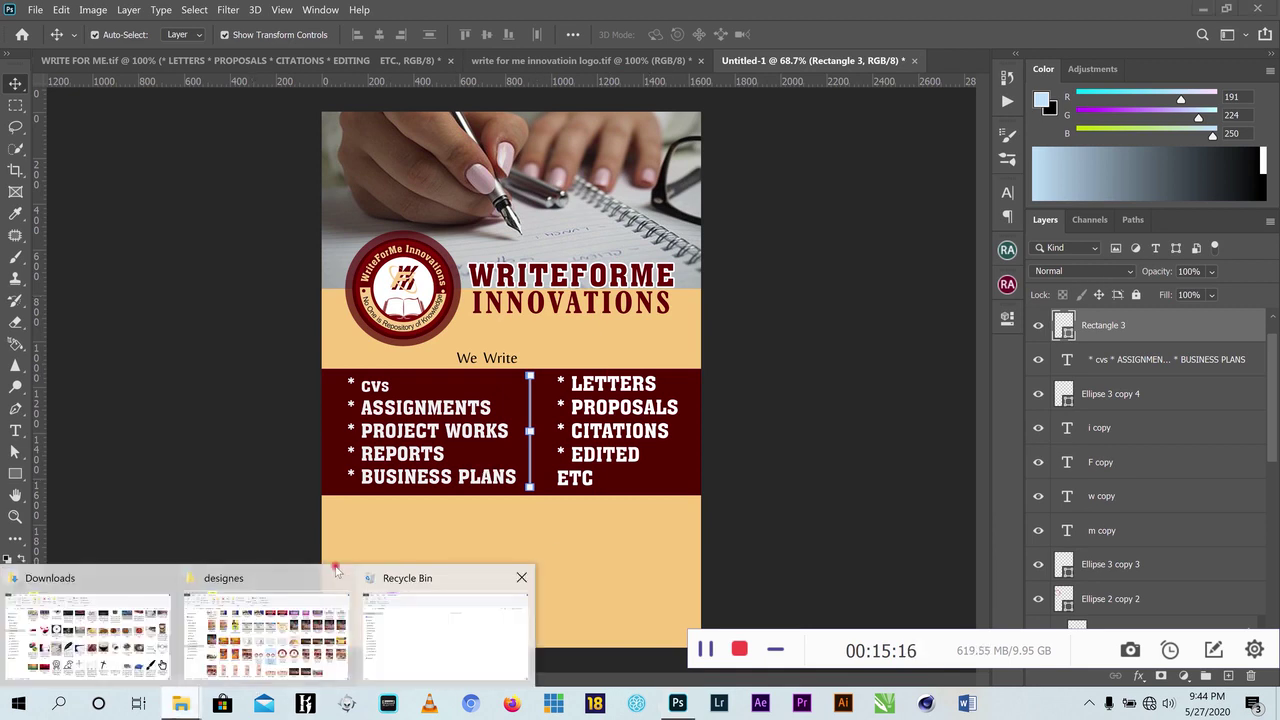
click(118, 584)
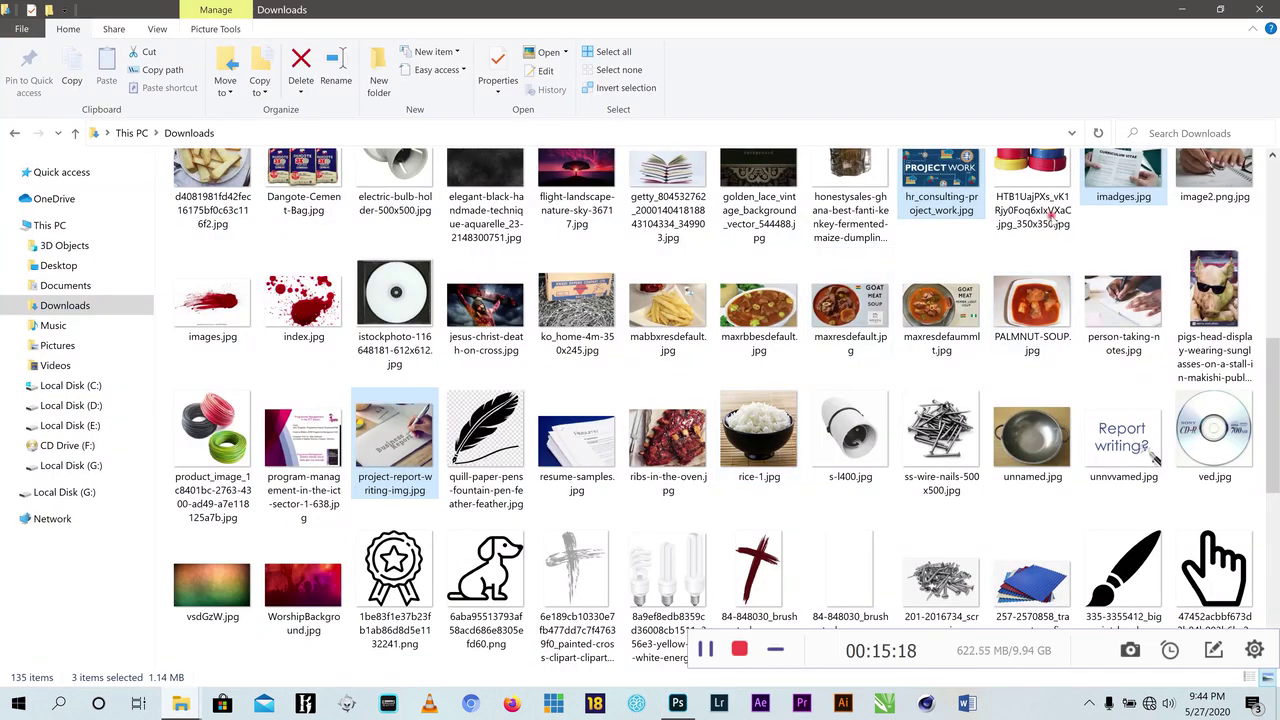
drag(940, 207, 679, 385)
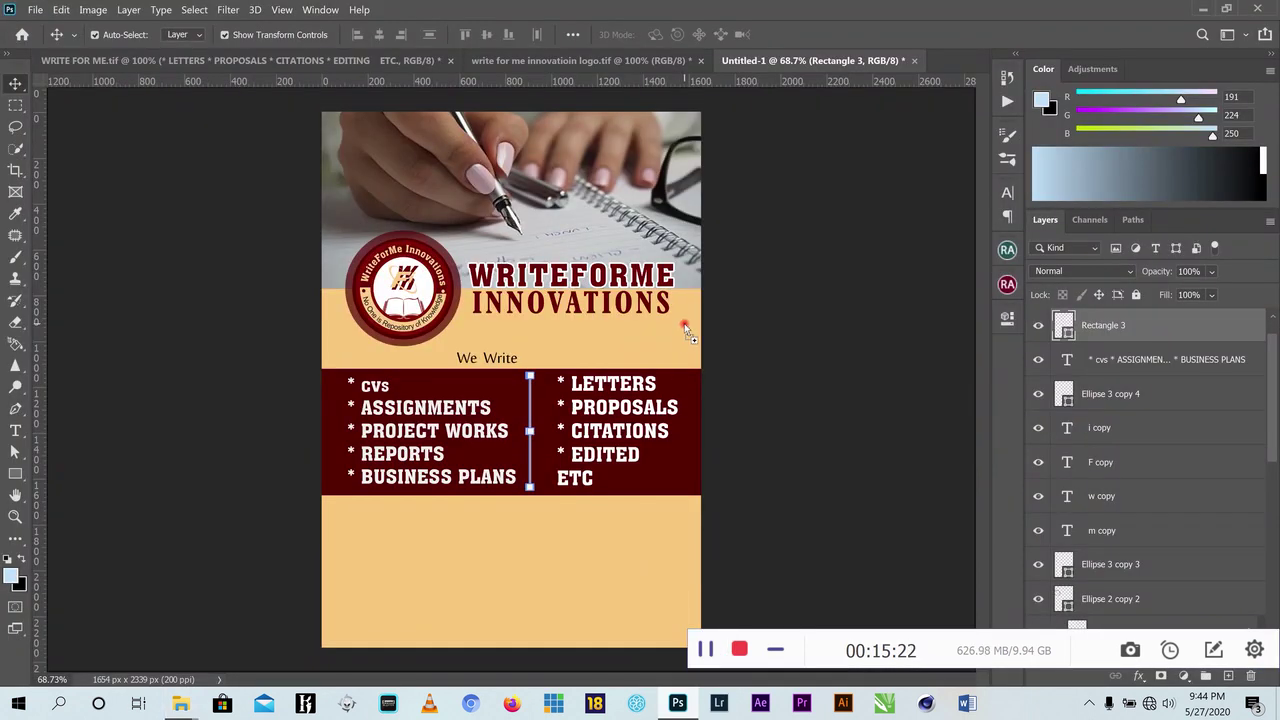
drag(684, 323, 686, 326)
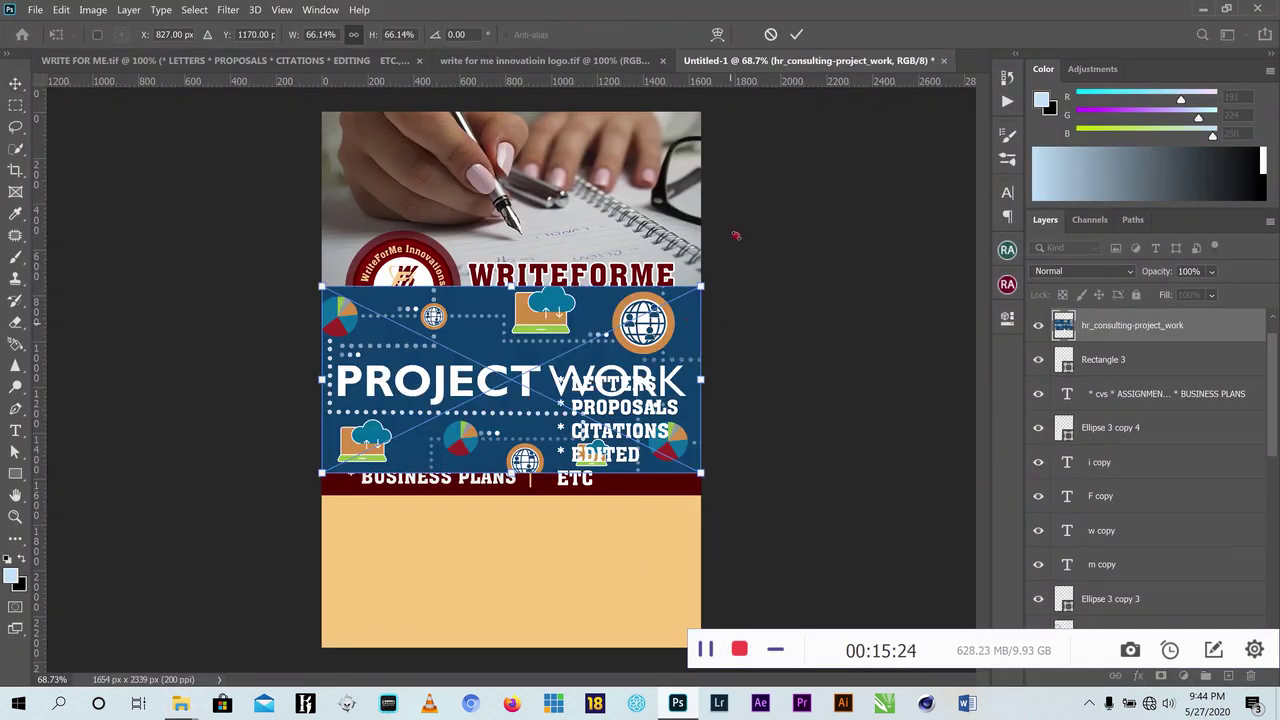
Step: Commit the three placed images and shrink the business report image to about 28%
click(797, 36)
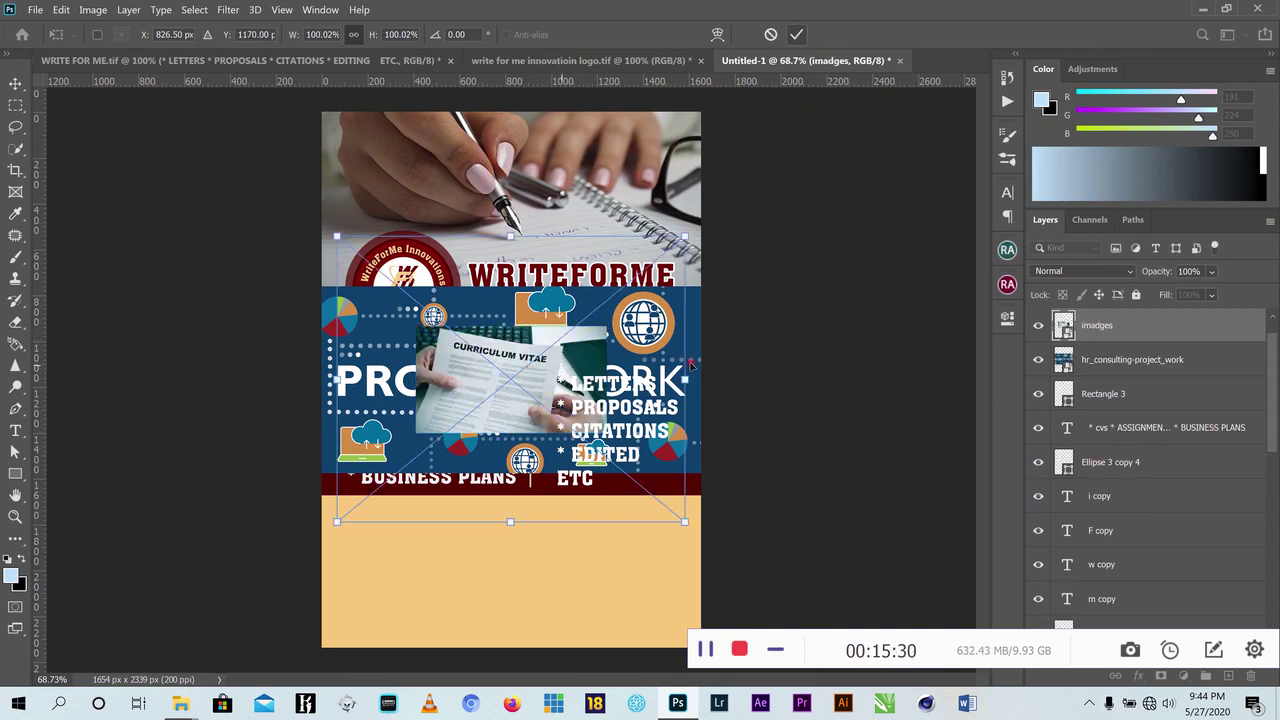
key(Return)
click(796, 34)
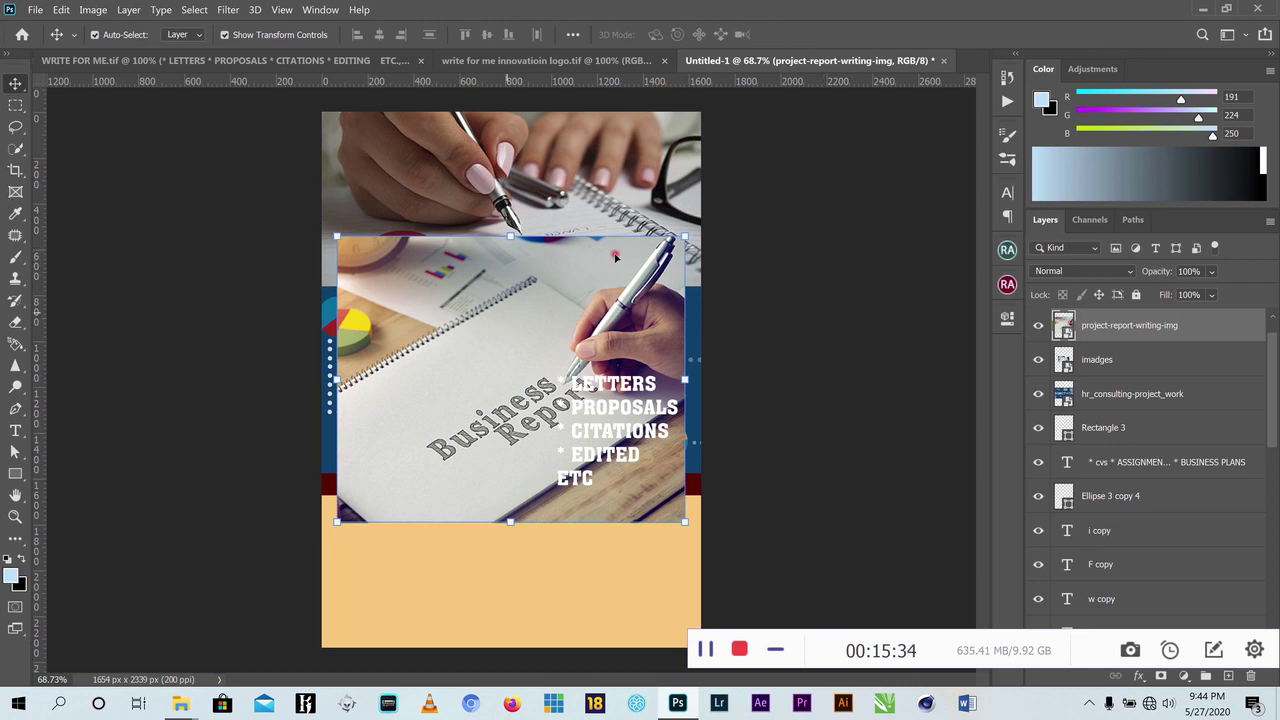
drag(683, 238, 436, 440)
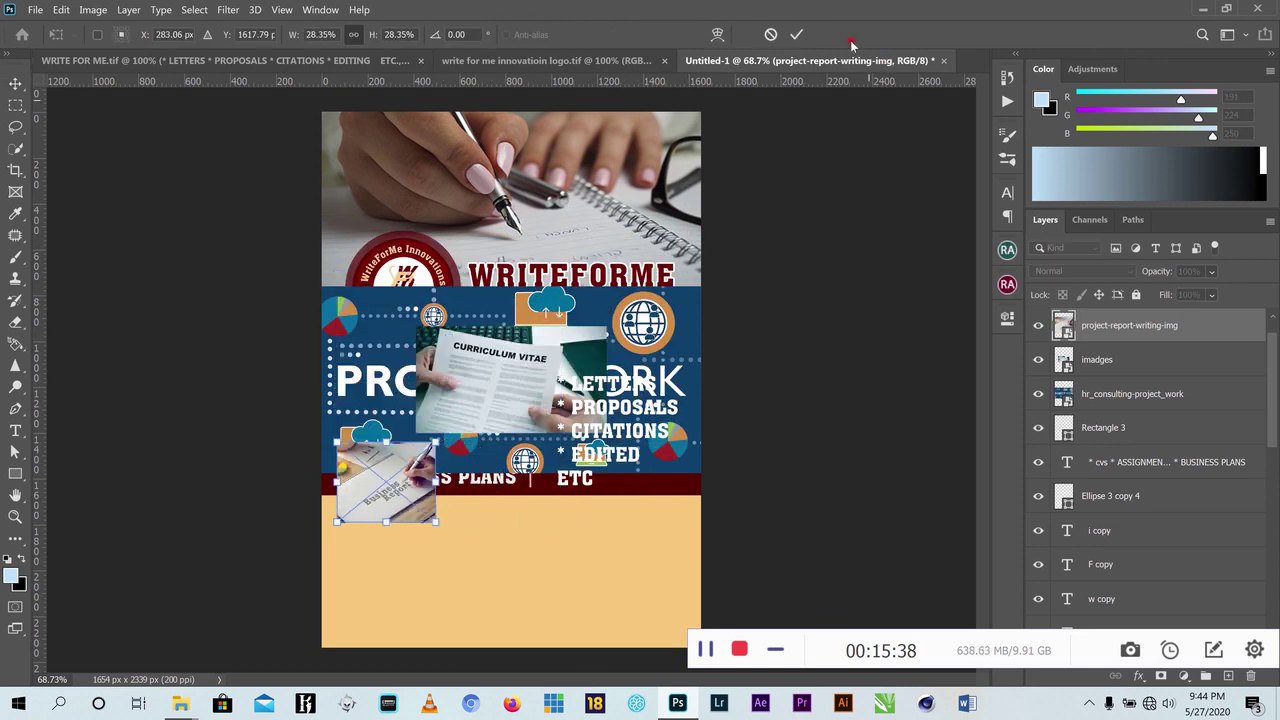
key(Return)
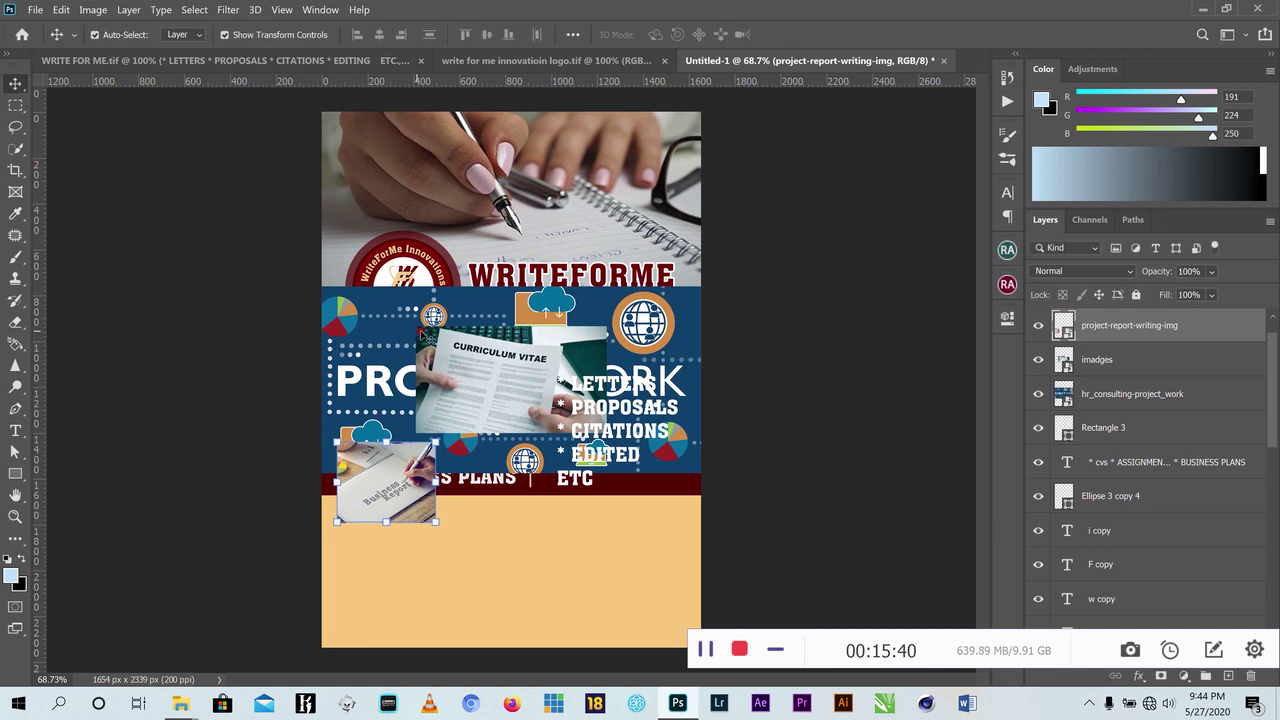
Step: Shrink PROJECT WORK to about 23% and move it lower; shrink the CV photo to 58.23%
click(345, 332)
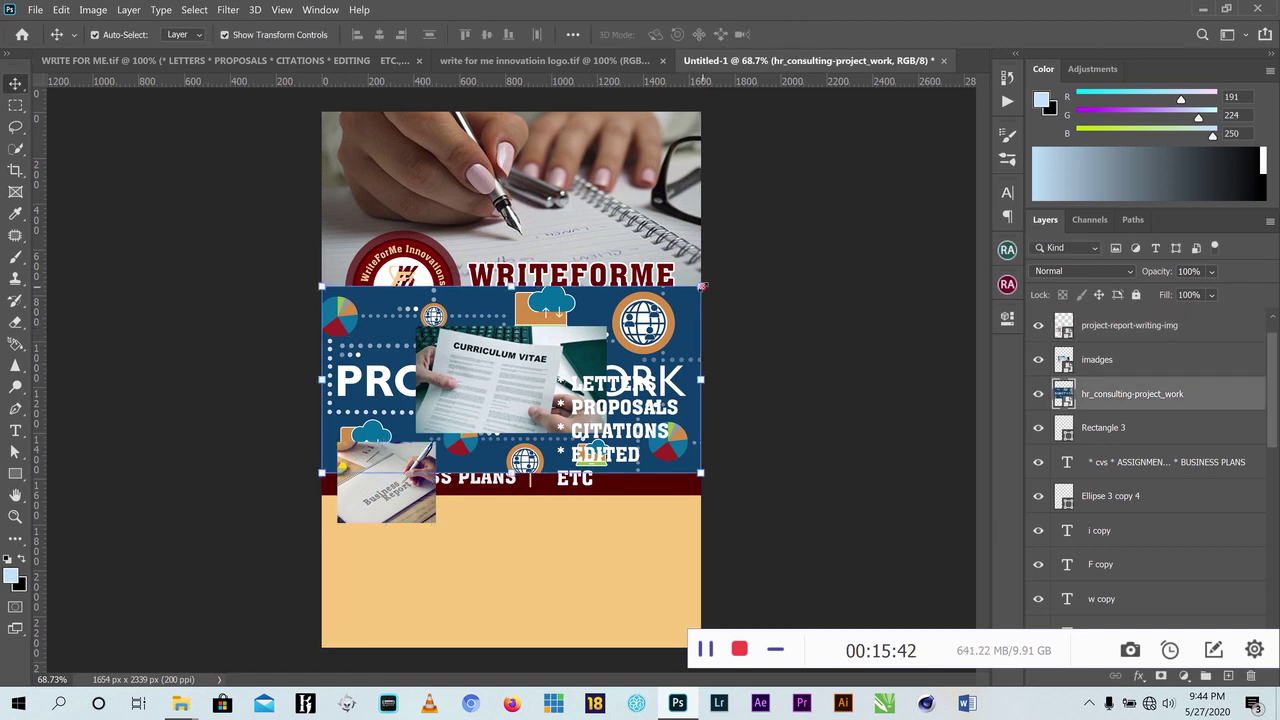
drag(703, 287, 460, 420)
drag(398, 458, 543, 545)
click(797, 35)
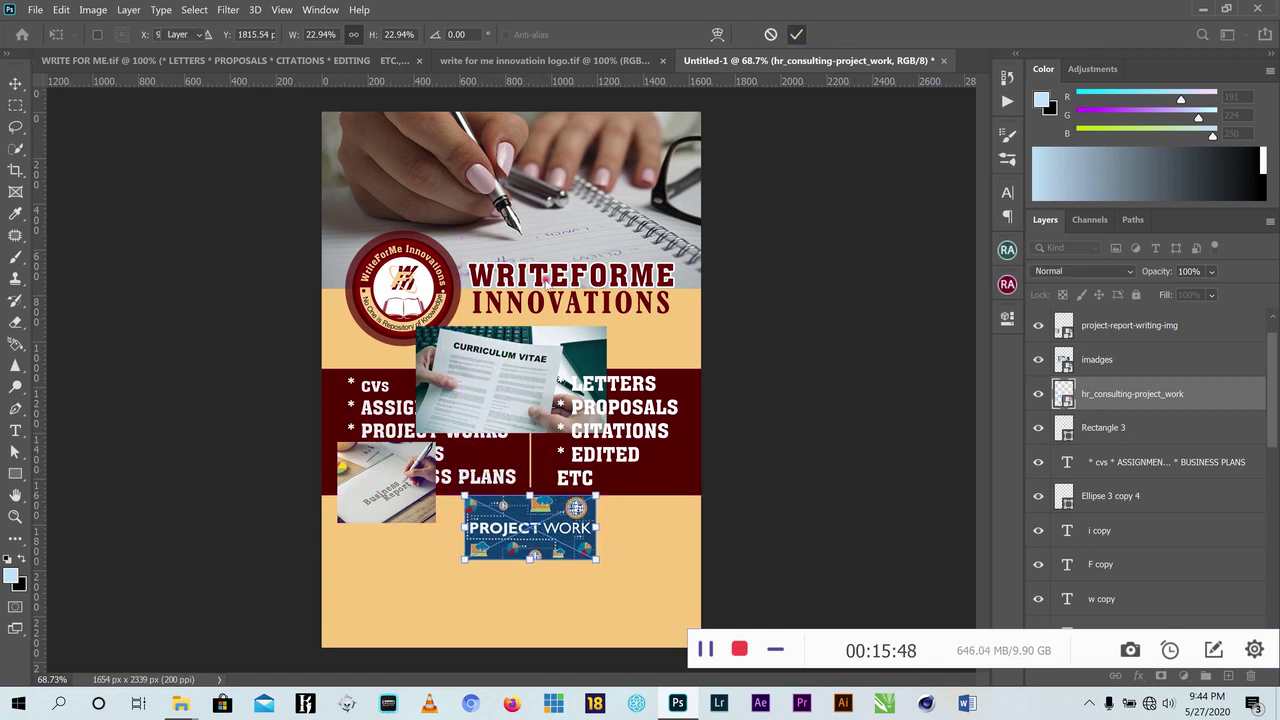
click(482, 374)
drag(605, 330, 527, 372)
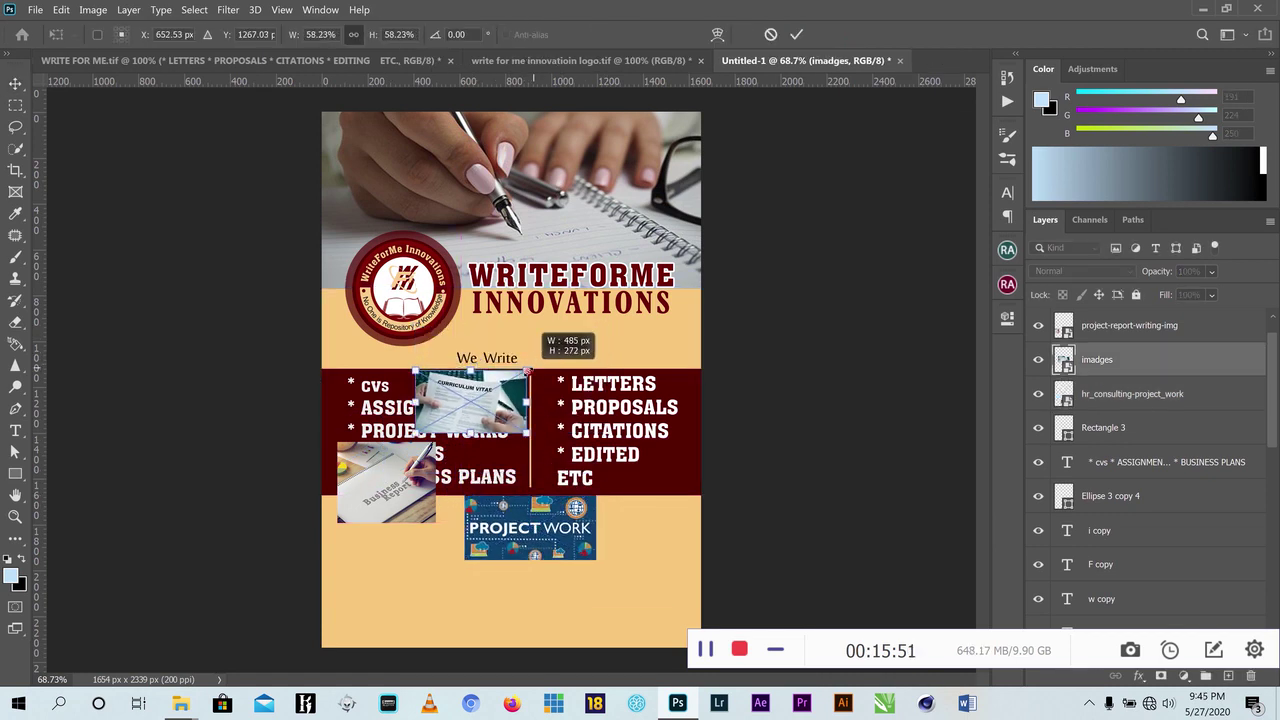
click(797, 35)
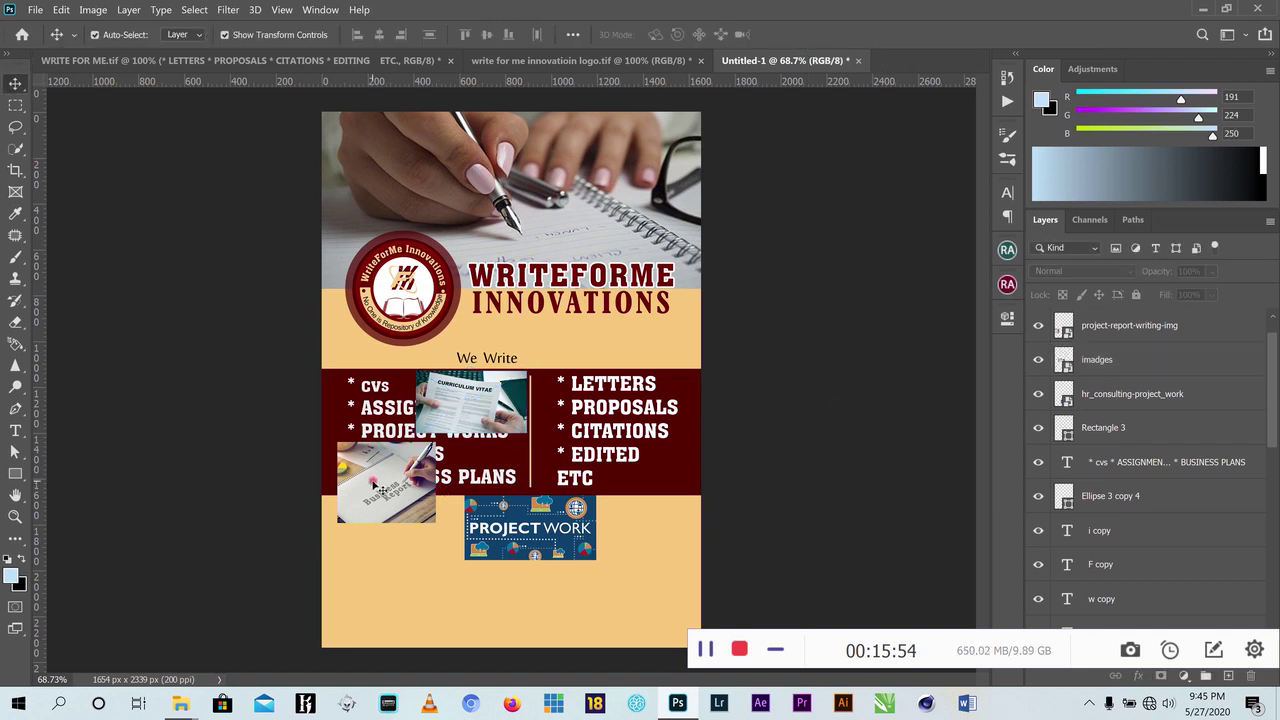
Step: Arrange the Business Report, PROJECT WORK and CV images side by side below the list
drag(376, 487, 381, 548)
drag(521, 530, 509, 552)
key(Up)
key(Up)
key(Up)
key(Up)
key(Up)
key(Up)
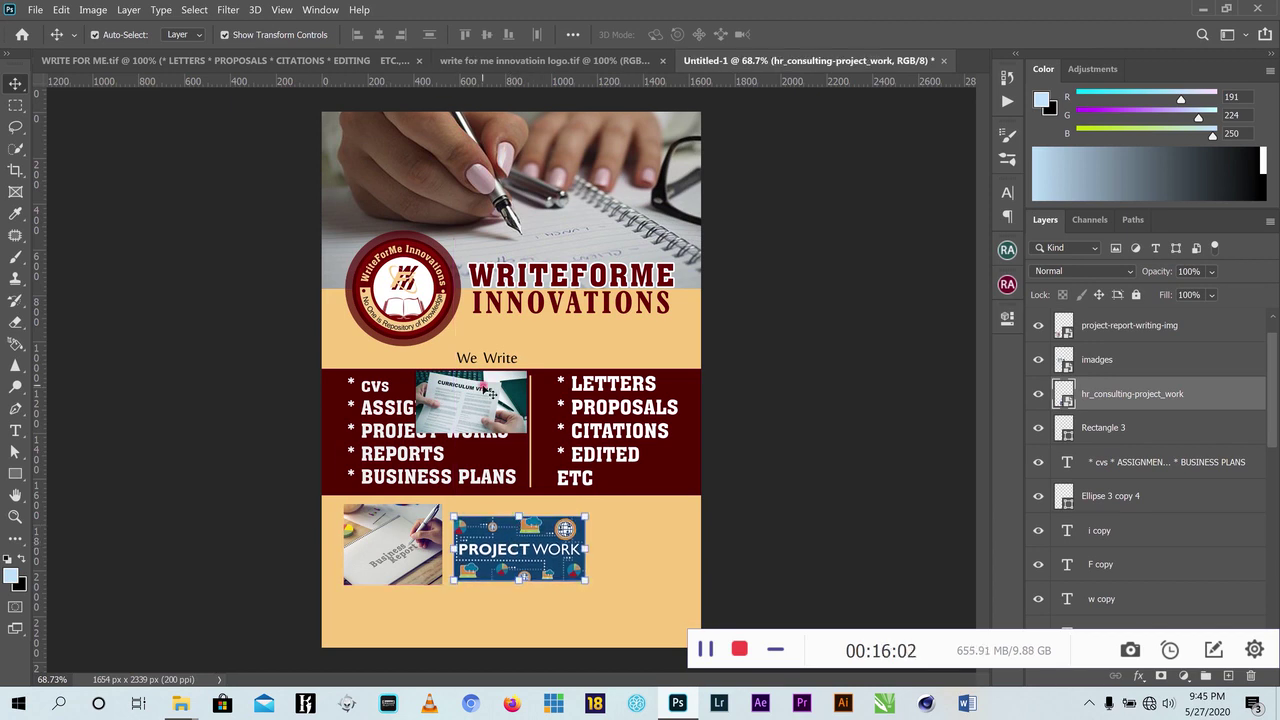
drag(490, 393, 640, 537)
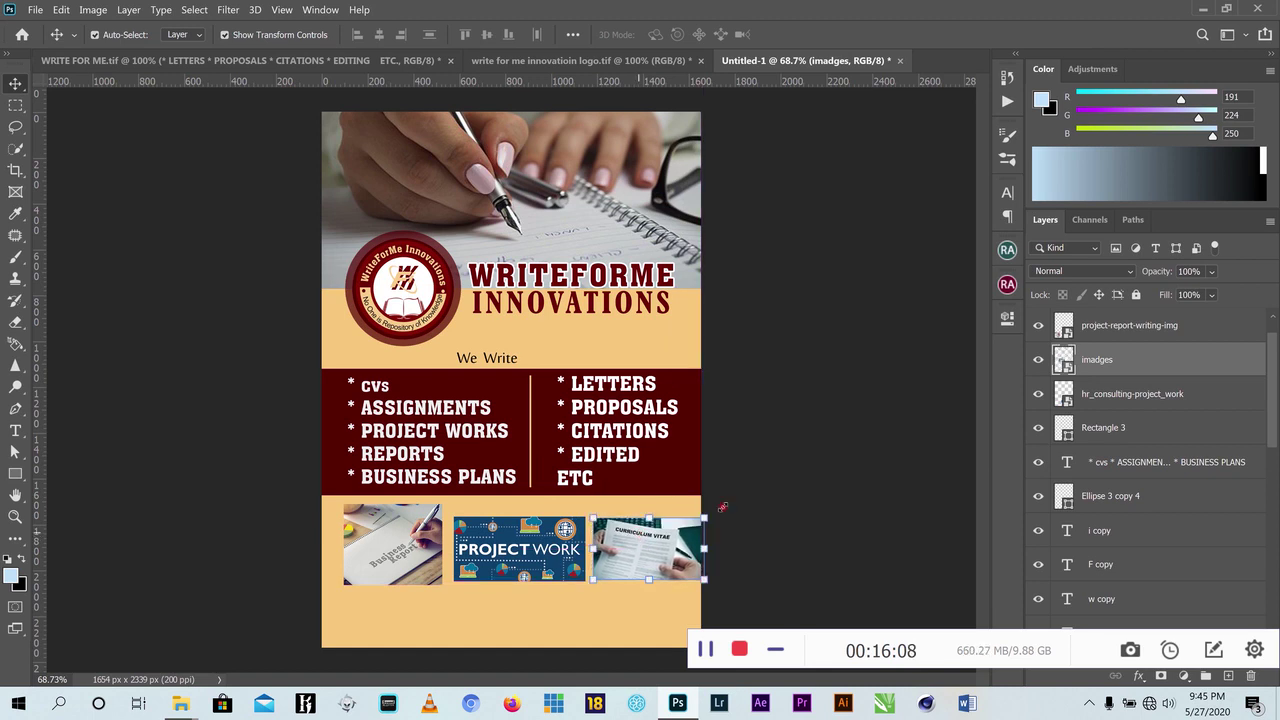
Step: Check the WRITE FOR ME.tif reference, then move the image row up near the heading
click(153, 62)
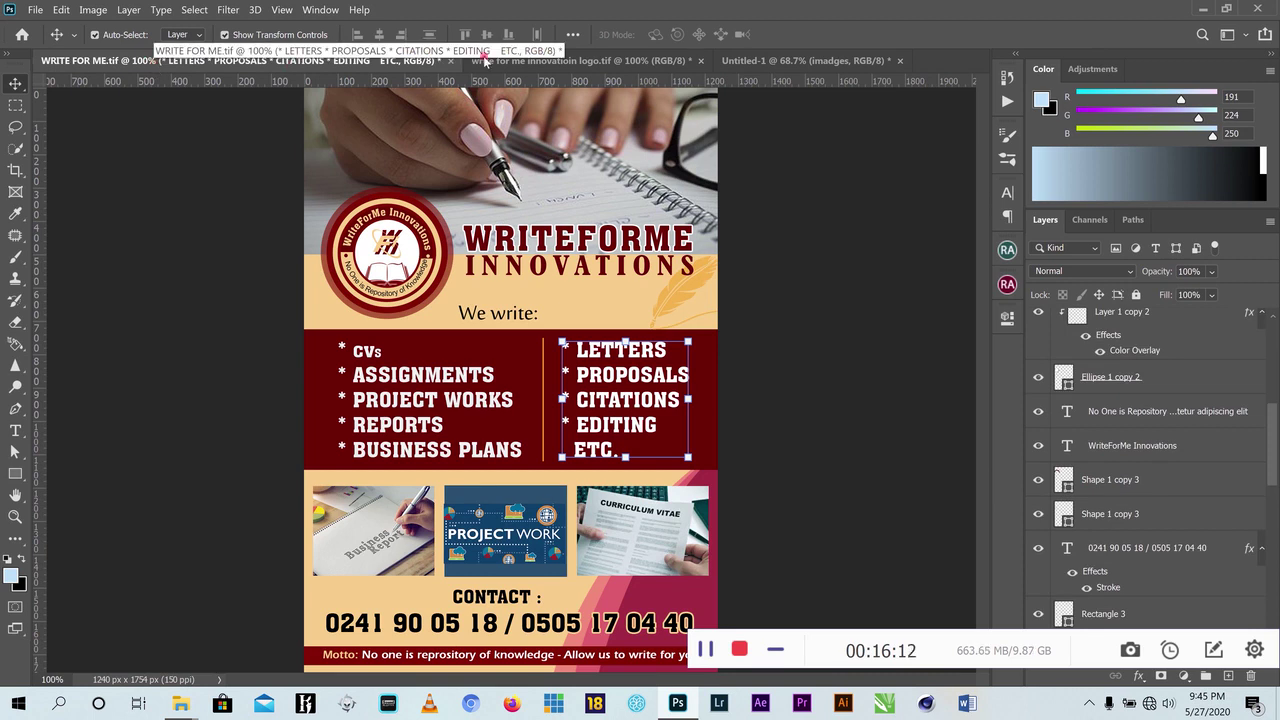
click(760, 62)
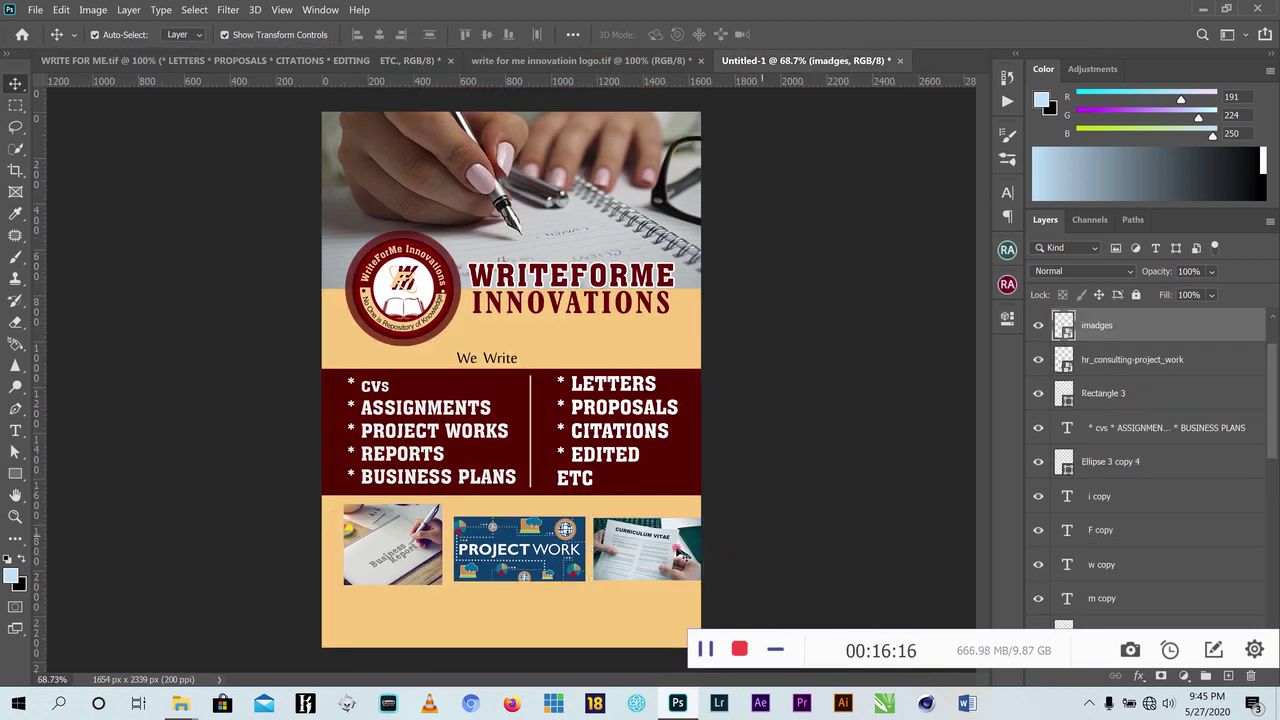
drag(420, 532, 440, 376)
click(823, 366)
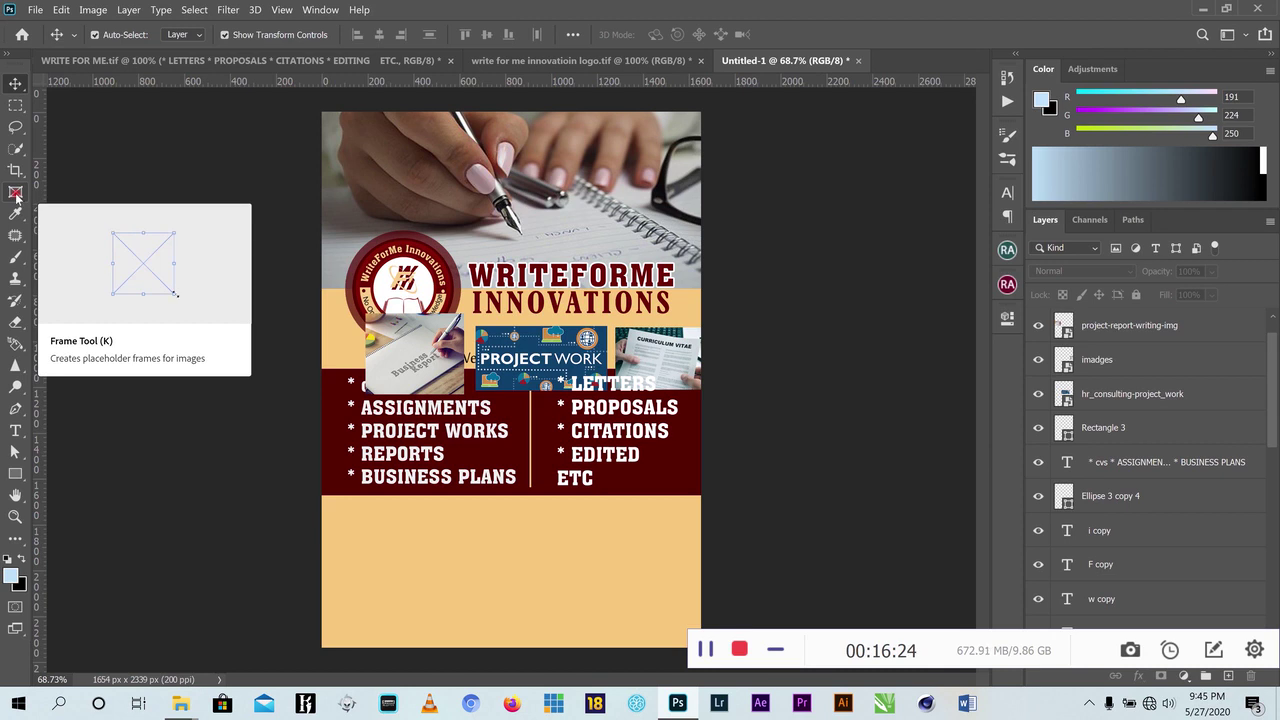
Step: Draw the first placeholder frame below the services band and shift it slightly left
click(15, 194)
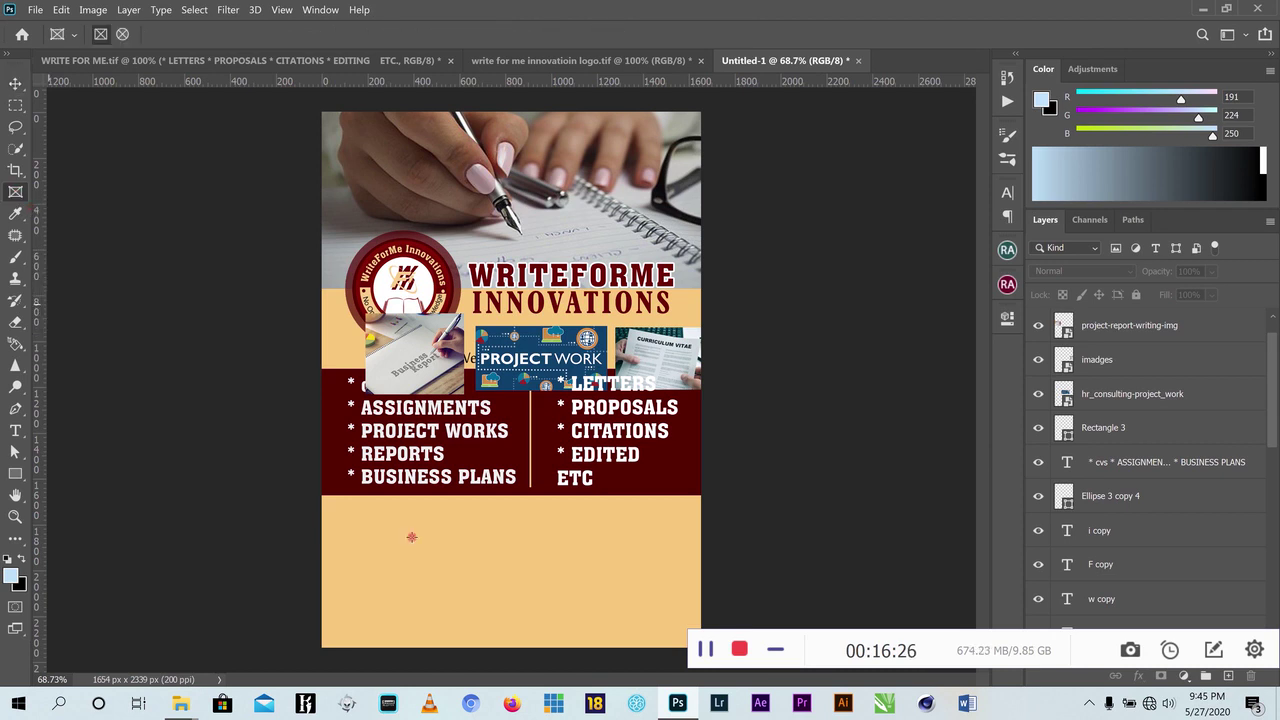
drag(368, 503, 470, 589)
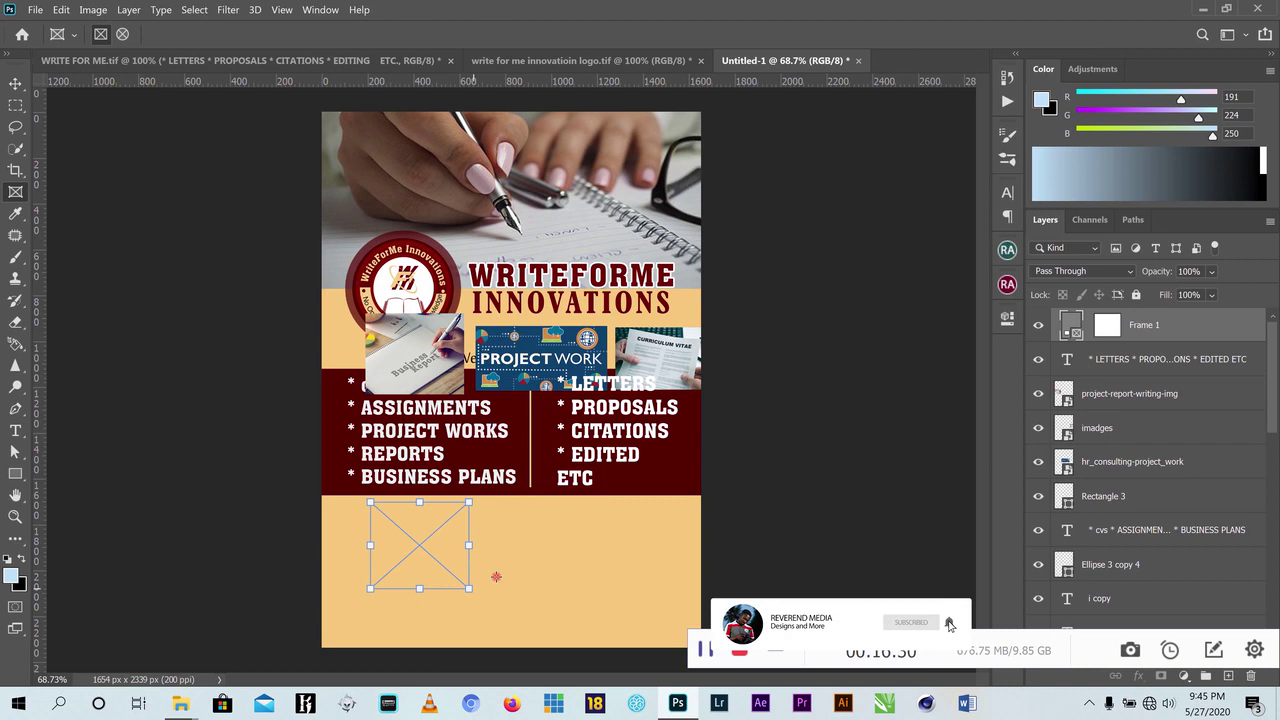
key(v)
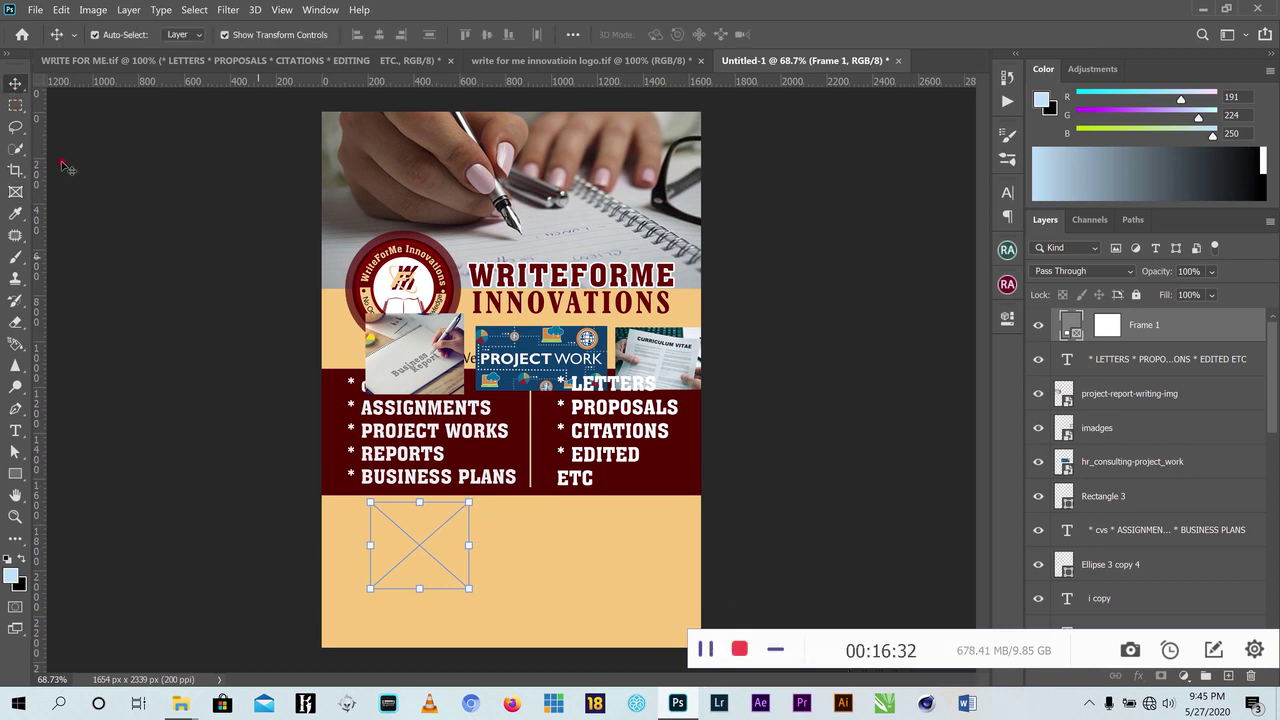
drag(420, 545, 398, 545)
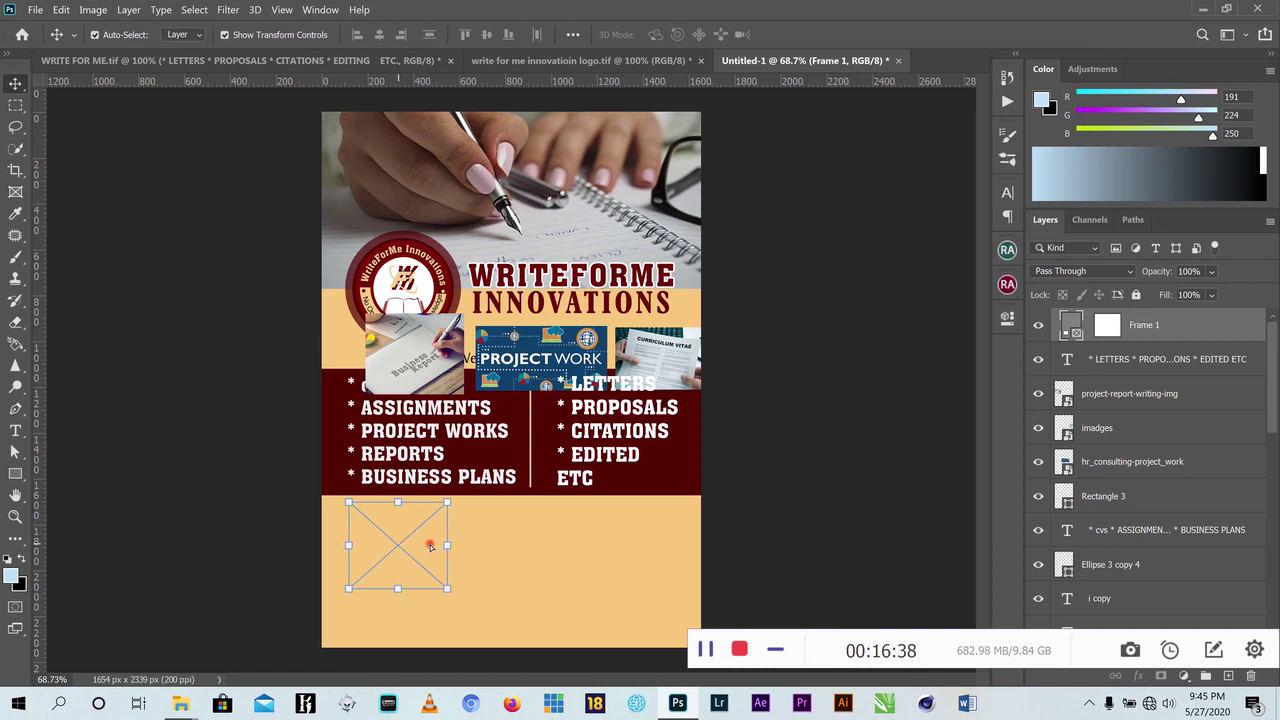
Step: Duplicate the frame into a row of three, move them together and scale to about 97%
drag(430, 546, 648, 546)
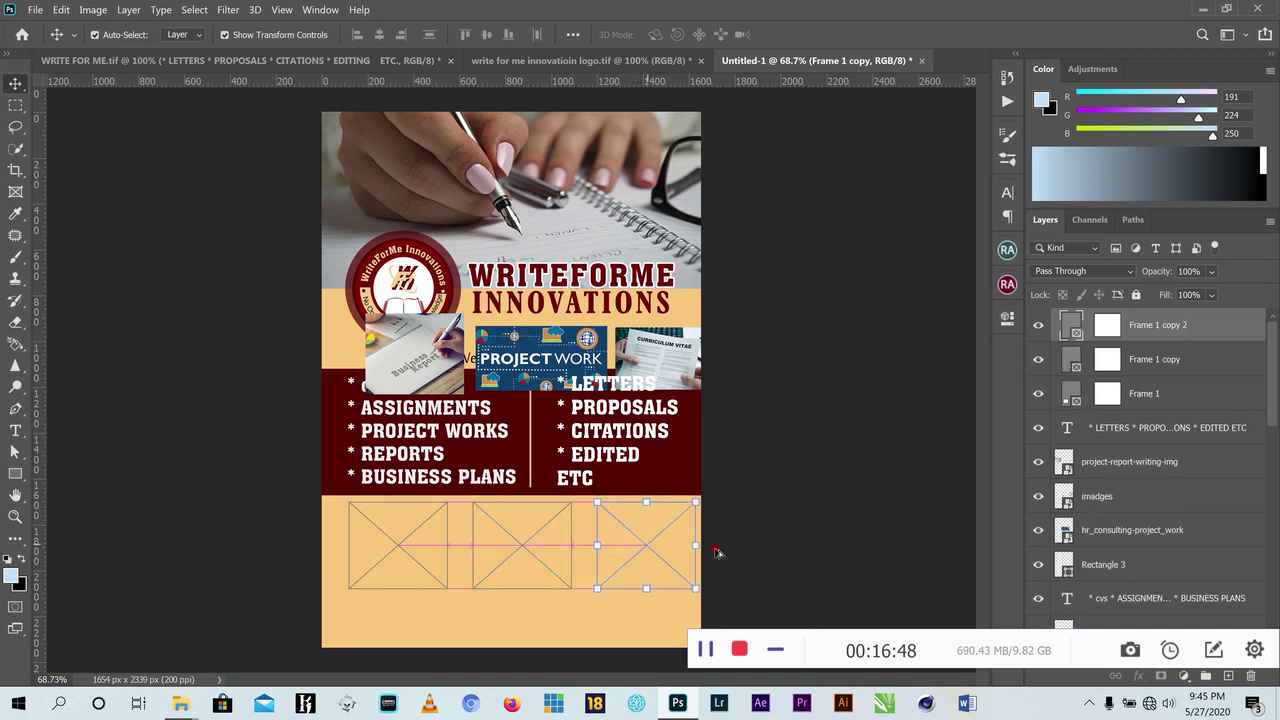
drag(489, 564, 400, 560)
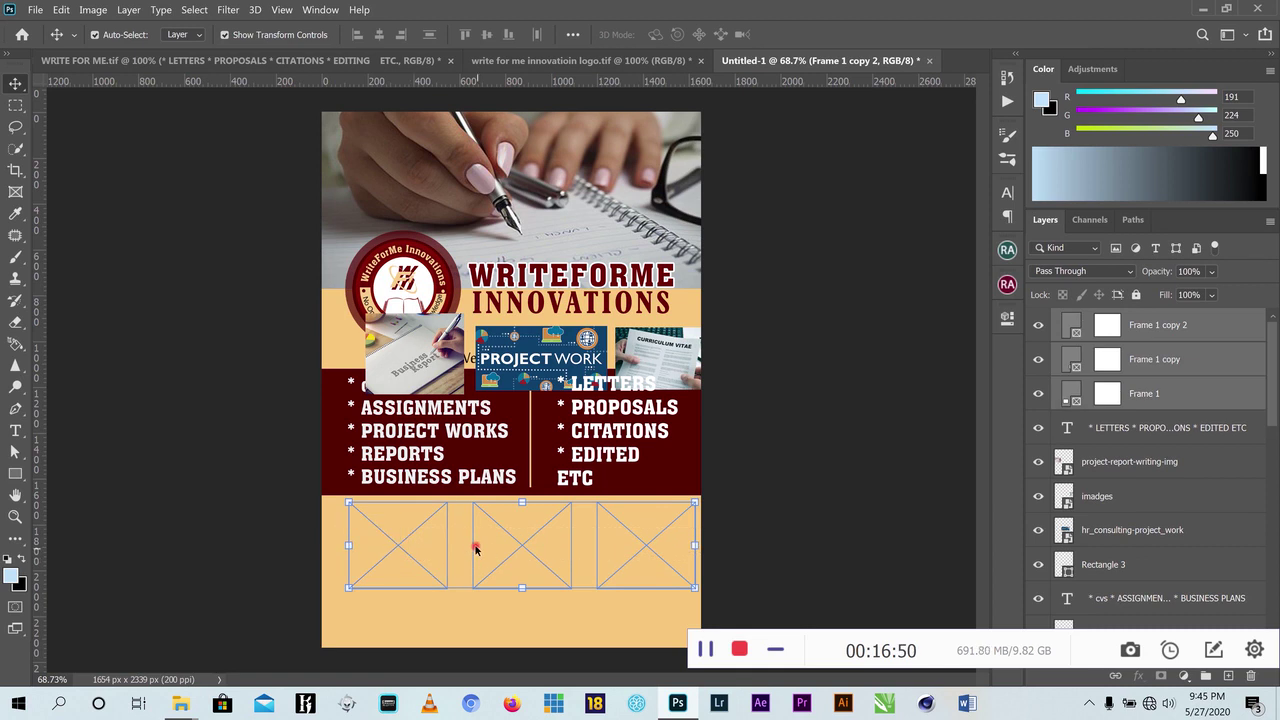
drag(475, 548, 464, 553)
drag(562, 581, 562, 581)
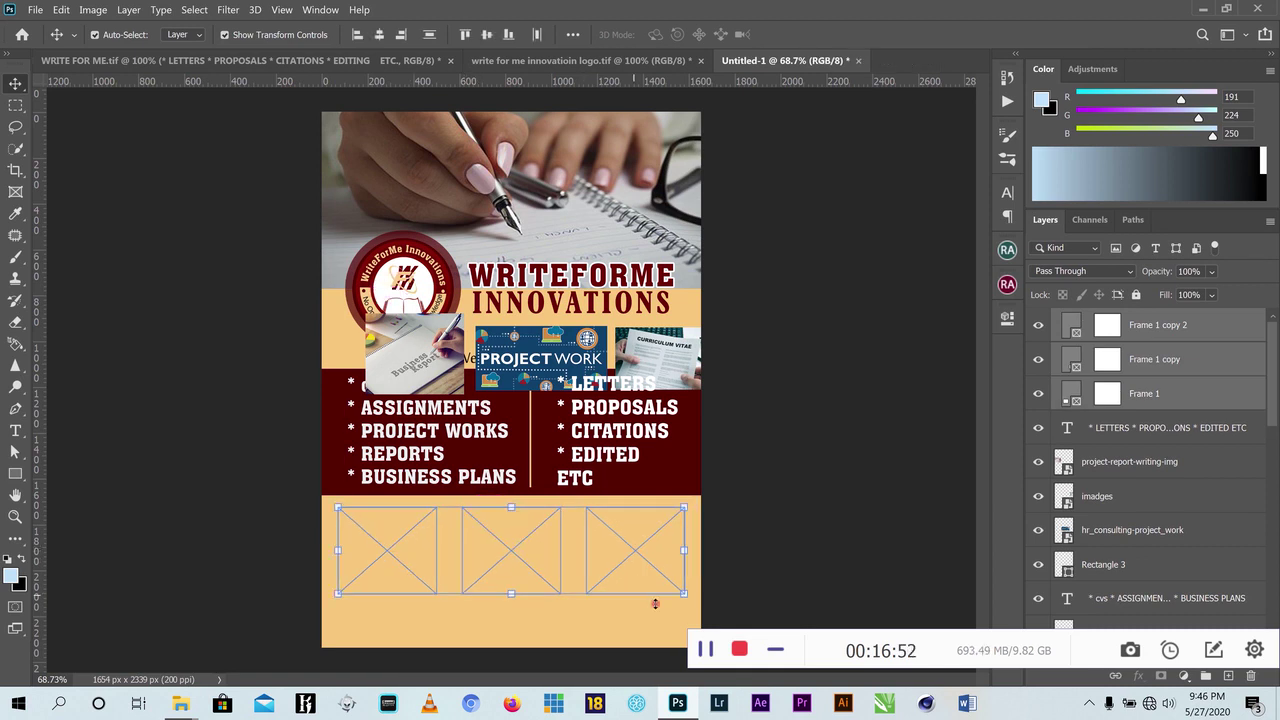
drag(685, 597, 675, 591)
Step: Commit the frame resize and fit the Business Report image into the first frame
click(825, 216)
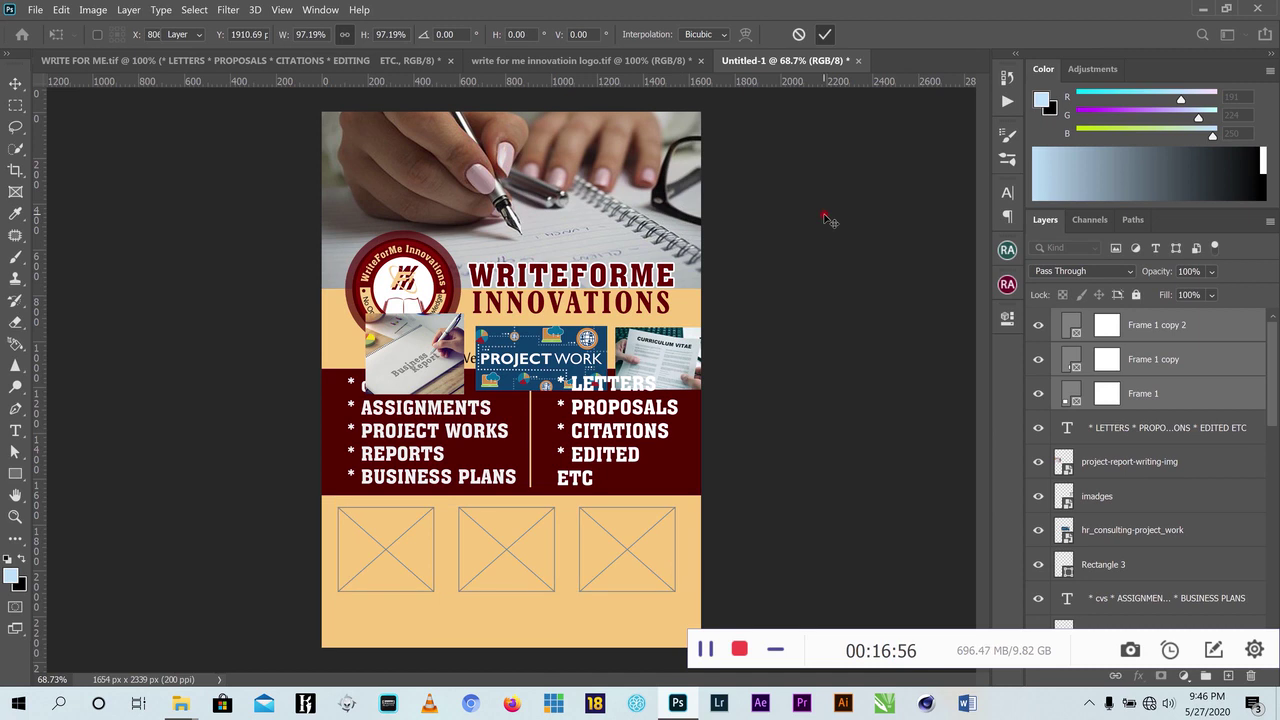
click(827, 218)
drag(425, 357, 394, 547)
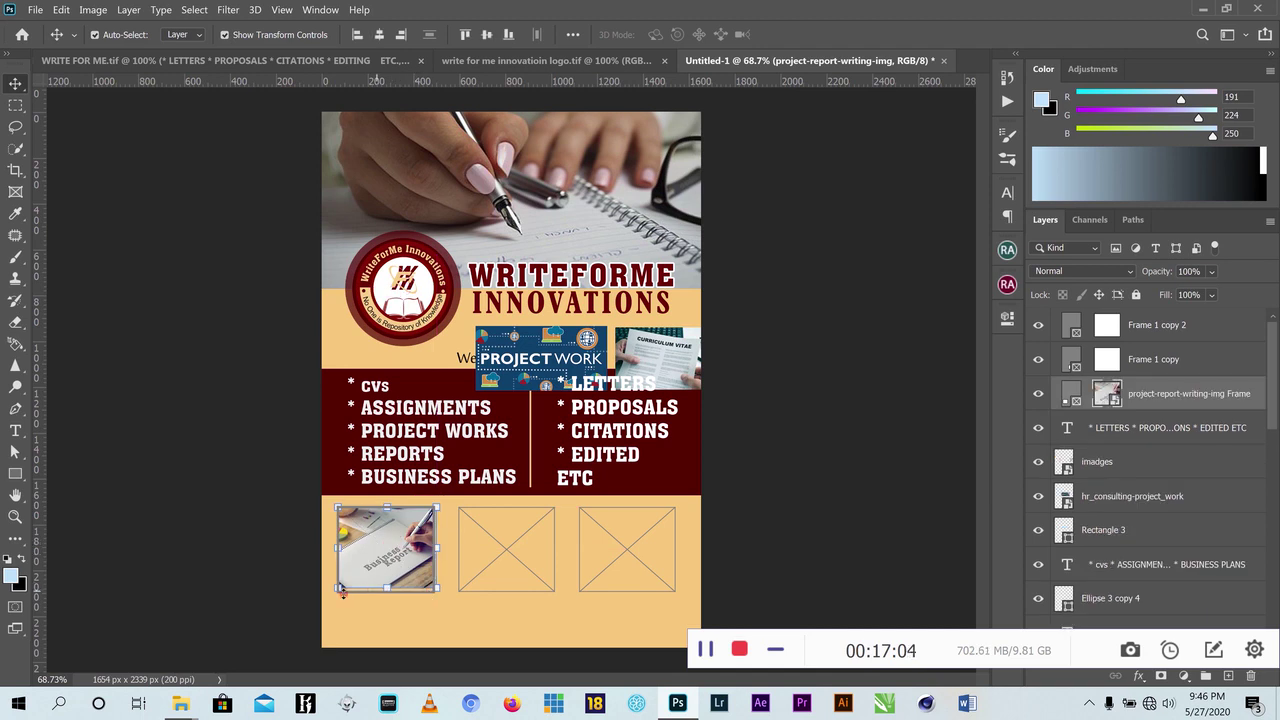
drag(337, 589, 491, 455)
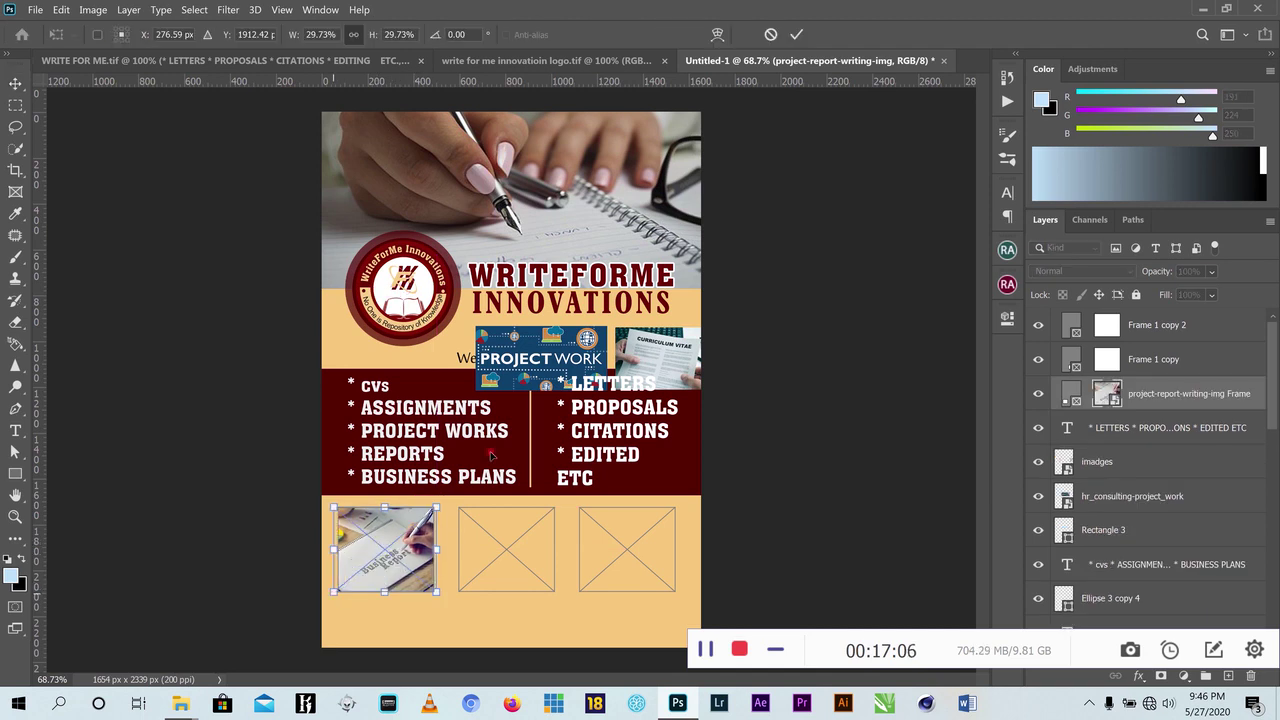
click(797, 34)
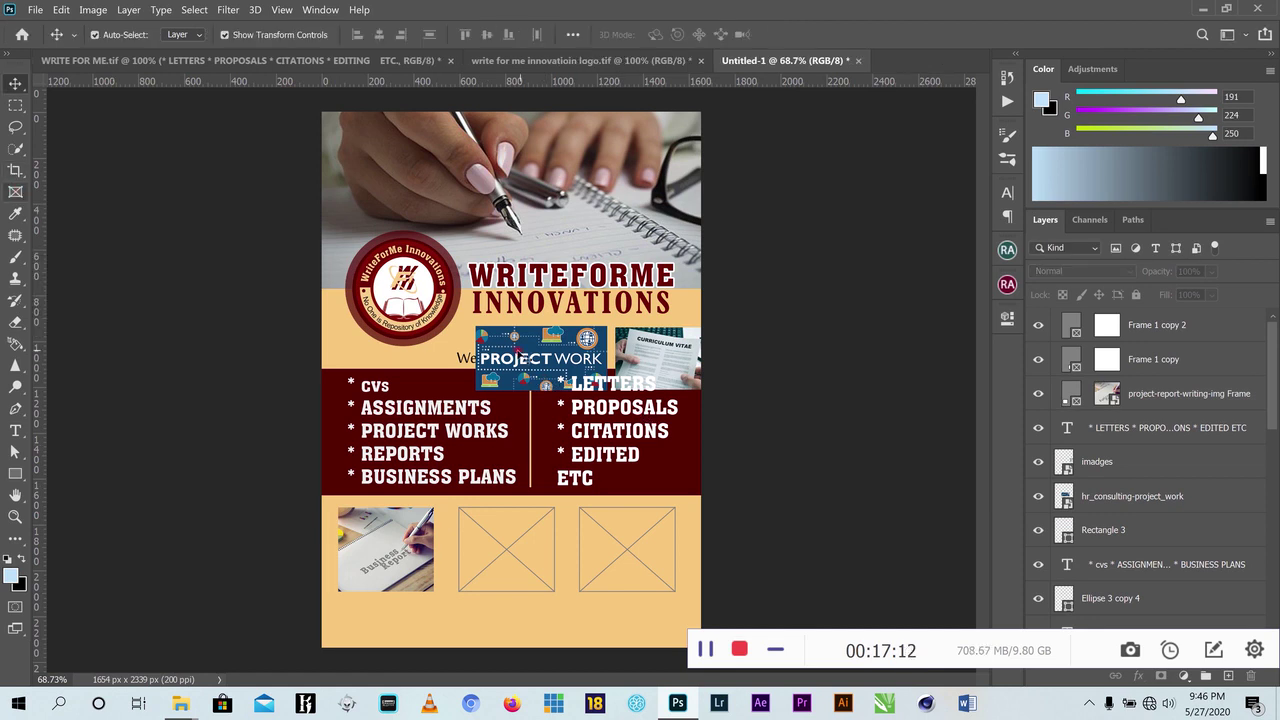
Step: Fit the PROJECT WORK image into the second frame, then view the WRITE FOR ME.tif reference
drag(522, 375, 500, 537)
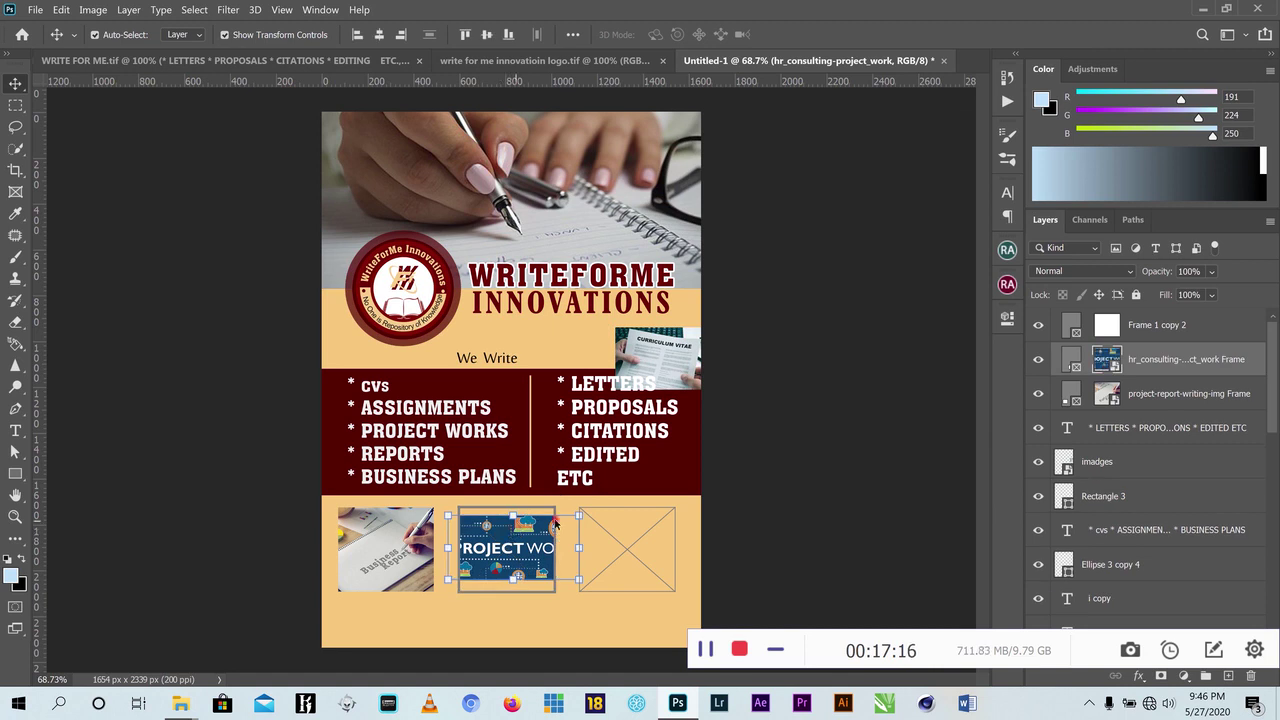
drag(578, 515, 588, 510)
drag(443, 572, 430, 580)
click(797, 35)
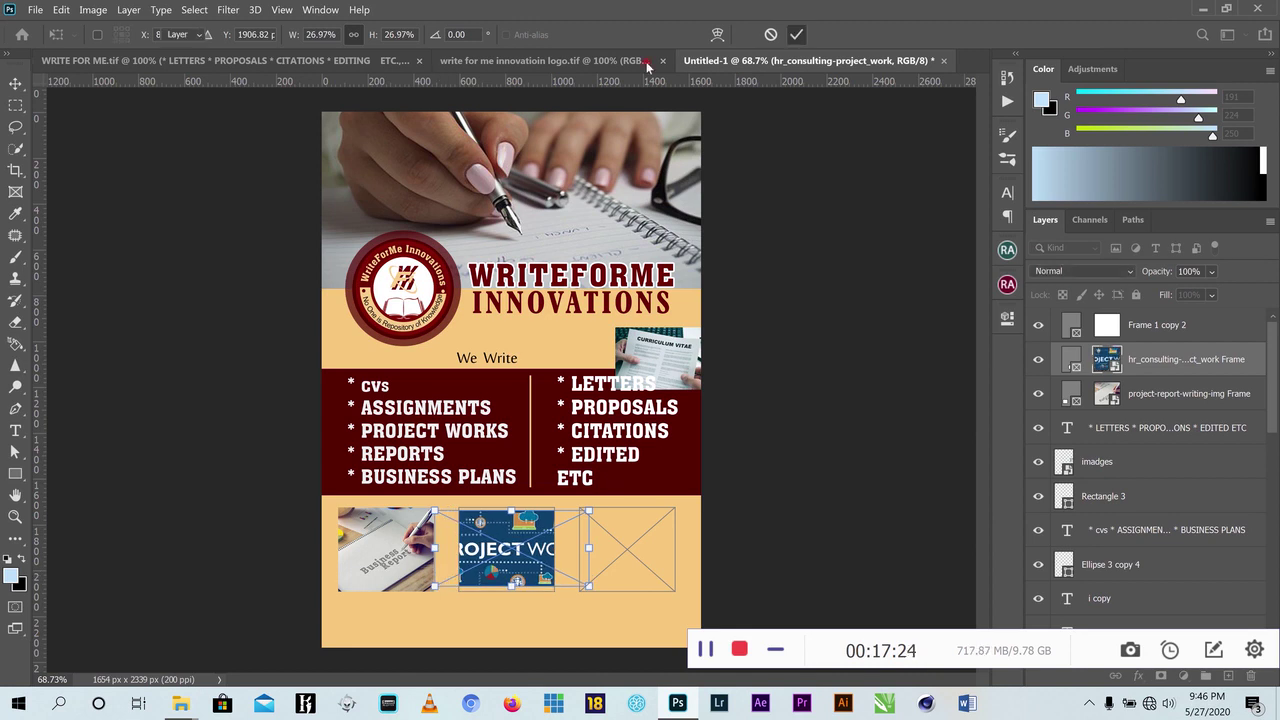
click(209, 60)
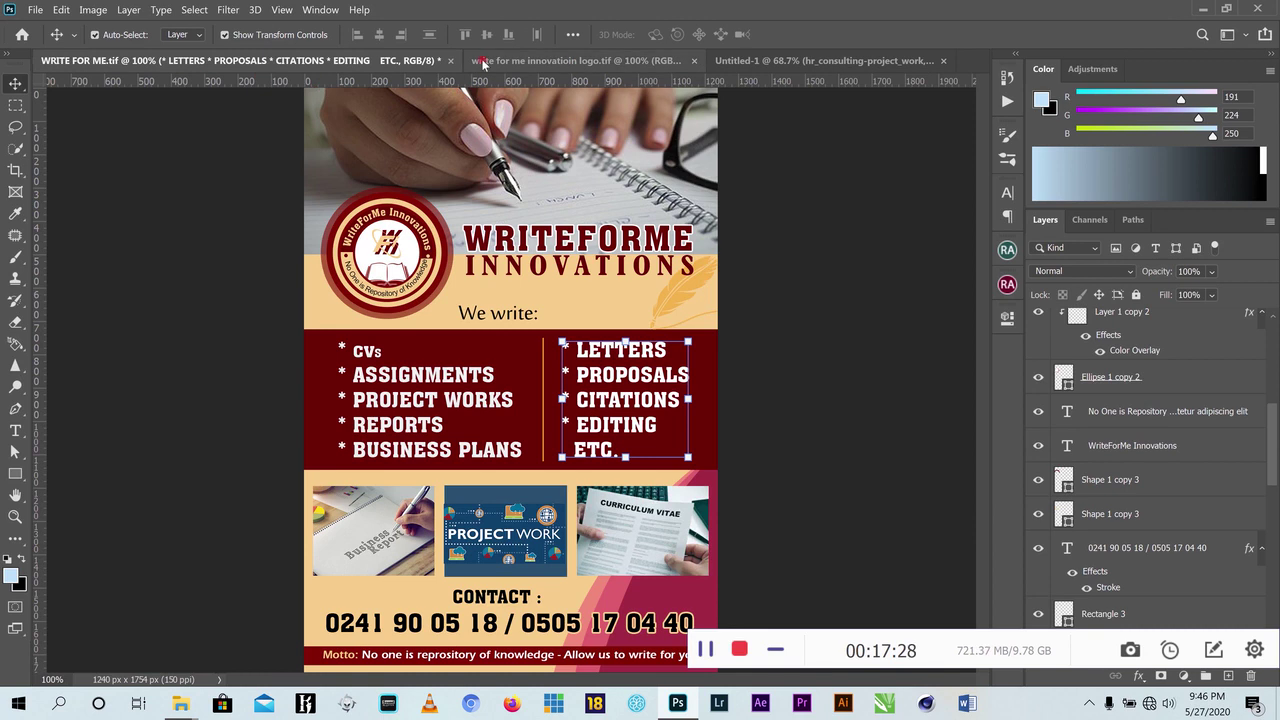
Step: Compare the logo and WRITE FOR ME.tif references, then return to Untitled-1's PROJECT WORK image
click(523, 62)
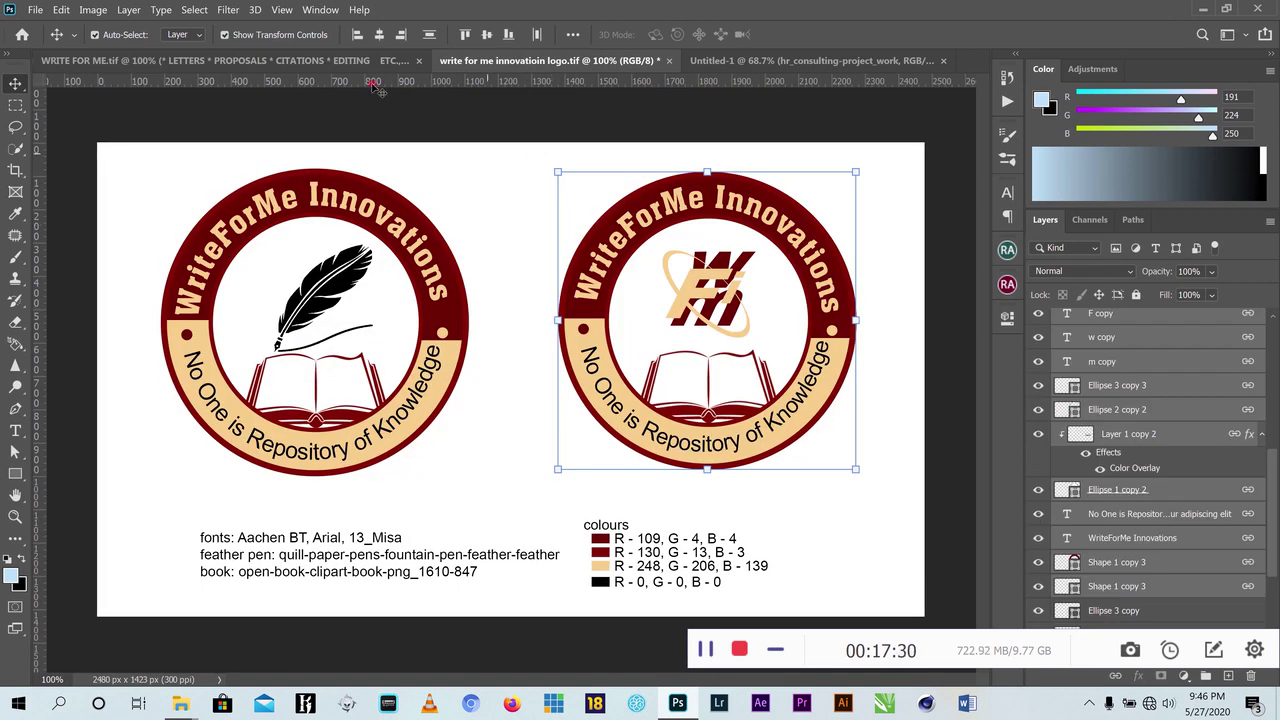
click(375, 62)
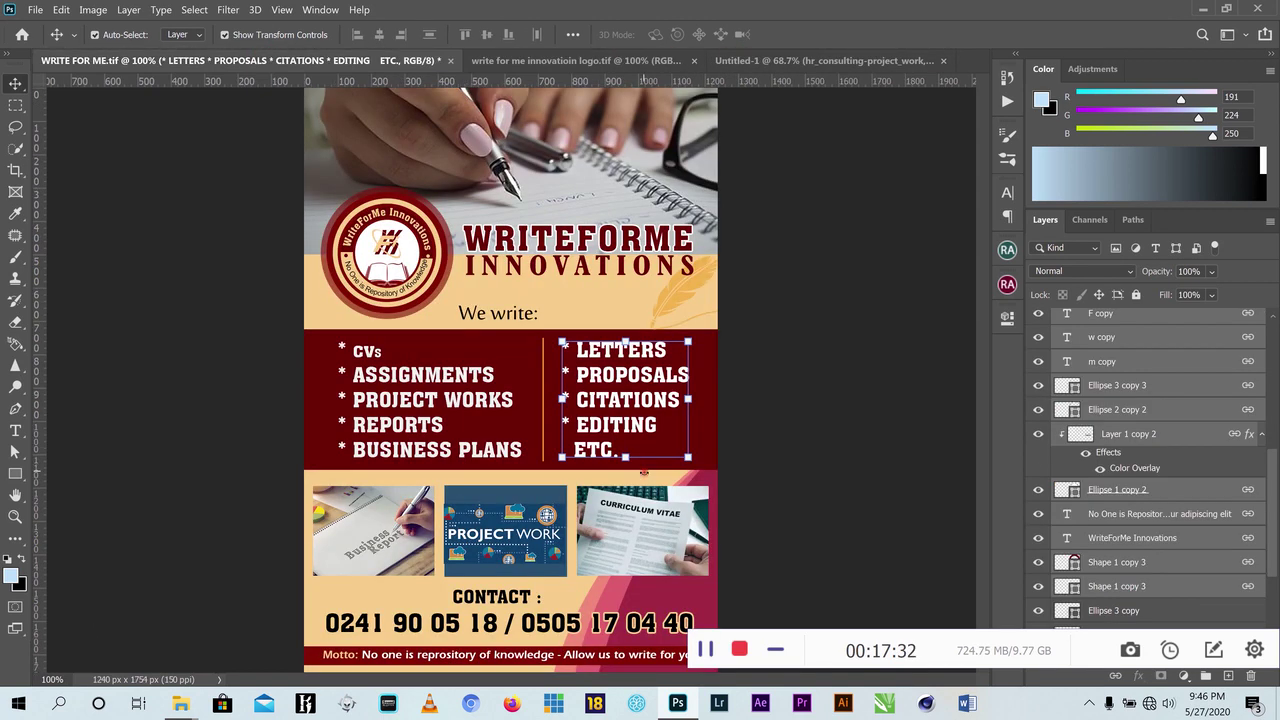
click(505, 533)
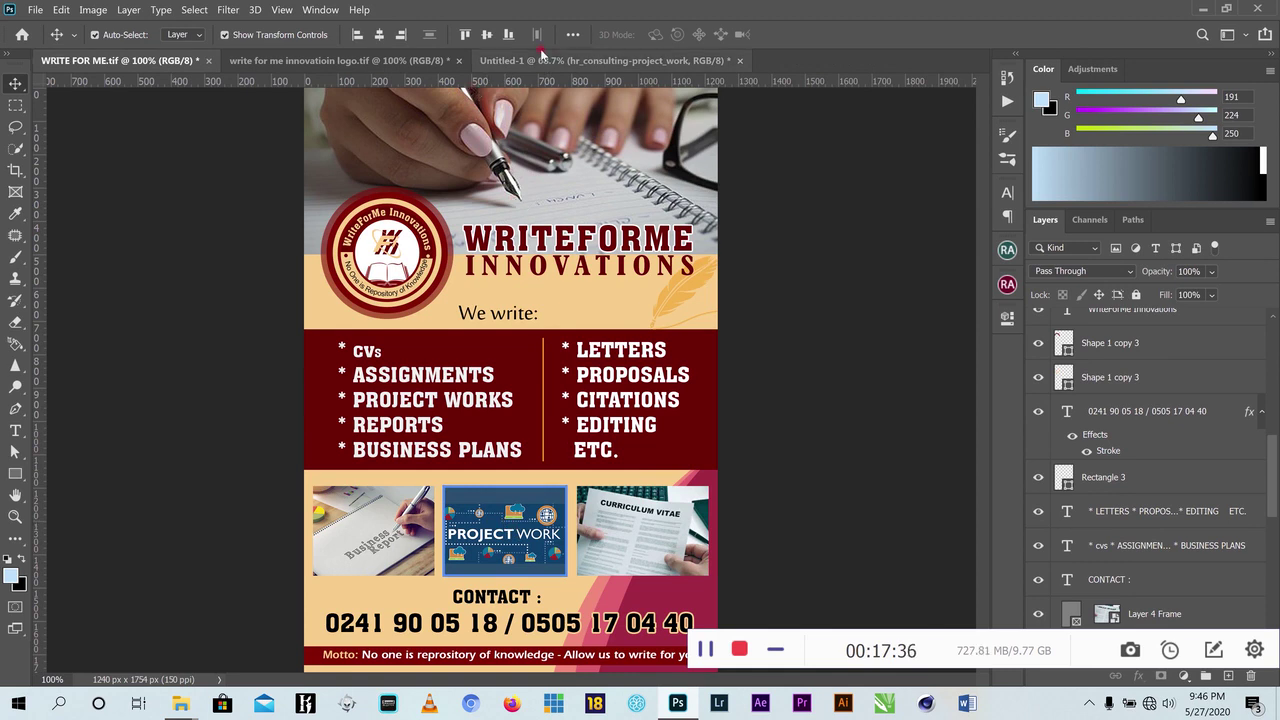
click(445, 61)
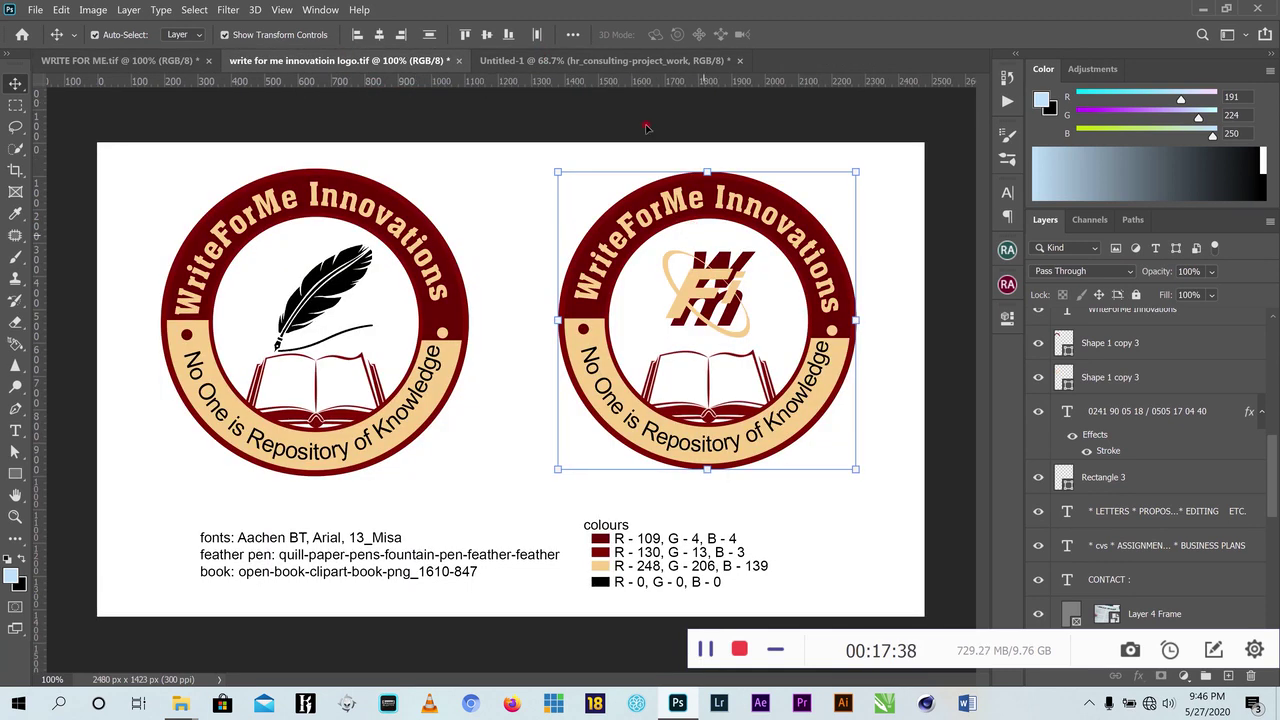
click(591, 61)
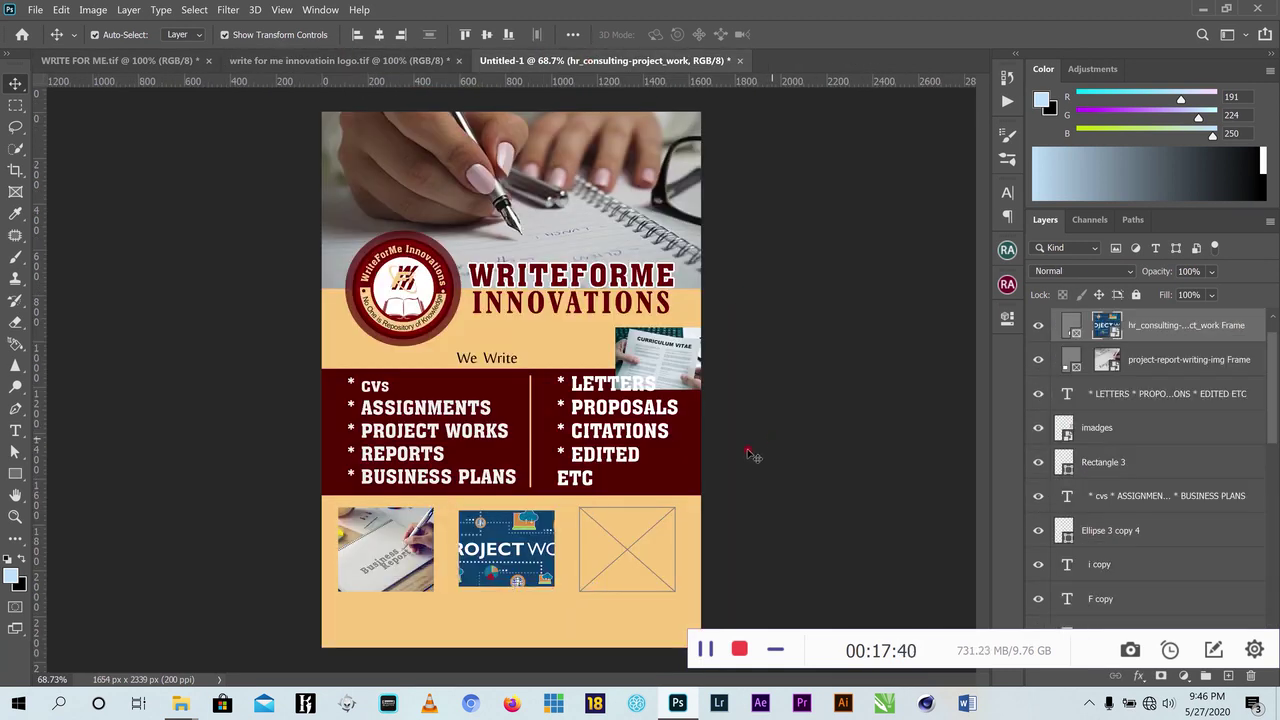
click(470, 578)
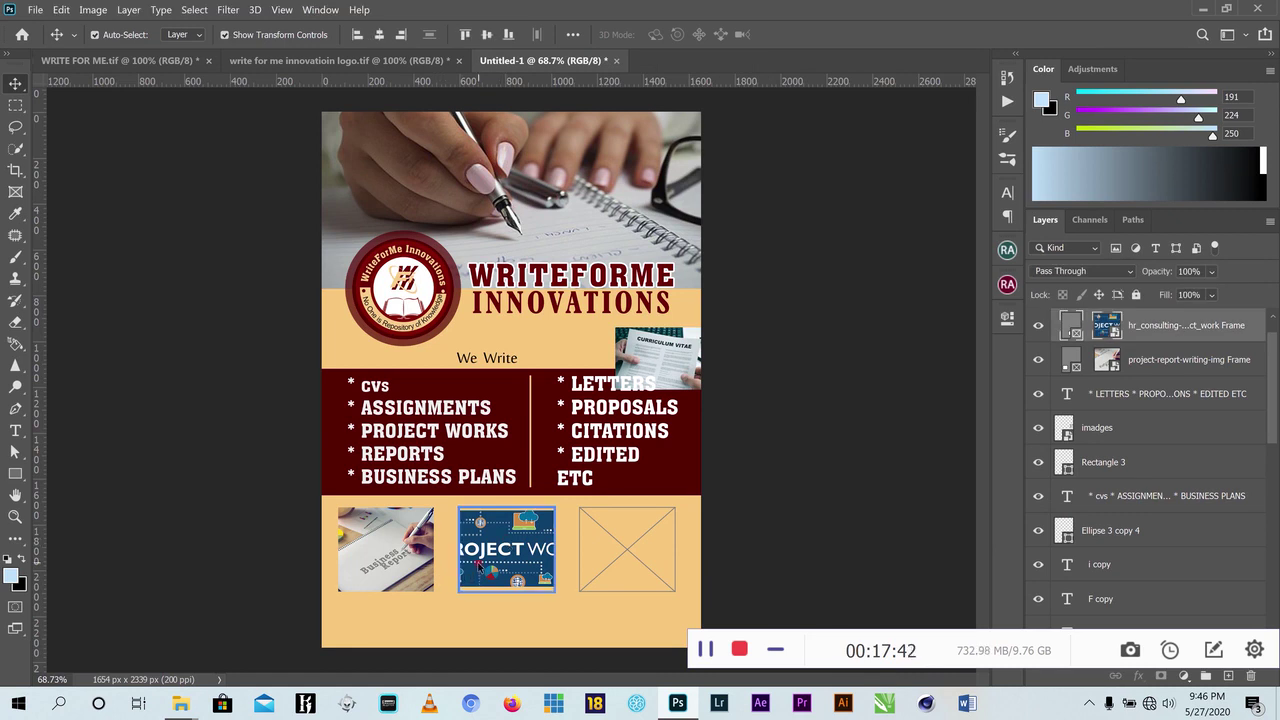
Step: Shrink the PROJECT WORK image inside its frame to 422 × 208 px
click(479, 565)
drag(434, 585, 474, 577)
drag(576, 572, 545, 570)
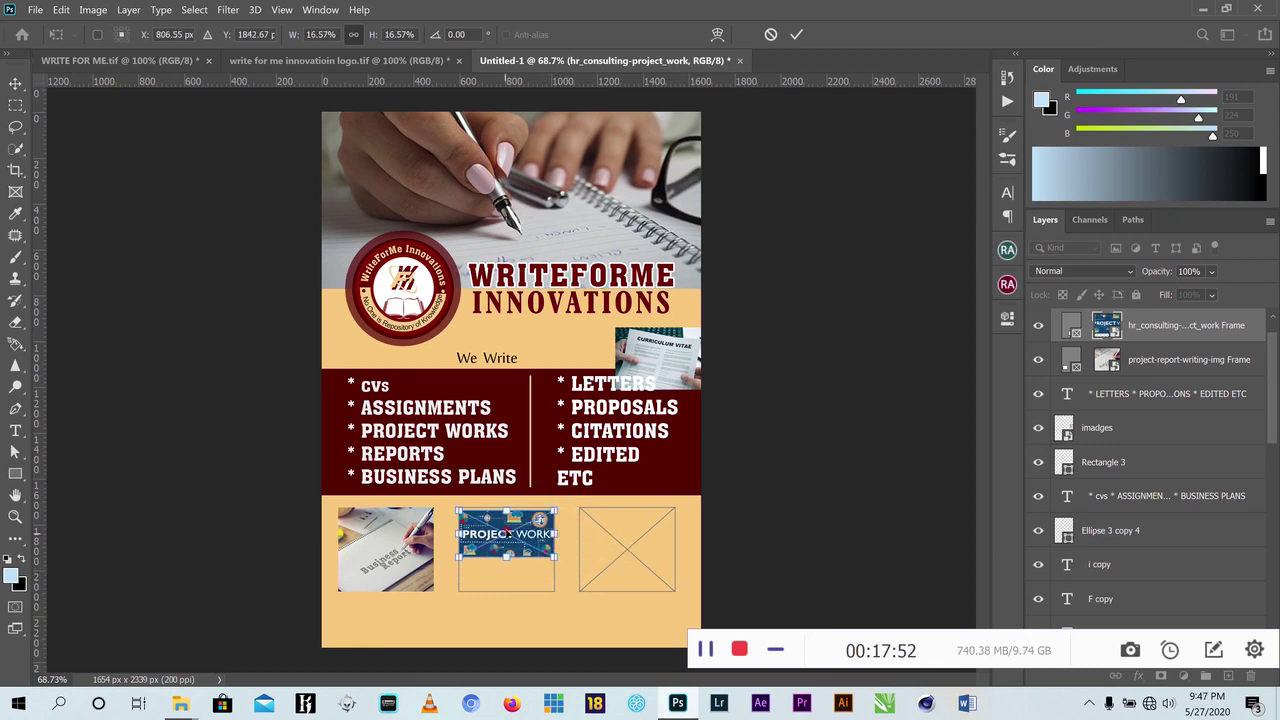
click(797, 34)
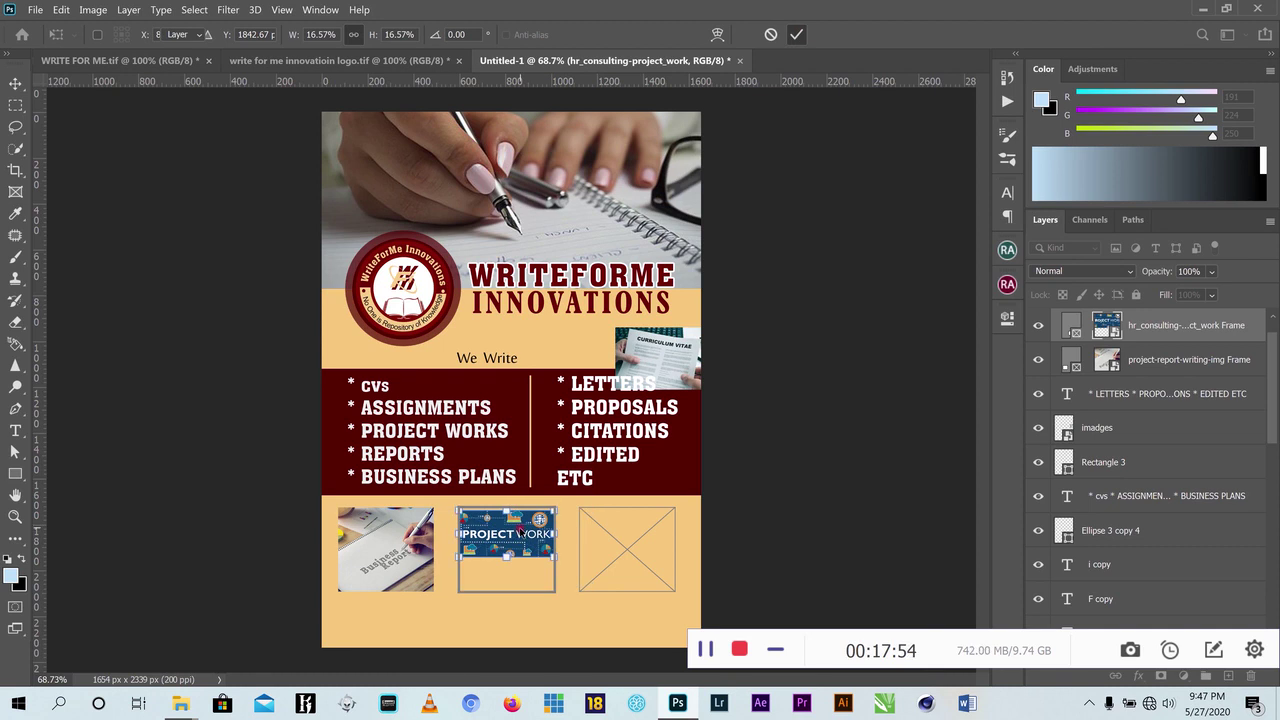
Step: Reposition the PROJECT WORK image and frame, then rescale the image to 20.11% to fill it
drag(520, 534, 540, 534)
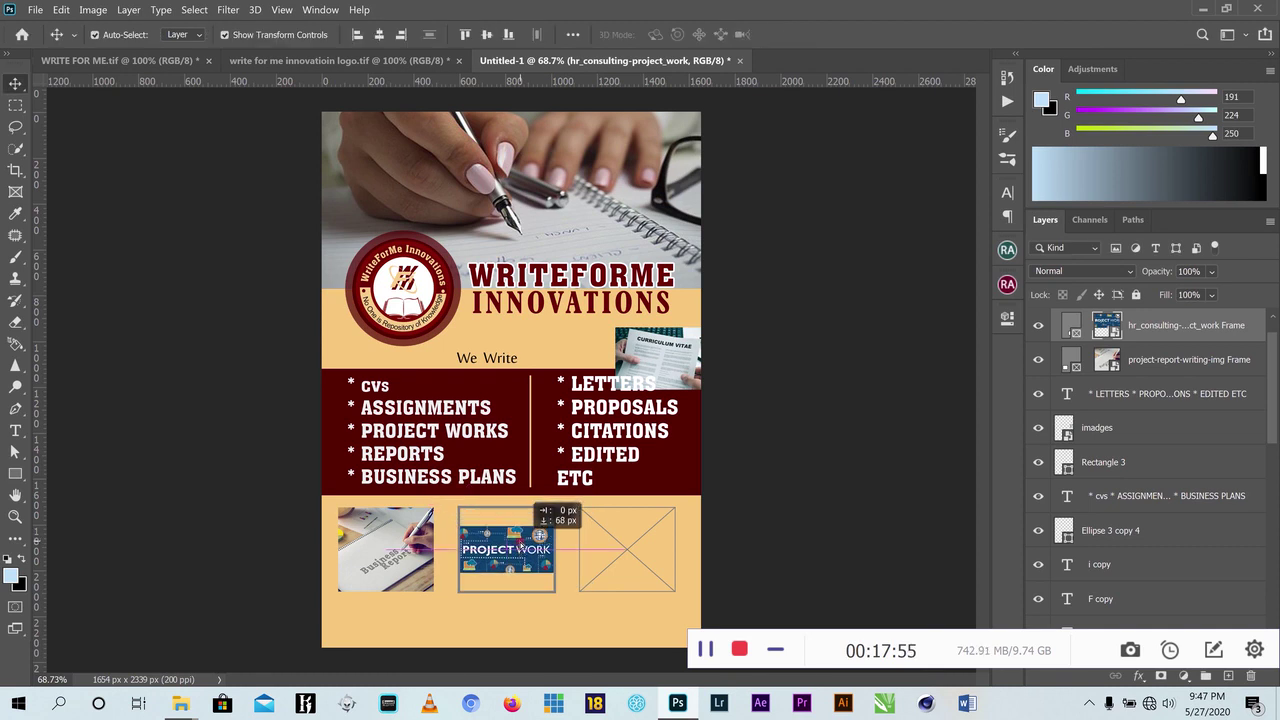
click(766, 514)
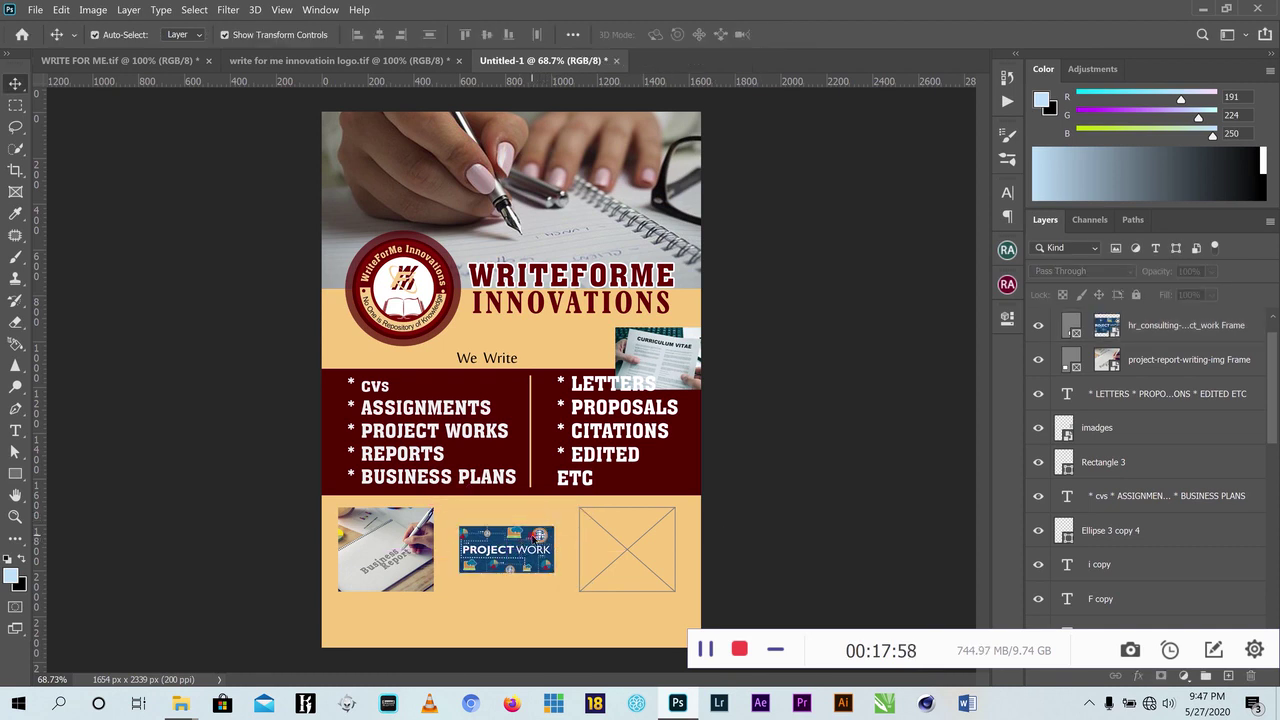
click(540, 535)
drag(535, 520, 571, 513)
click(537, 538)
key(ctrl+t)
click(798, 35)
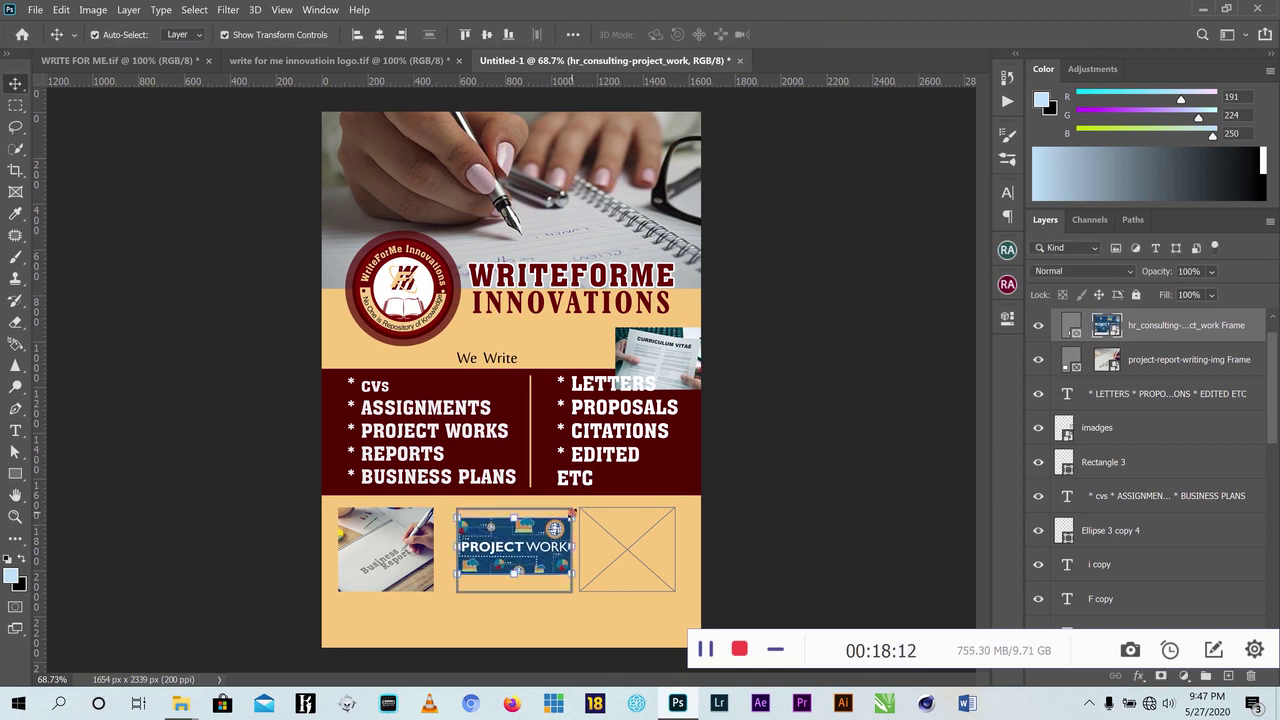
Step: Draw a rectangle over the PROJECT WORK frame and shift it down and right
click(16, 474)
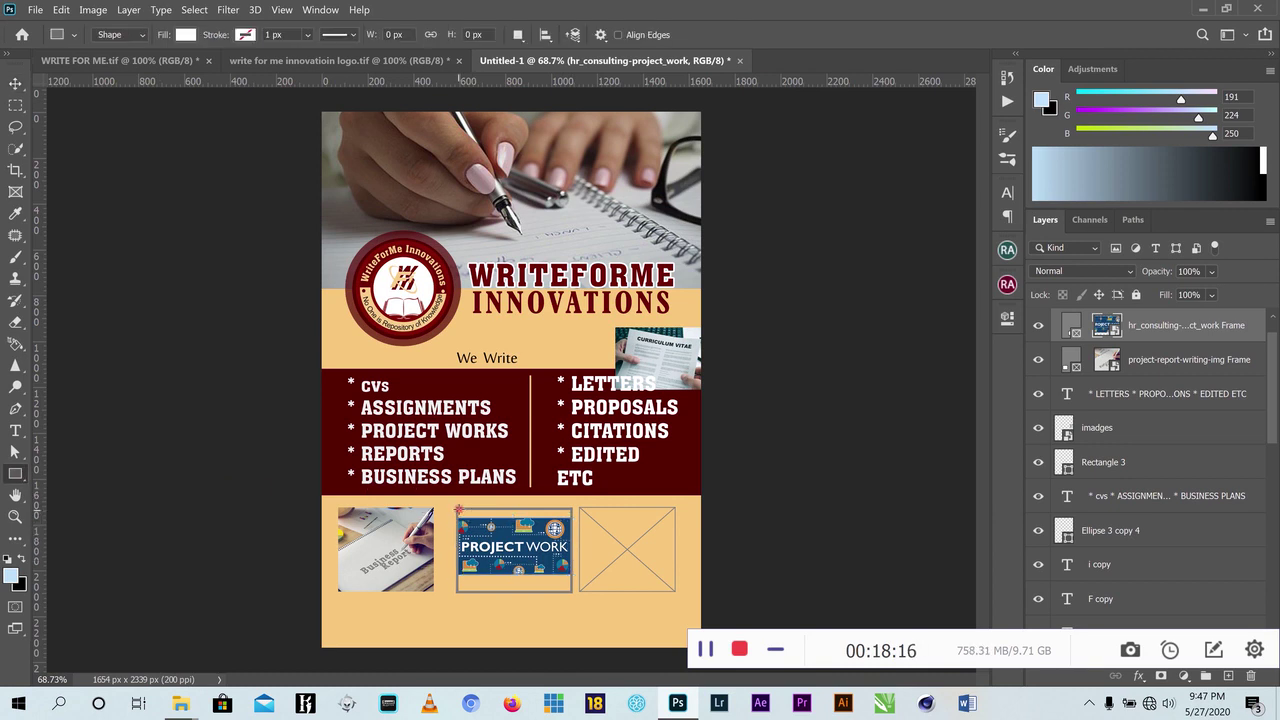
drag(458, 507, 571, 591)
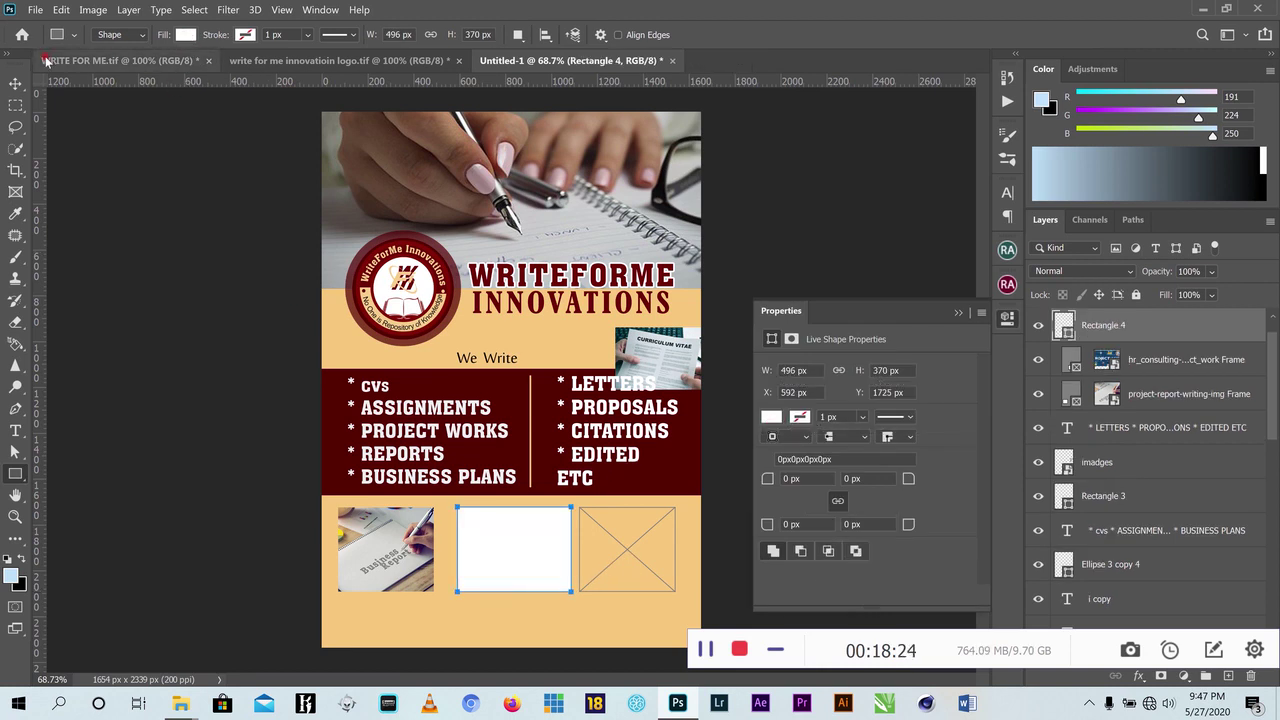
click(15, 83)
drag(520, 563, 534, 589)
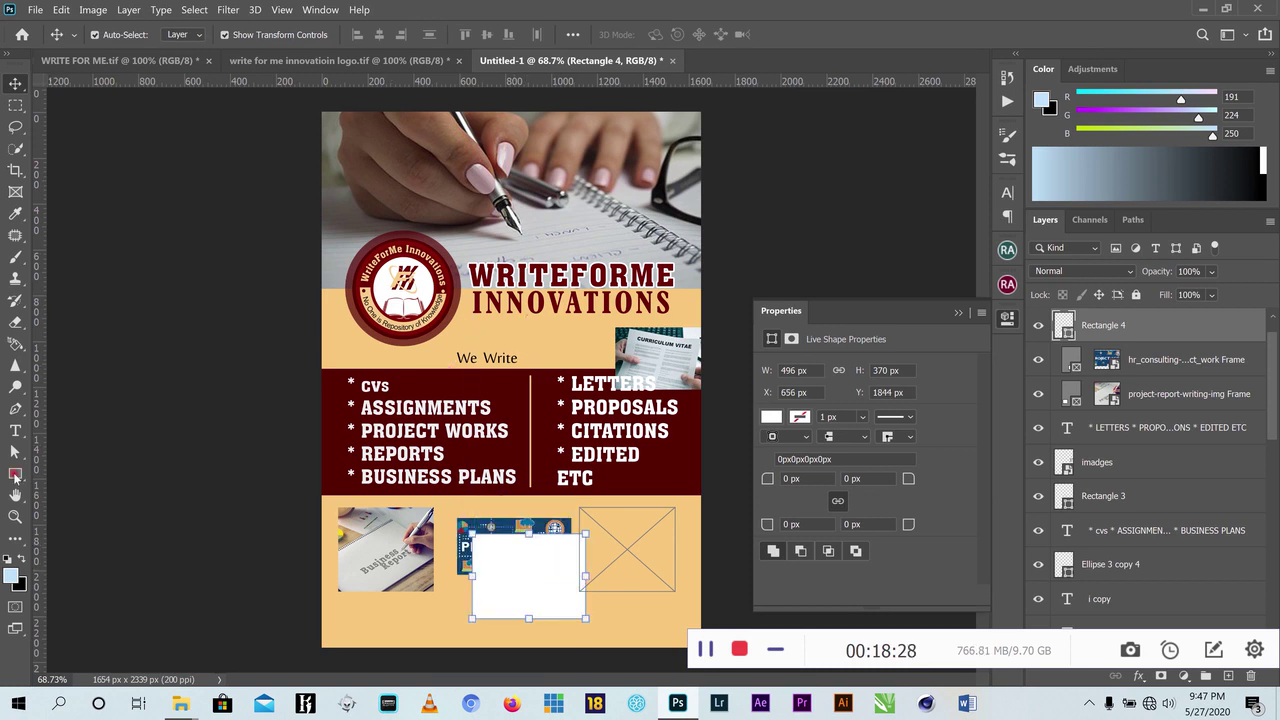
Step: Fill the rectangle with dark blue 0e416c sampled from the PROJECT WORK image
click(15, 473)
click(185, 34)
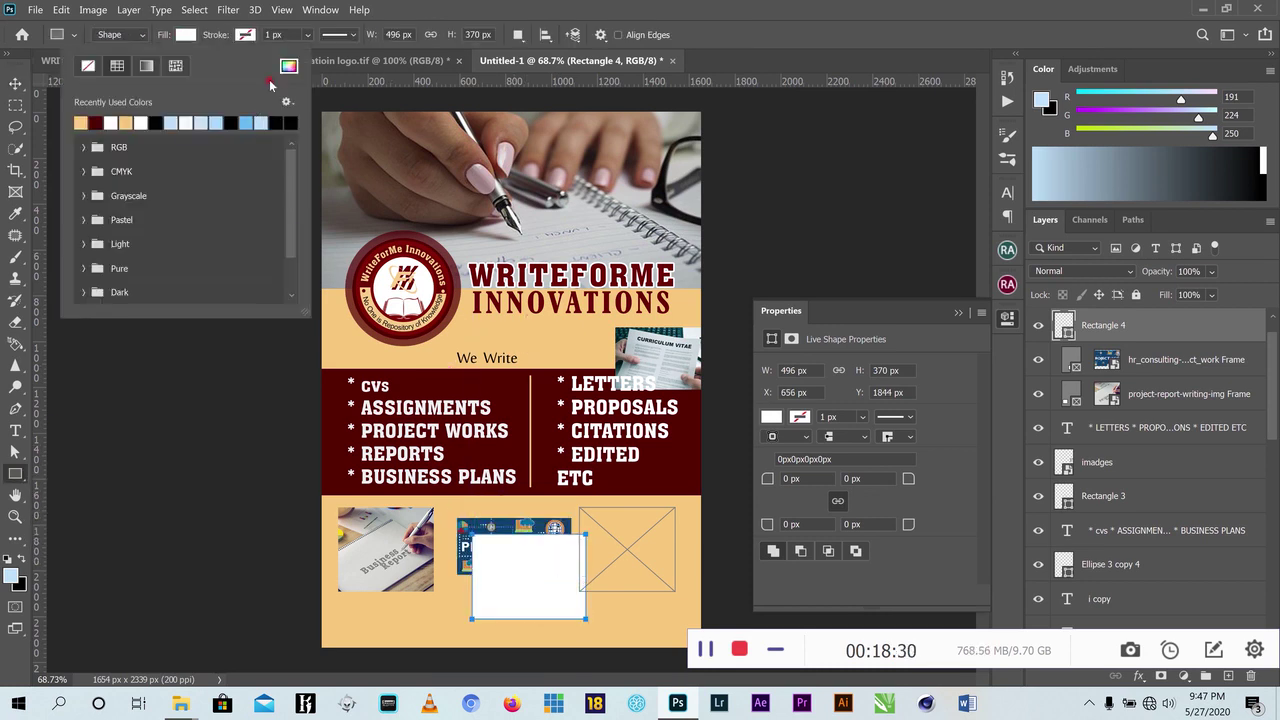
click(288, 66)
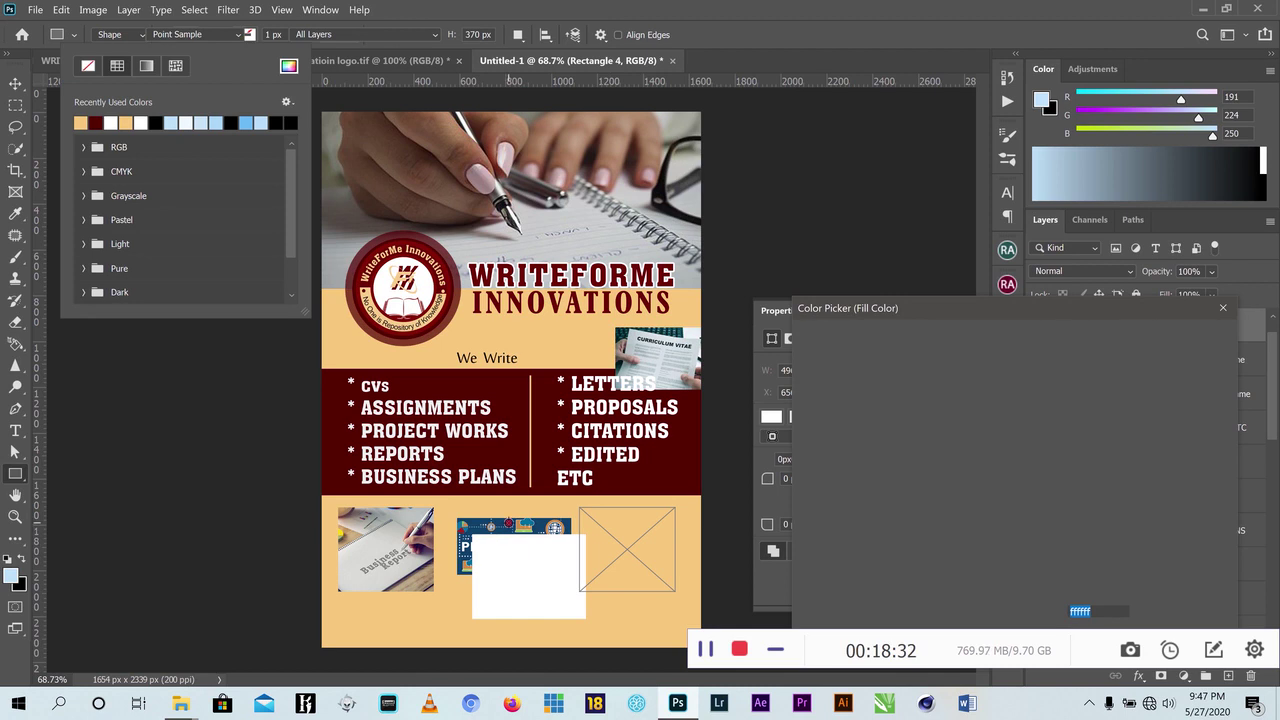
click(505, 521)
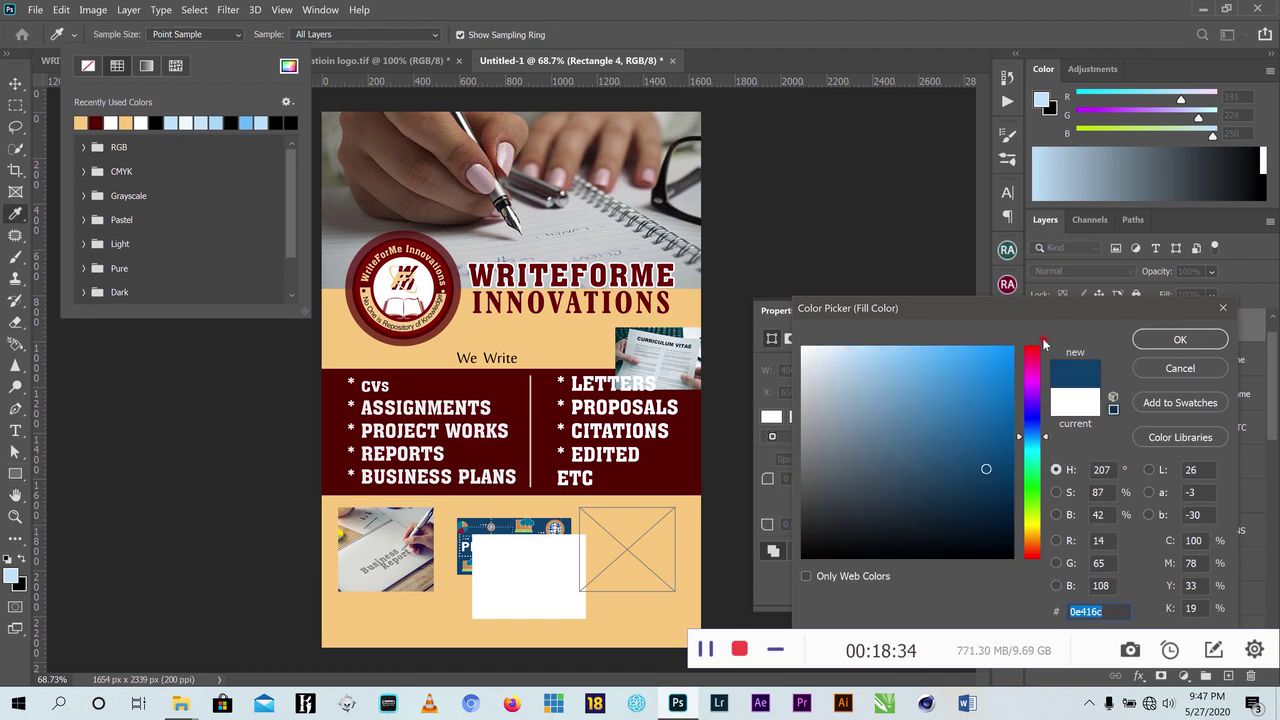
click(1165, 341)
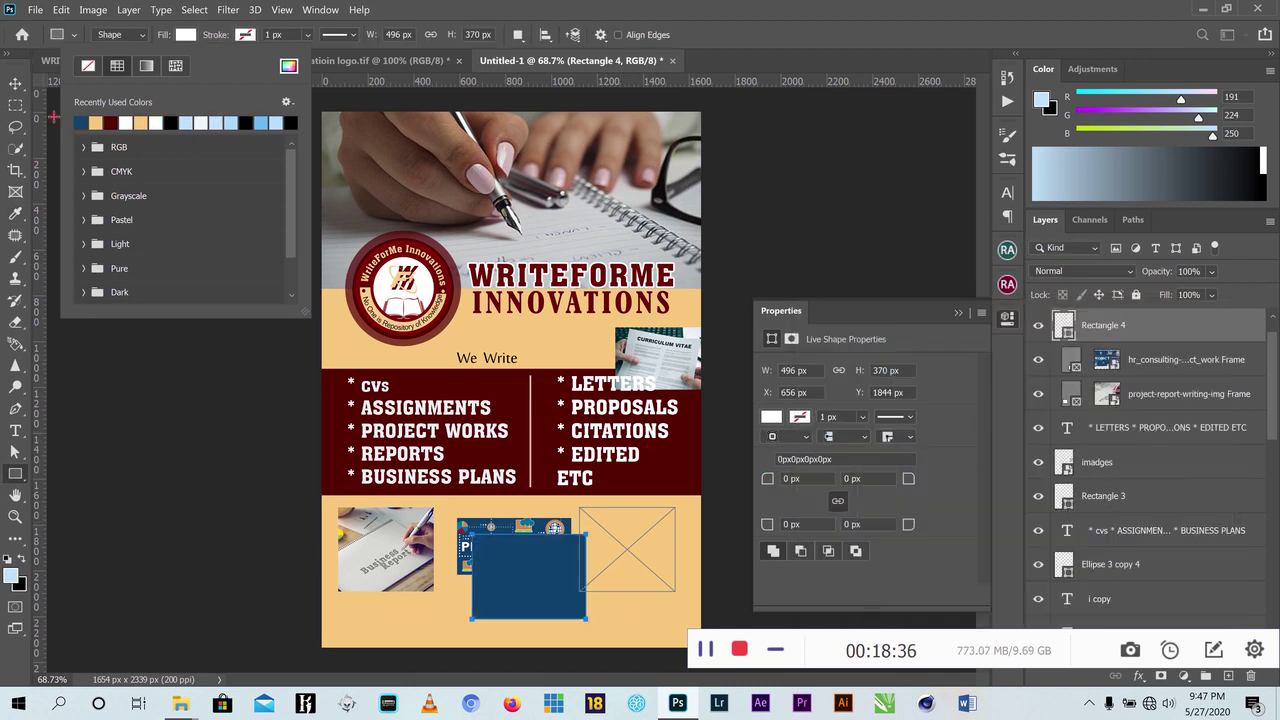
click(15, 87)
Step: Centre the blue rectangle around the image and stack it beneath the PROJECT WORK frame
key(v)
drag(537, 553, 501, 530)
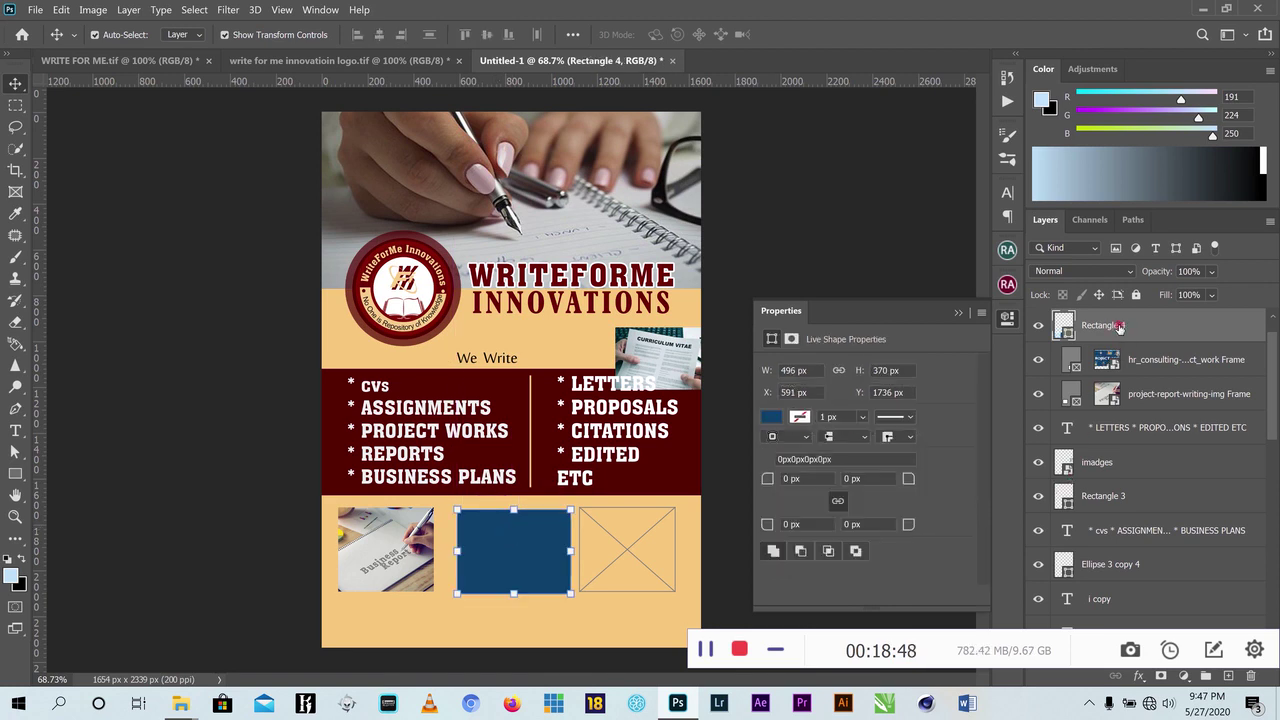
drag(1120, 328, 1124, 383)
click(548, 630)
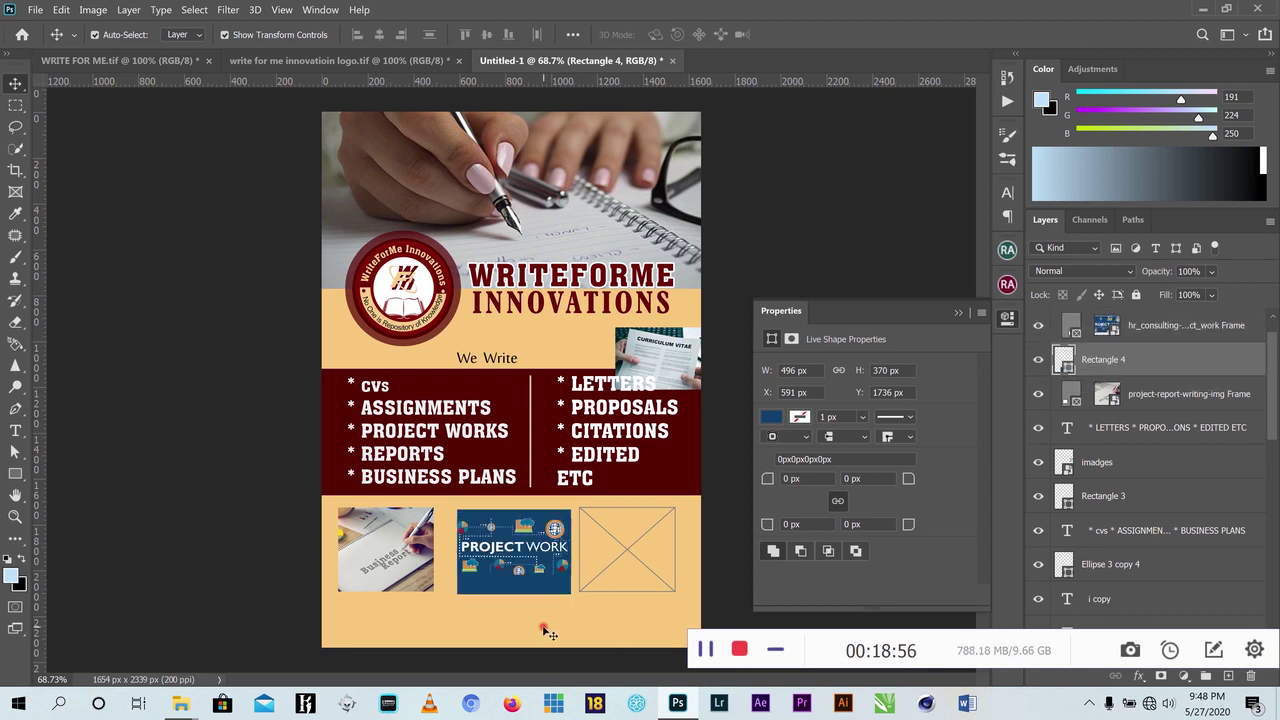
Step: Enlarge the empty third frame slightly by its corner
alt+click(595, 580)
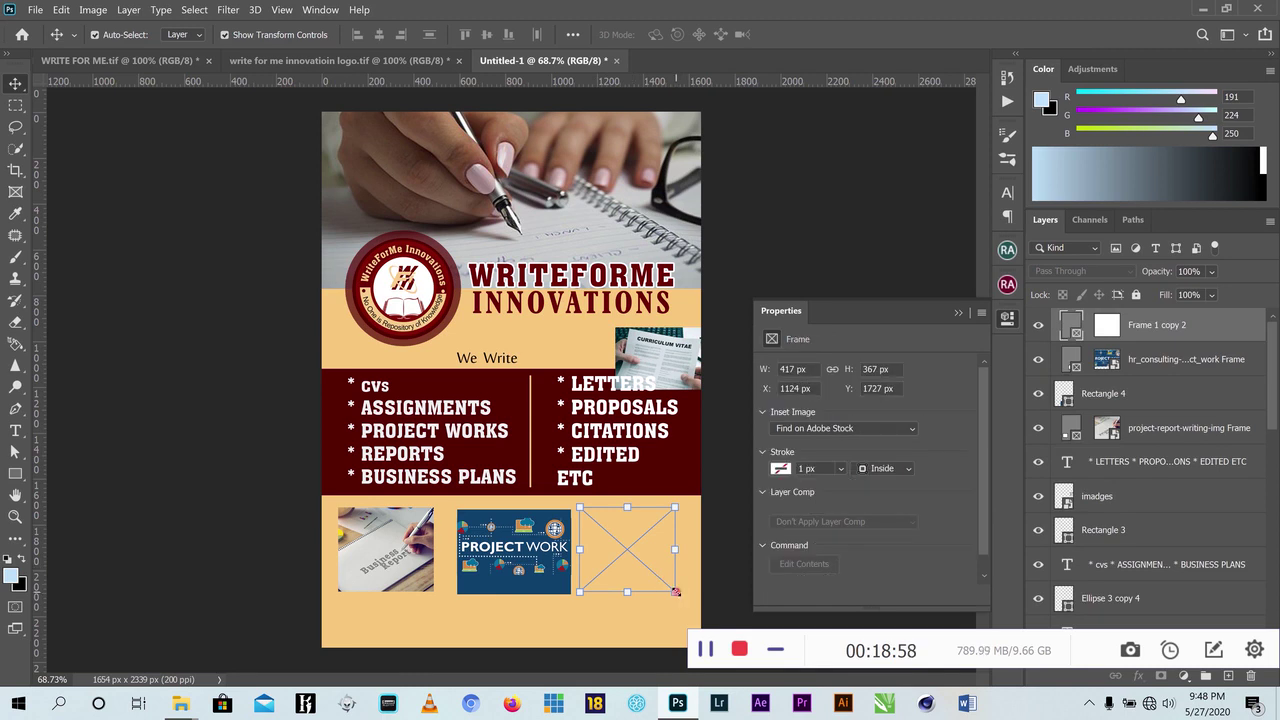
drag(678, 593, 681, 595)
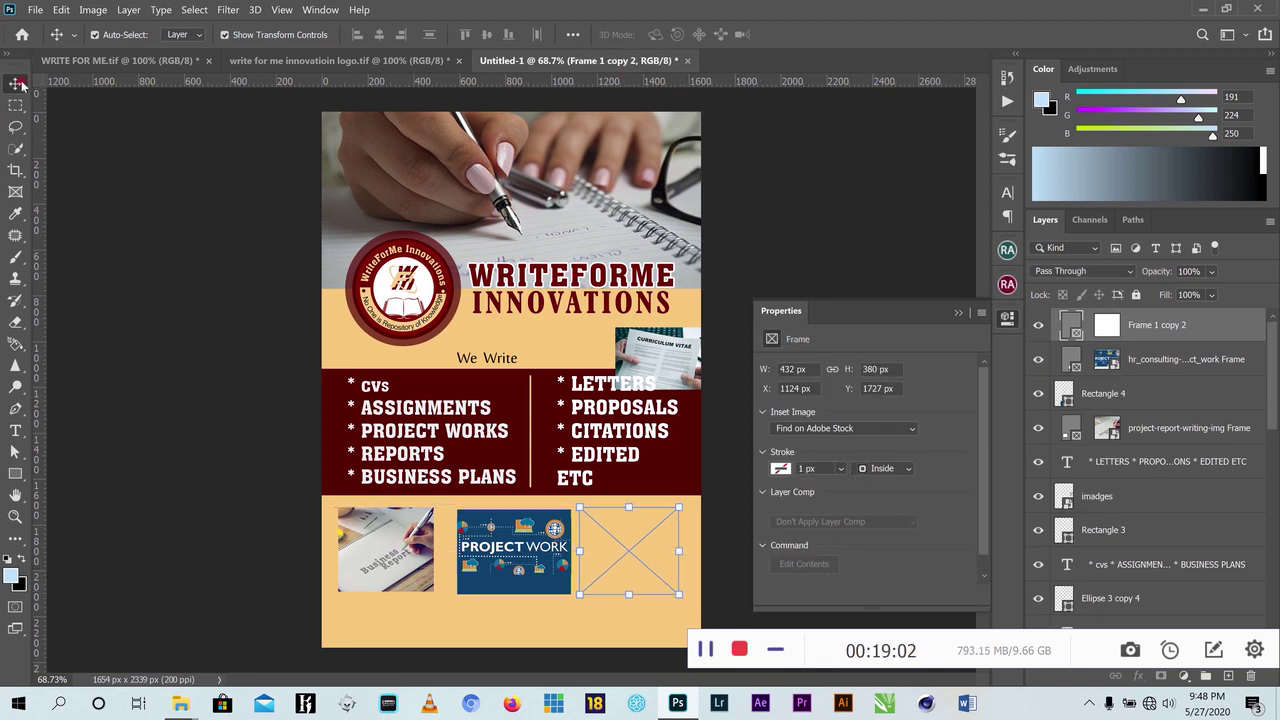
click(680, 350)
Step: Place the Curriculum Vitae image in the third frame and scale it to 80.19%
drag(680, 350, 606, 538)
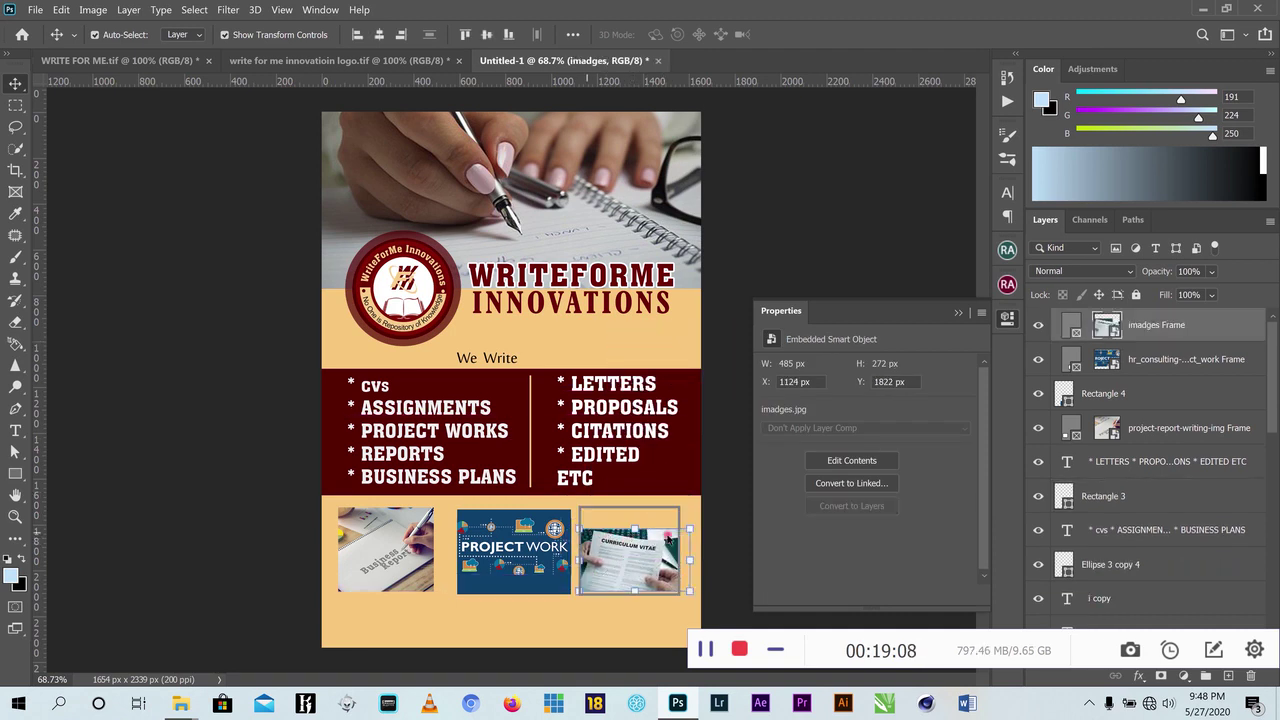
drag(693, 520, 714, 504)
drag(640, 530, 627, 527)
drag(565, 585, 553, 592)
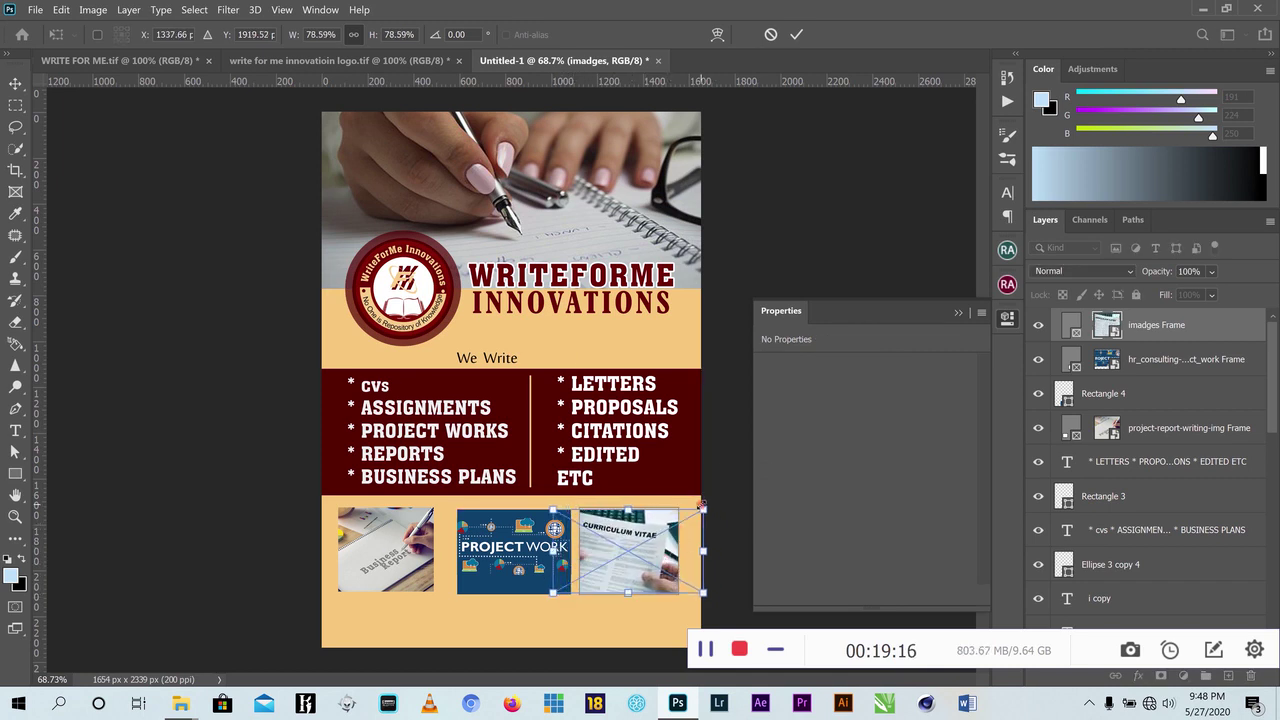
drag(703, 508, 656, 520)
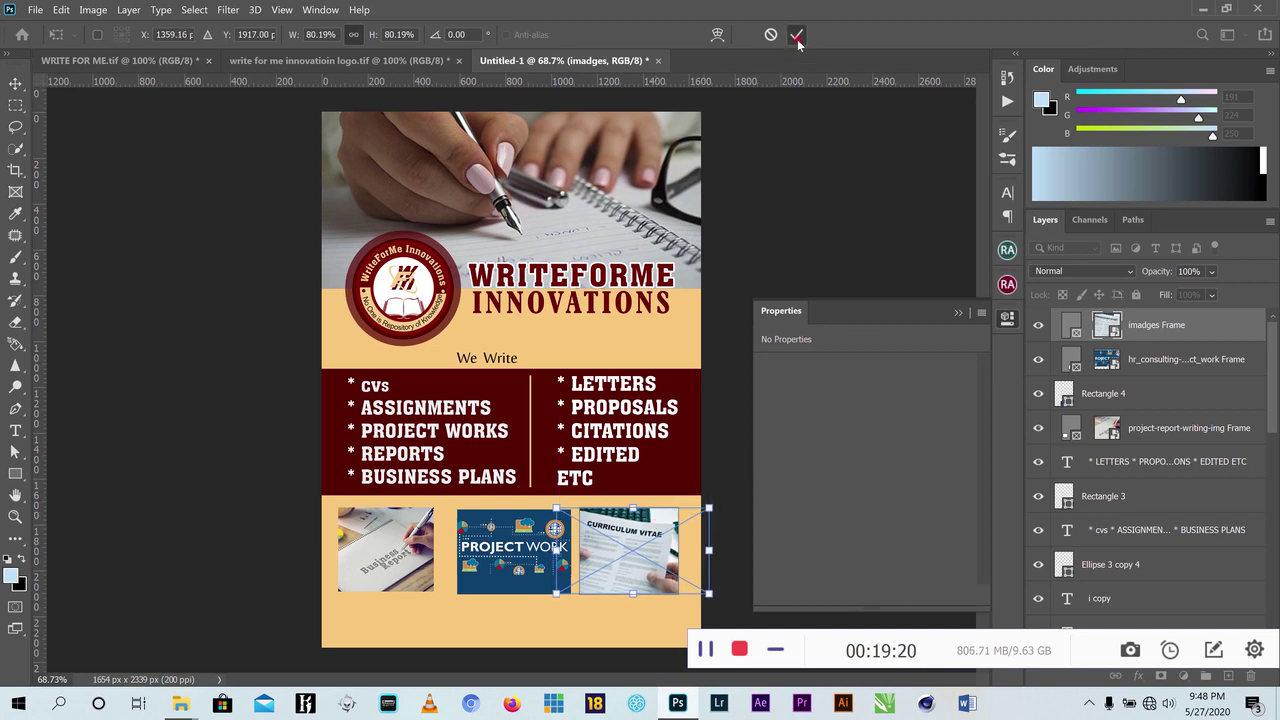
click(796, 34)
click(937, 317)
click(723, 586)
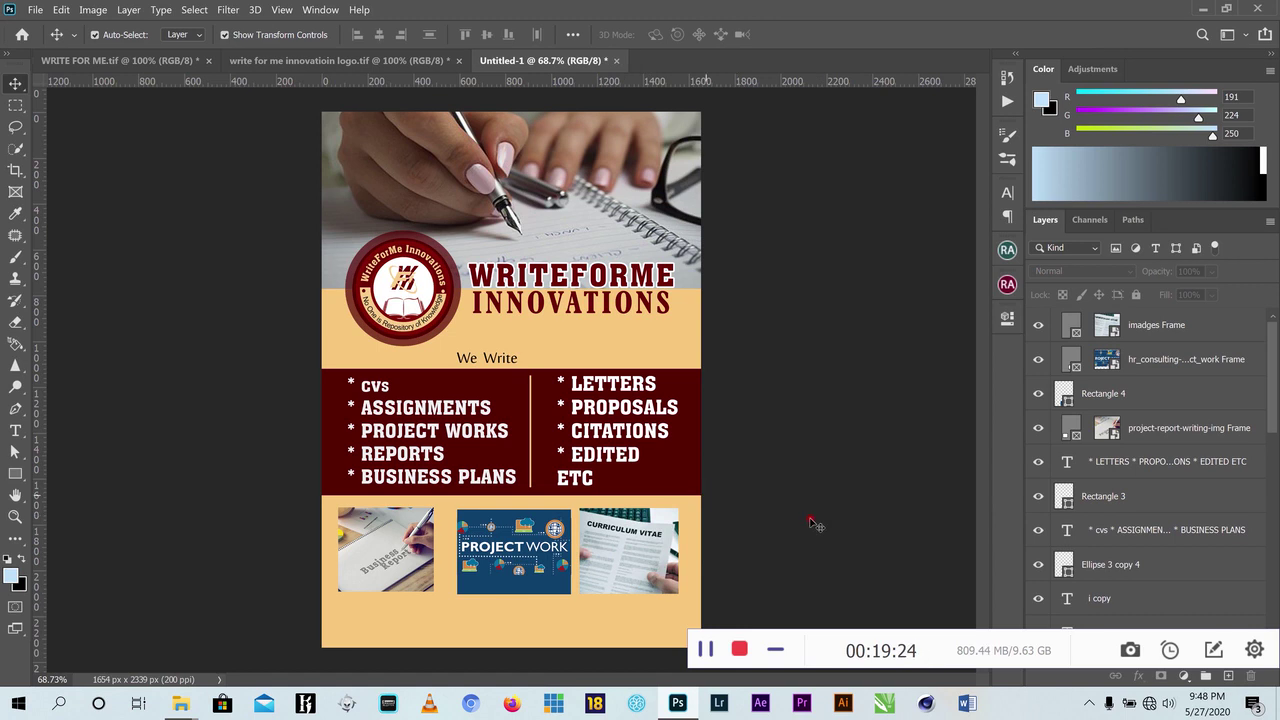
Step: After checking the reference flyer, draw a long rectangle bar along the flyer's bottom edge
click(112, 61)
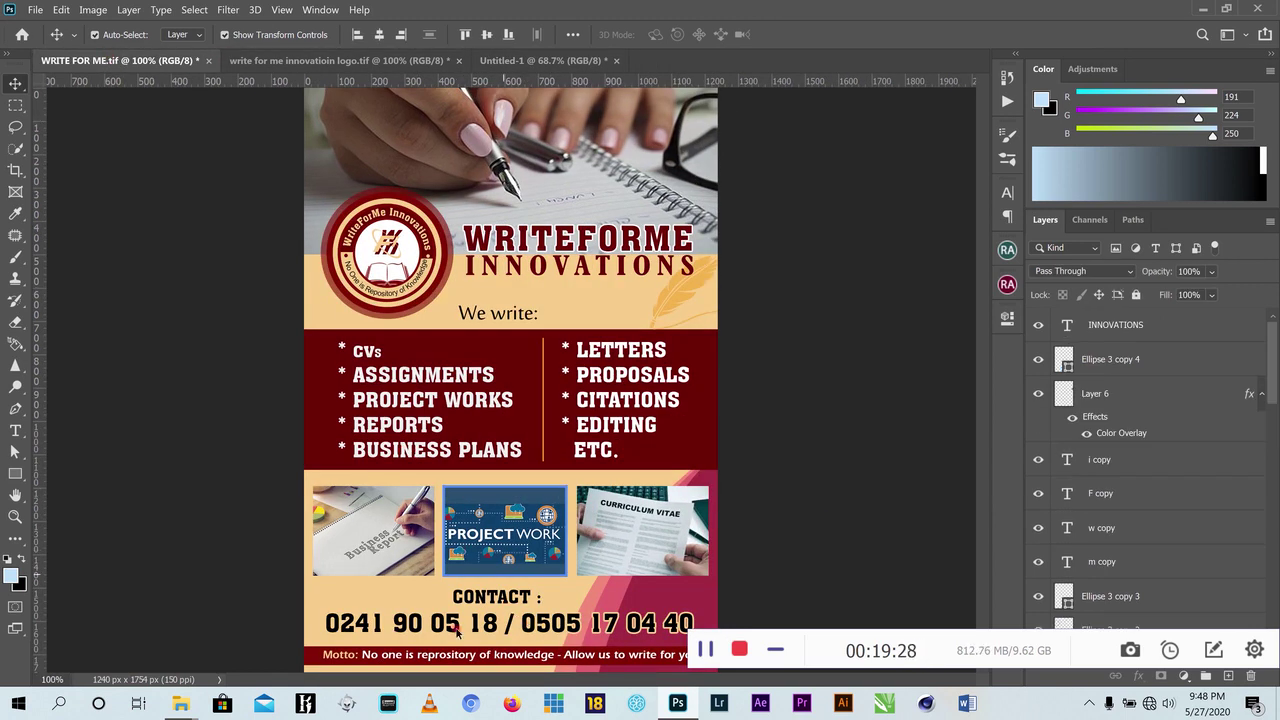
click(556, 61)
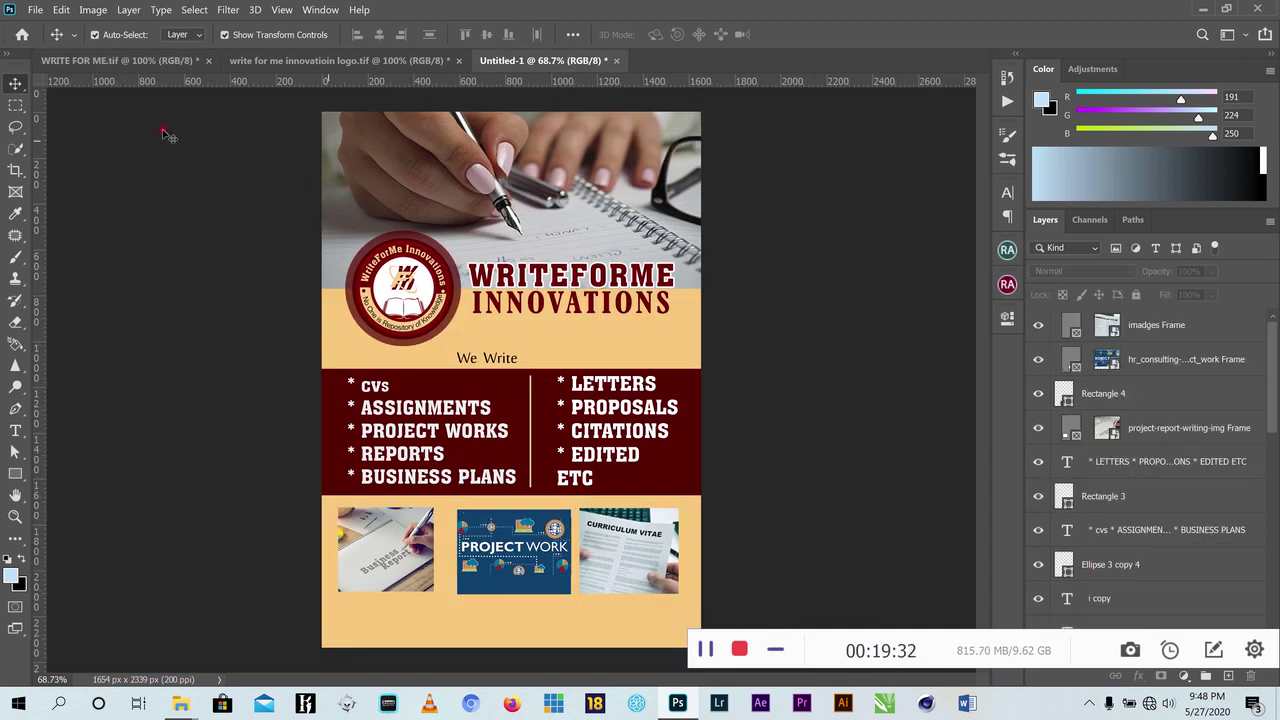
click(16, 476)
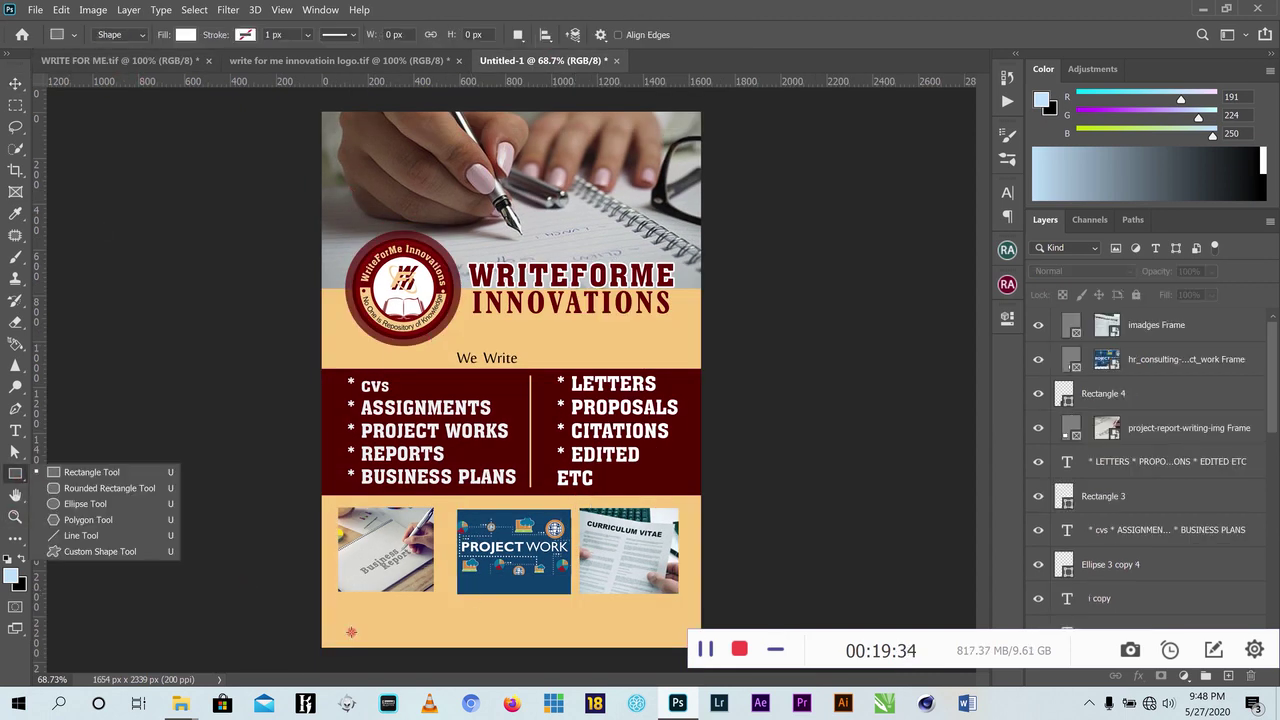
click(88, 472)
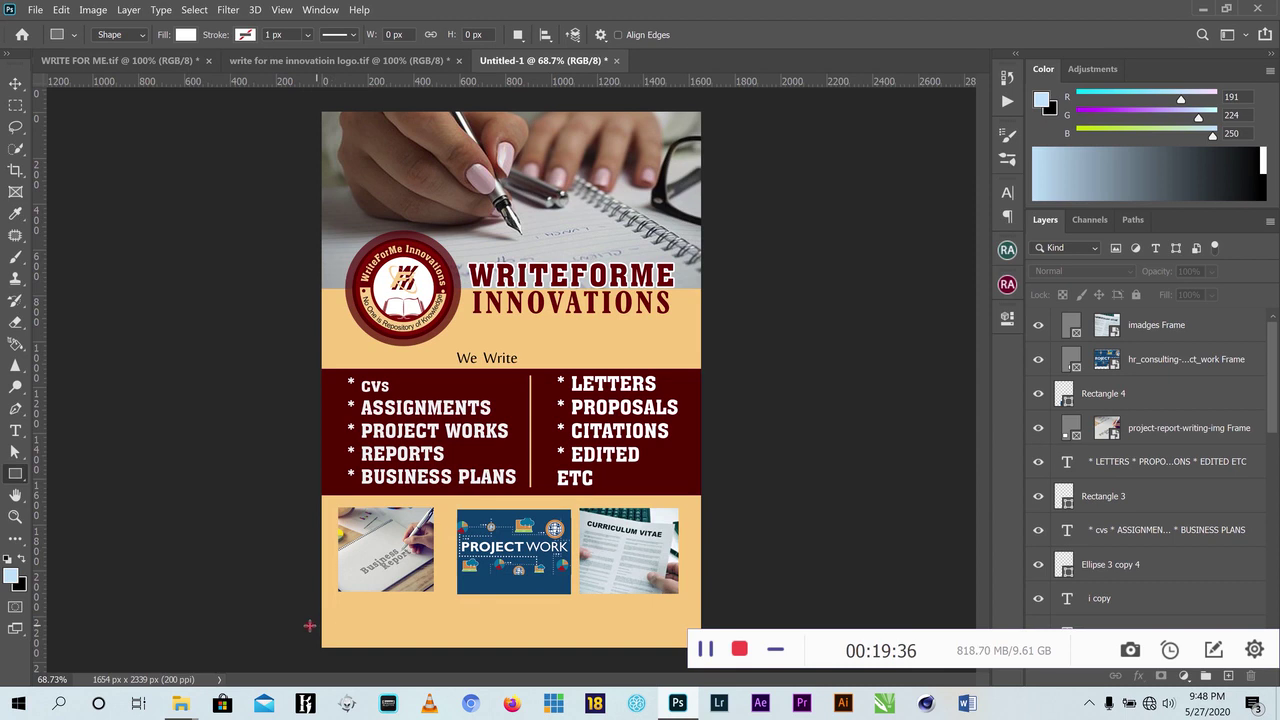
drag(314, 625, 700, 643)
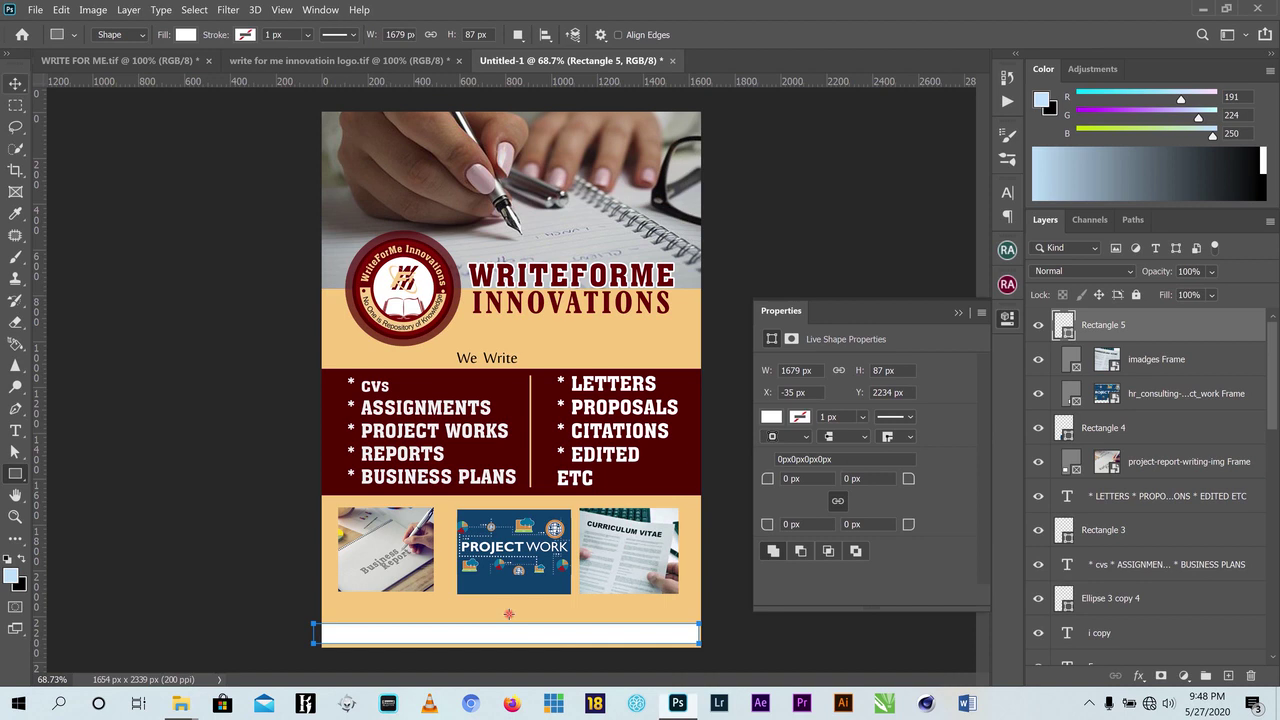
click(15, 83)
drag(536, 636, 534, 629)
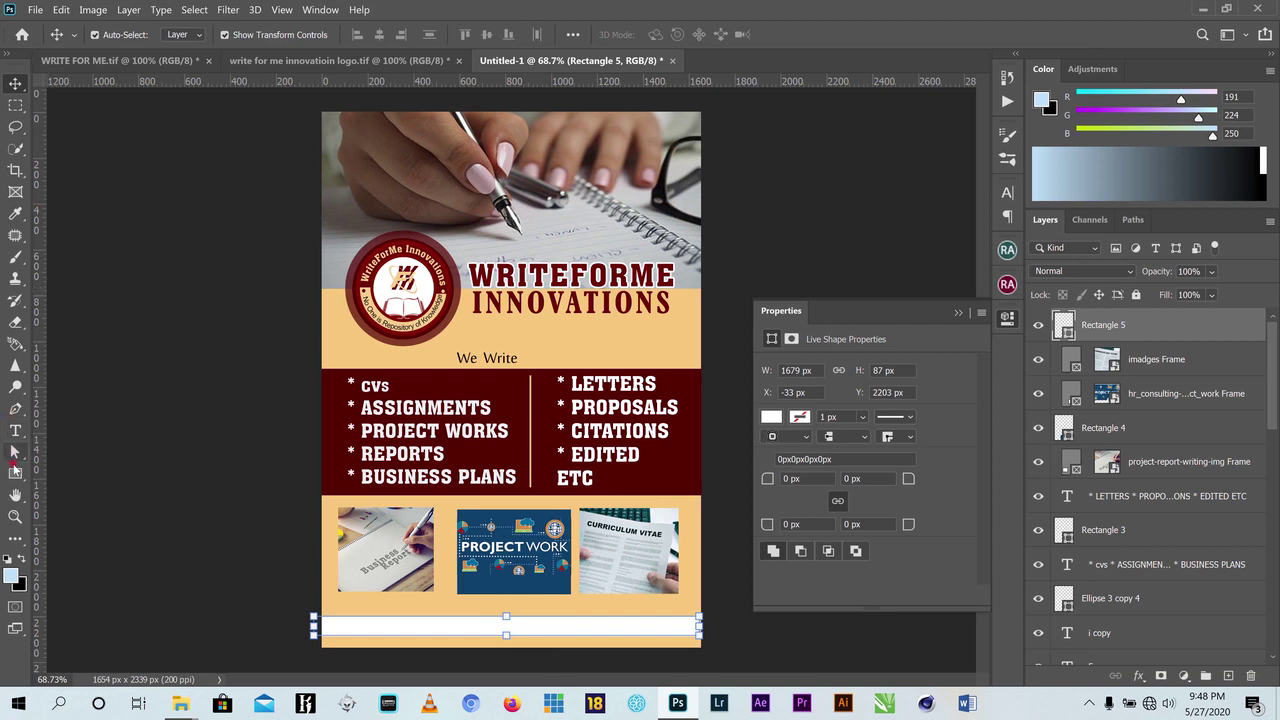
Step: Fill the footer bar with maroon 550202 sampled from the services panel, then view the logo file
click(15, 473)
click(184, 35)
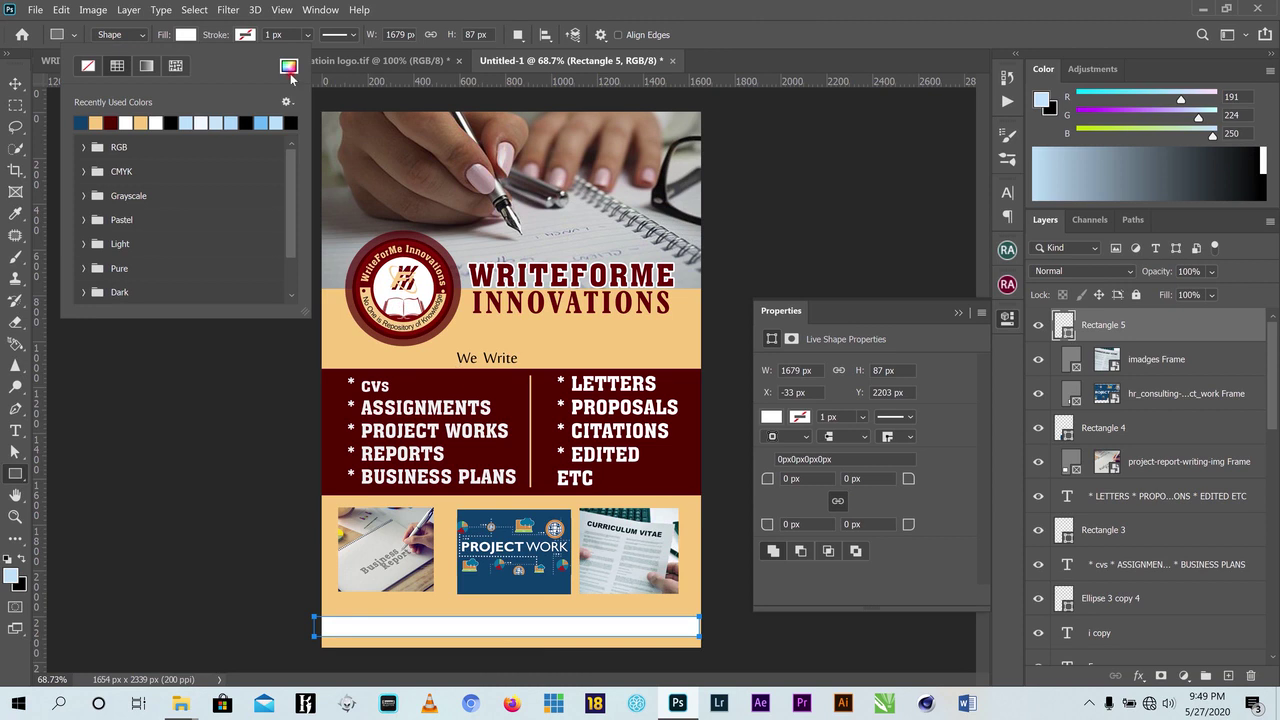
click(289, 67)
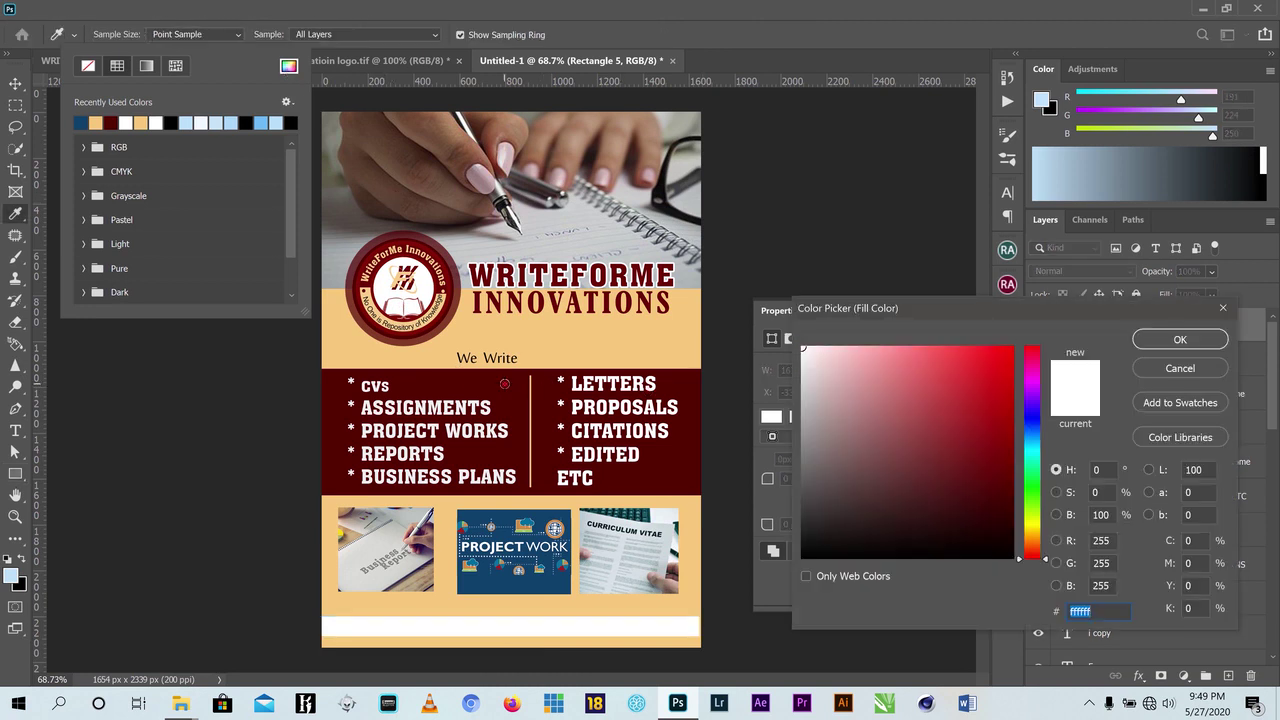
click(505, 383)
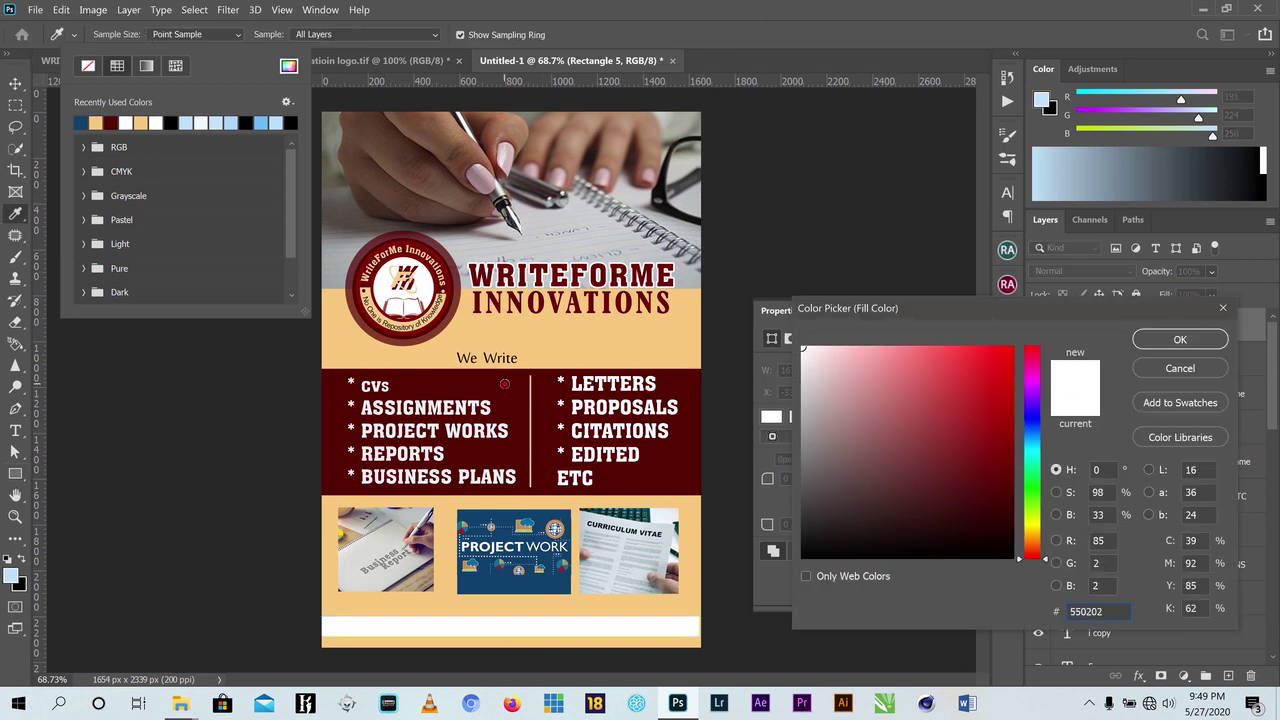
click(1146, 344)
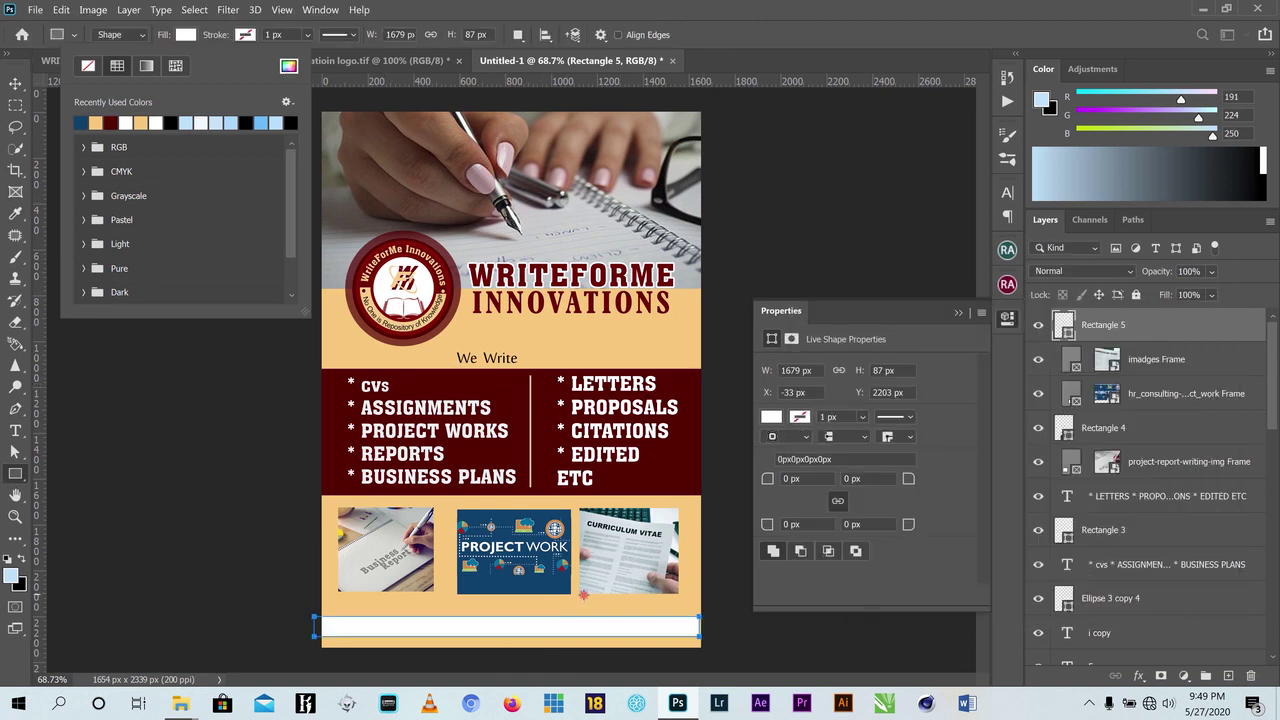
click(12, 80)
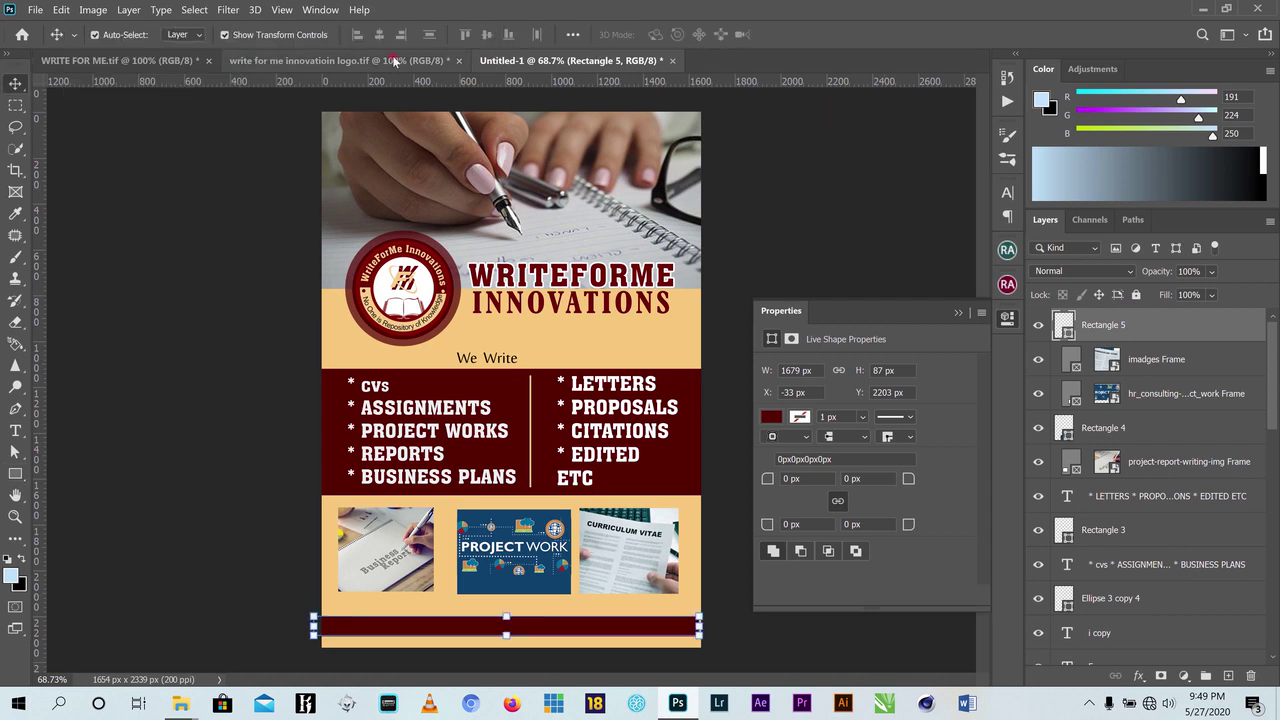
click(350, 61)
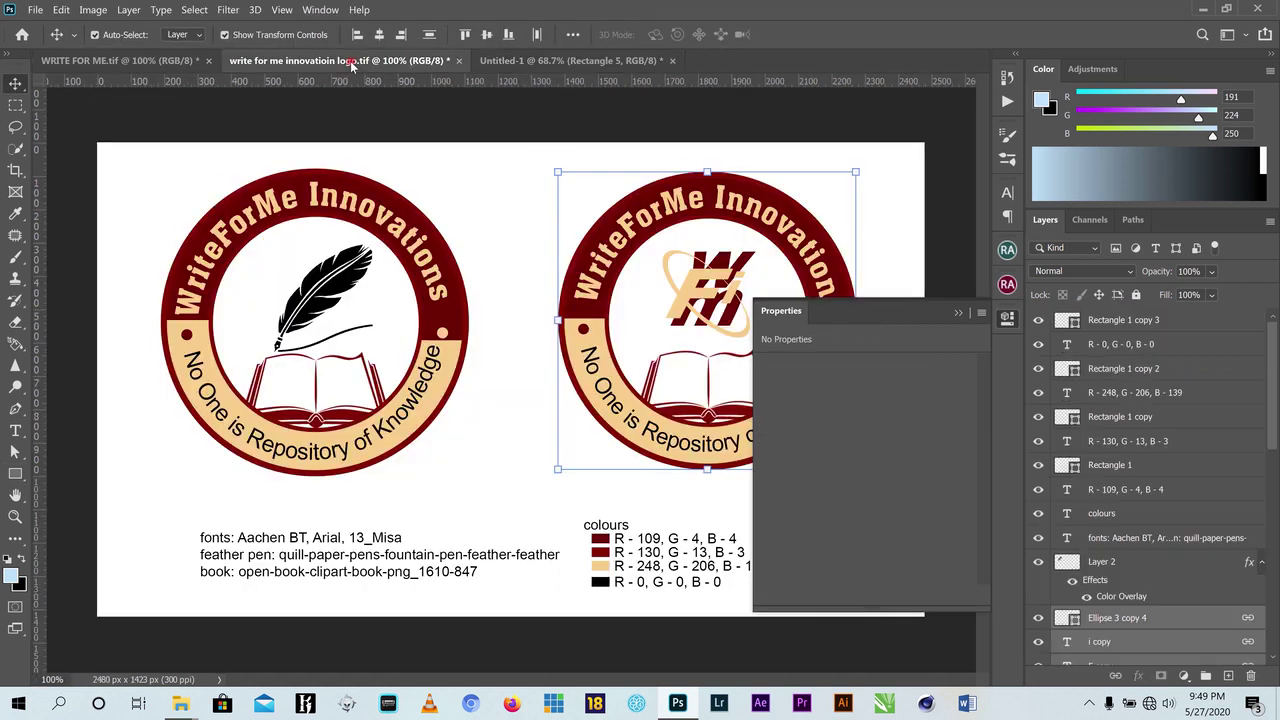
Step: Check the reference flyer's motto line, return to Untitled-1 and pick the Horizontal Type tool
click(157, 61)
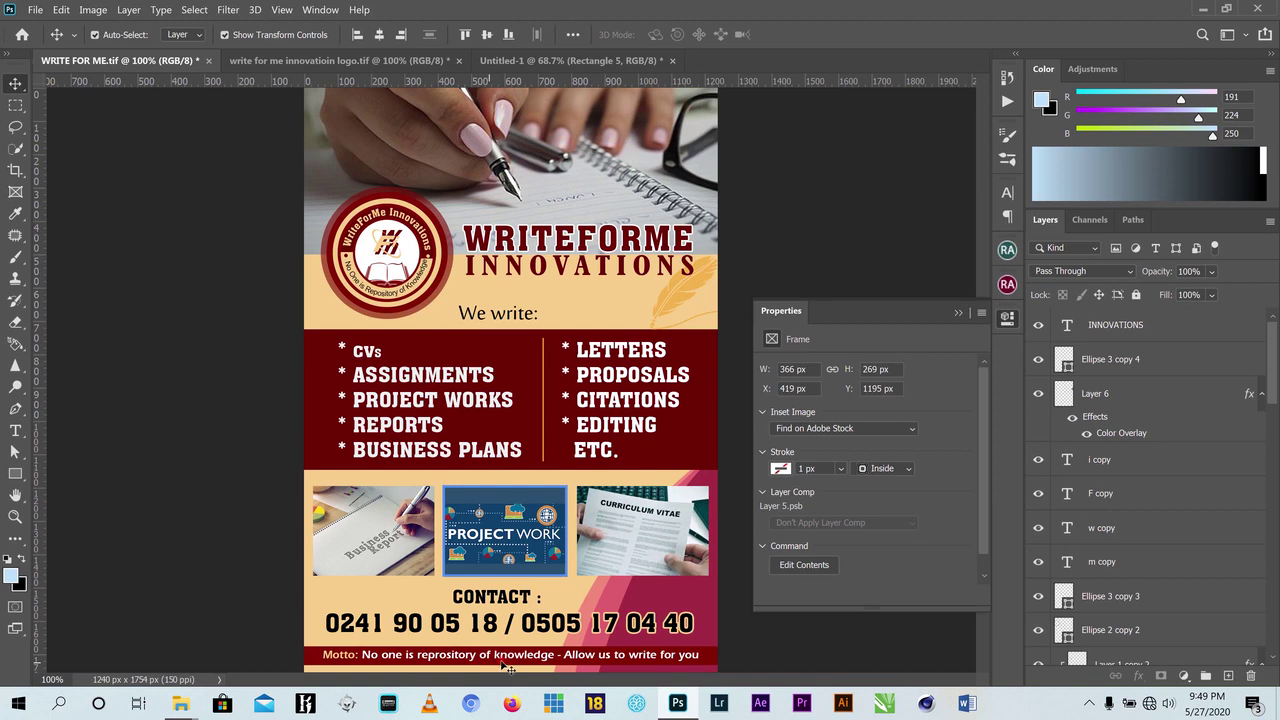
click(520, 58)
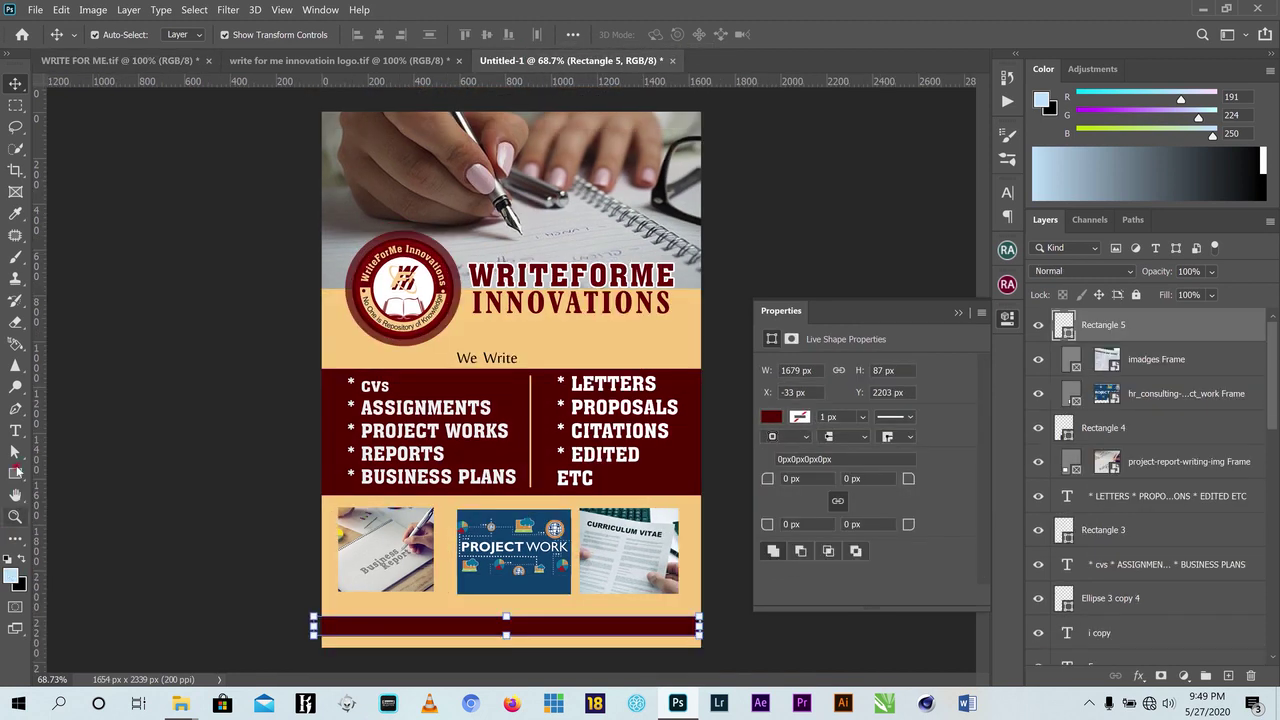
click(15, 430)
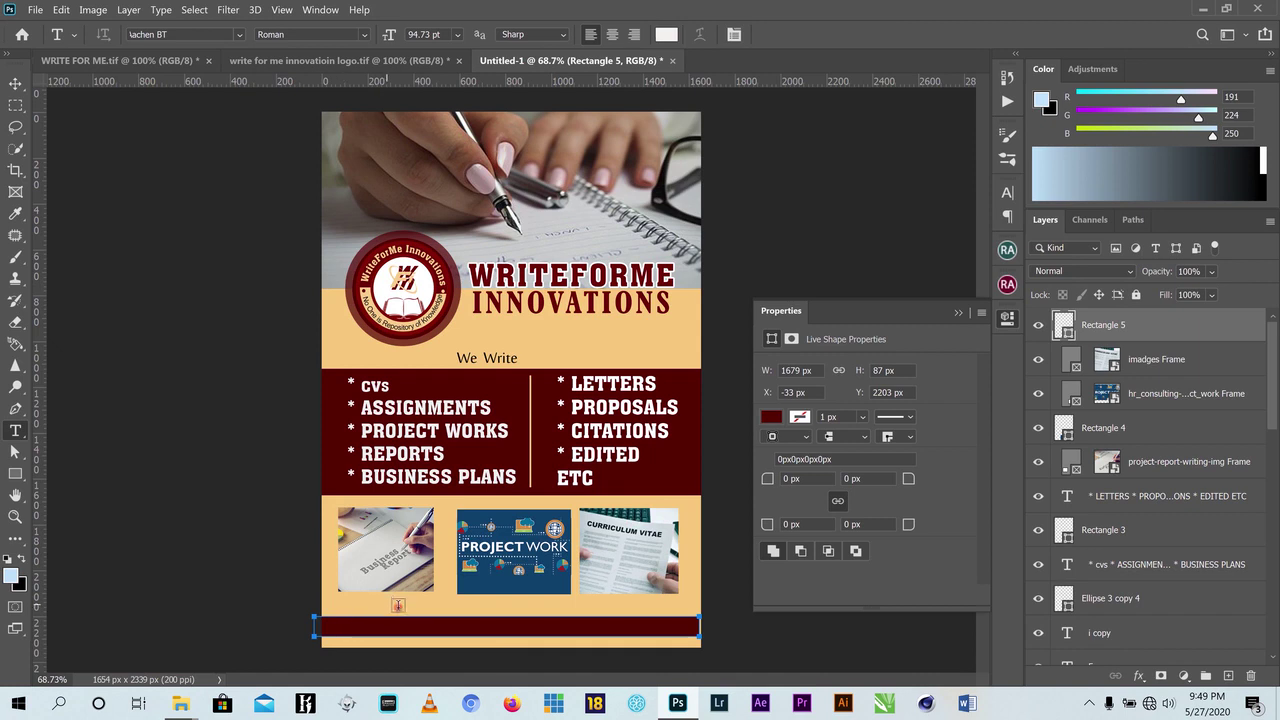
Step: Start a text layer below the Business Report image and set its size to 14 pt
click(386, 602)
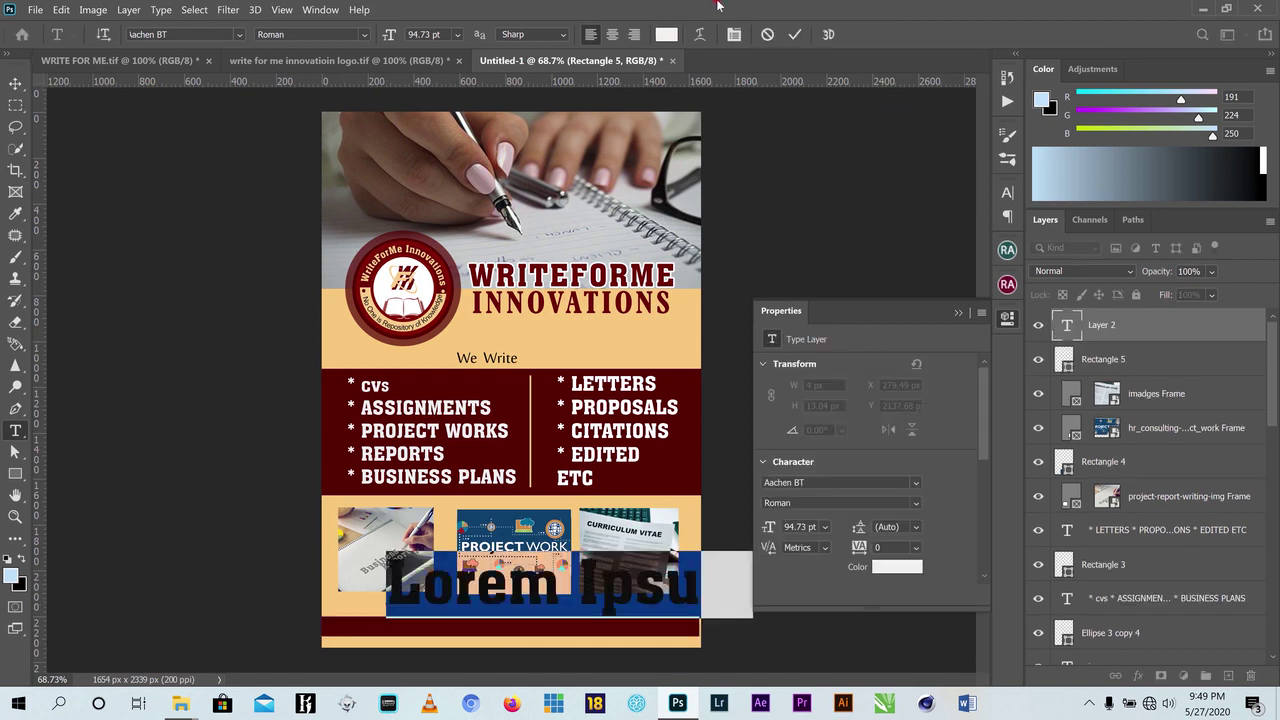
click(460, 35)
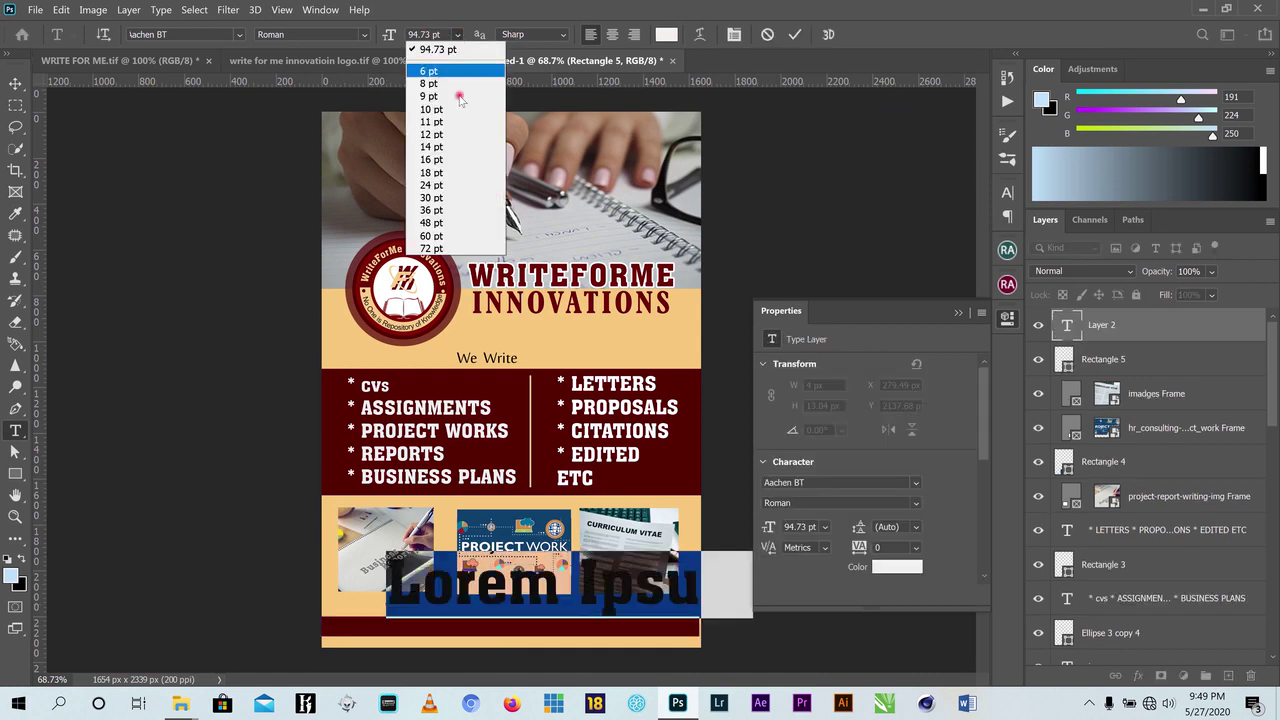
click(457, 168)
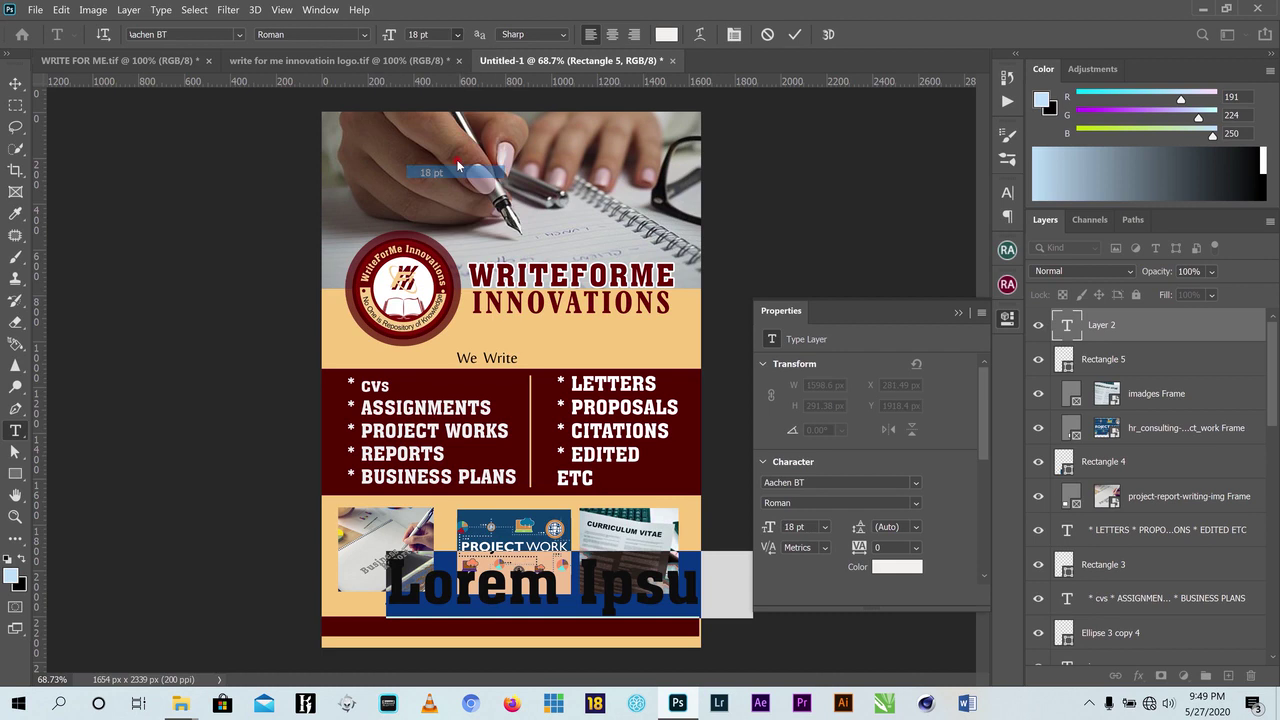
click(457, 35)
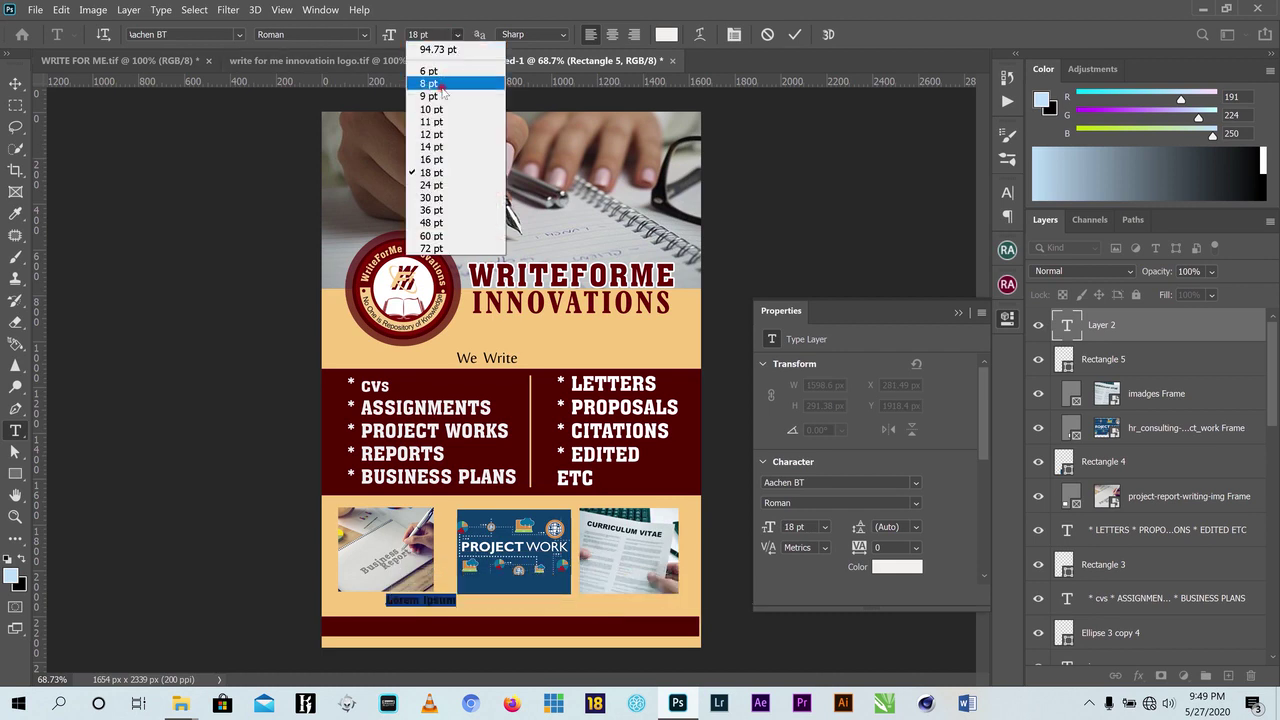
click(436, 147)
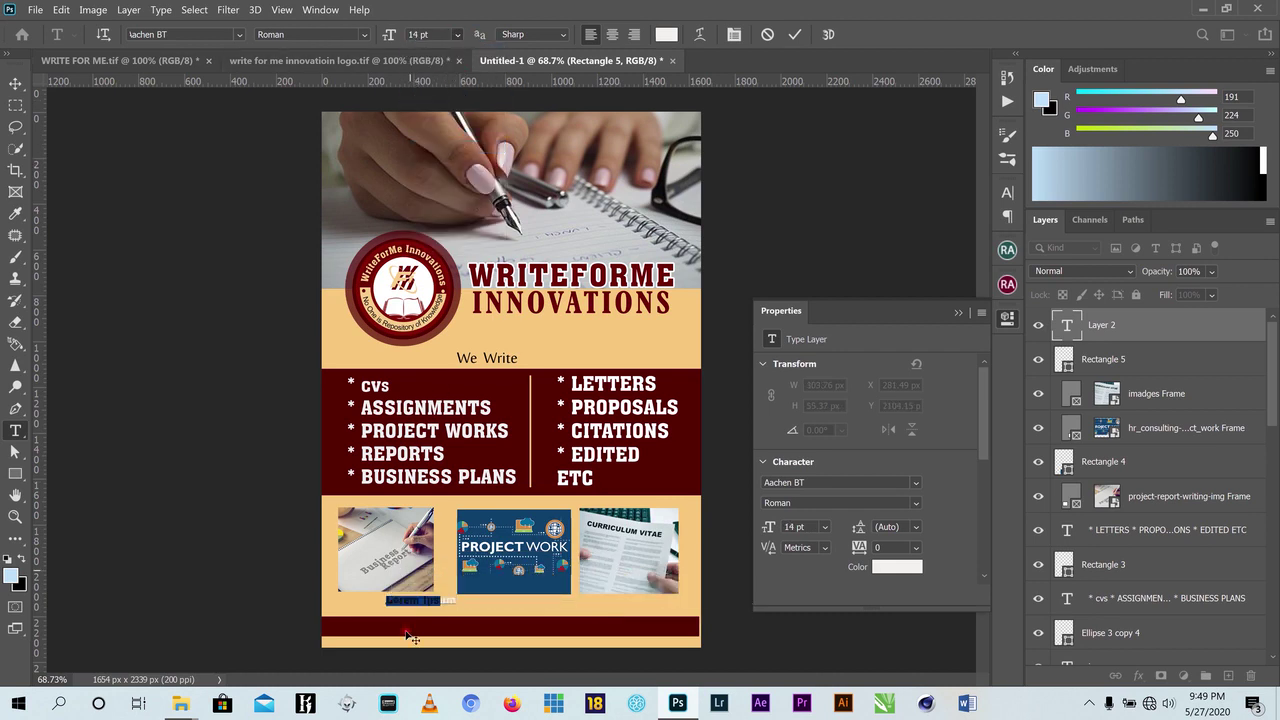
scroll(412, 630, up, 5)
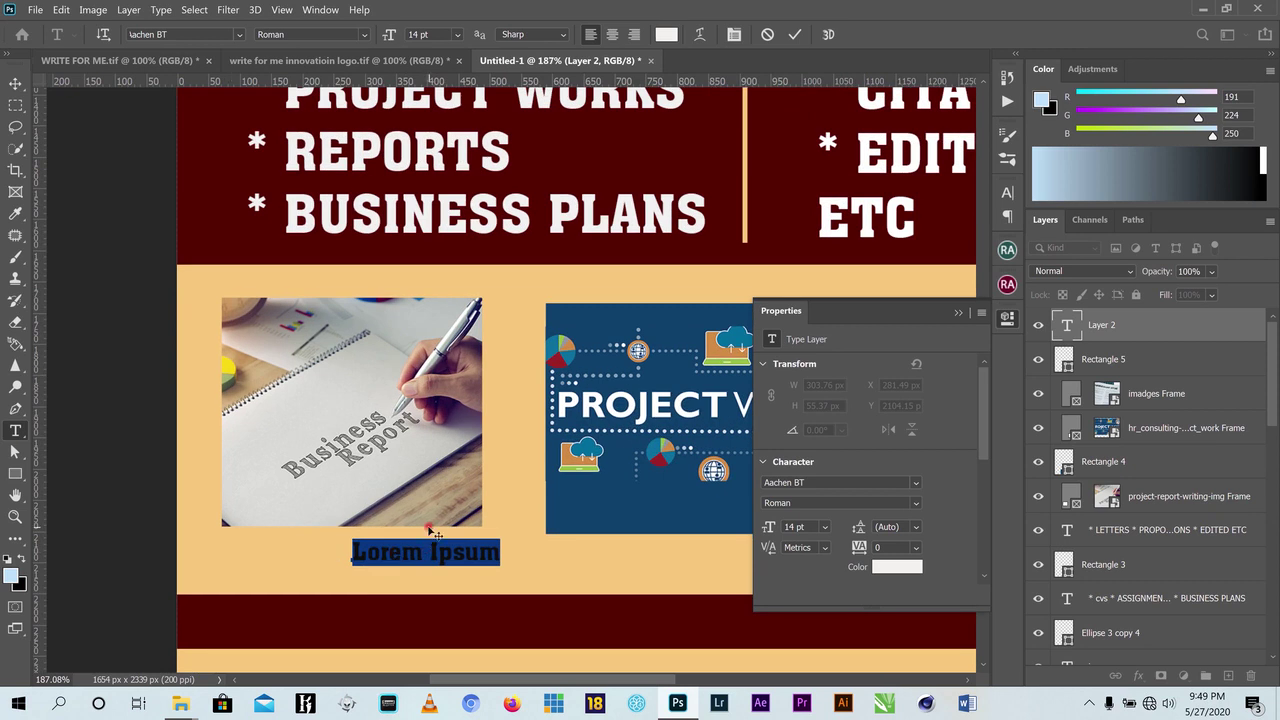
Step: Type 'Motto: No one is Reprository of Knowledge', fixing the stray n typo
text(m)
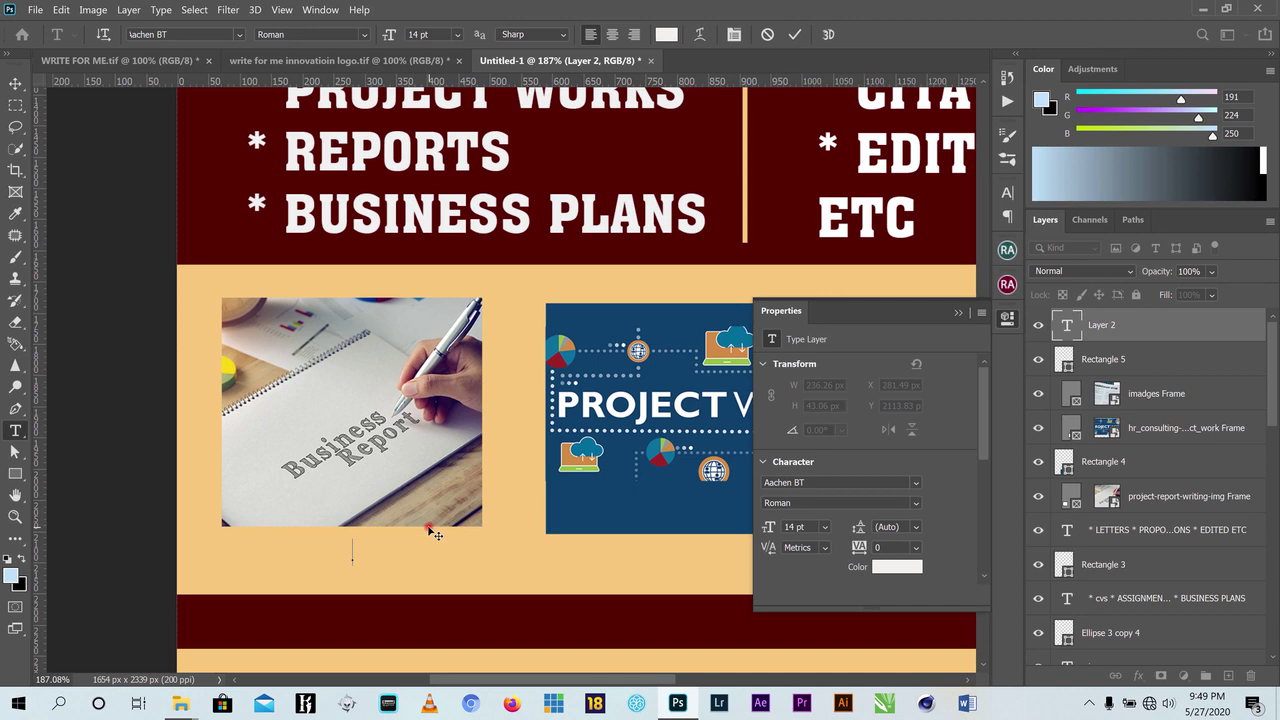
text(Motto: )
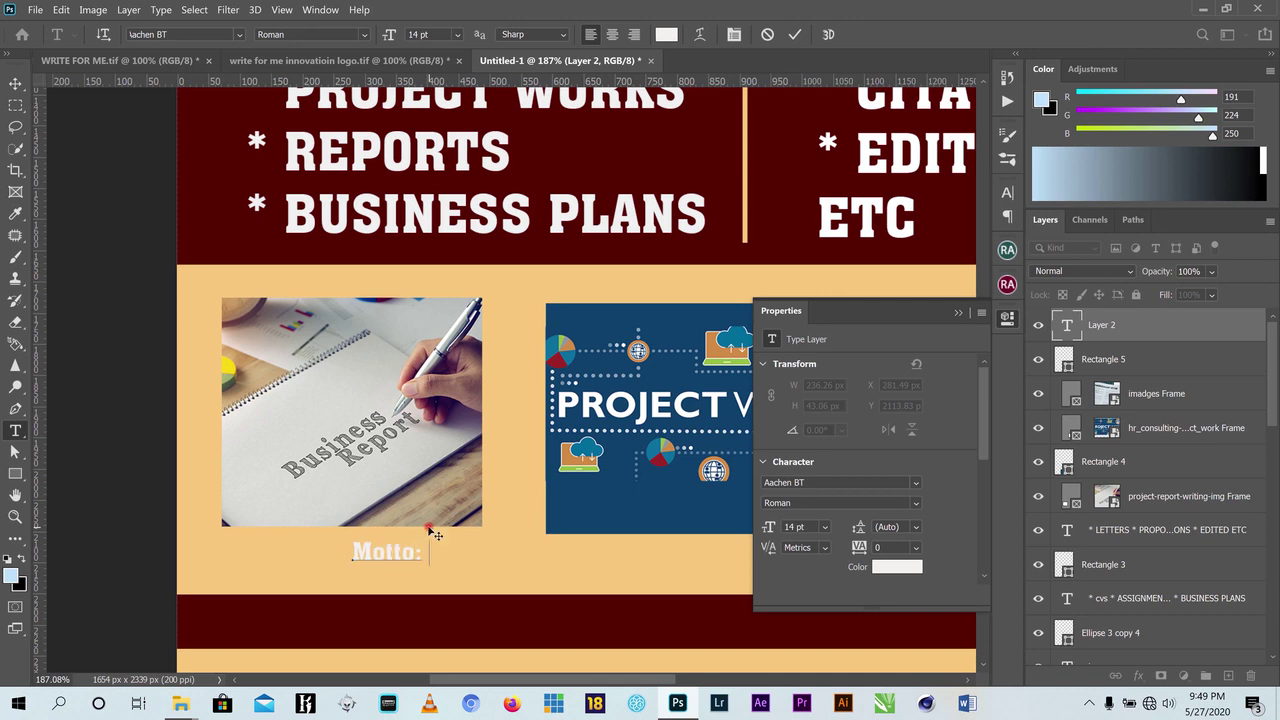
text(No one)
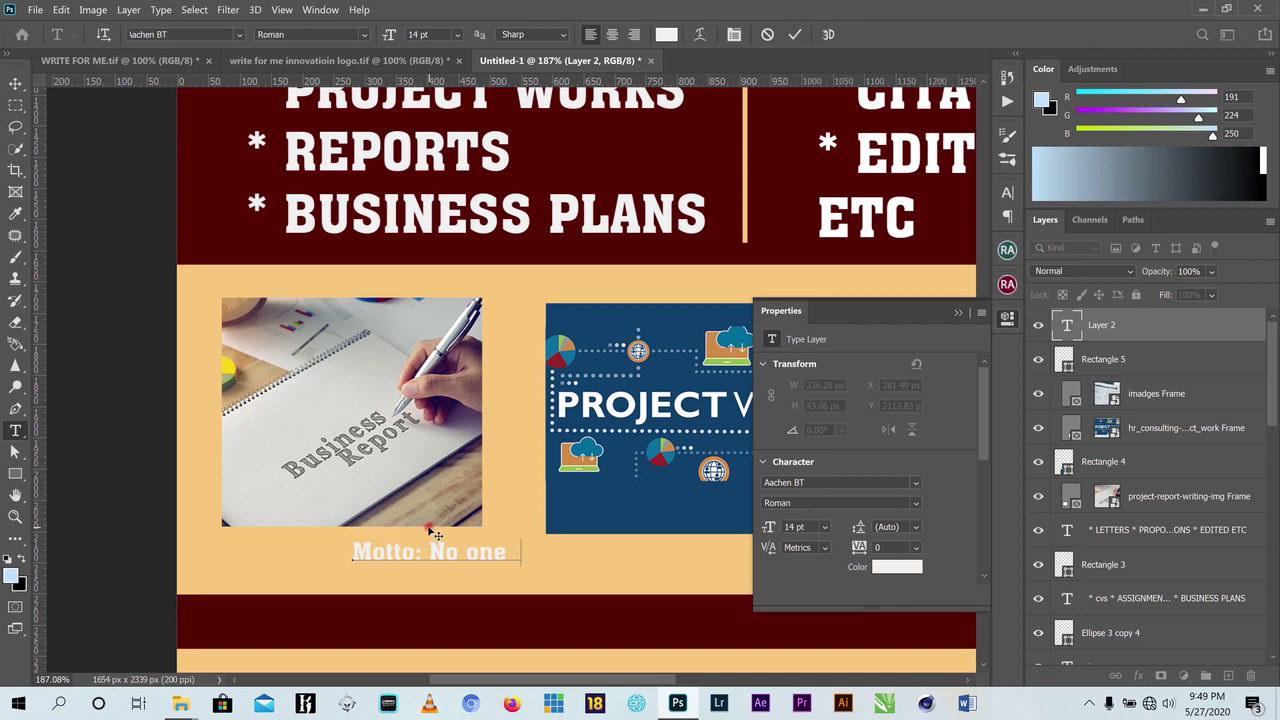
text( is Repros)
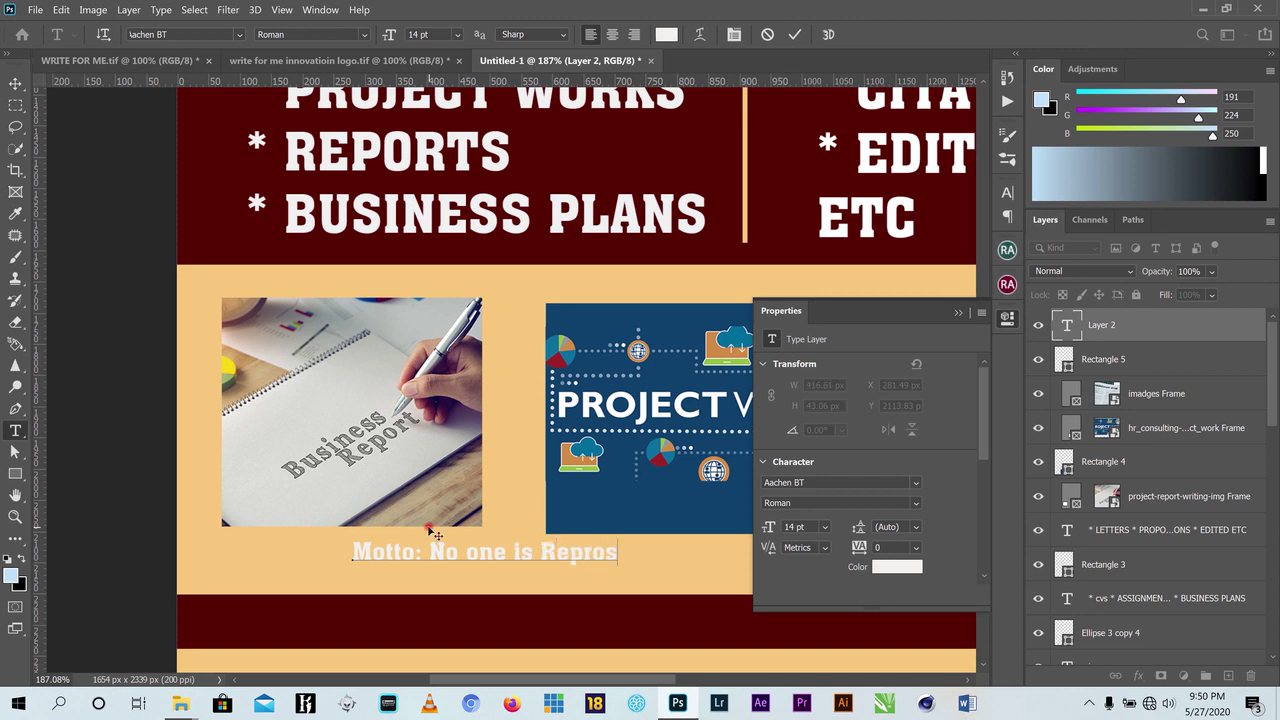
text(itory of)
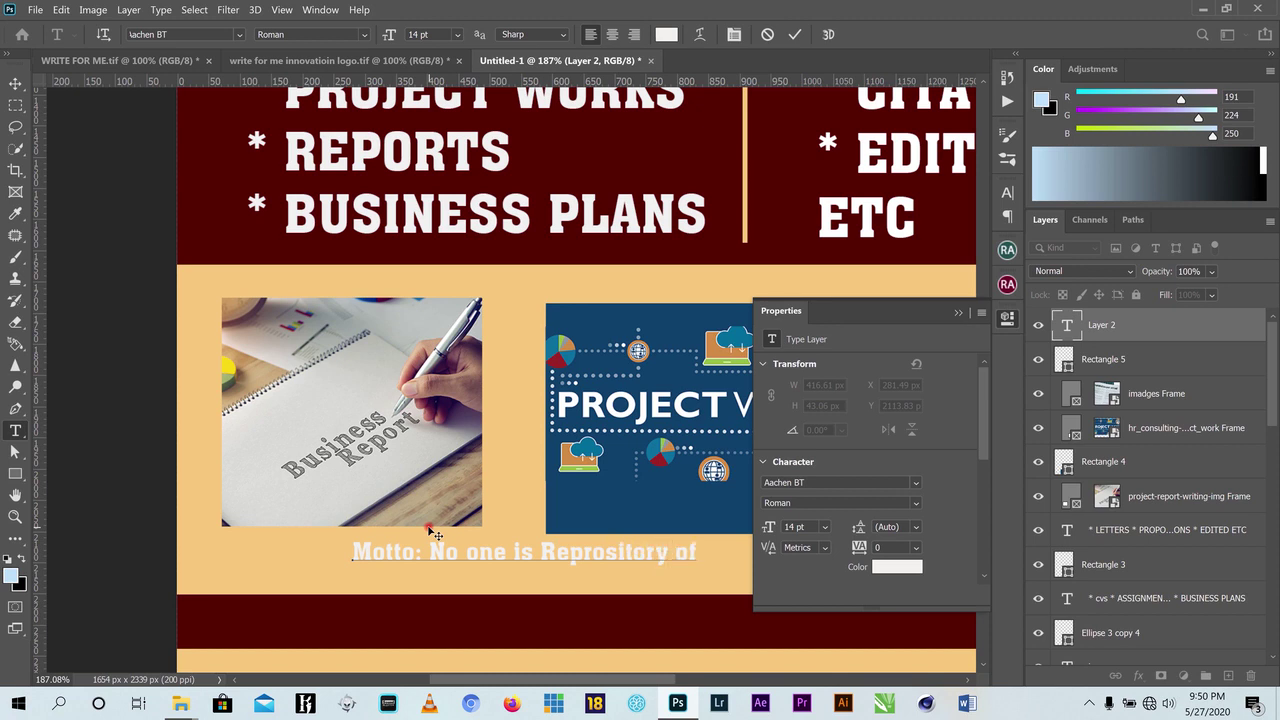
text( Kno)
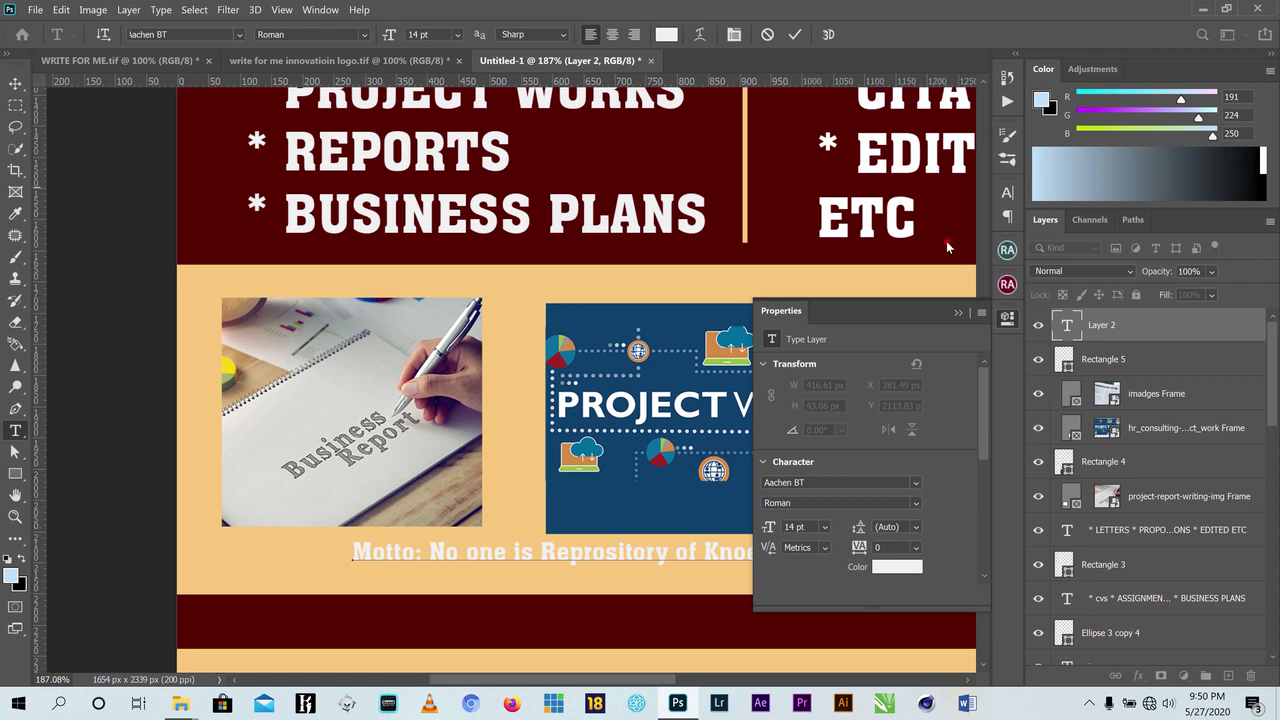
click(952, 314)
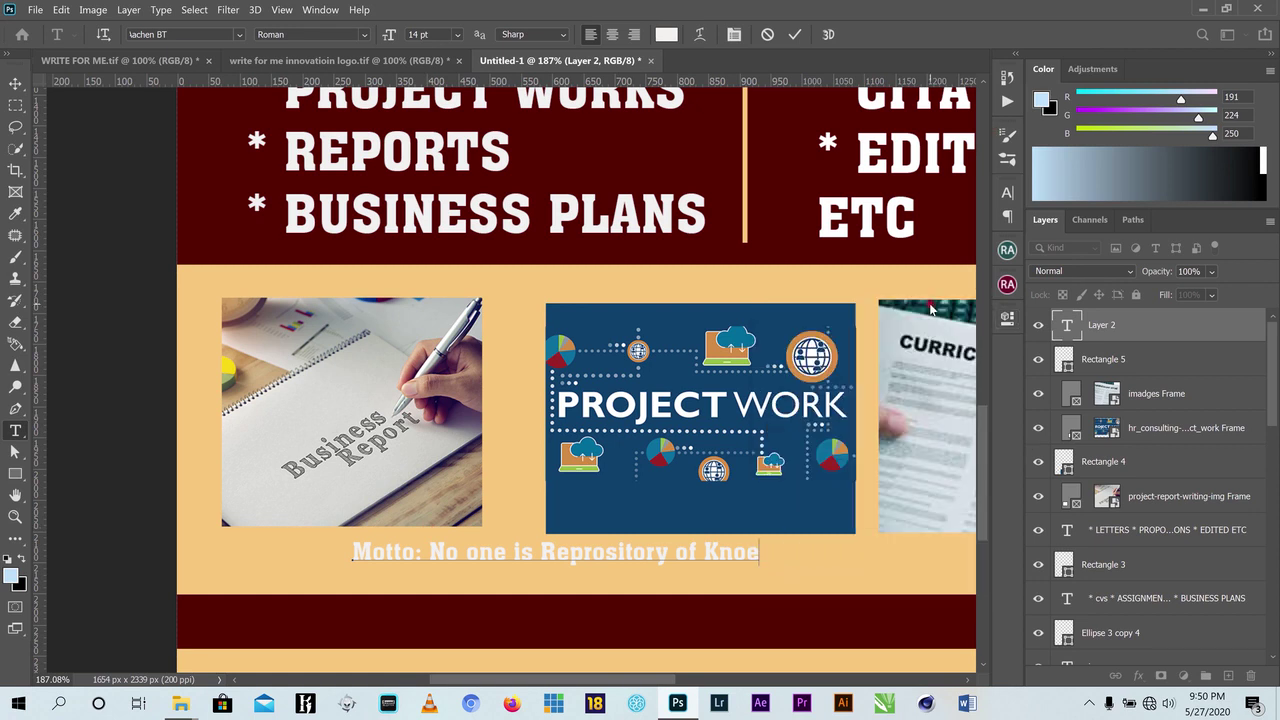
text(wn)
text(ledge)
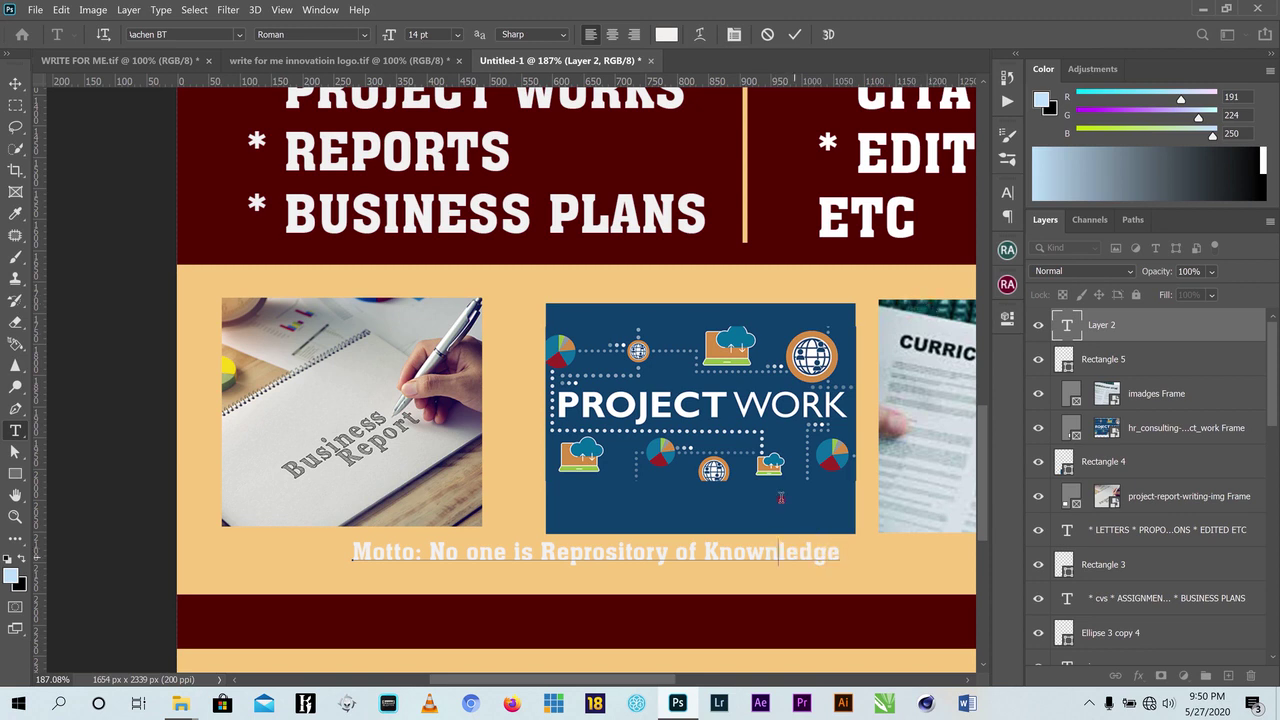
key(Left)
key(Left)
key(Left)
key(Left)
key(Left)
key(Left)
key(Delete)
Step: Compare with the original motto, then finish the line with '- Allow us to write'
click(145, 62)
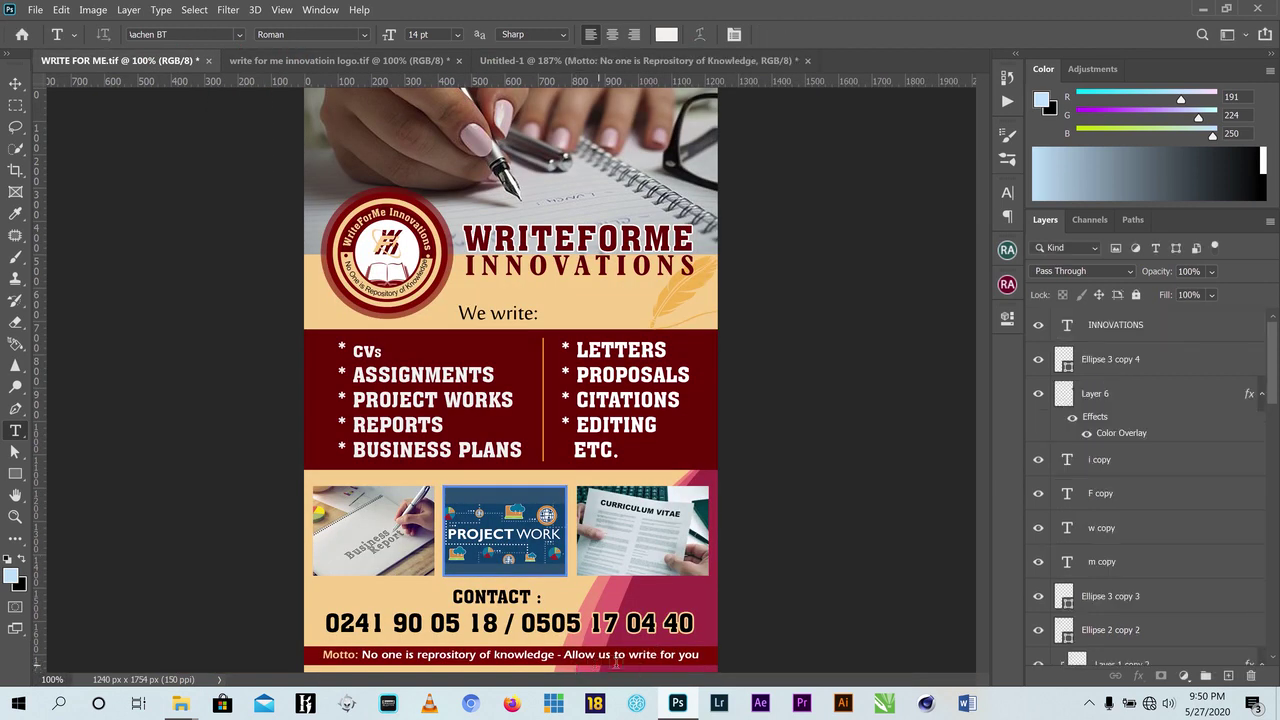
click(540, 61)
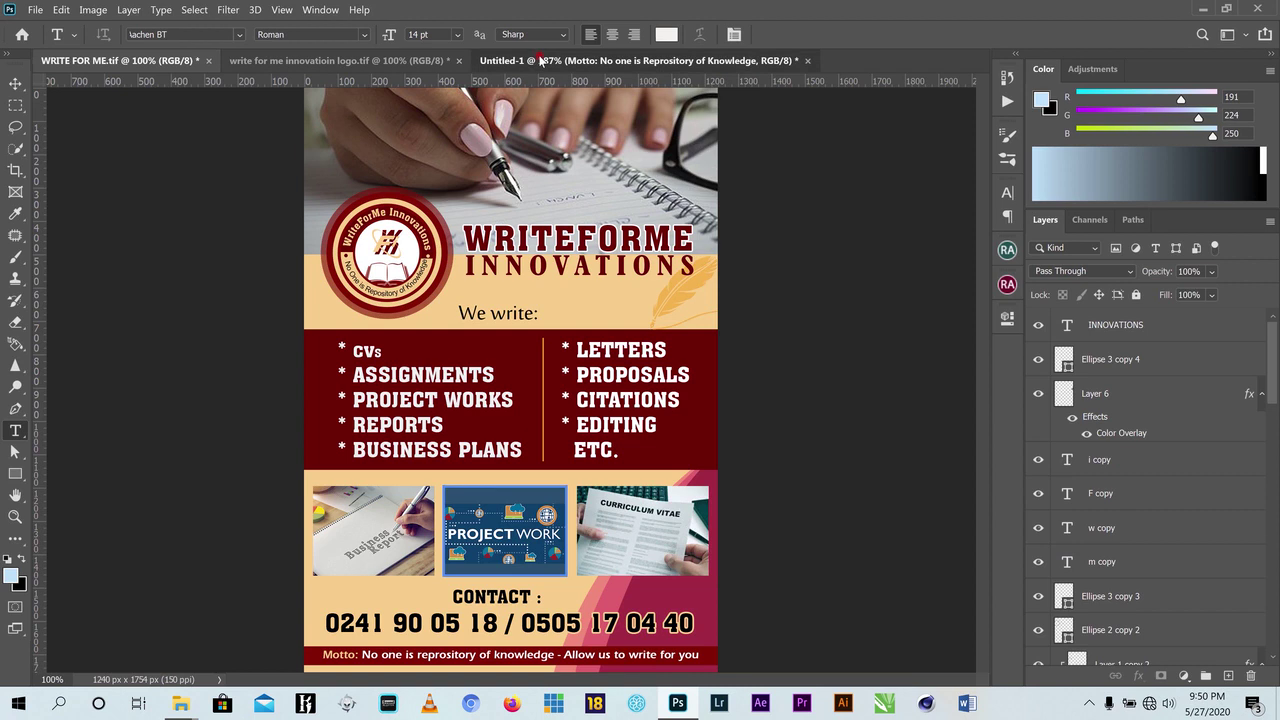
click(694, 552)
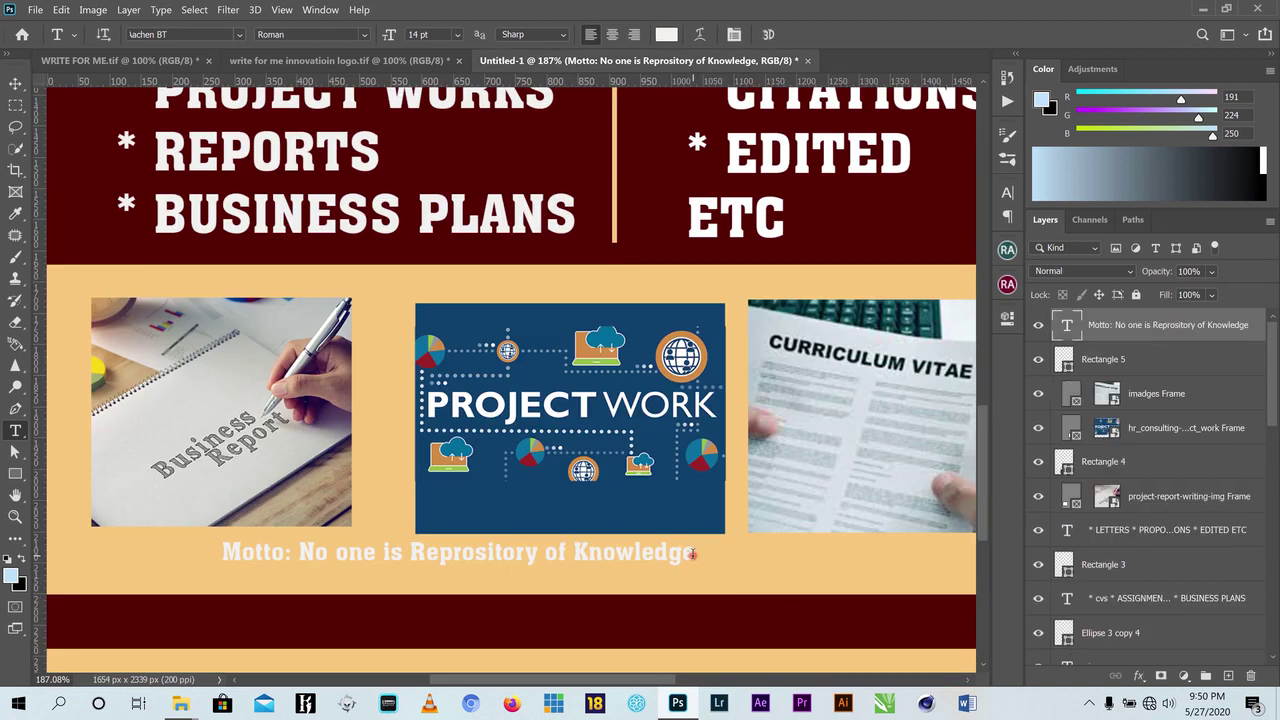
text(-)
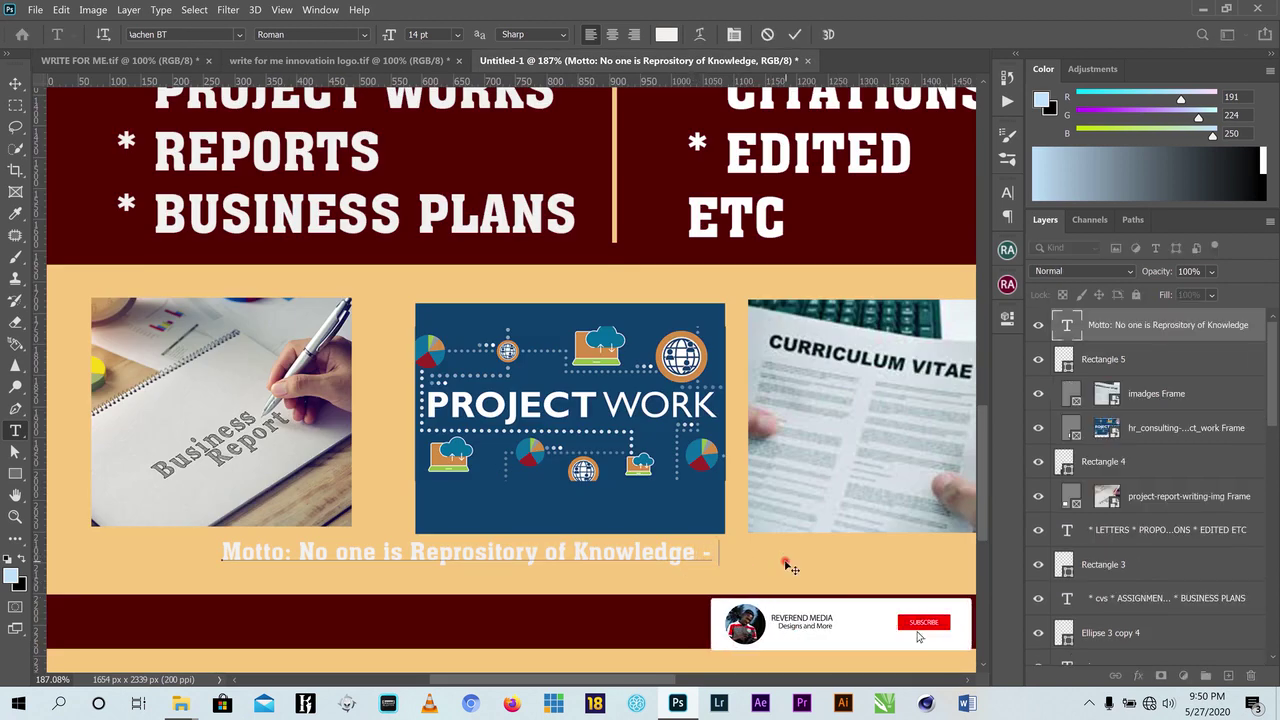
text( Allow)
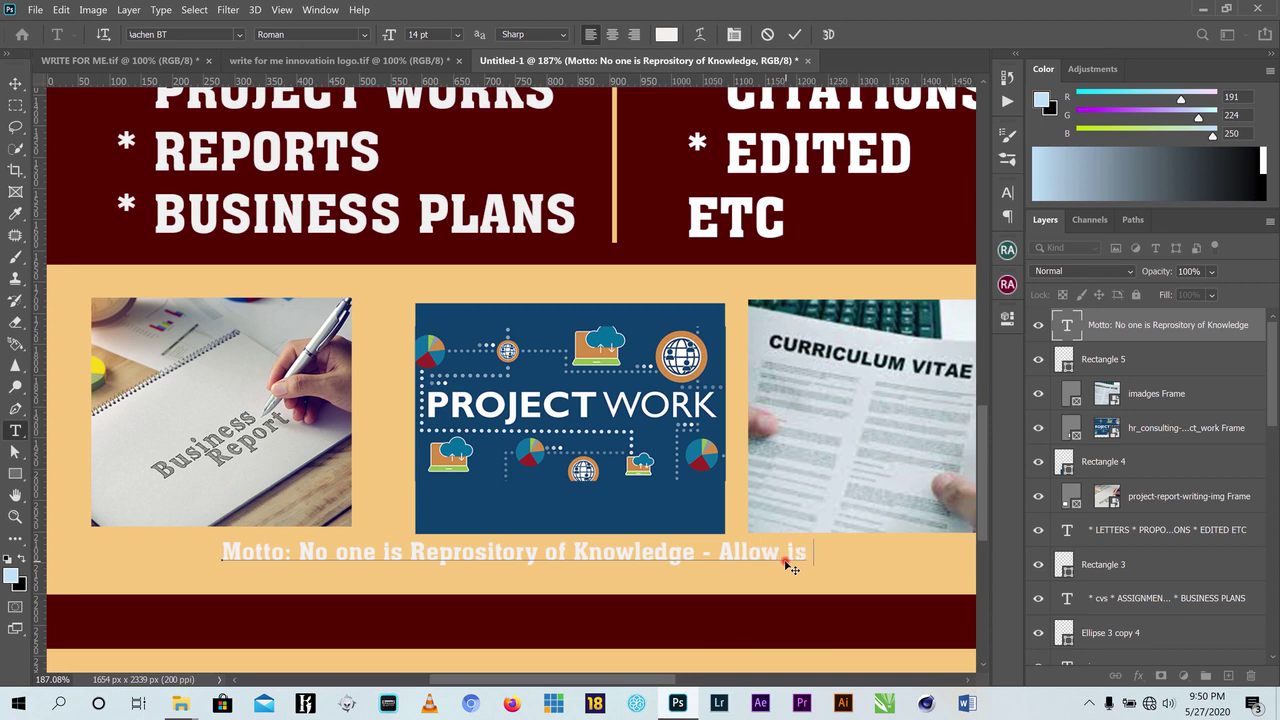
text( us is)
key(BackSpace)
text(to write)
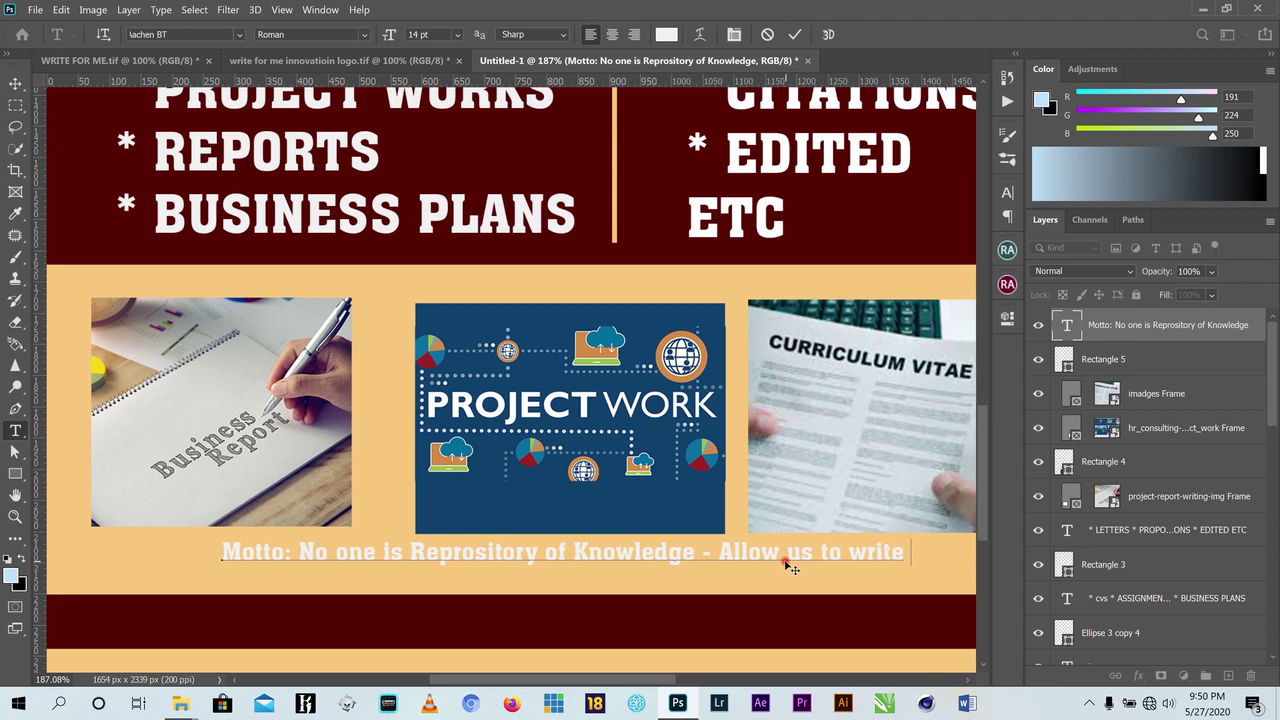
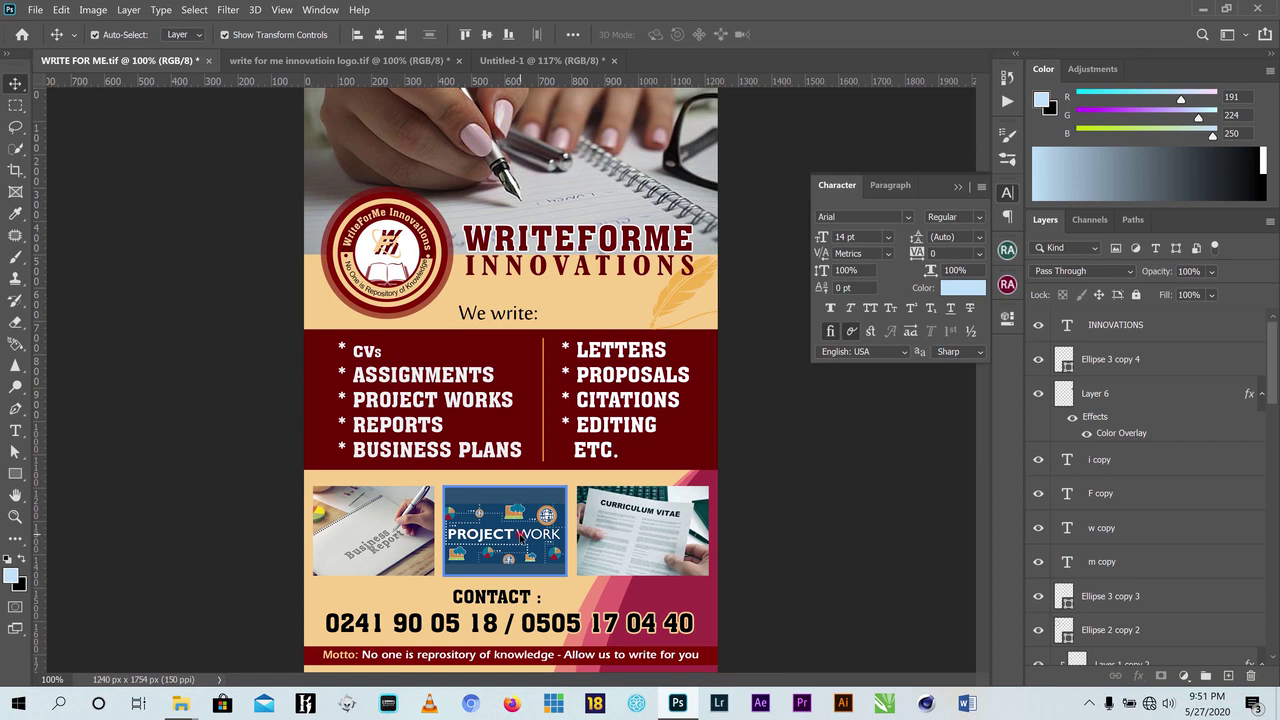
Step: Switch from the WRITE FOR ME.tif reference to the Untitled-1 flyer document
click(540, 60)
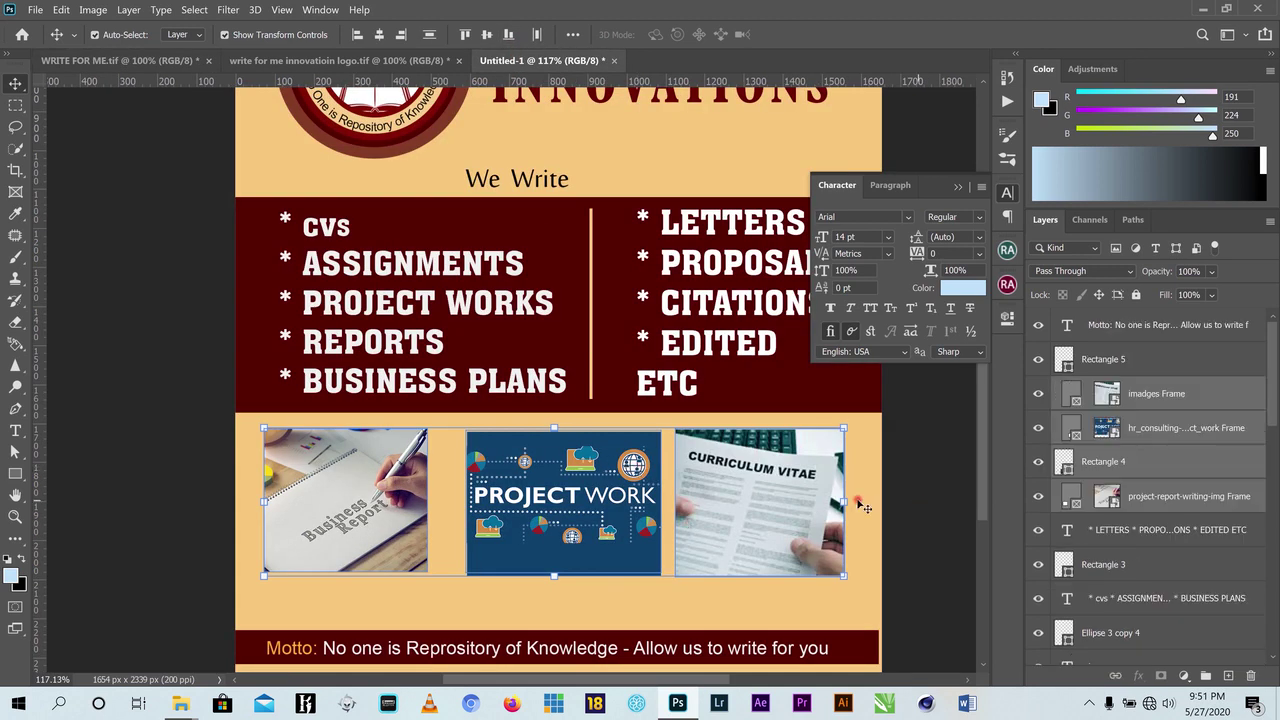
Step: Deselect the photo frames, zoom out, and select the WRITEFORME title with the Move tool
click(916, 503)
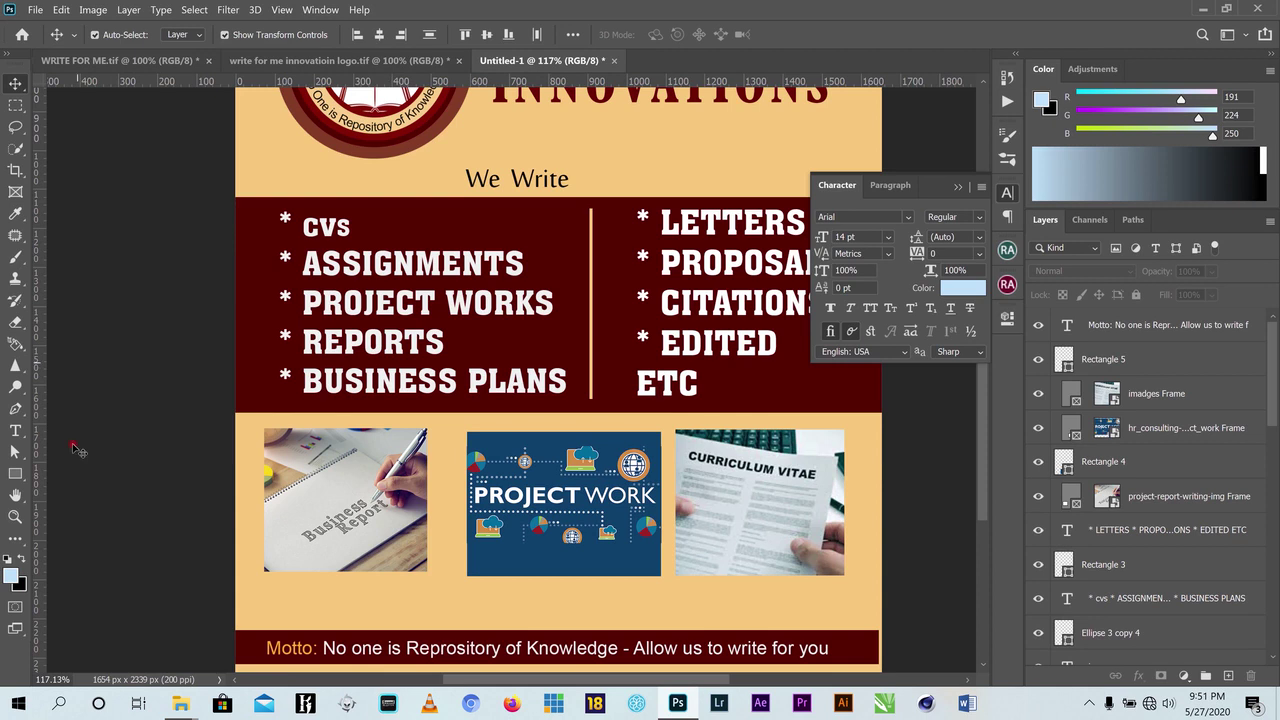
click(18, 431)
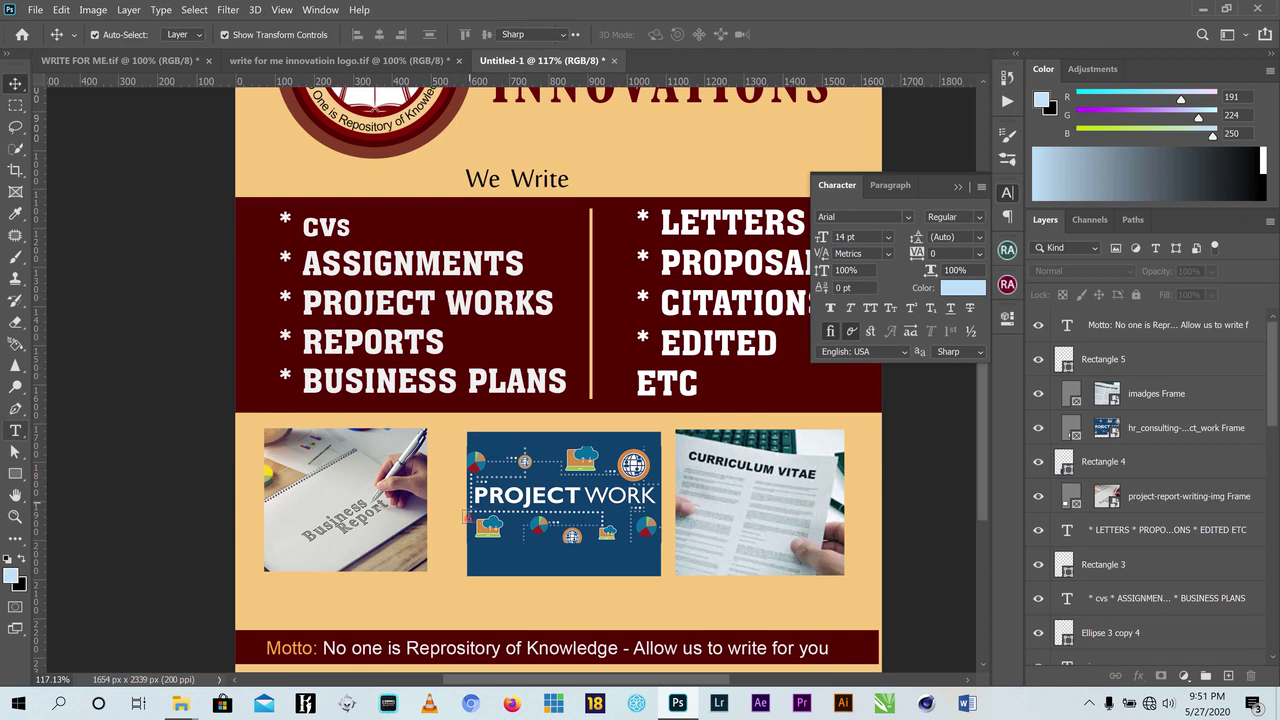
click(14, 84)
scroll(501, 332, down, 3)
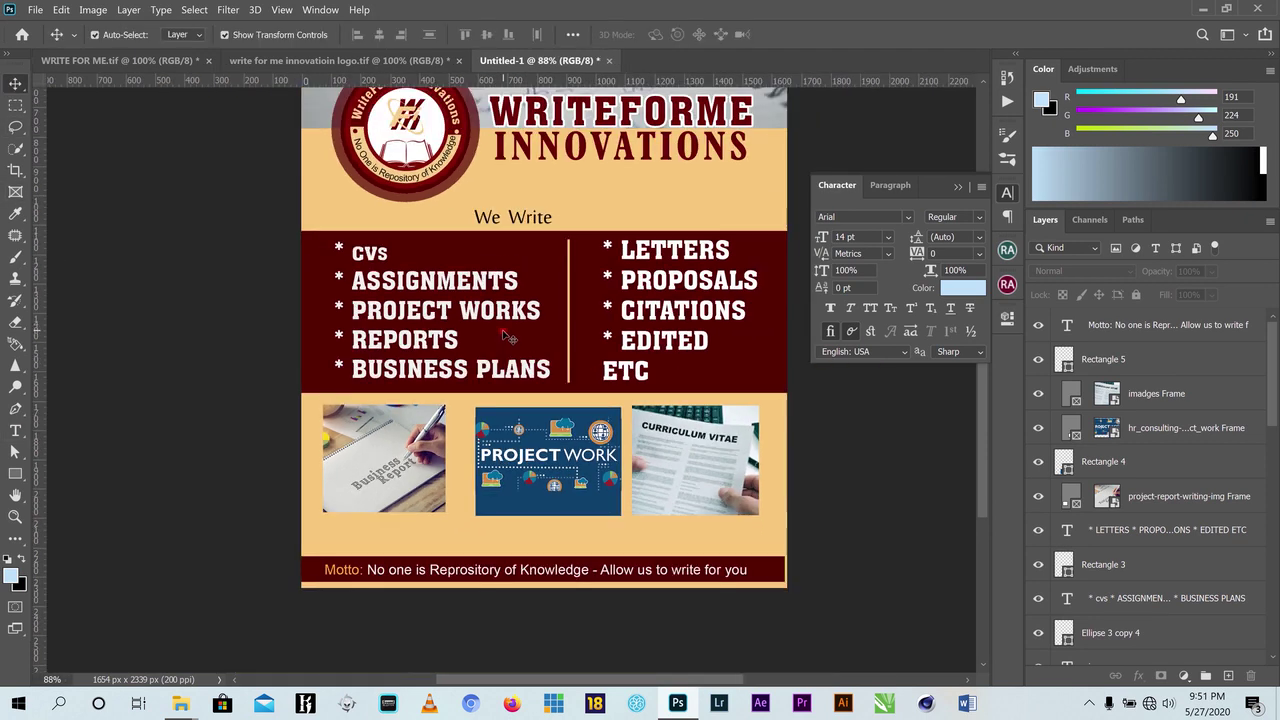
click(668, 139)
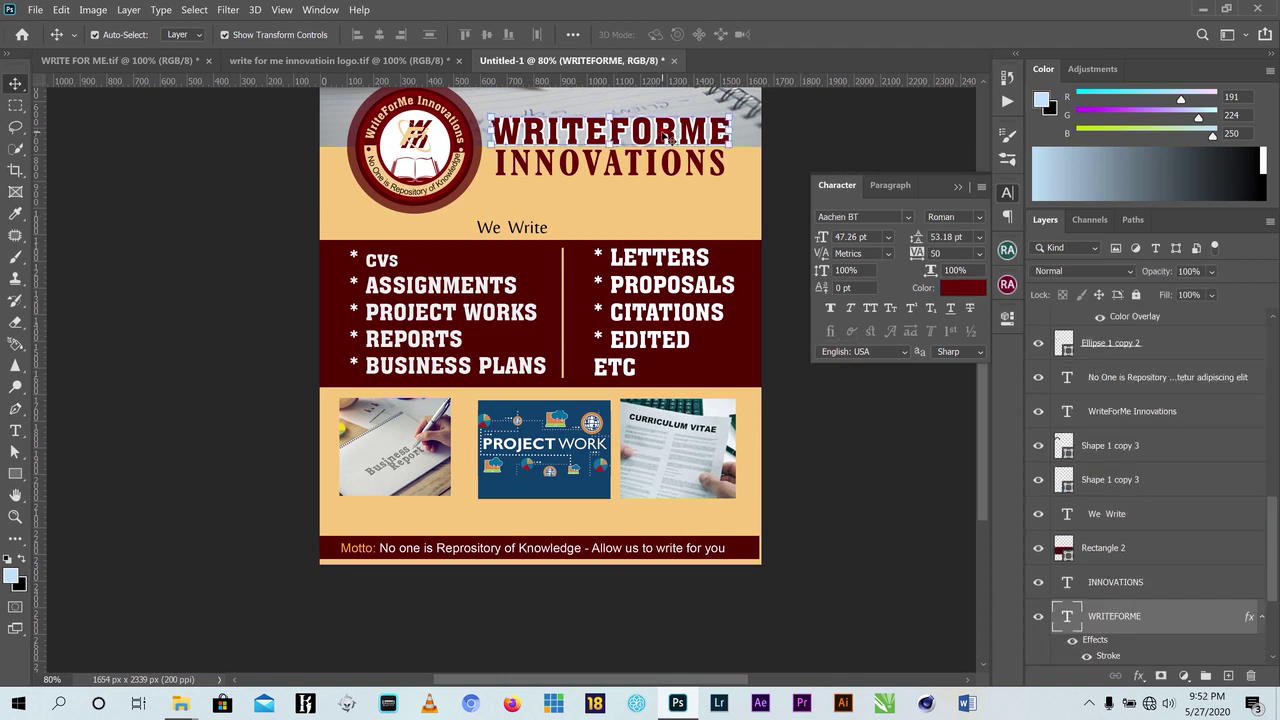
Step: Duplicate the WRITEFORME title below the three photos and retype the copy as 'Contact'
drag(664, 130, 608, 505)
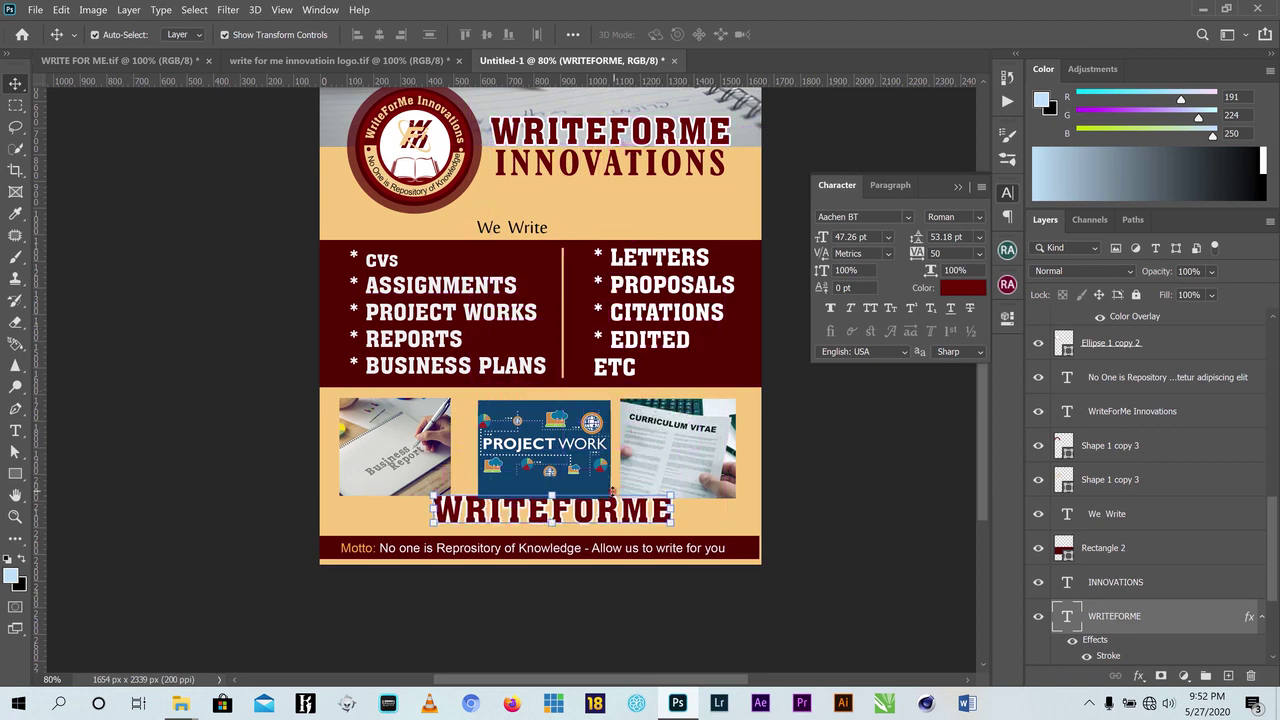
click(15, 430)
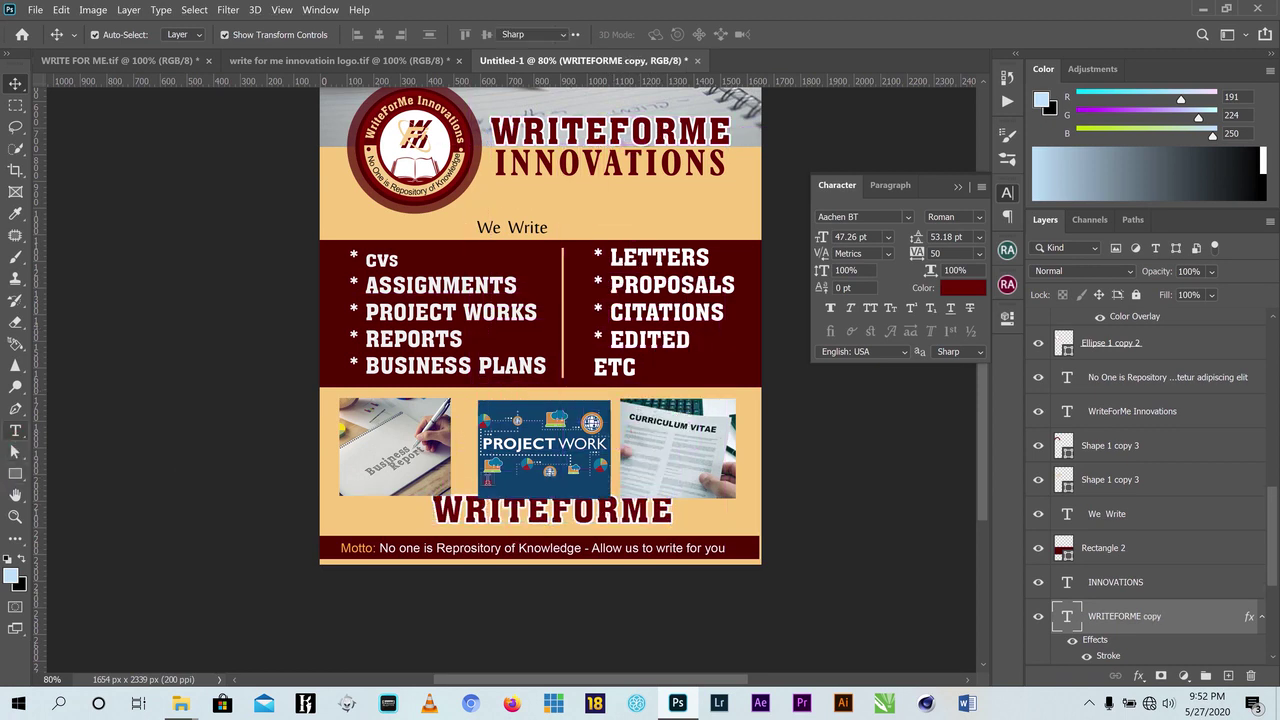
drag(677, 510, 440, 515)
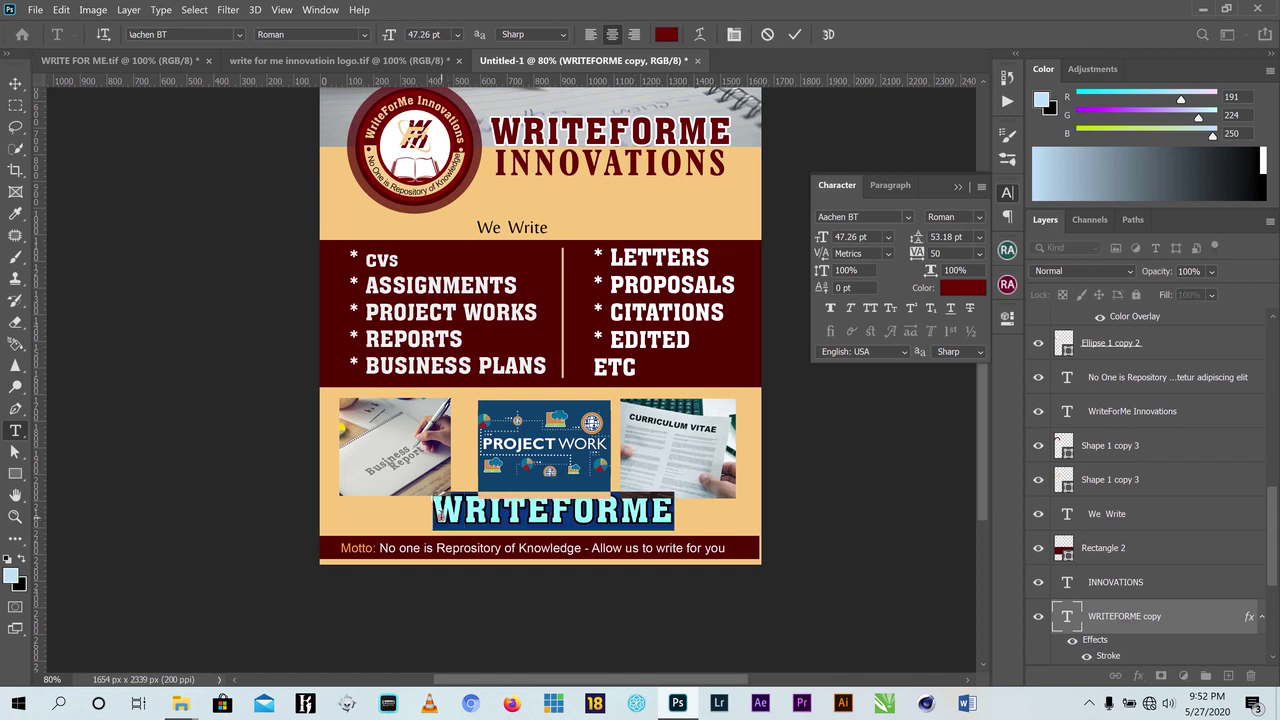
text(con)
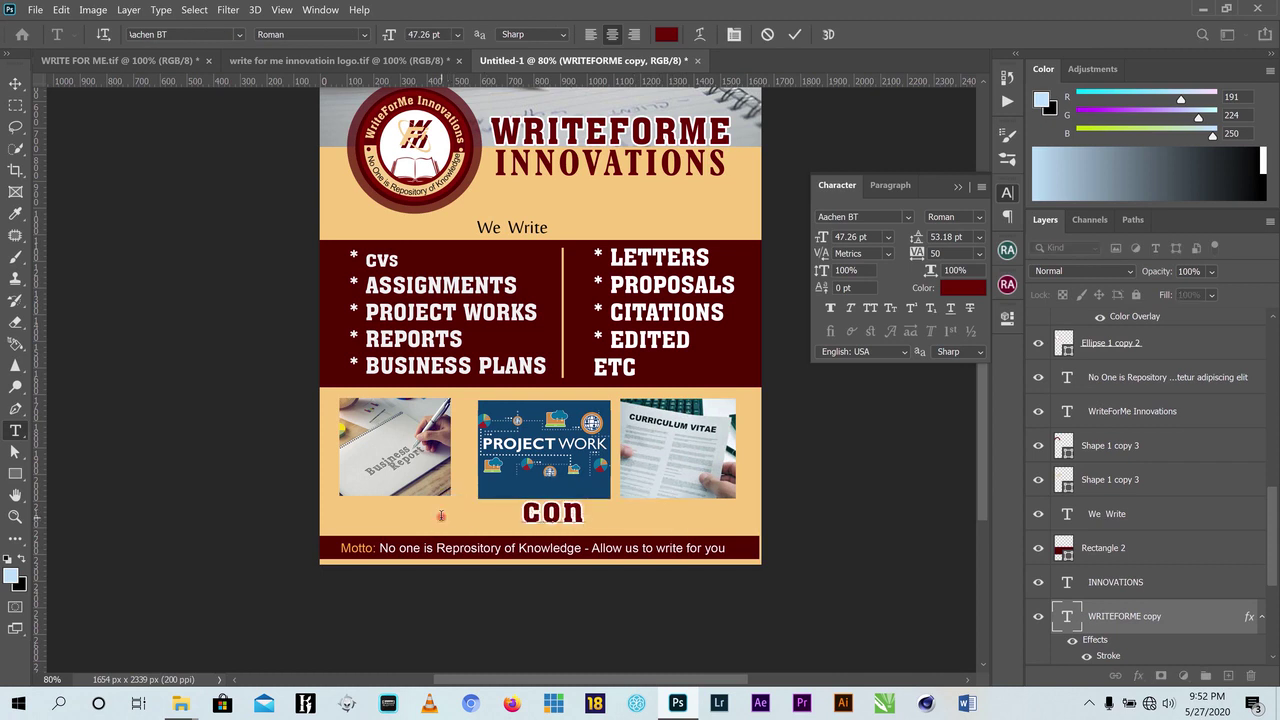
key(BackSpace)
key(BackSpace)
key(BackSpace)
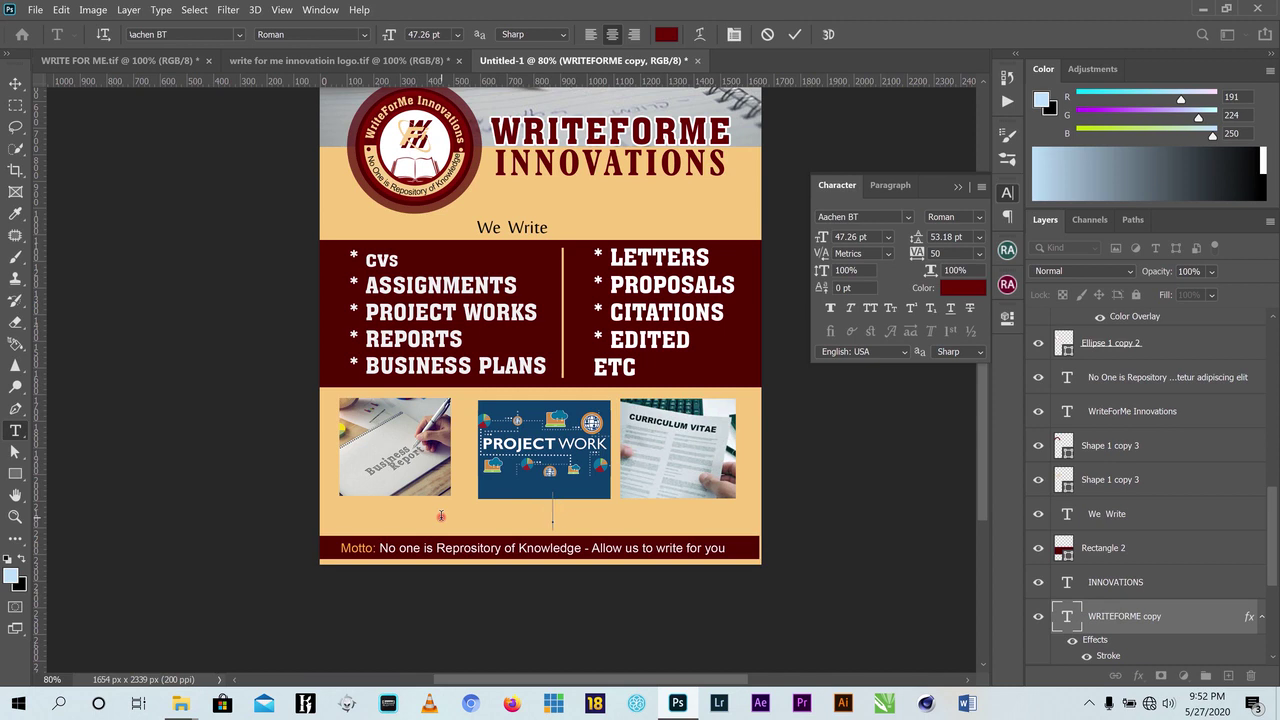
text(Co)
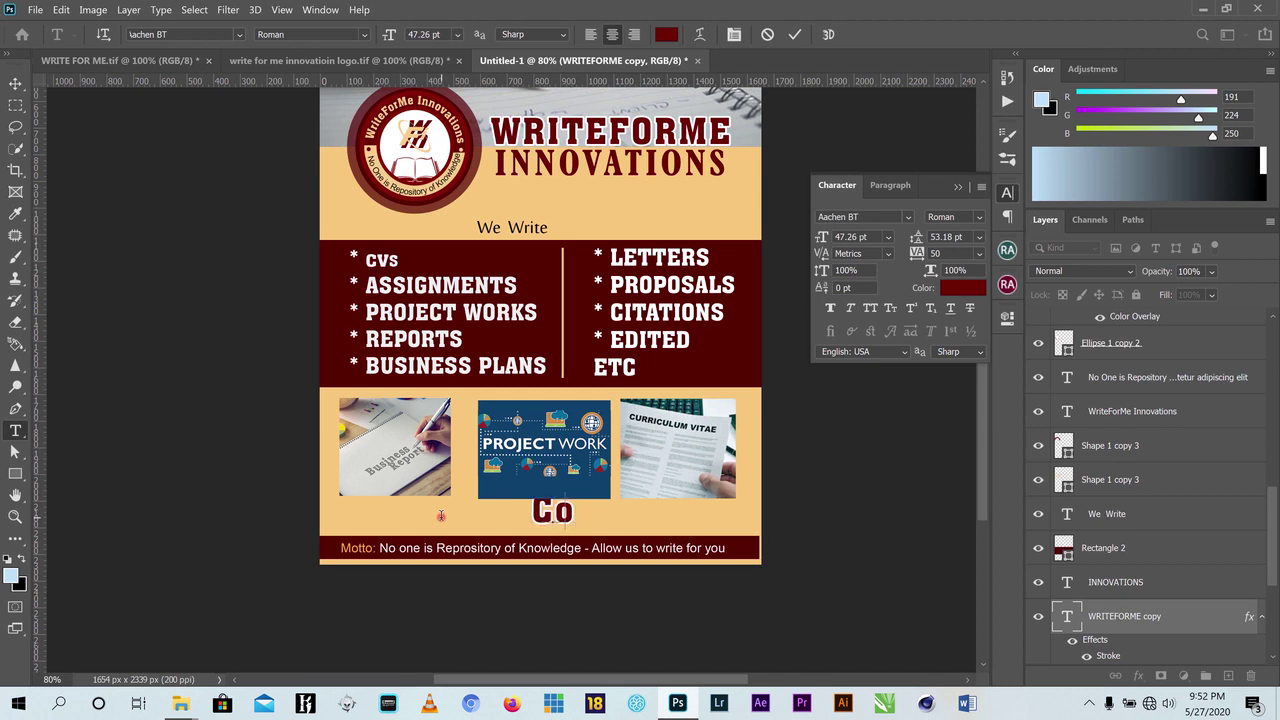
key(BackSpace)
text(onte)
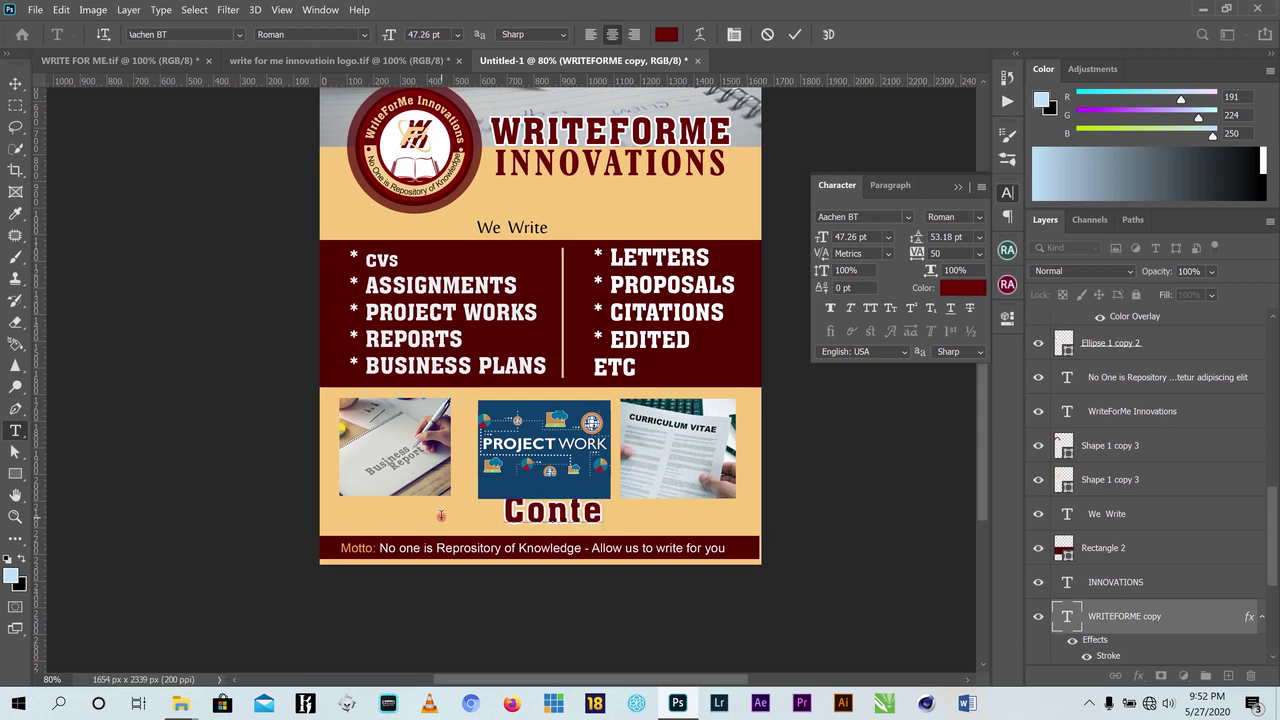
key(BackSpace)
text(act)
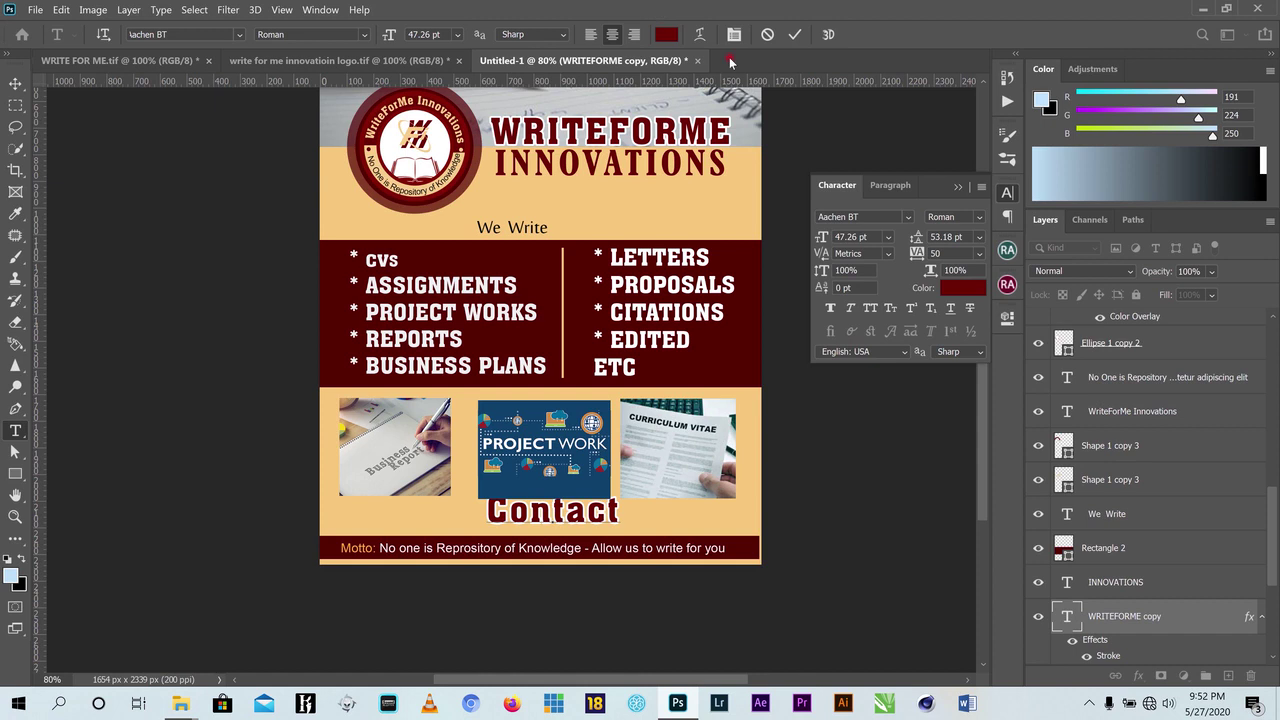
click(795, 35)
key(v)
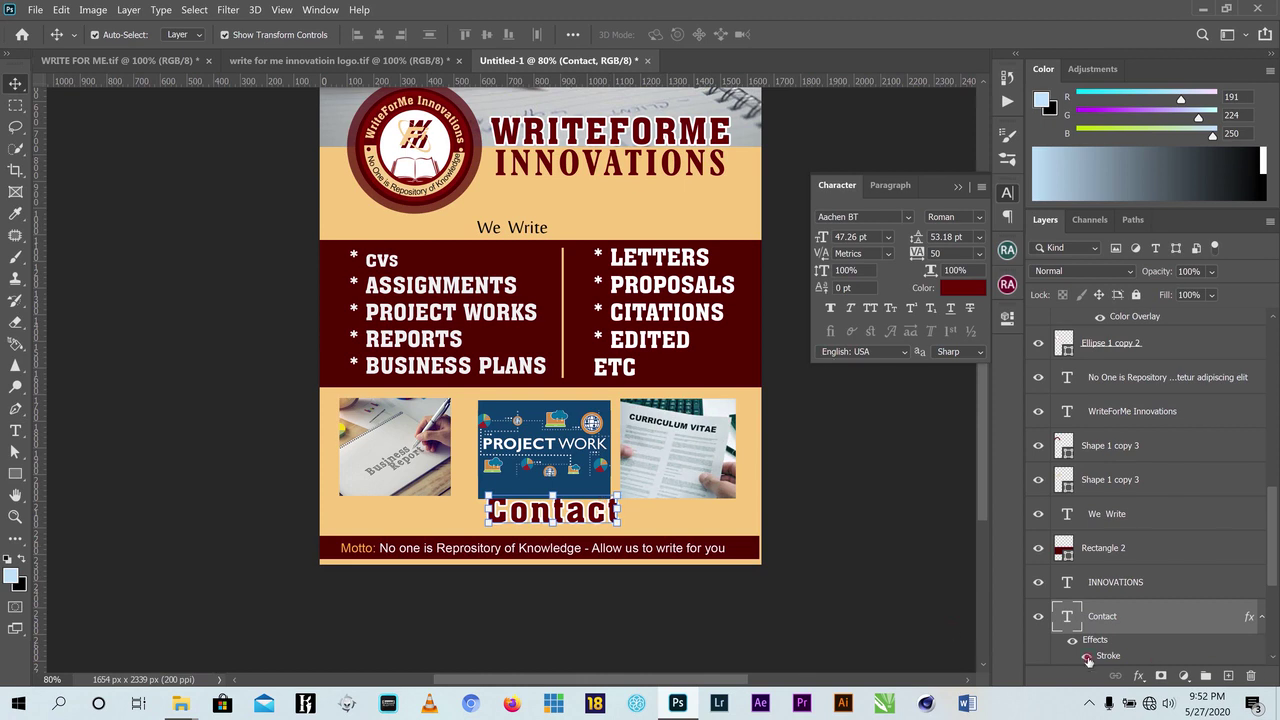
Step: Hide the Contact heading's white stroke, shrink it to about half size, and nudge it into place
scroll(1273, 507, down, 3)
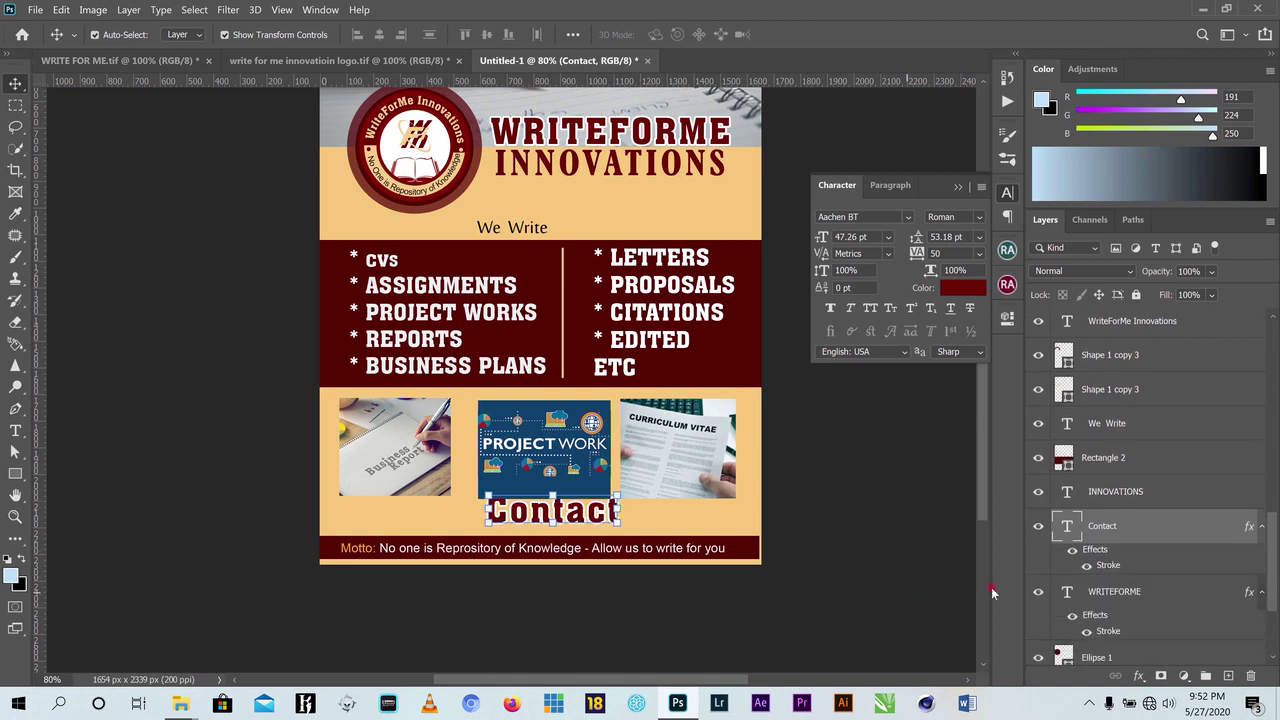
click(1072, 550)
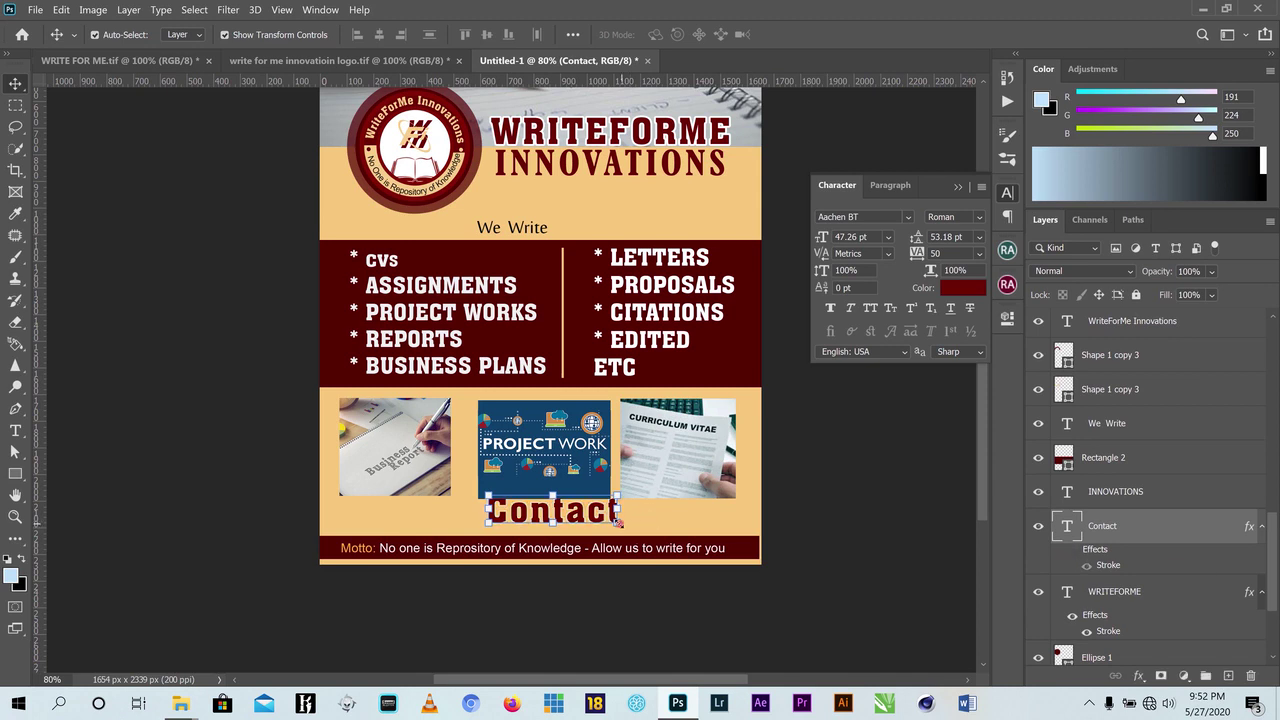
click(618, 517)
drag(620, 530, 559, 512)
click(826, 35)
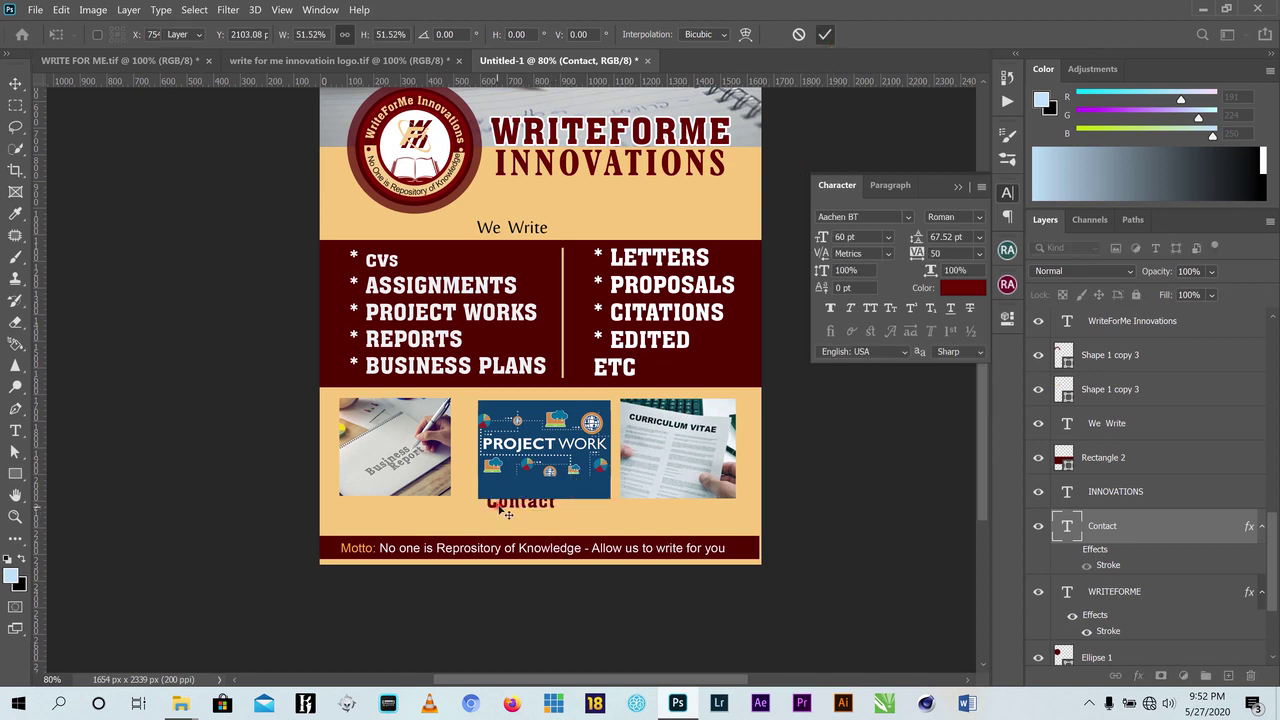
drag(544, 512, 556, 521)
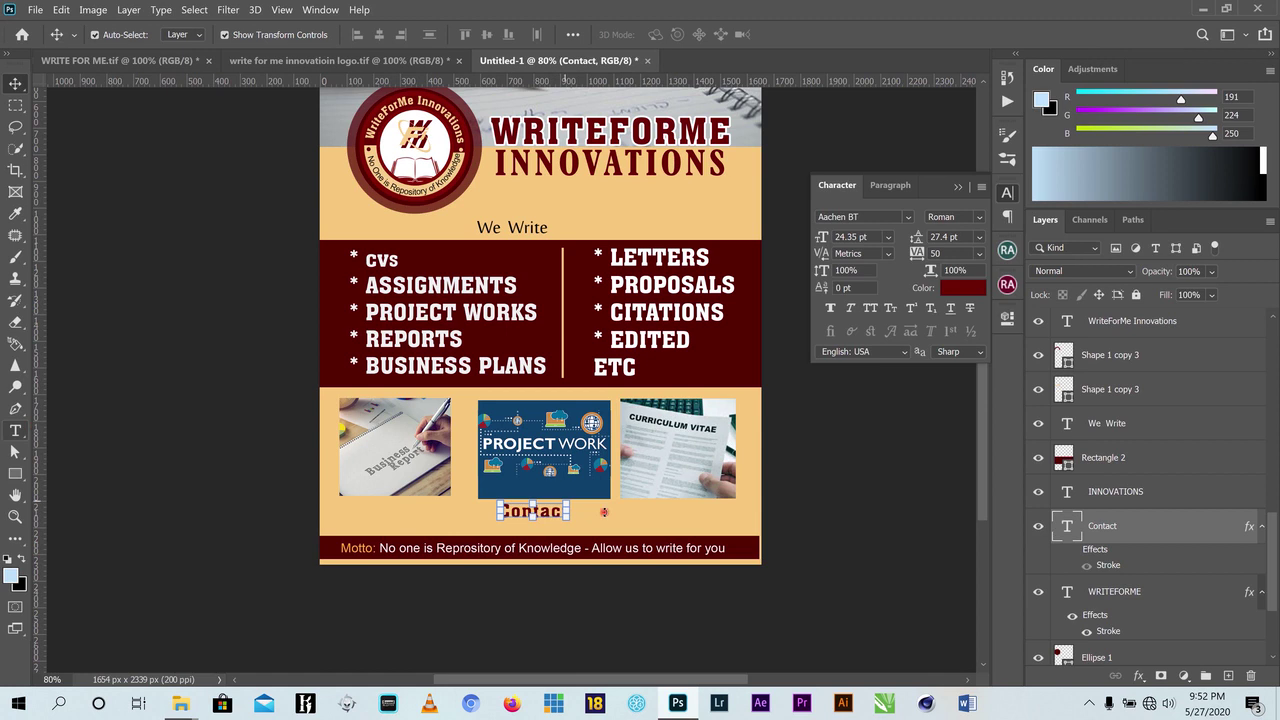
Step: Add a line beneath Contact with the two contact phone numbers separated by a slash
click(15, 430)
click(657, 531)
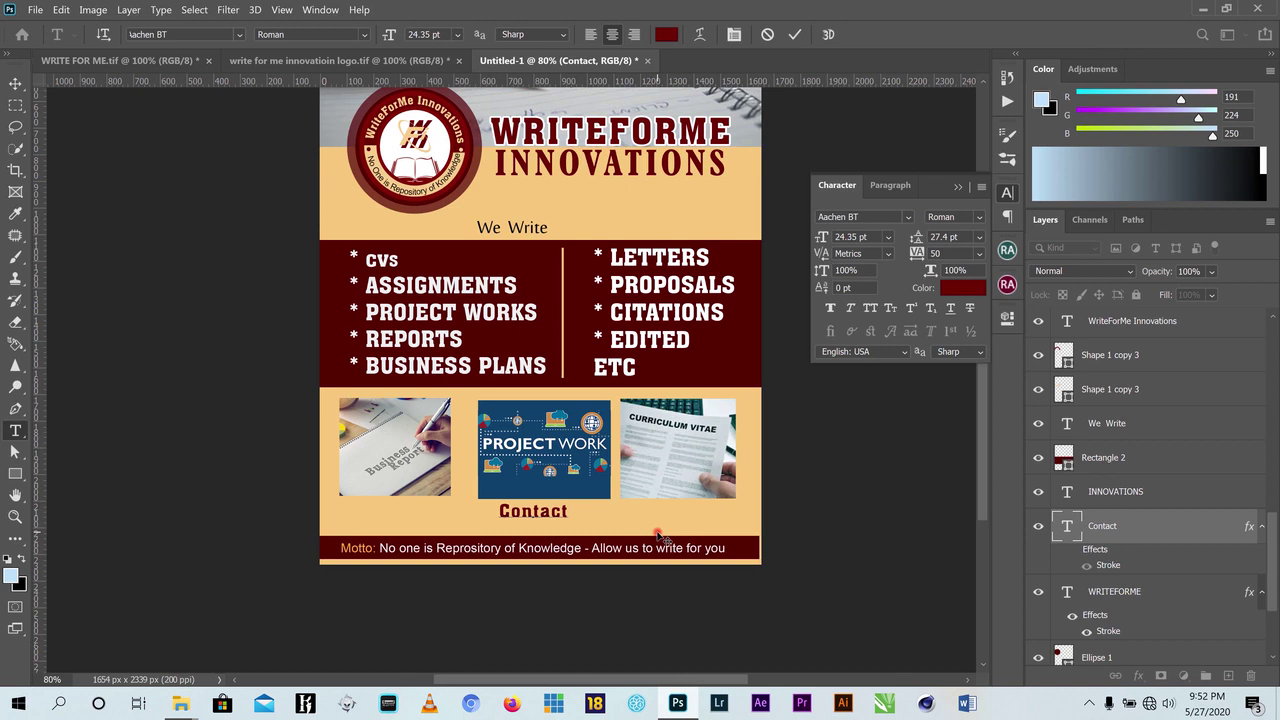
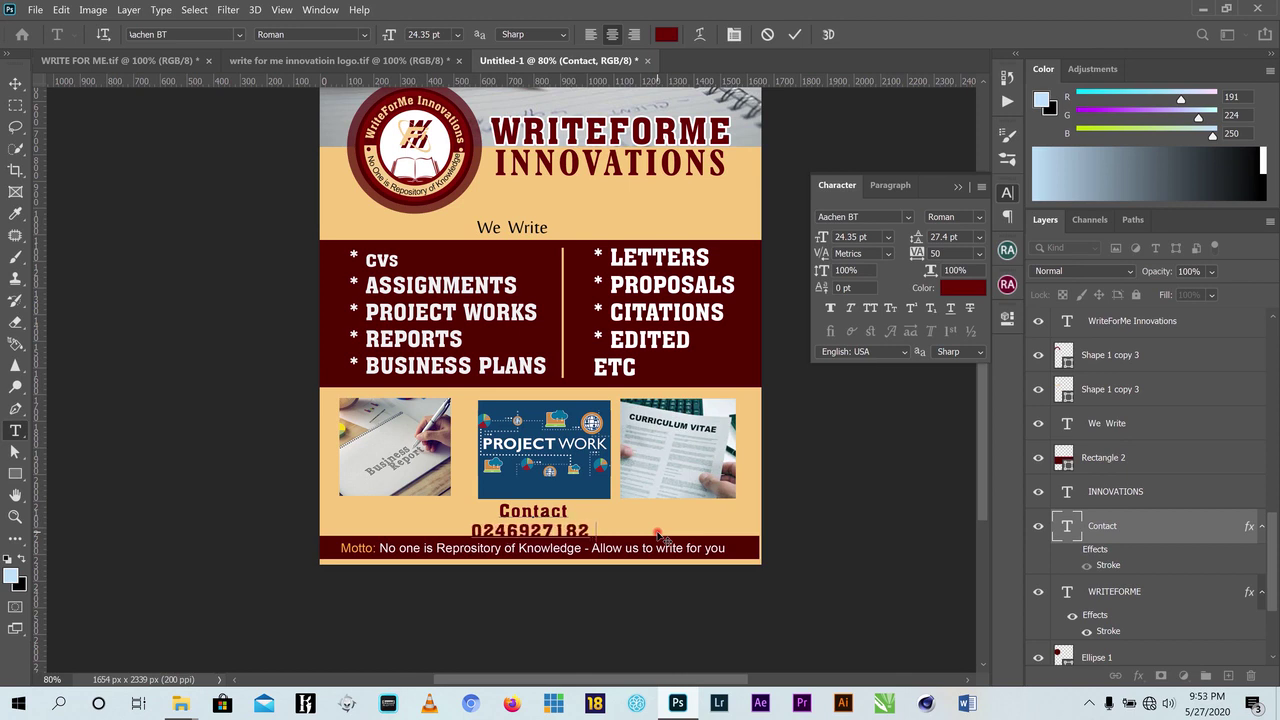
text( 1)
key(BackSpace)
key(BackSpace)
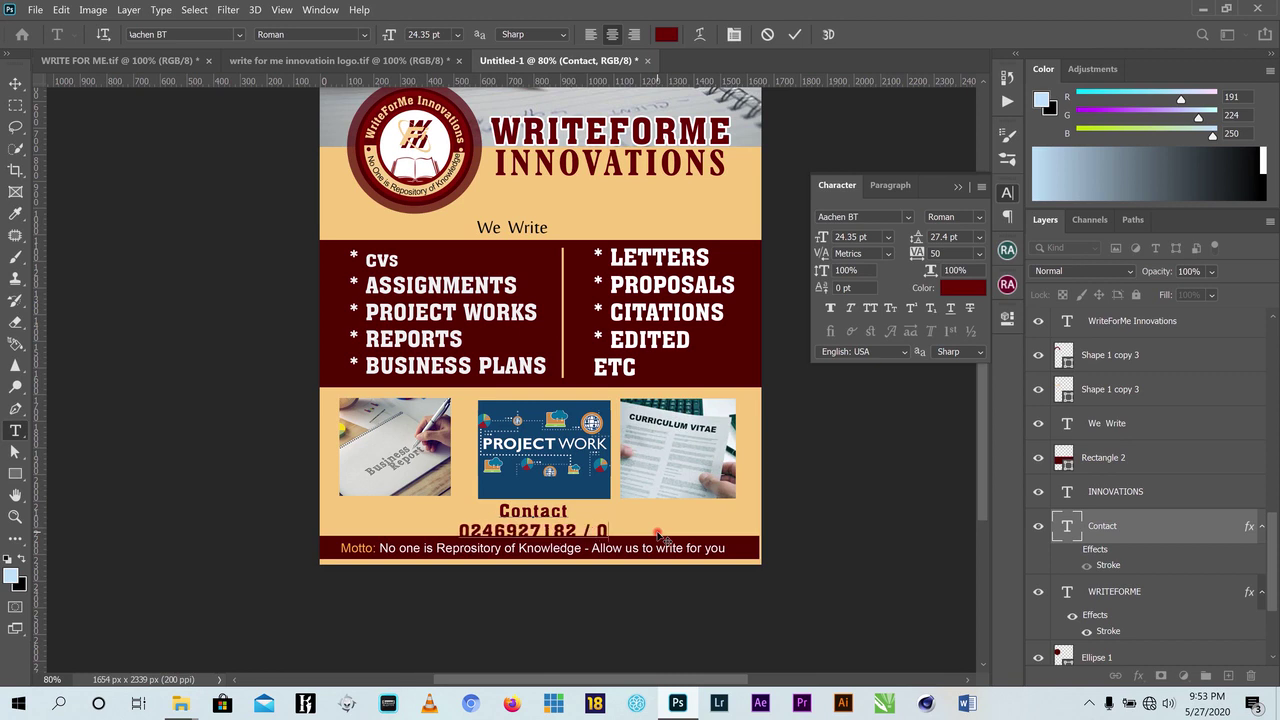
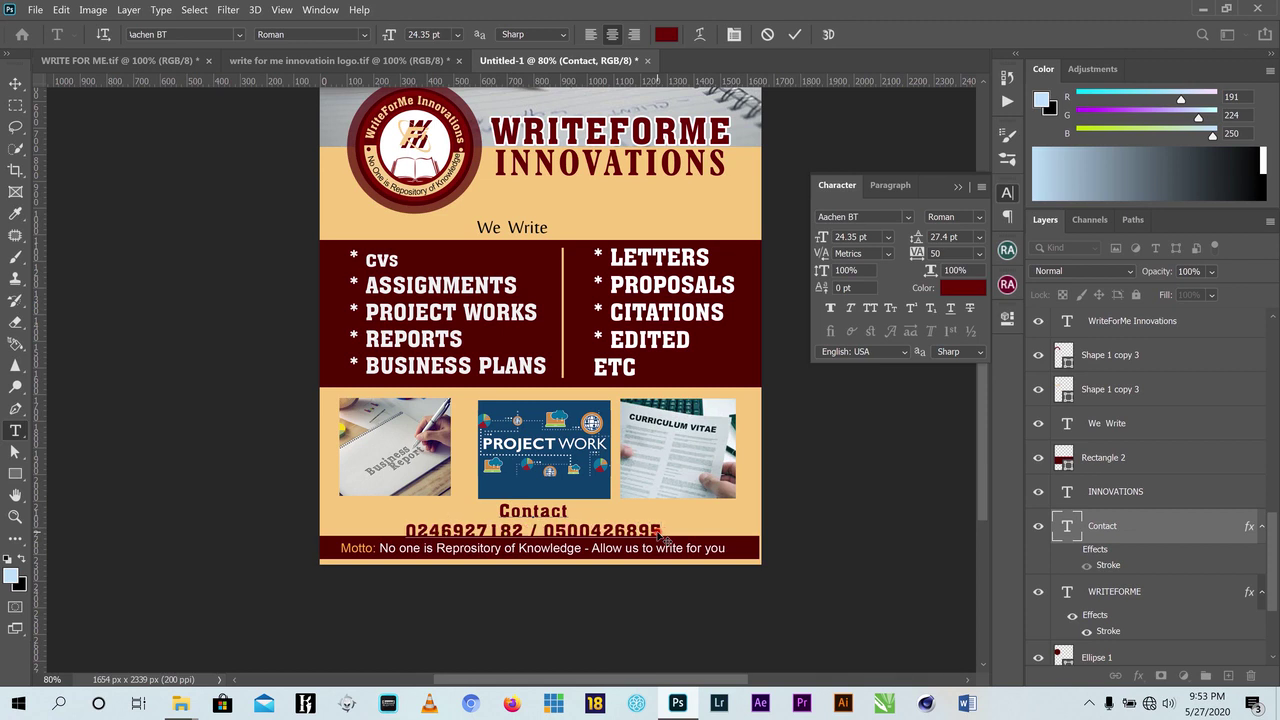
click(795, 34)
key(v)
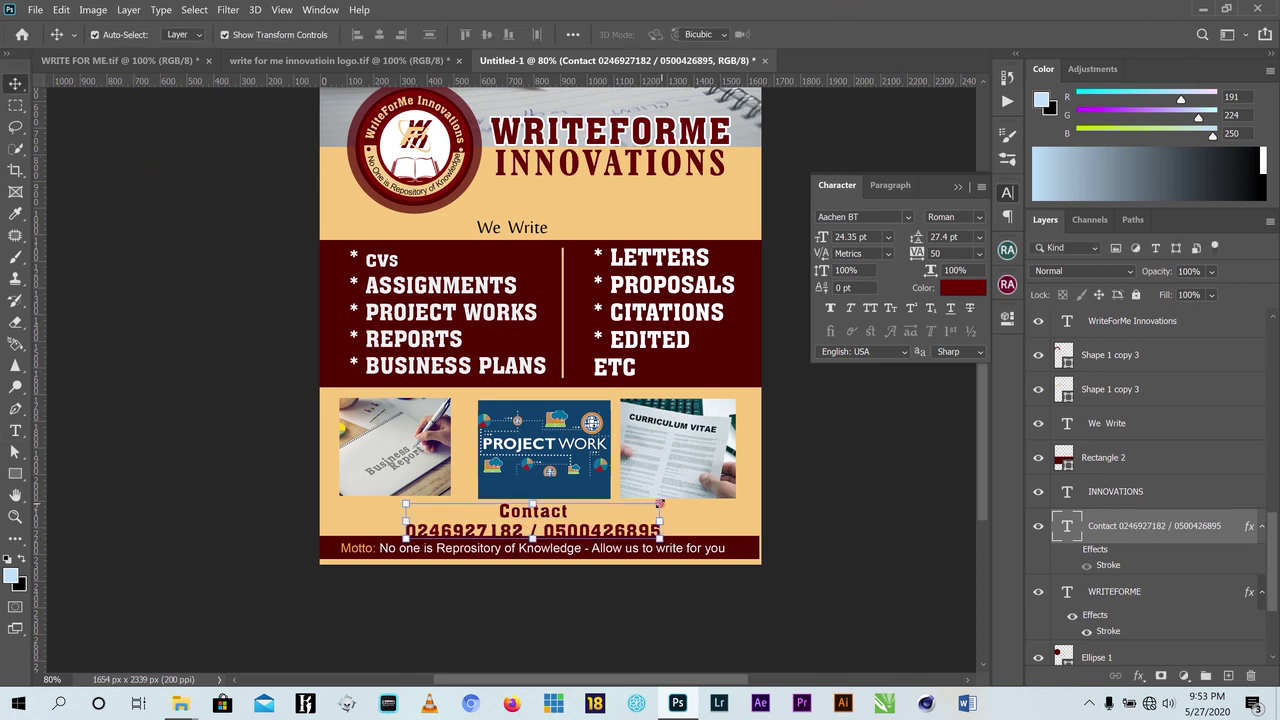
Step: Scale the Contact block down to about 90% and confirm the resize
drag(660, 503, 594, 518)
key(ctrl+0)
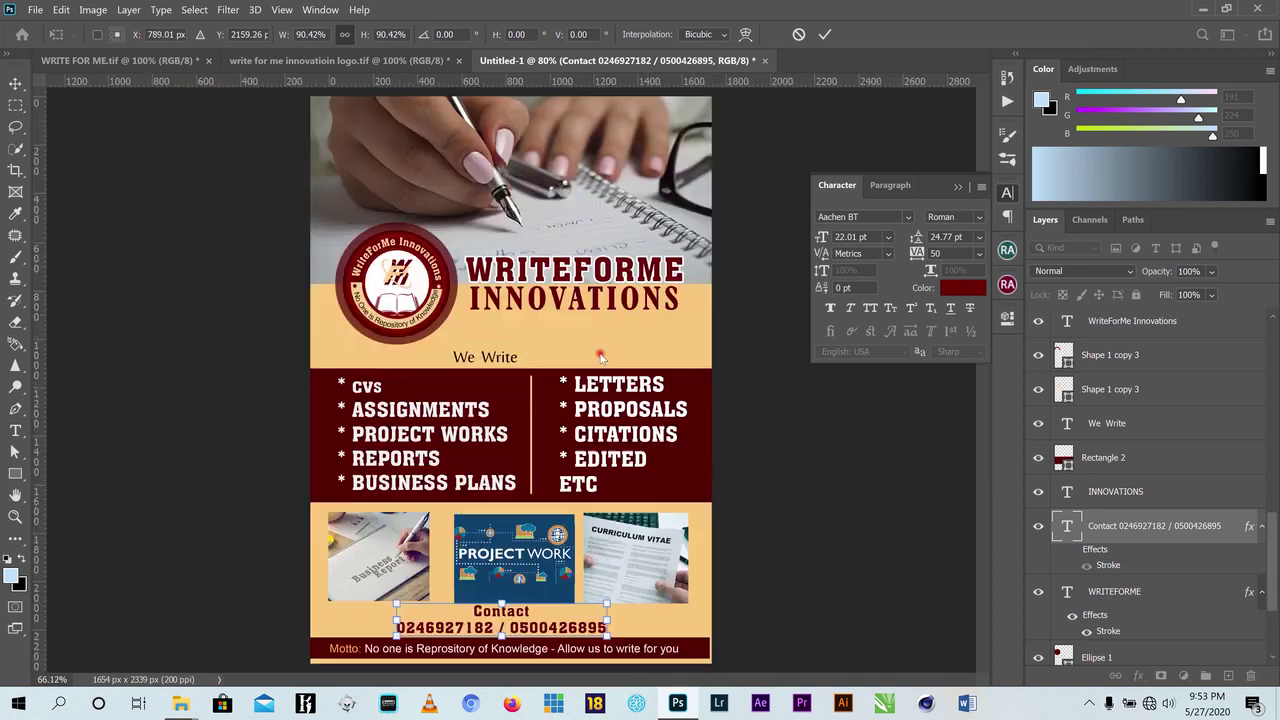
key(ctrl+minus)
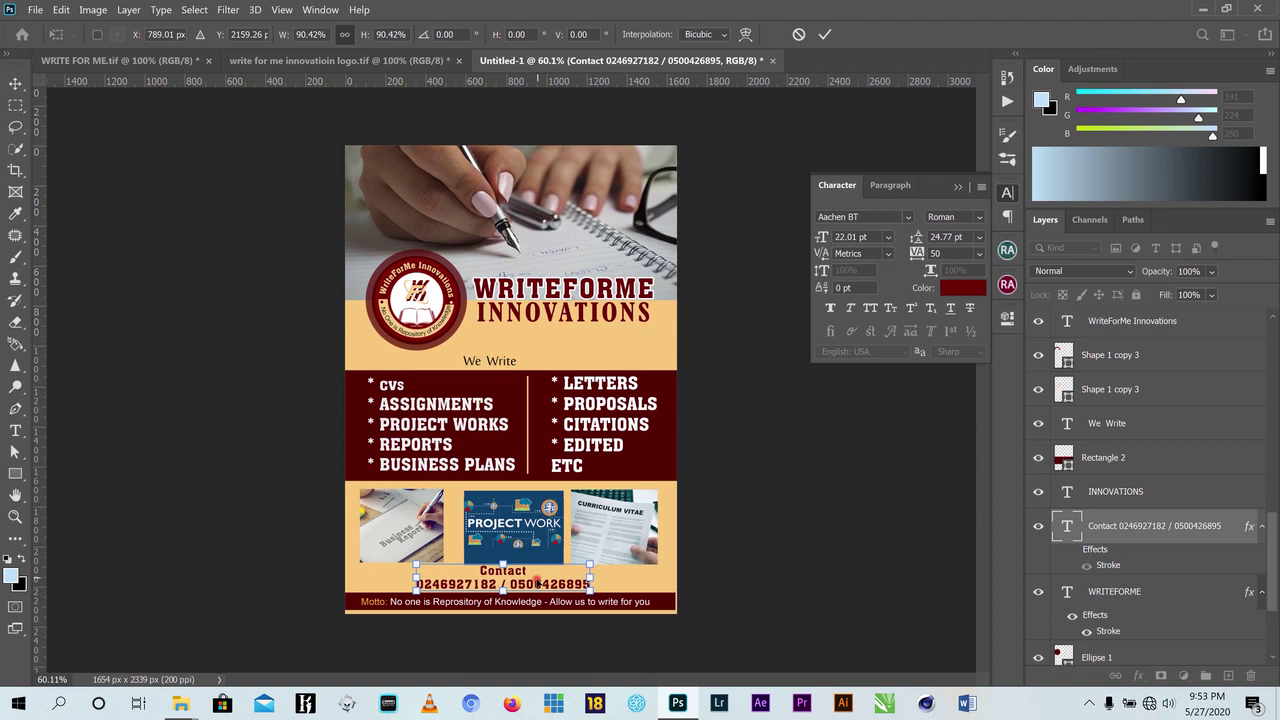
key(Return)
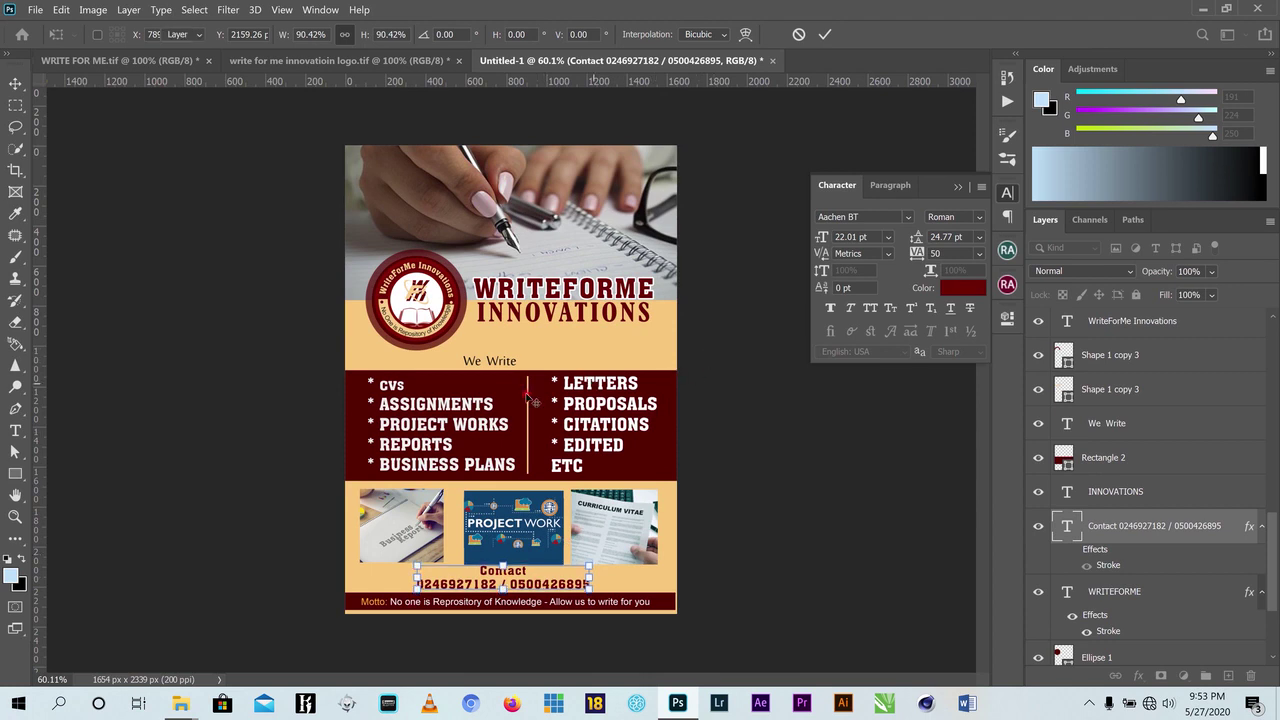
Step: Move the maroon services box with its We Write text and the three photos higher up
drag(700, 350, 398, 466)
drag(518, 446, 535, 393)
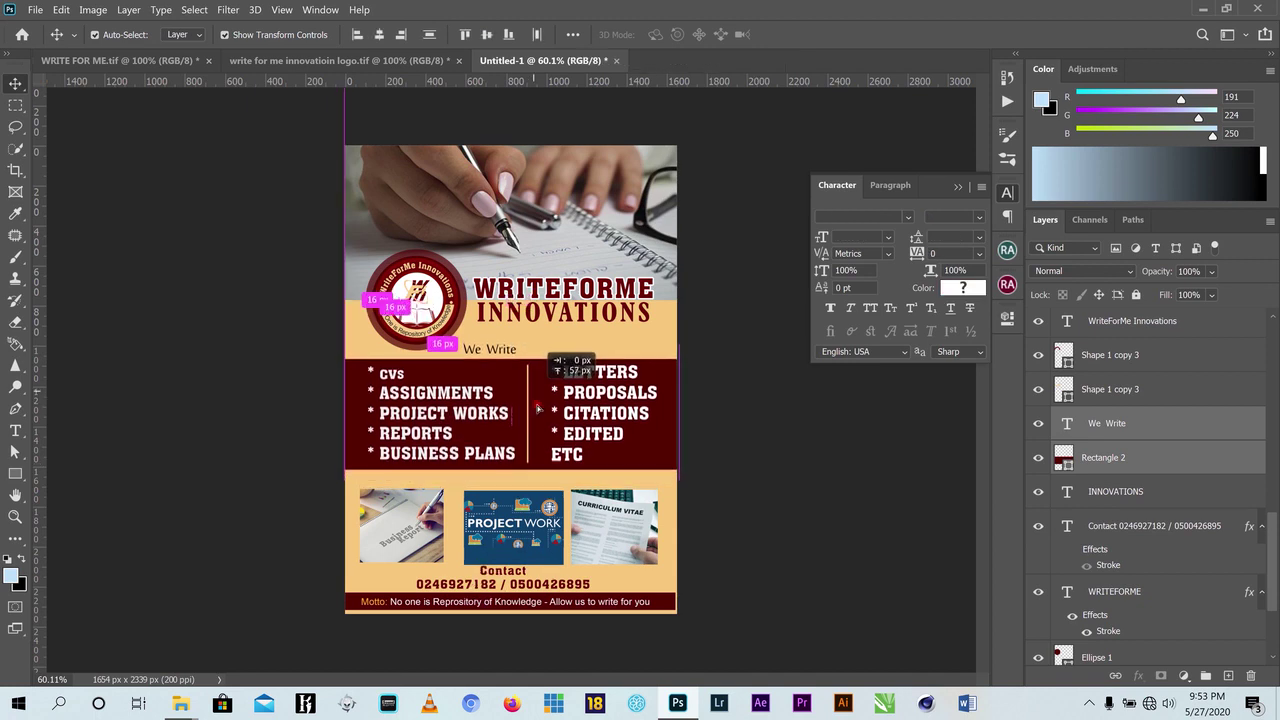
click(746, 508)
drag(746, 508, 414, 514)
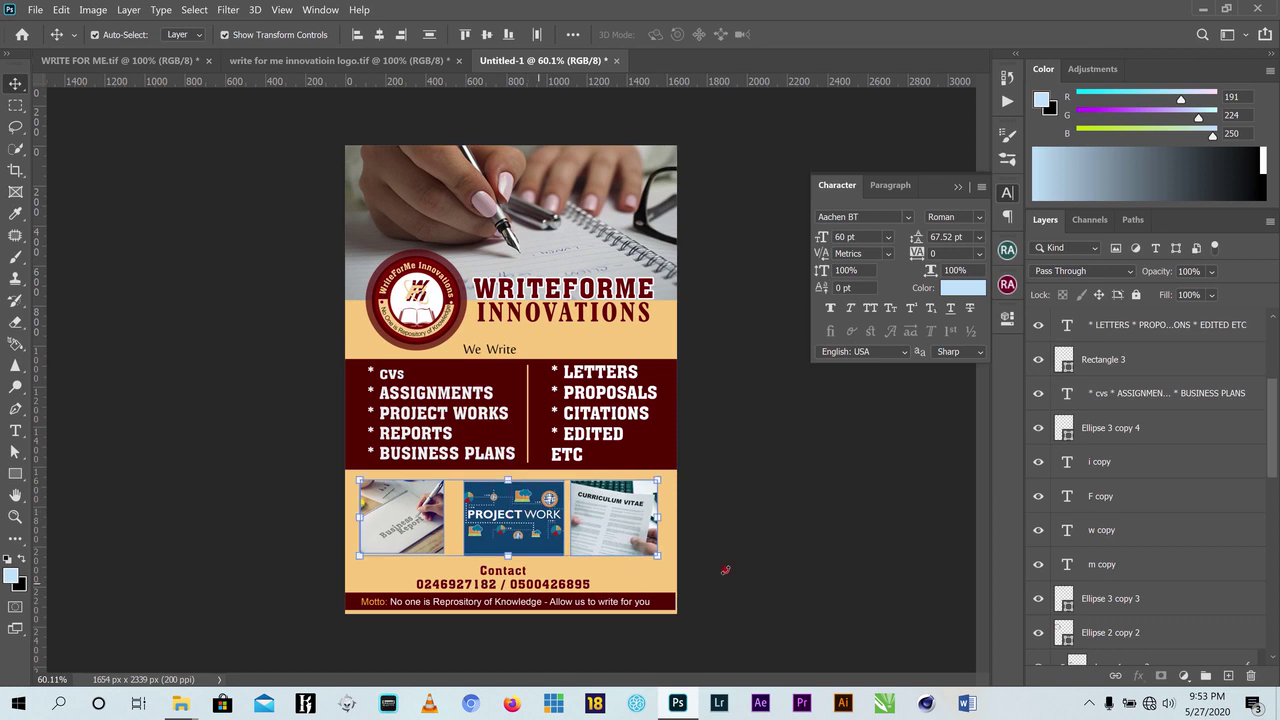
Step: Nudge the Contact number text up and enlarge it to about 113%
click(520, 580)
key(Up)
key(Up)
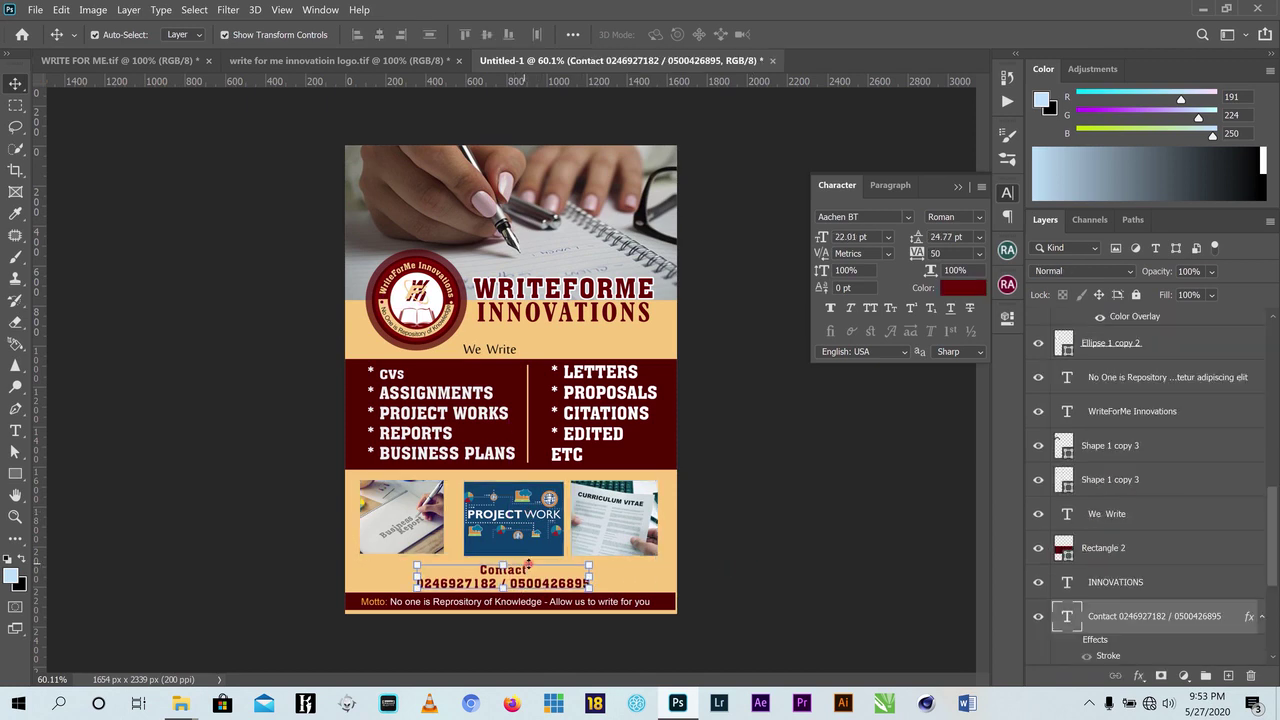
mouse_move(592, 563)
mouse_down()
mouse_move(640, 535)
mouse_move(606, 558)
mouse_up()
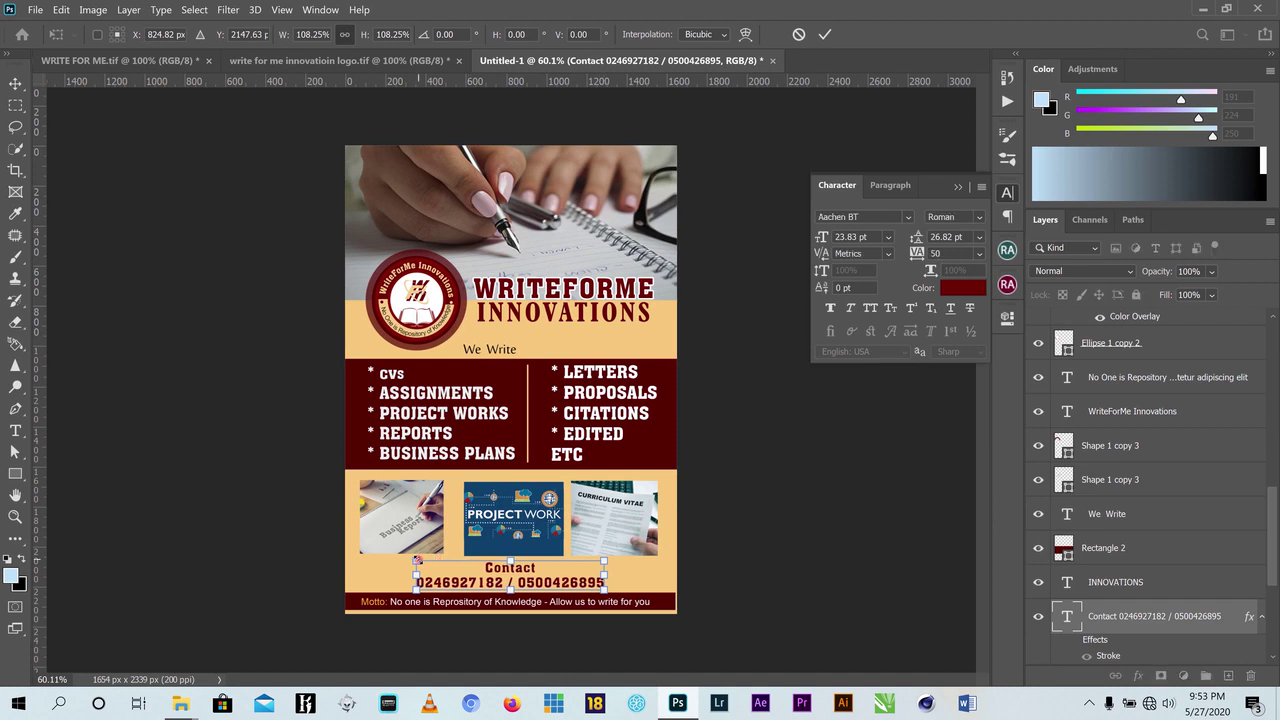
drag(418, 559, 408, 560)
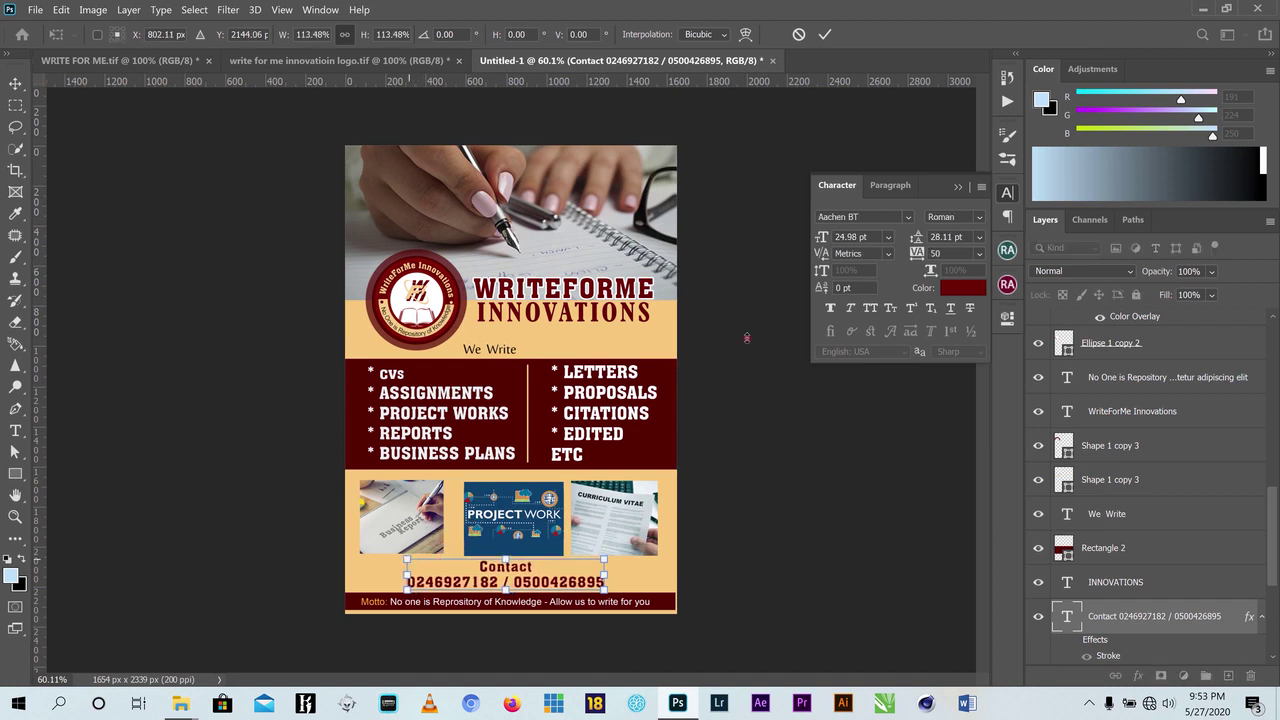
click(824, 34)
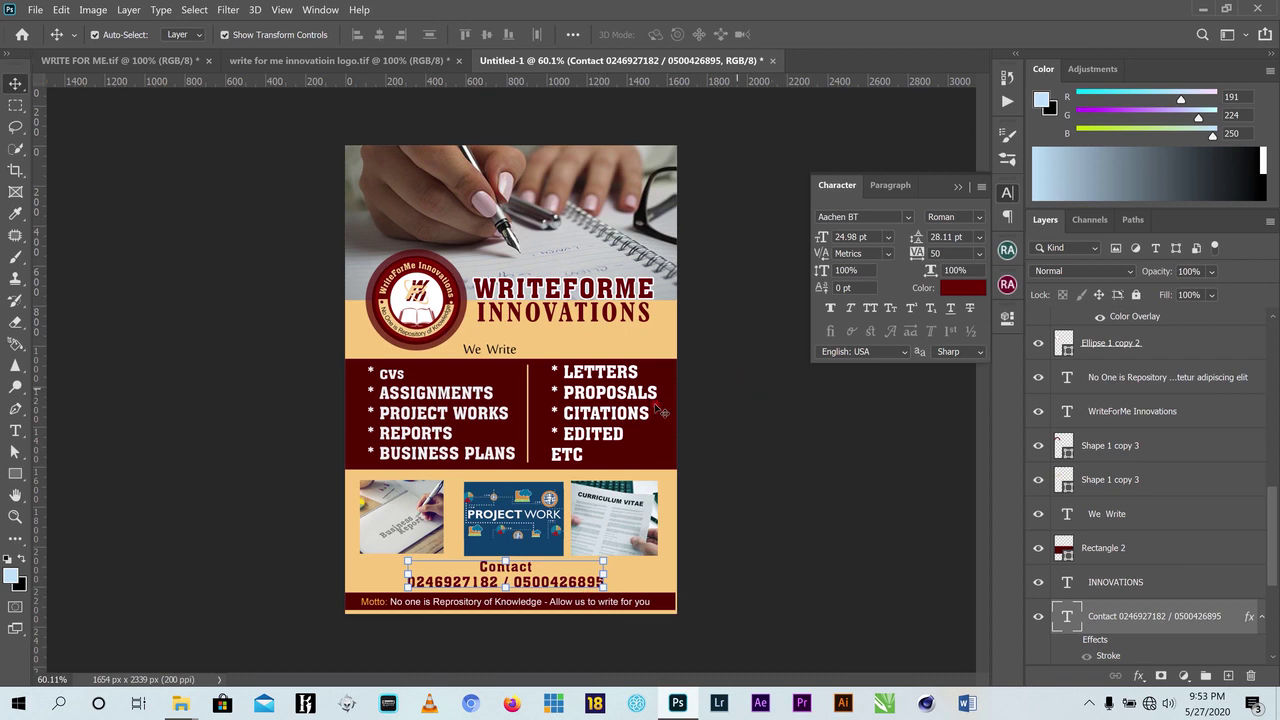
scroll(648, 580, up, 1)
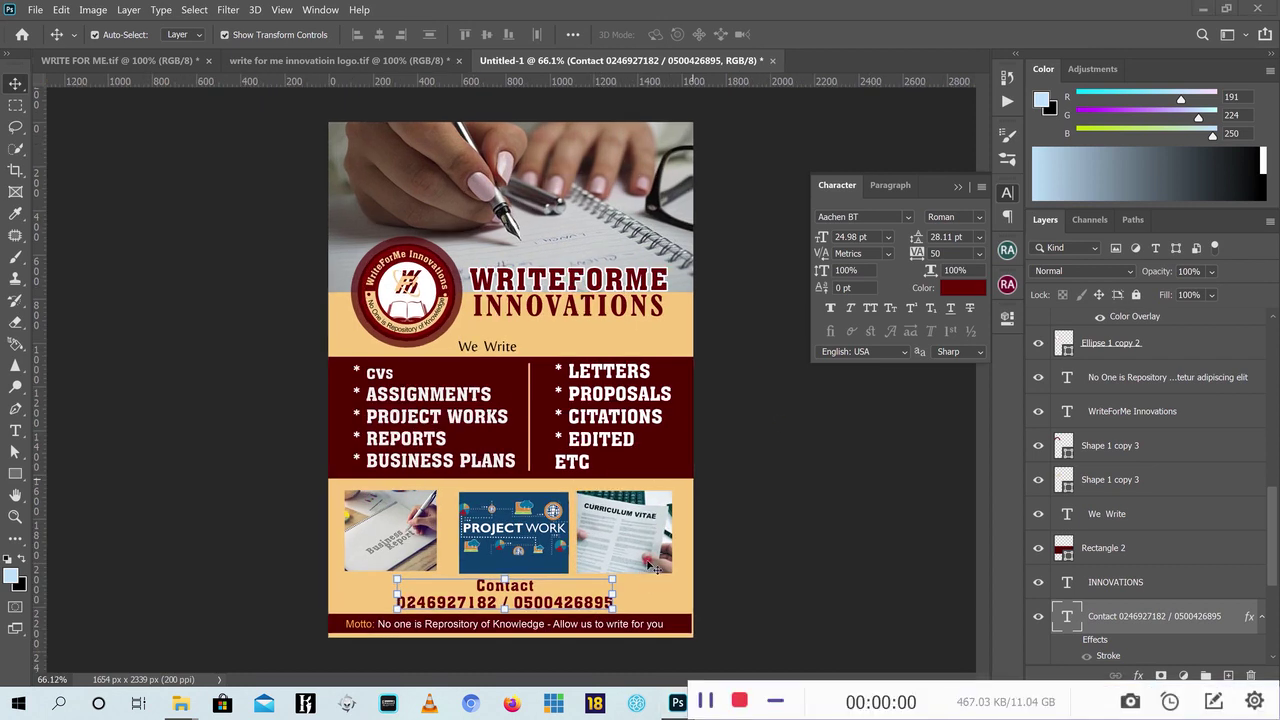
Step: Check the WRITE FOR ME.tif reference and logo files, then return to Untitled-1 with the Pen Tool
click(129, 62)
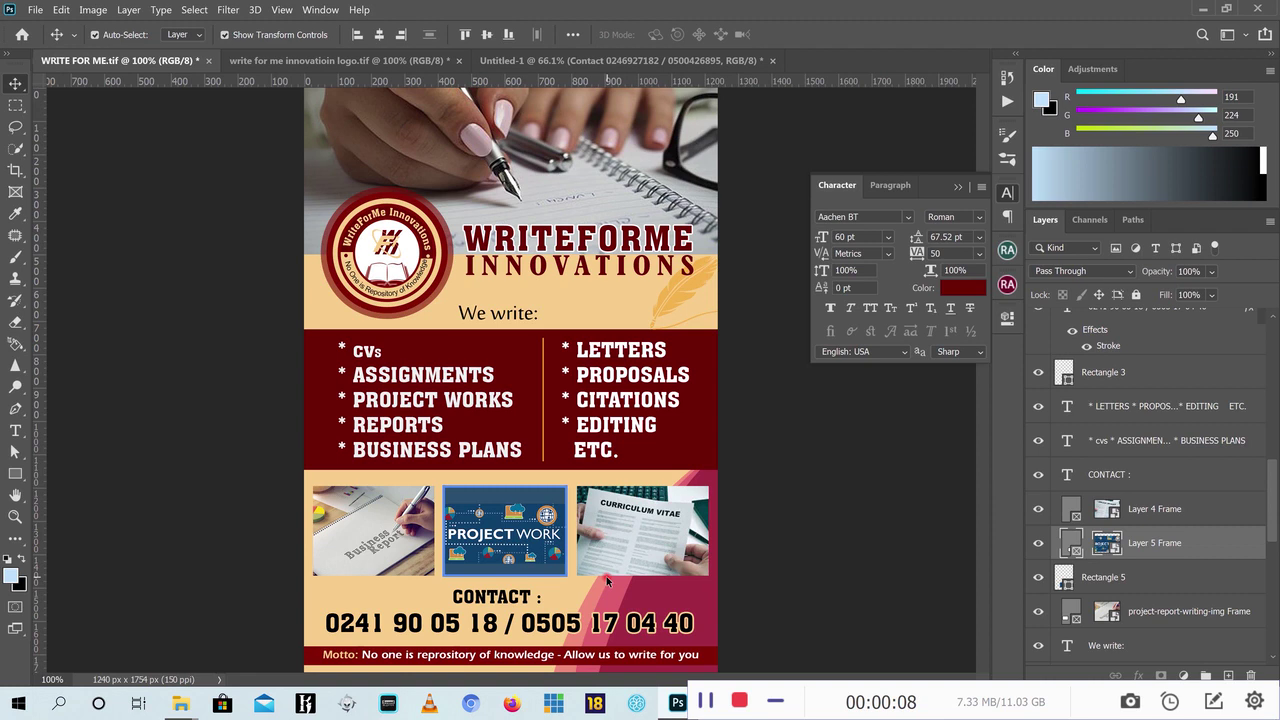
click(345, 62)
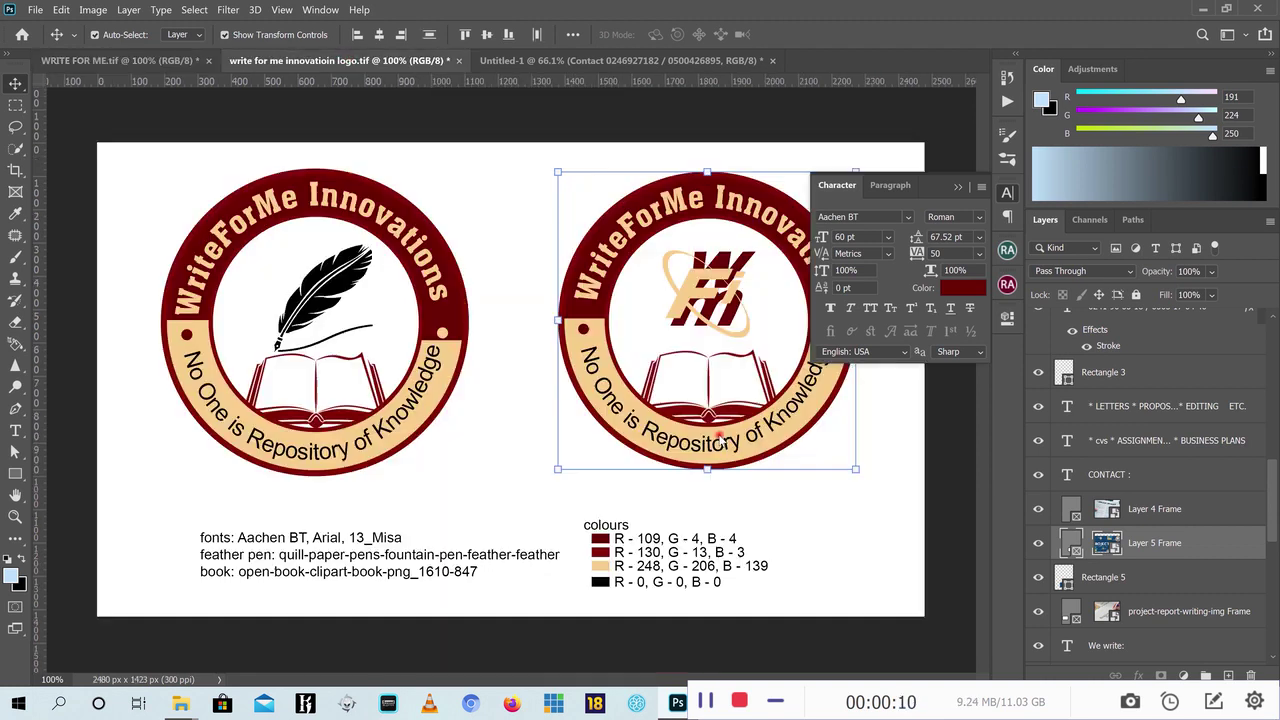
click(580, 62)
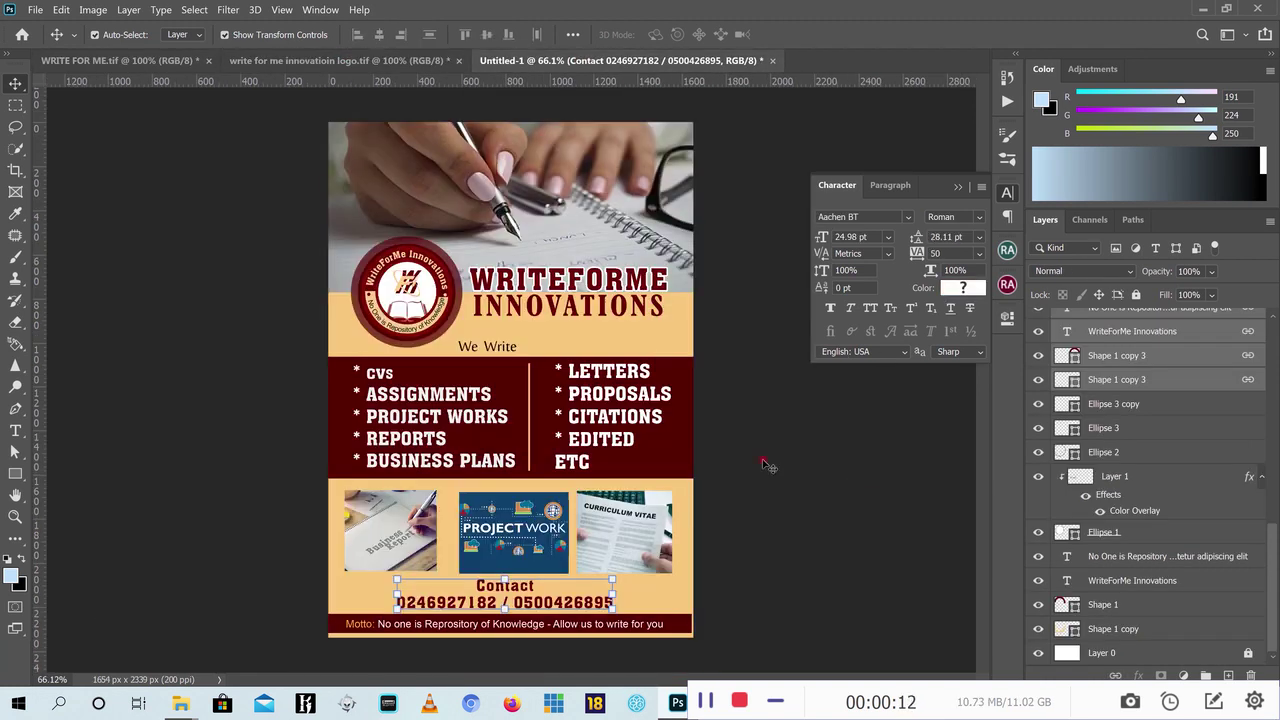
click(15, 409)
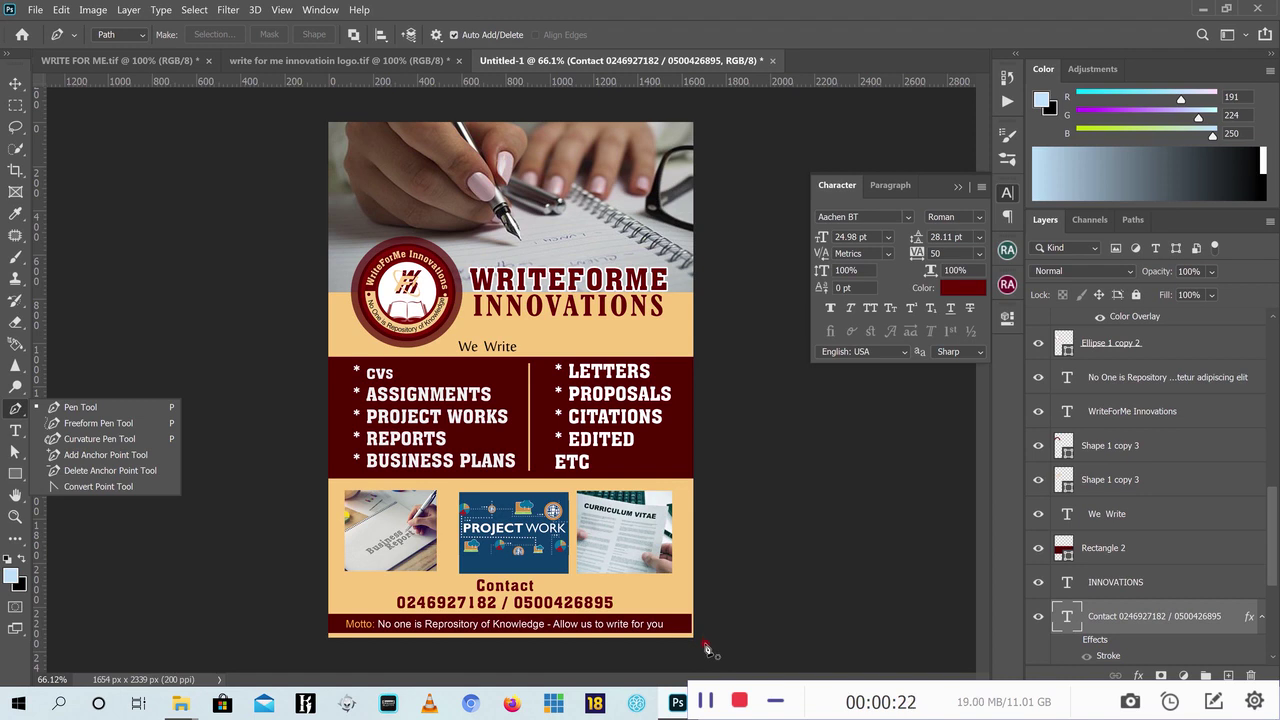
Step: Draw a closed path from the bottom-right corner up the right edge and curving along the bottom
click(704, 644)
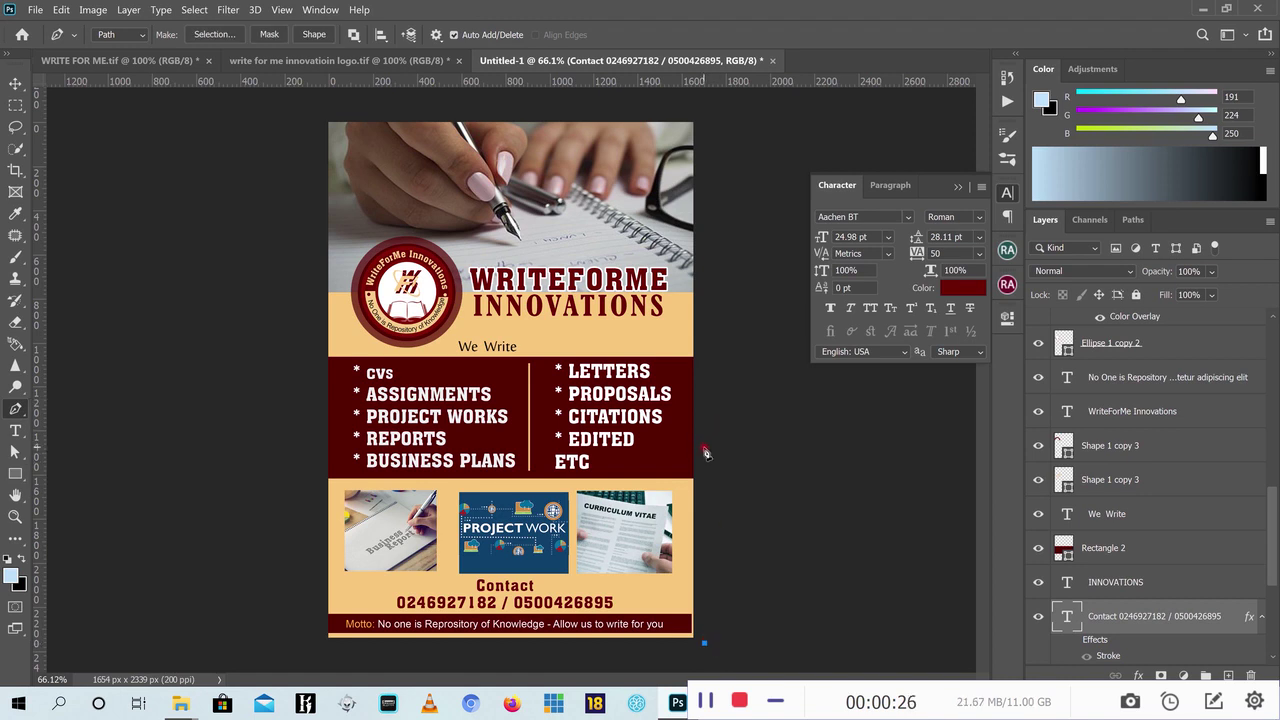
click(704, 450)
drag(547, 647, 540, 712)
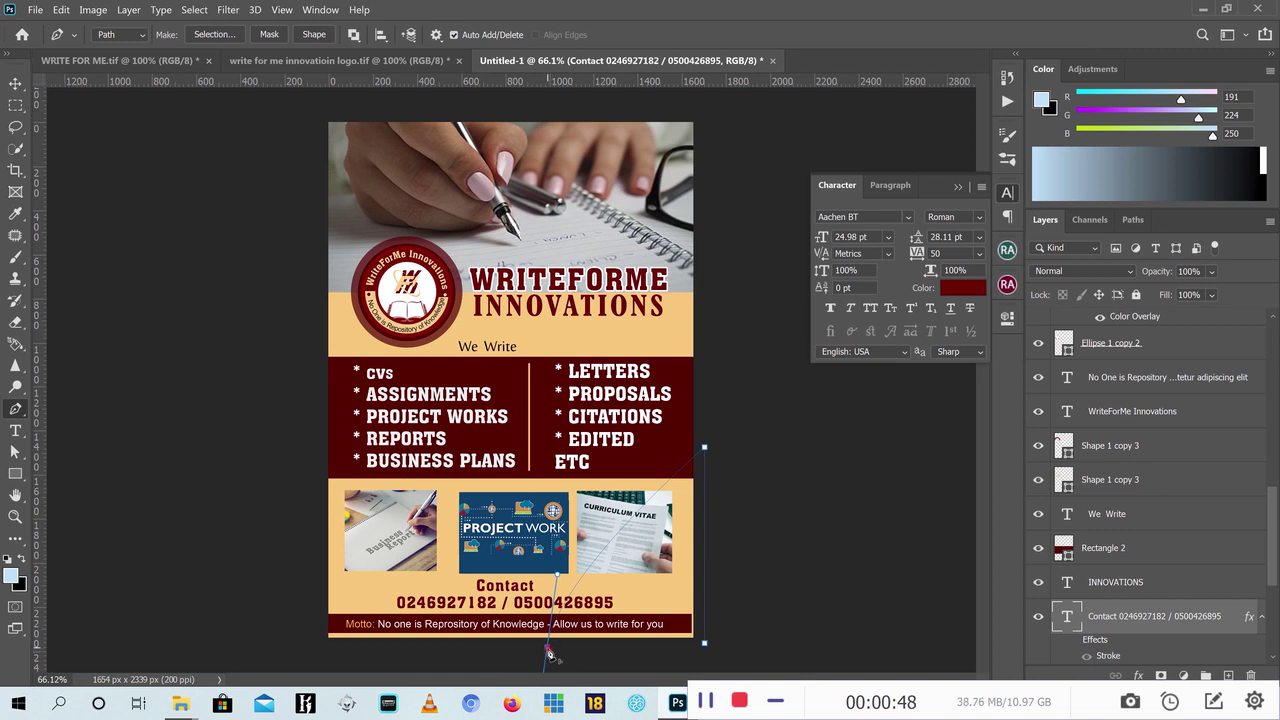
click(548, 648)
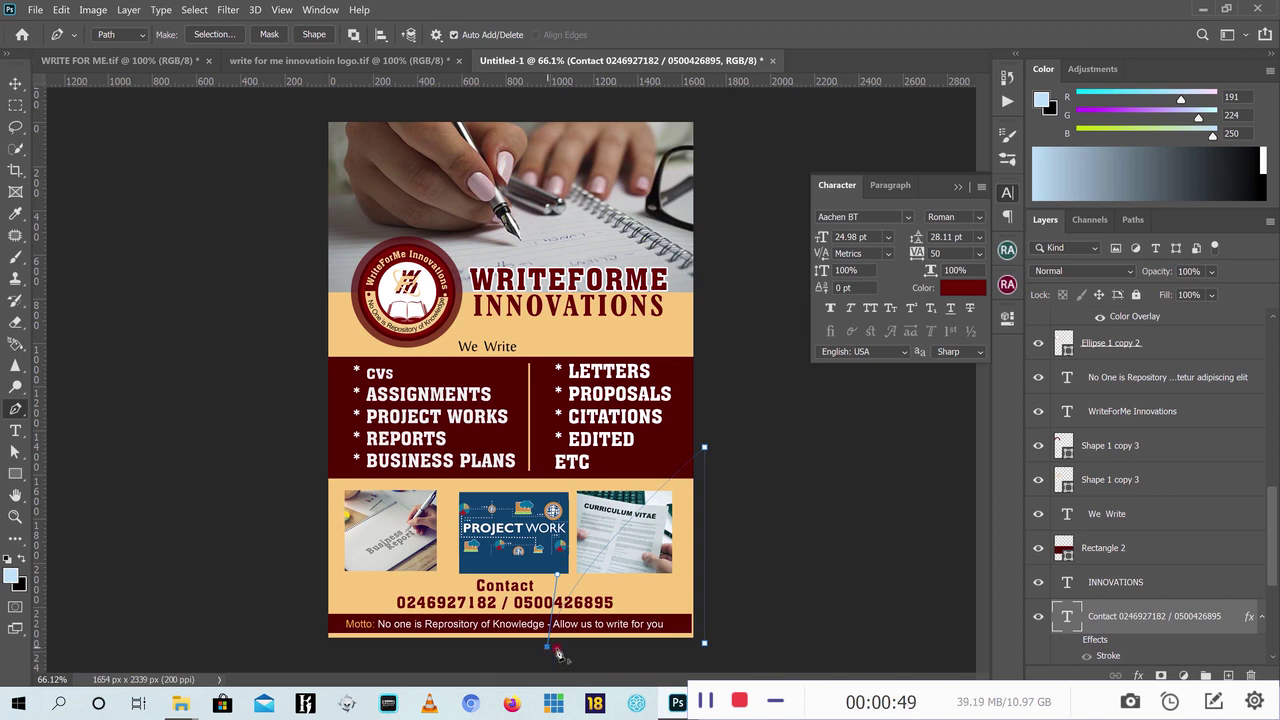
click(706, 645)
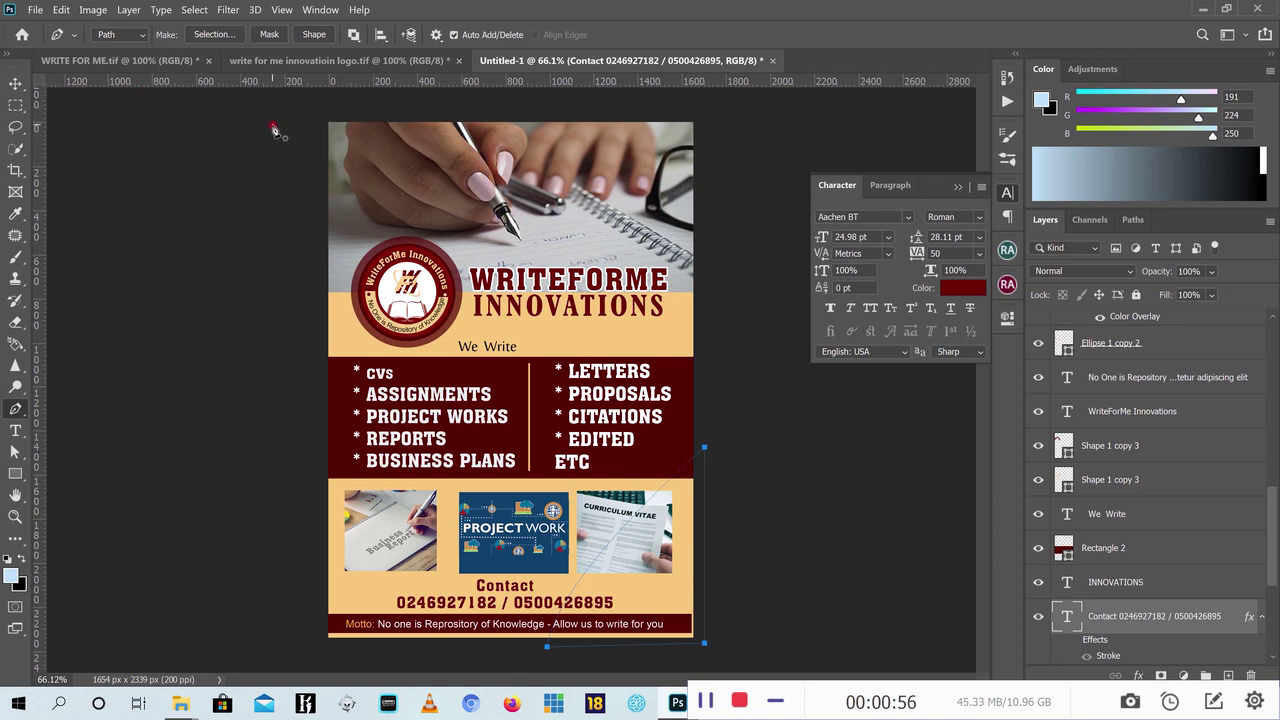
Step: Set the Pen to Shape mode and draw a curved triangle covering the flyer's bottom-right corner
click(143, 37)
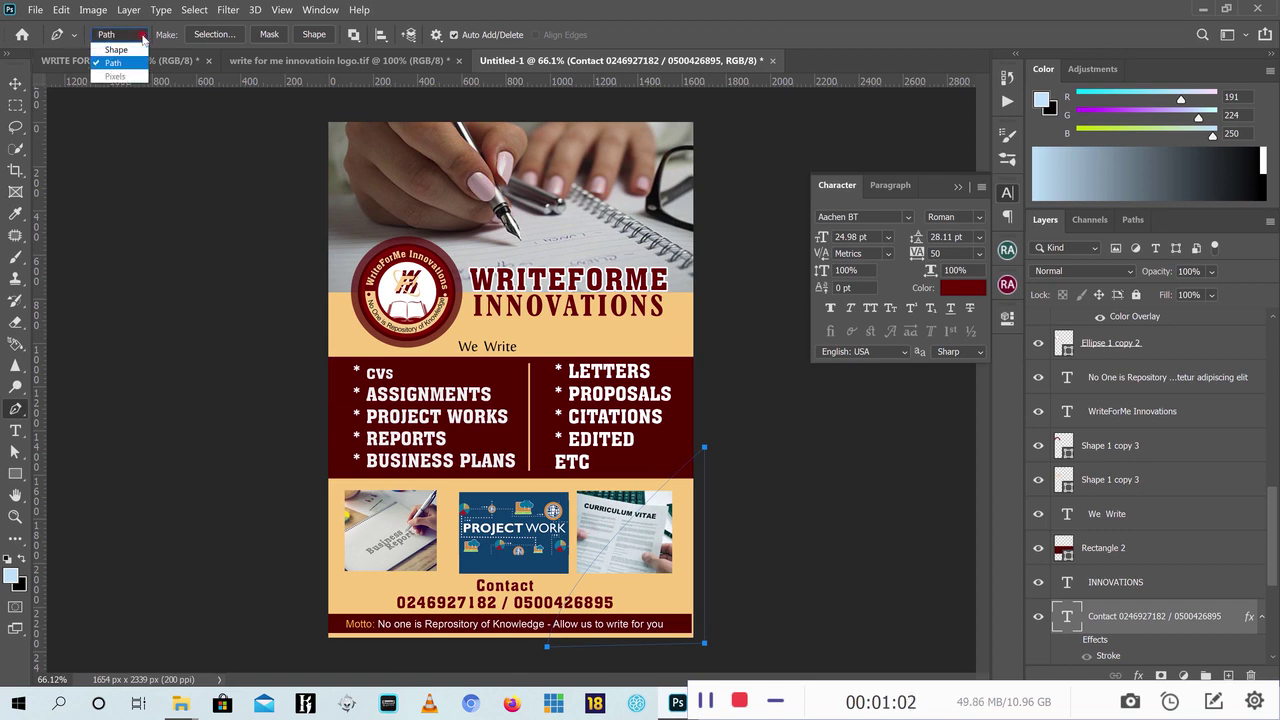
click(132, 49)
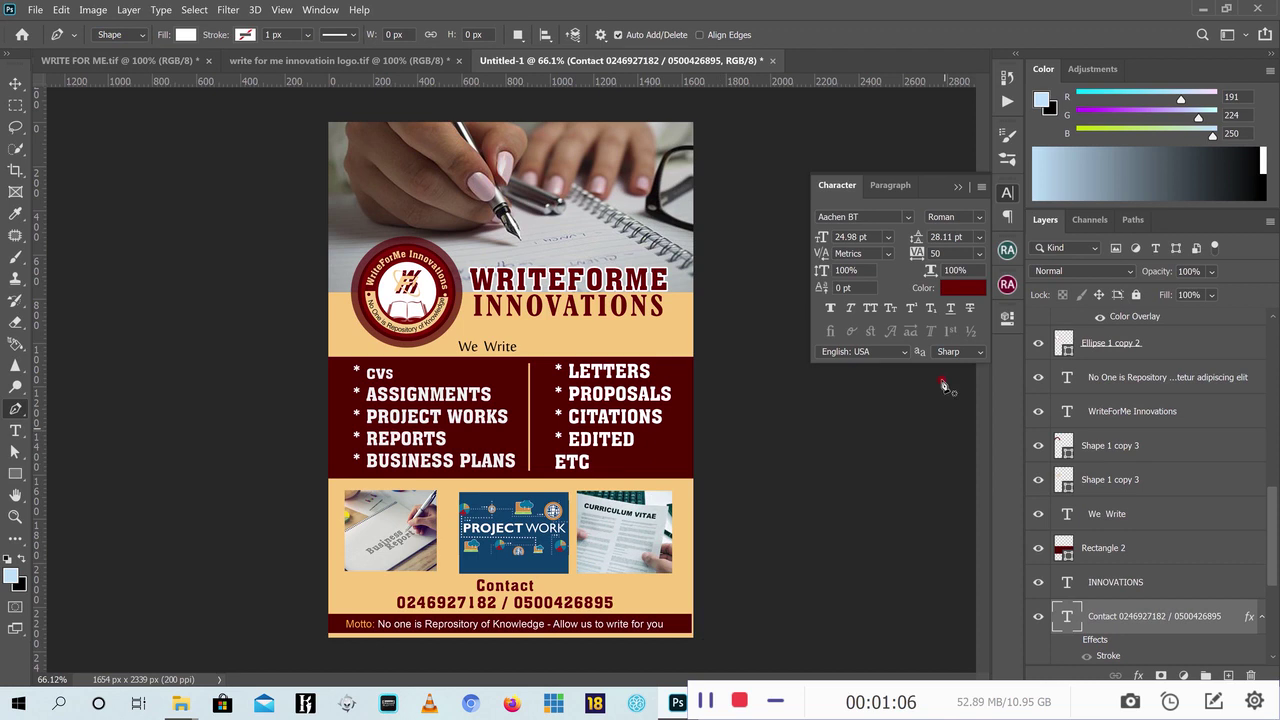
key(ctrl+minus)
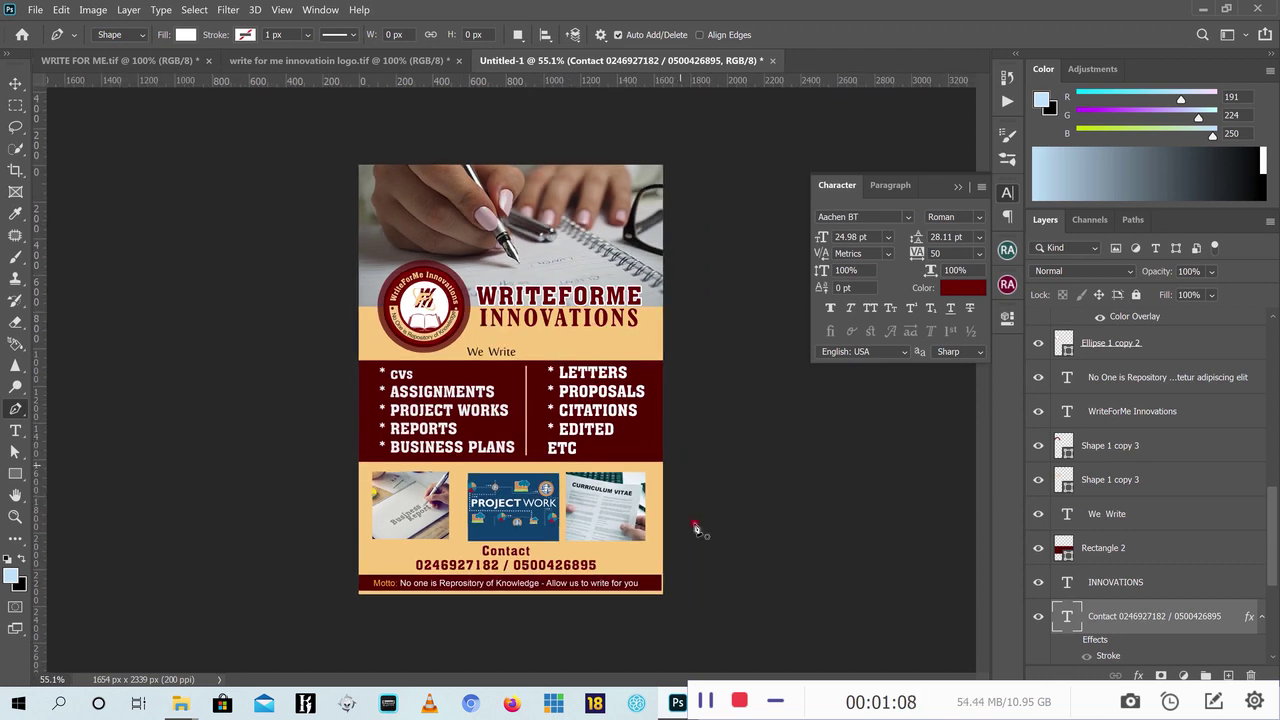
click(676, 605)
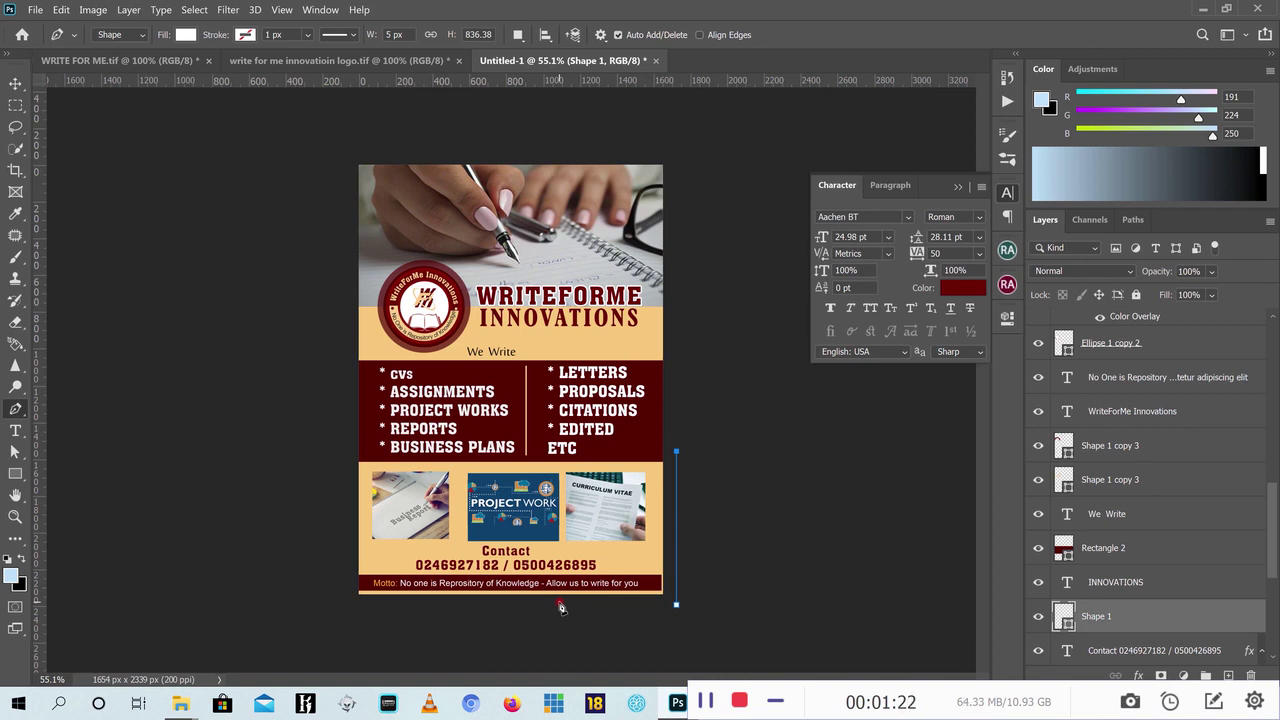
drag(558, 600, 543, 695)
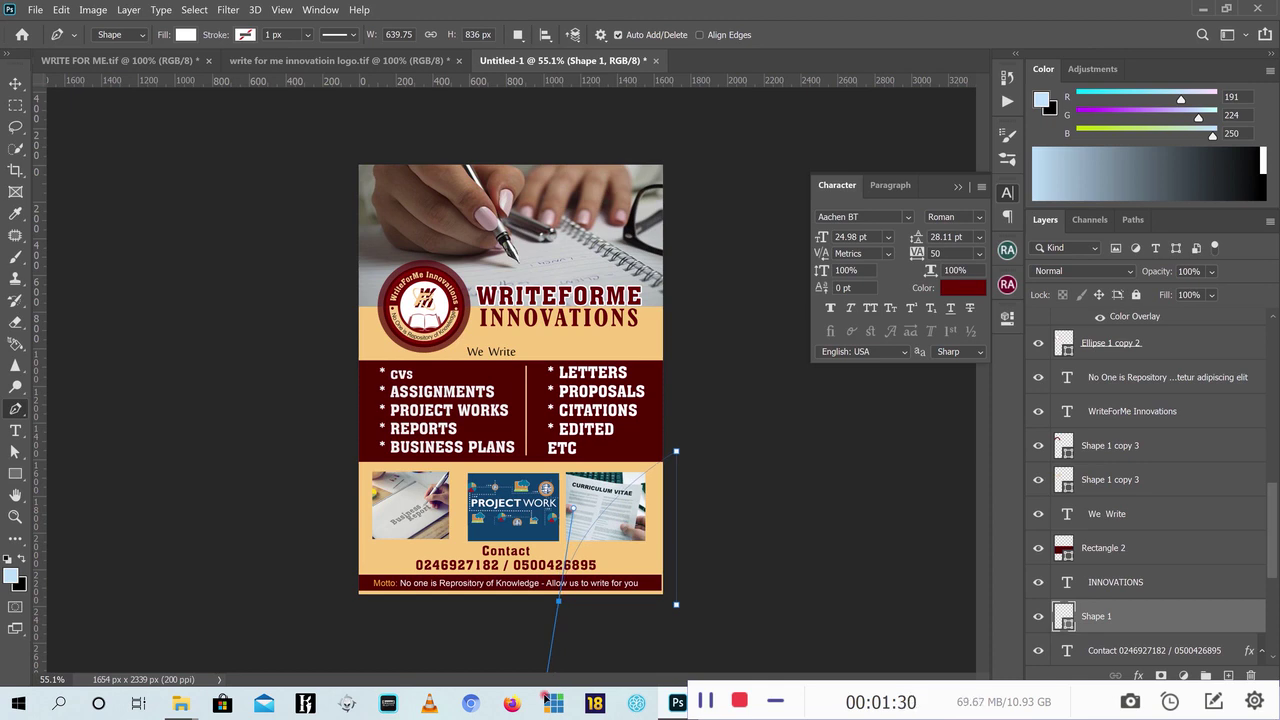
drag(543, 694, 545, 690)
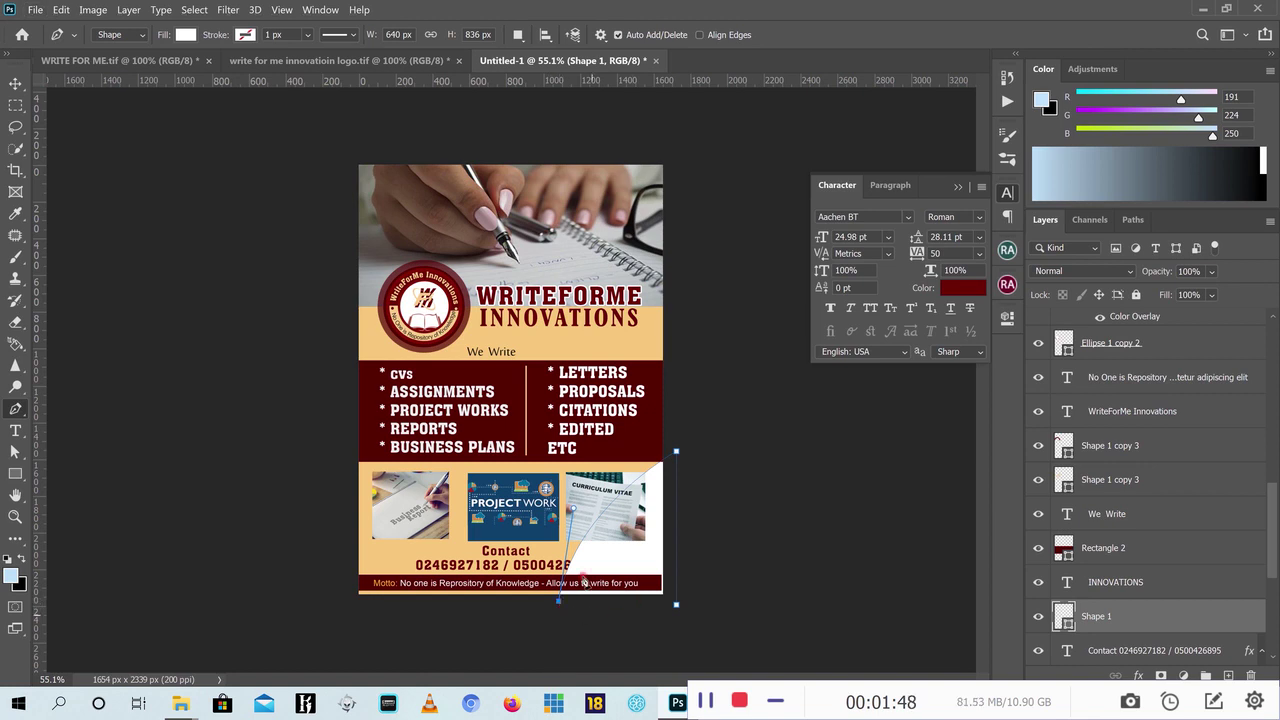
click(677, 606)
Step: Check the shape's Fill swatches, then view the WRITE FOR ME.tif reference flyer for its colours
click(15, 83)
key(ctrl+plus)
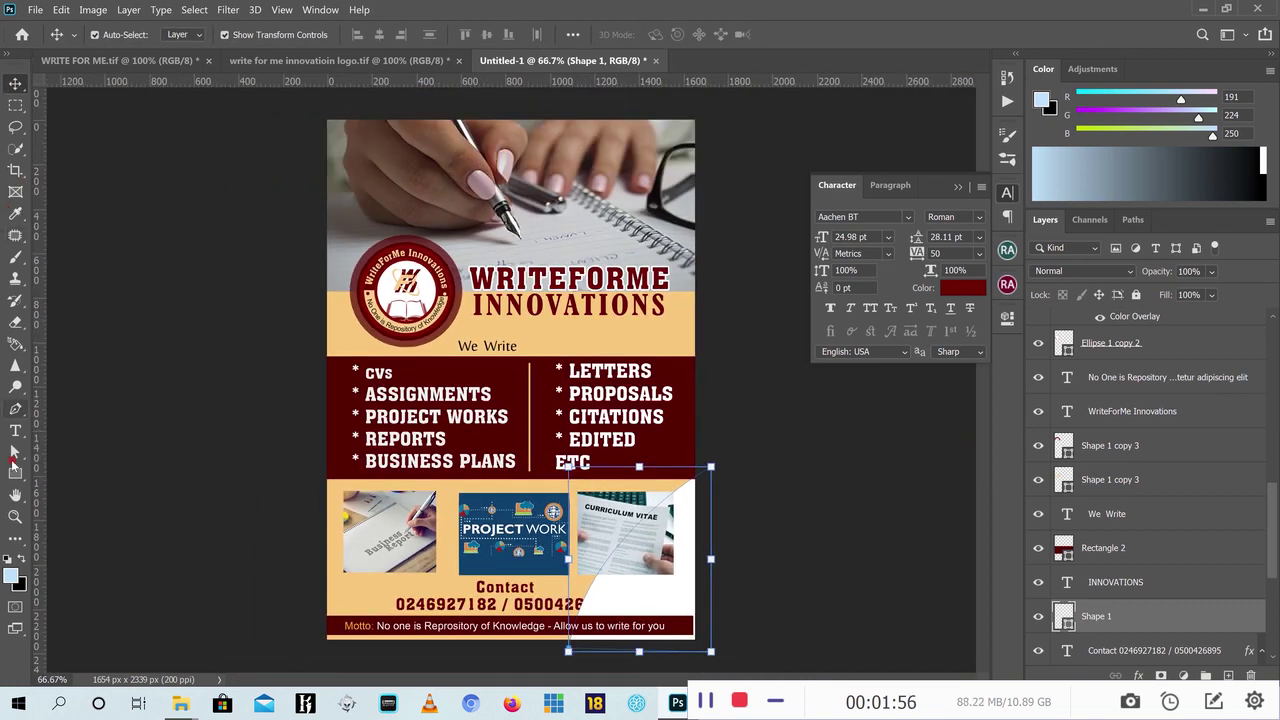
click(15, 474)
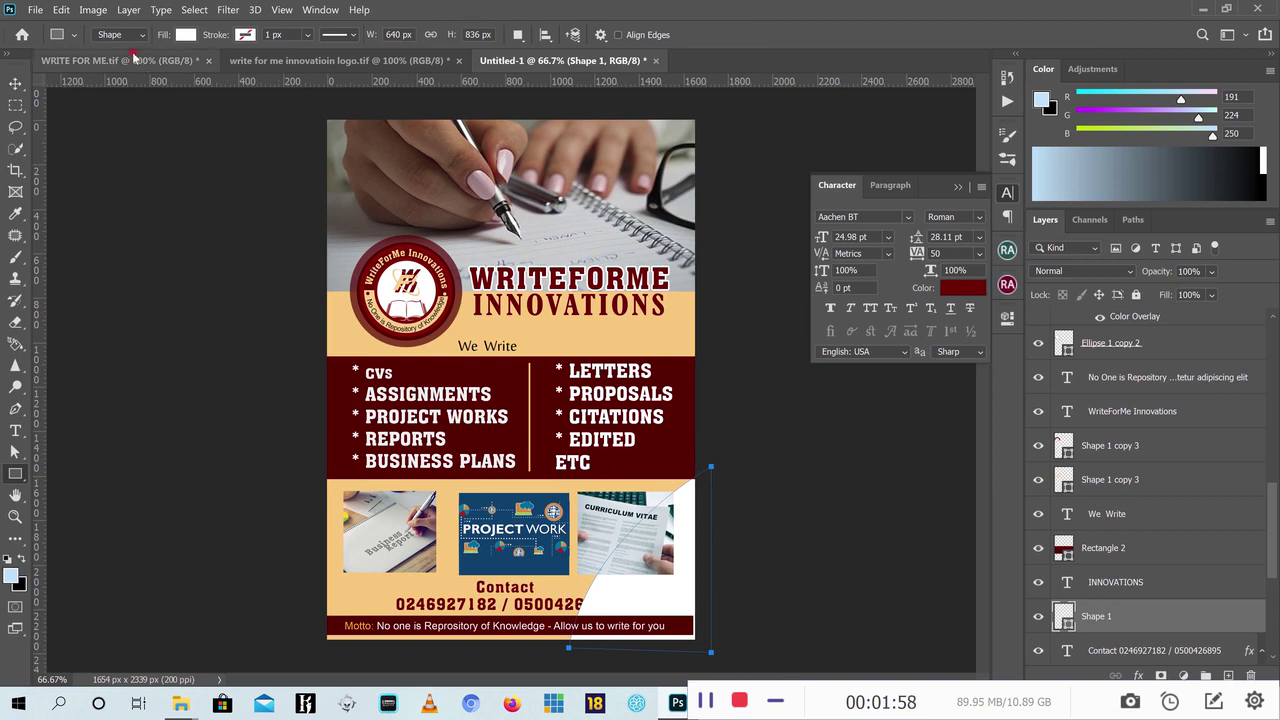
click(185, 34)
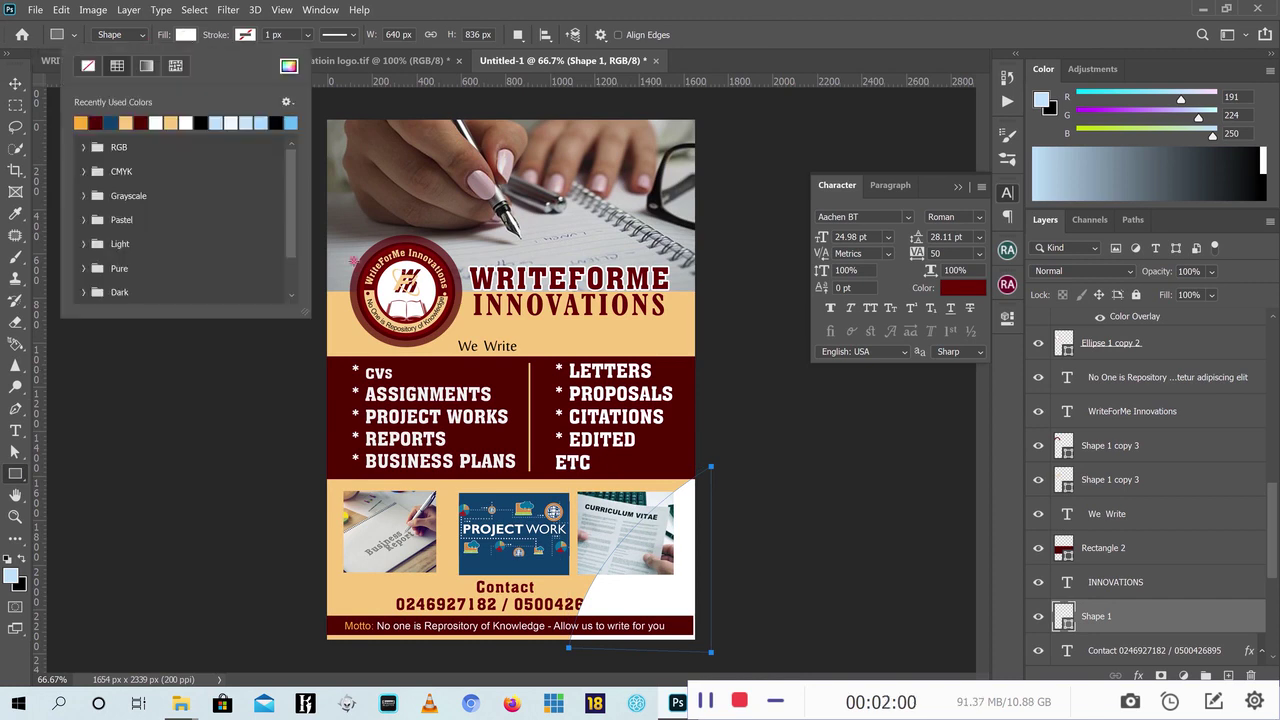
key(Escape)
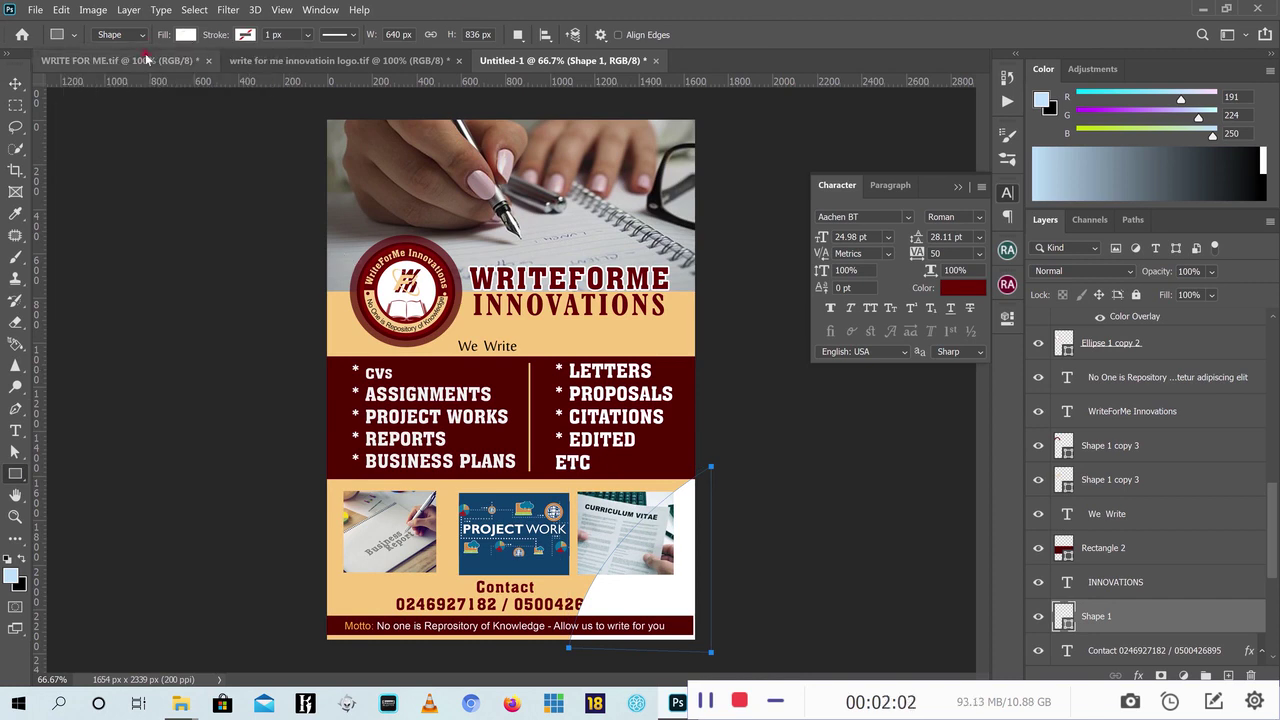
click(146, 61)
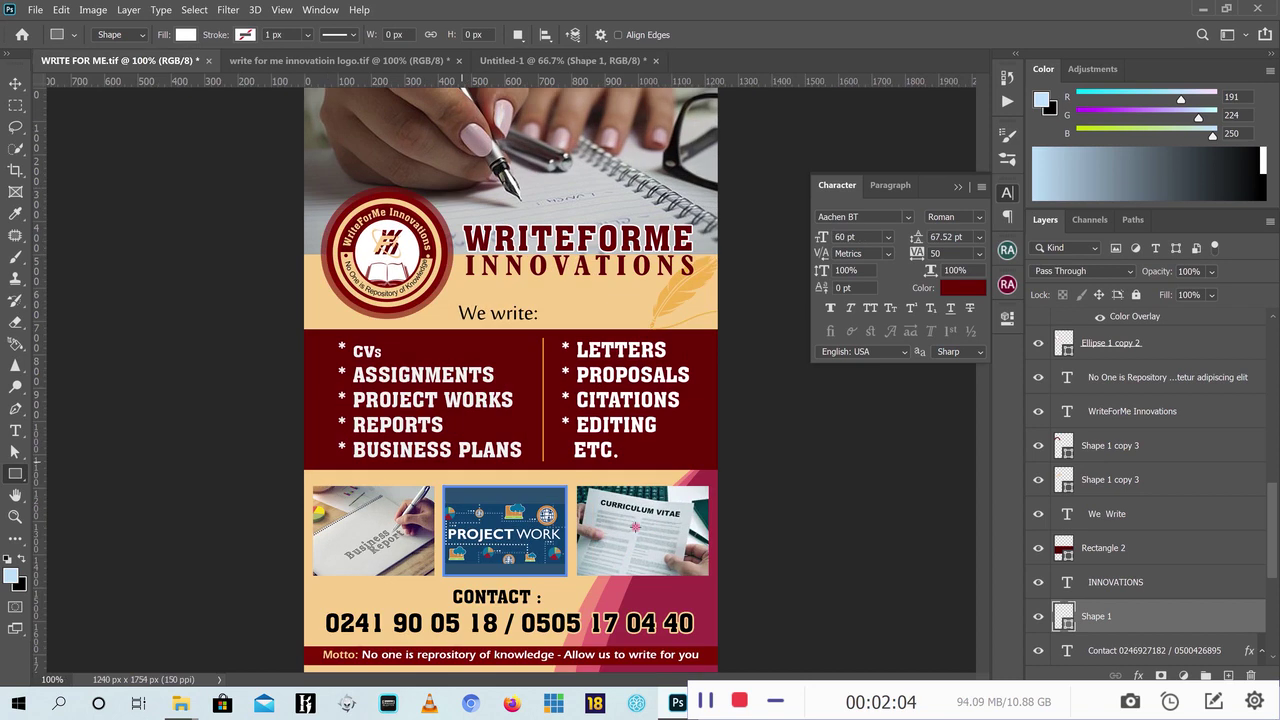
Step: Fill the bottom-right corner shape with red e15252 through the Fill colour picker
click(13, 83)
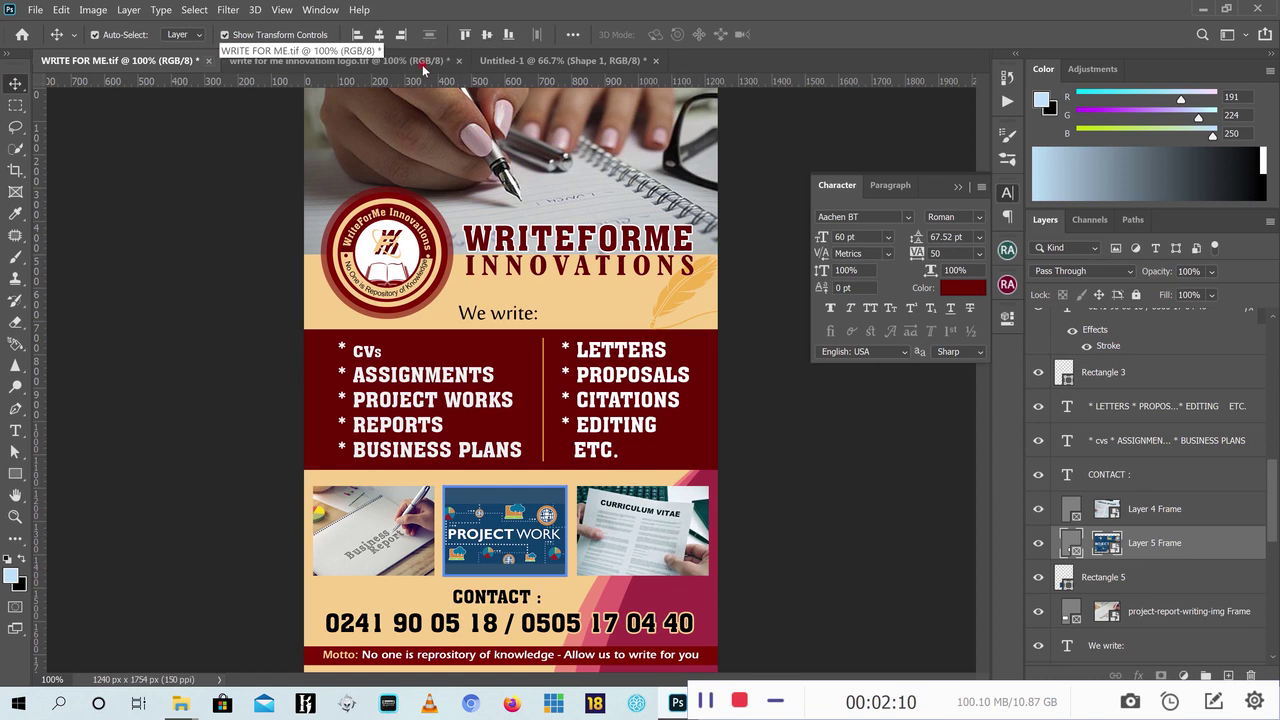
click(518, 62)
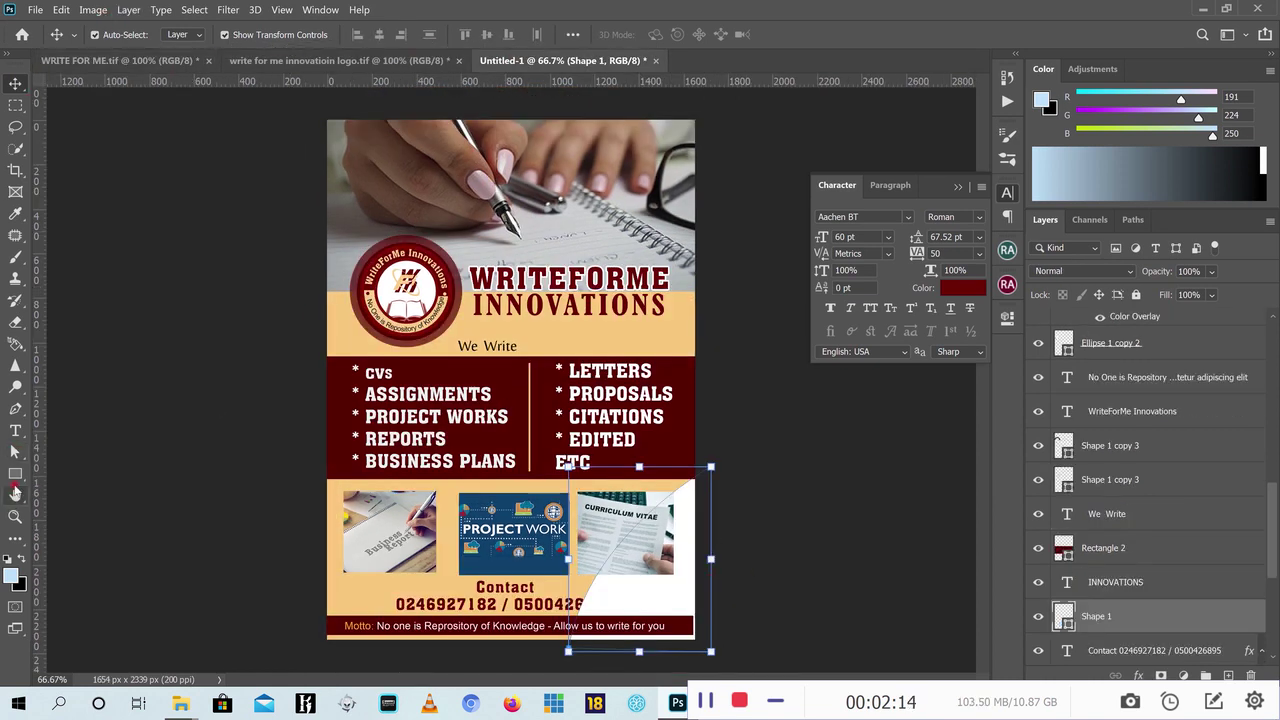
click(15, 476)
click(186, 35)
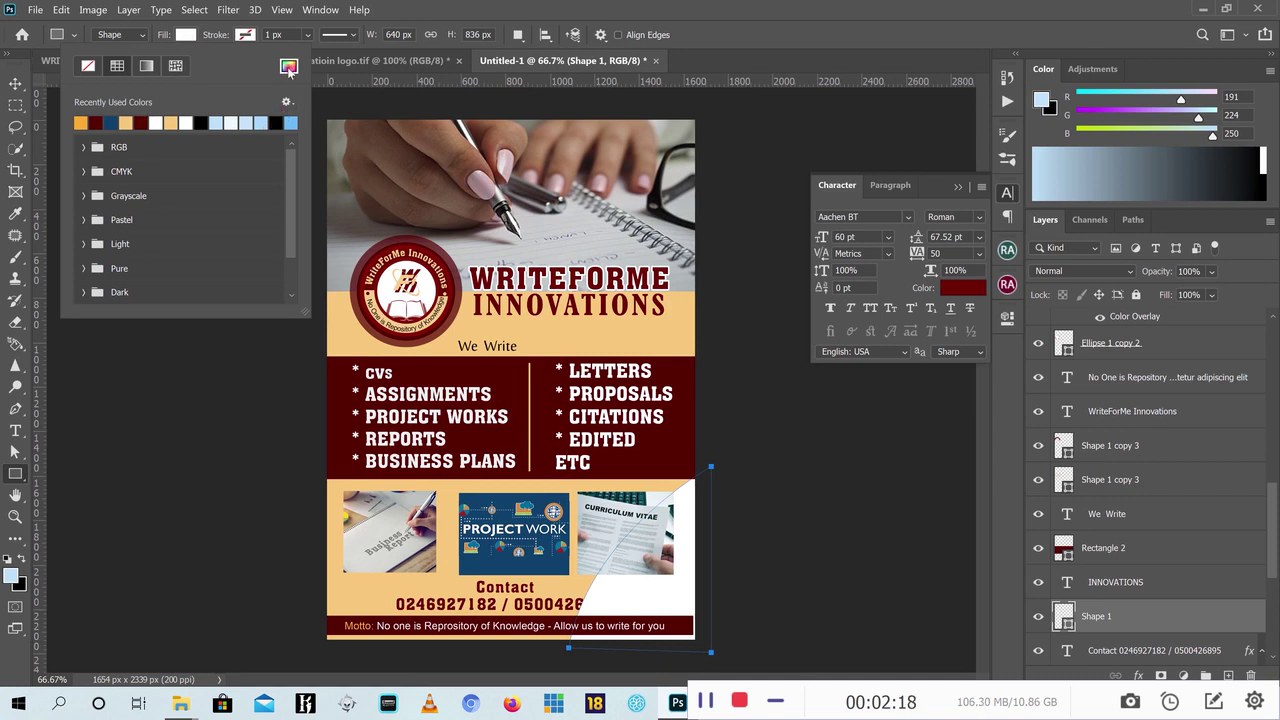
click(289, 67)
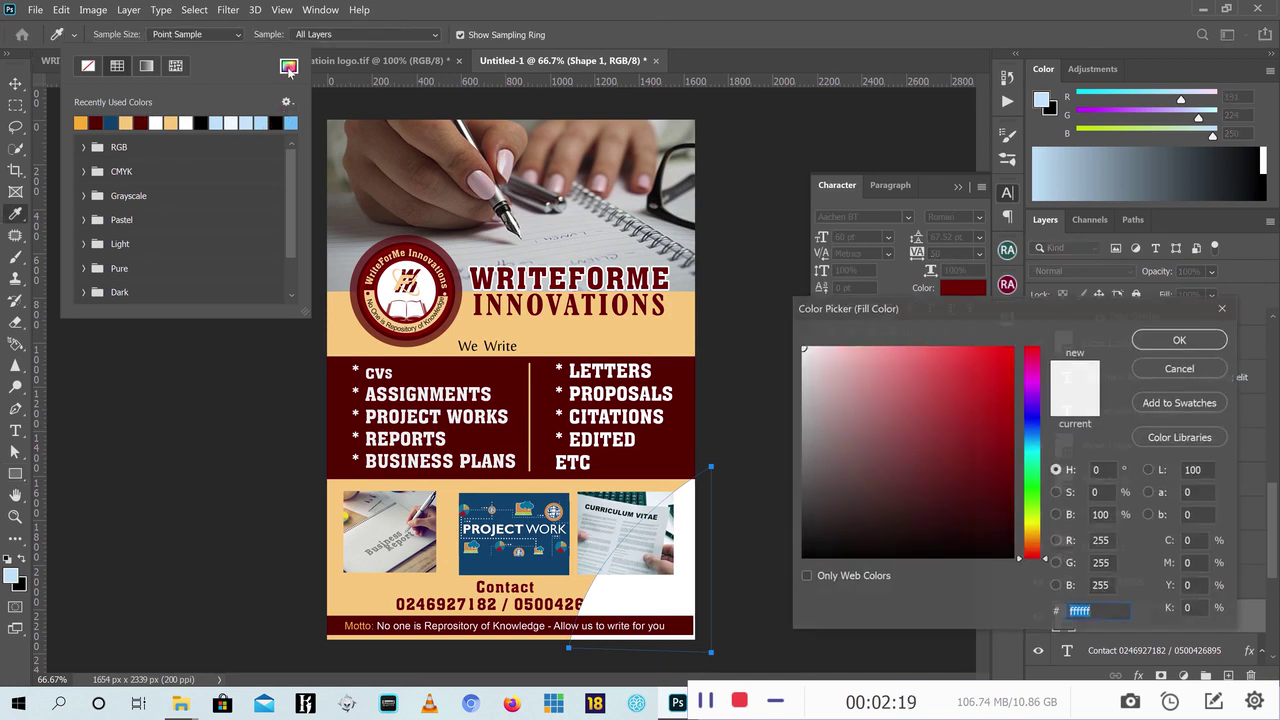
click(922, 373)
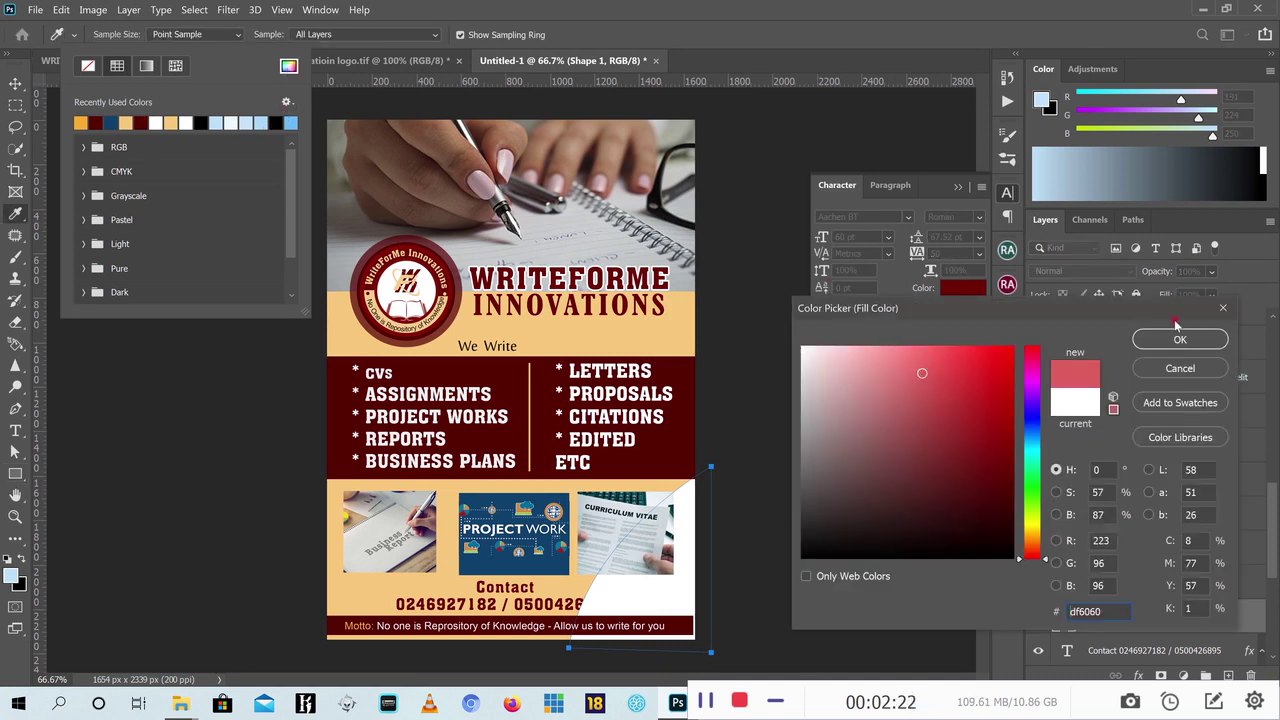
click(936, 371)
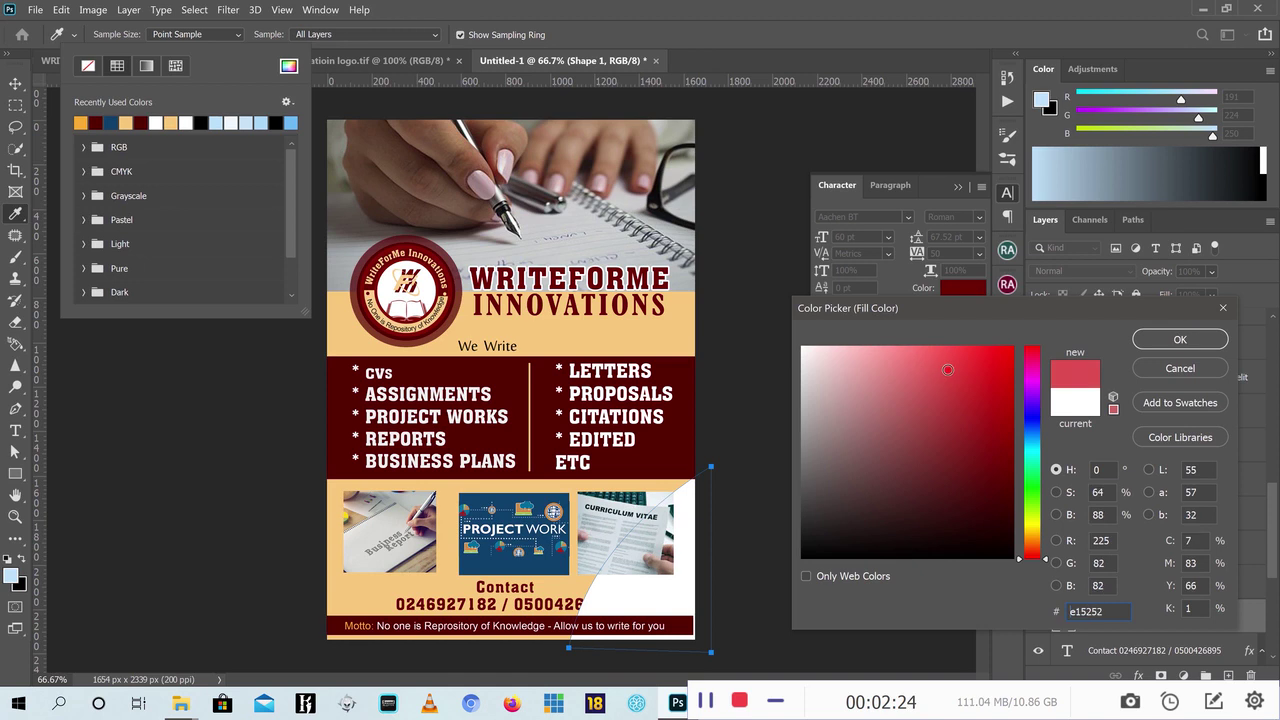
click(1177, 340)
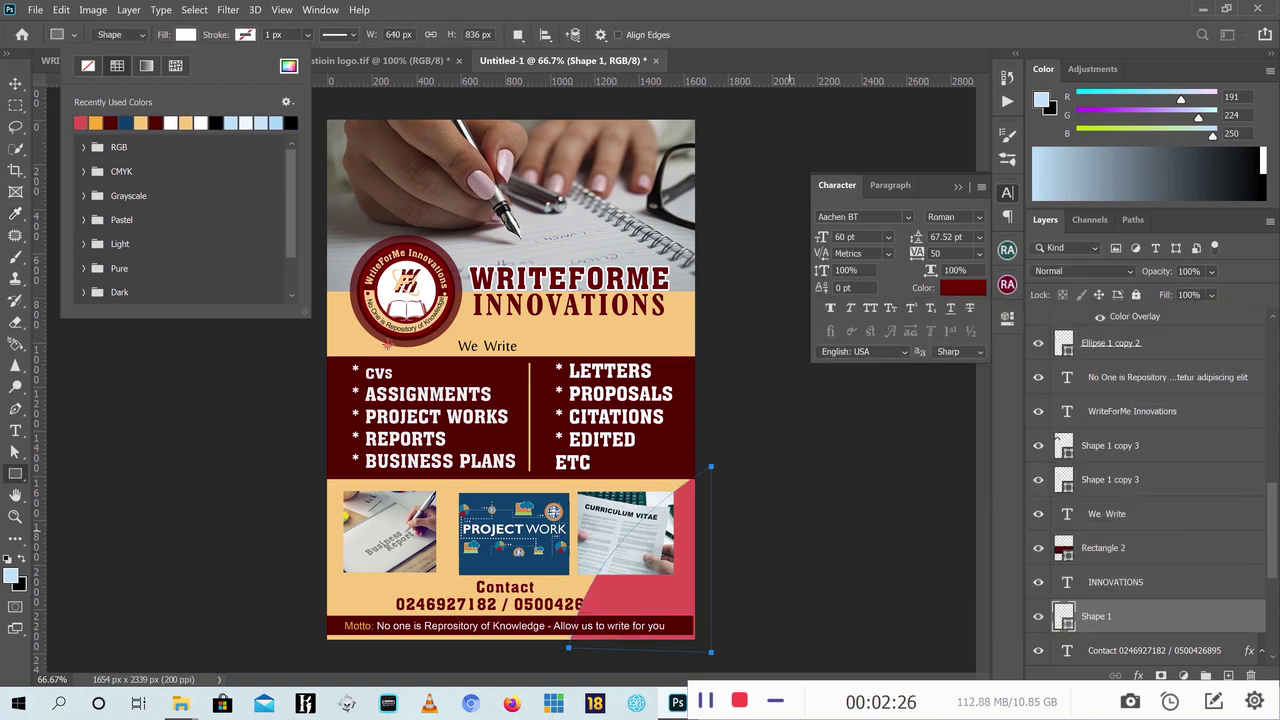
click(16, 84)
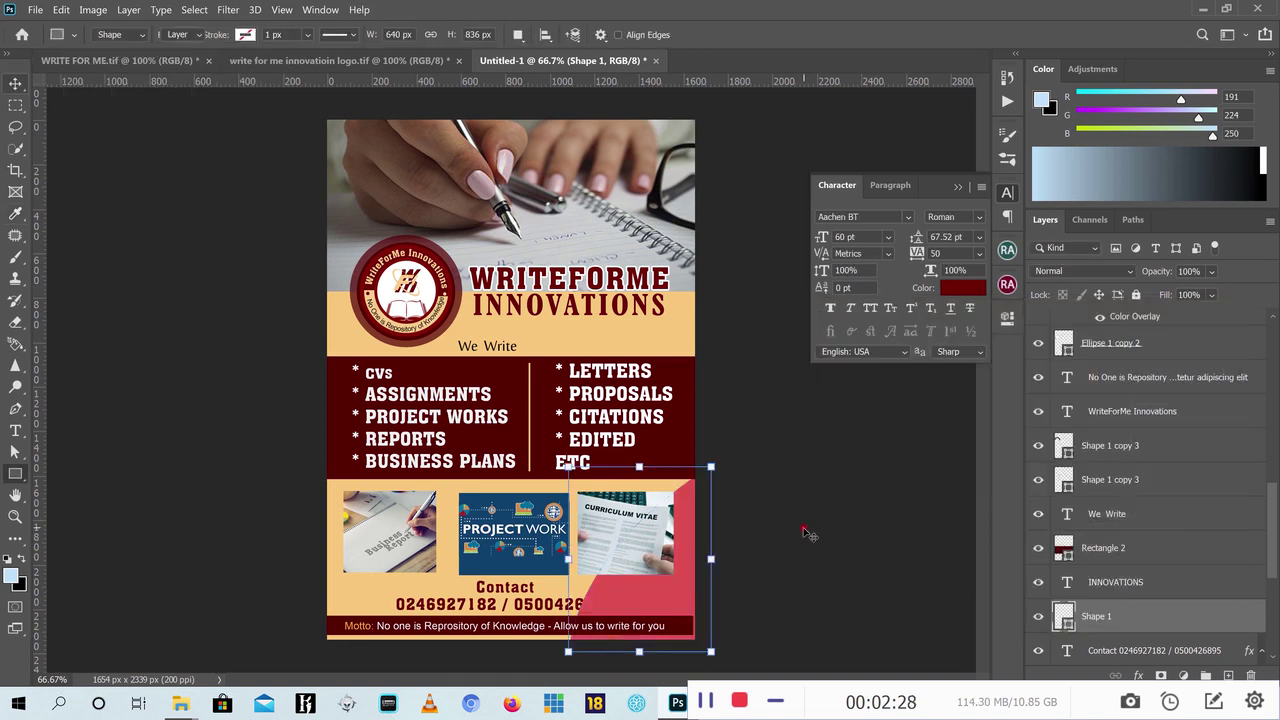
key(v)
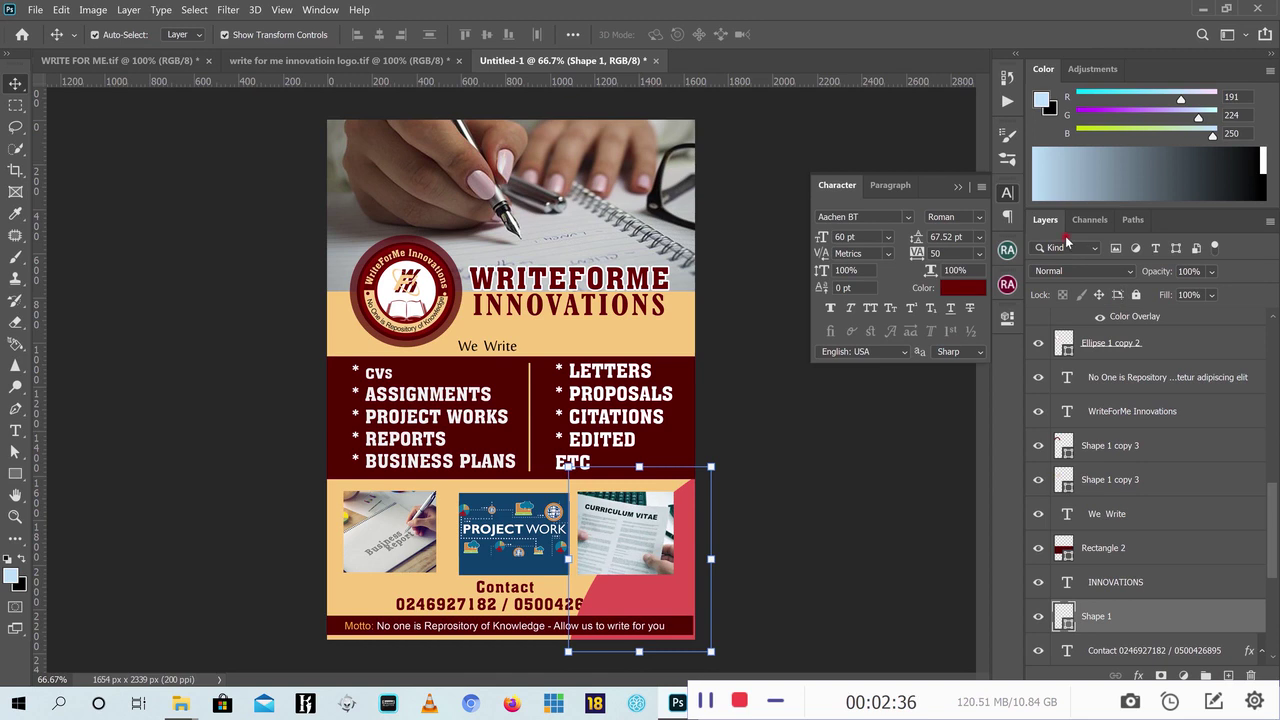
Step: Duplicate Shape 1 as Shape 1 copy and enlarge the copy to about 110%
right_click(1137, 620)
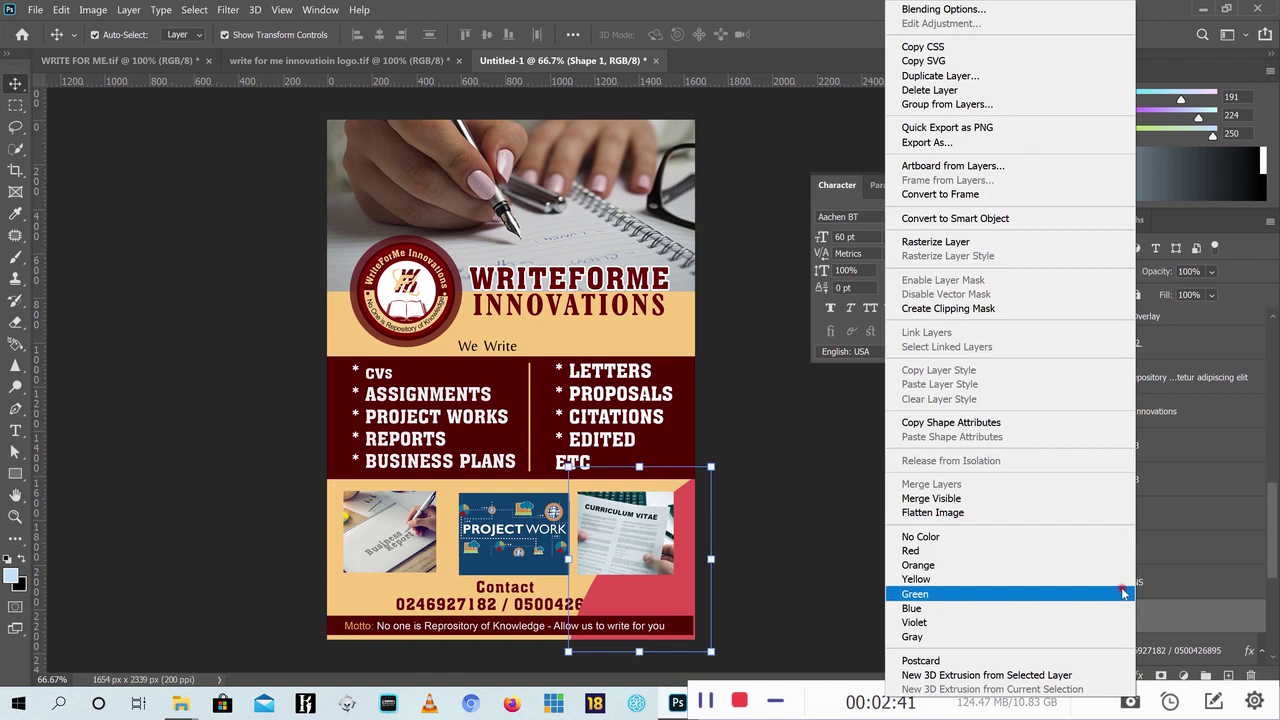
click(978, 76)
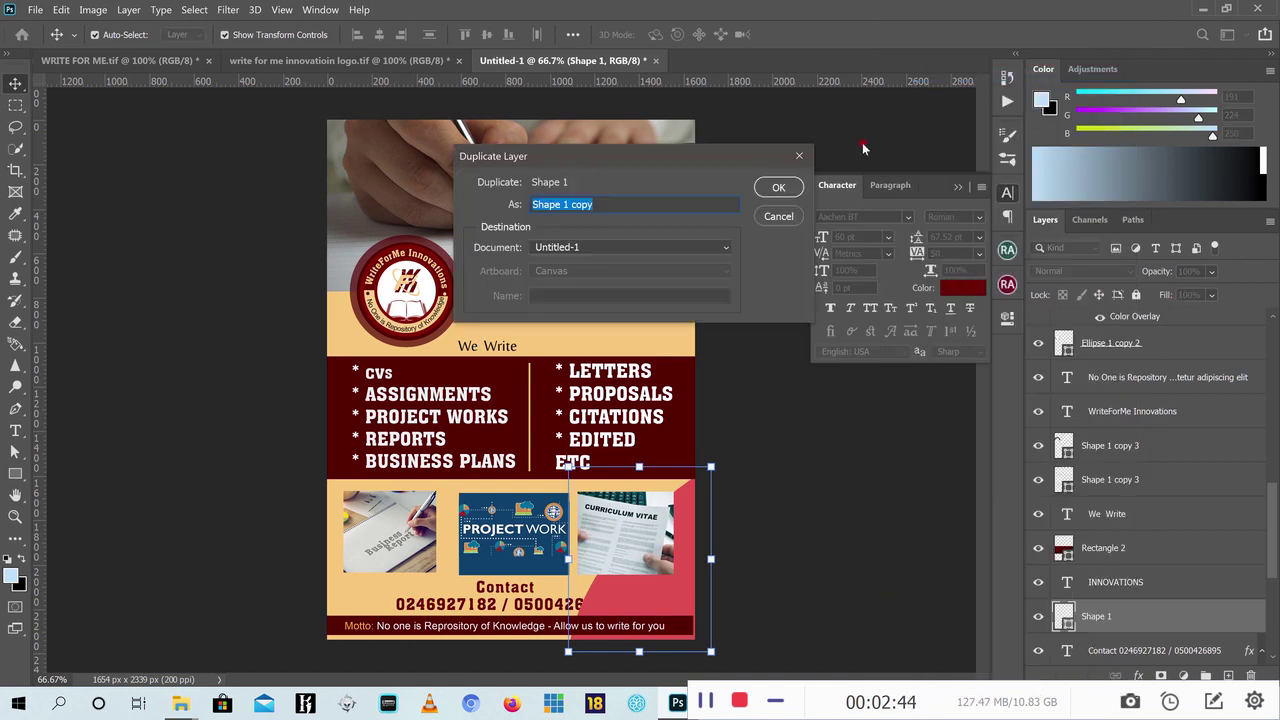
click(784, 191)
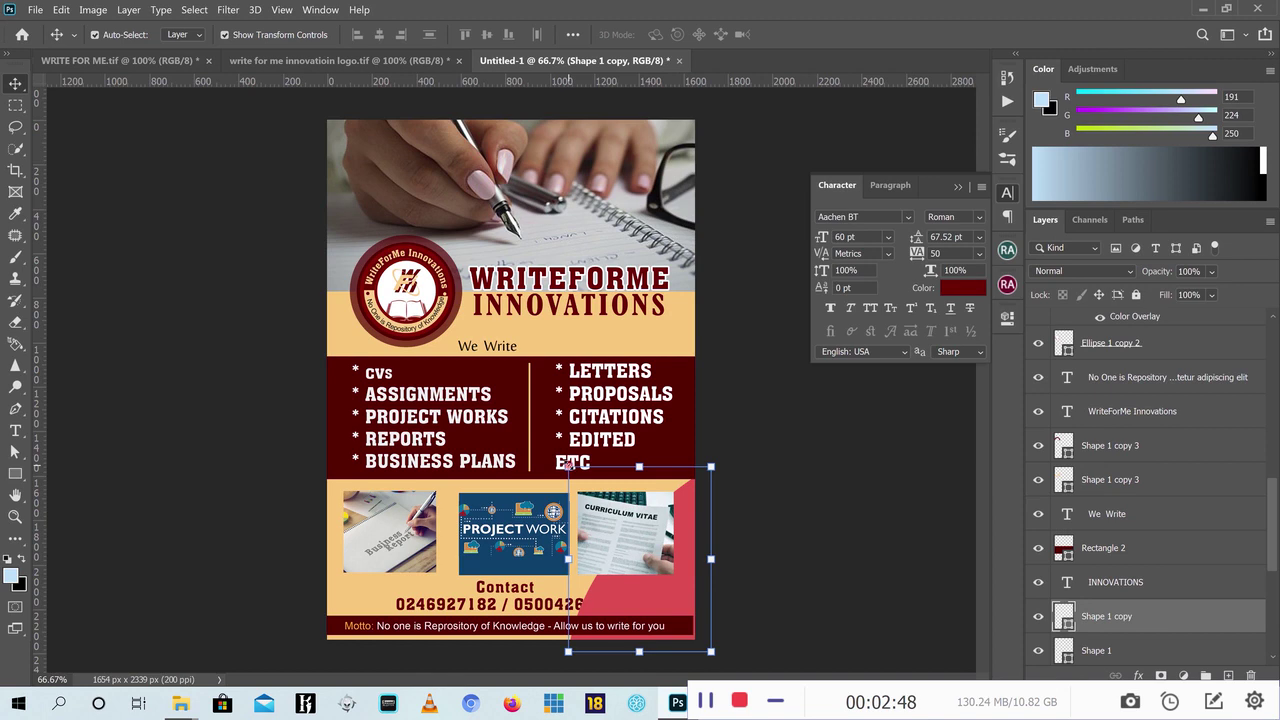
drag(568, 465, 552, 446)
click(16, 474)
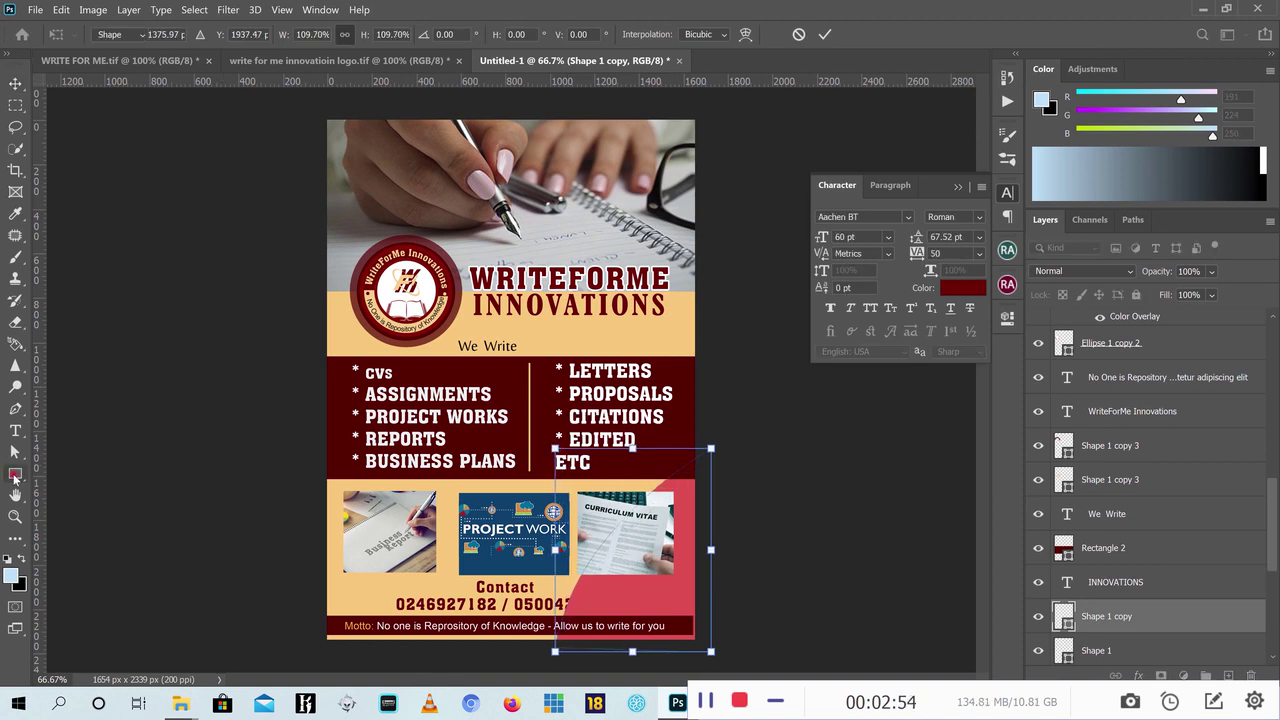
Step: Pick a new fill colour for Shape 1 copy in the colour picker, then select Shape 1
click(17, 476)
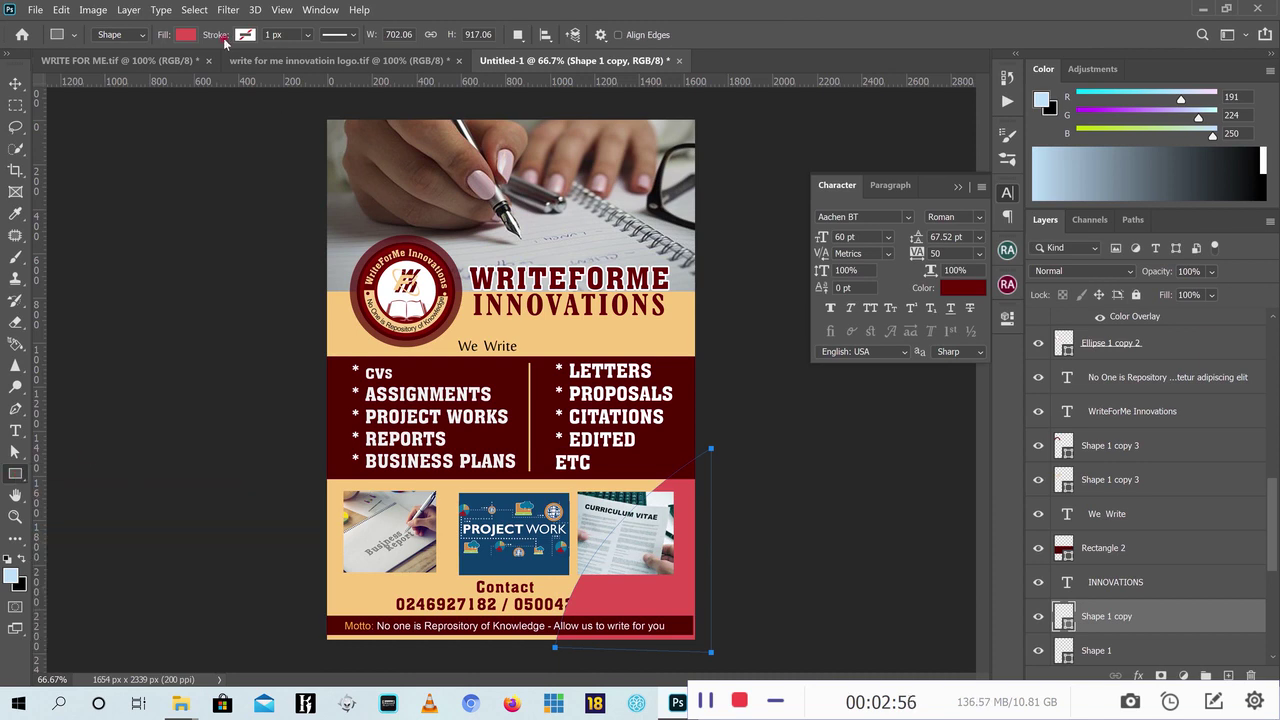
click(186, 36)
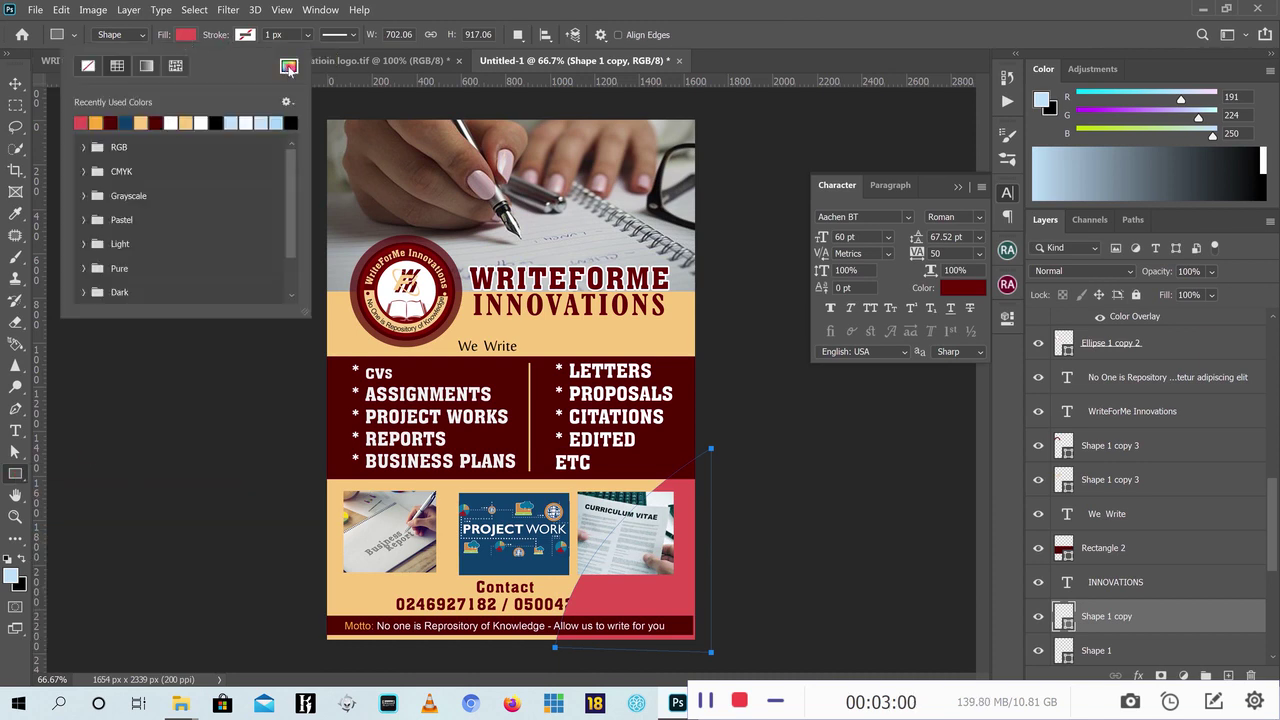
click(288, 66)
click(896, 359)
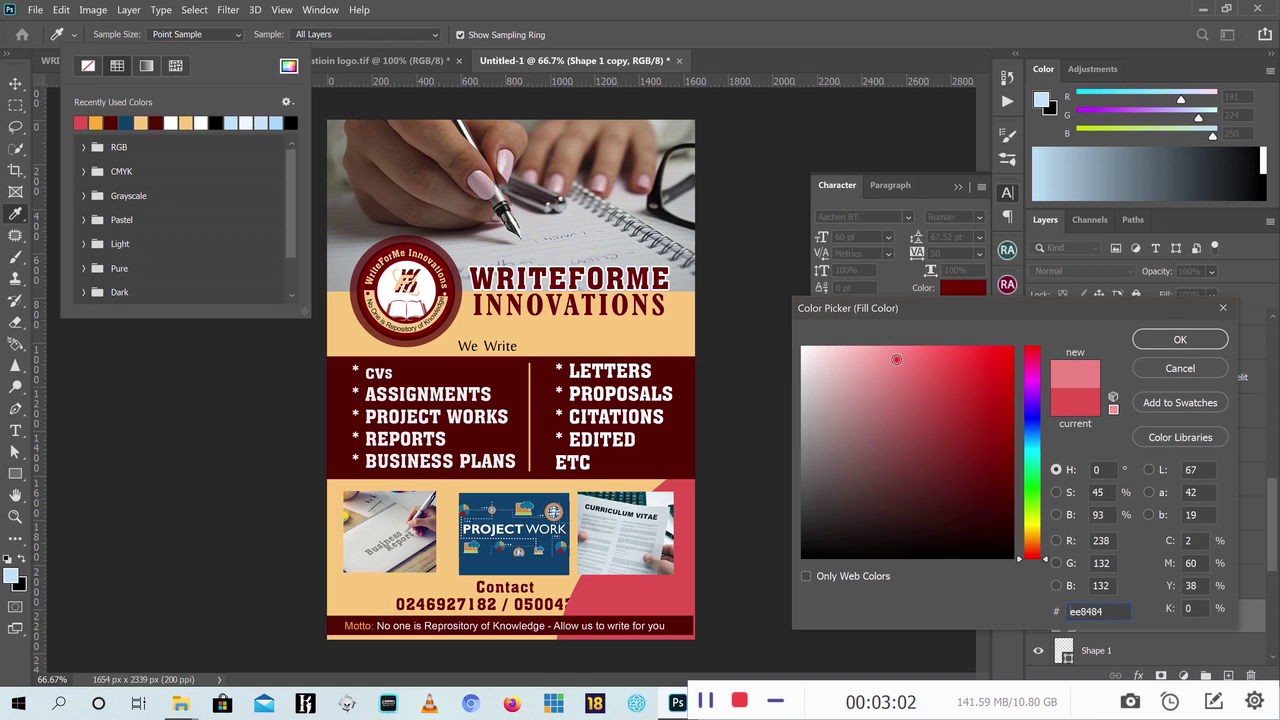
click(1172, 342)
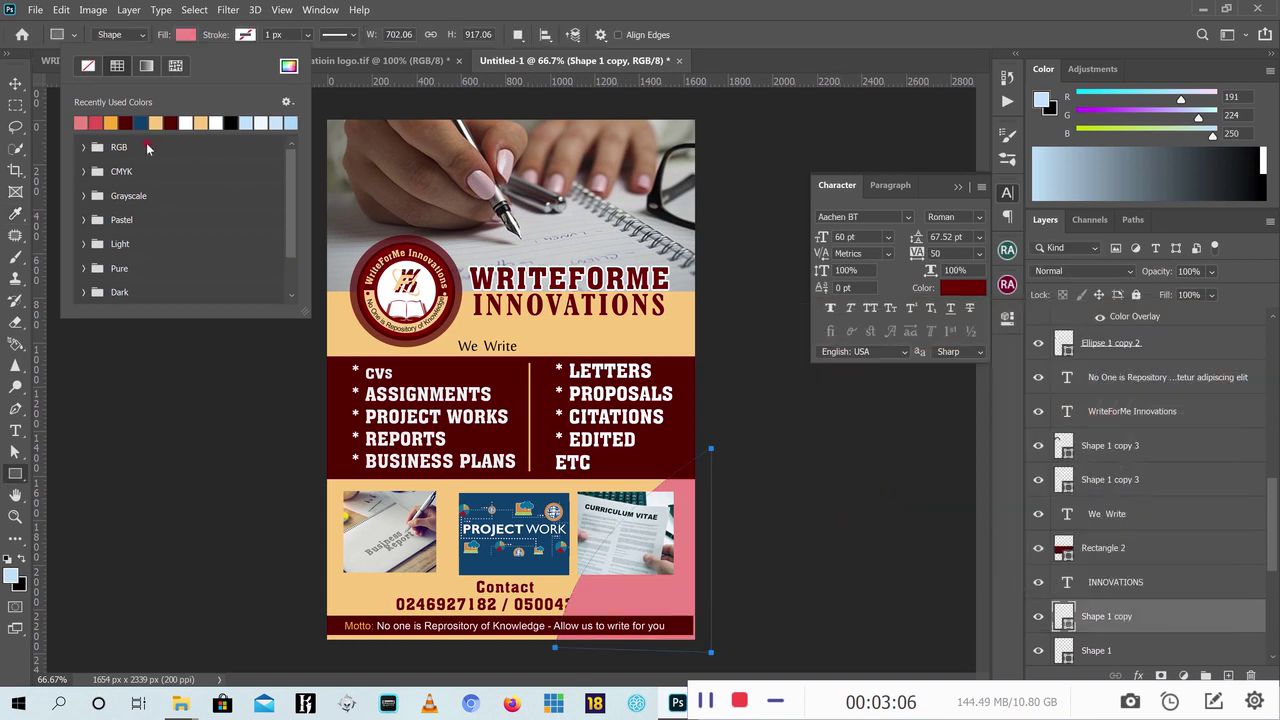
click(15, 82)
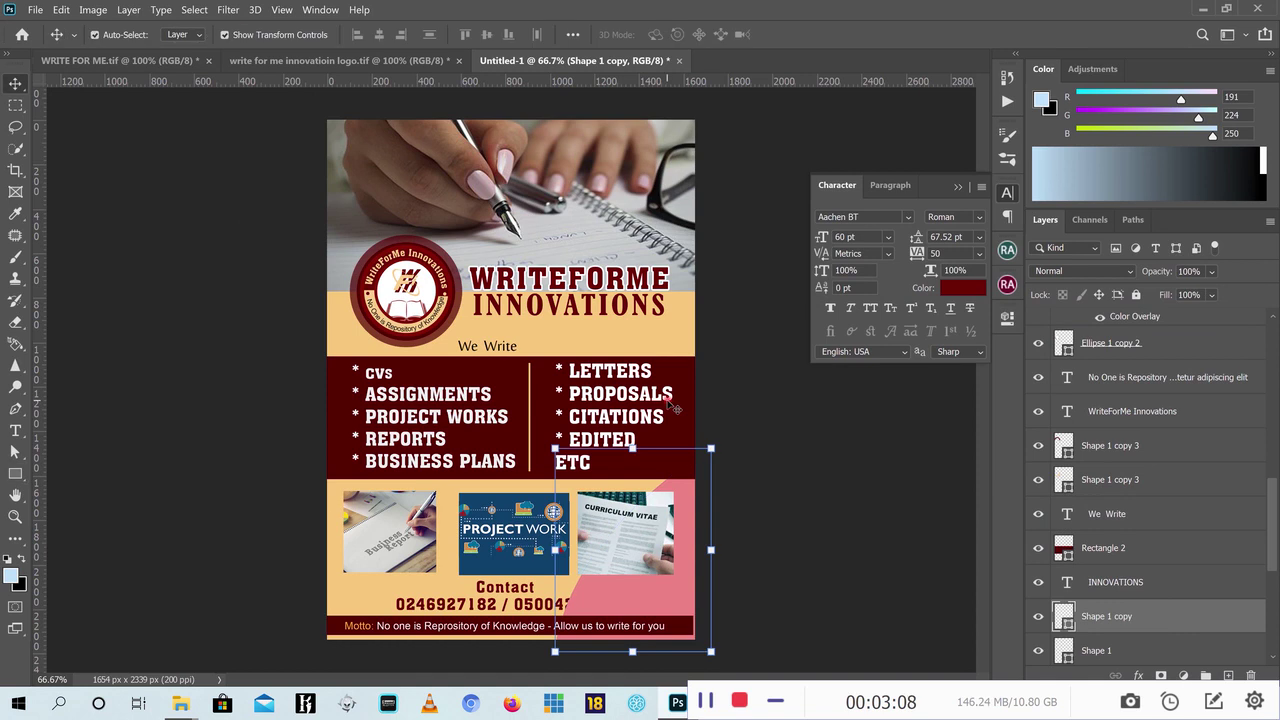
click(1153, 657)
Step: Move Shape 1 above Shape 1 copy and fill it with the recently used light pink swatch
scroll(1145, 620, down, 3)
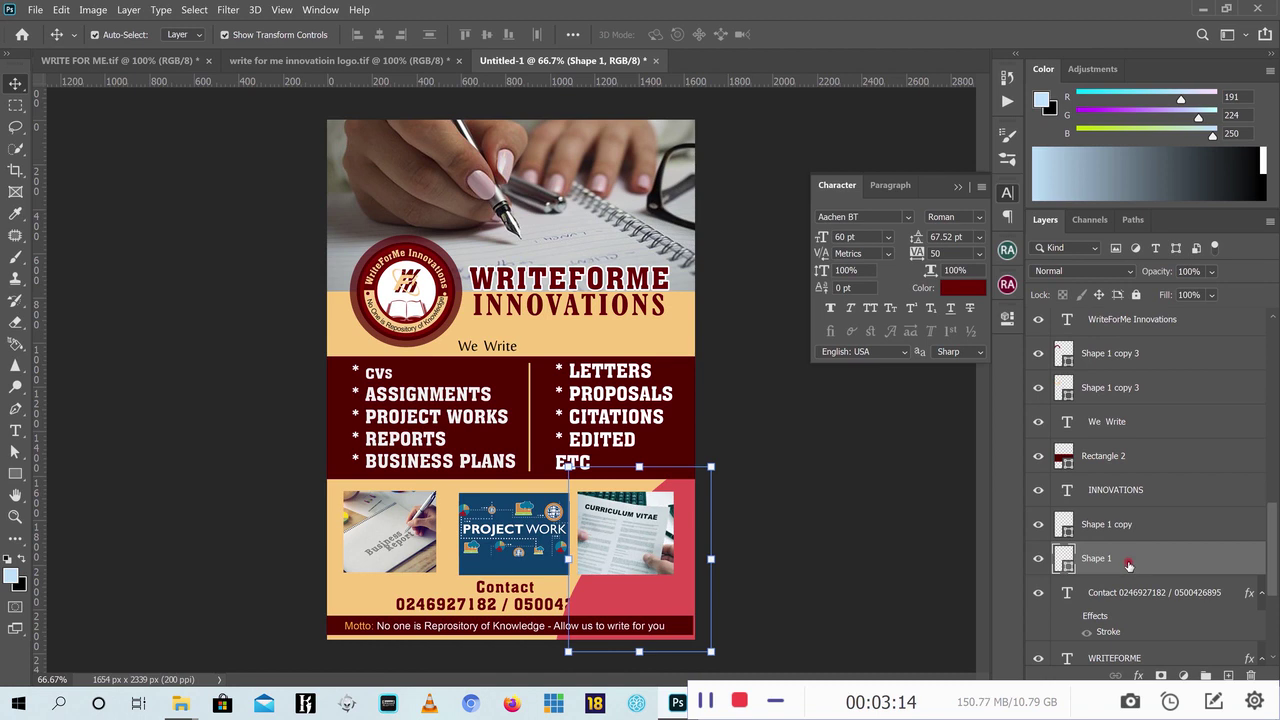
drag(1128, 564, 1122, 520)
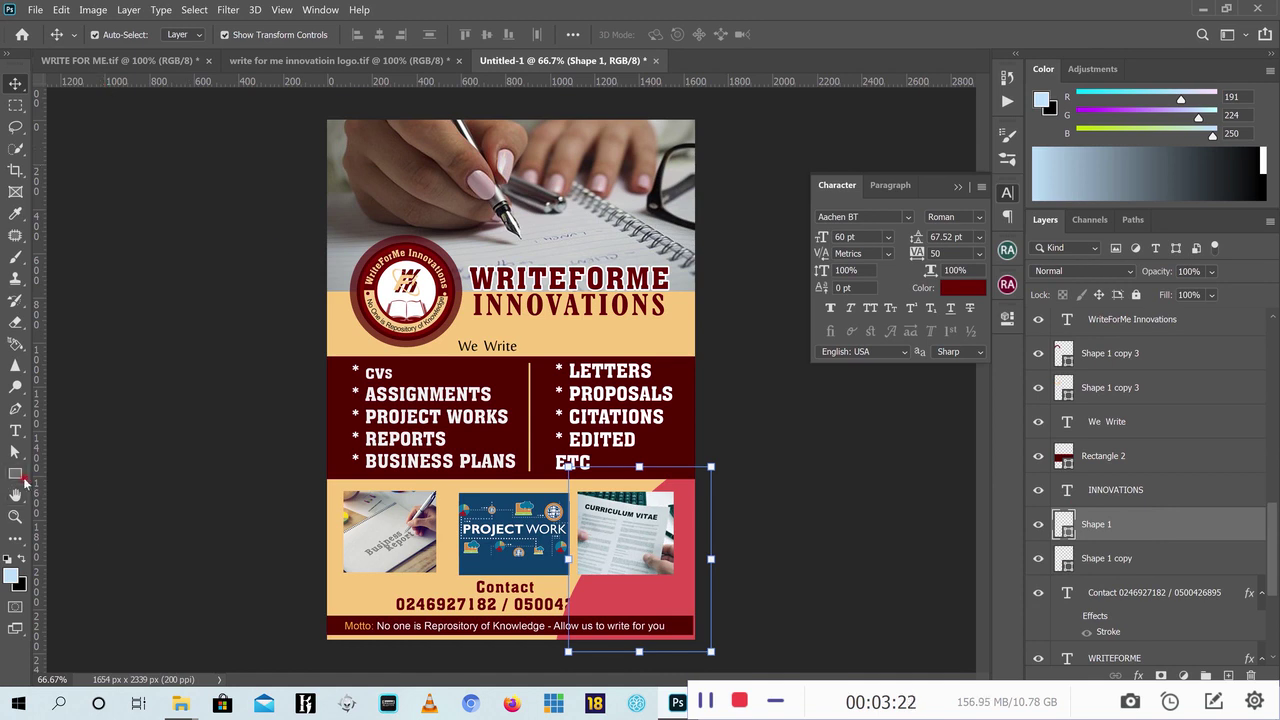
click(17, 475)
click(186, 35)
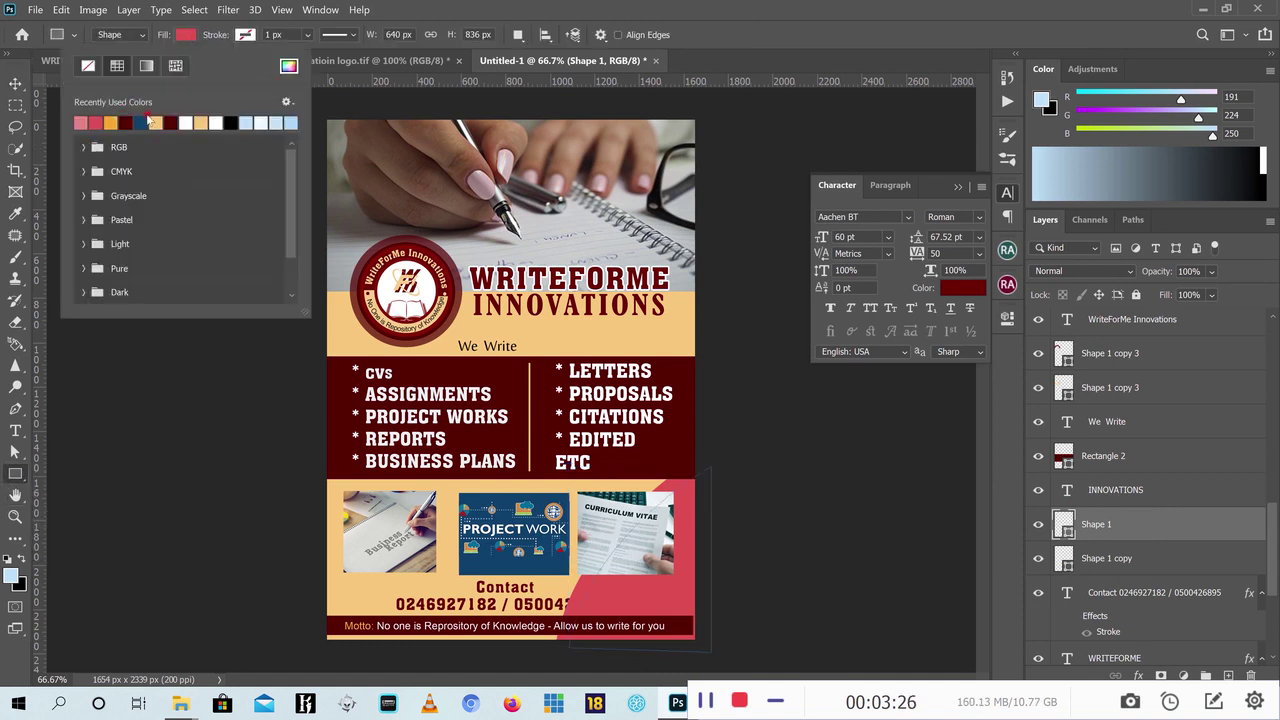
click(84, 120)
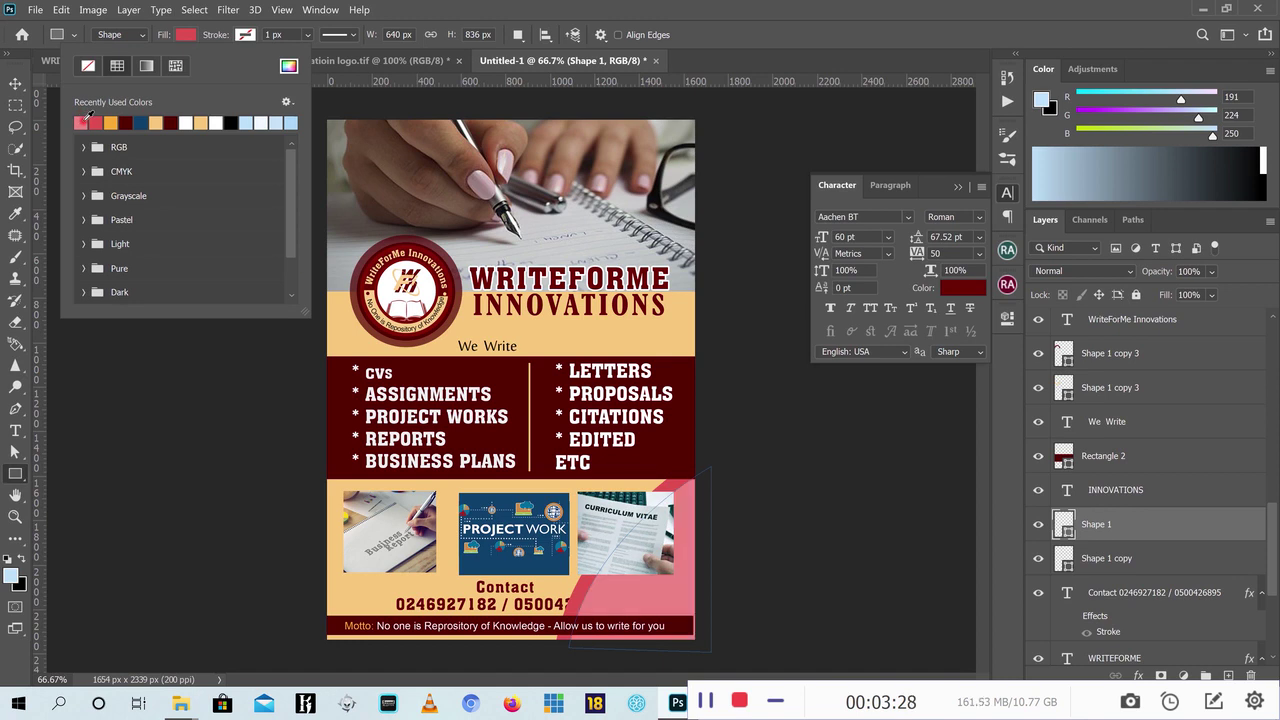
click(15, 83)
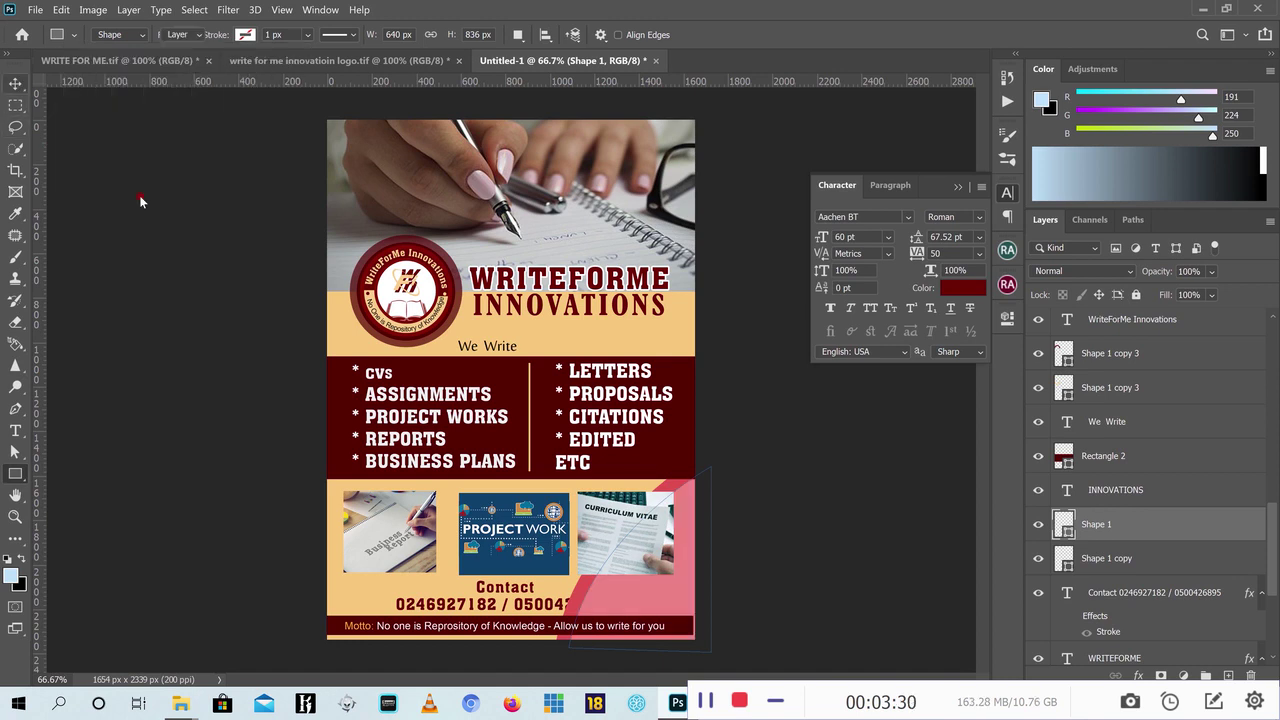
Step: Pull the pink corner shape's top-right anchor left to reveal a thin red strip along its top
scroll(688, 556, up, 2)
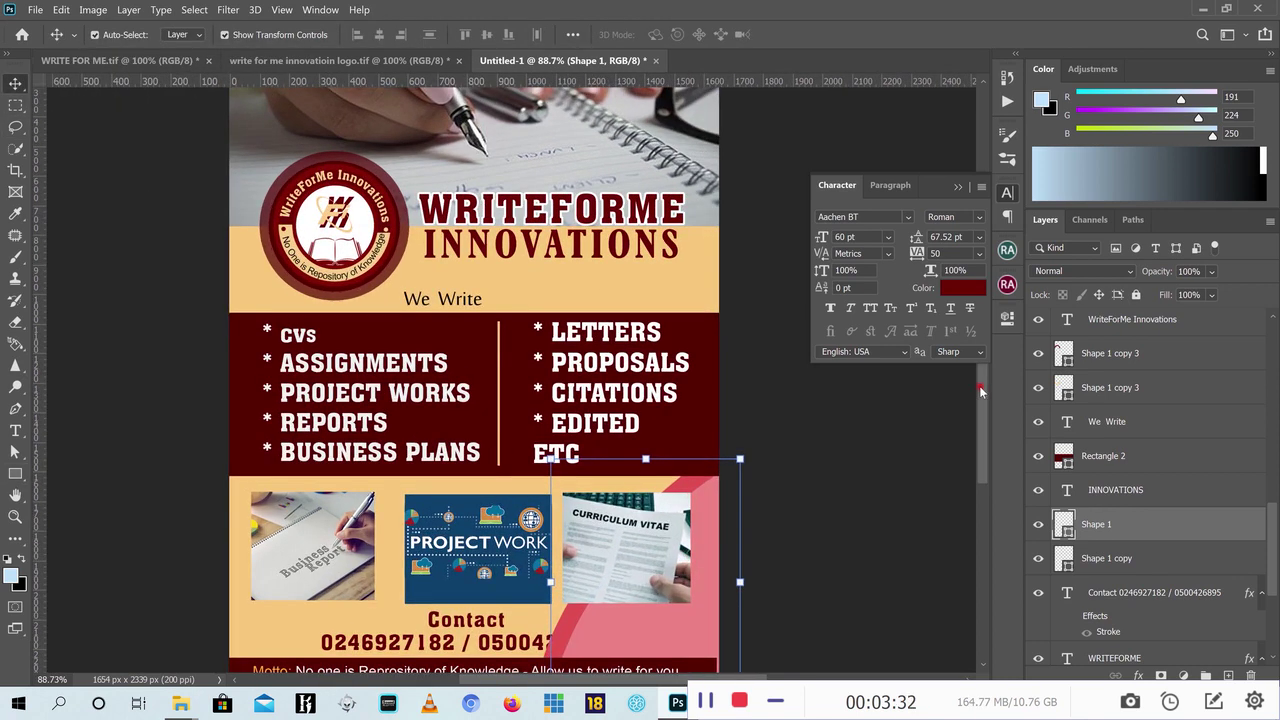
scroll(688, 556, up, 1)
scroll(871, 432, down, 3)
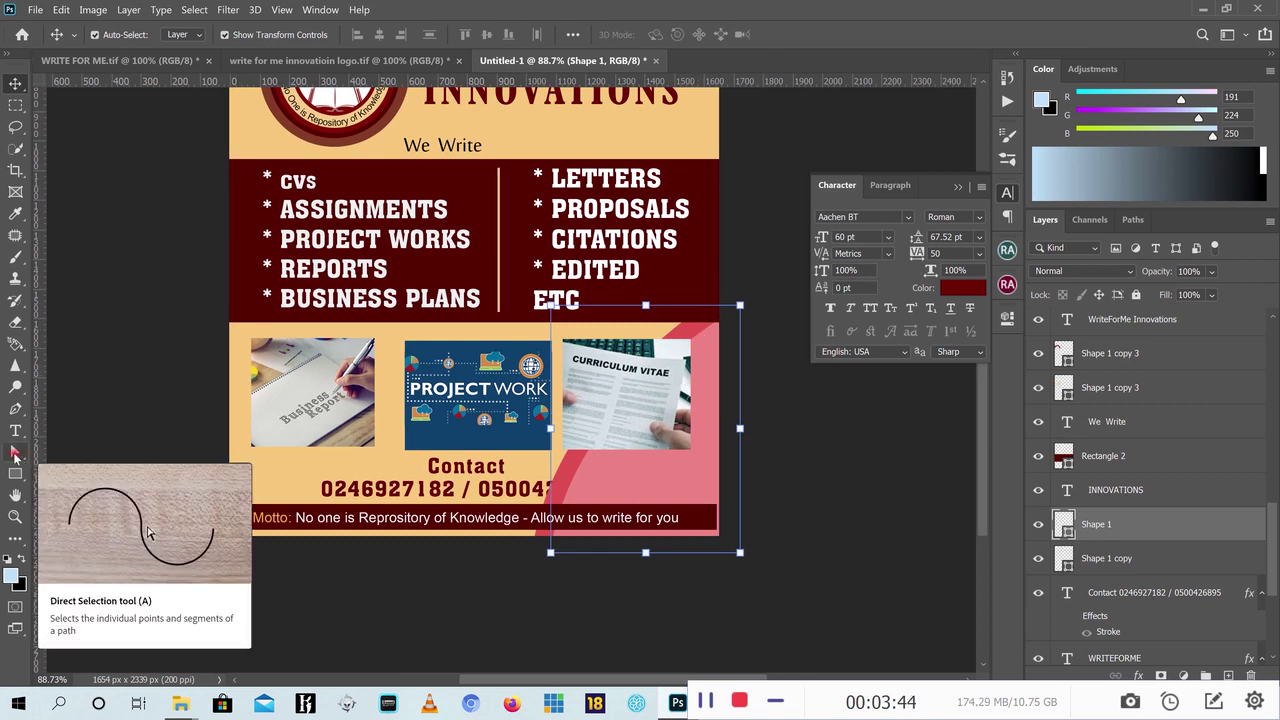
click(15, 453)
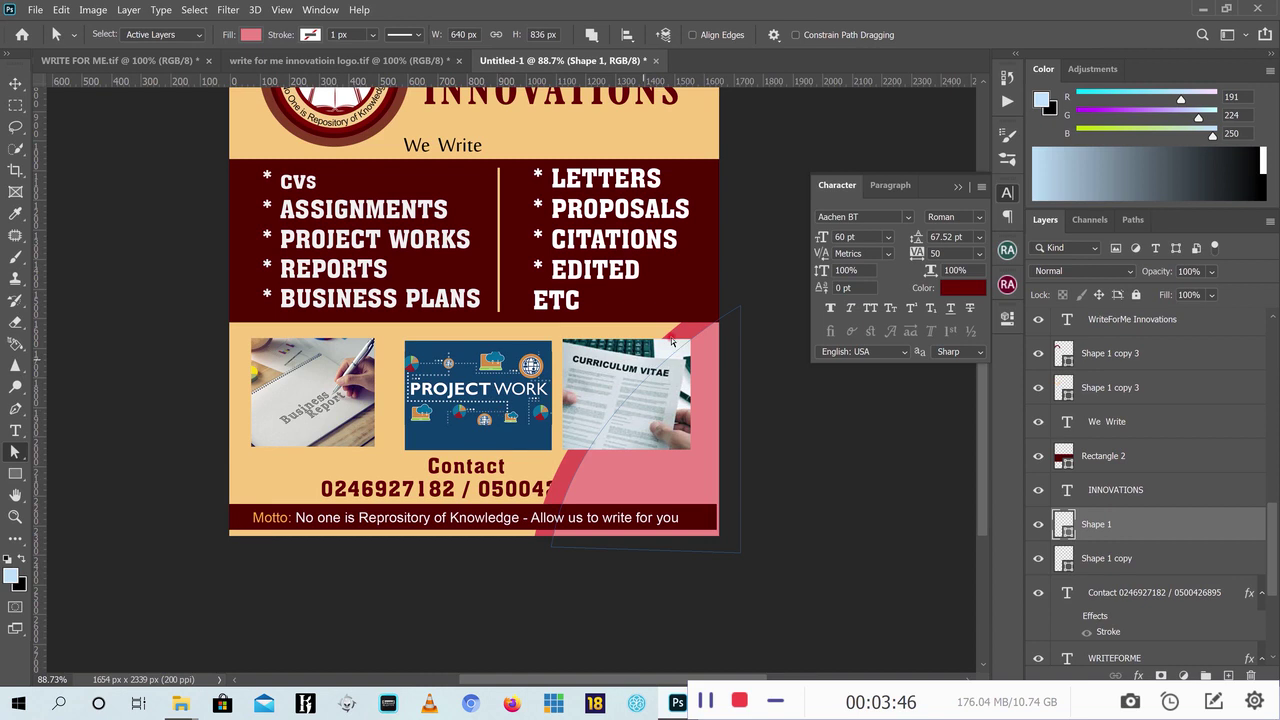
click(740, 310)
mouse_move(738, 309)
mouse_down()
mouse_move(713, 316)
mouse_move(719, 300)
mouse_up()
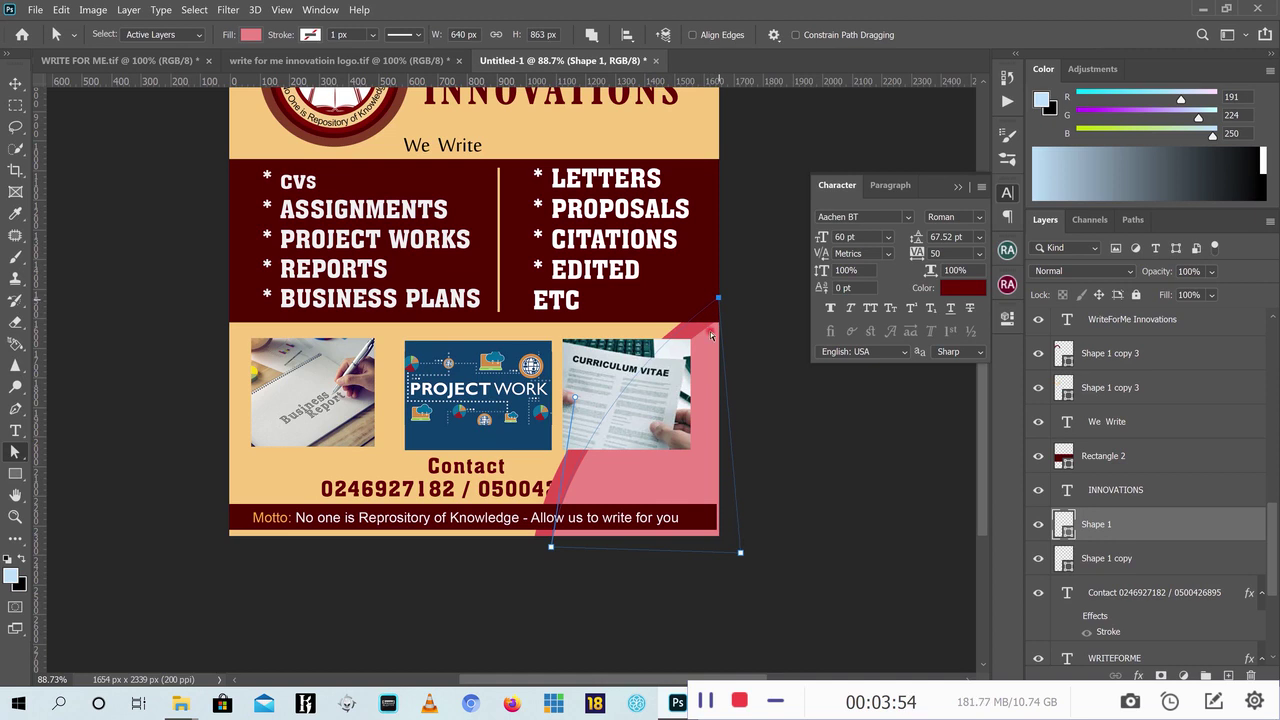
key(v)
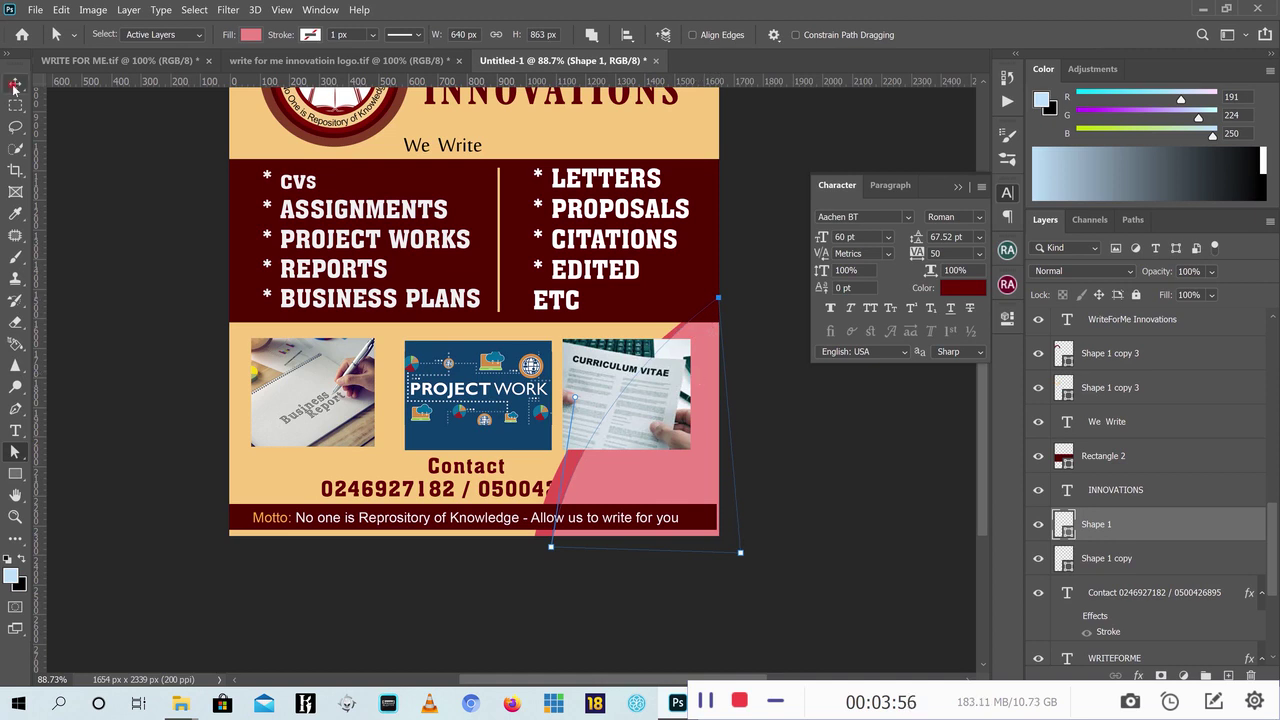
click(826, 452)
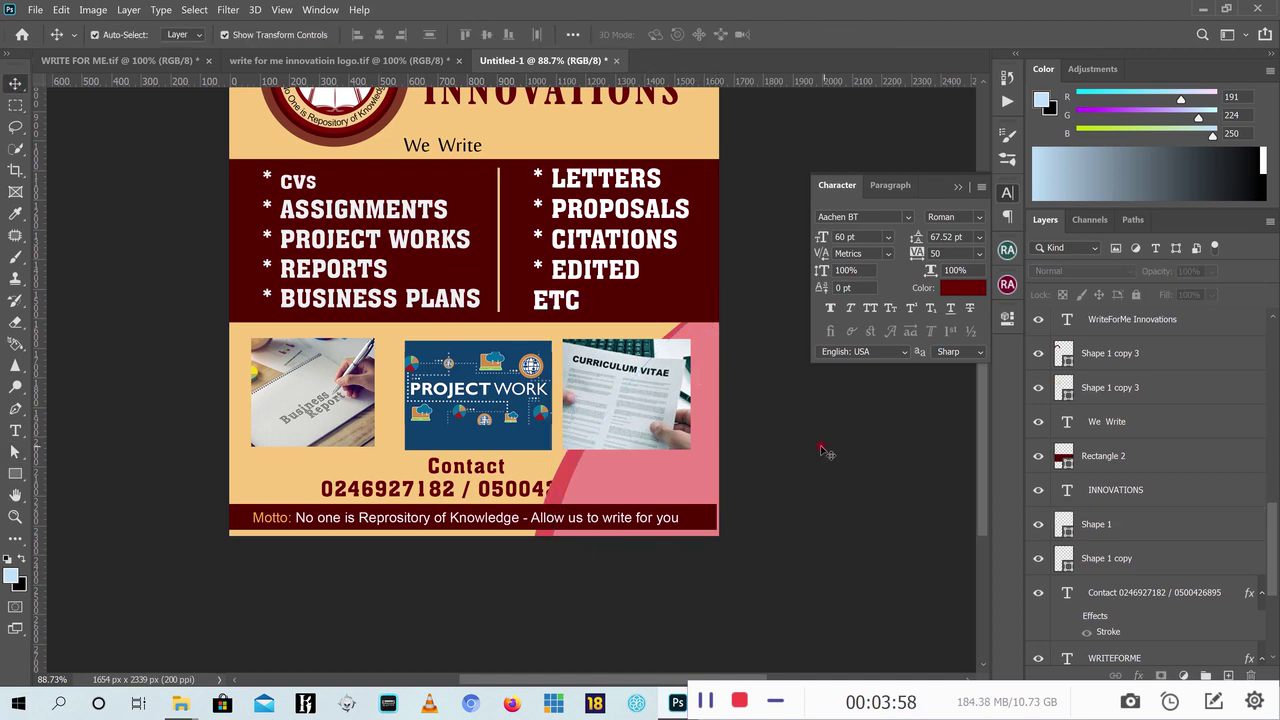
Step: Duplicate the Shape 1 copy layer and enlarge the new diagonal shape down and to the left
click(571, 481)
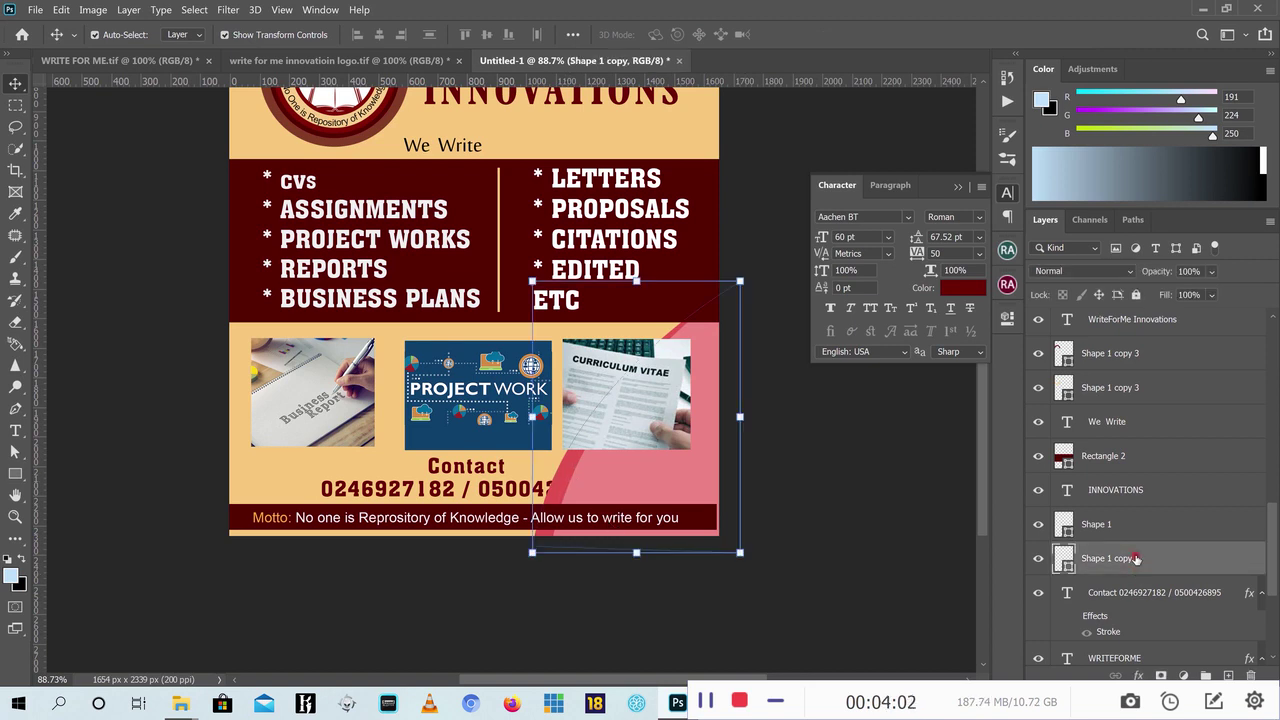
right_click(1136, 558)
click(968, 77)
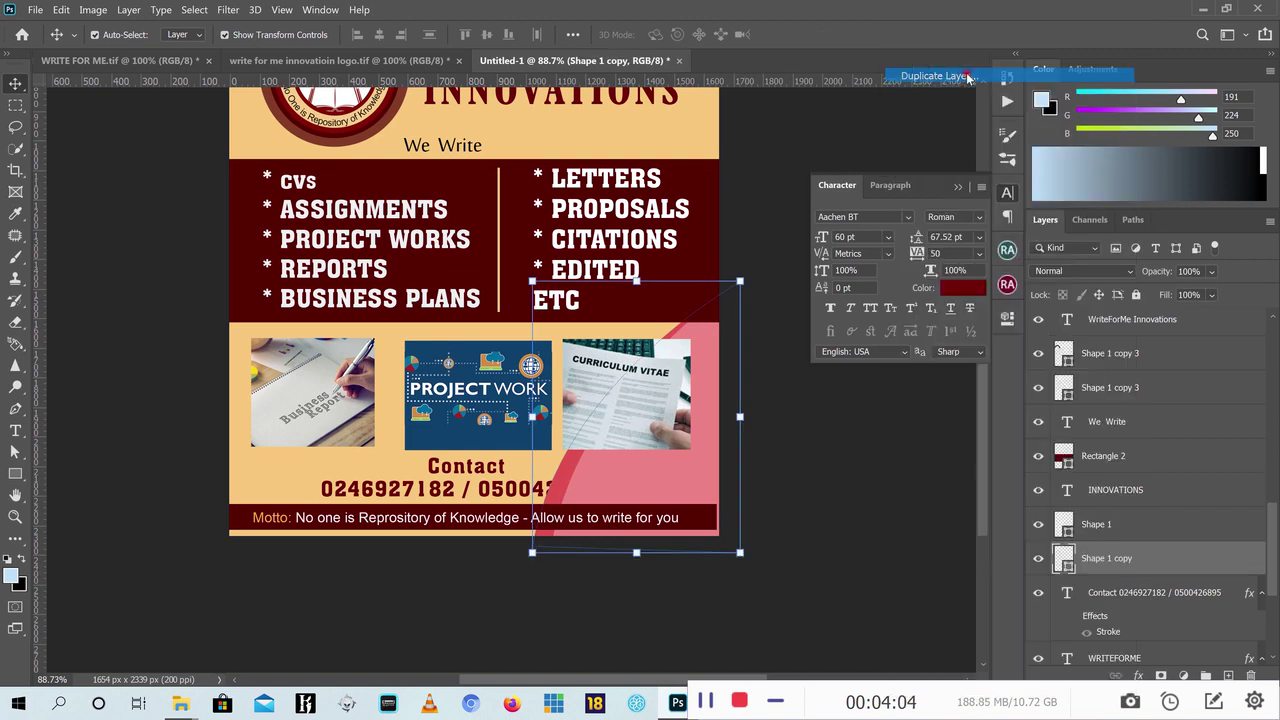
click(776, 189)
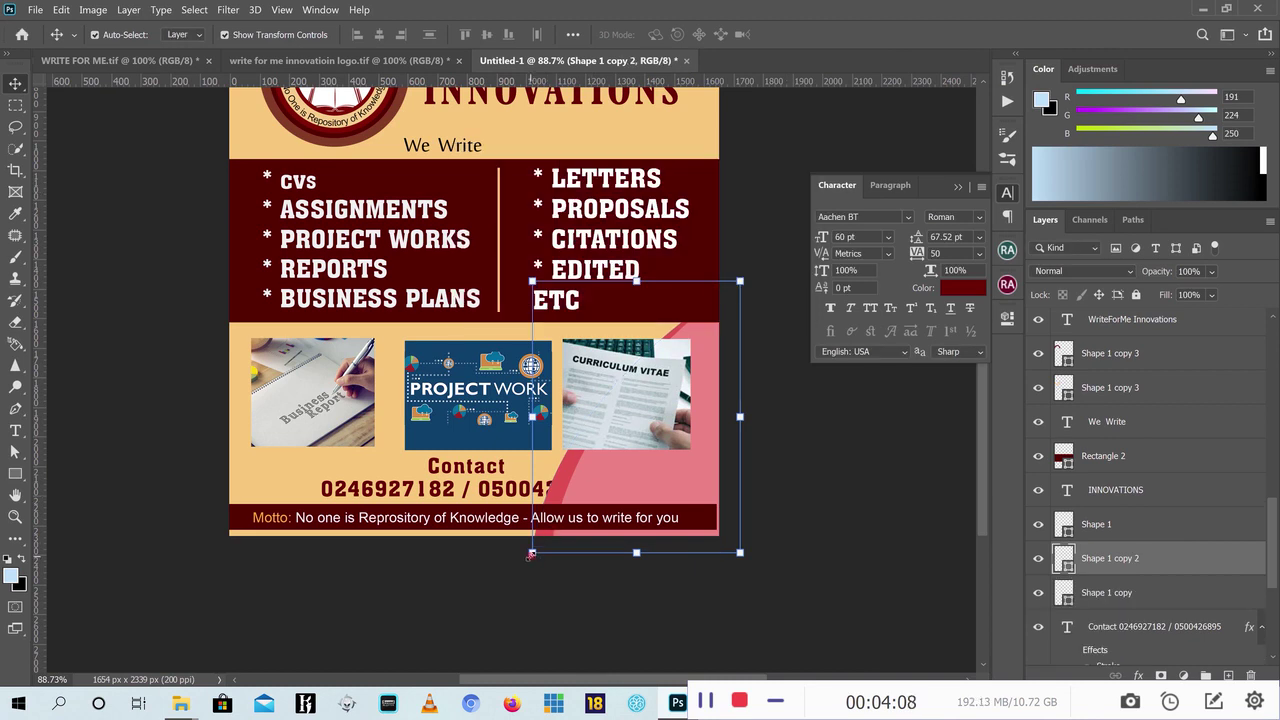
drag(531, 553, 478, 592)
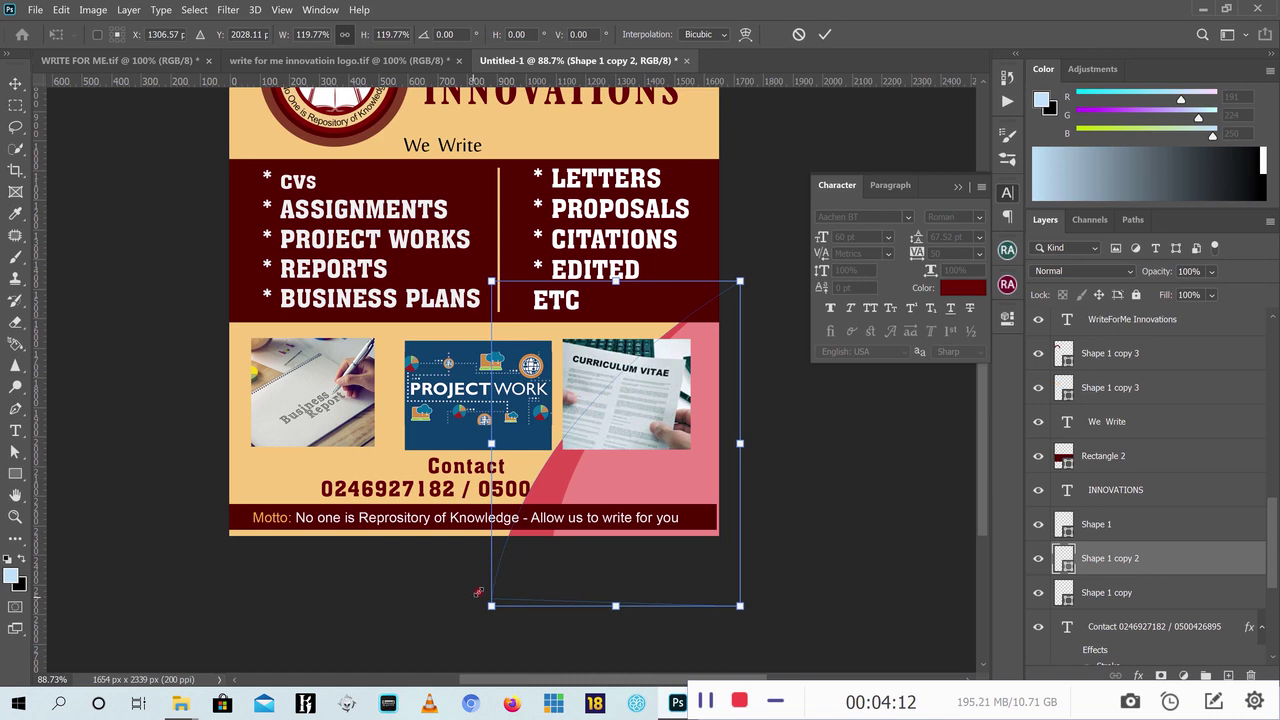
click(825, 34)
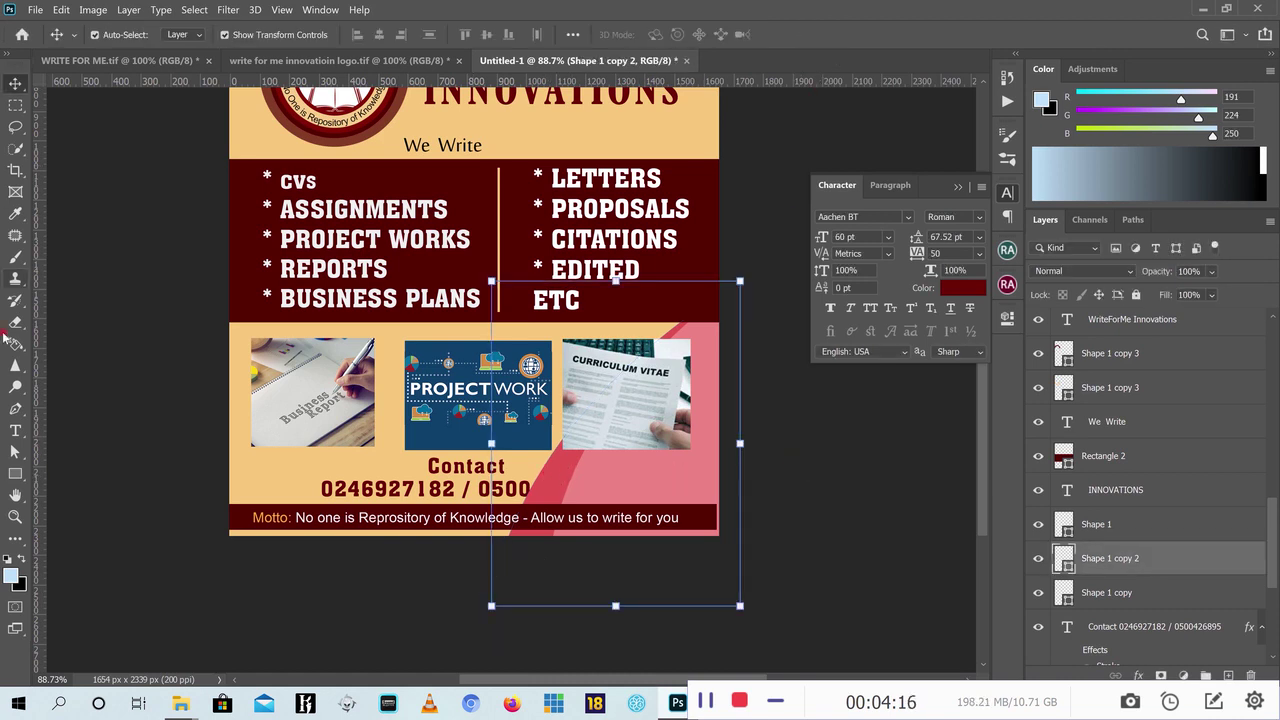
Step: Fill Shape 1 copy 2 with light pink e27f7f and place it below Shape 1 copy
click(15, 474)
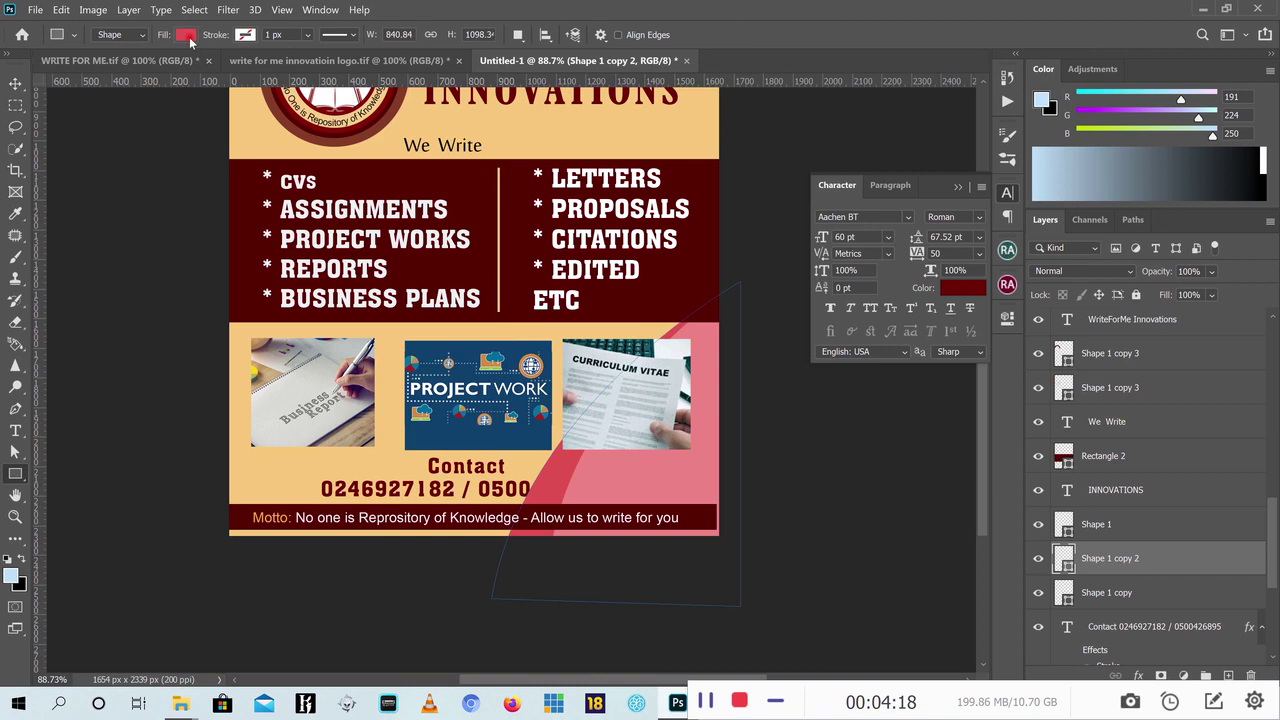
click(186, 35)
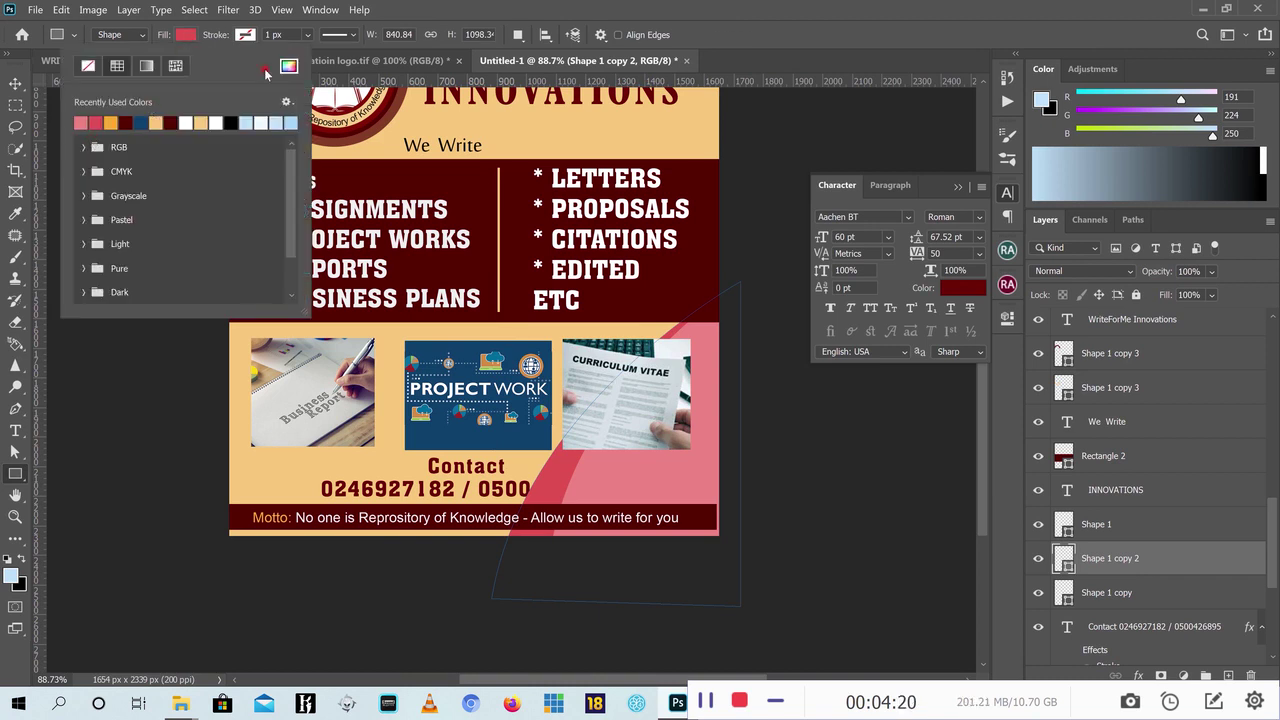
click(289, 66)
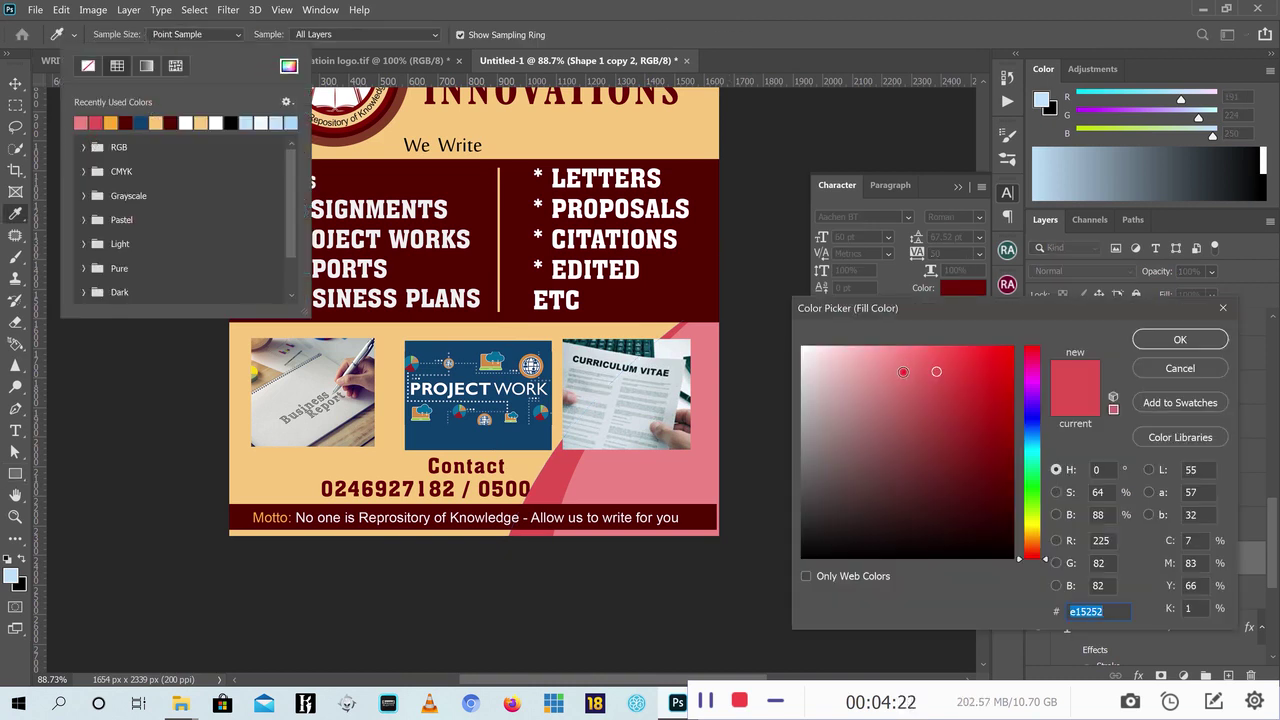
click(894, 370)
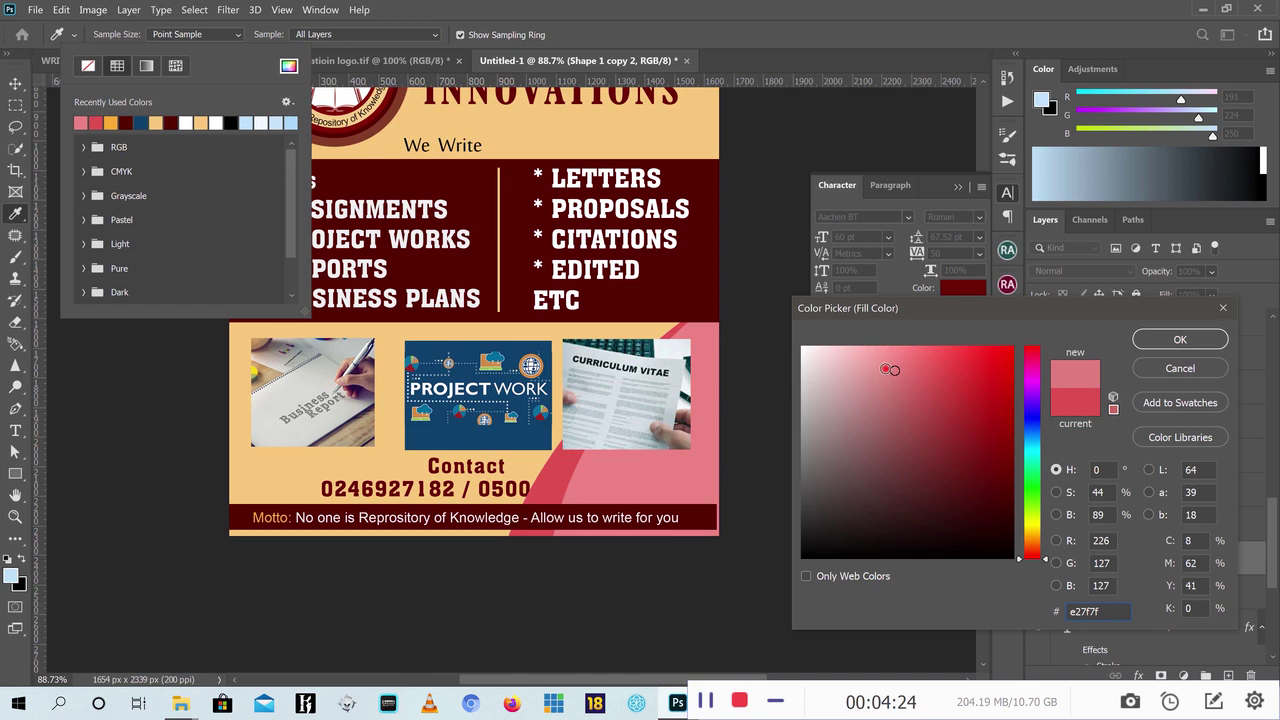
click(1178, 340)
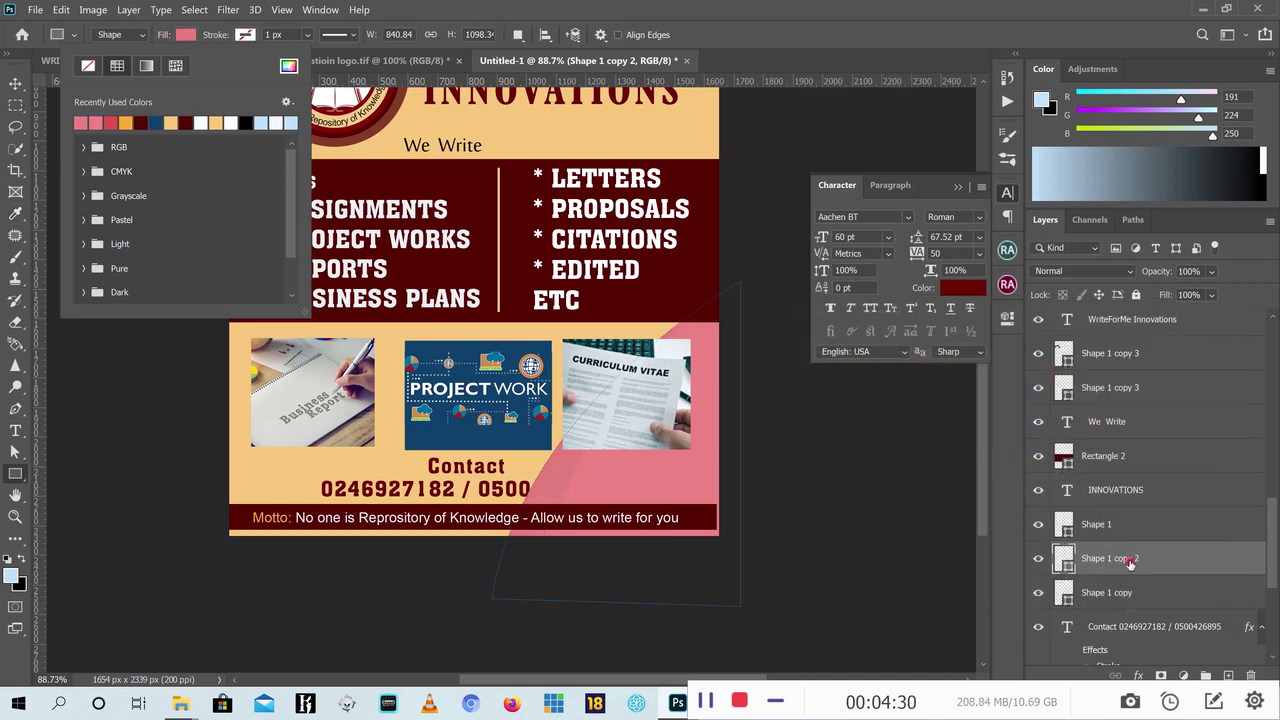
drag(1130, 562, 1119, 594)
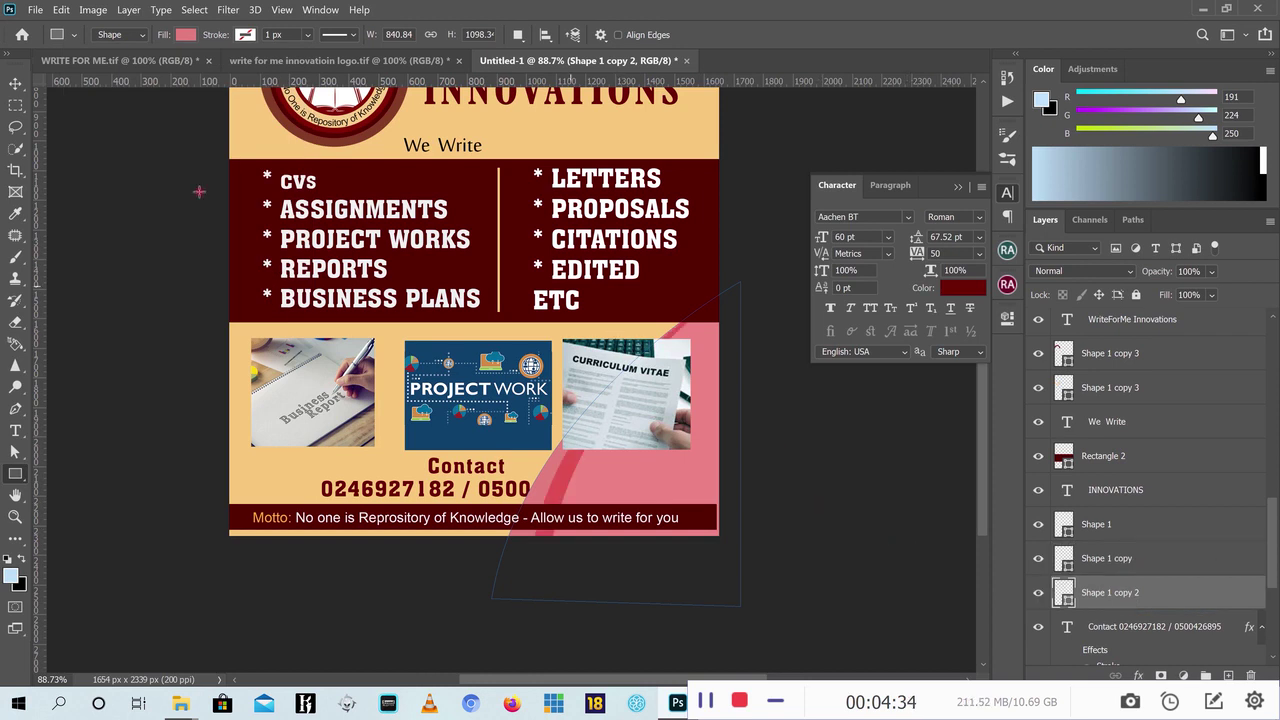
click(15, 84)
click(826, 424)
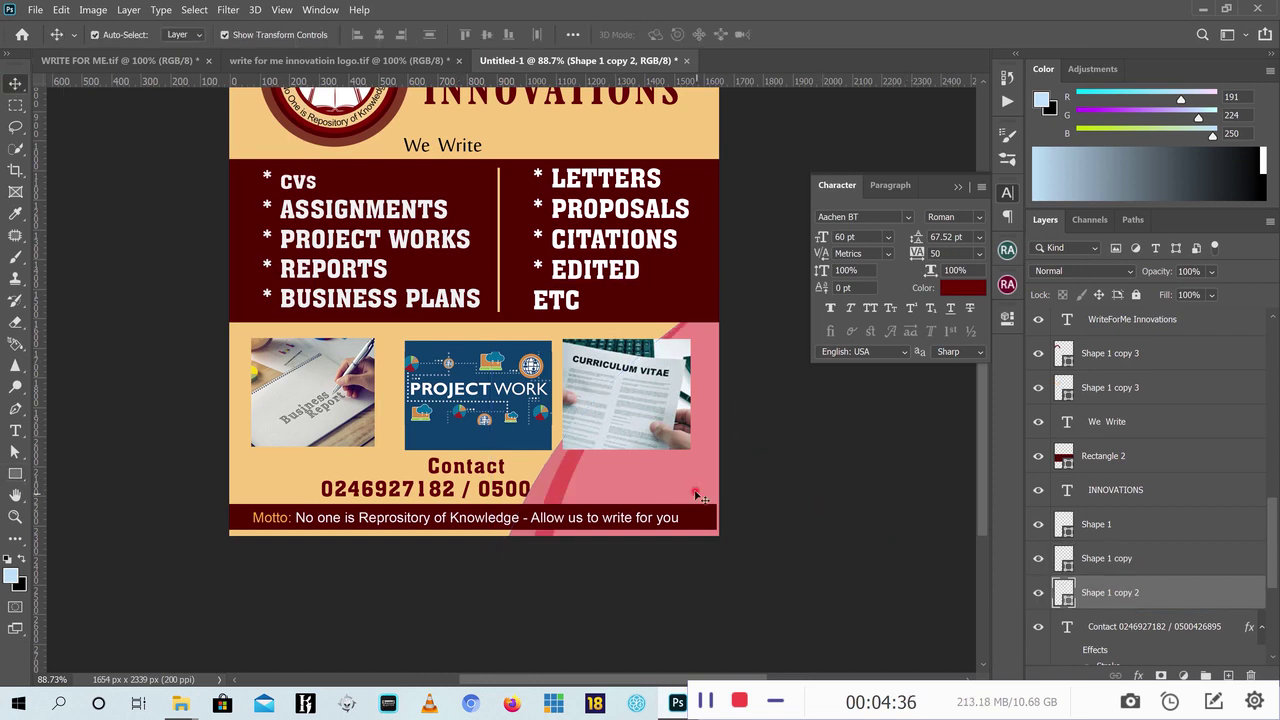
Step: Recolour the Shape 1 diagonal shape to darker red cc3f3f
click(1070, 528)
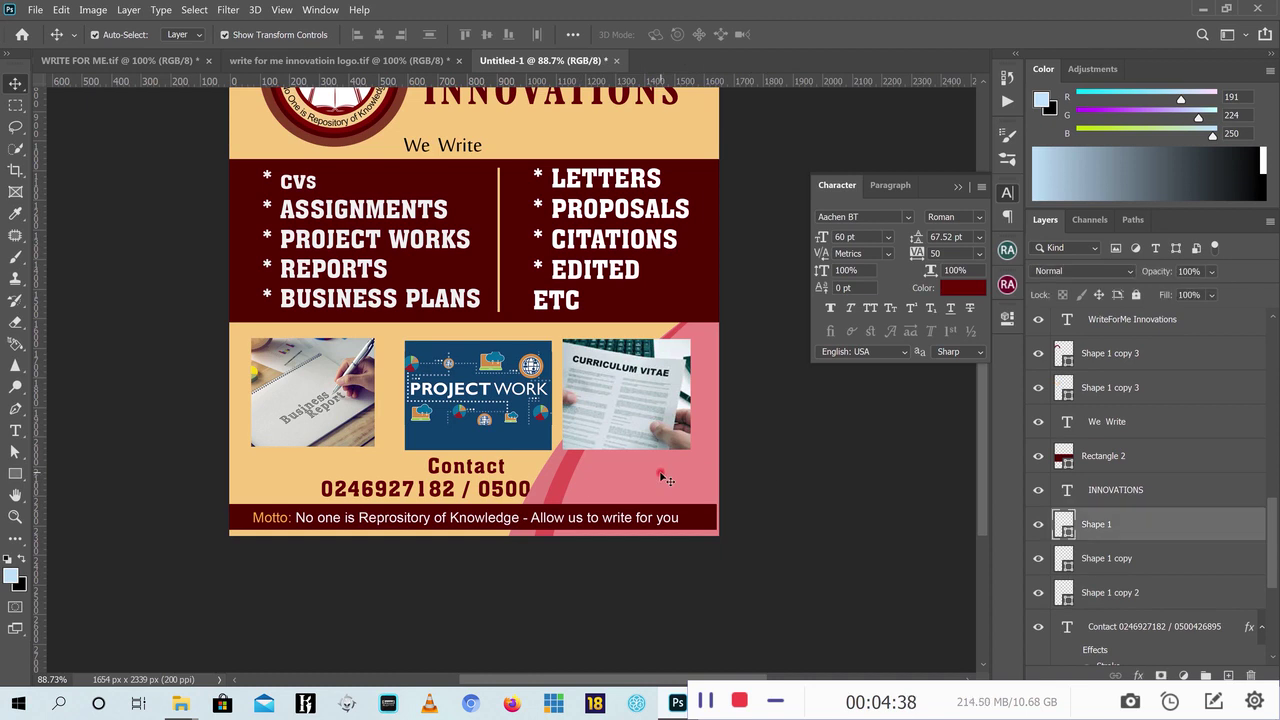
double_click(1067, 527)
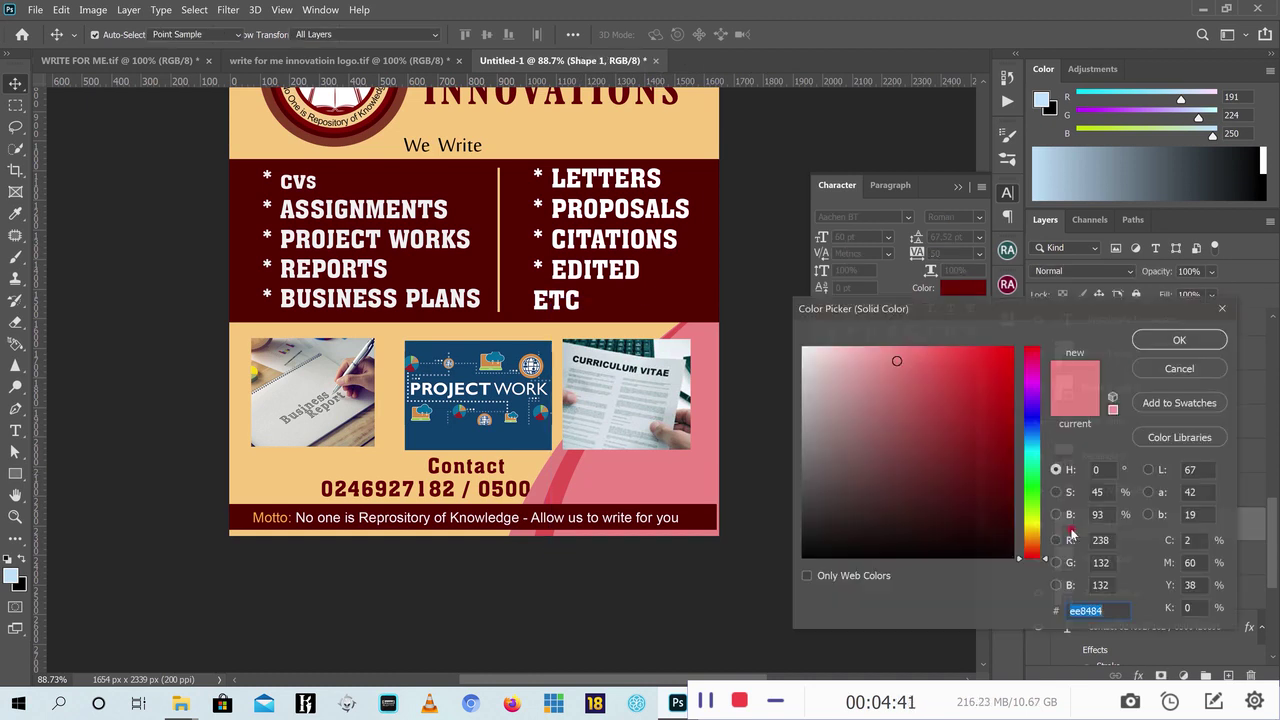
click(984, 431)
click(957, 400)
click(948, 389)
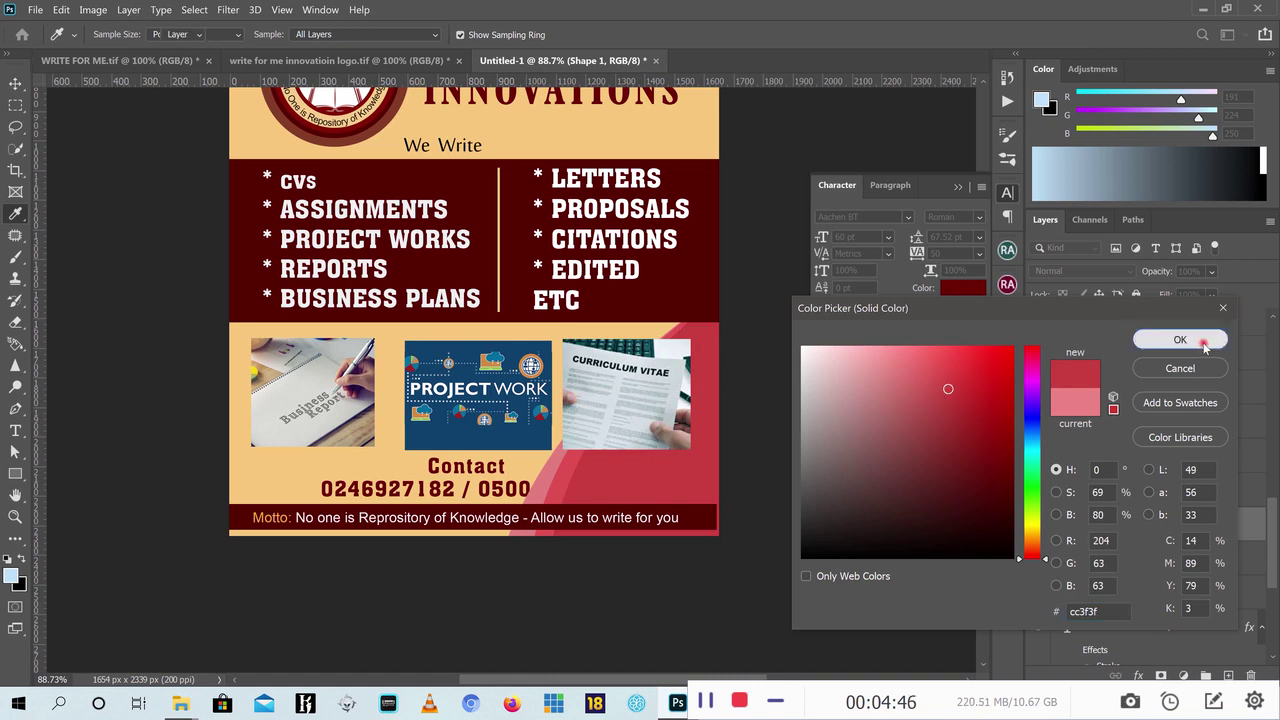
click(1205, 340)
click(960, 187)
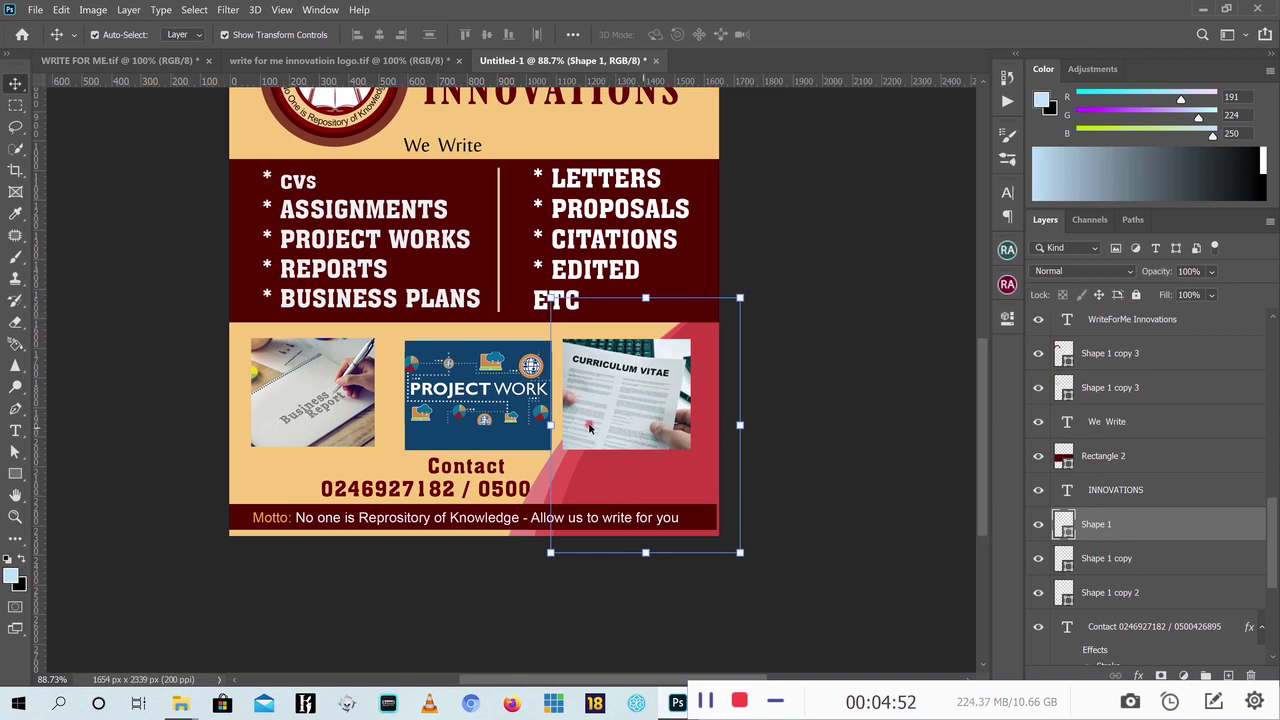
Step: Move the Contact text layer above the diagonal shapes and fit the whole flyer in view
click(485, 473)
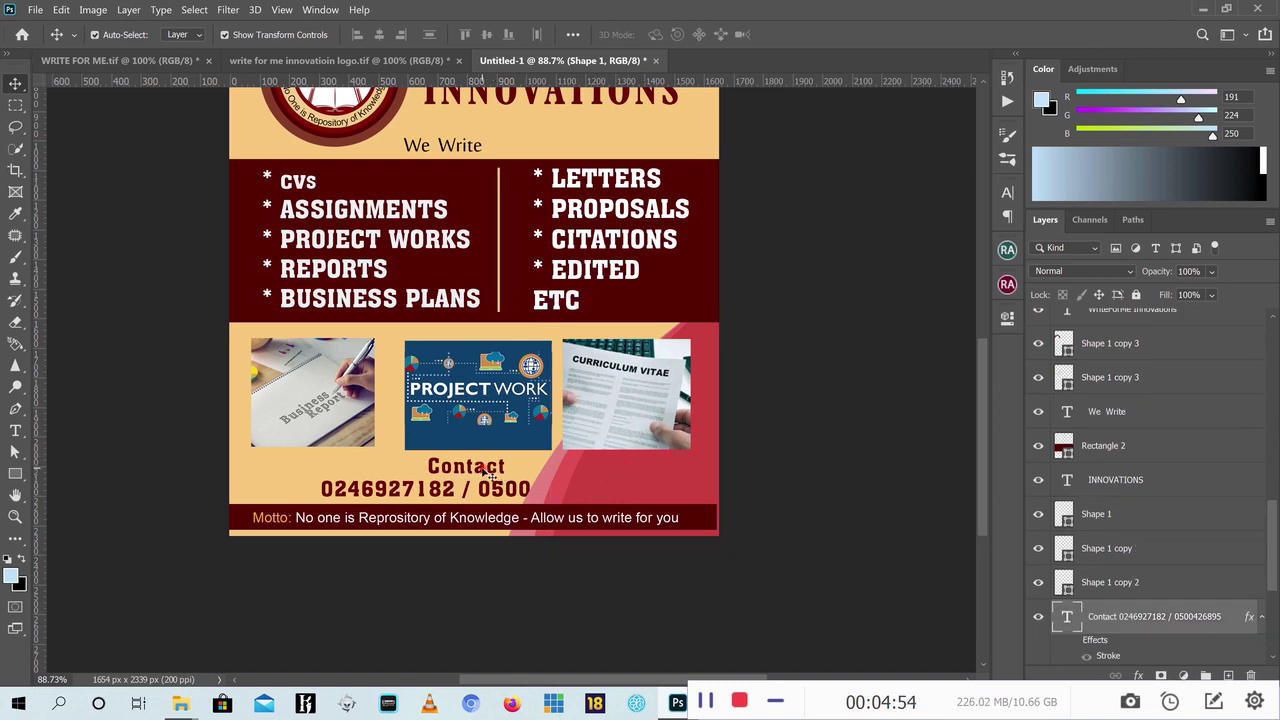
drag(1150, 614, 1114, 362)
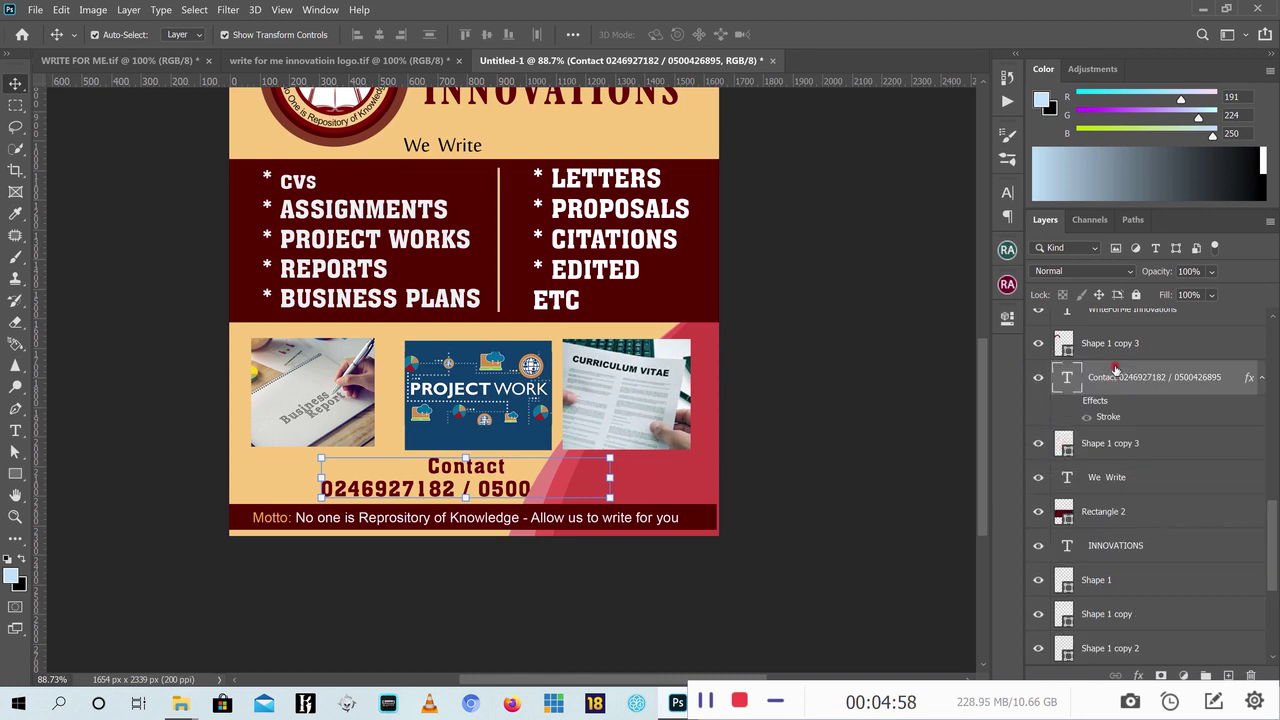
click(1115, 357)
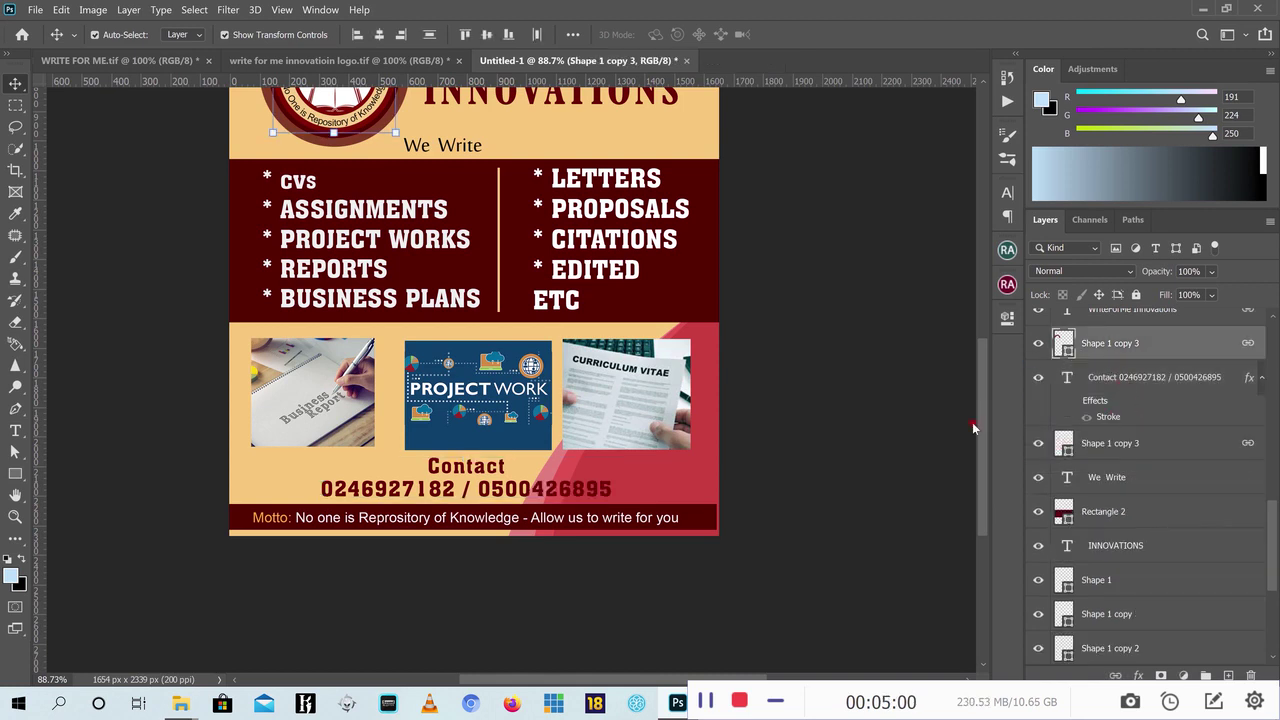
click(510, 498)
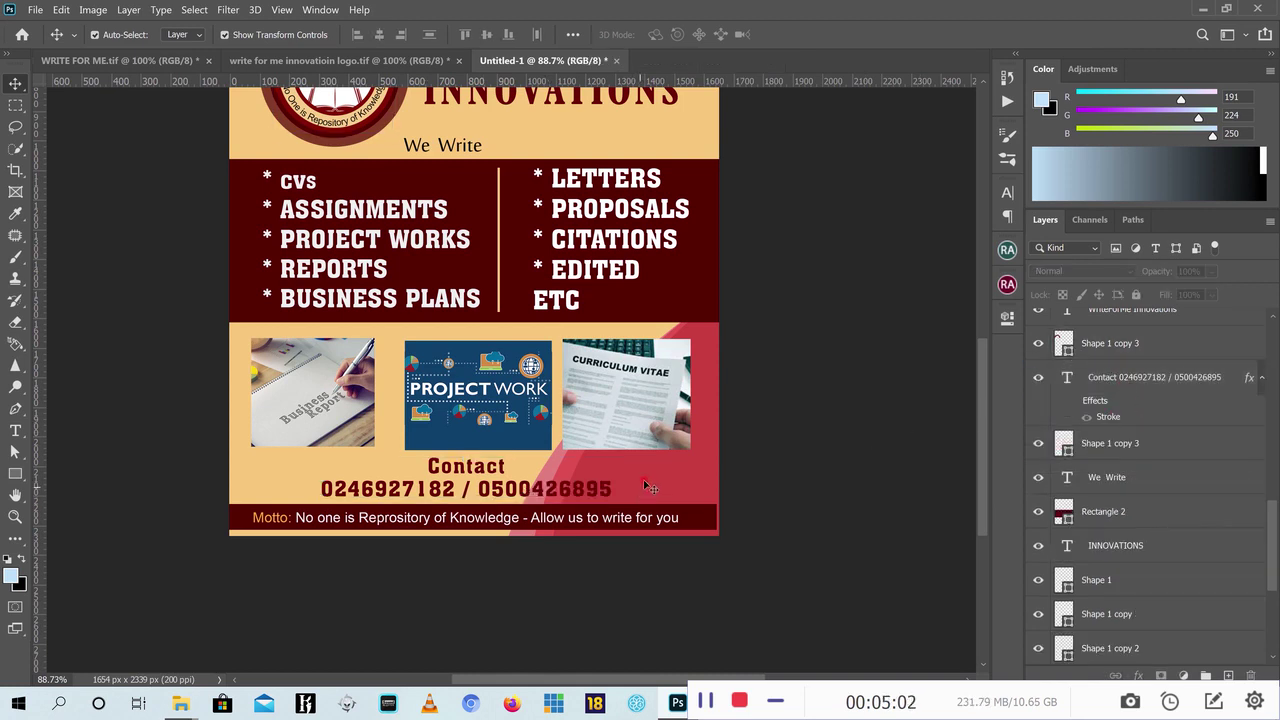
key(ctrl+0)
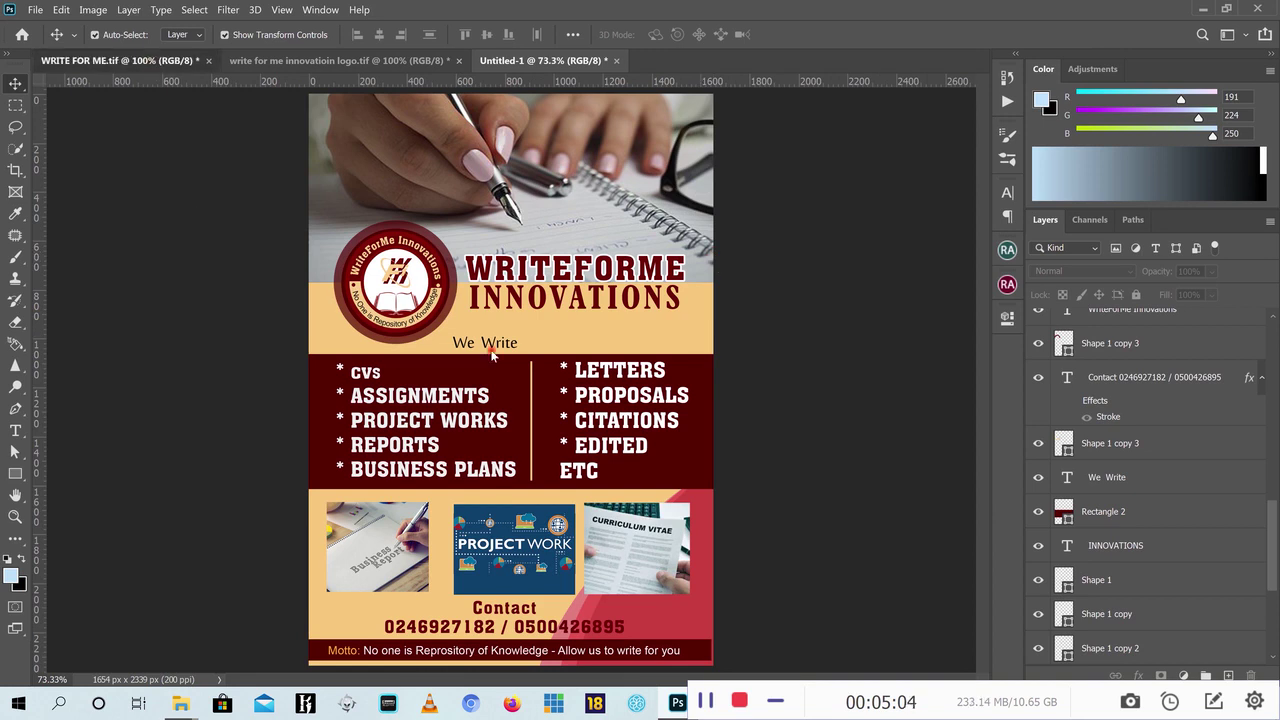
Step: Switch to WRITE FOR ME.tif and zoom in on Layer 6, the gold feather beside INNOVATIONS
key(ctrl+Tab)
scroll(688, 295, up, 5)
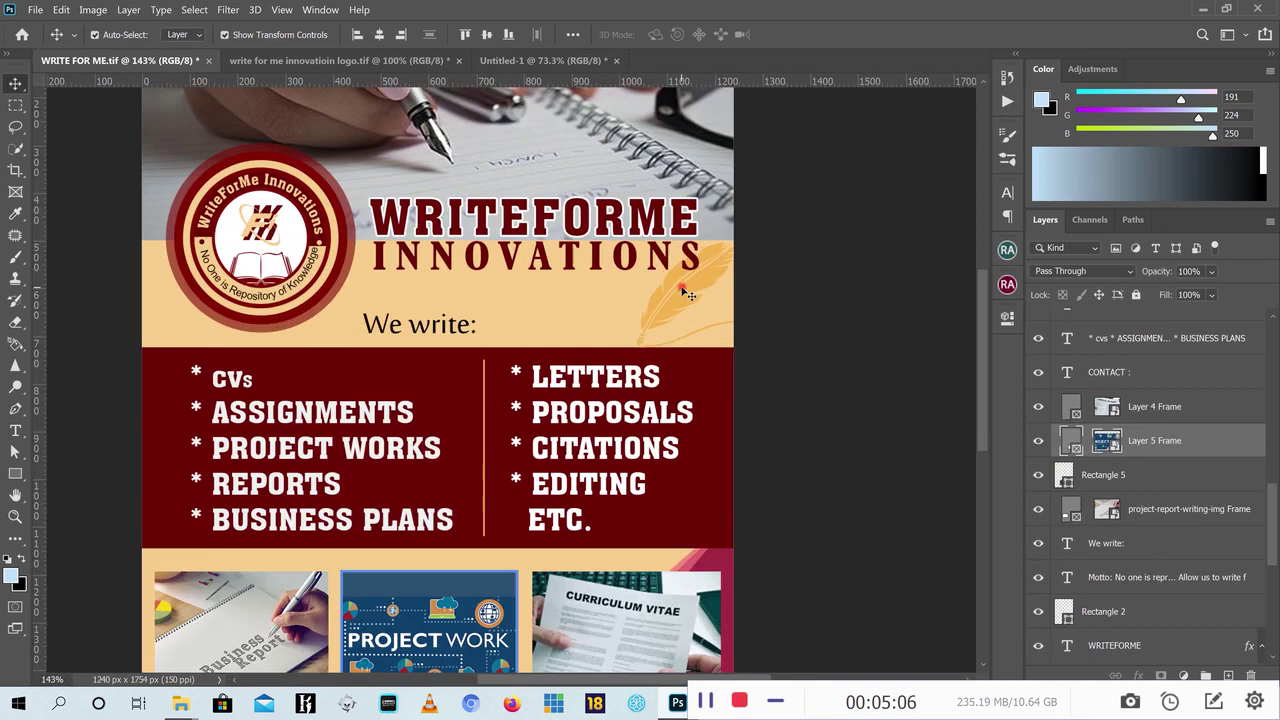
scroll(688, 295, up, 3)
click(678, 304)
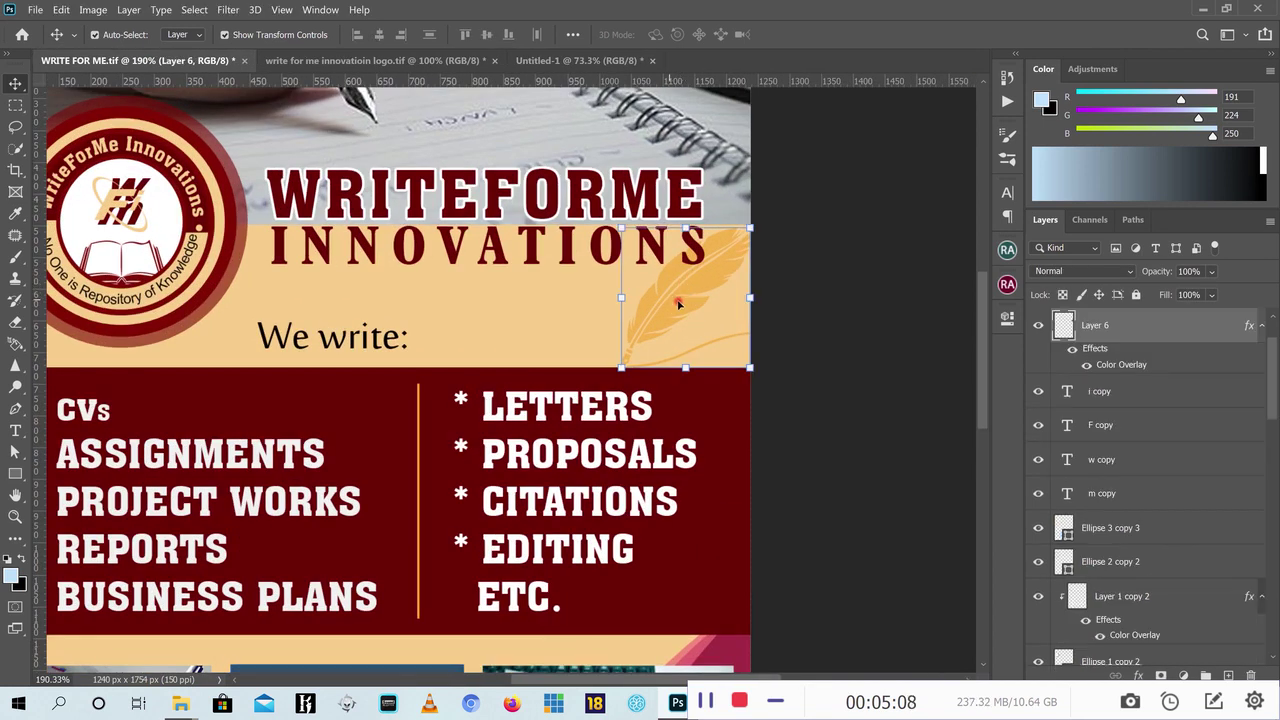
scroll(678, 304, down, 6)
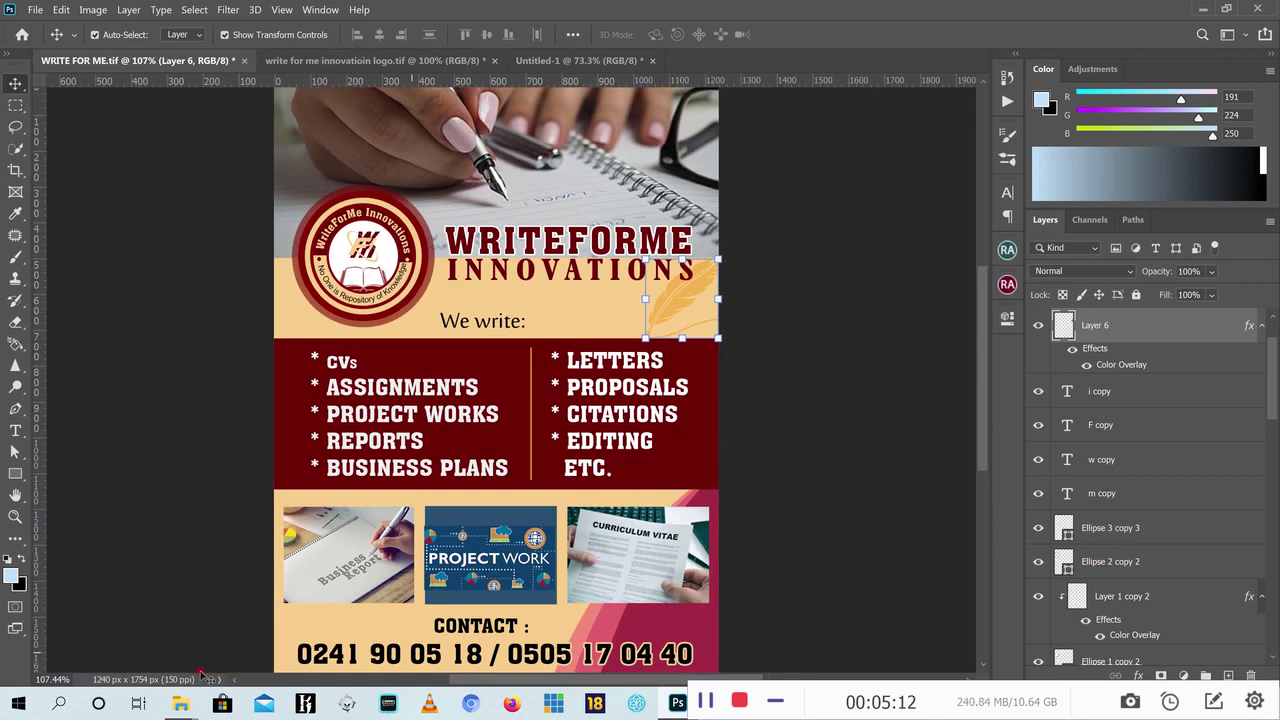
Step: Drag the quill-paper-pens image from Downloads onto the Photoshop taskbar icon to open it
mouse_move(182, 706)
click(140, 650)
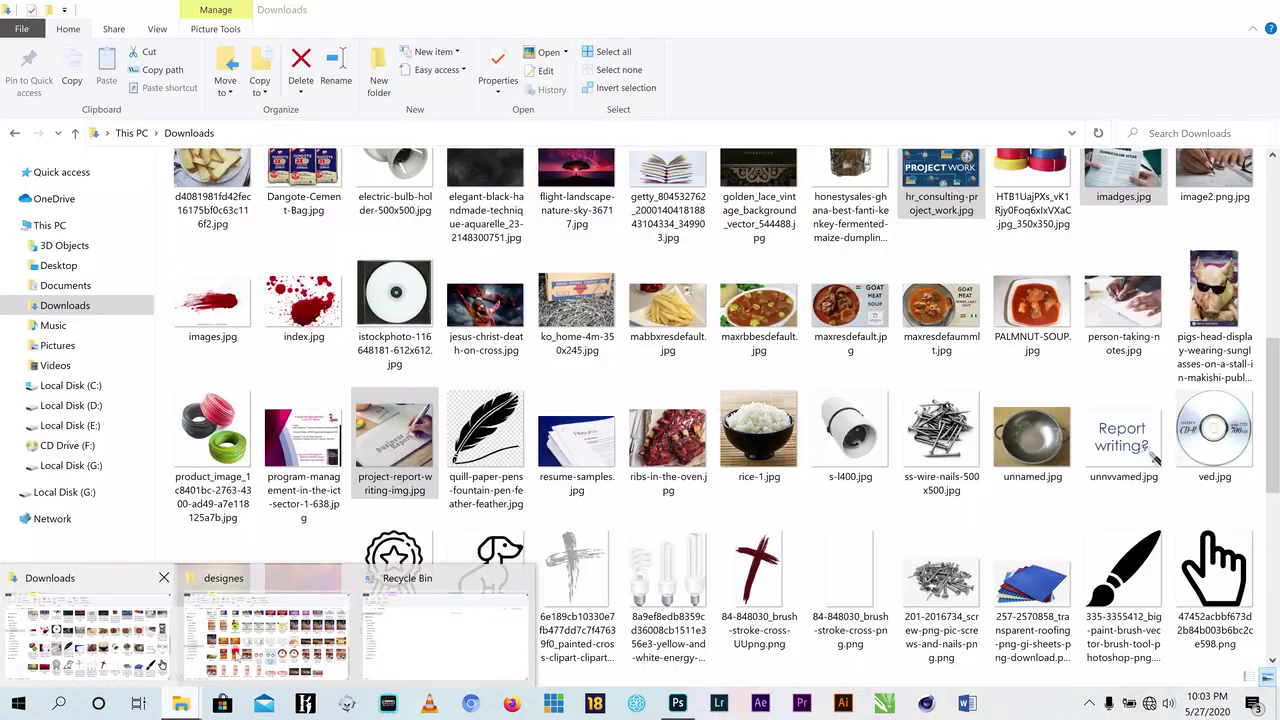
click(492, 440)
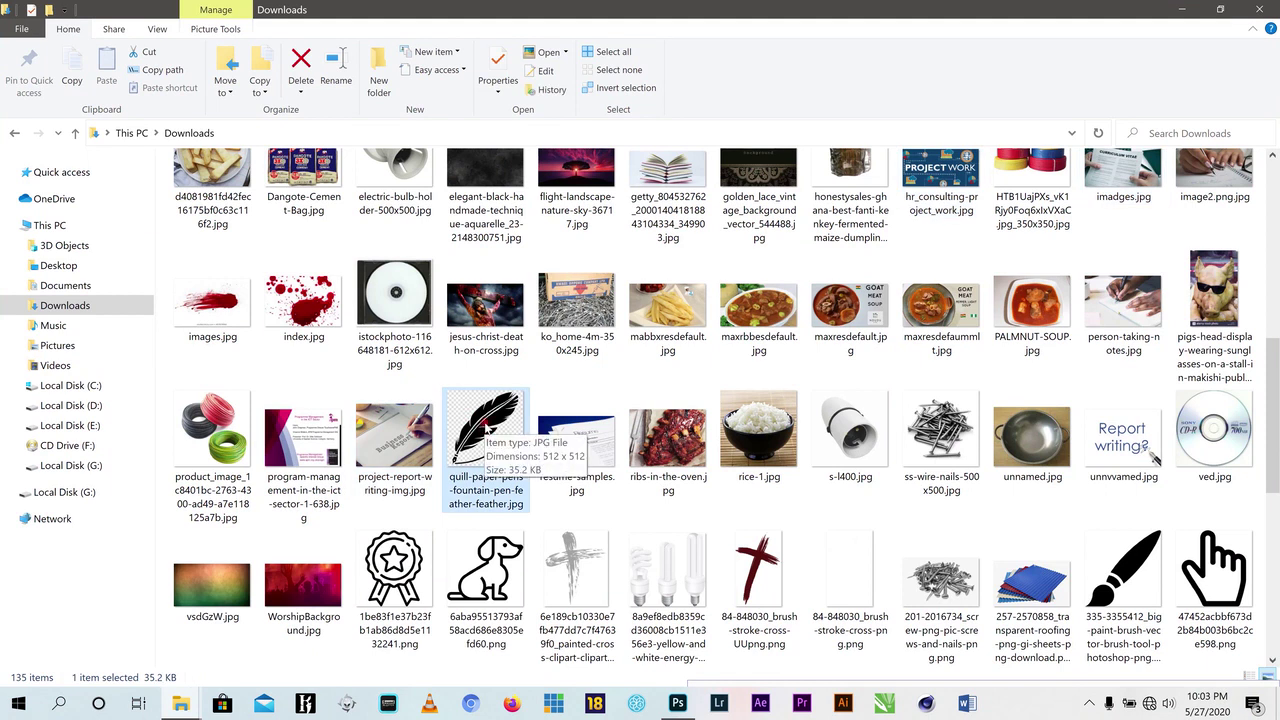
drag(490, 440, 750, 62)
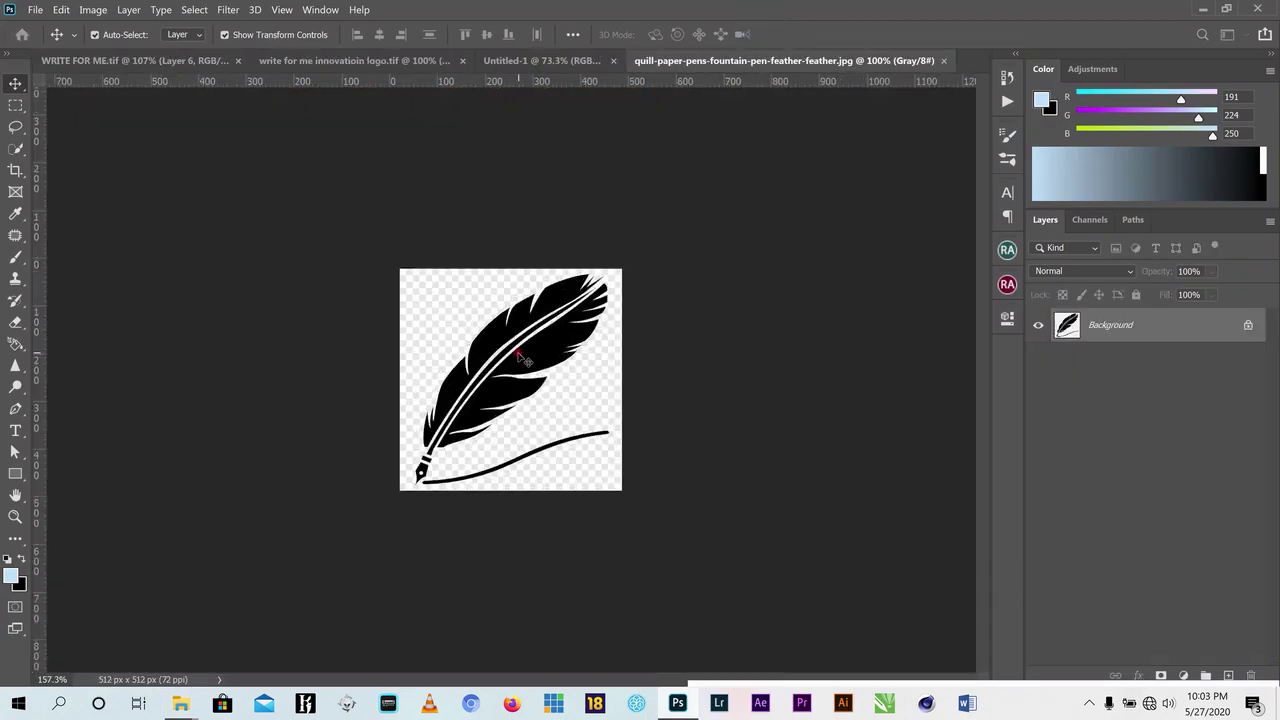
Step: Quick-select the black feather from its upper tip down to the nib with a smaller brush
click(14, 150)
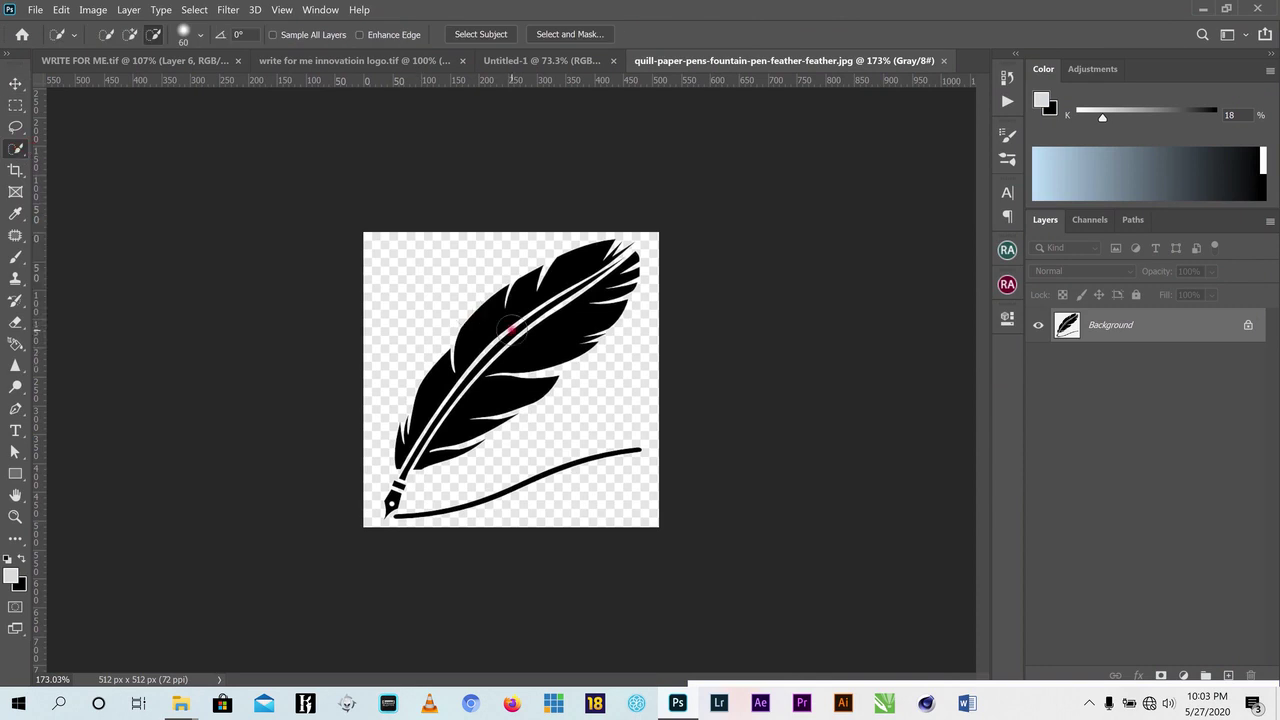
key(bracketleft)
key(bracketleft)
mouse_move(555, 338)
mouse_down()
mouse_move(595, 337)
mouse_move(541, 330)
mouse_move(572, 267)
mouse_up()
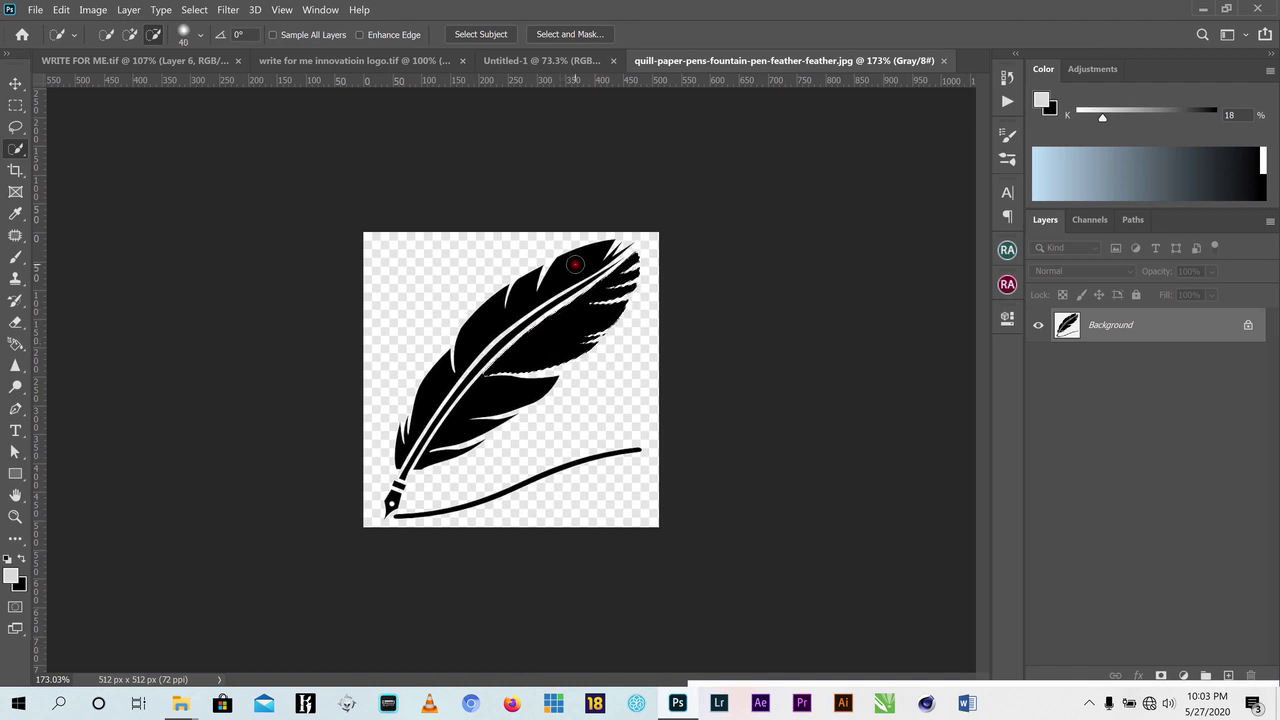
key(bracketleft)
key(bracketleft)
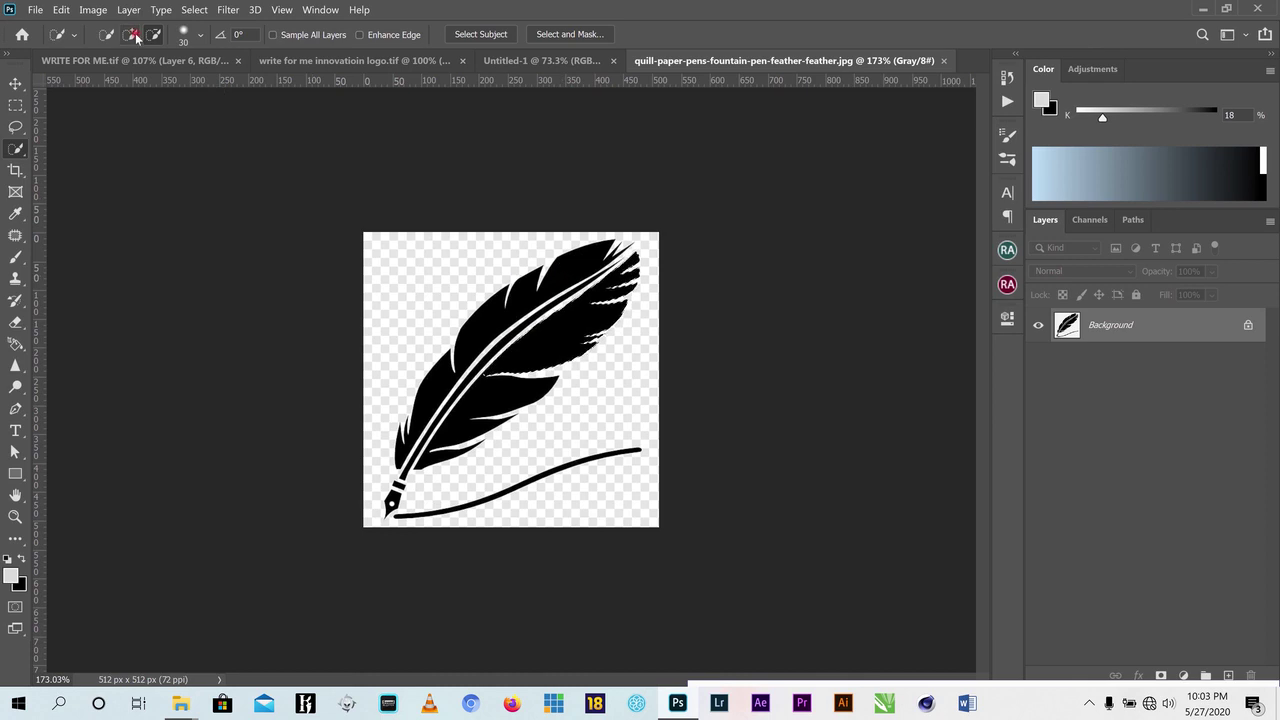
key(alt)
mouse_move(586, 249)
mouse_down()
mouse_move(565, 255)
mouse_move(594, 256)
mouse_move(517, 304)
mouse_up()
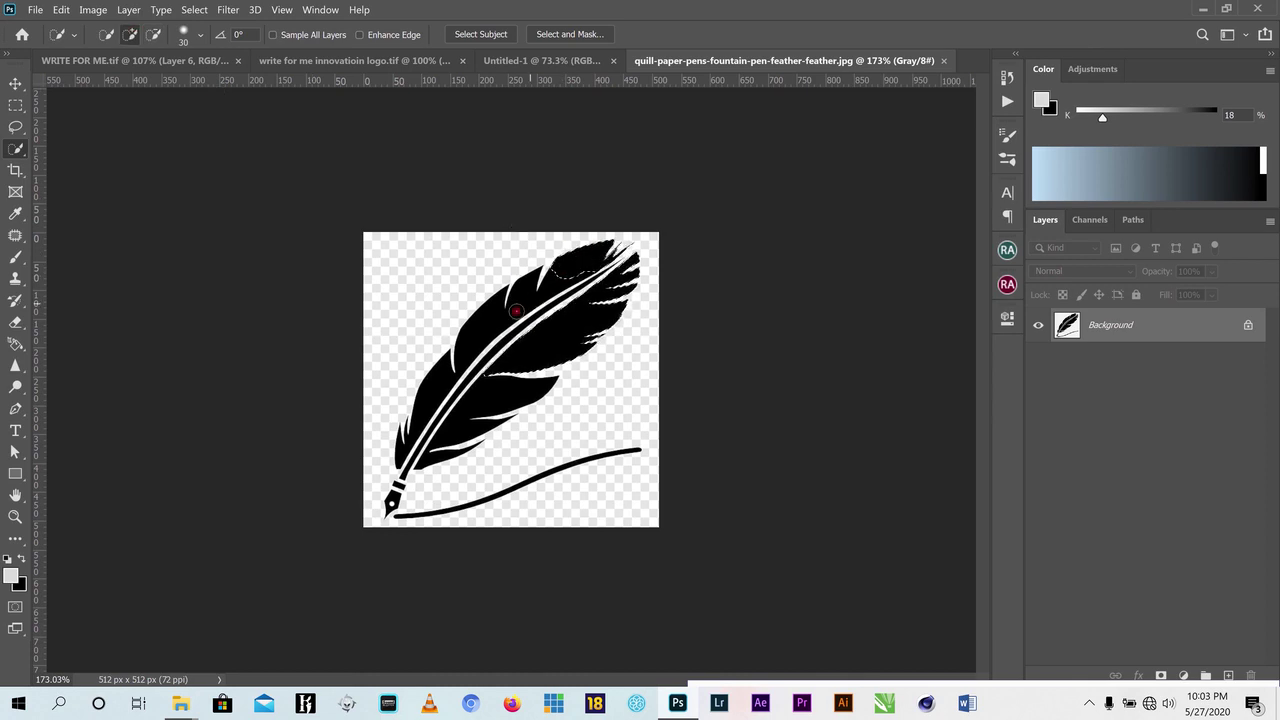
mouse_move(449, 388)
mouse_down()
mouse_move(427, 423)
mouse_move(450, 395)
mouse_move(446, 426)
mouse_move(477, 412)
mouse_up()
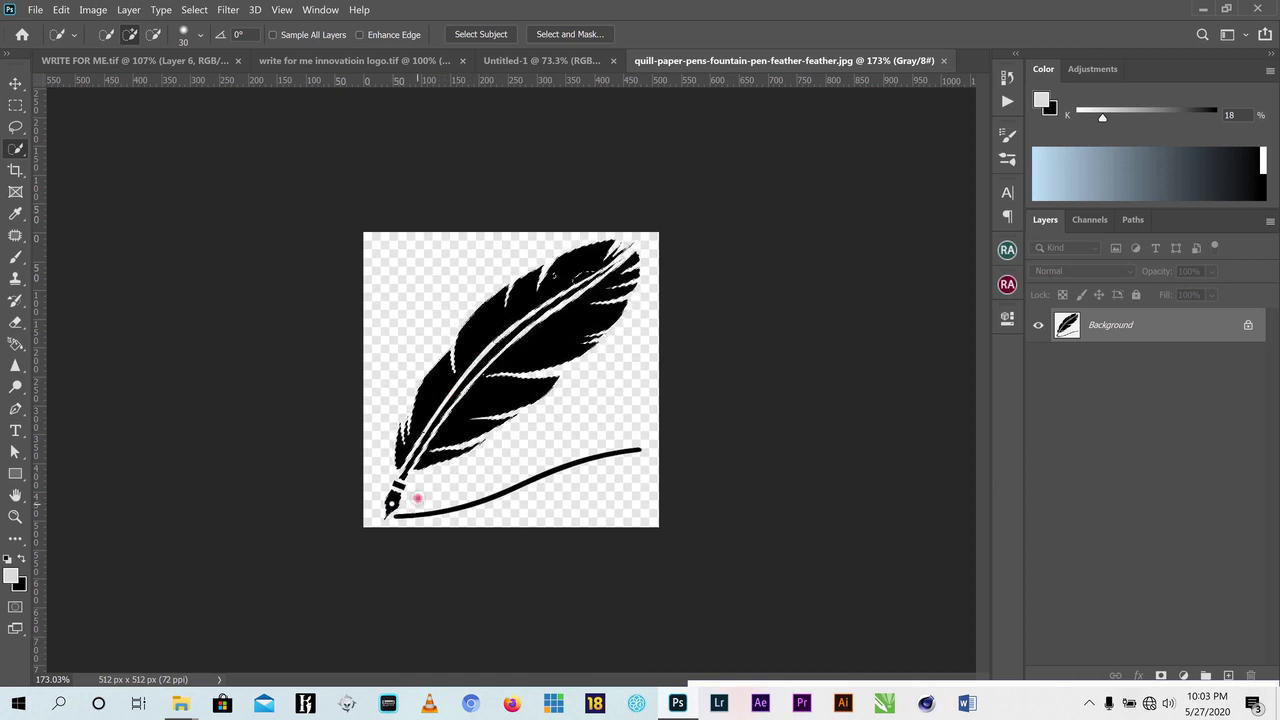
Step: Add the curved ink stroke to the selection, subtract stray areas, and fill the gap near the feather top
scroll(445, 508, up, 3)
key(bracketleft)
key(bracketleft)
key(bracketleft)
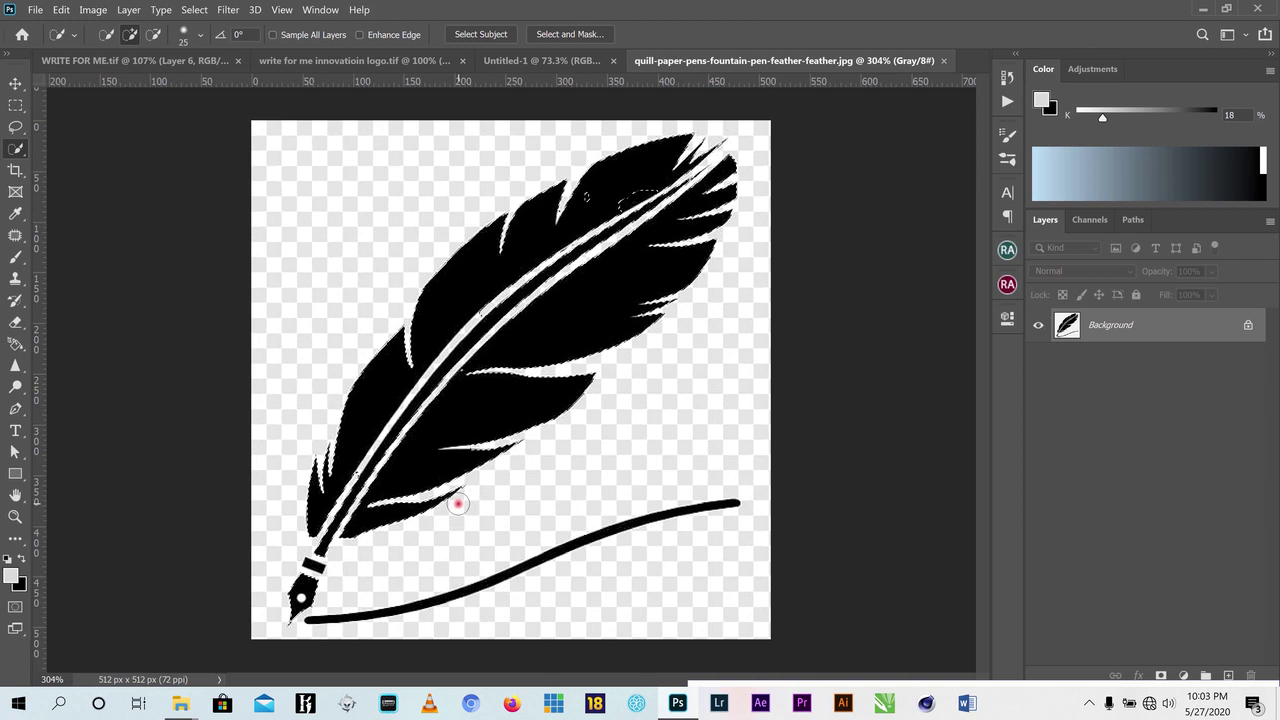
click(563, 553)
click(640, 524)
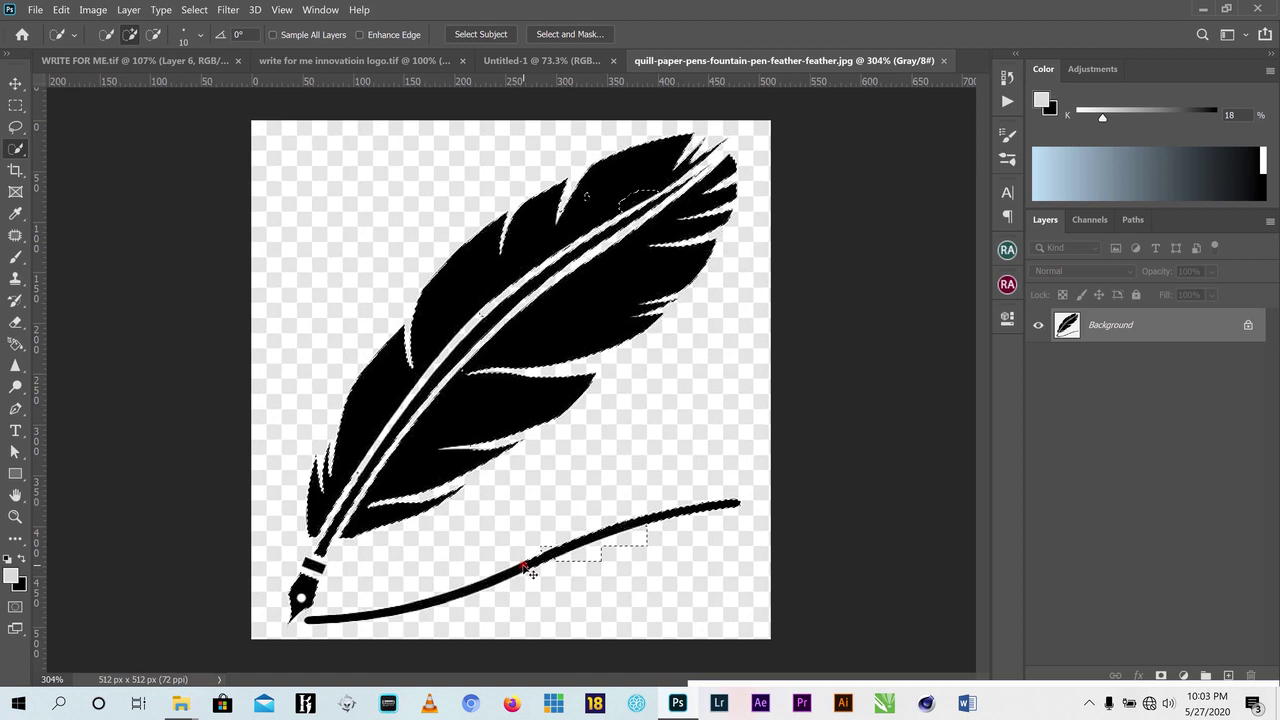
alt+click(535, 560)
click(577, 530)
click(154, 34)
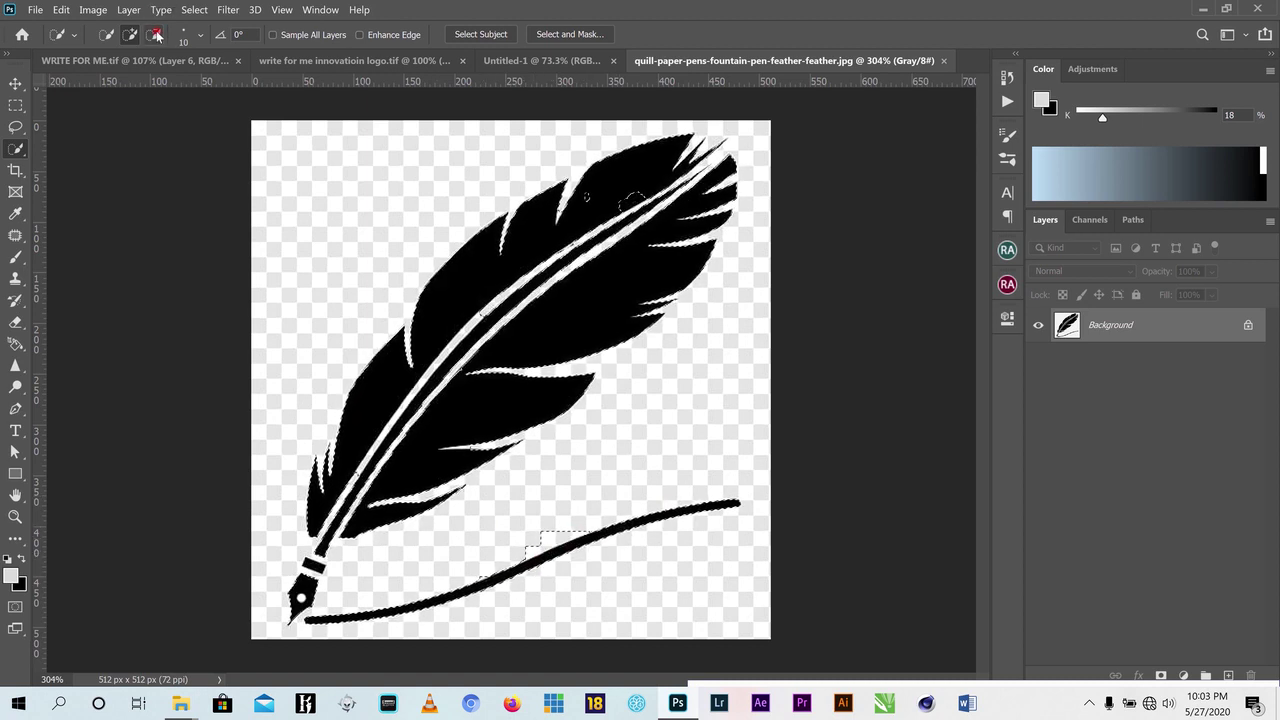
click(571, 524)
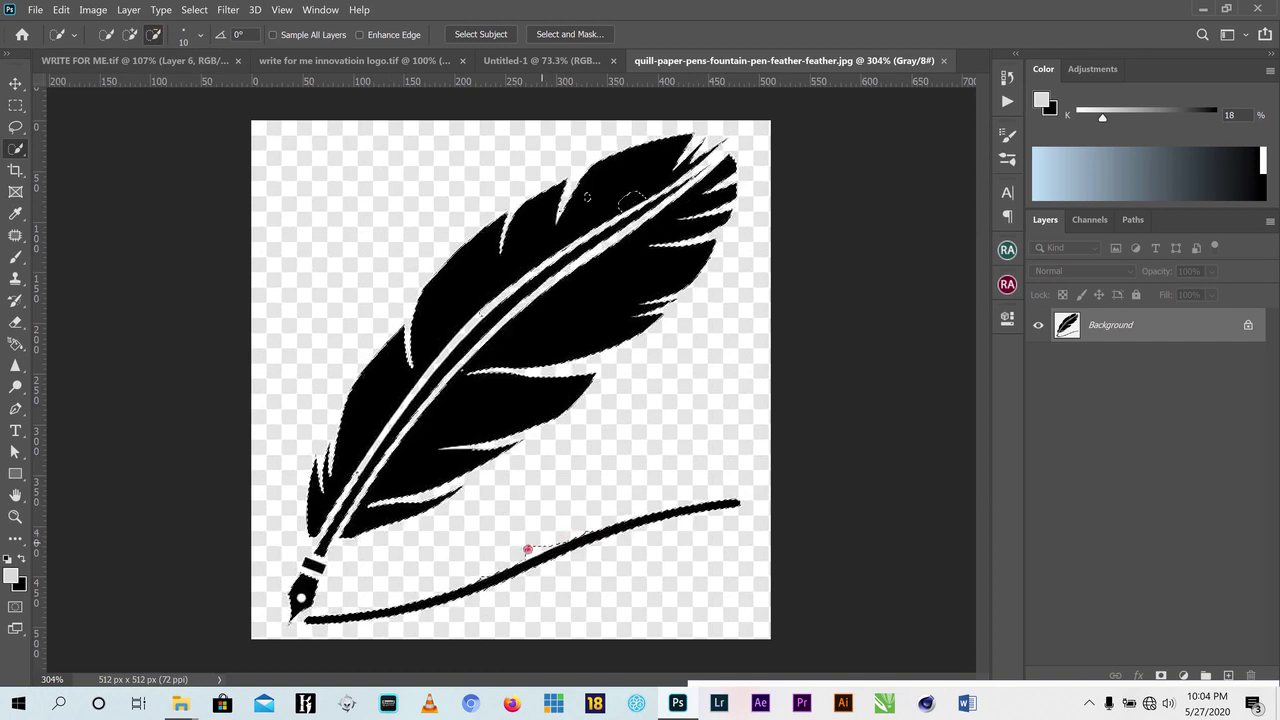
drag(528, 543, 572, 538)
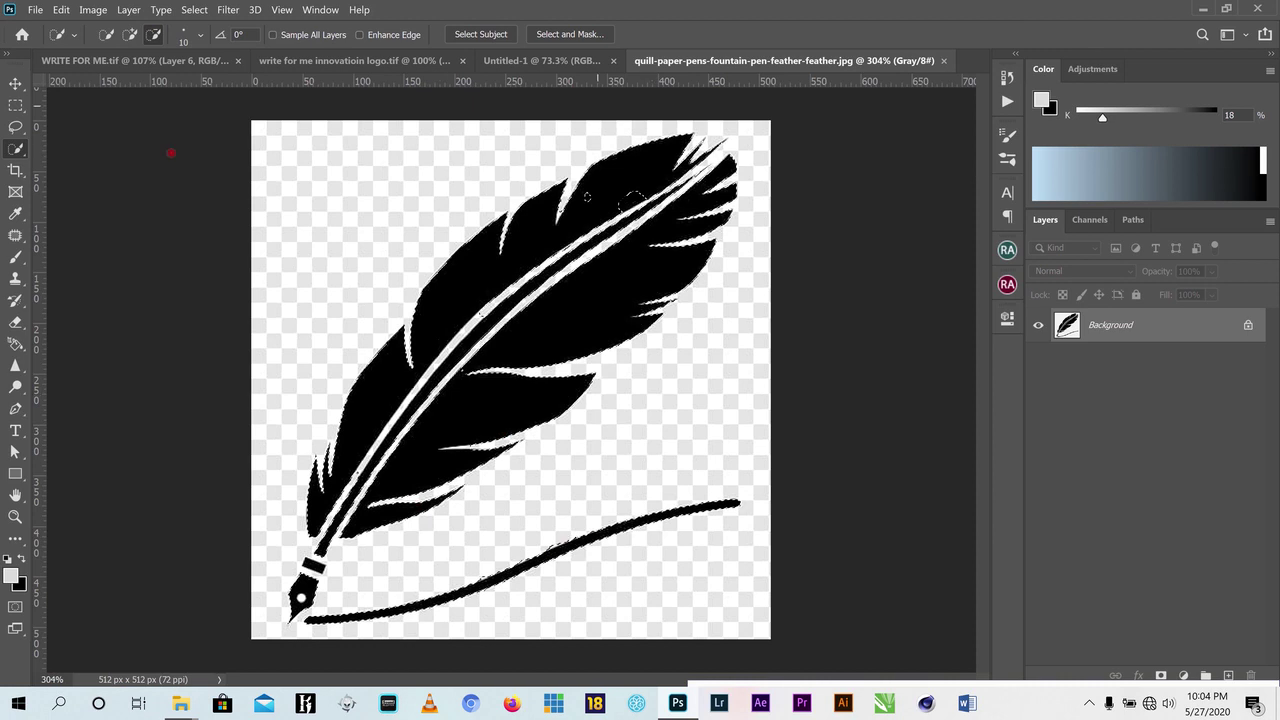
click(129, 34)
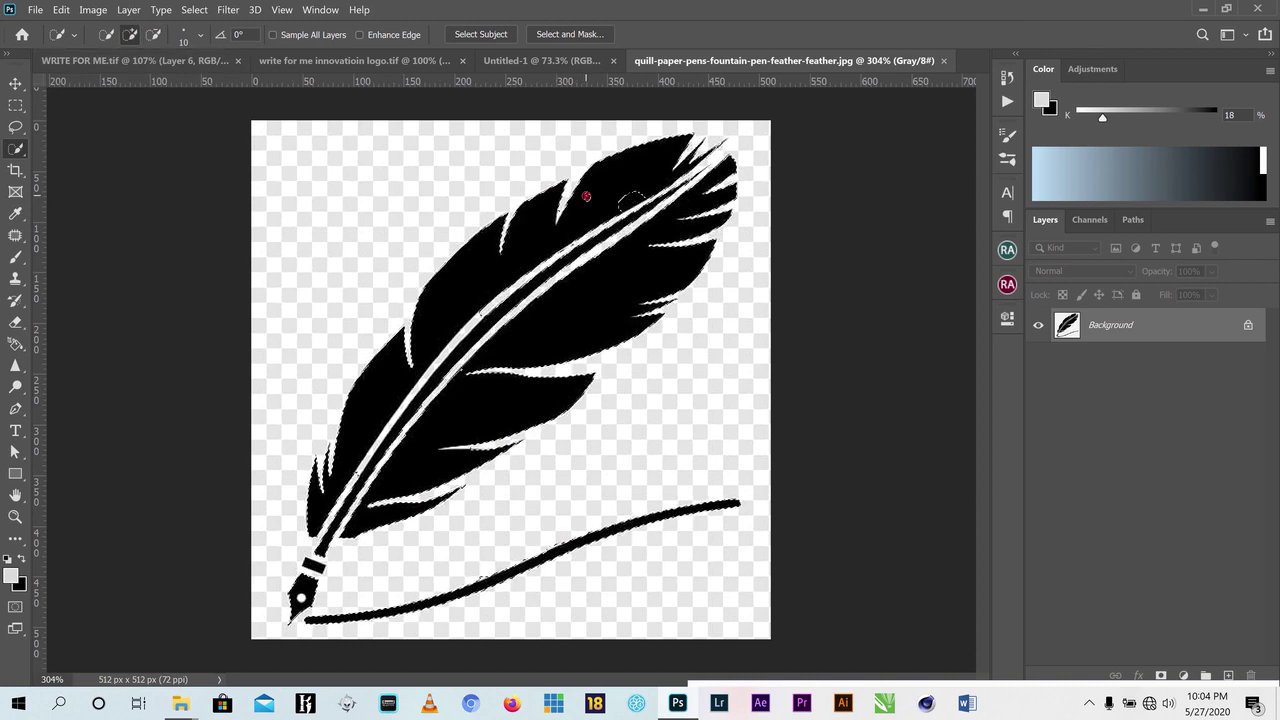
click(625, 197)
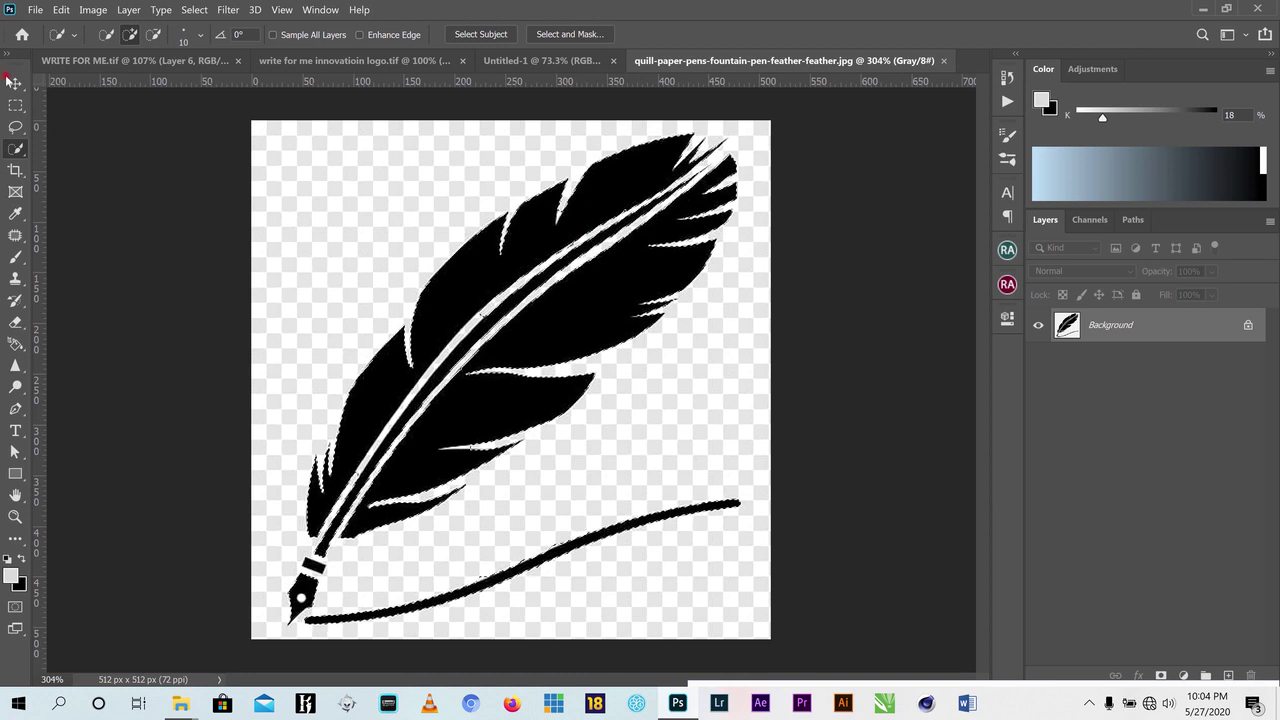
Step: Cut the selected quill onto its own layer with Layer Via Cut
key(v)
scroll(530, 245, down, 1)
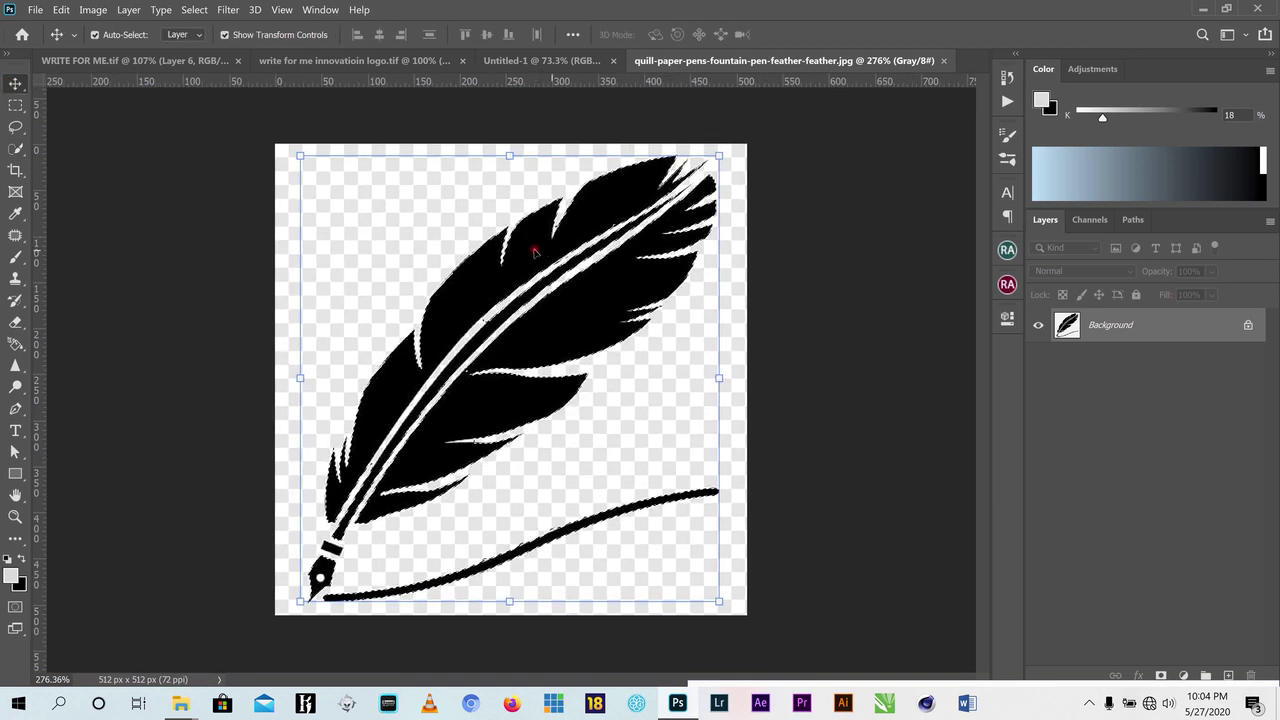
click(15, 104)
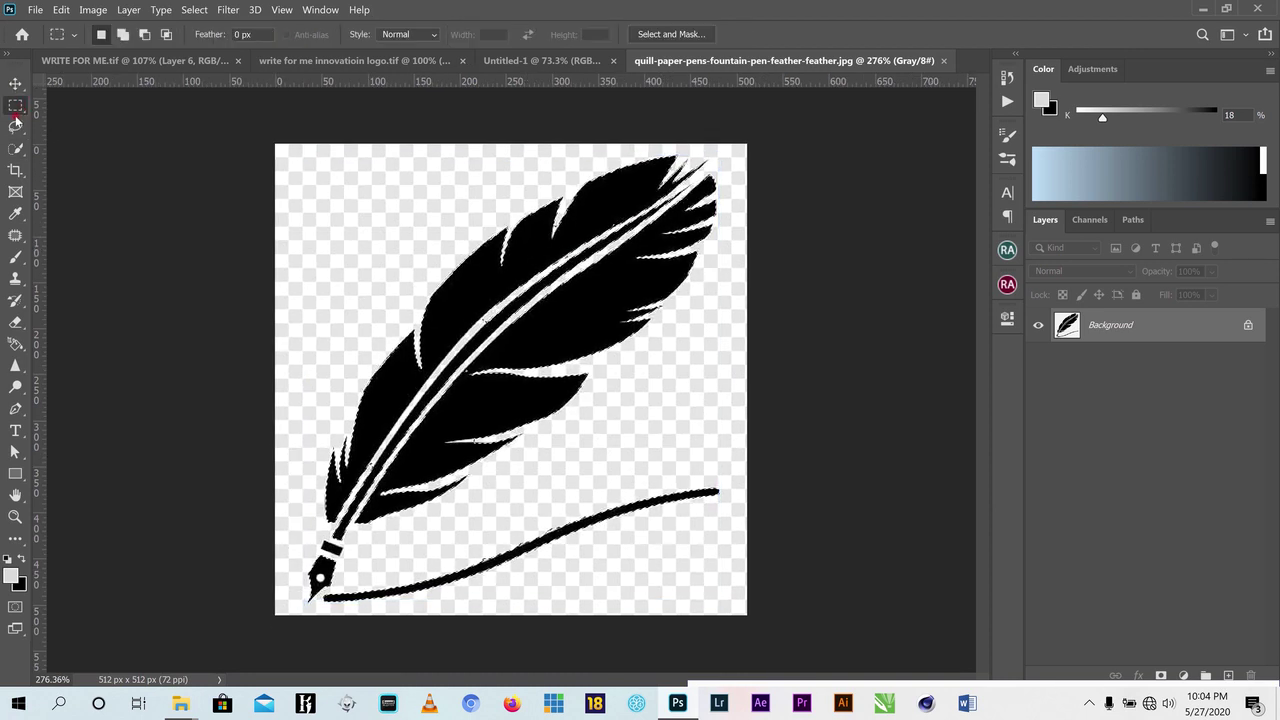
right_click(467, 286)
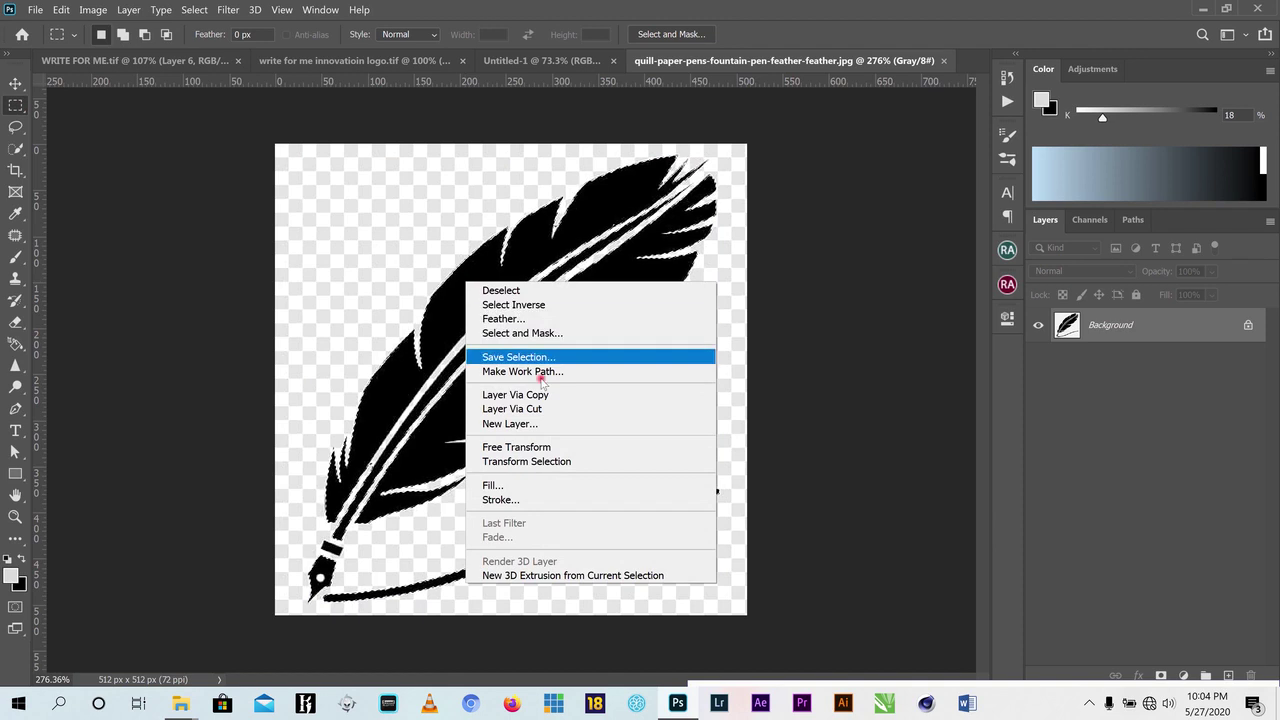
click(545, 410)
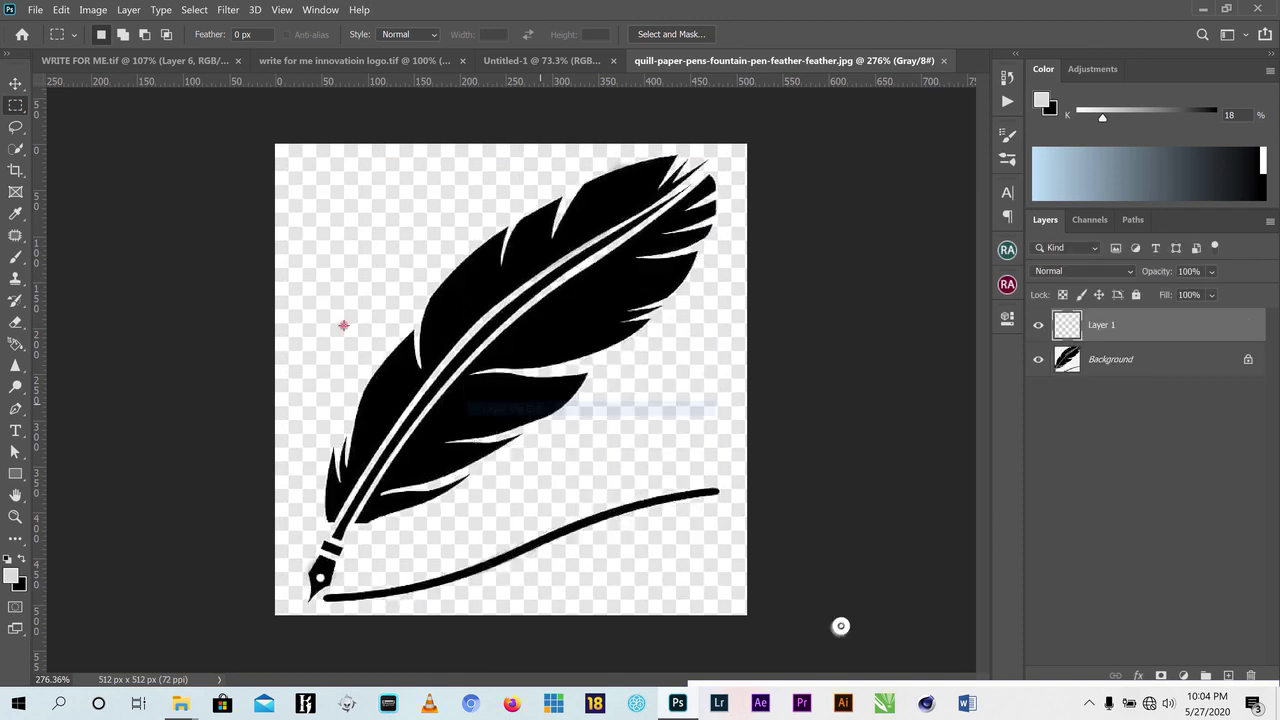
Step: Carry the quill into the Untitled-1 flyer, shrink it beside the INNOVATIONS title, and lower it in the layer stack
key(v)
scroll(457, 320, down, 3)
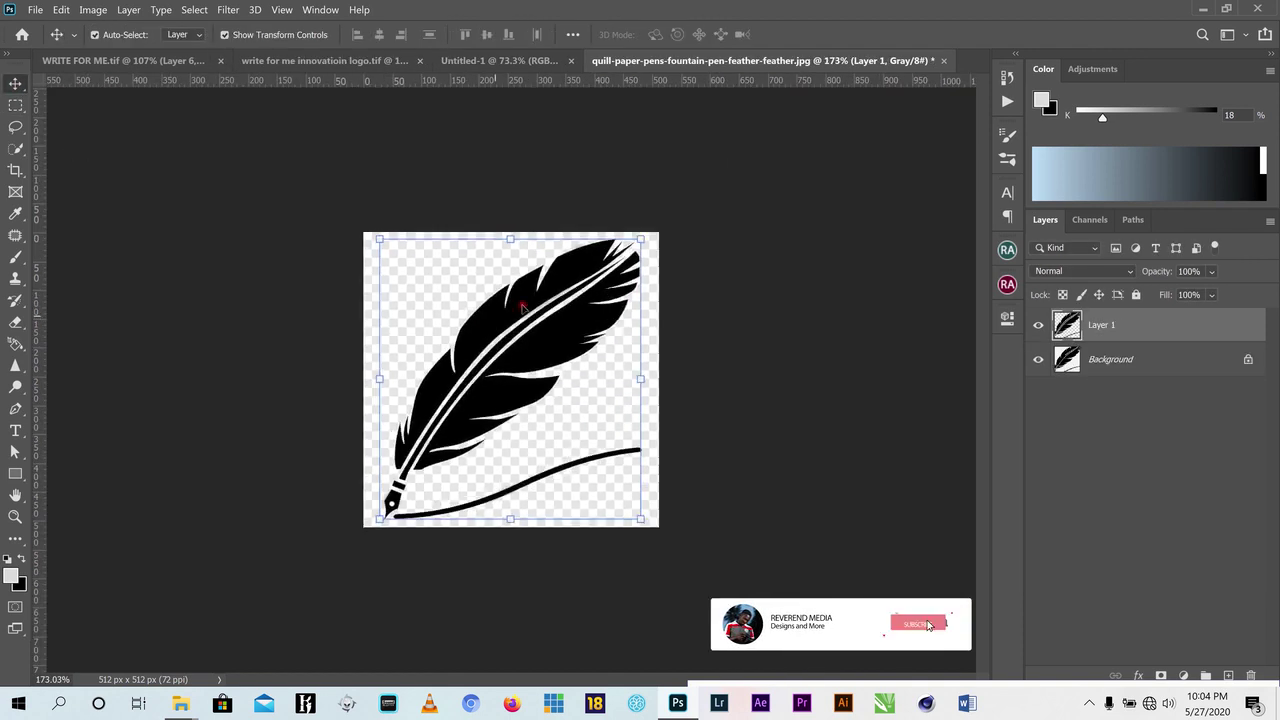
drag(360, 229, 592, 335)
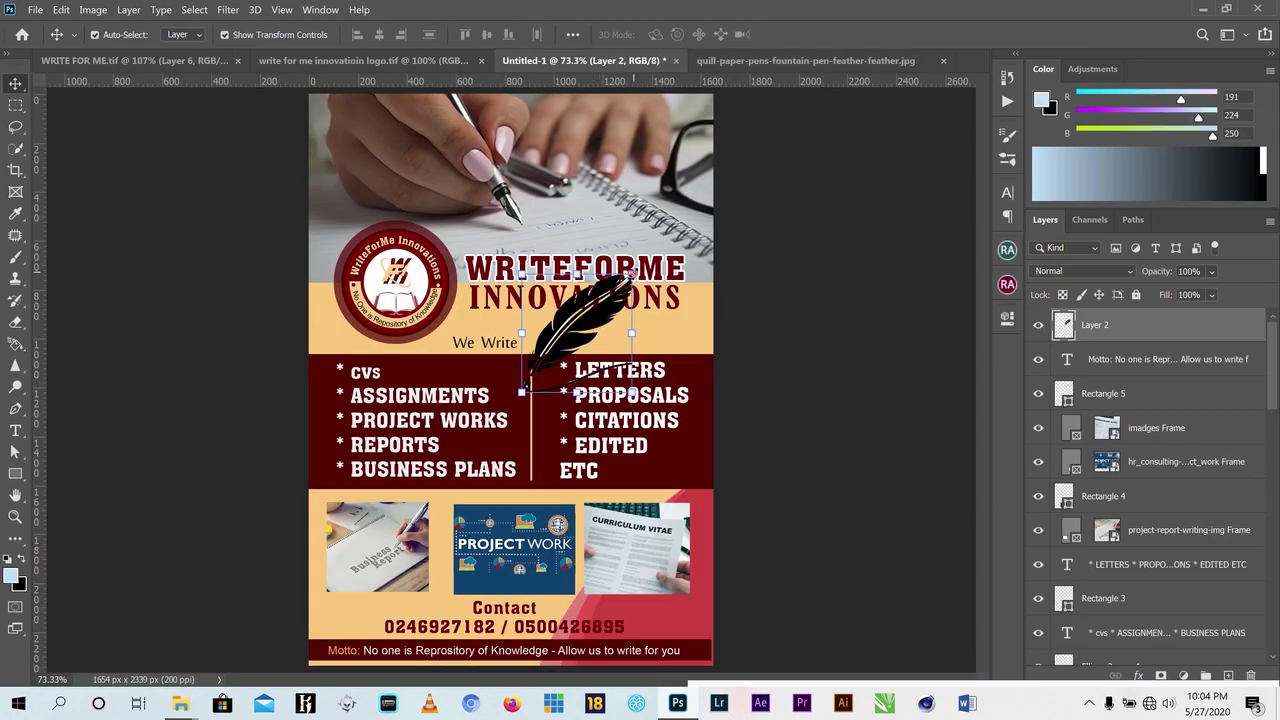
key(ctrl+t)
drag(631, 274, 709, 291)
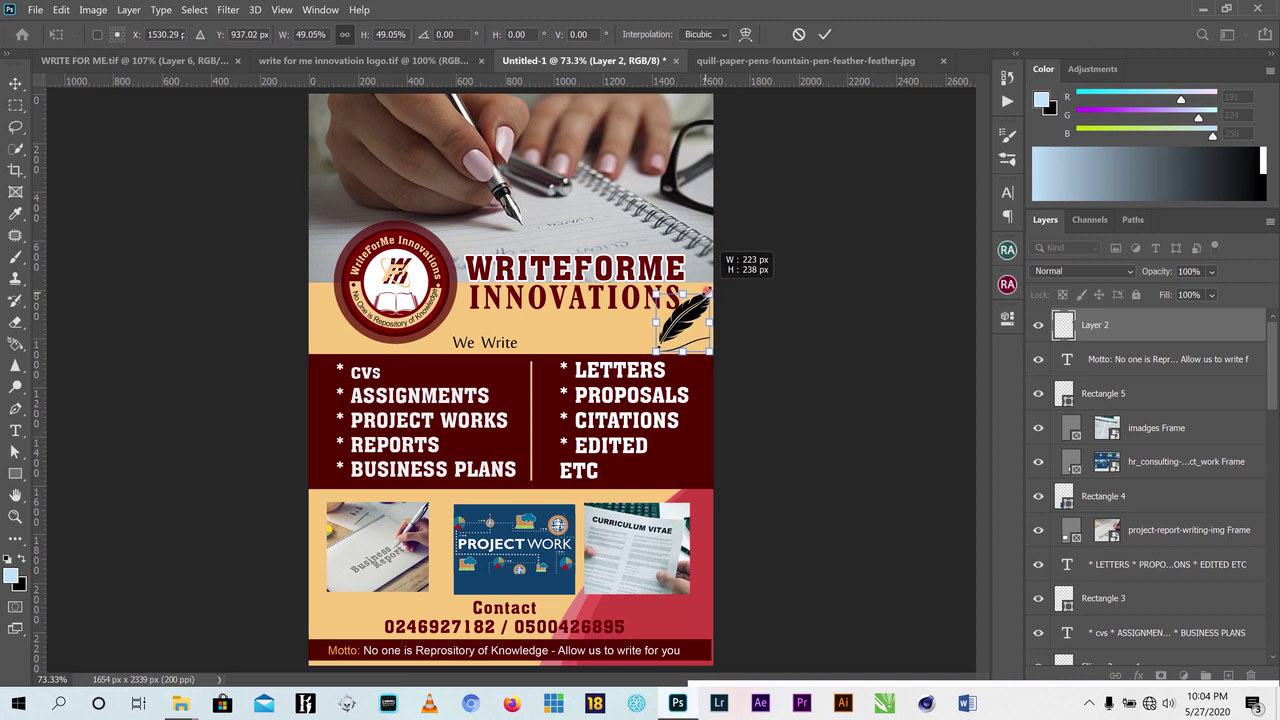
click(824, 34)
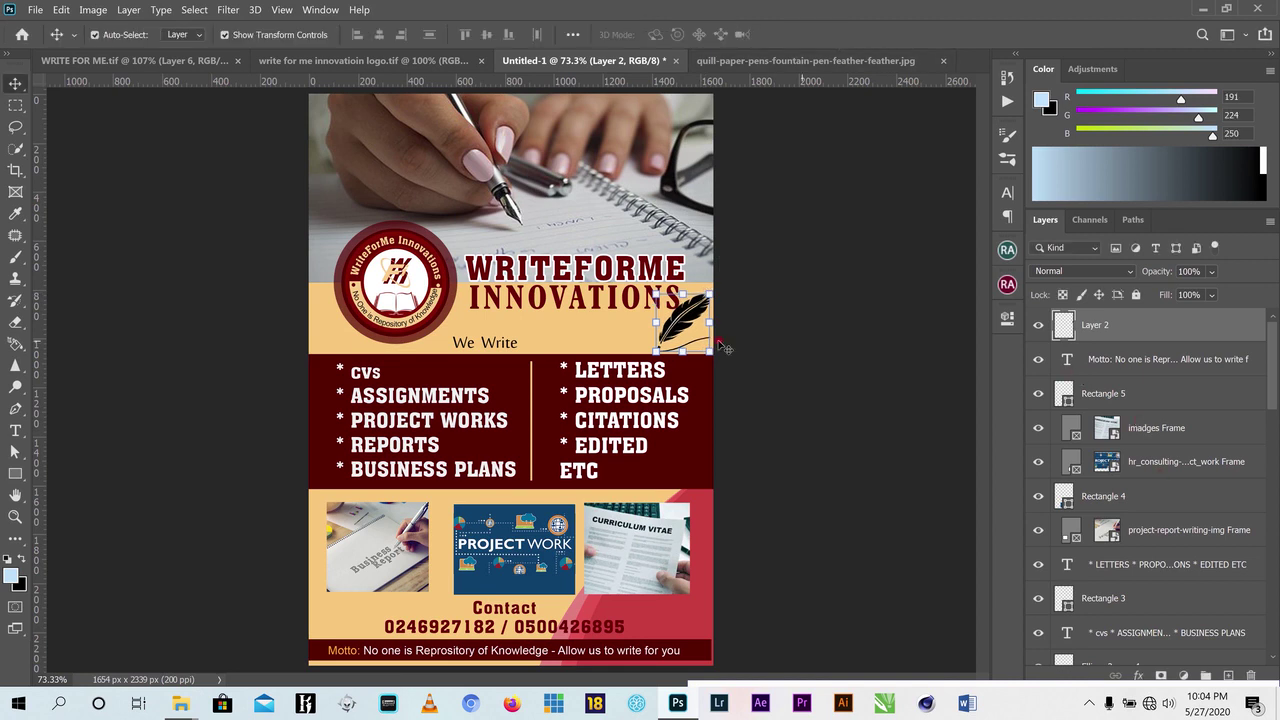
drag(1144, 329, 1165, 598)
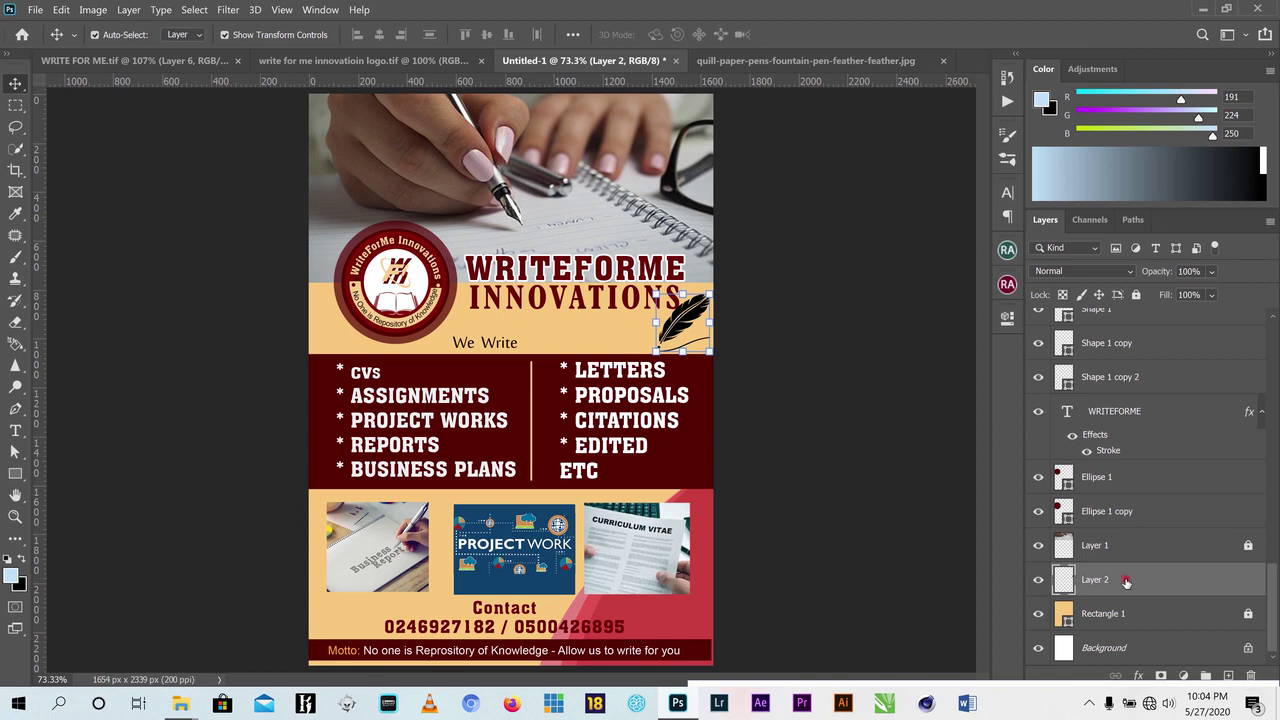
Step: Add a Color Overlay to Layer 2, sampling the beige band then deepening it to gold ecaf4f
click(1138, 676)
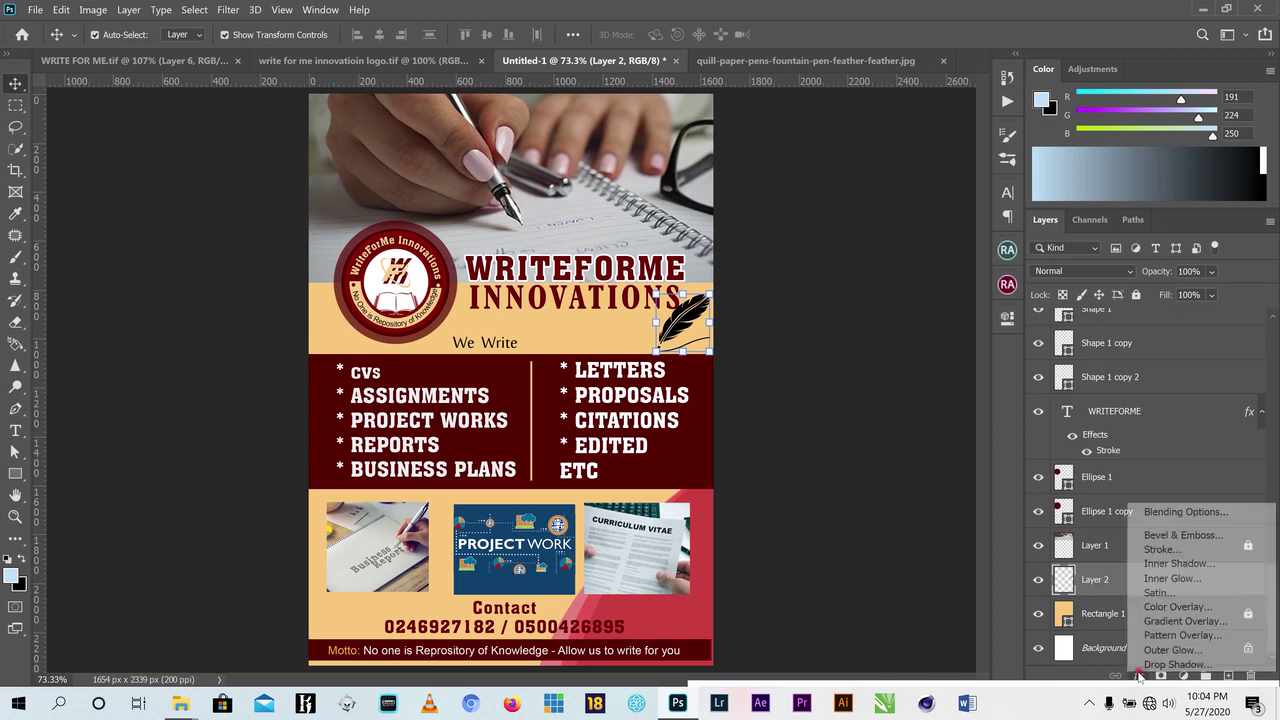
click(1170, 606)
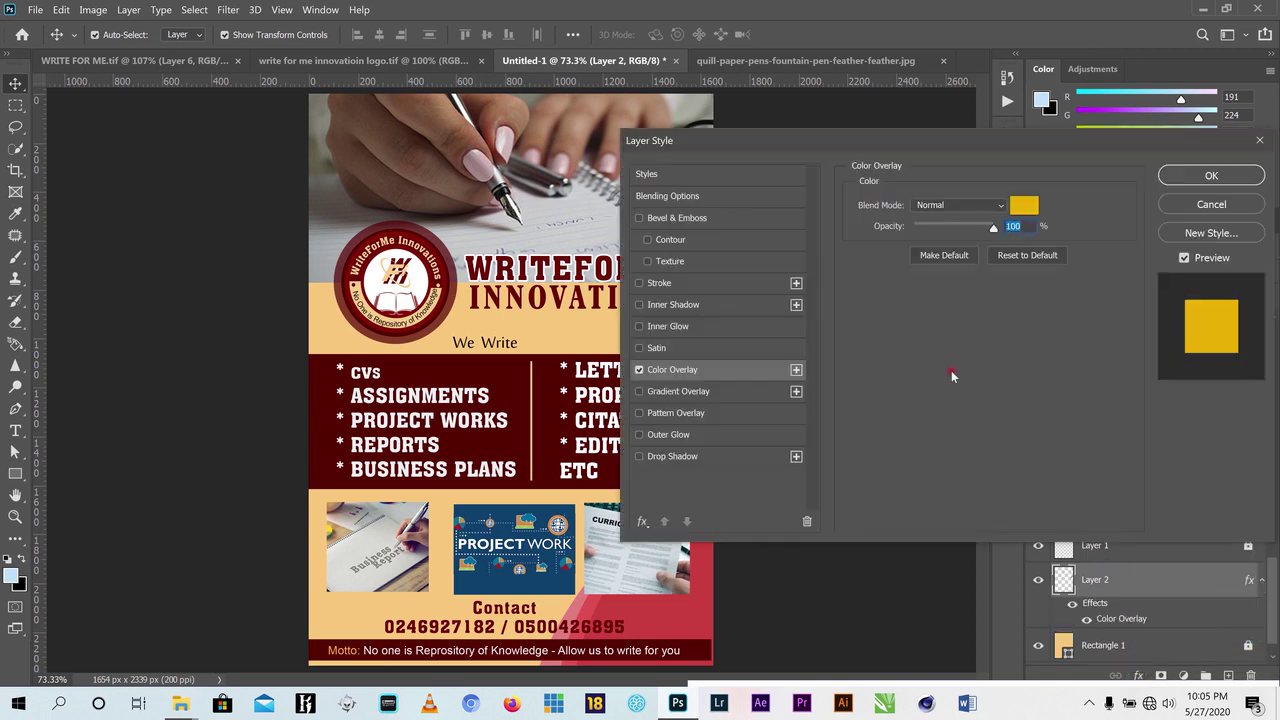
drag(856, 136, 1065, 147)
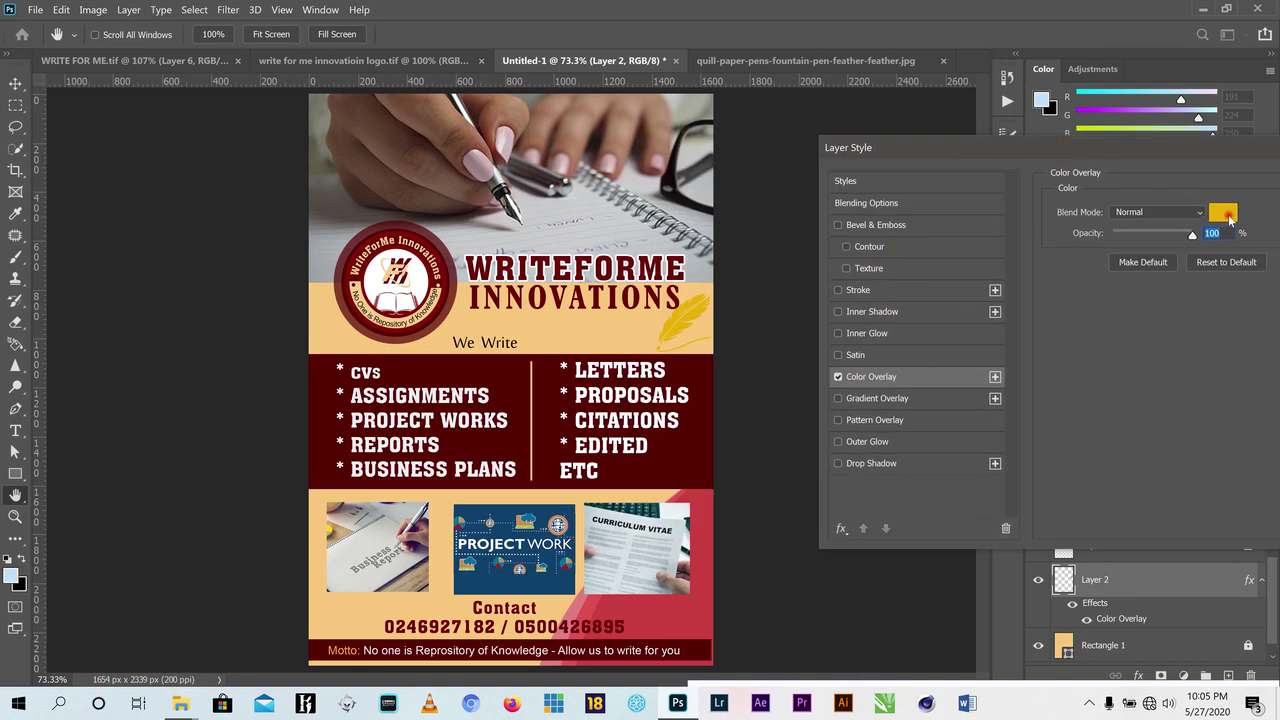
click(1222, 213)
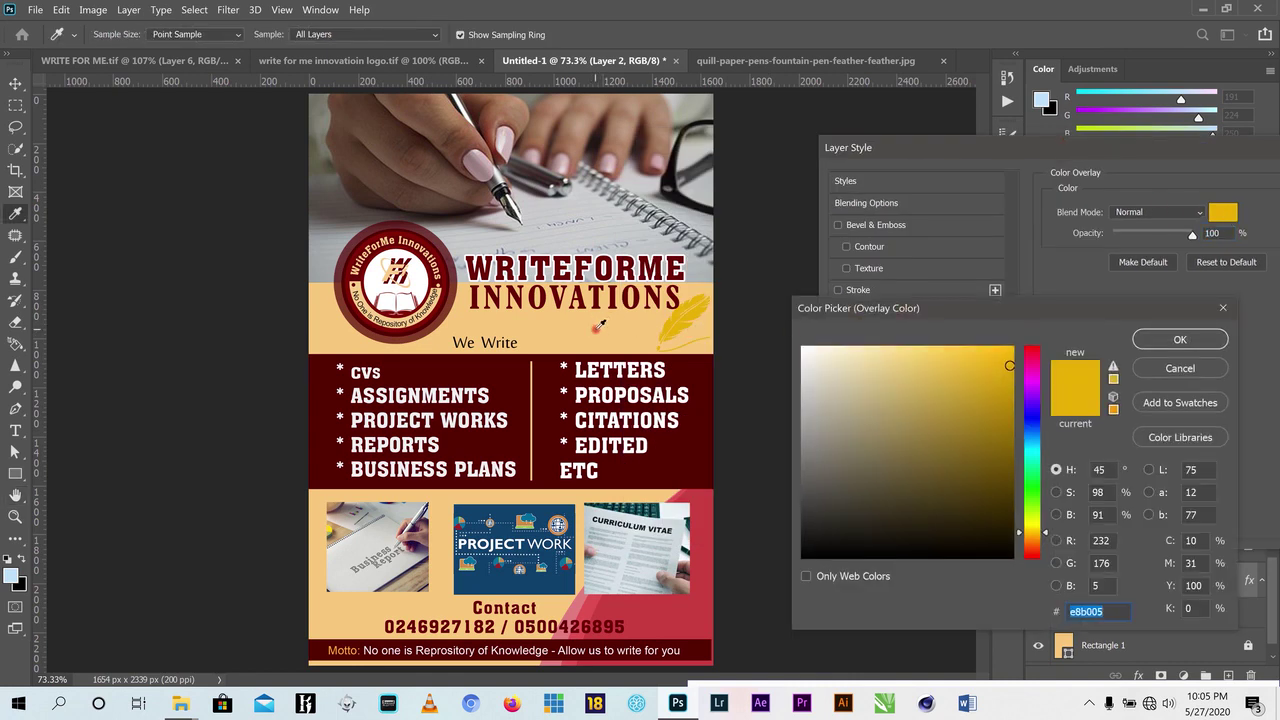
click(598, 326)
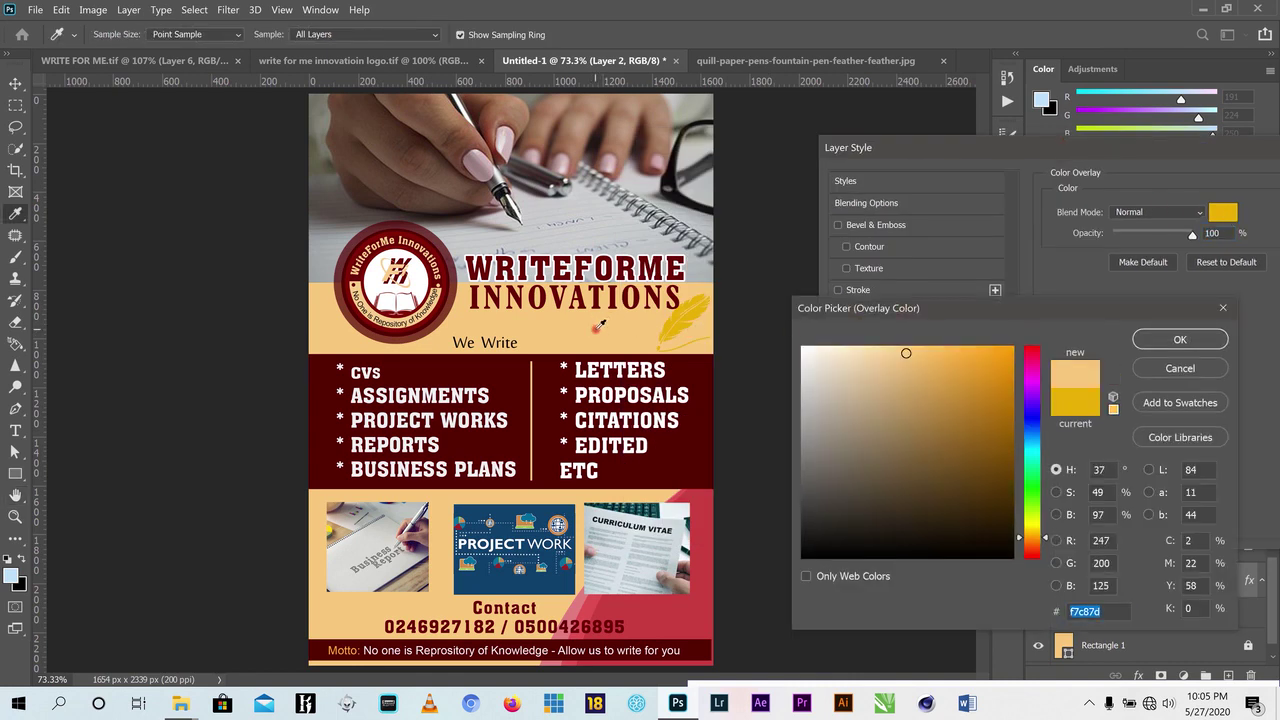
click(944, 360)
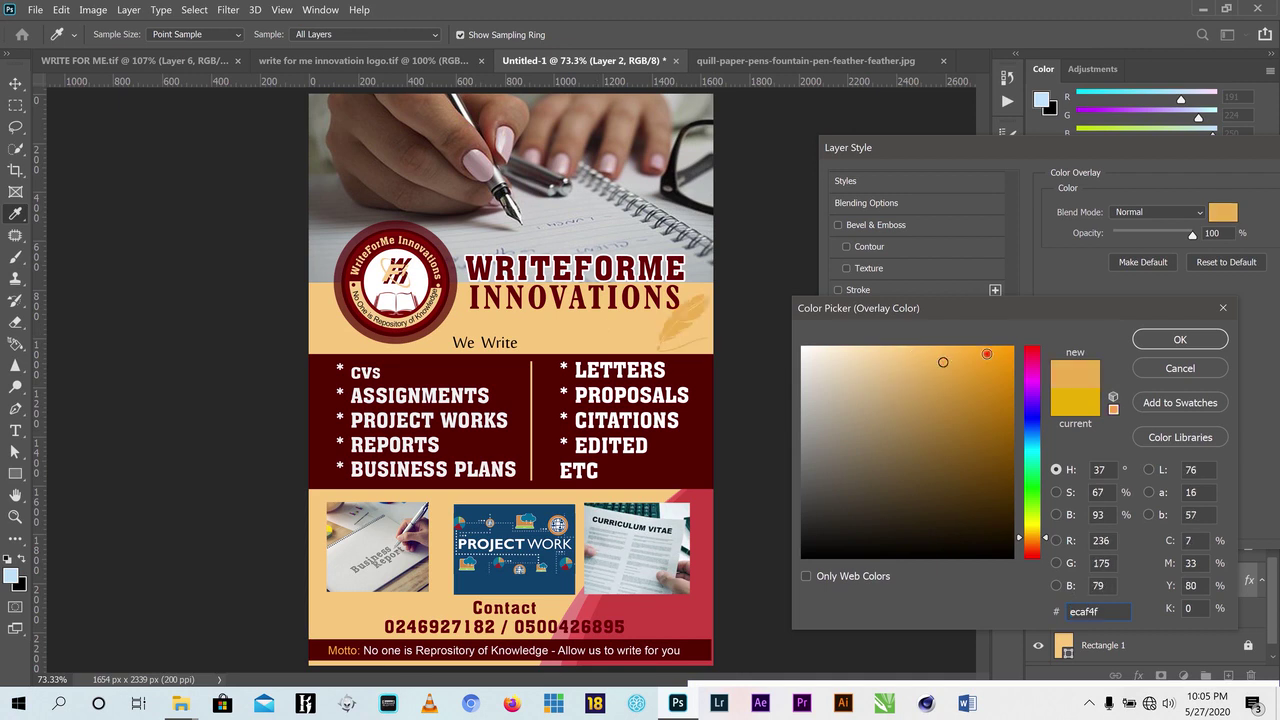
click(1180, 341)
drag(1161, 158, 910, 157)
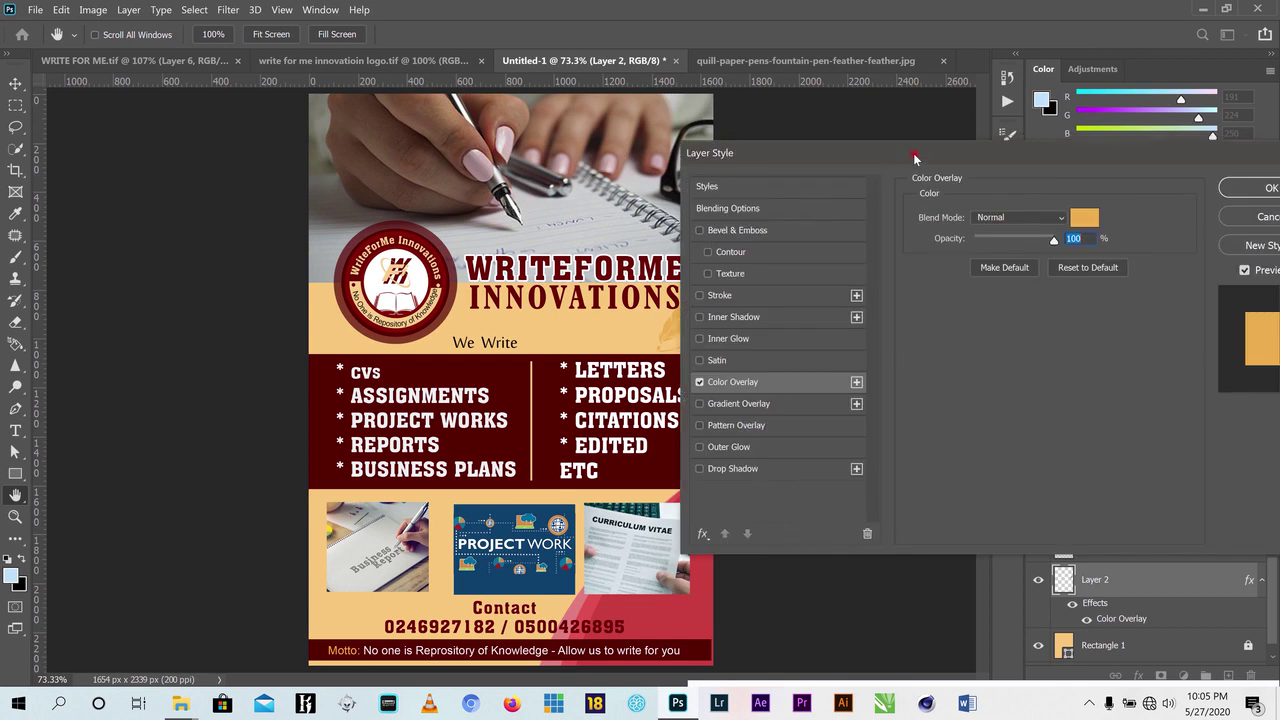
click(1160, 178)
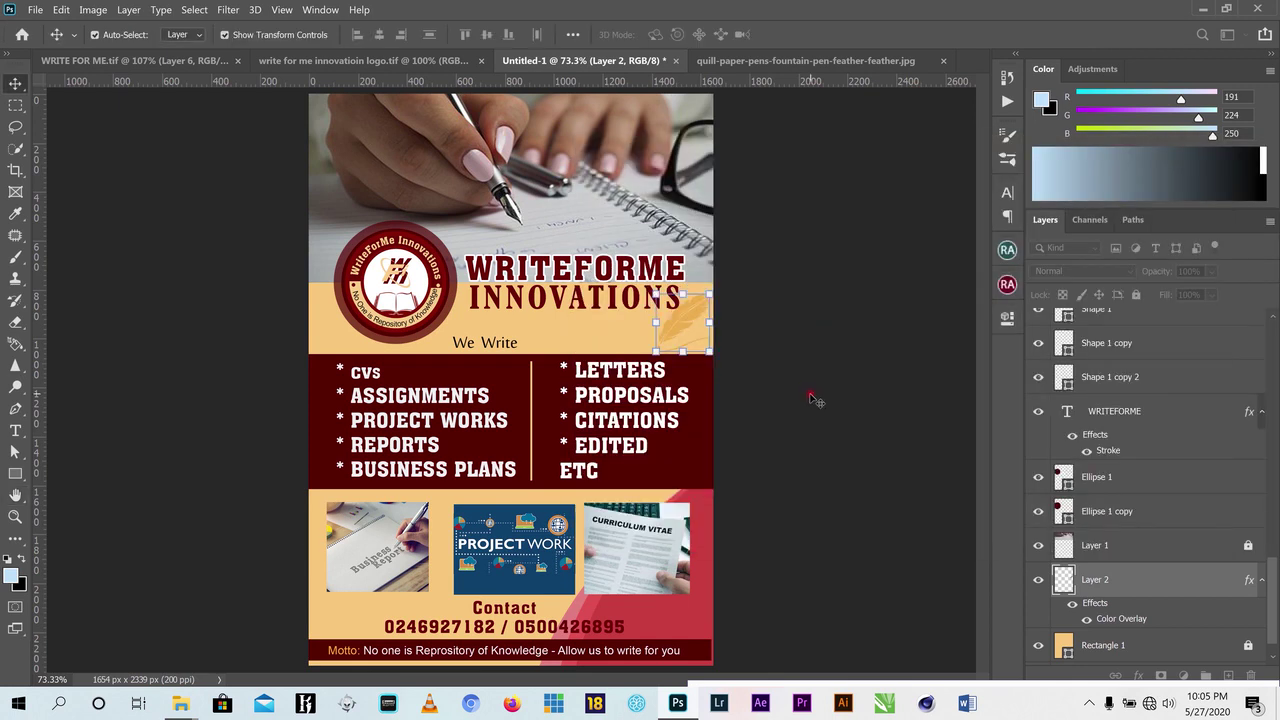
key(ctrl+minus)
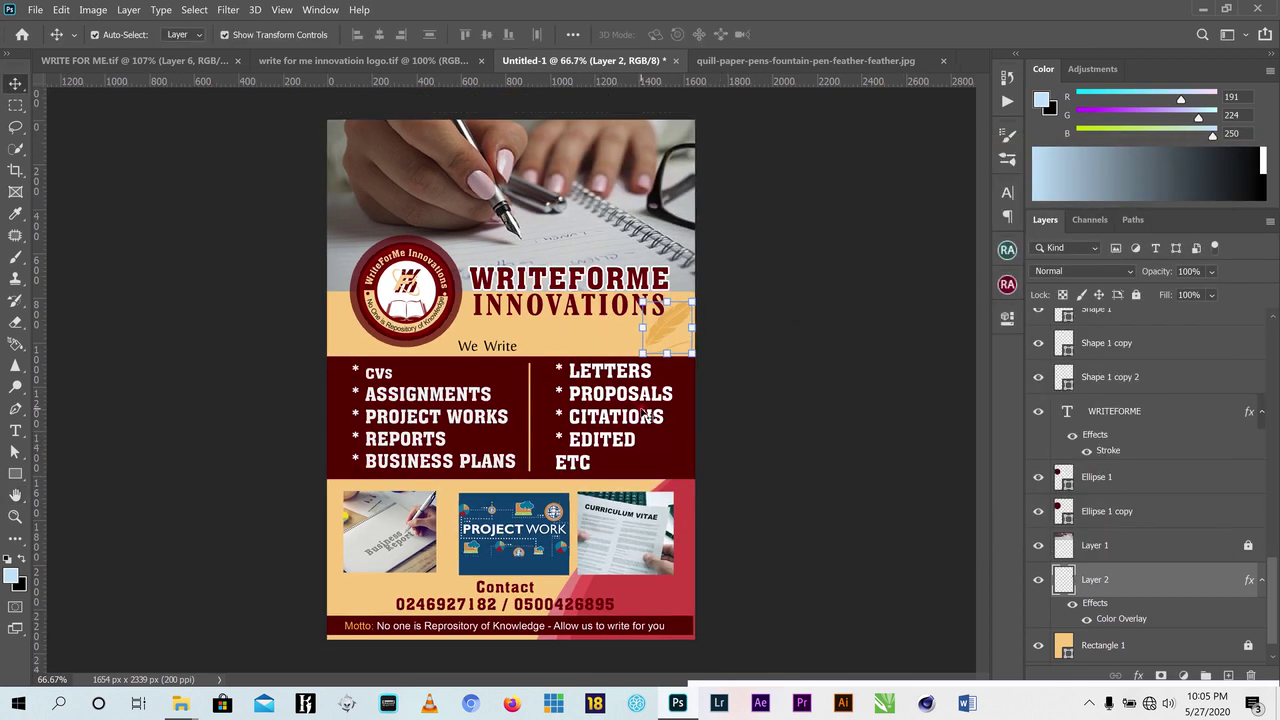